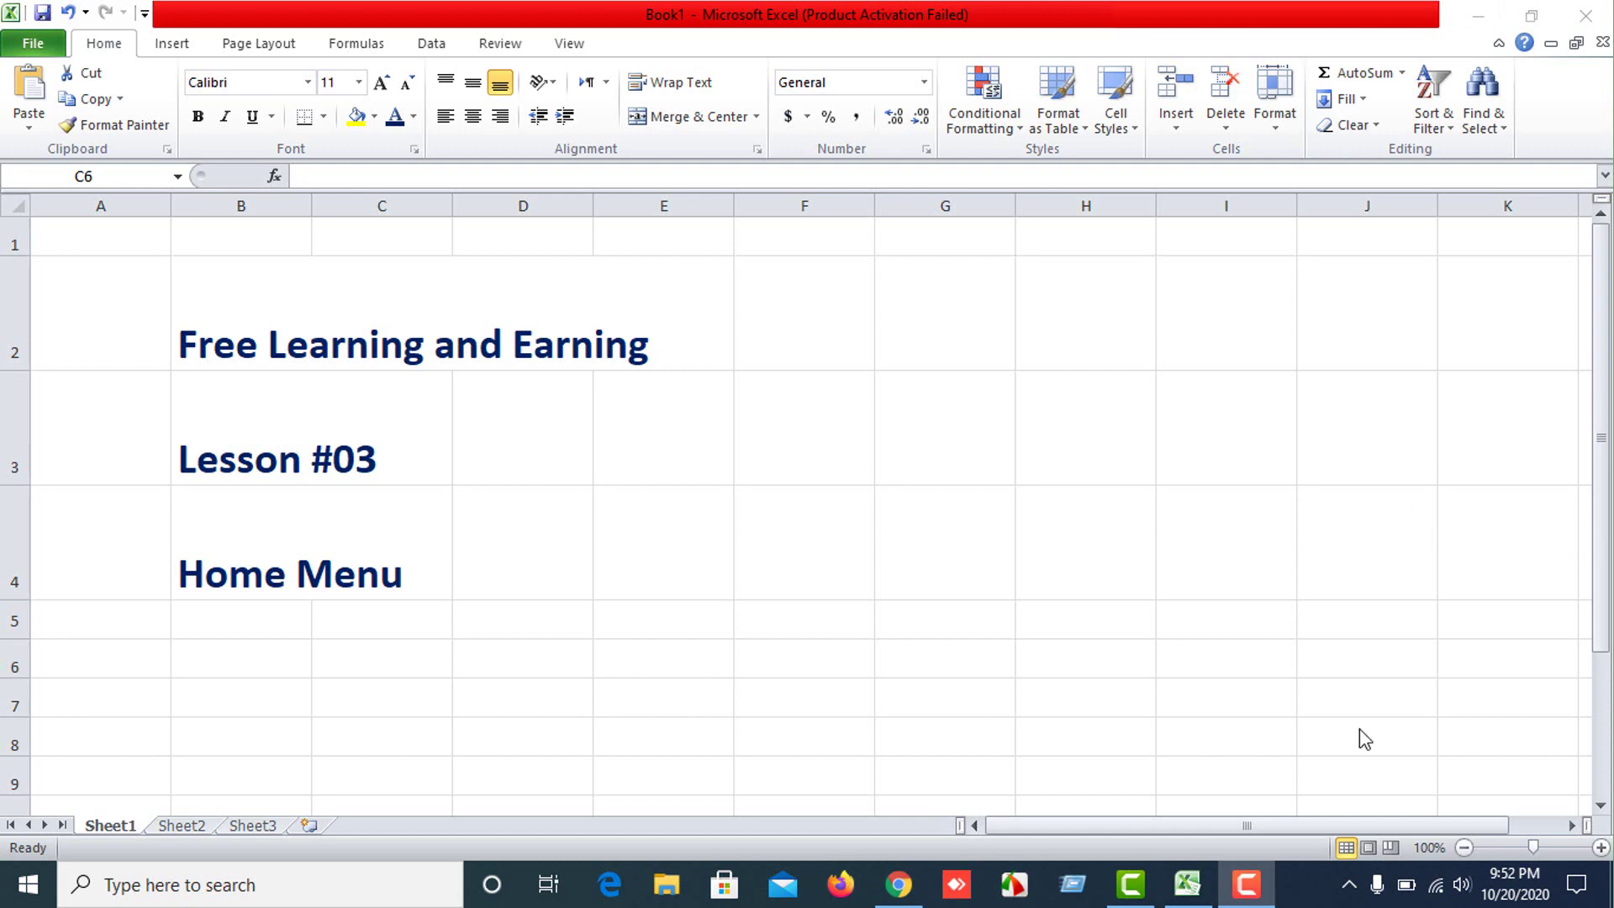
Shrink rows 2–4 back to a normal row height.
{"action": "left_click", "coordinate": [1246, 884]}
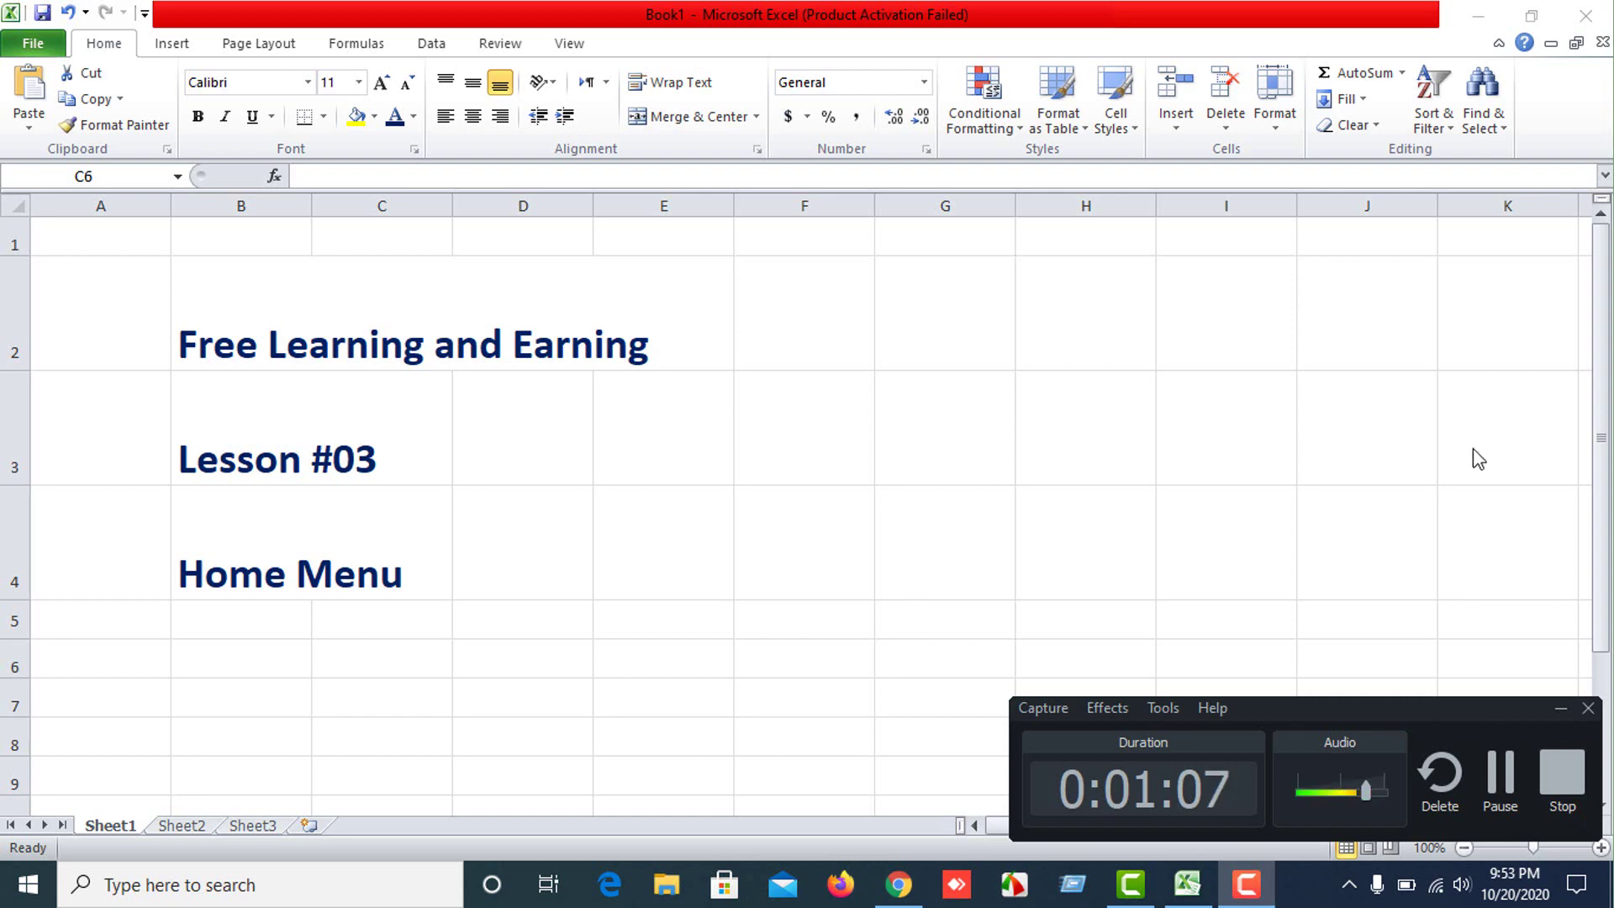
{"action": "left_click", "coordinate": [1564, 709]}
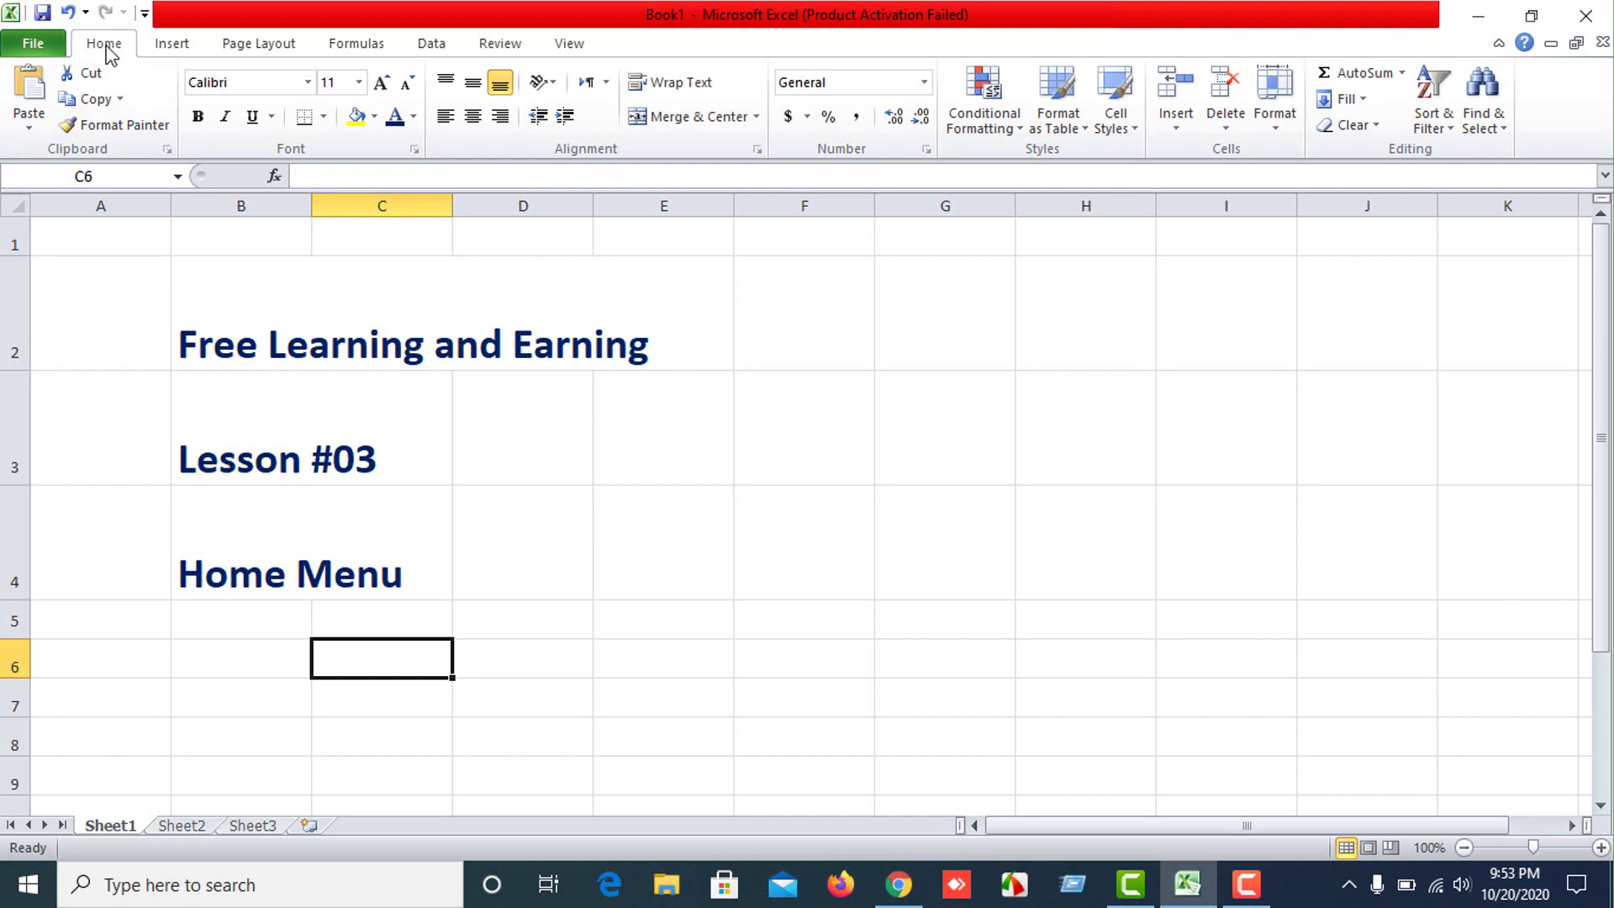
{"action": "left_click_drag", "start_coordinate": [26, 336], "coordinate": [17, 580]}
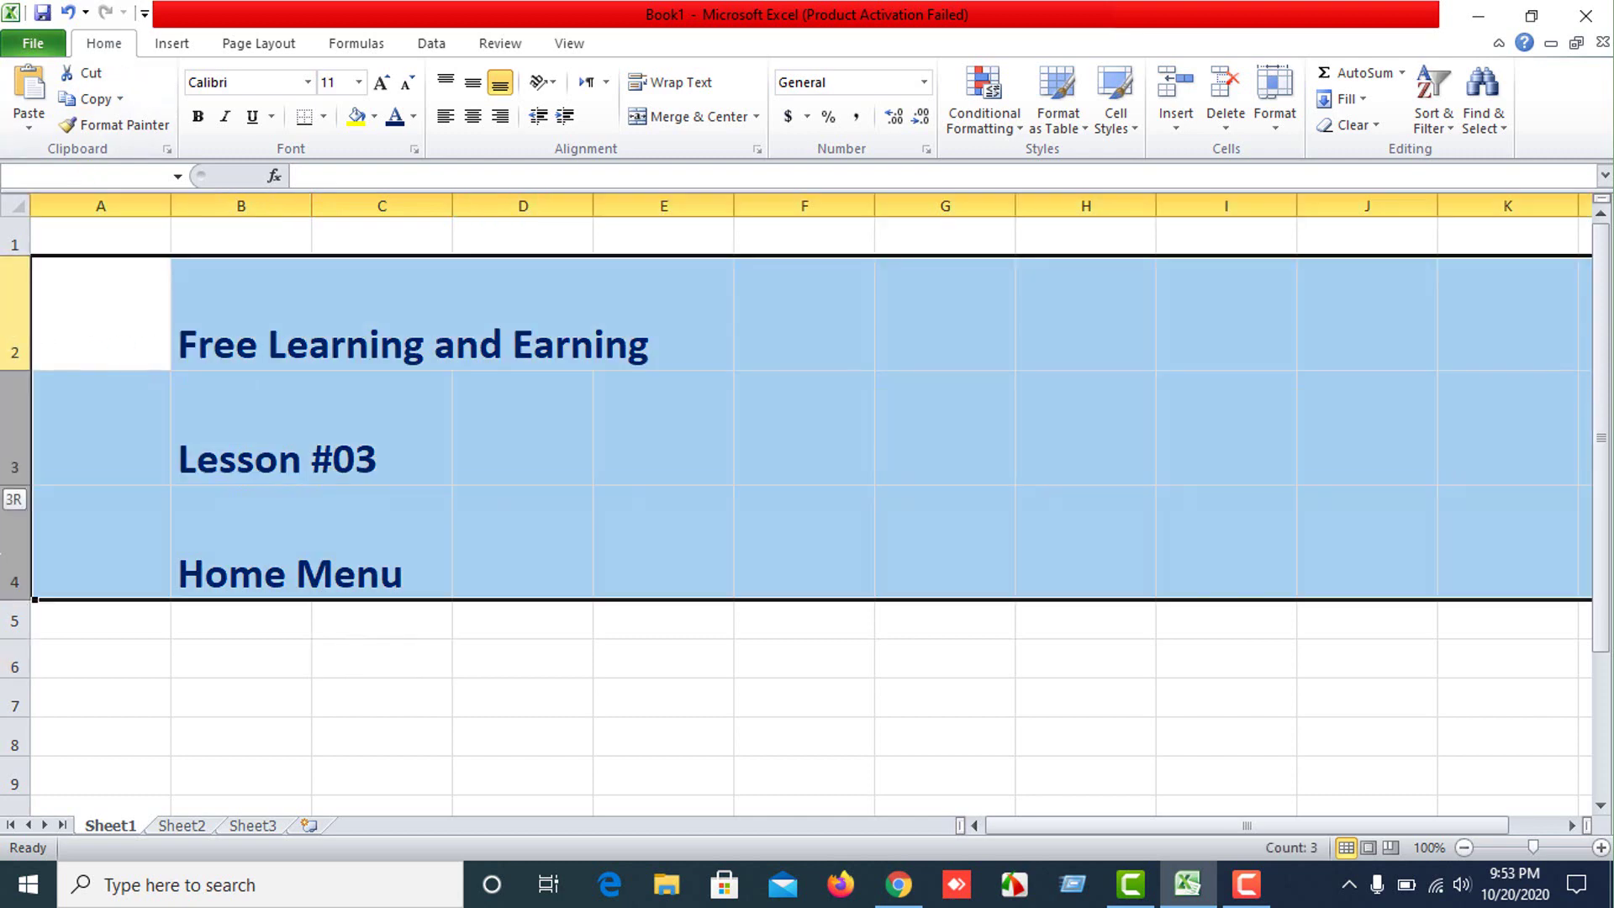
{"action": "left_click_drag", "start_coordinate": [22, 372], "coordinate": [446, 387]}
Delete the three title lines so the sheet is empty.
{"action": "left_click", "coordinate": [234, 454]}
{"action": "key", "text": "Delete"}
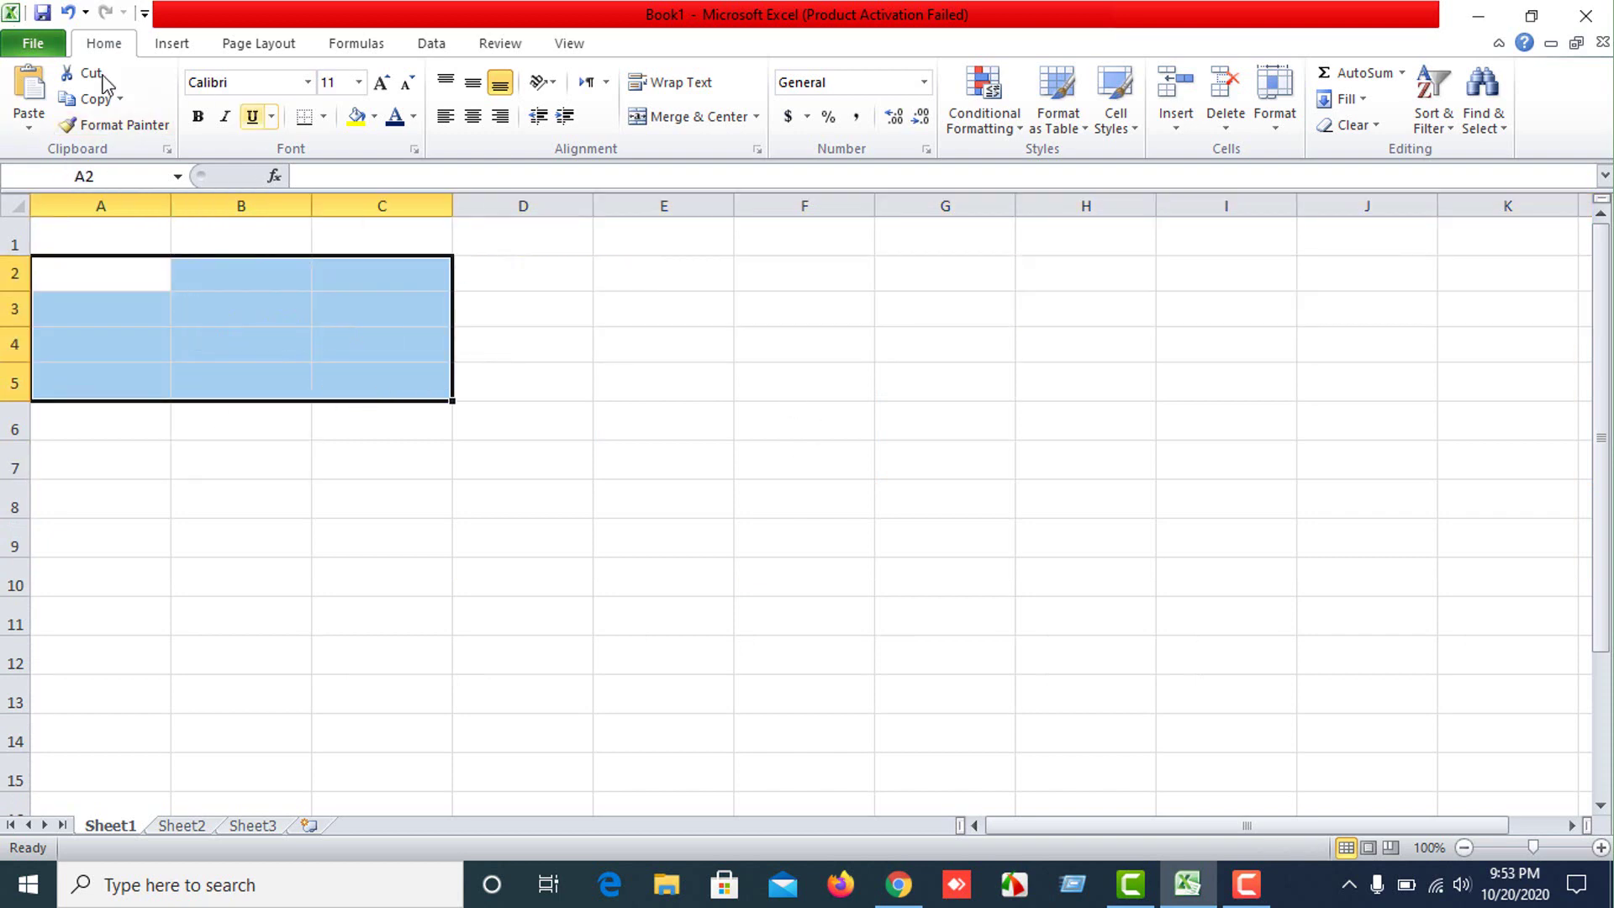
{"action": "left_click", "coordinate": [469, 502]}
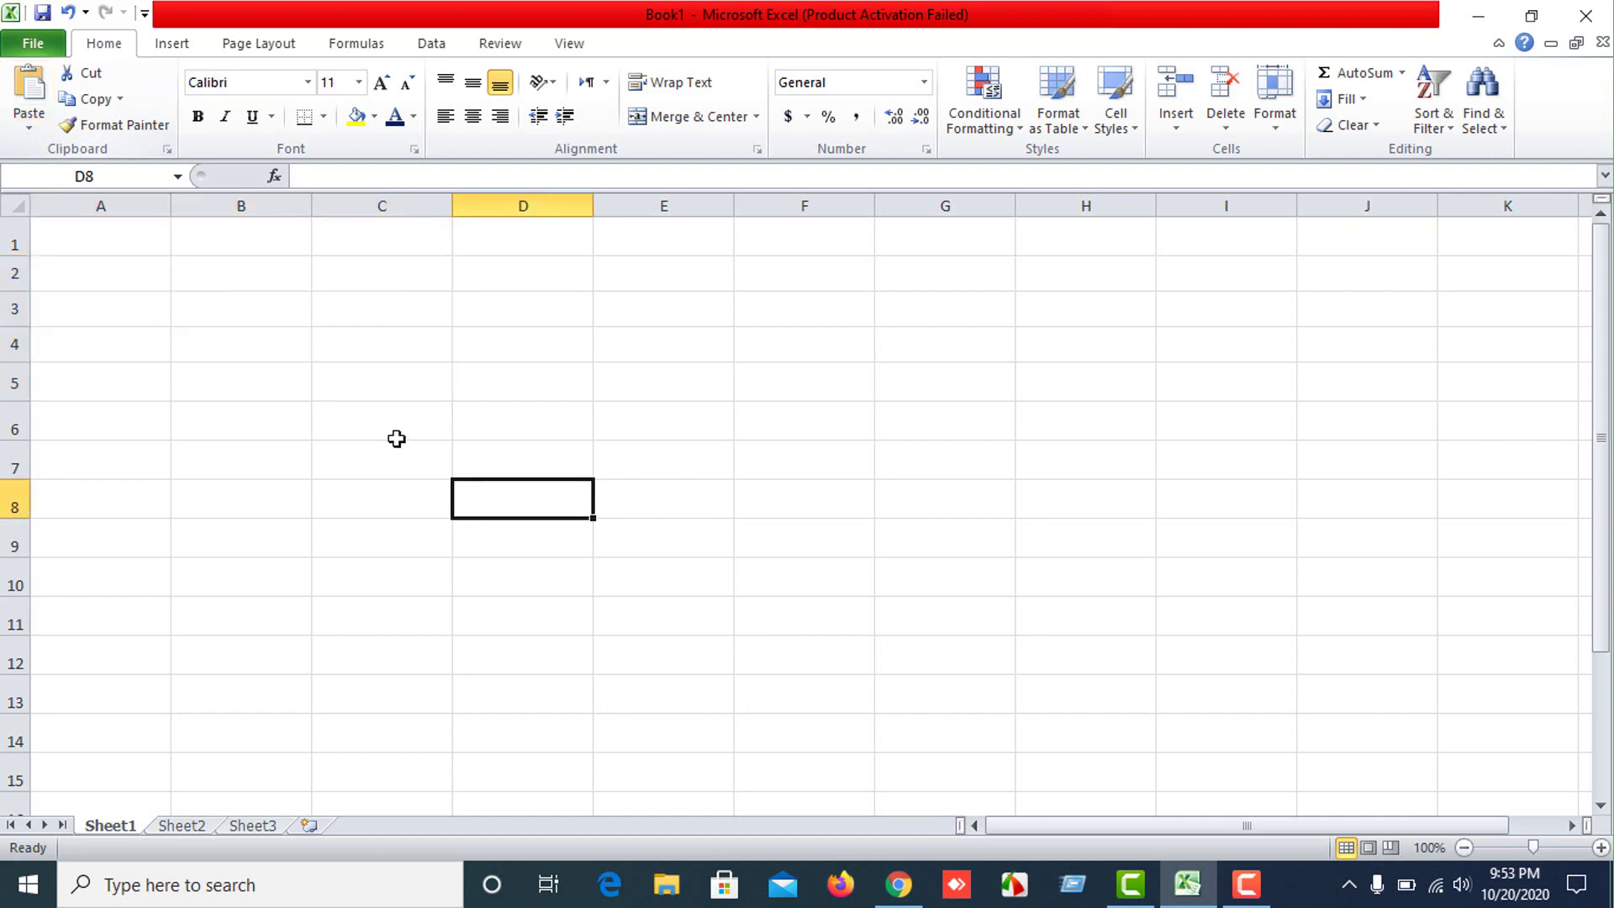
{"action": "left_click", "coordinate": [374, 299]}
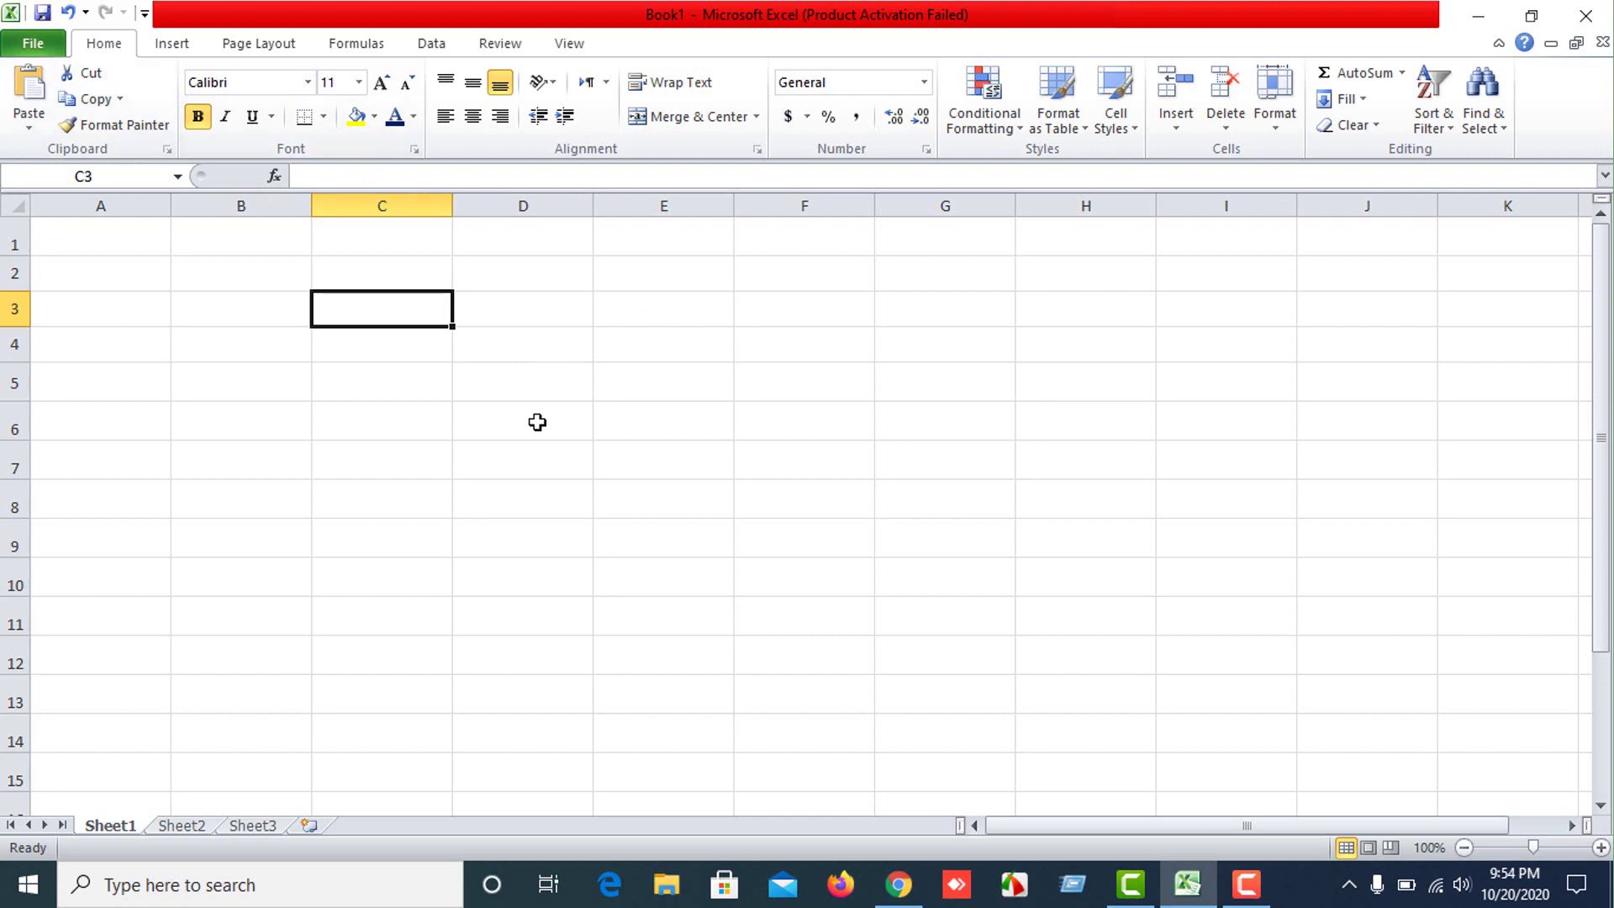
Enter the heading 'Free Learning and Earing' in cell C3.
{"action": "type", "text": "Free Le"}
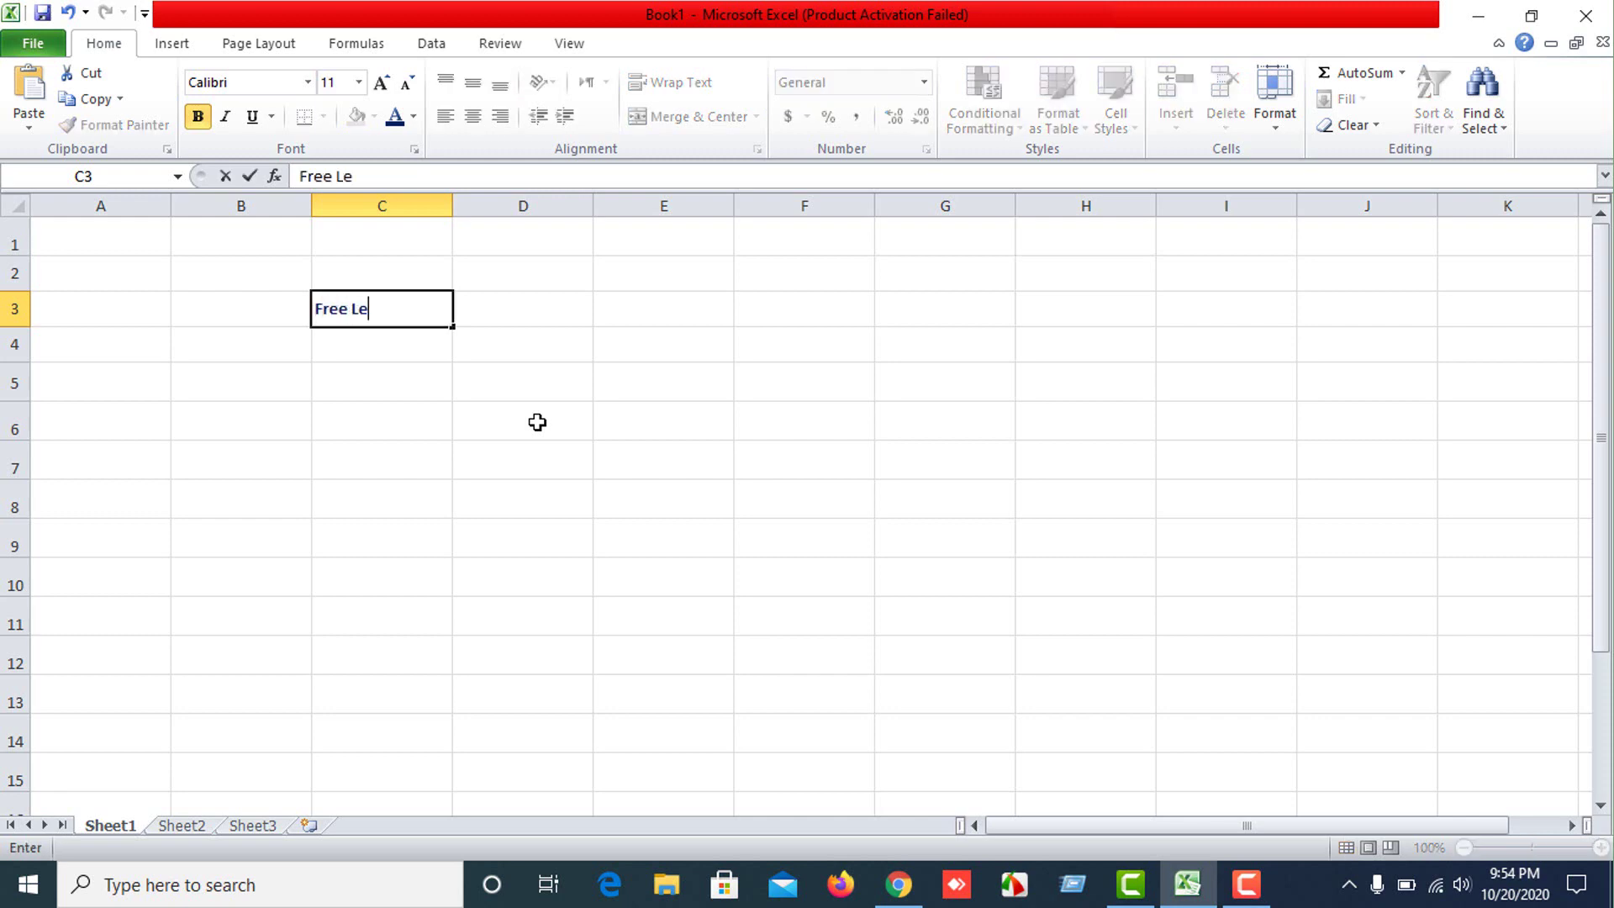
{"action": "type", "text": "arning and"}
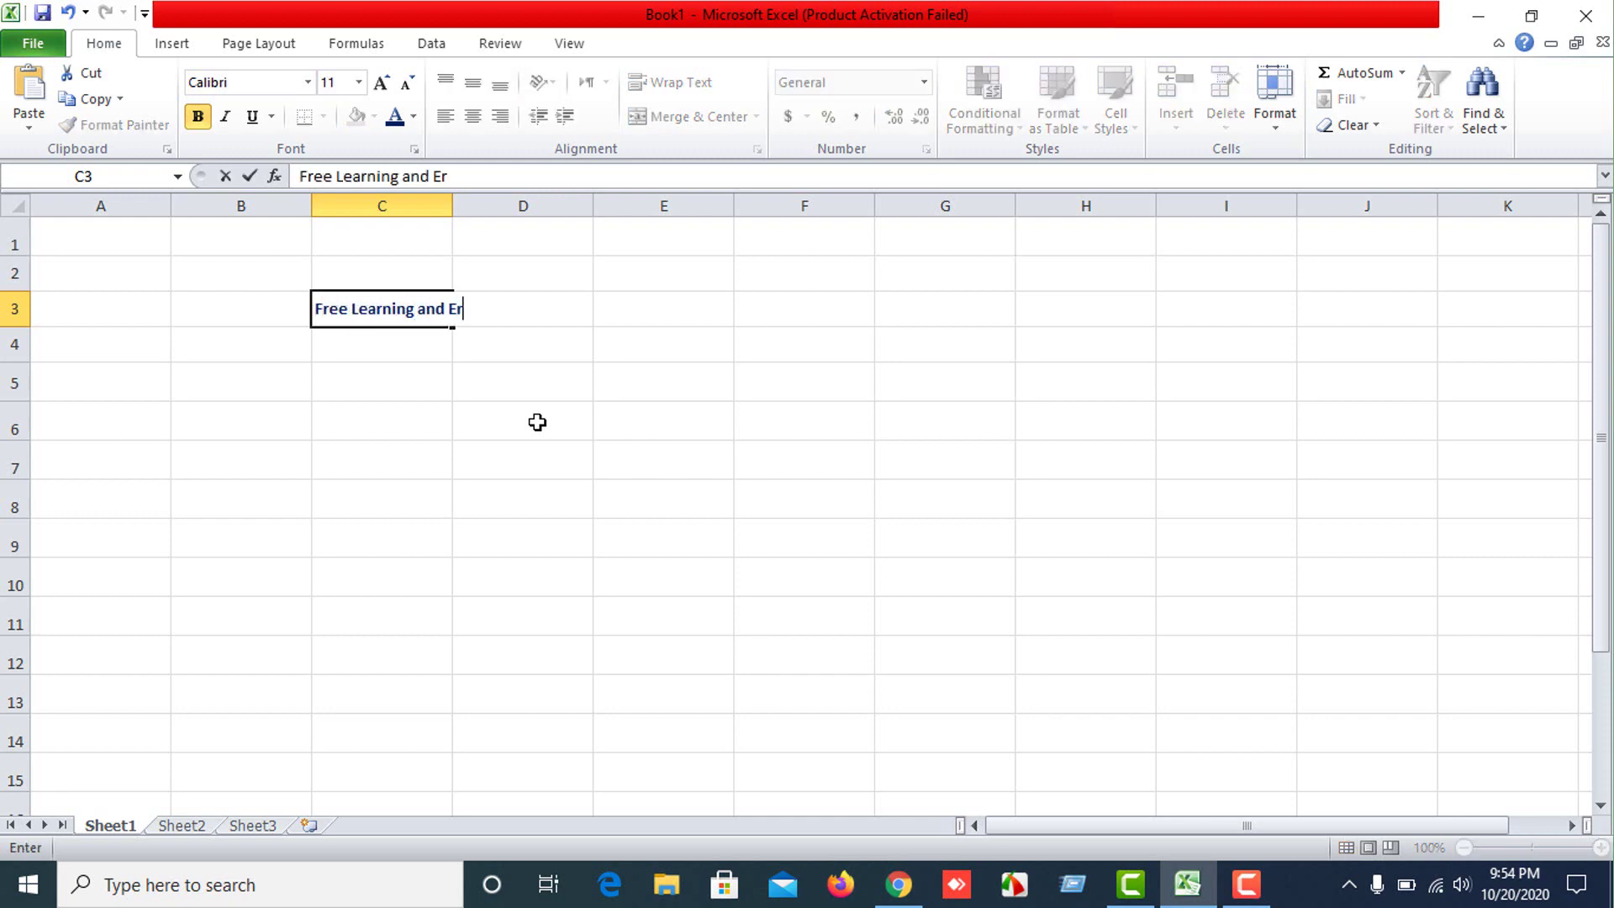
{"action": "type", "text": " Earing"}
{"action": "key", "text": "Return"}
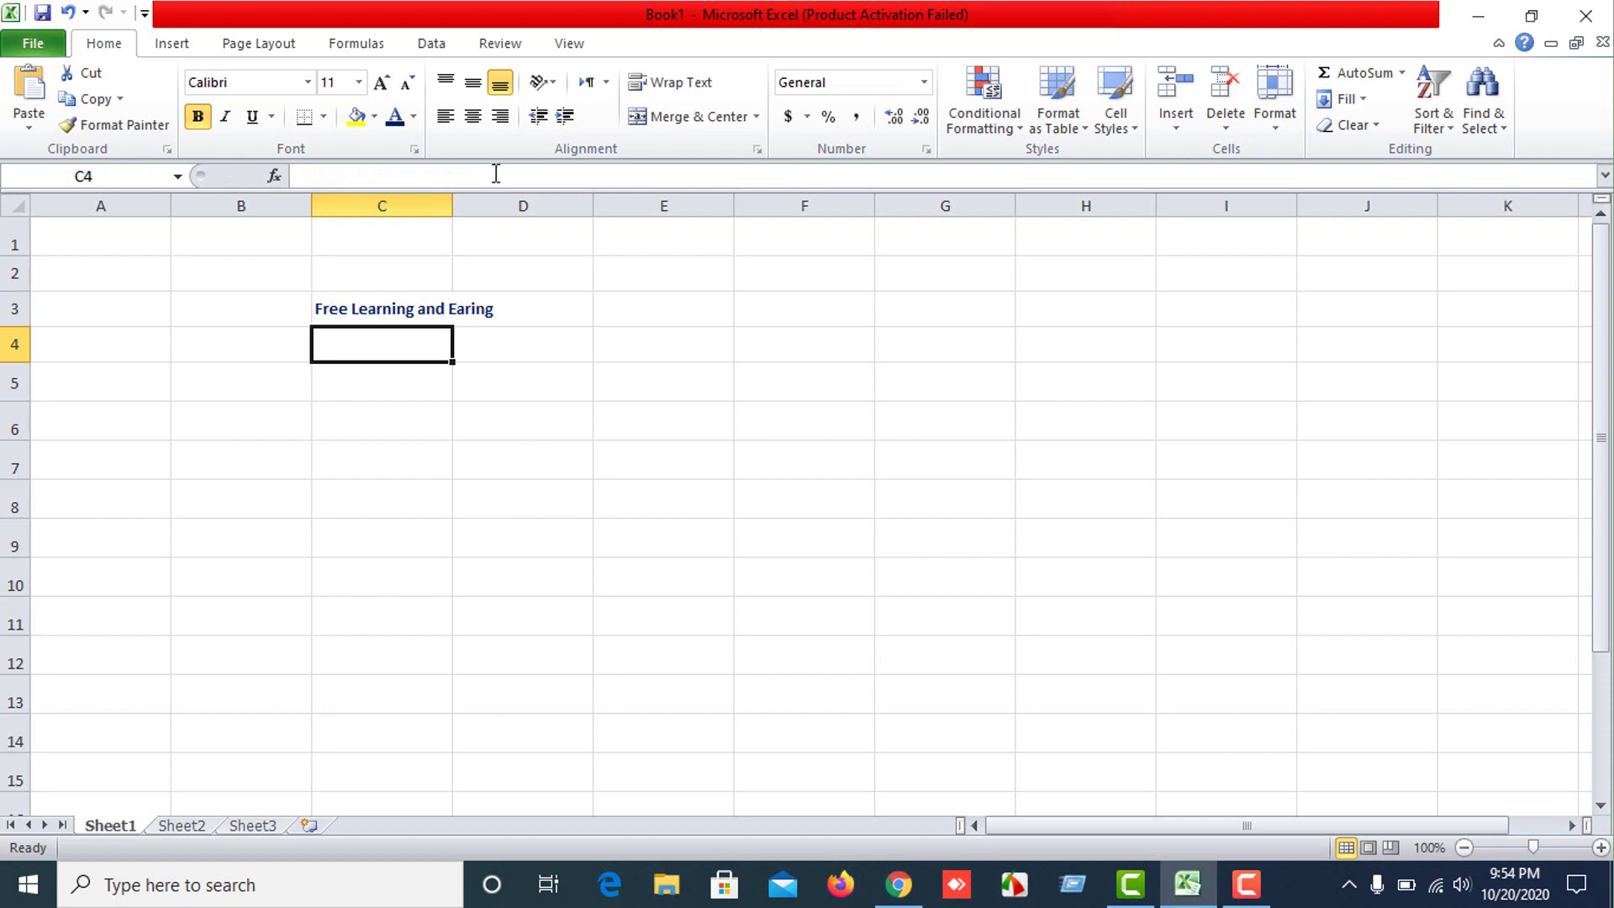
{"action": "double_click", "coordinate": [462, 306]}
{"action": "key", "text": "Return"}
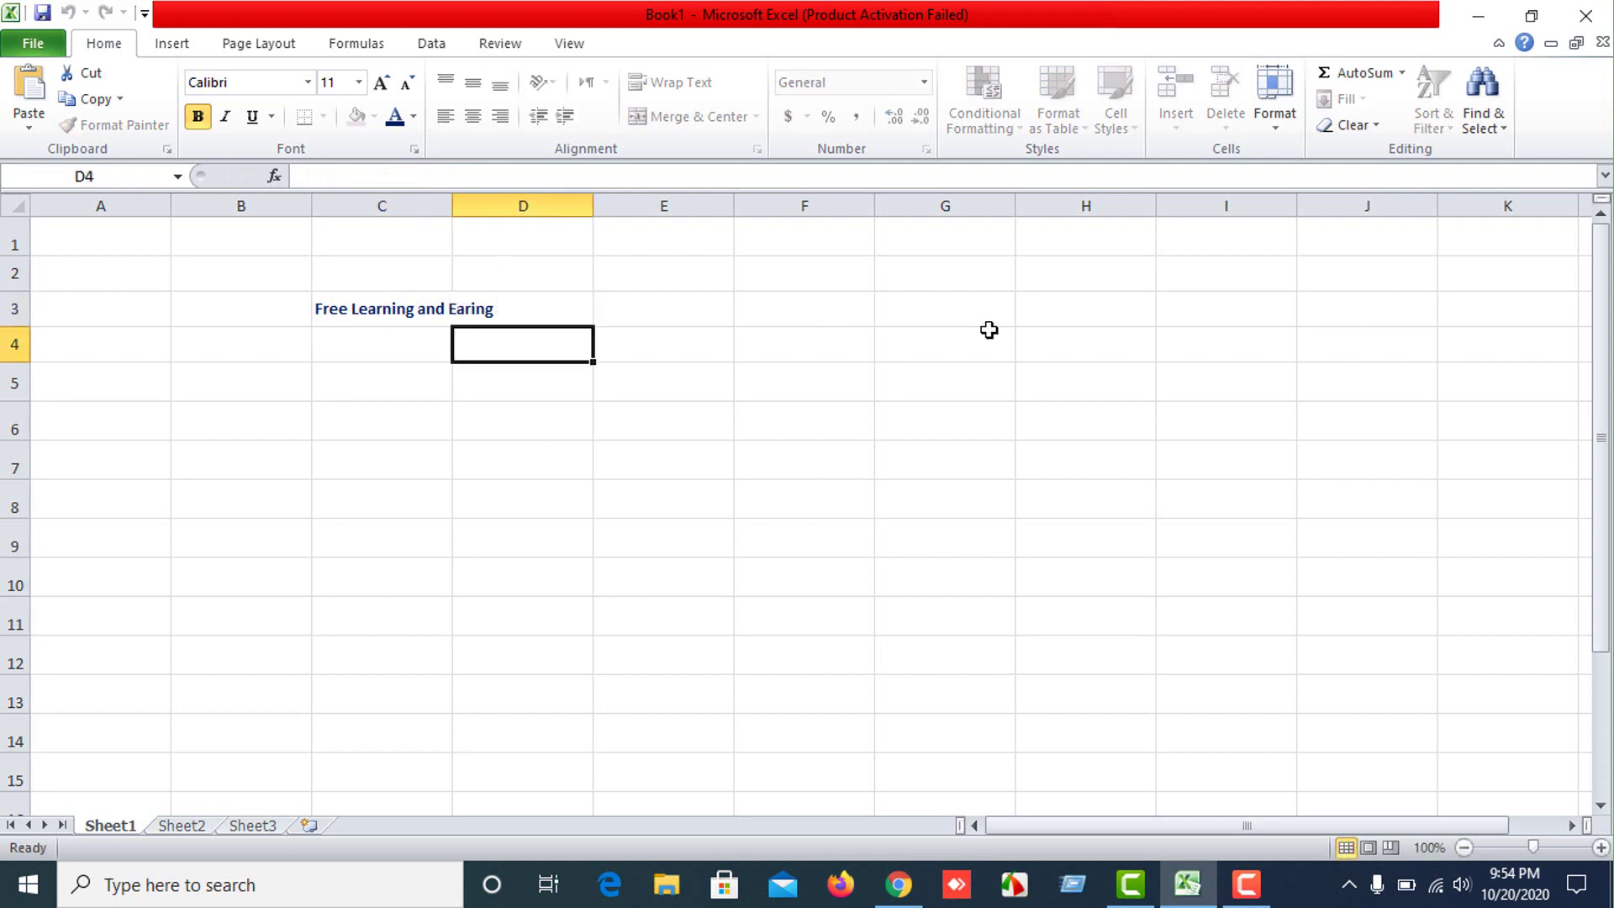
Fix the typo so C3 reads 'Free Learning and Earning'.
{"action": "double_click", "coordinate": [340, 310]}
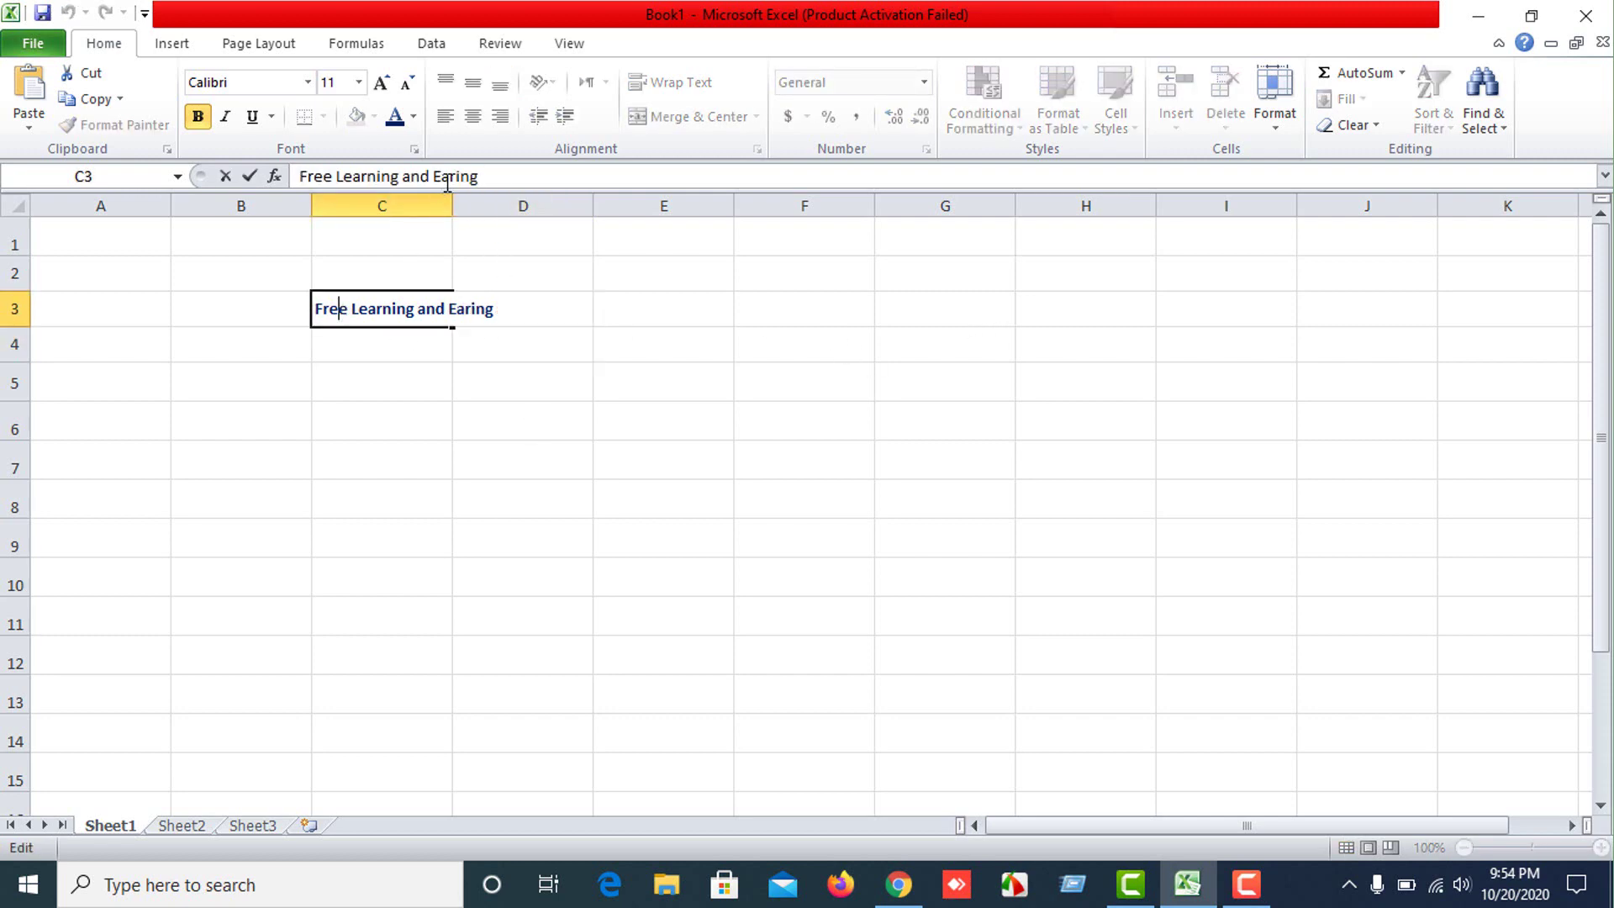
{"action": "key", "text": "BackSpace"}
{"action": "key", "text": "BackSpace"}
{"action": "key", "text": "BackSpace"}
{"action": "type", "text": "ning"}
{"action": "key", "text": "Return"}
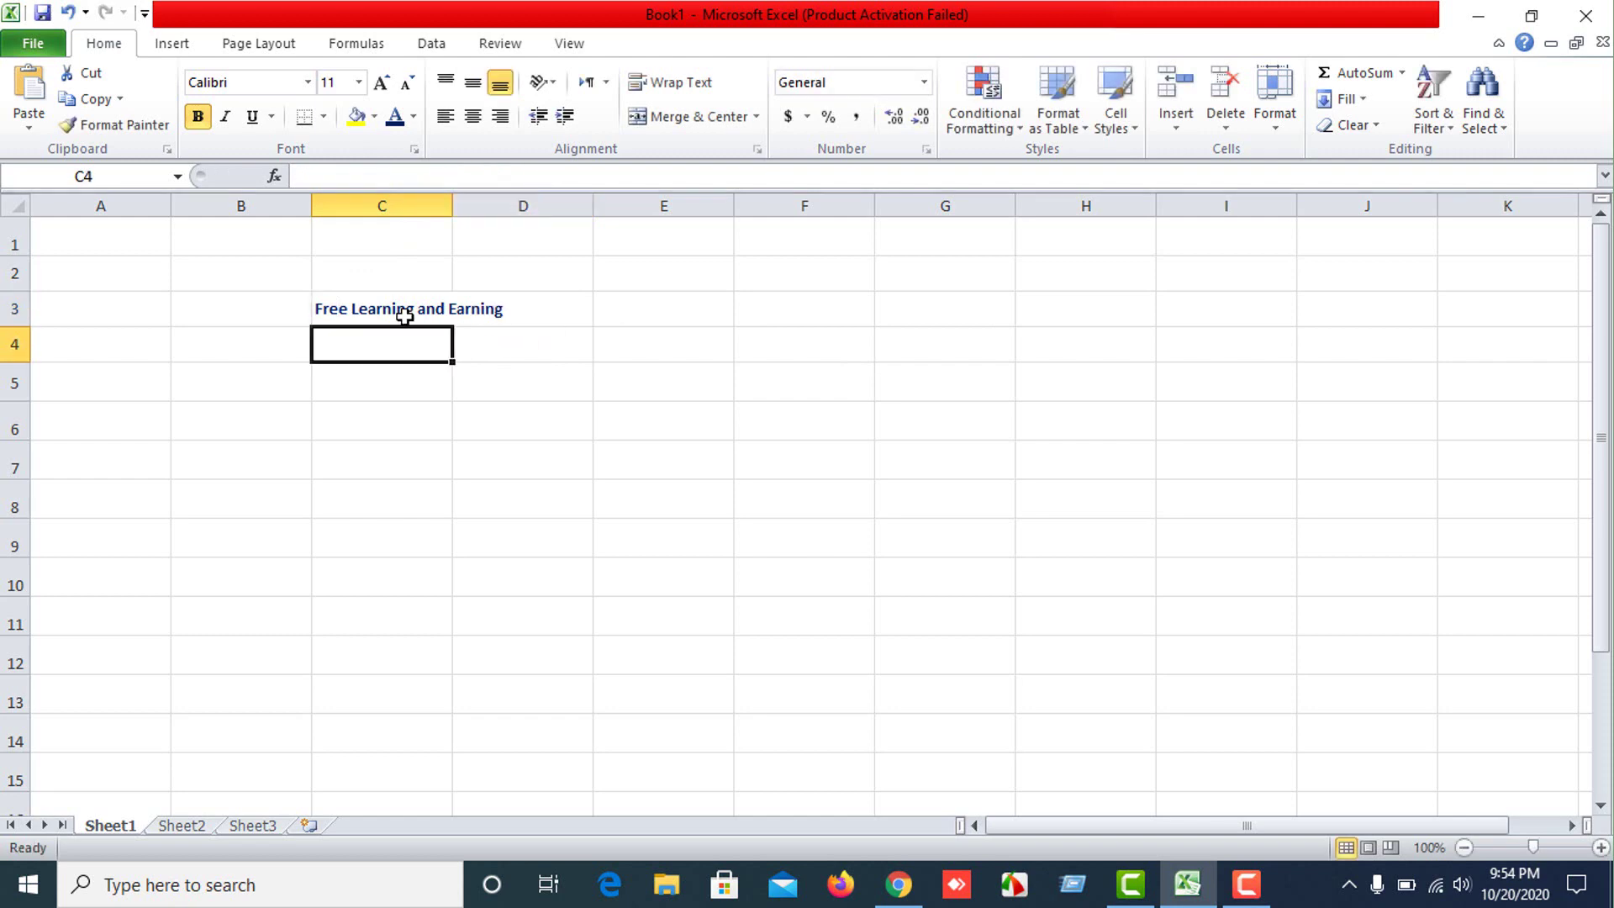
{"action": "left_click", "coordinate": [363, 313]}
Copy the C3 heading and paste it into cell C5.
{"action": "left_click", "coordinate": [34, 127]}
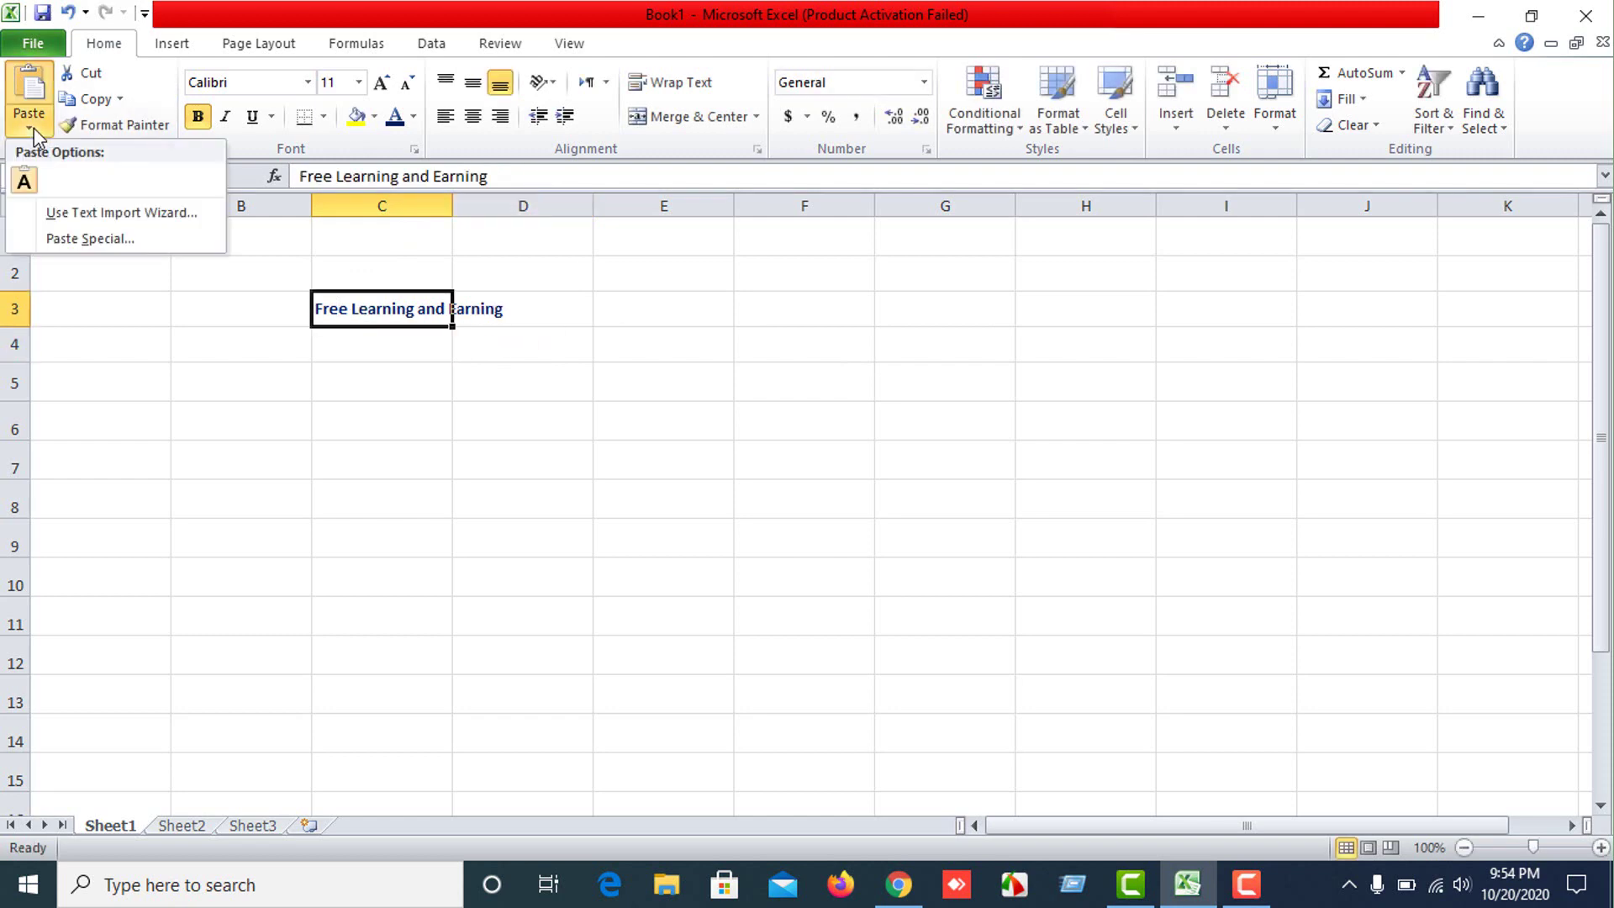
{"action": "left_click", "coordinate": [343, 454]}
{"action": "left_click", "coordinate": [341, 321]}
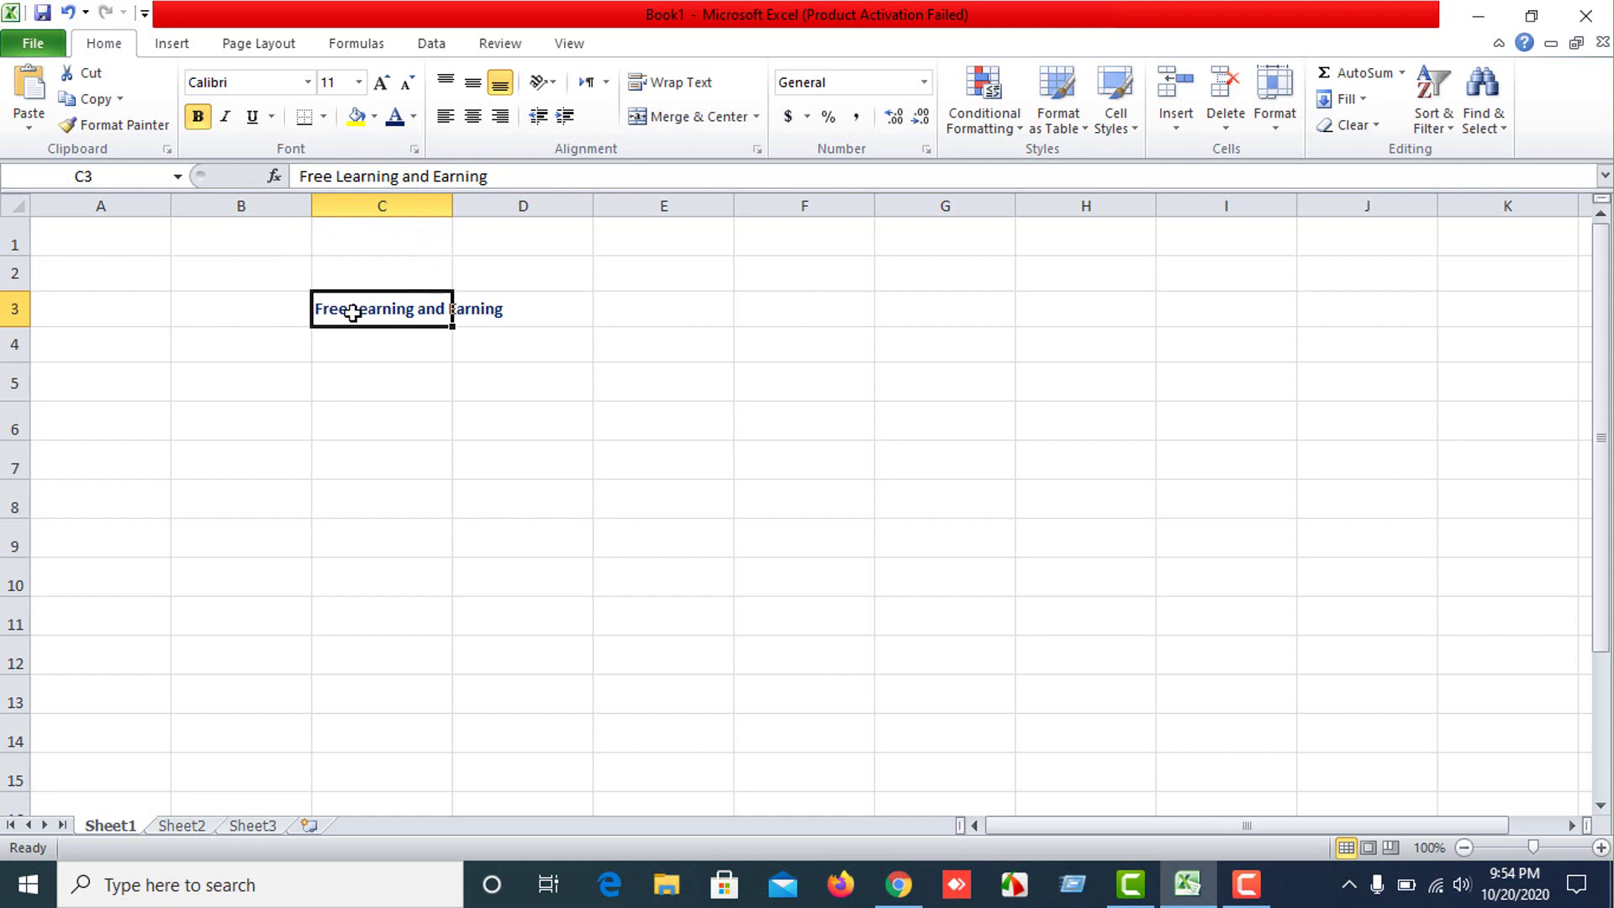
{"action": "left_click", "coordinate": [112, 105]}
{"action": "left_click", "coordinate": [337, 367]}
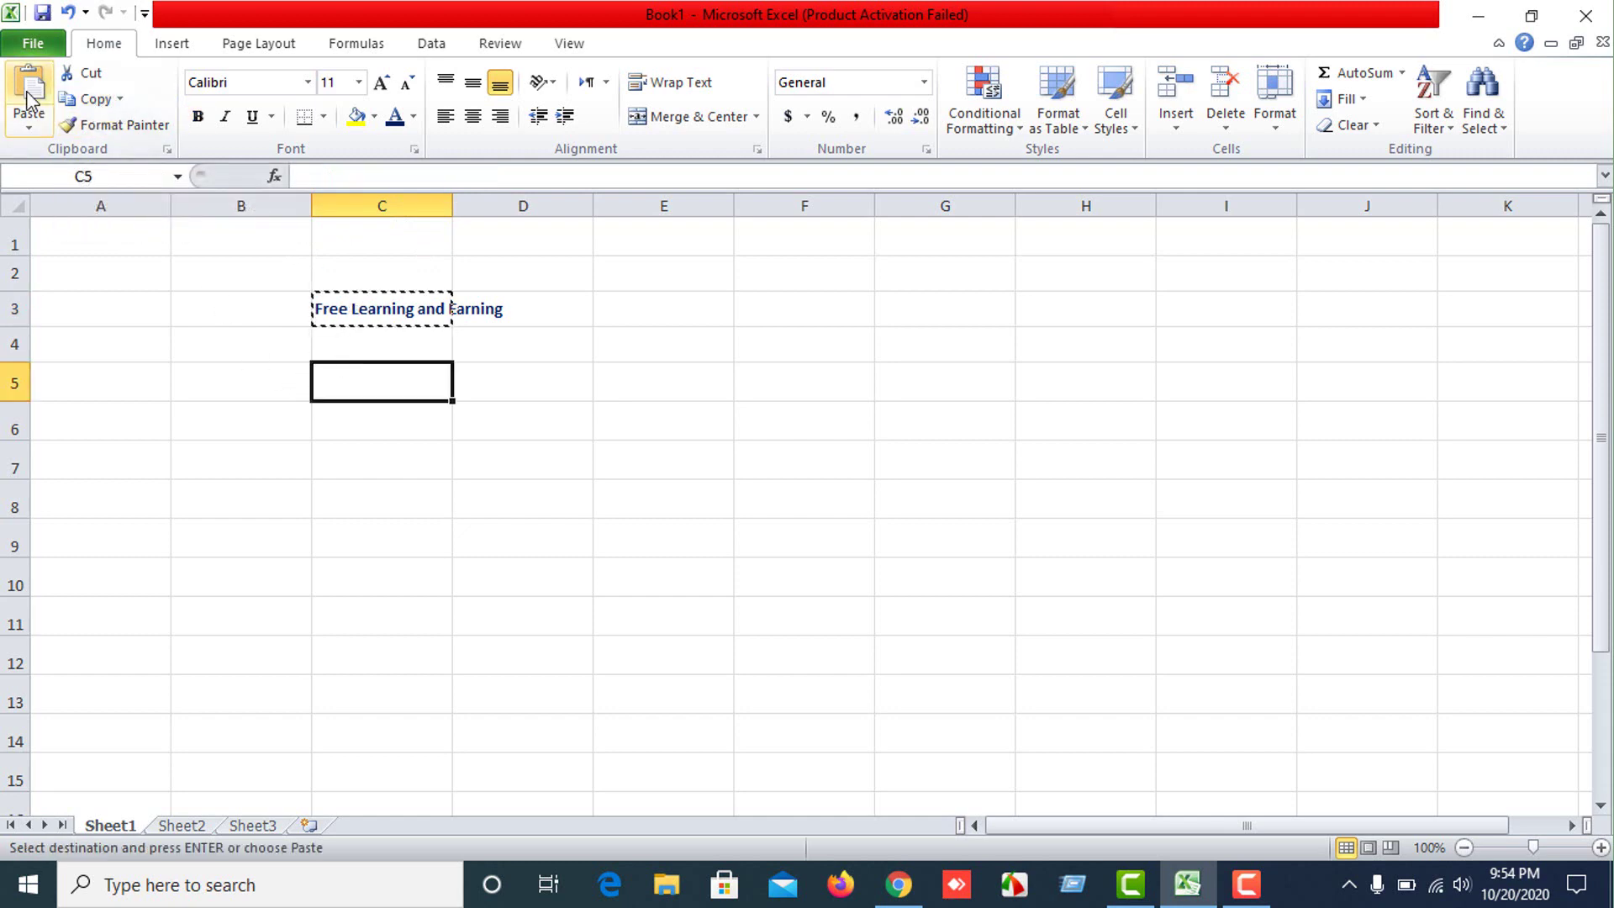
{"action": "left_click", "coordinate": [29, 91]}
{"action": "left_click", "coordinate": [343, 514]}
Try cutting the C3 heading into H9, then undo so it stays in C3.
{"action": "left_click", "coordinate": [353, 444]}
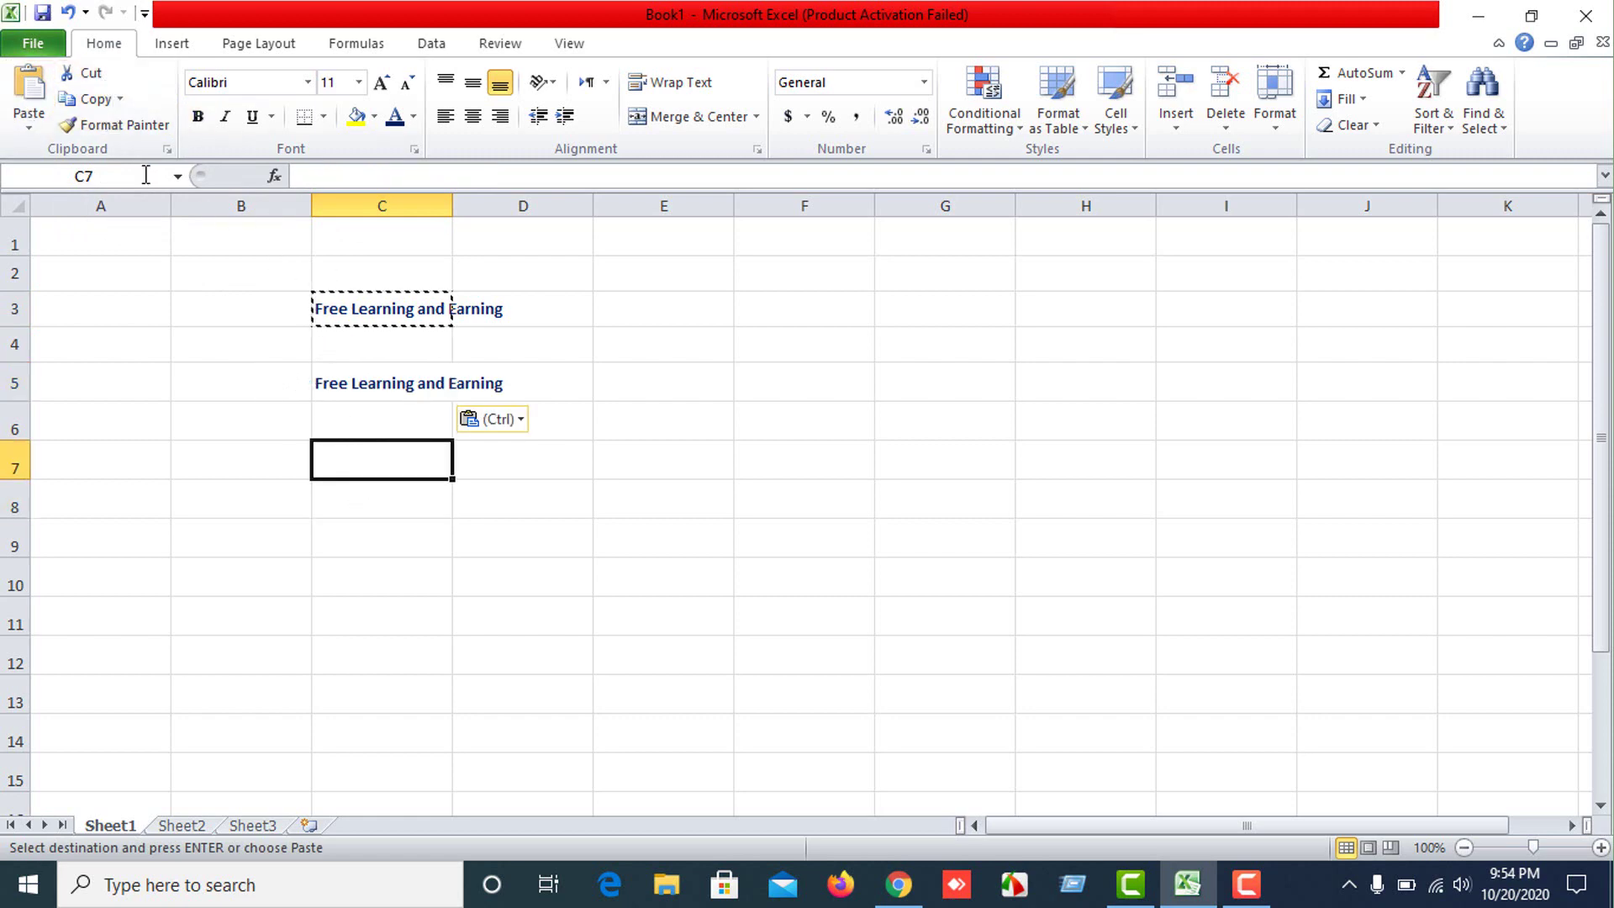
{"action": "left_click", "coordinate": [373, 486]}
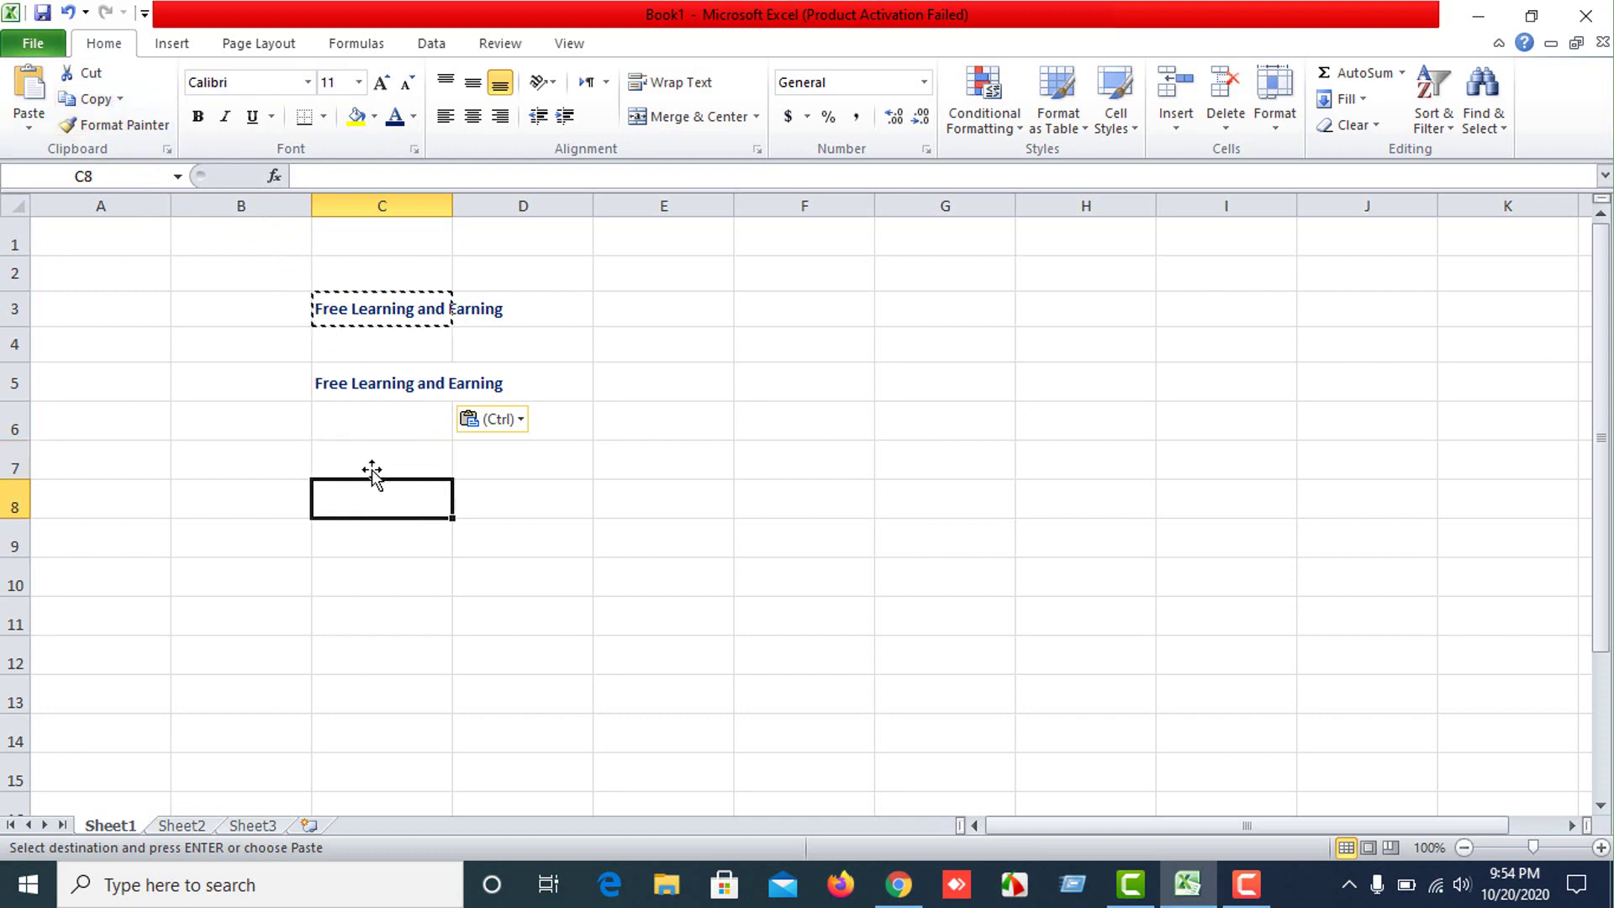
{"action": "left_click", "coordinate": [324, 305]}
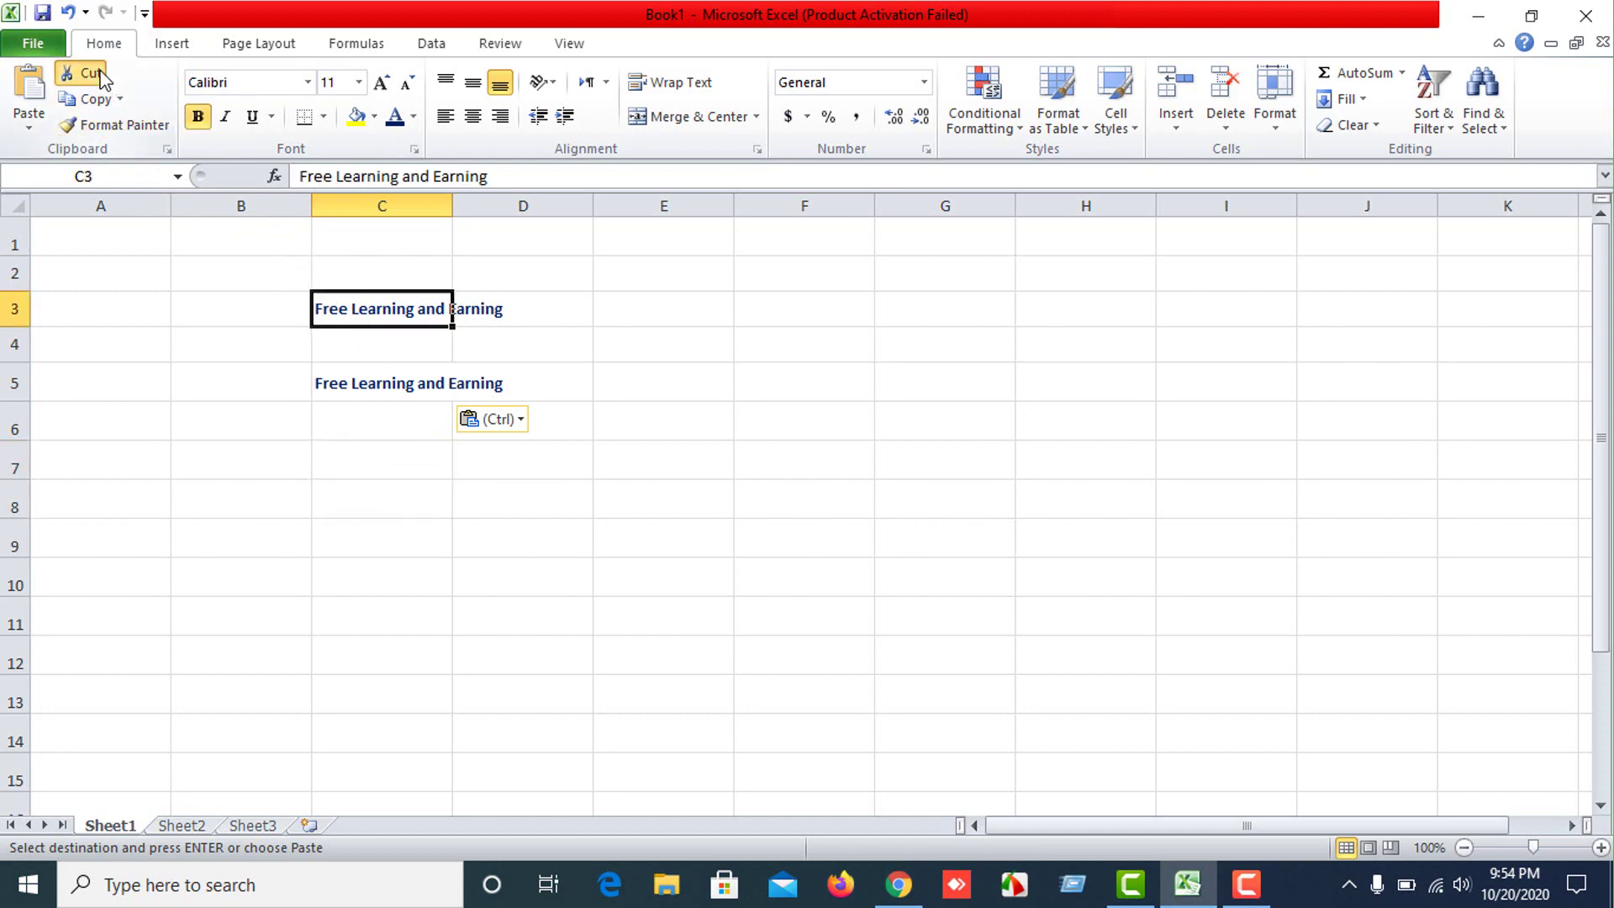
{"action": "left_click", "coordinate": [365, 505]}
{"action": "left_click", "coordinate": [605, 486]}
{"action": "left_click", "coordinate": [1022, 532]}
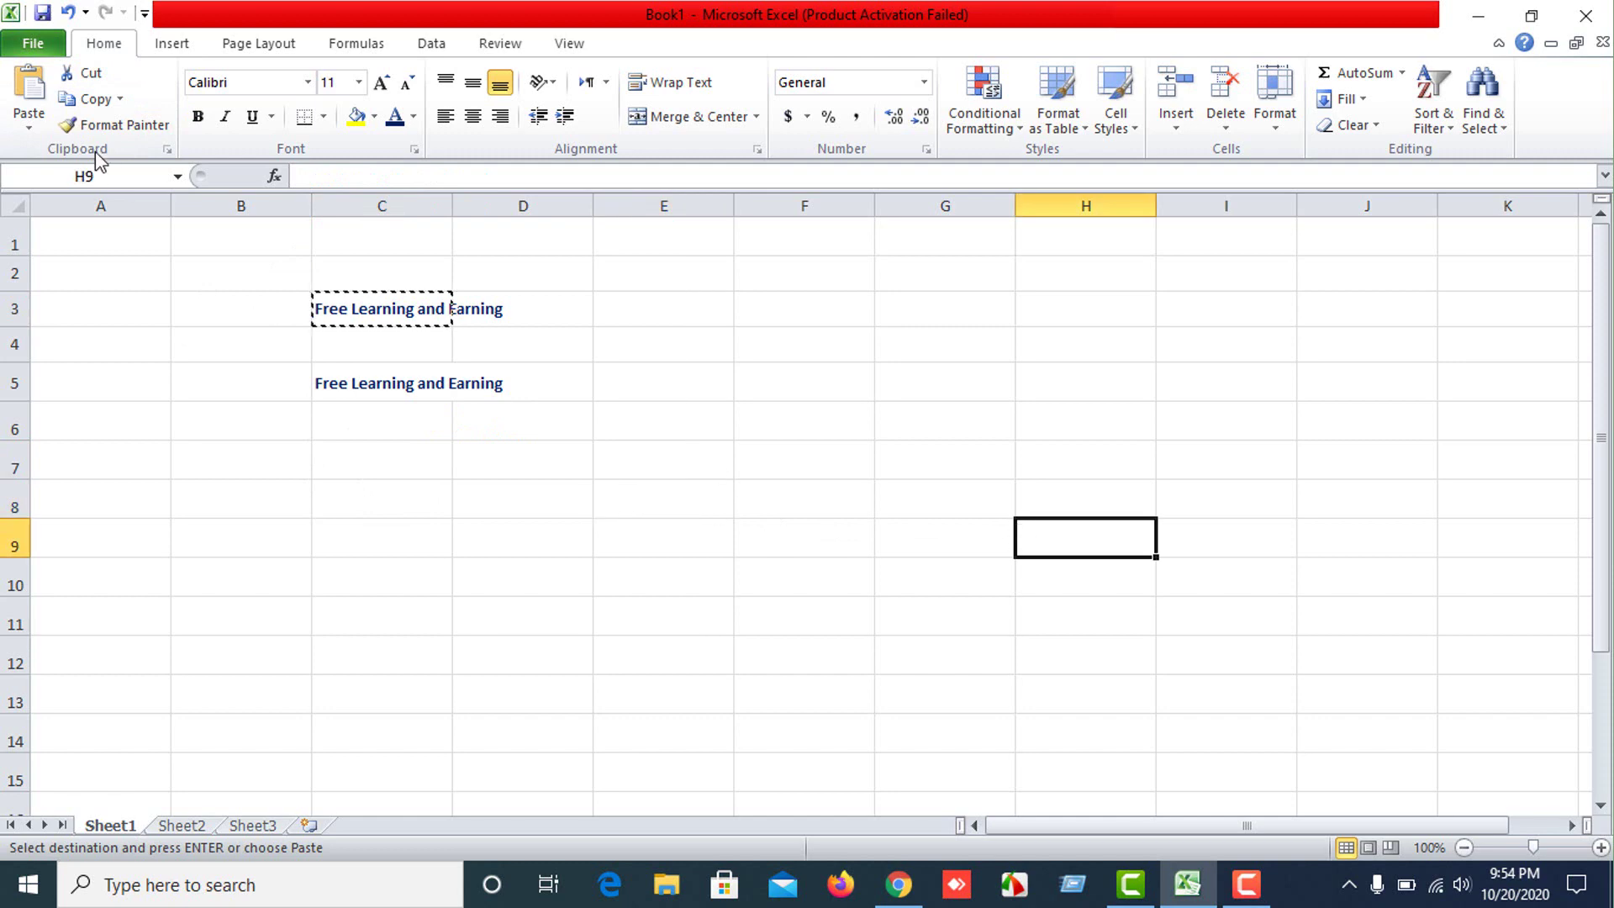
{"action": "left_click", "coordinate": [30, 101]}
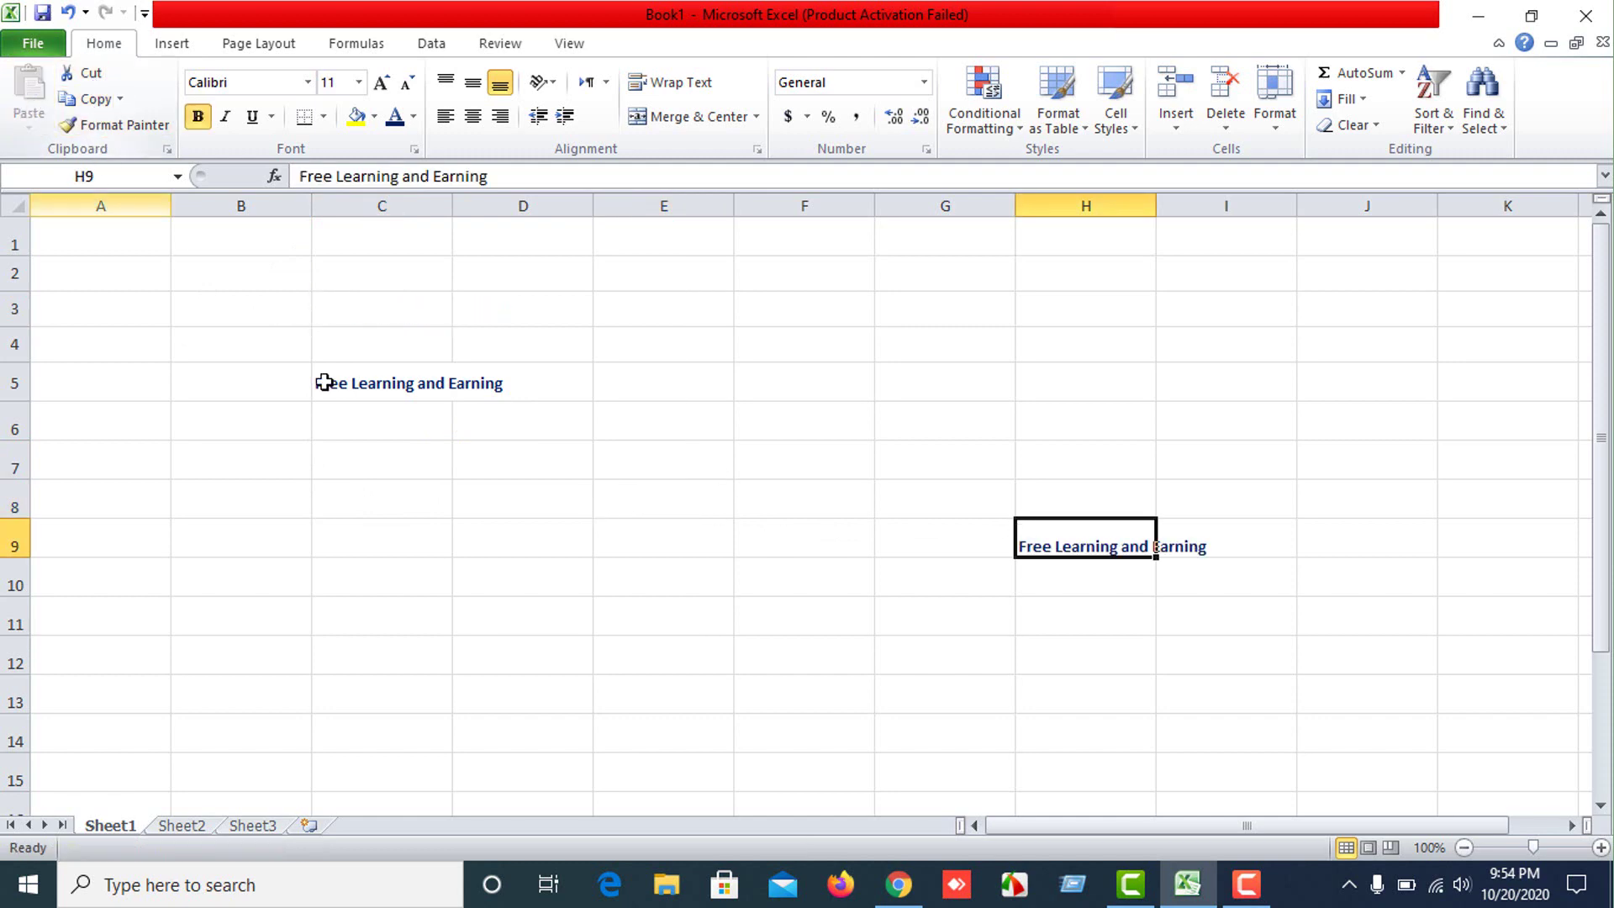
{"action": "left_click", "coordinate": [756, 610]}
{"action": "key", "text": "ctrl+z"}
{"action": "left_click", "coordinate": [580, 590]}
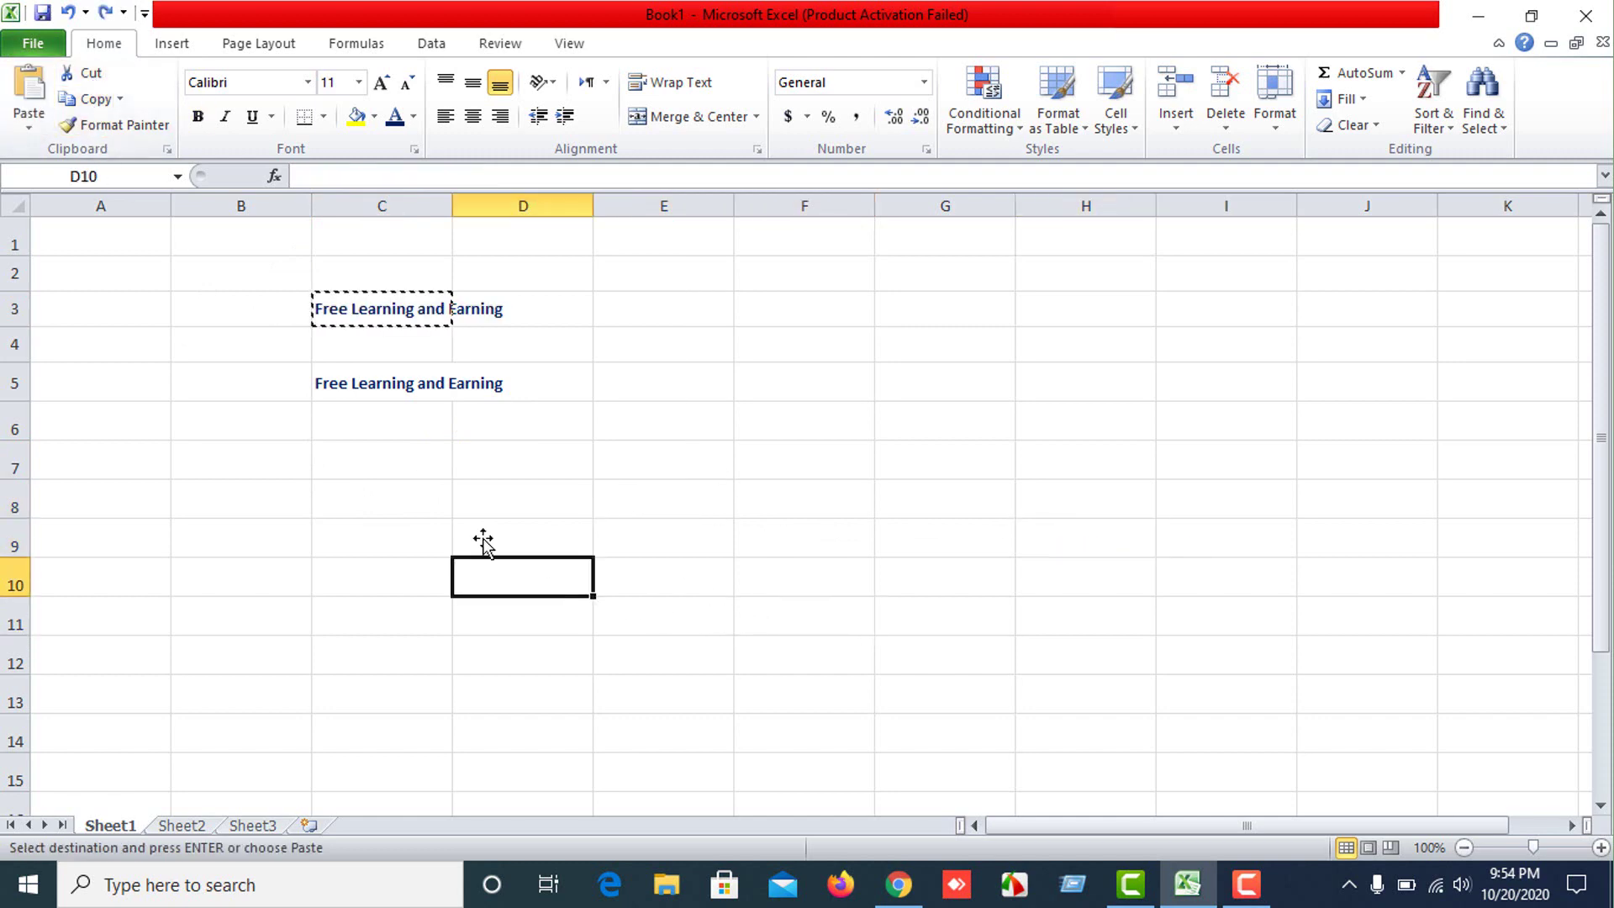
{"action": "left_click", "coordinate": [361, 446]}
{"action": "left_click", "coordinate": [371, 417]}
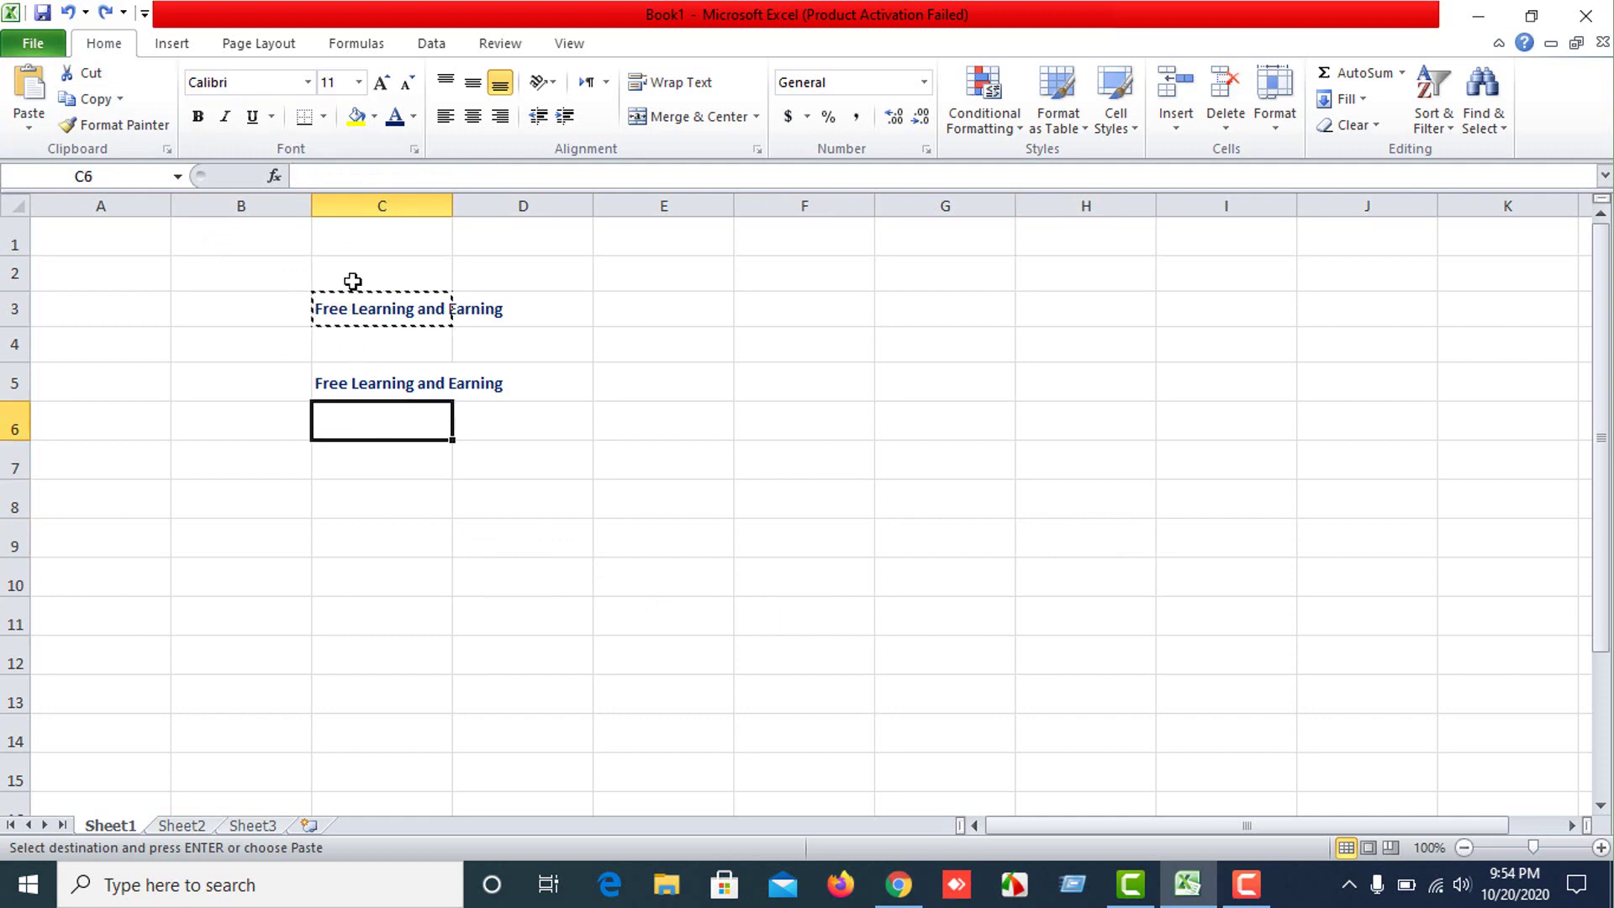
{"action": "left_click", "coordinate": [342, 312]}
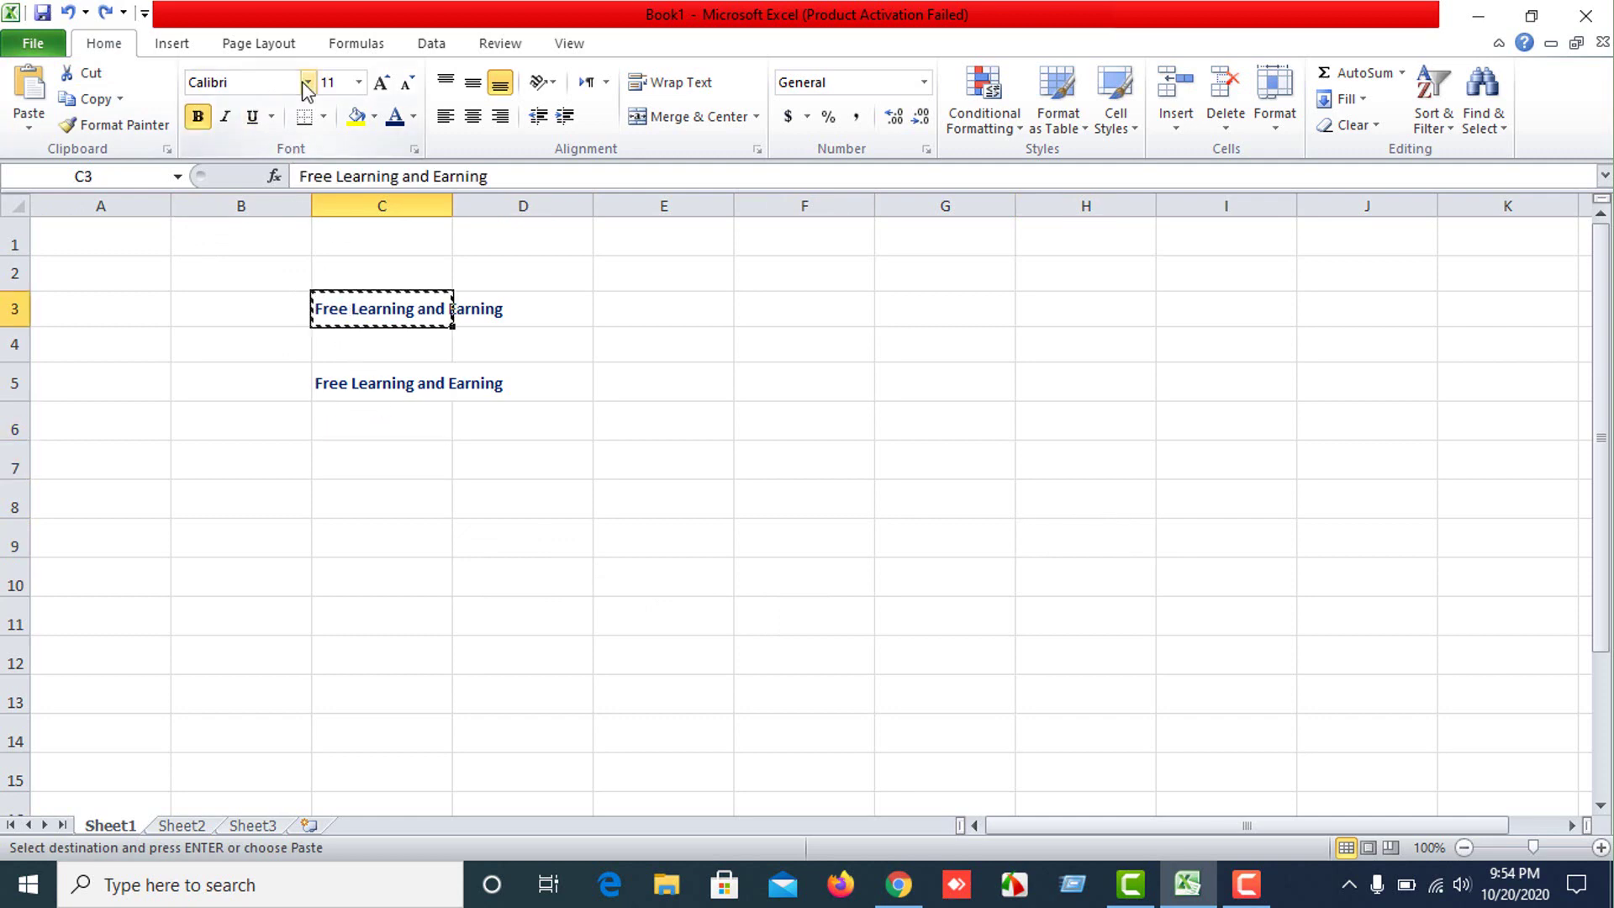
Browse the font list without changing the font, then select the C3 heading.
{"action": "left_click", "coordinate": [306, 82]}
{"action": "left_click", "coordinate": [546, 390]}
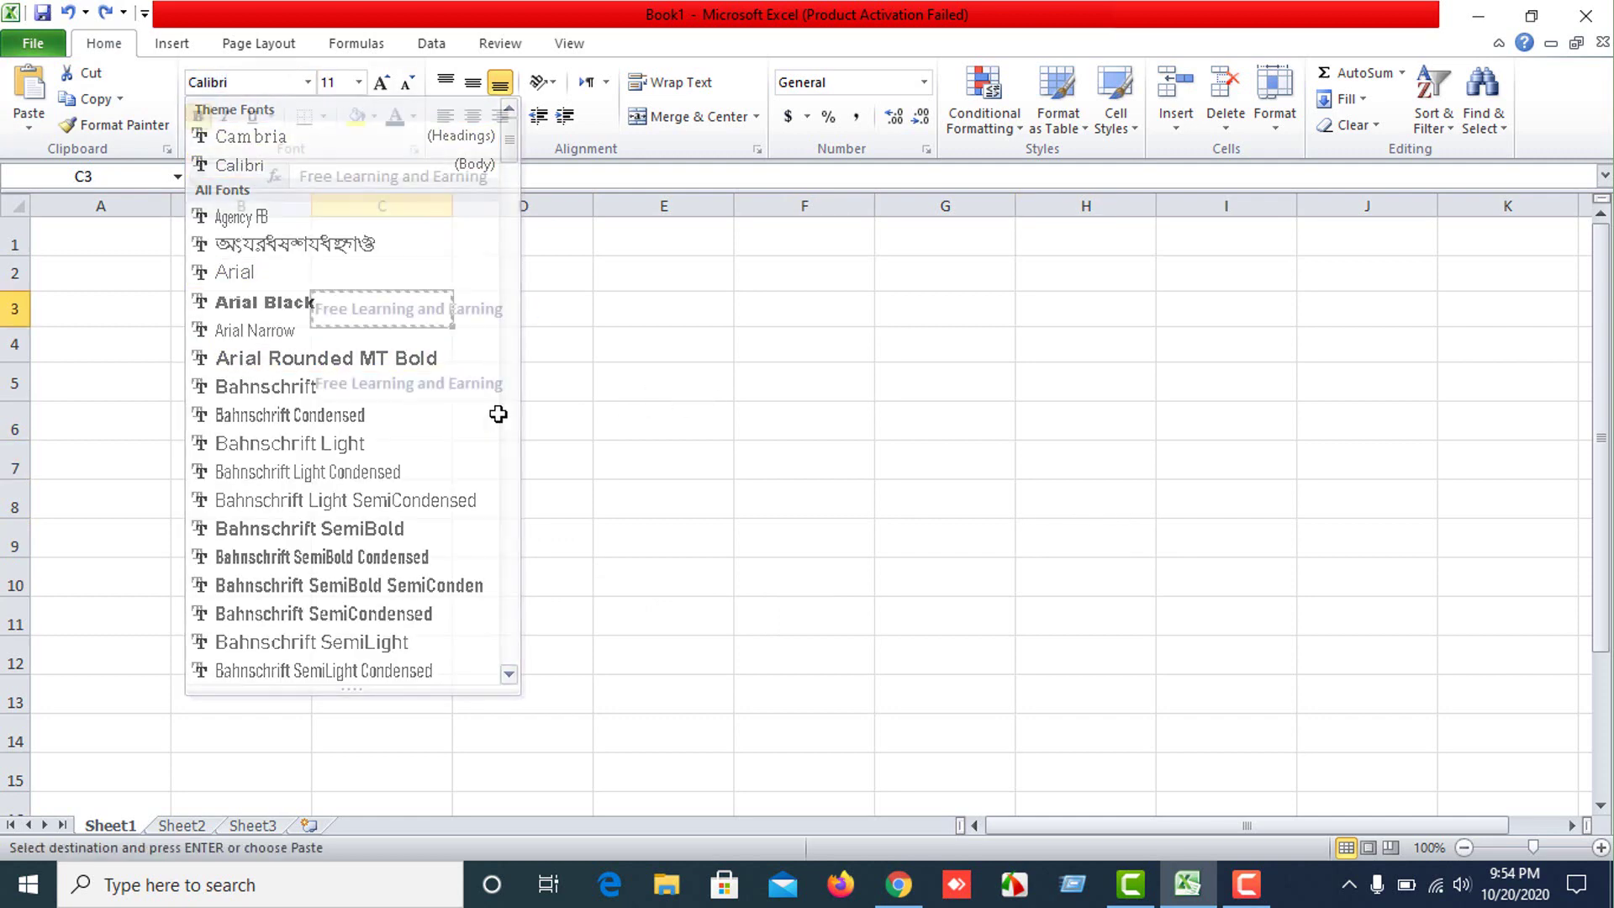
{"action": "left_click", "coordinate": [382, 537]}
{"action": "left_click_drag", "start_coordinate": [366, 325], "coordinate": [540, 318]}
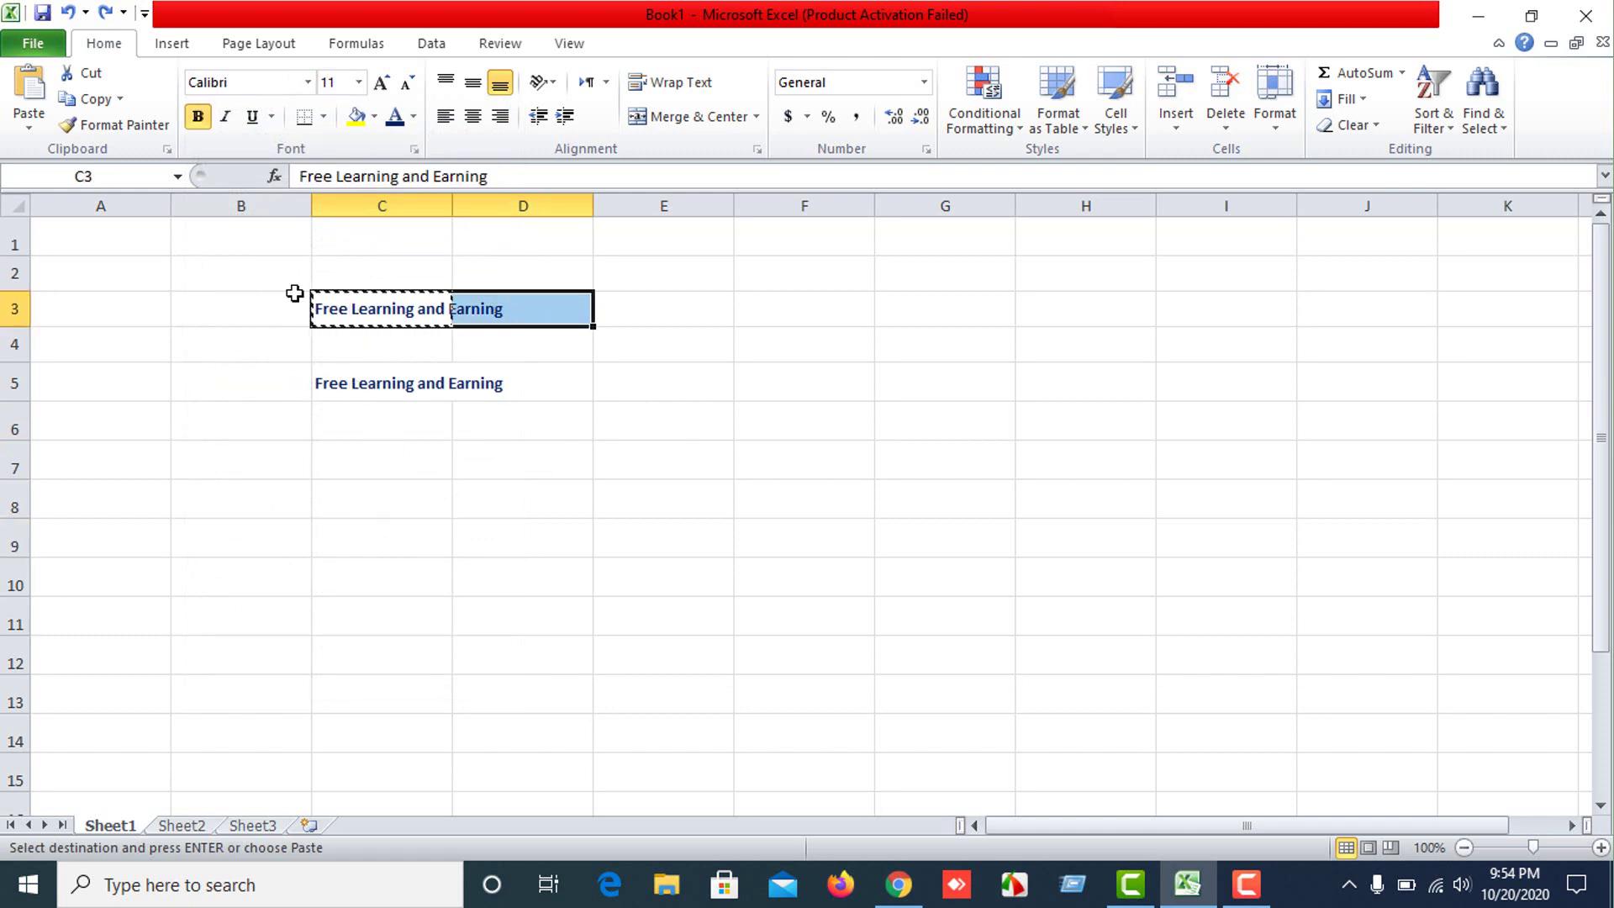
{"action": "left_click", "coordinate": [1261, 895]}
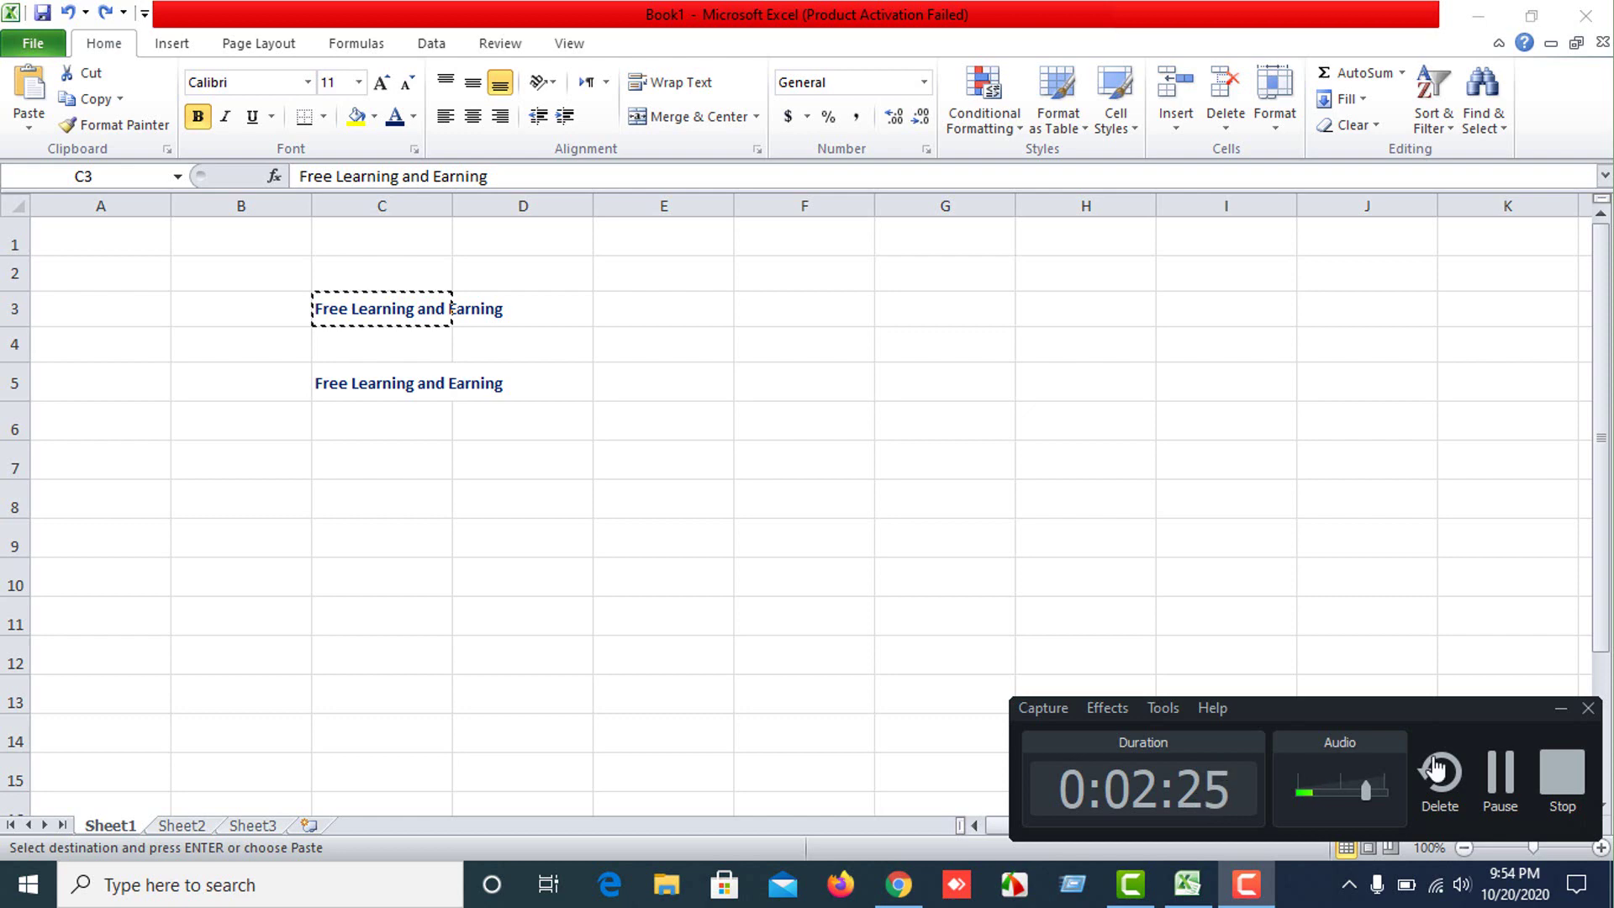
{"action": "left_click", "coordinate": [1555, 709]}
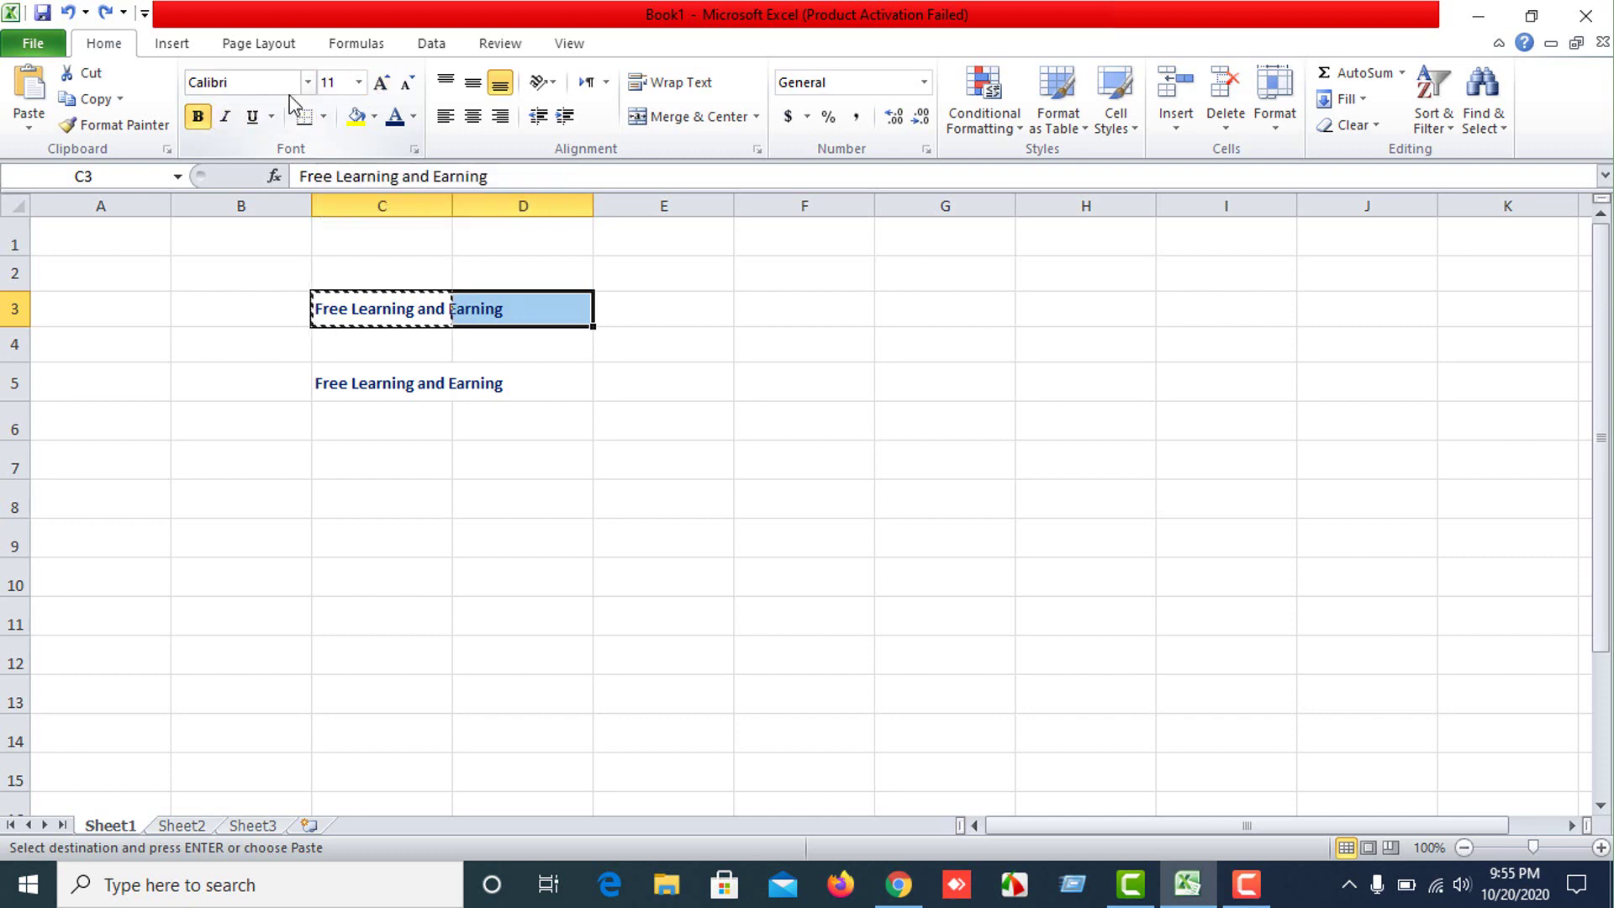
{"action": "left_click", "coordinate": [383, 548]}
{"action": "left_click", "coordinate": [333, 314]}
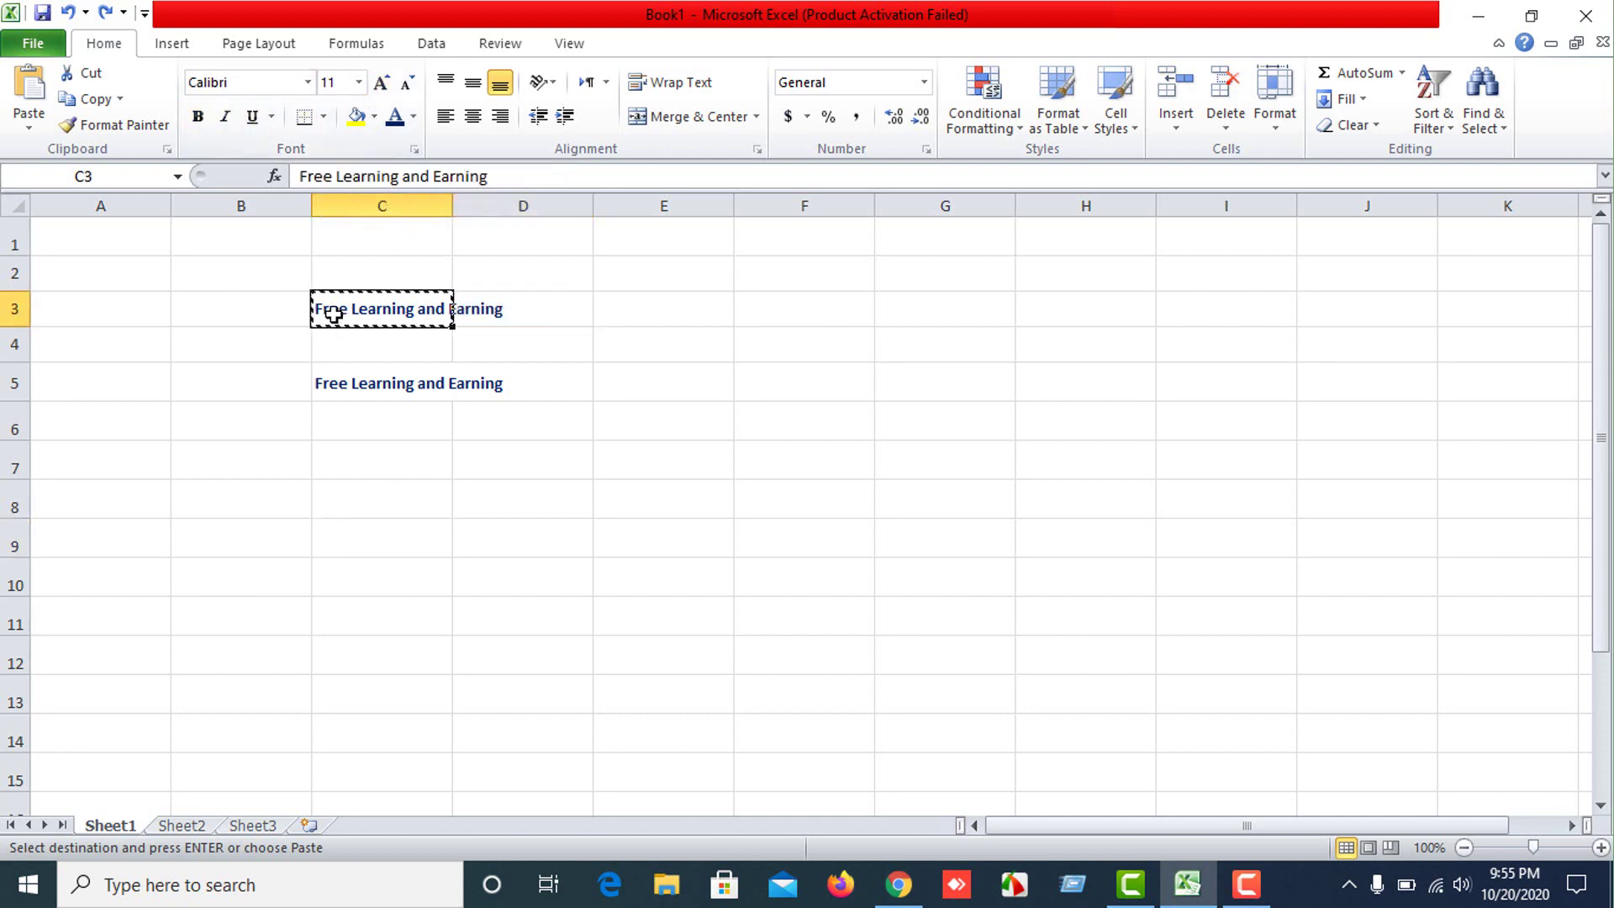
Enlarge the C3 title to size 24 and make row 3 taller to fit it.
{"action": "left_click", "coordinate": [382, 83]}
{"action": "left_click", "coordinate": [382, 83]}
{"action": "left_click", "coordinate": [383, 84]}
{"action": "left_click", "coordinate": [383, 83]}
{"action": "left_click", "coordinate": [382, 83]}
{"action": "left_click", "coordinate": [383, 83]}
{"action": "left_click", "coordinate": [382, 83]}
{"action": "left_click", "coordinate": [428, 532]}
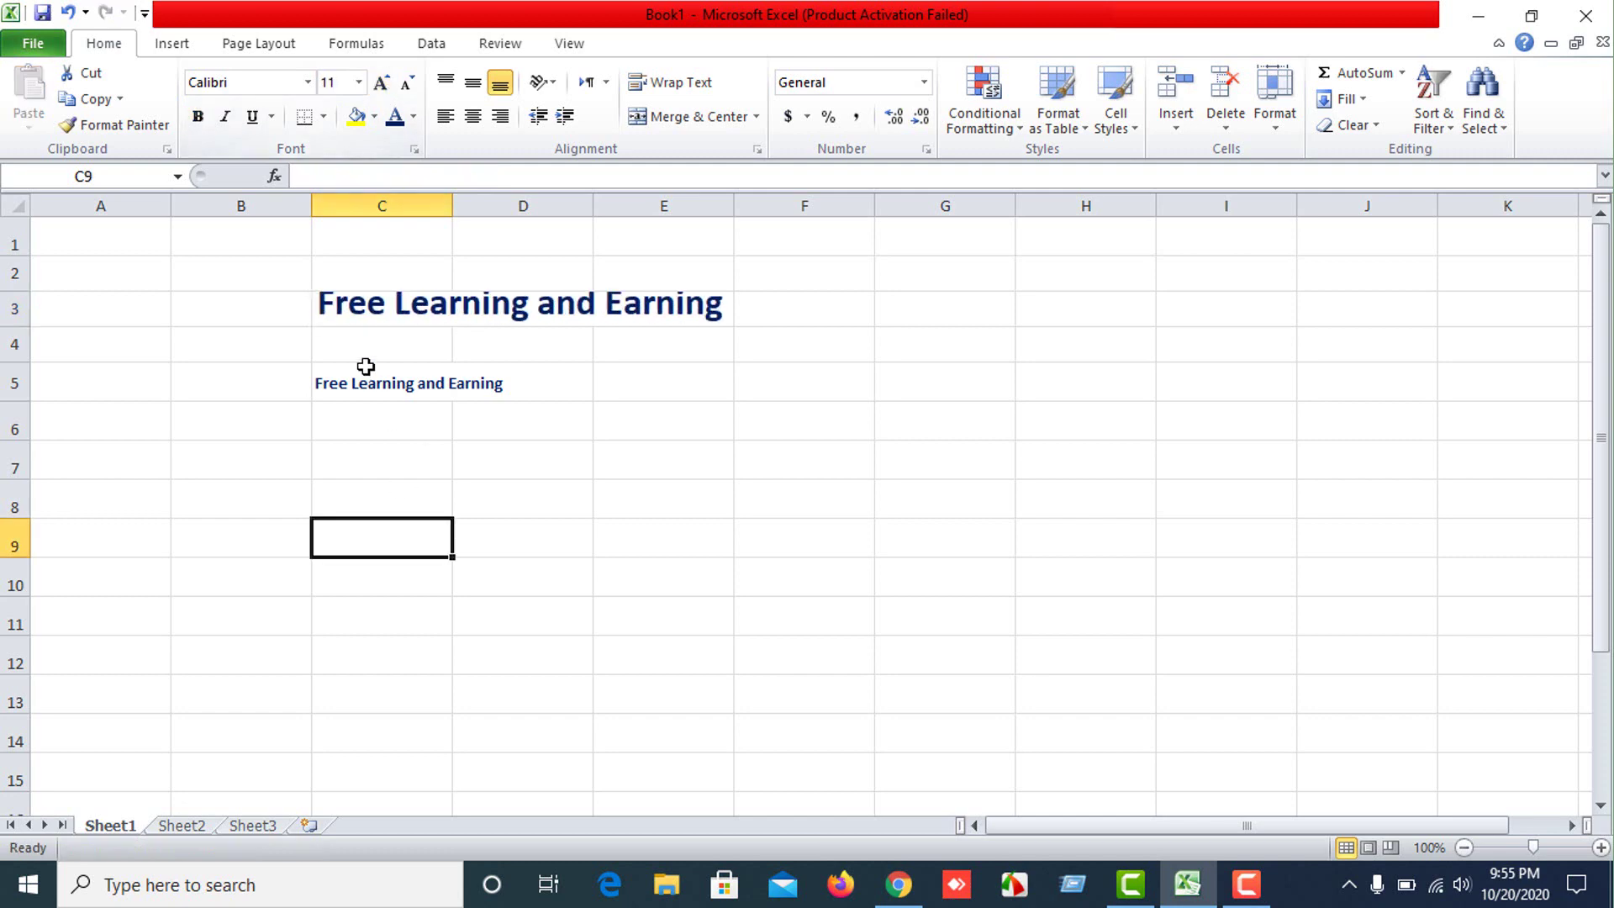
{"action": "left_click", "coordinate": [345, 316]}
{"action": "left_click_drag", "start_coordinate": [20, 324], "coordinate": [20, 365]}
{"action": "left_click", "coordinate": [428, 530]}
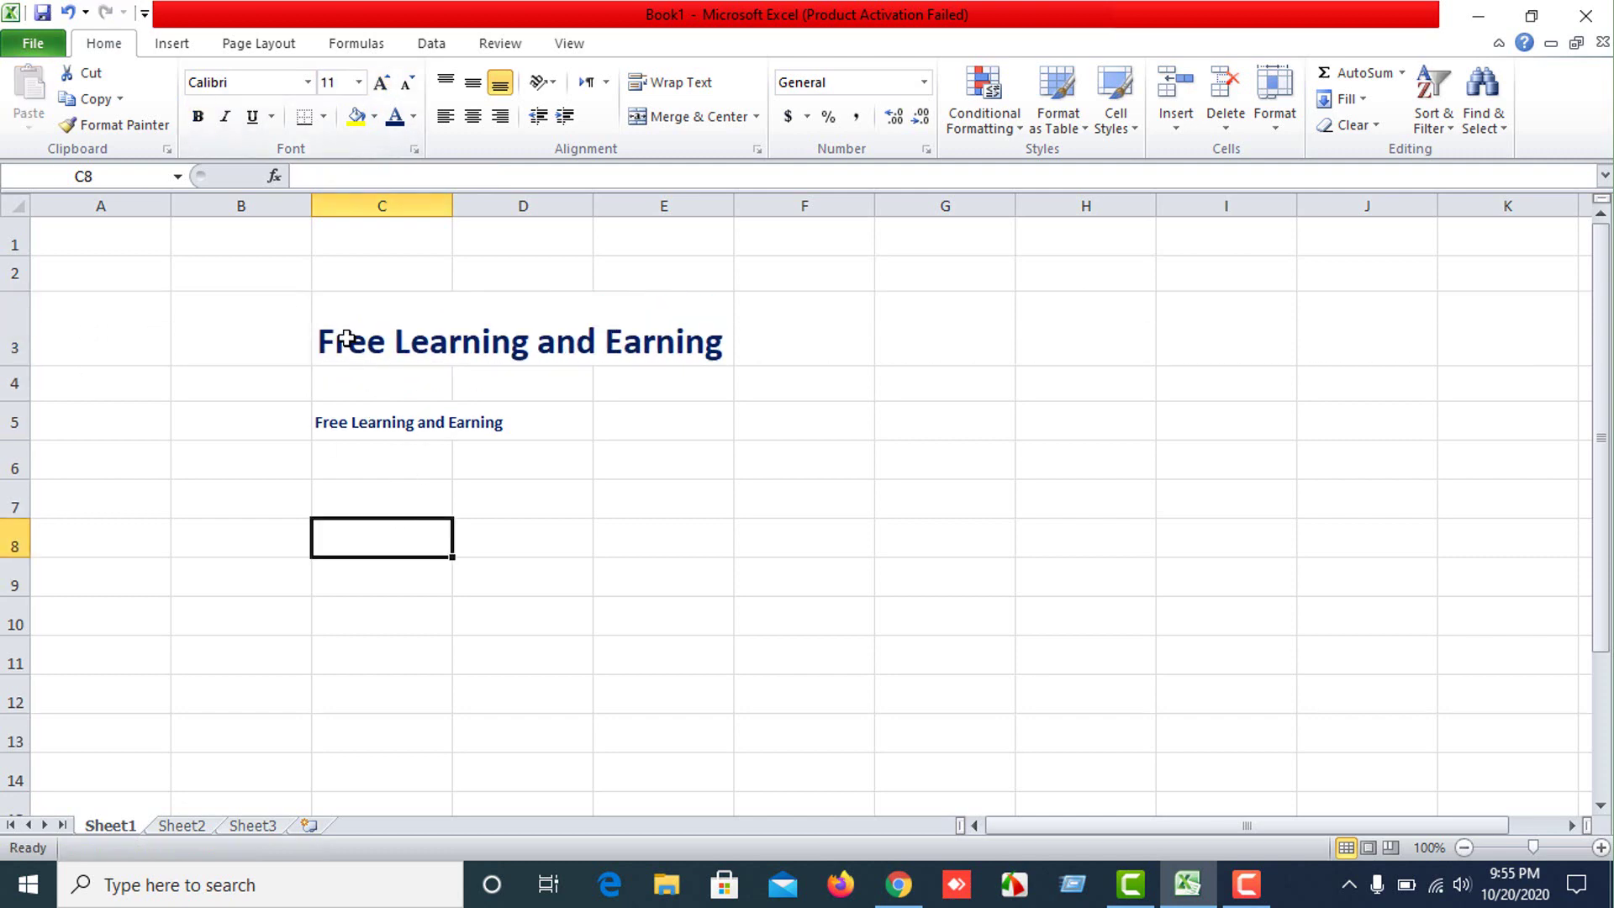
{"action": "left_click", "coordinate": [345, 327]}
Set the title's font size to 72, then back down to 20.
{"action": "left_click", "coordinate": [359, 82]}
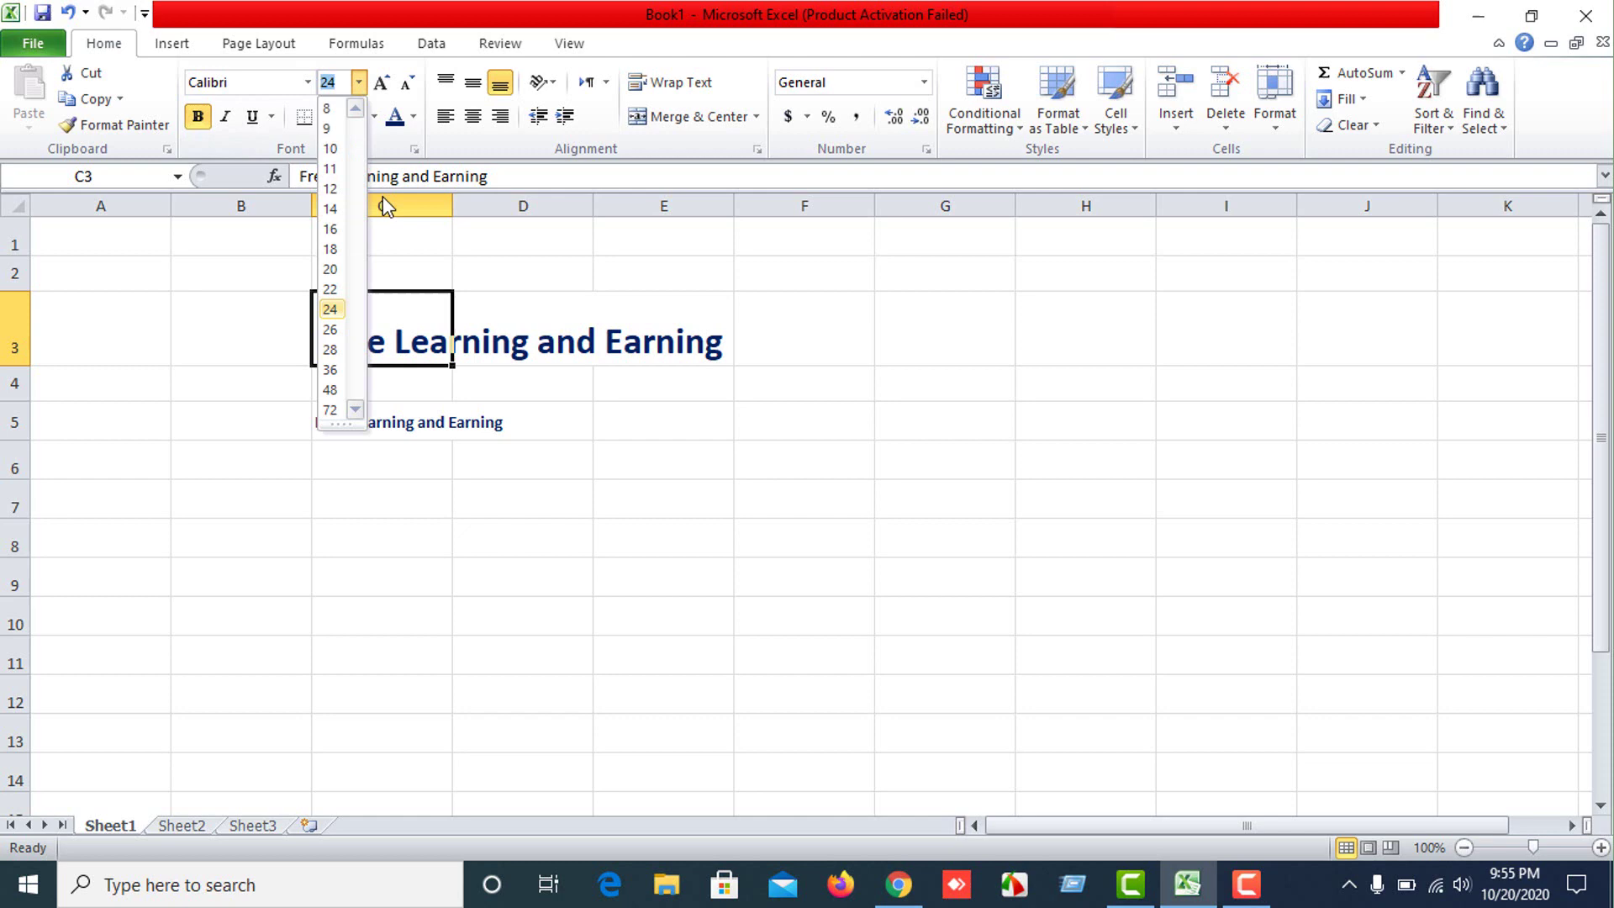
{"action": "left_click", "coordinate": [332, 420]}
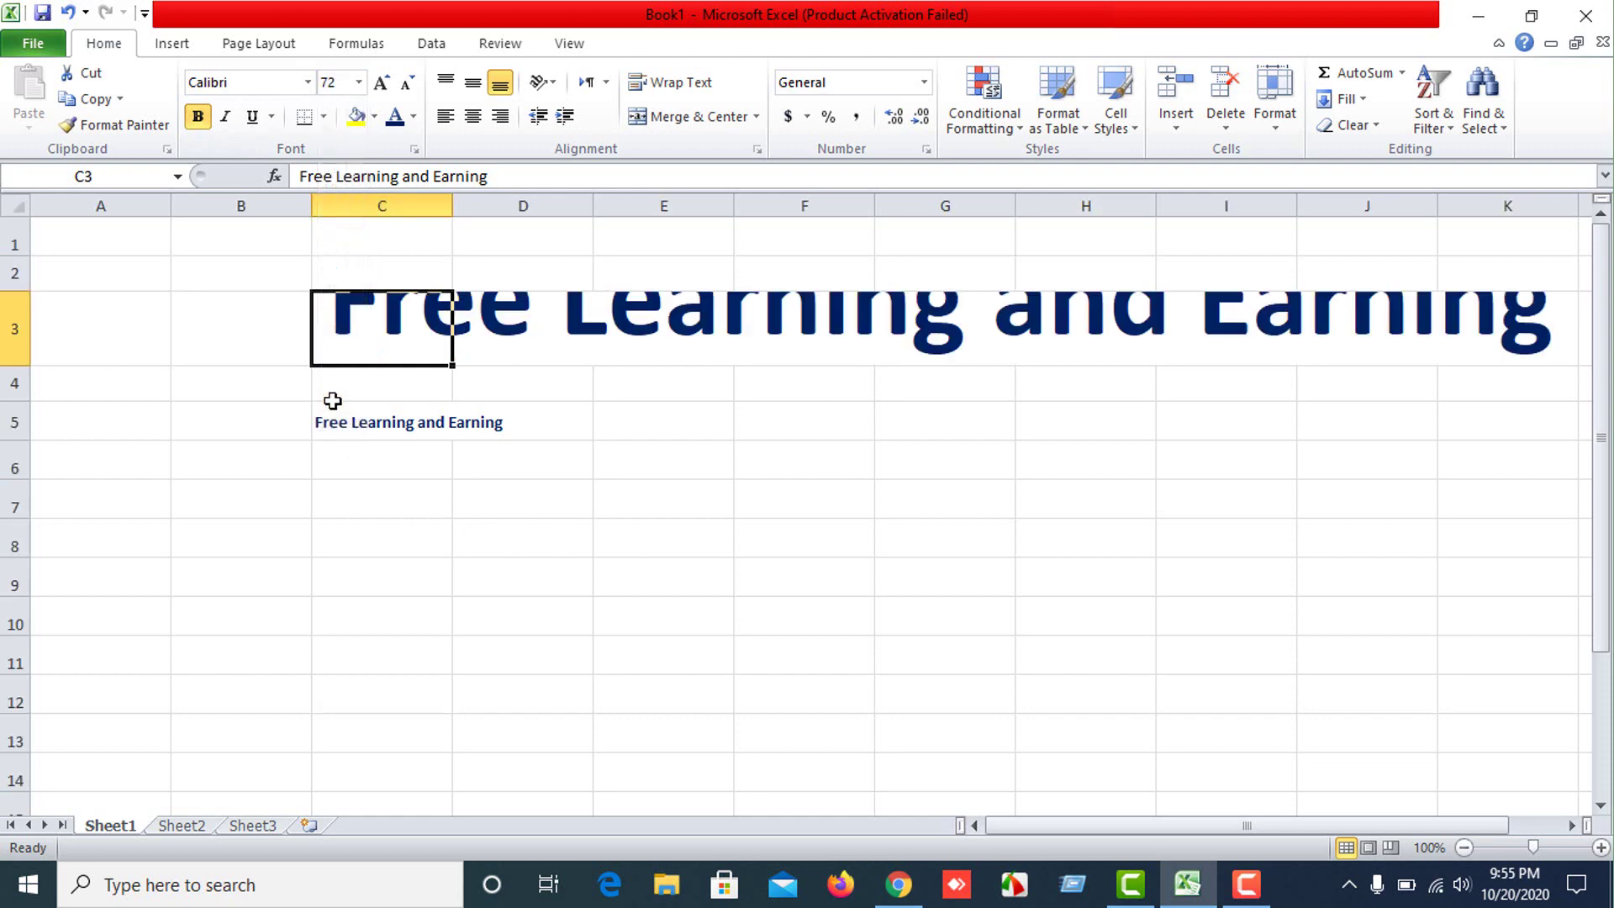
{"action": "left_click", "coordinate": [359, 82]}
{"action": "left_click", "coordinate": [340, 283]}
{"action": "left_click", "coordinate": [521, 576]}
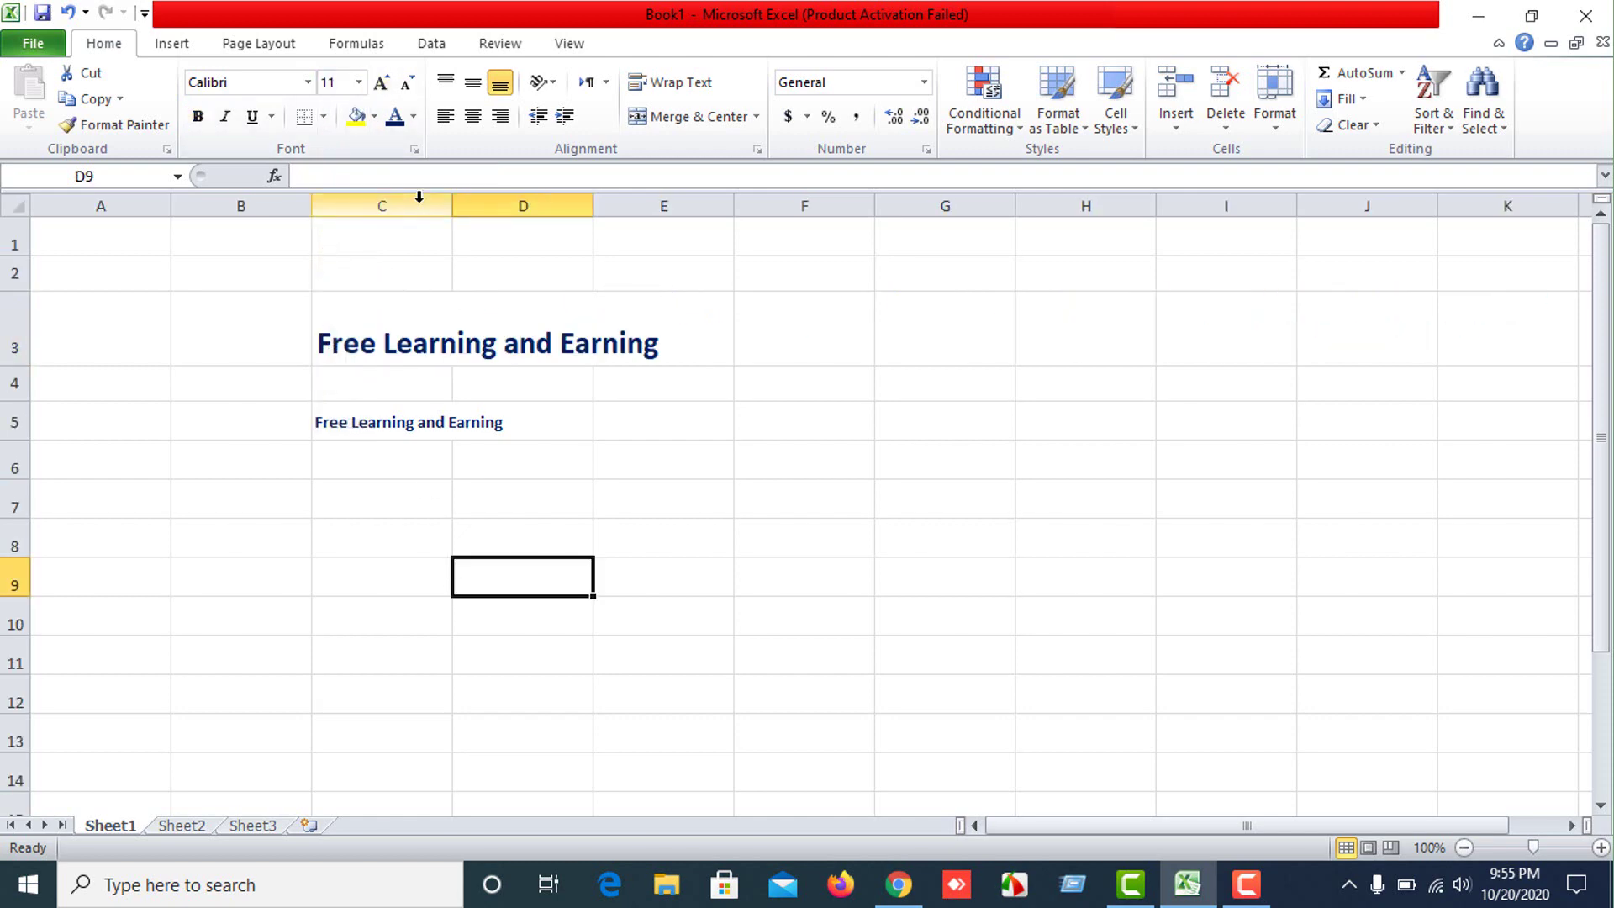
{"action": "left_click", "coordinate": [396, 344]}
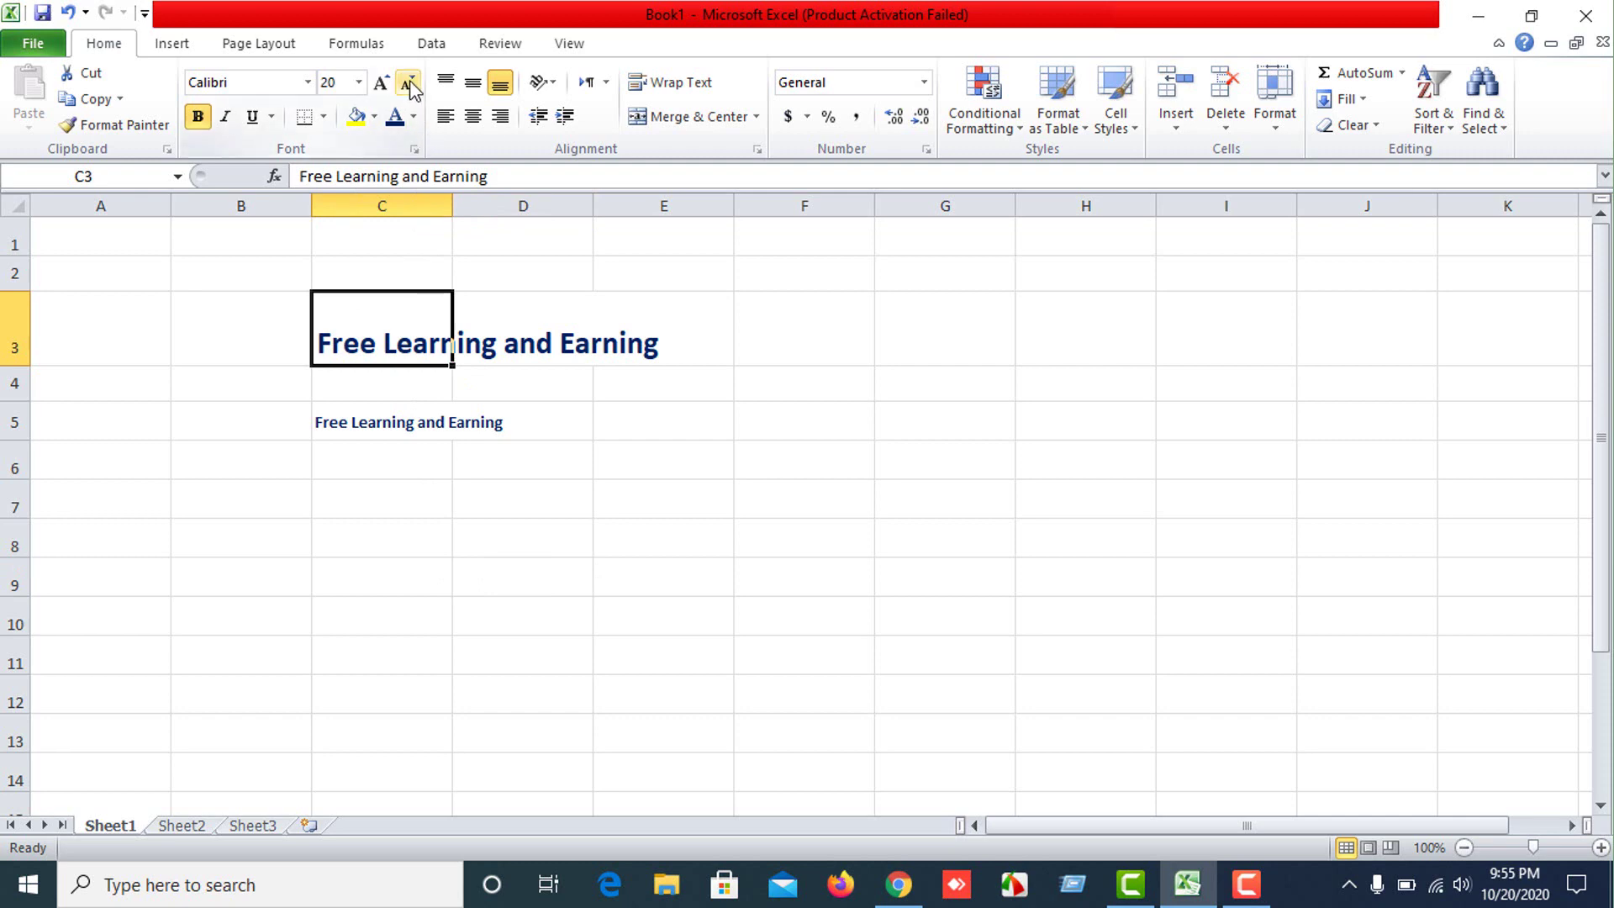
Nudge the title size up and down one step at a time, settling at 20.
{"action": "left_click", "coordinate": [384, 84]}
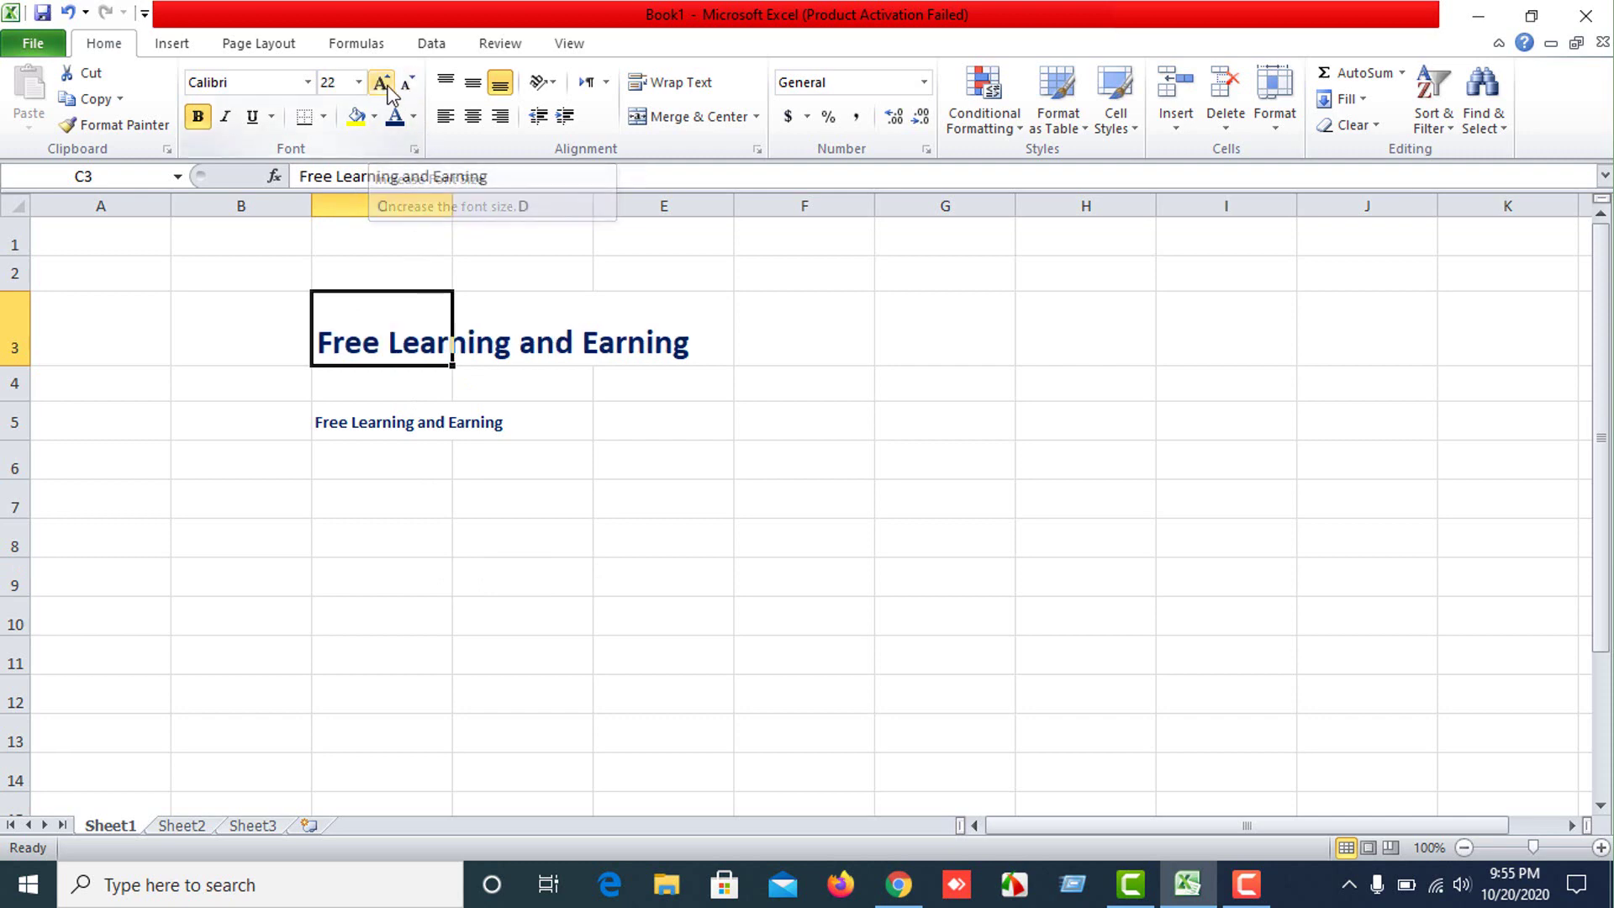
{"action": "left_click", "coordinate": [406, 84]}
{"action": "left_click", "coordinate": [406, 84]}
{"action": "left_click", "coordinate": [406, 84]}
{"action": "left_click", "coordinate": [384, 84]}
{"action": "left_click", "coordinate": [383, 84]}
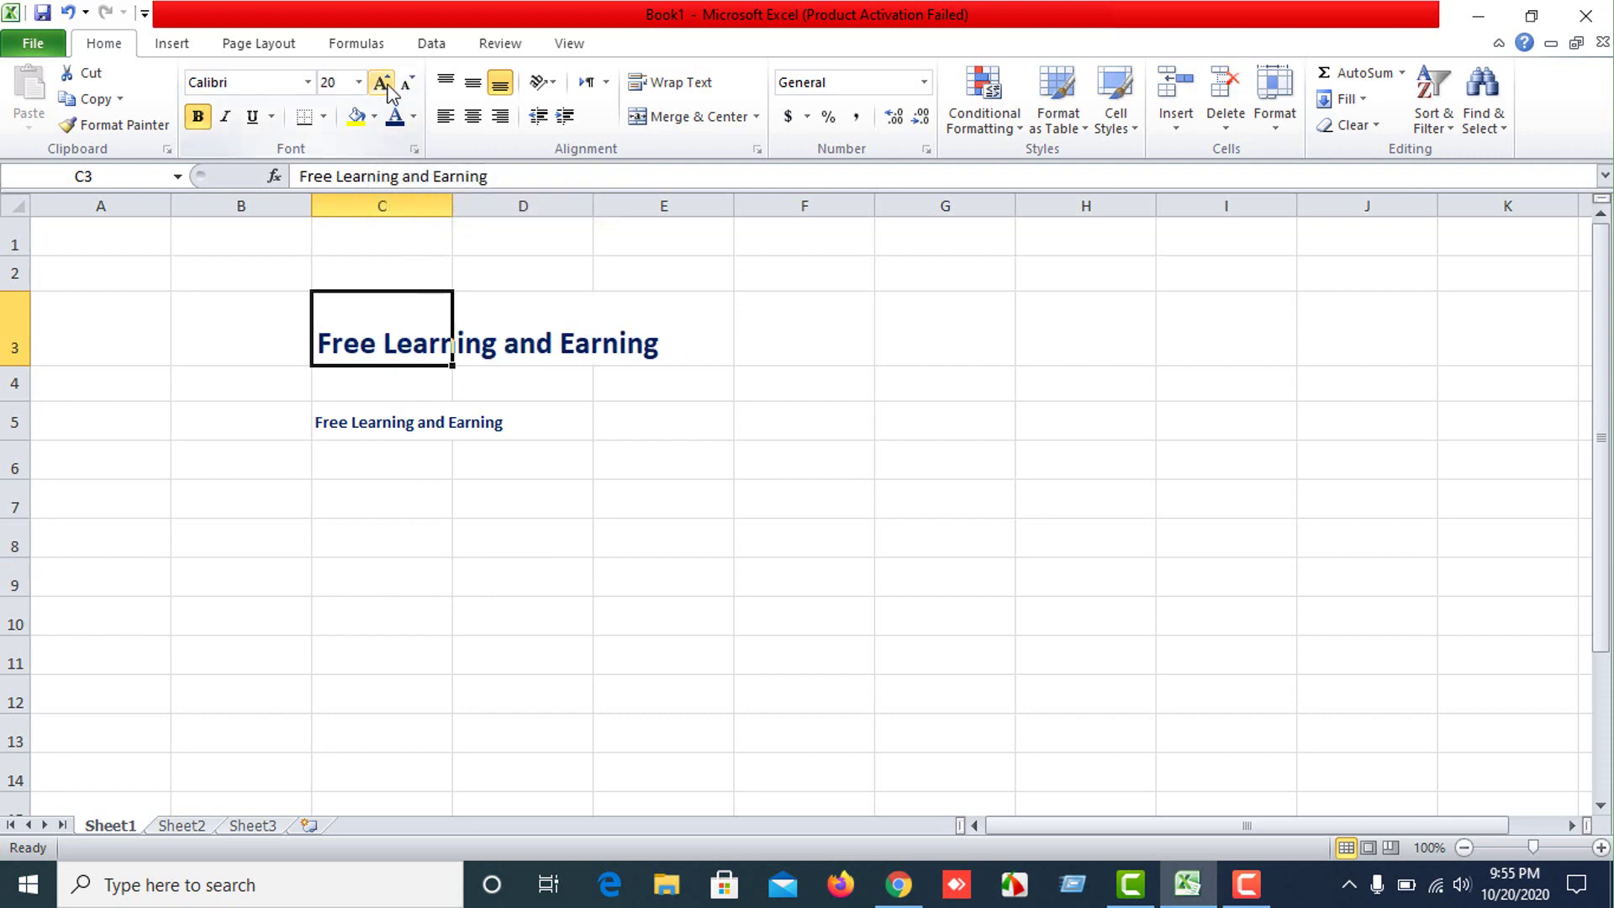
{"action": "left_click", "coordinate": [389, 235]}
Try Blackadder ITC and then Bahnschrift Light Condensed on the C3 title.
{"action": "left_click", "coordinate": [328, 325]}
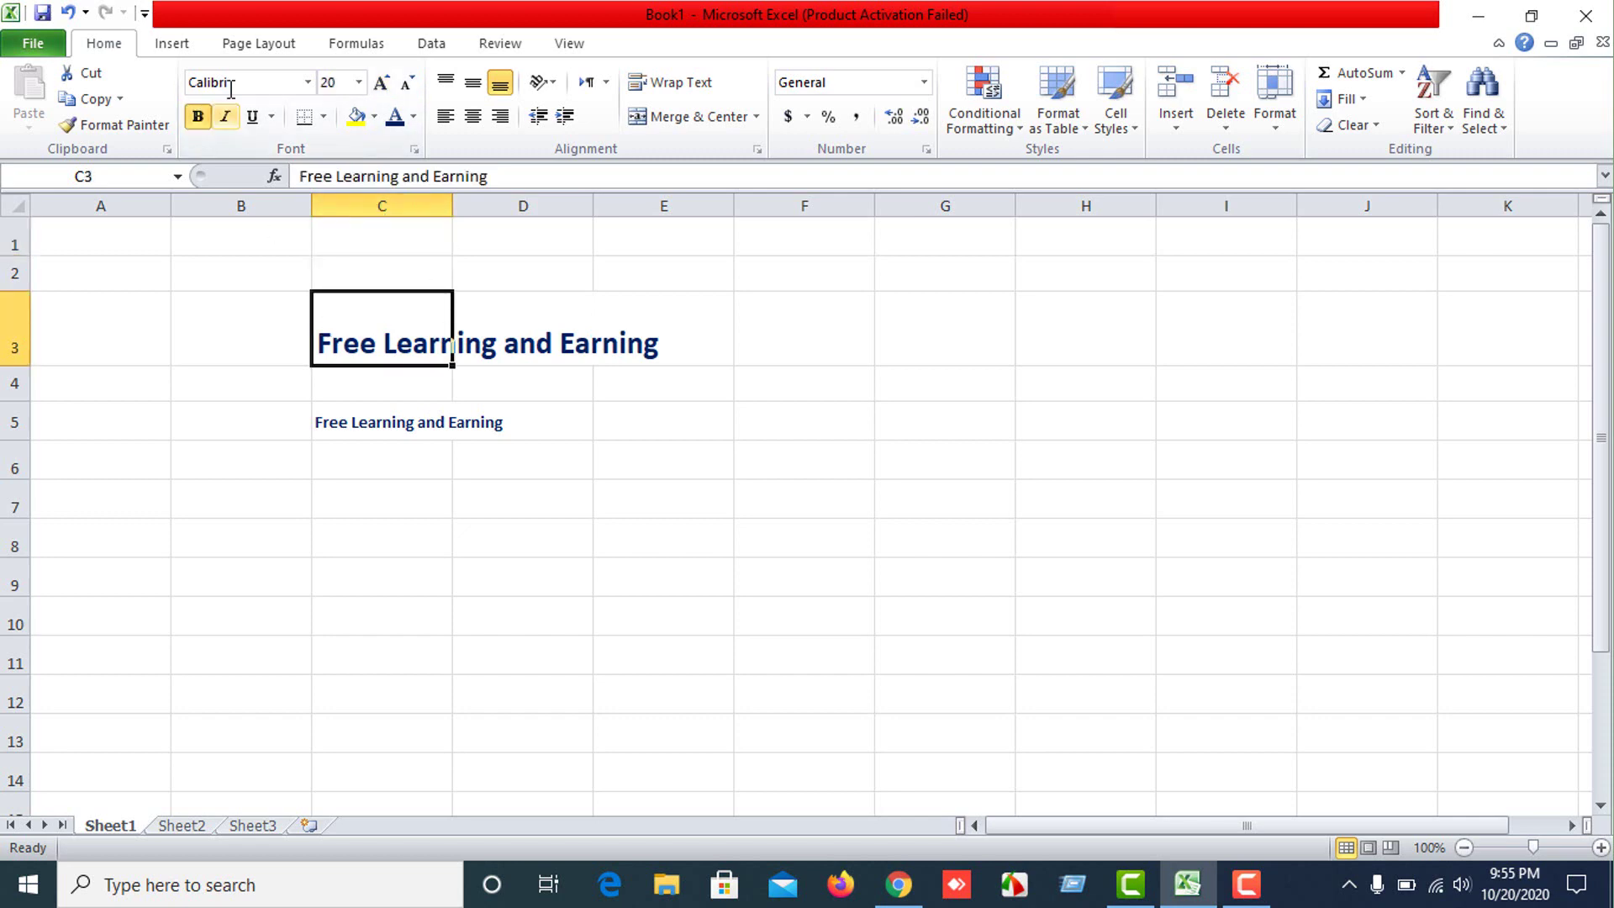
{"action": "left_click", "coordinate": [307, 82]}
{"action": "scroll", "coordinate": [277, 387], "scroll_direction": "down", "scroll_amount": 4}
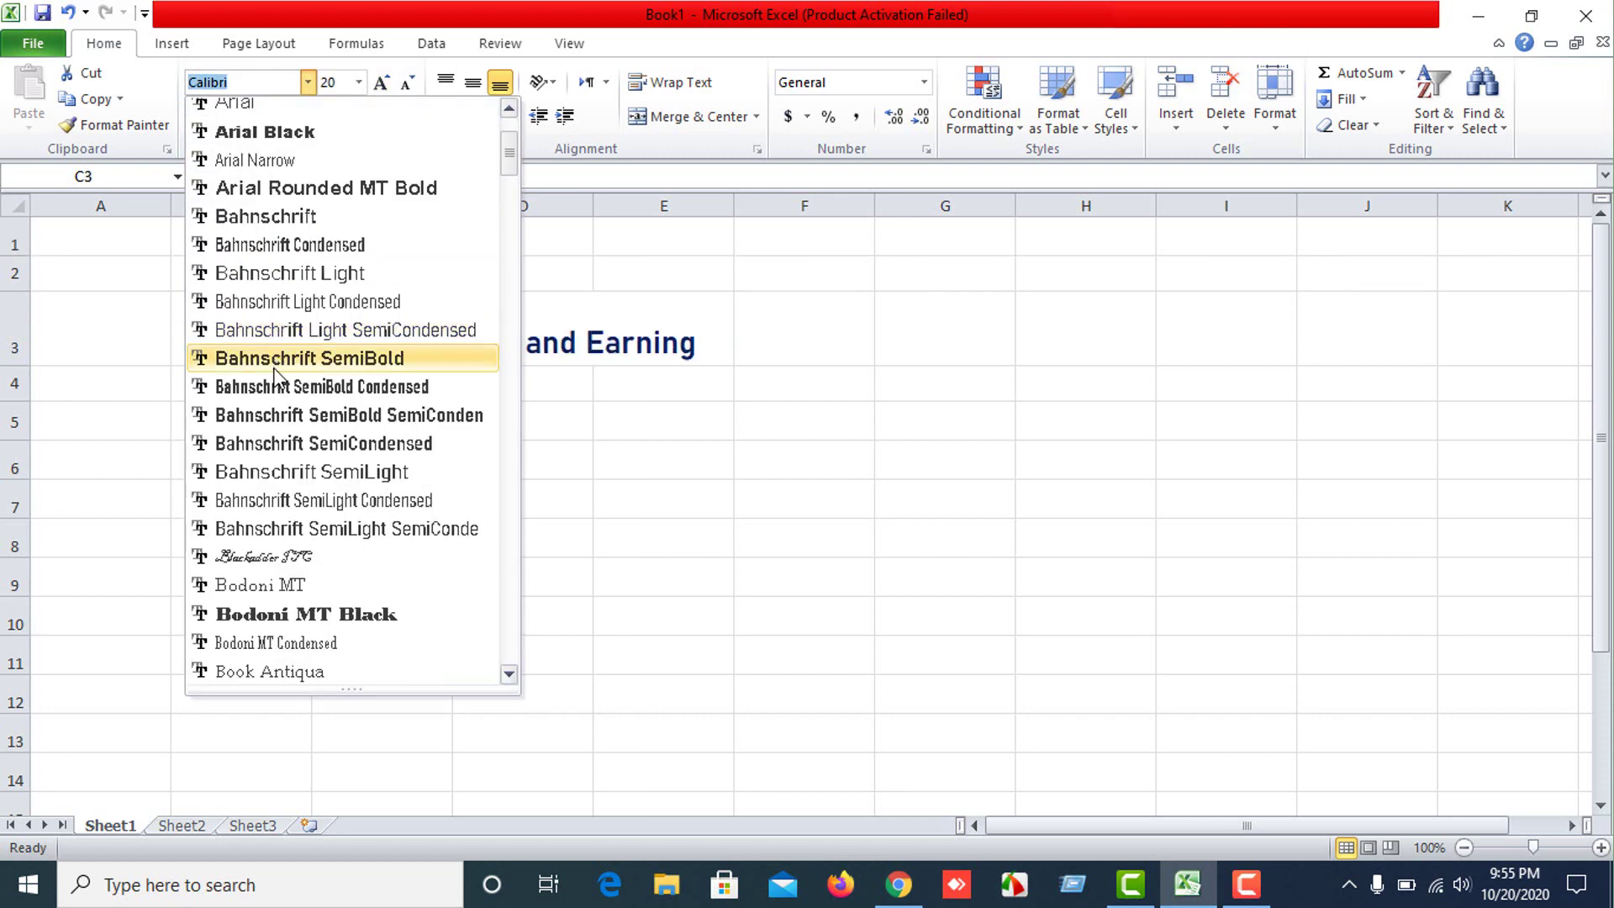
{"action": "scroll", "coordinate": [277, 387], "scroll_direction": "down", "scroll_amount": 1}
{"action": "left_click", "coordinate": [269, 301]}
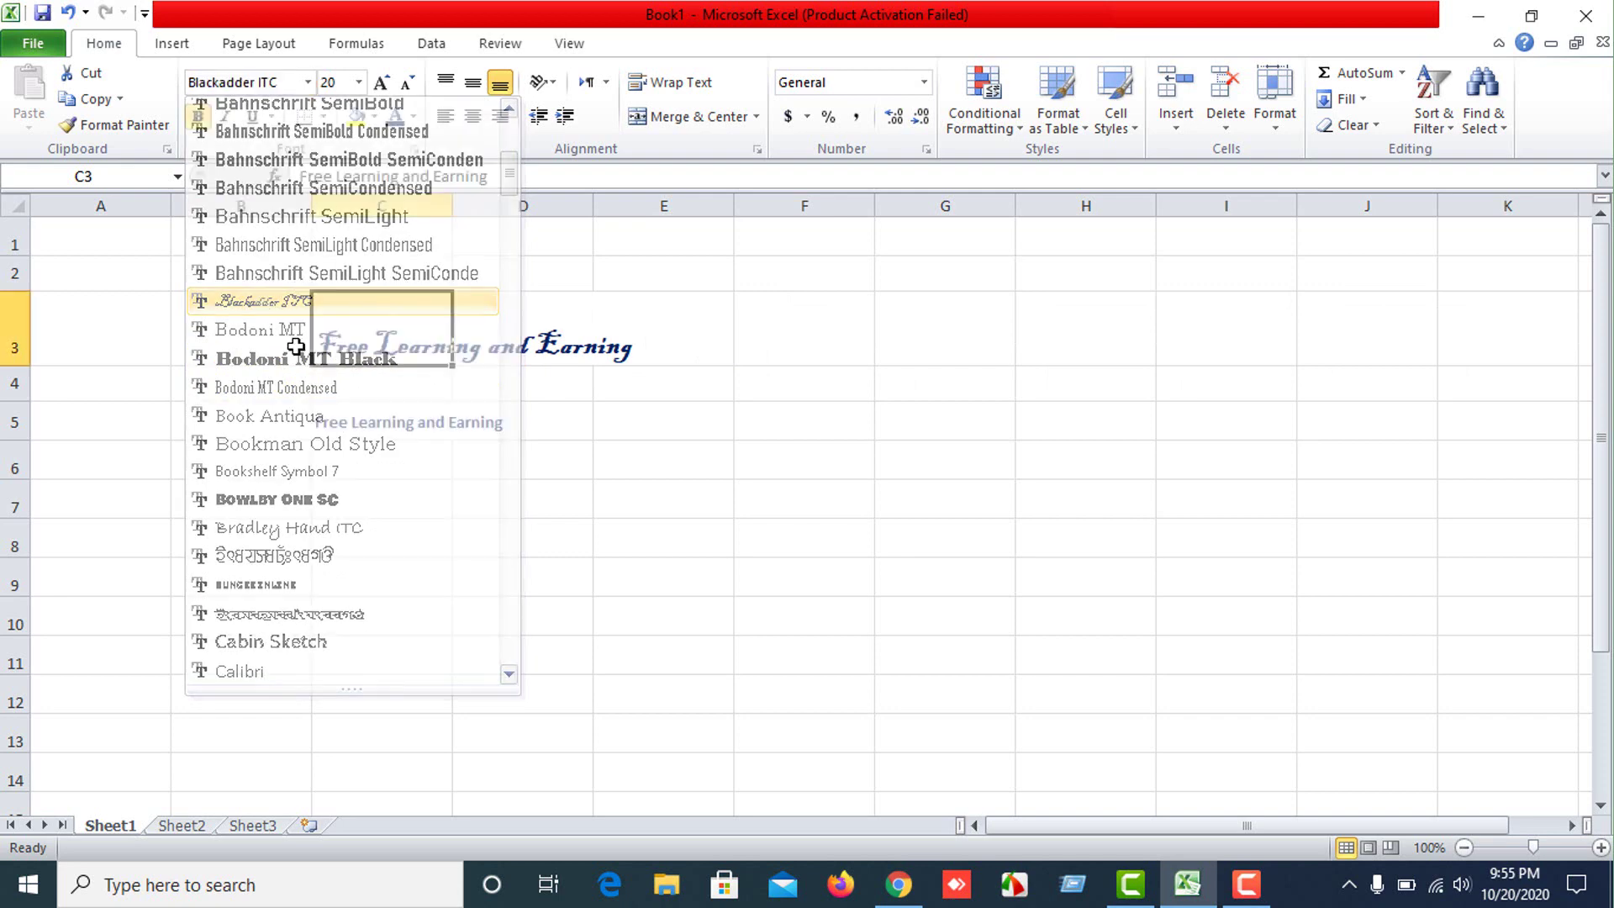
{"action": "key", "text": "Down"}
{"action": "key", "text": "Down"}
{"action": "key", "text": "Down"}
{"action": "left_click", "coordinate": [351, 369]}
{"action": "left_click", "coordinate": [307, 82]}
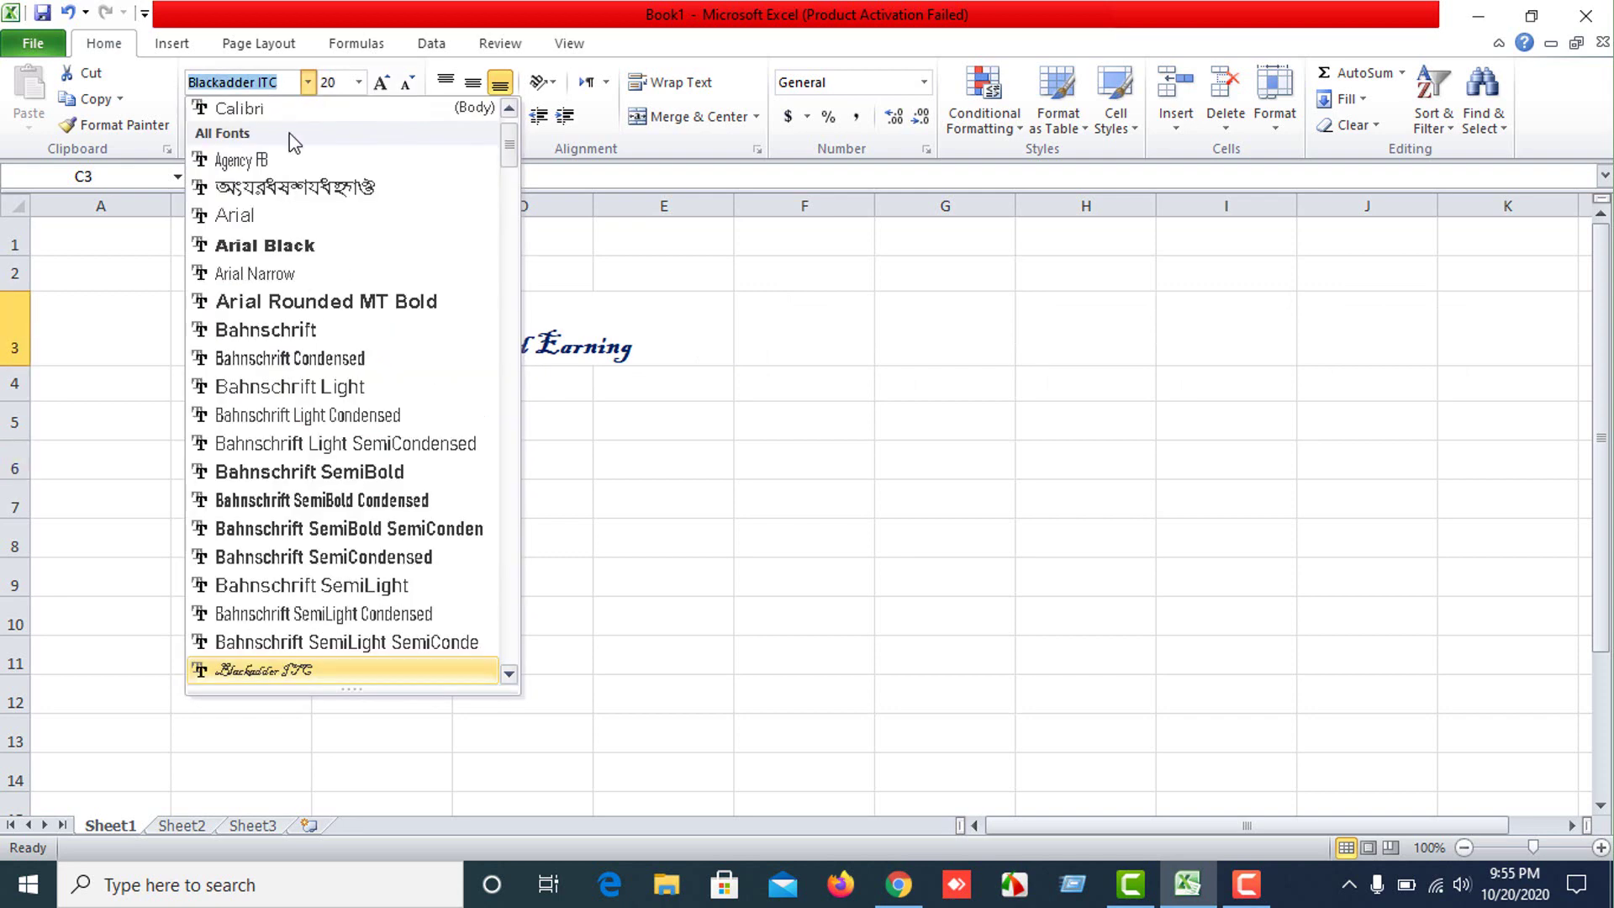
{"action": "left_click", "coordinate": [270, 417]}
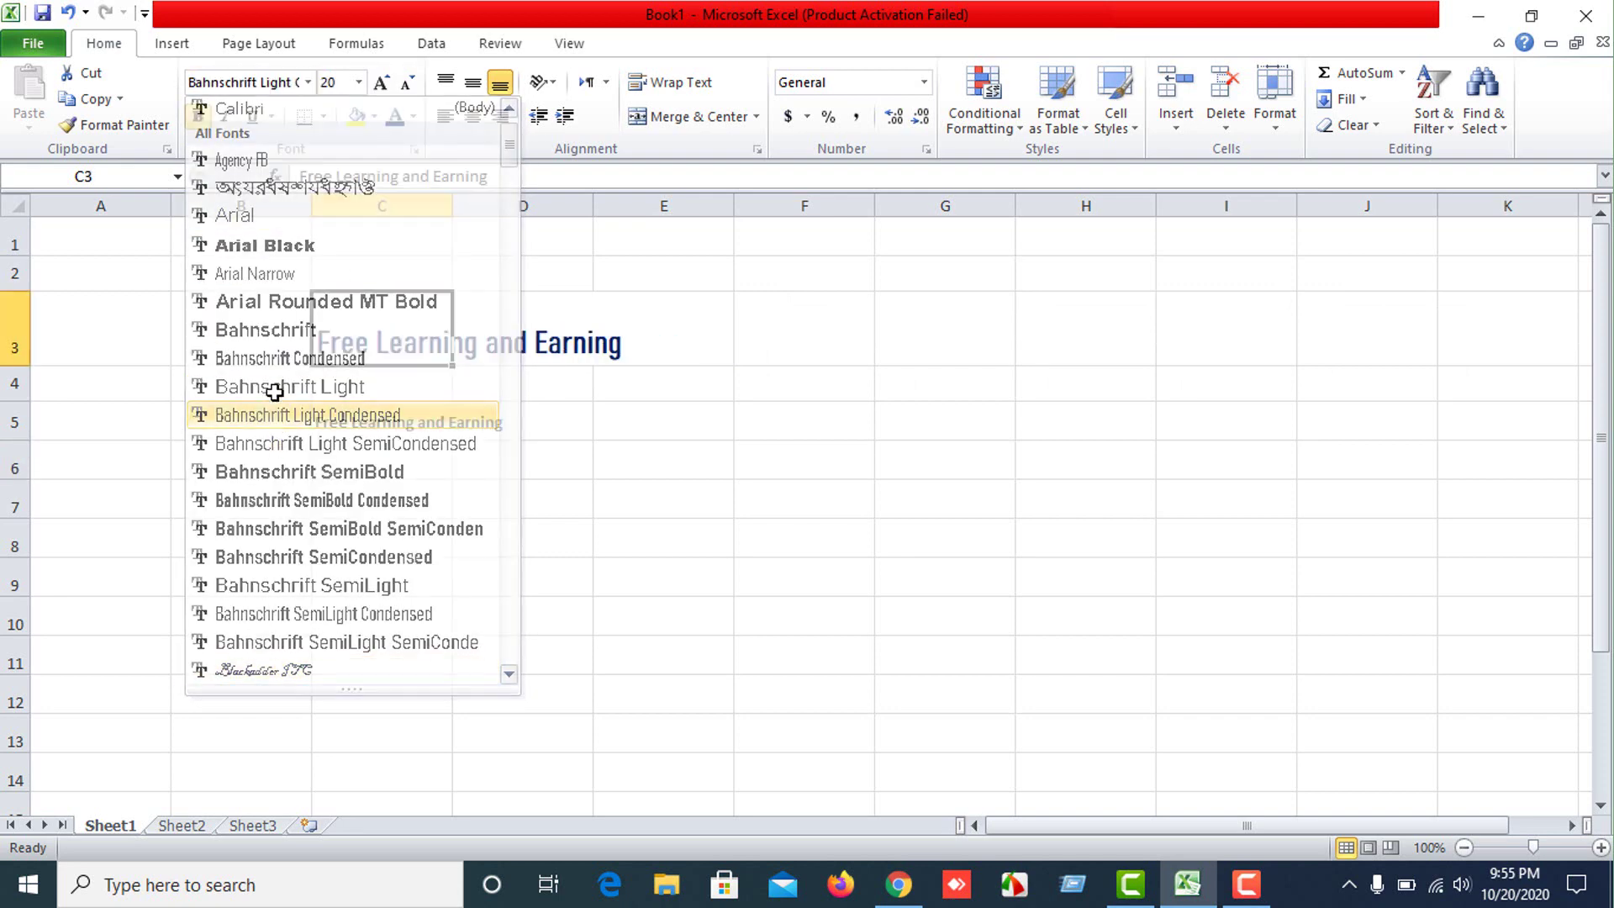
Apply Bookman Old Style to the C3 title.
{"action": "left_click", "coordinate": [307, 83]}
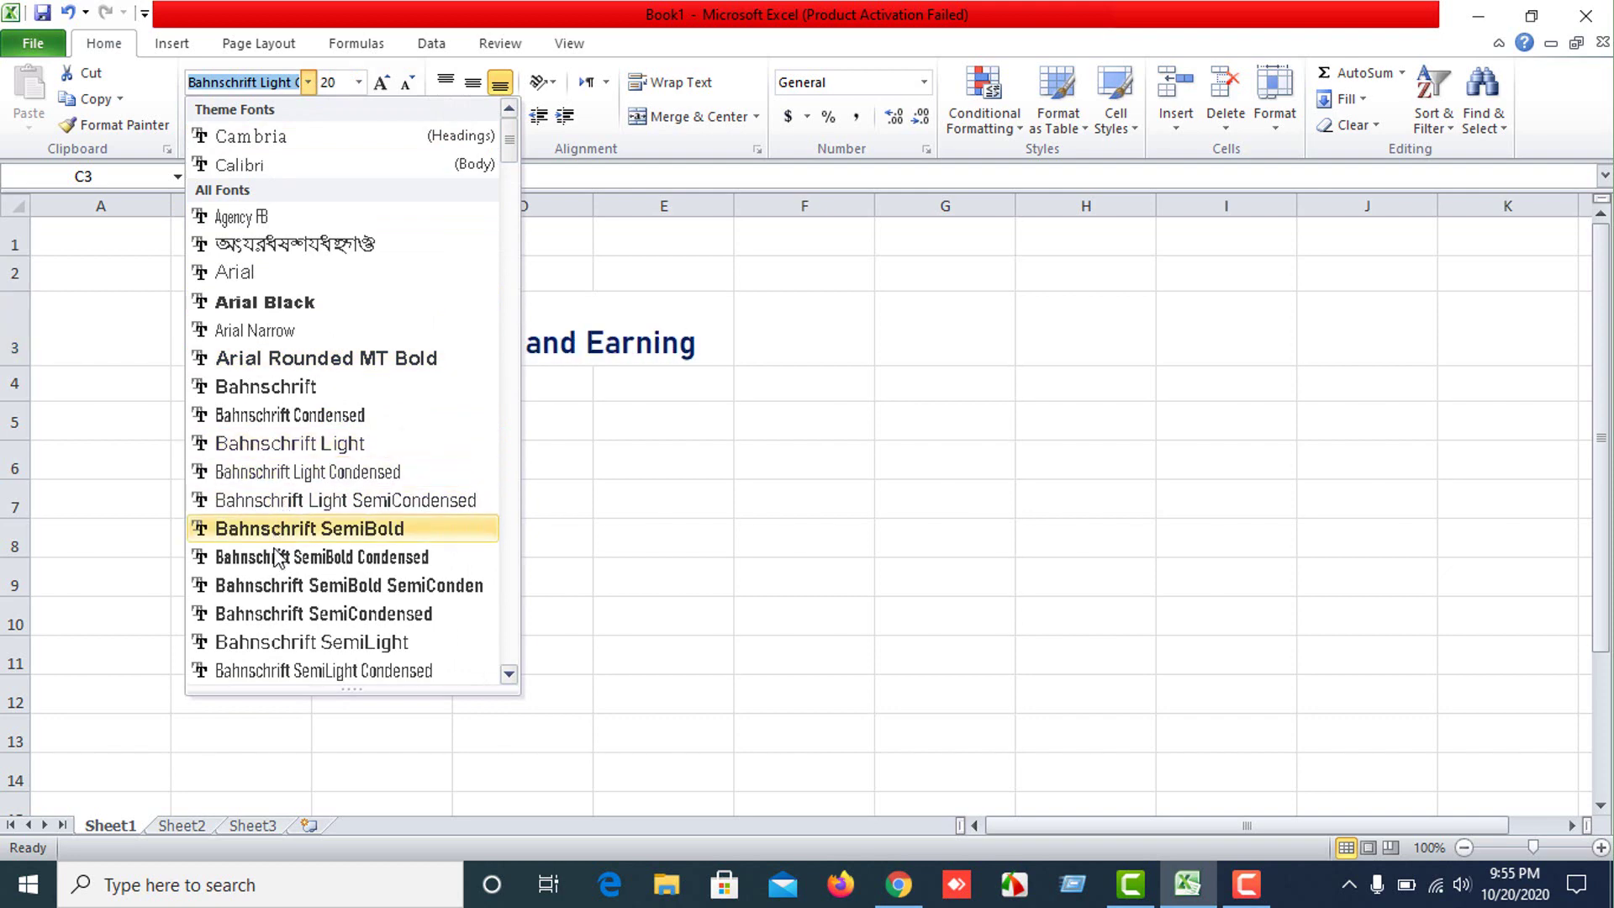
{"action": "scroll", "coordinate": [277, 558], "scroll_direction": "down", "scroll_amount": 4}
{"action": "left_click", "coordinate": [285, 528]}
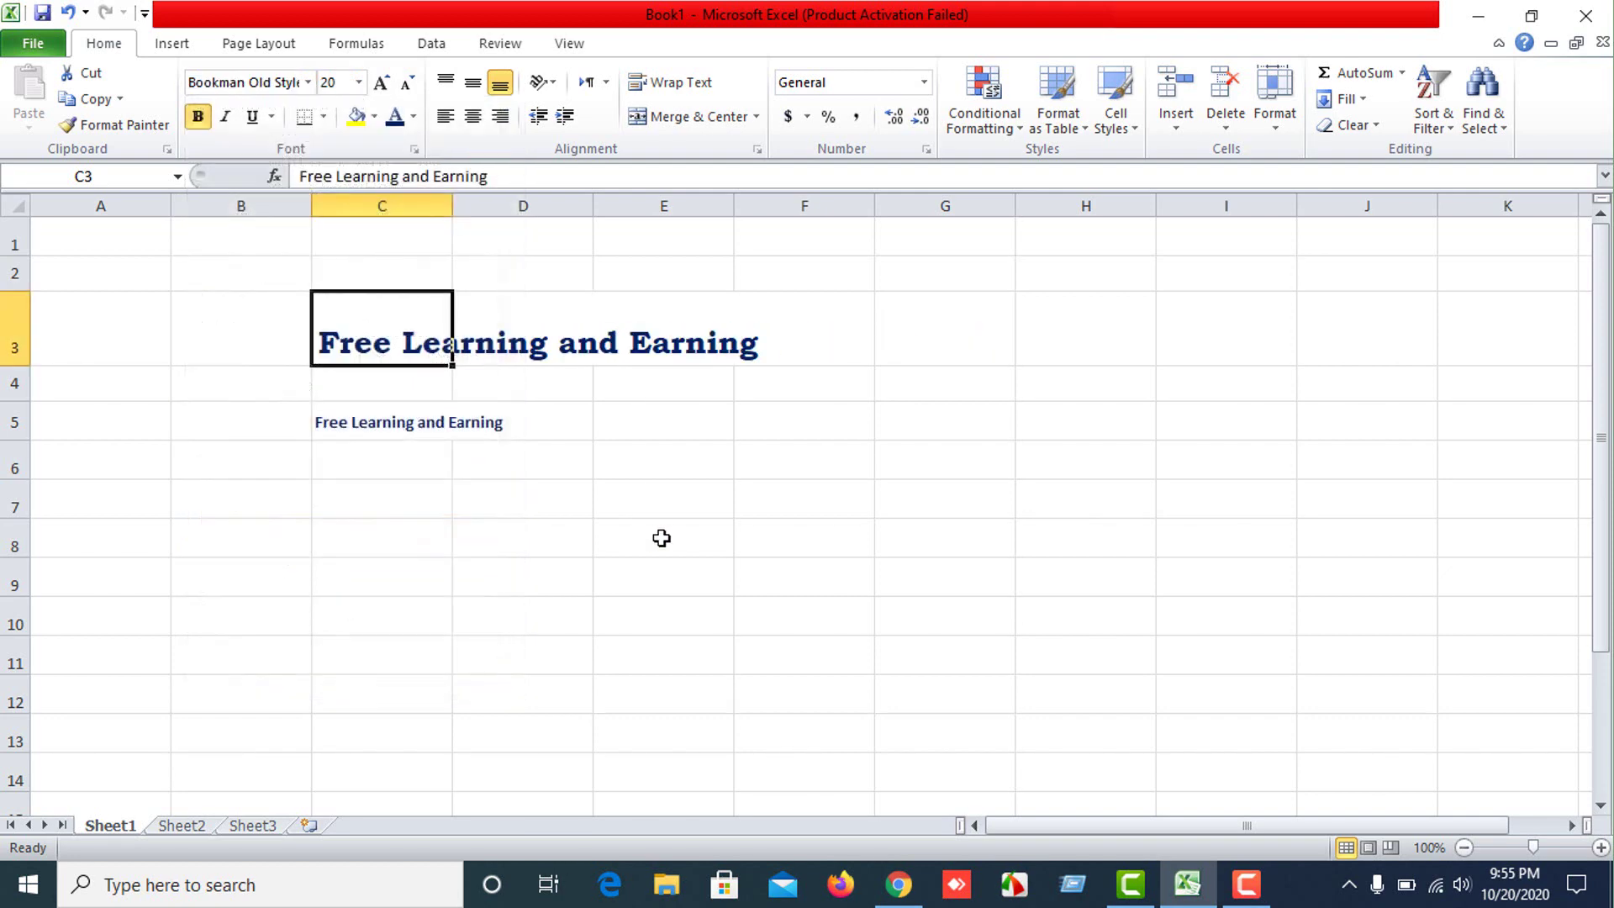
{"action": "left_click", "coordinate": [659, 536]}
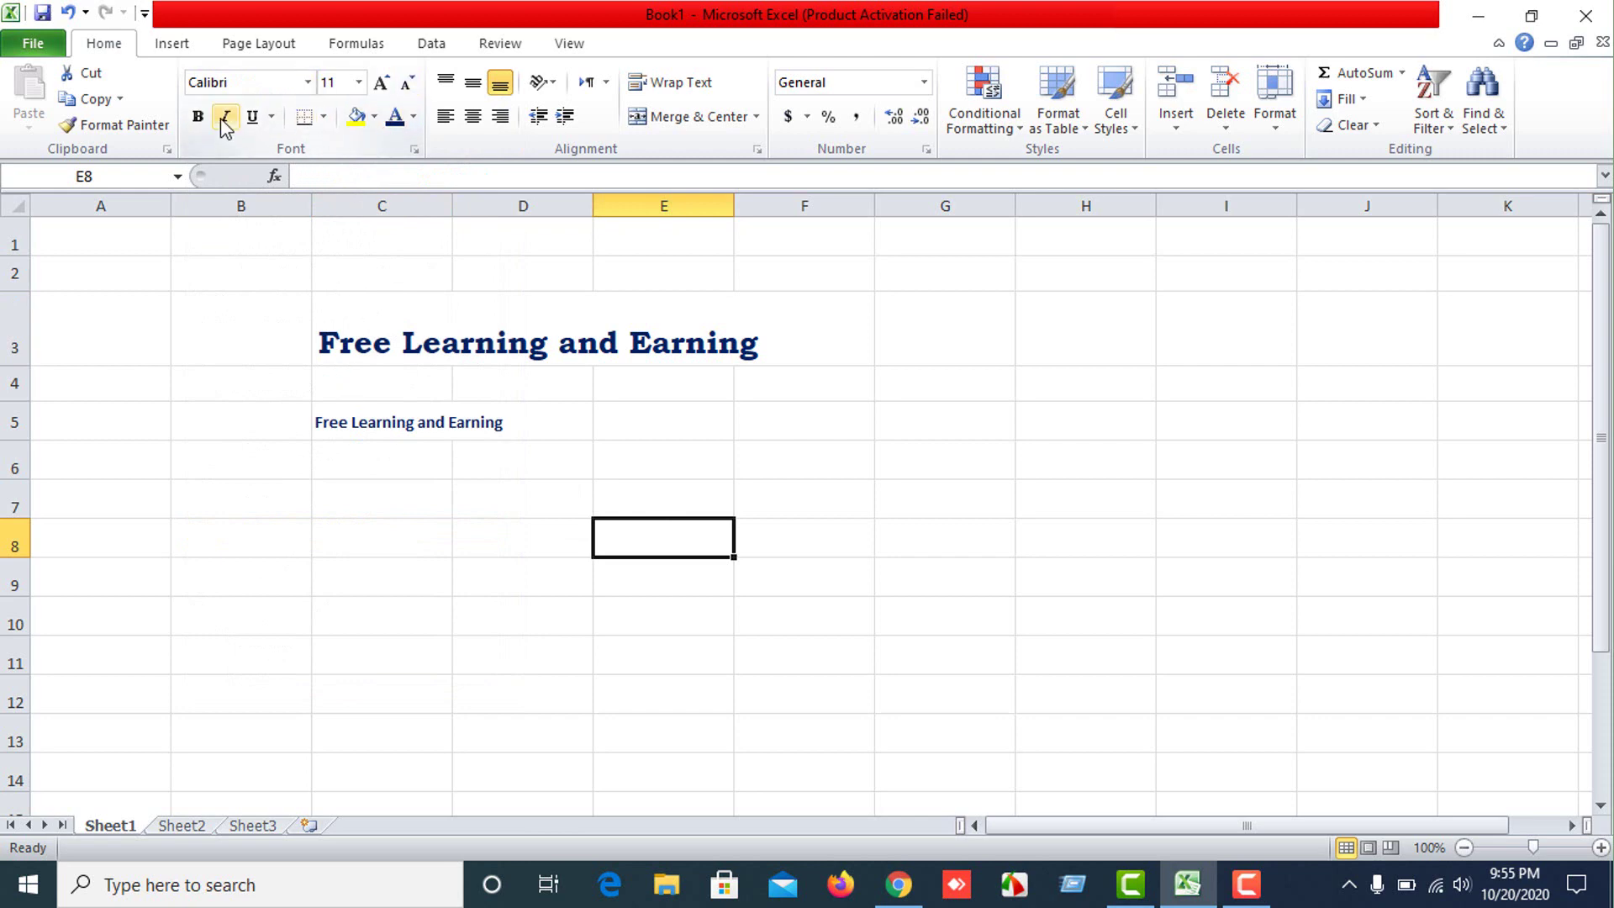
{"action": "left_click", "coordinate": [335, 345]}
{"action": "left_click", "coordinate": [330, 429]}
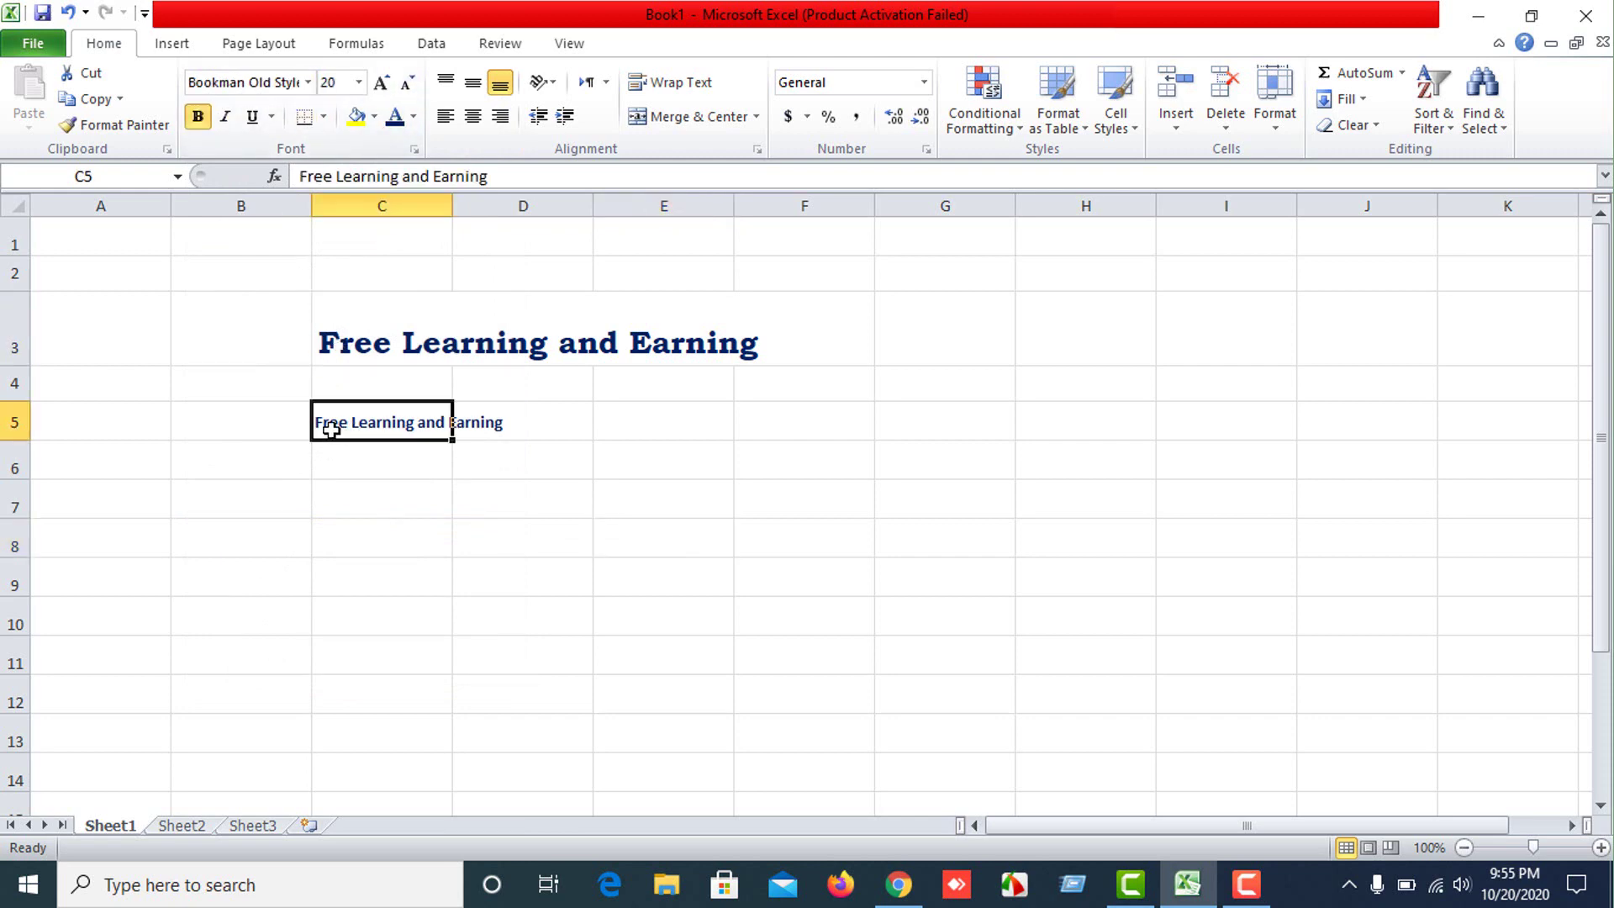
Make the C5 subtitle italic.
{"action": "left_click", "coordinate": [401, 521]}
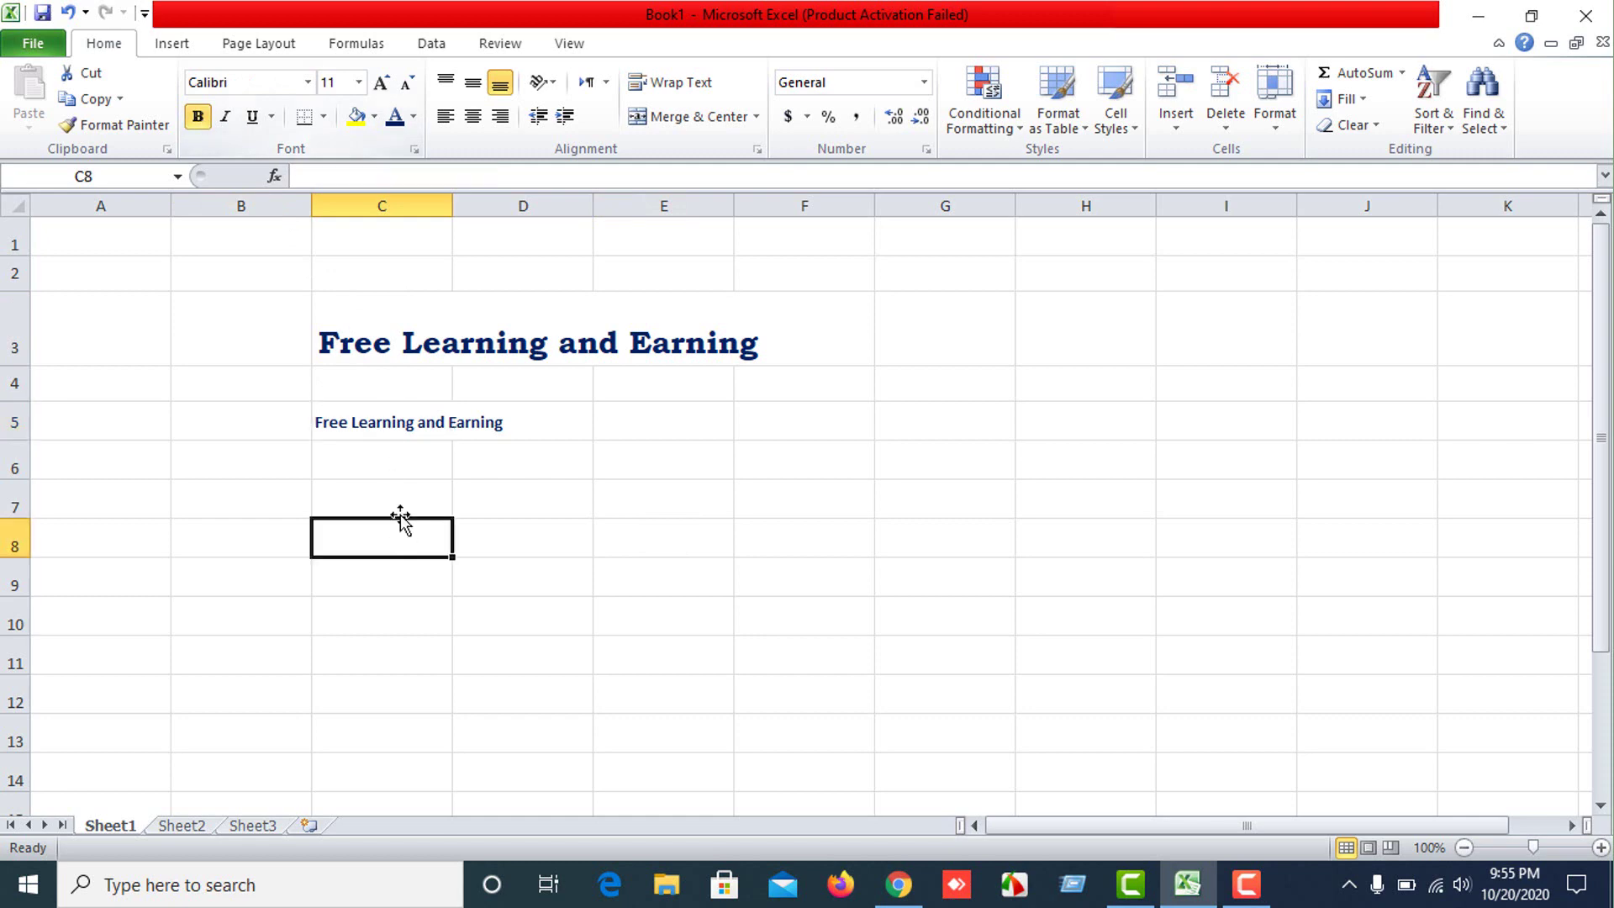
{"action": "left_click", "coordinate": [384, 447]}
{"action": "left_click_drag", "start_coordinate": [346, 421], "coordinate": [504, 423]}
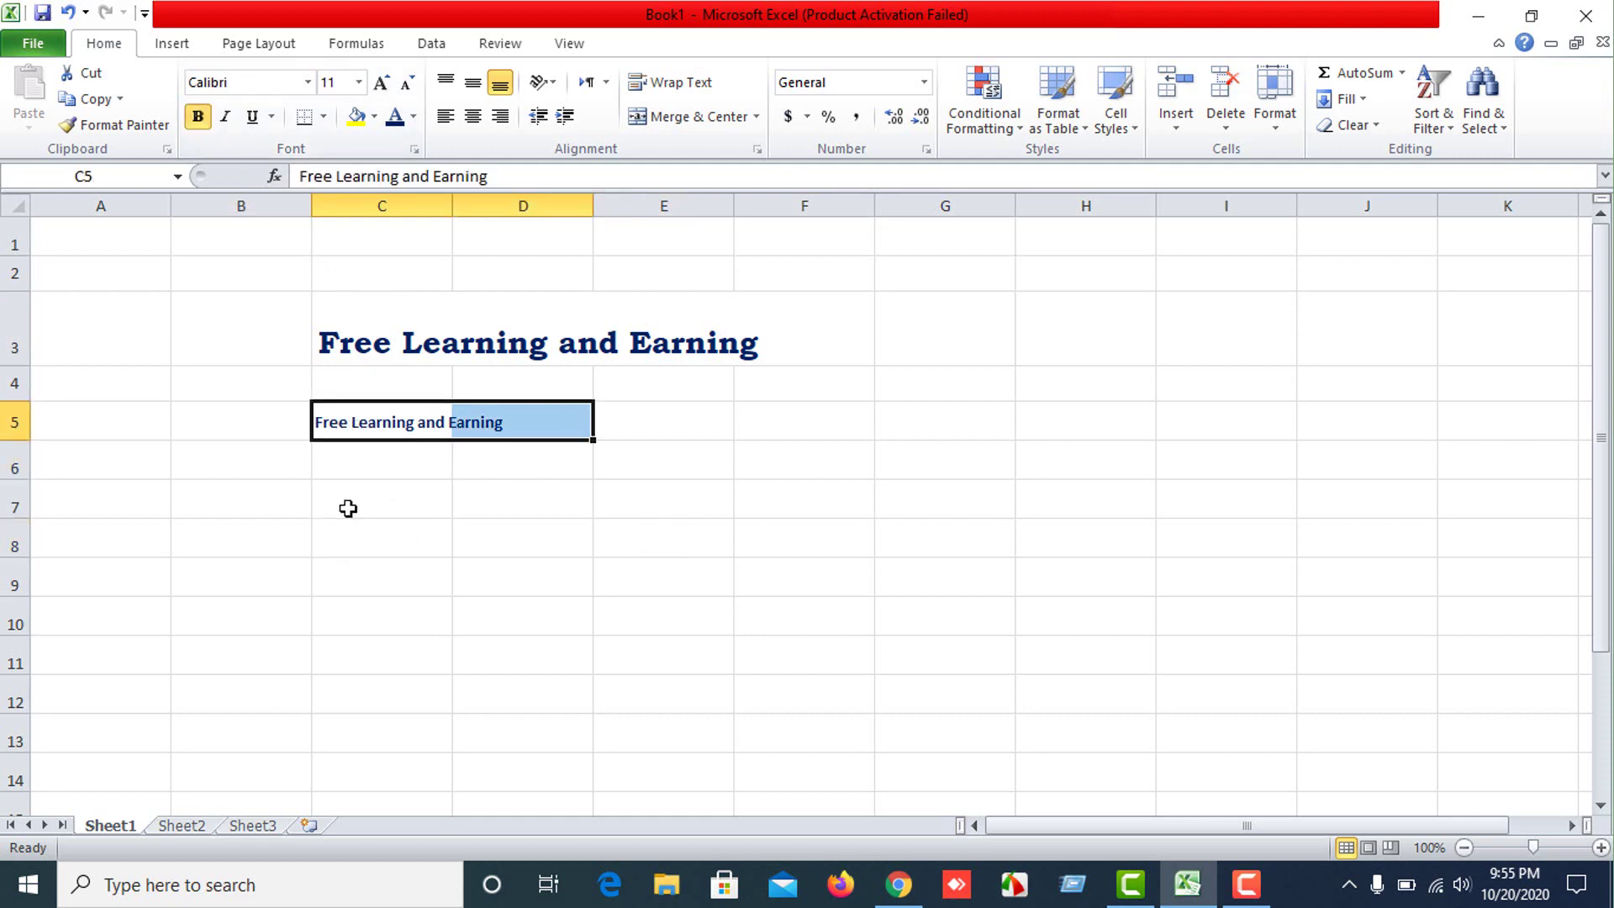
{"action": "left_click", "coordinate": [382, 538]}
{"action": "left_click", "coordinate": [336, 426]}
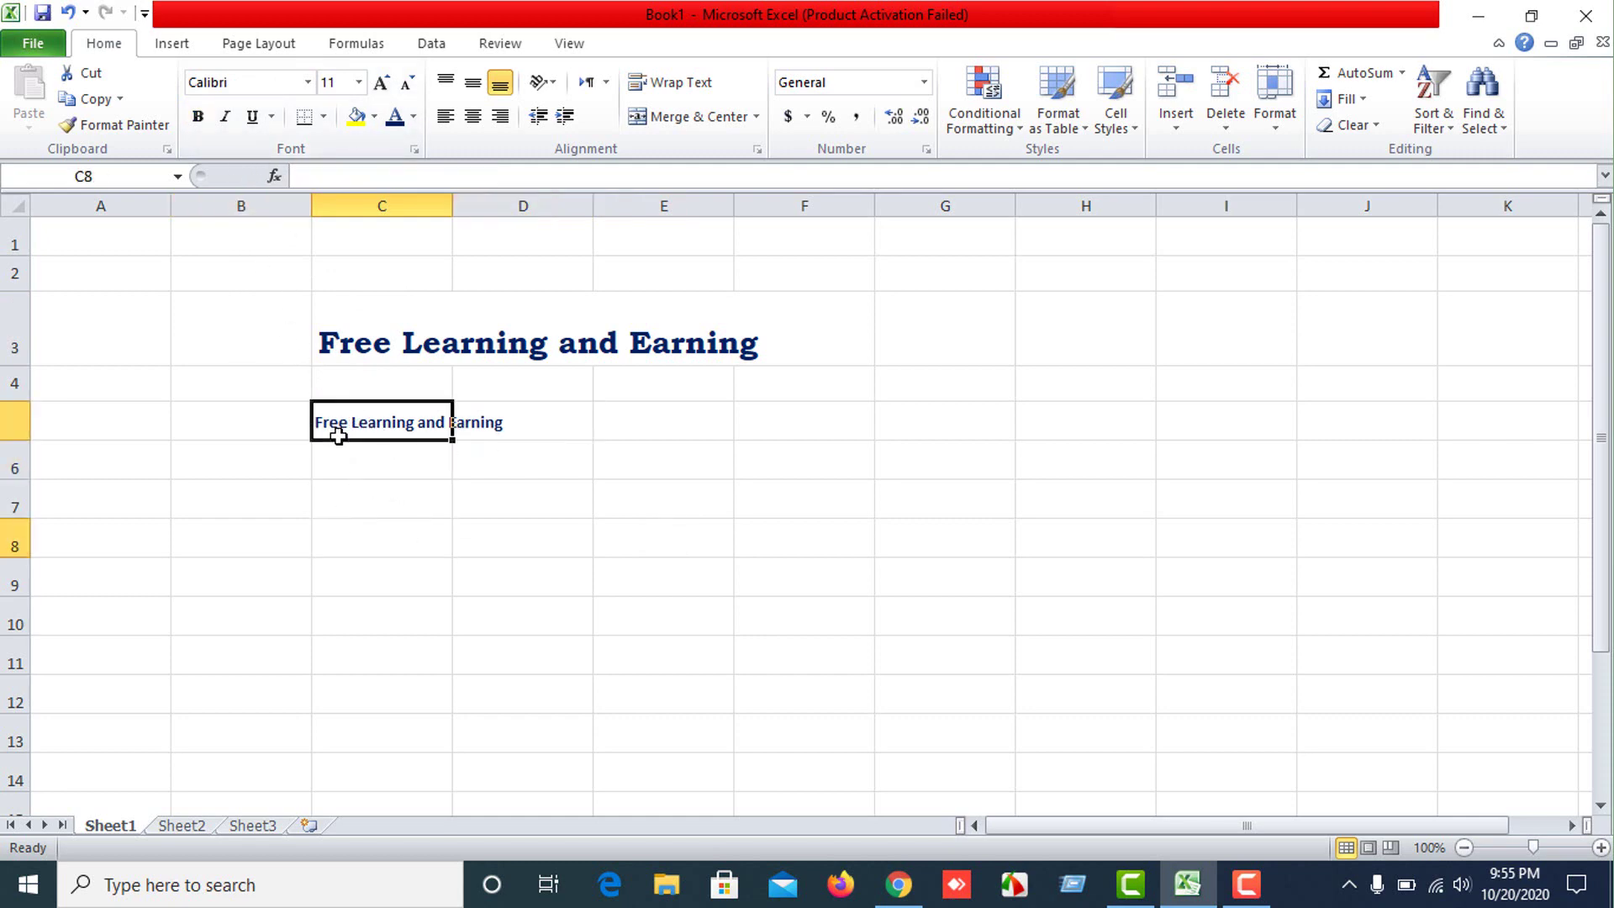
{"action": "left_click", "coordinate": [227, 118]}
{"action": "left_click", "coordinate": [432, 568]}
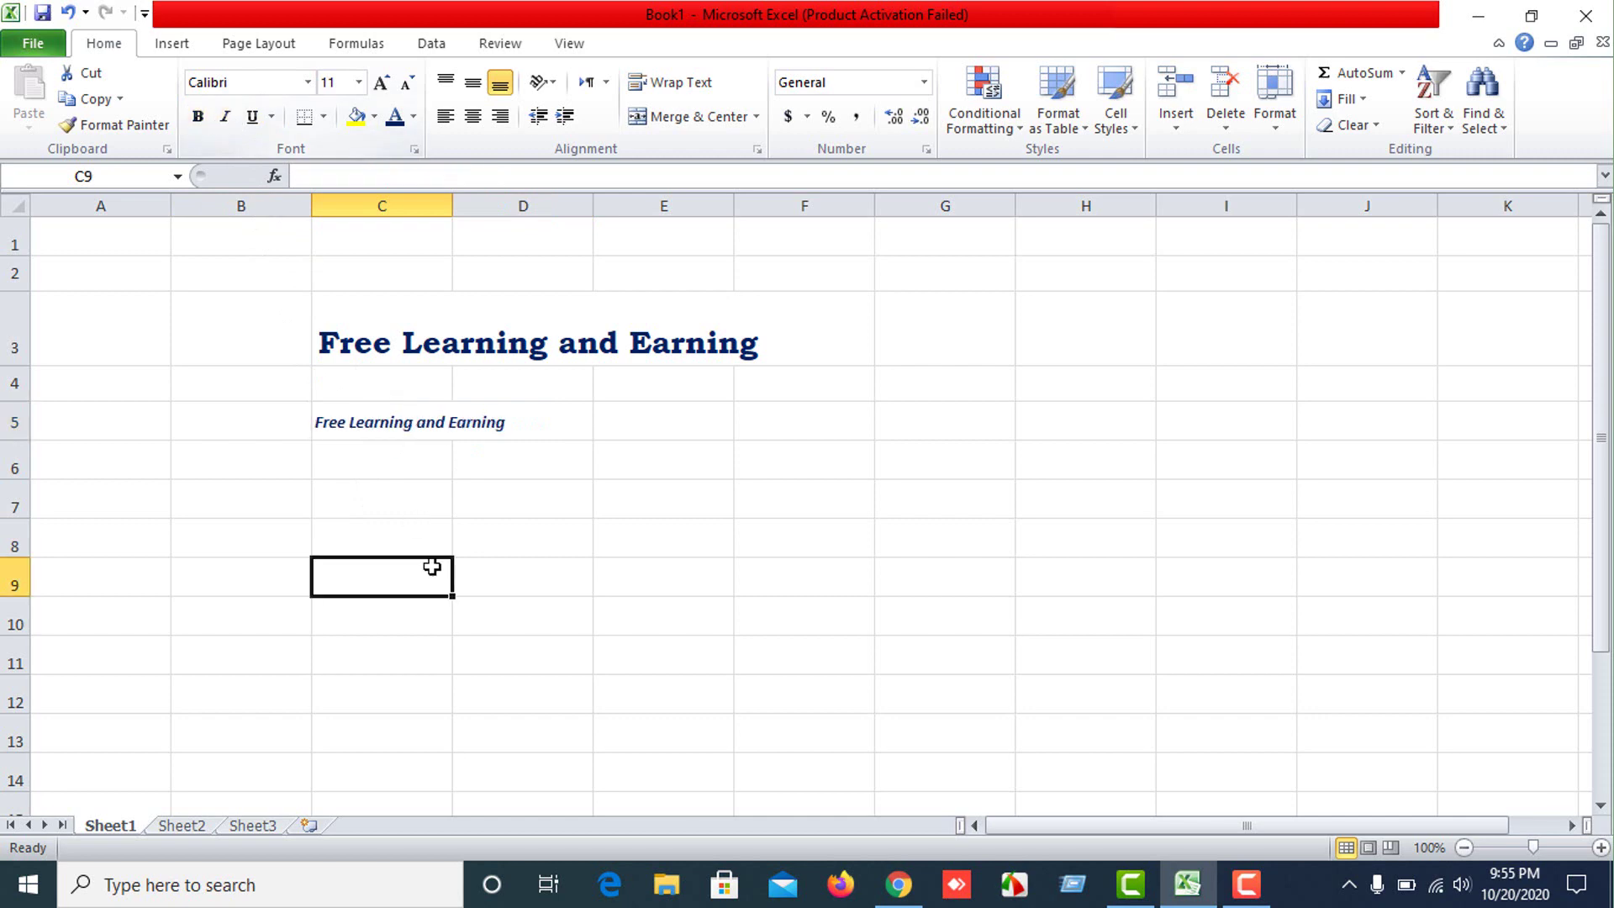
{"action": "left_click", "coordinate": [385, 435]}
Make the C3 title italic and underlined, keeping it bold.
{"action": "left_click", "coordinate": [352, 310]}
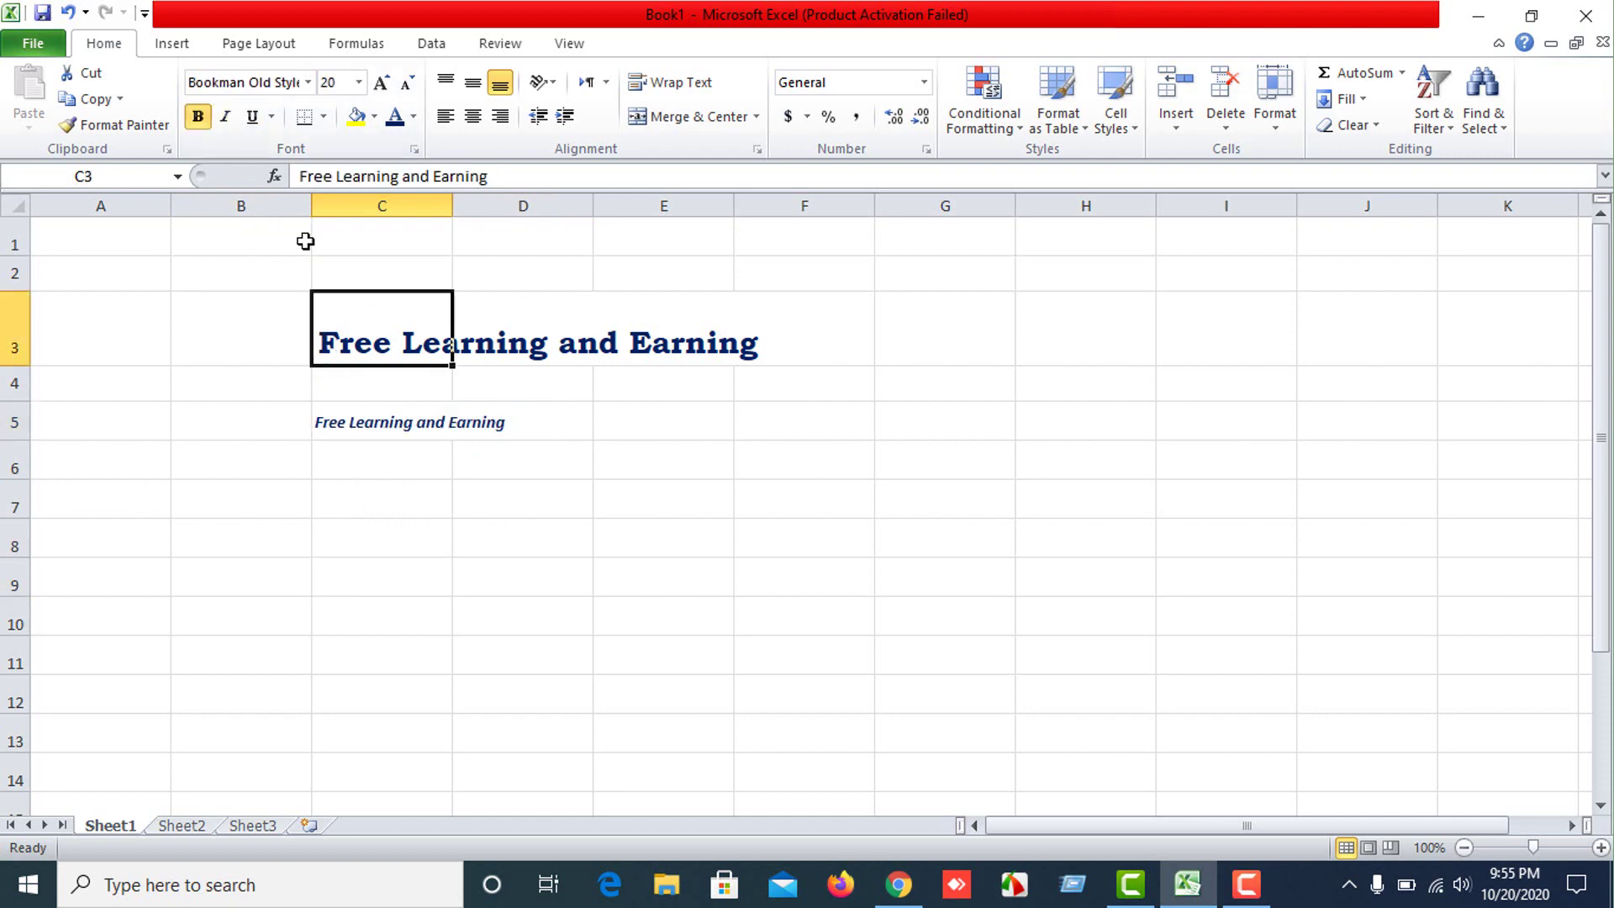
{"action": "left_click", "coordinate": [198, 118]}
{"action": "left_click", "coordinate": [198, 118]}
{"action": "left_click", "coordinate": [226, 117]}
{"action": "left_click", "coordinate": [403, 461]}
{"action": "left_click", "coordinate": [375, 346]}
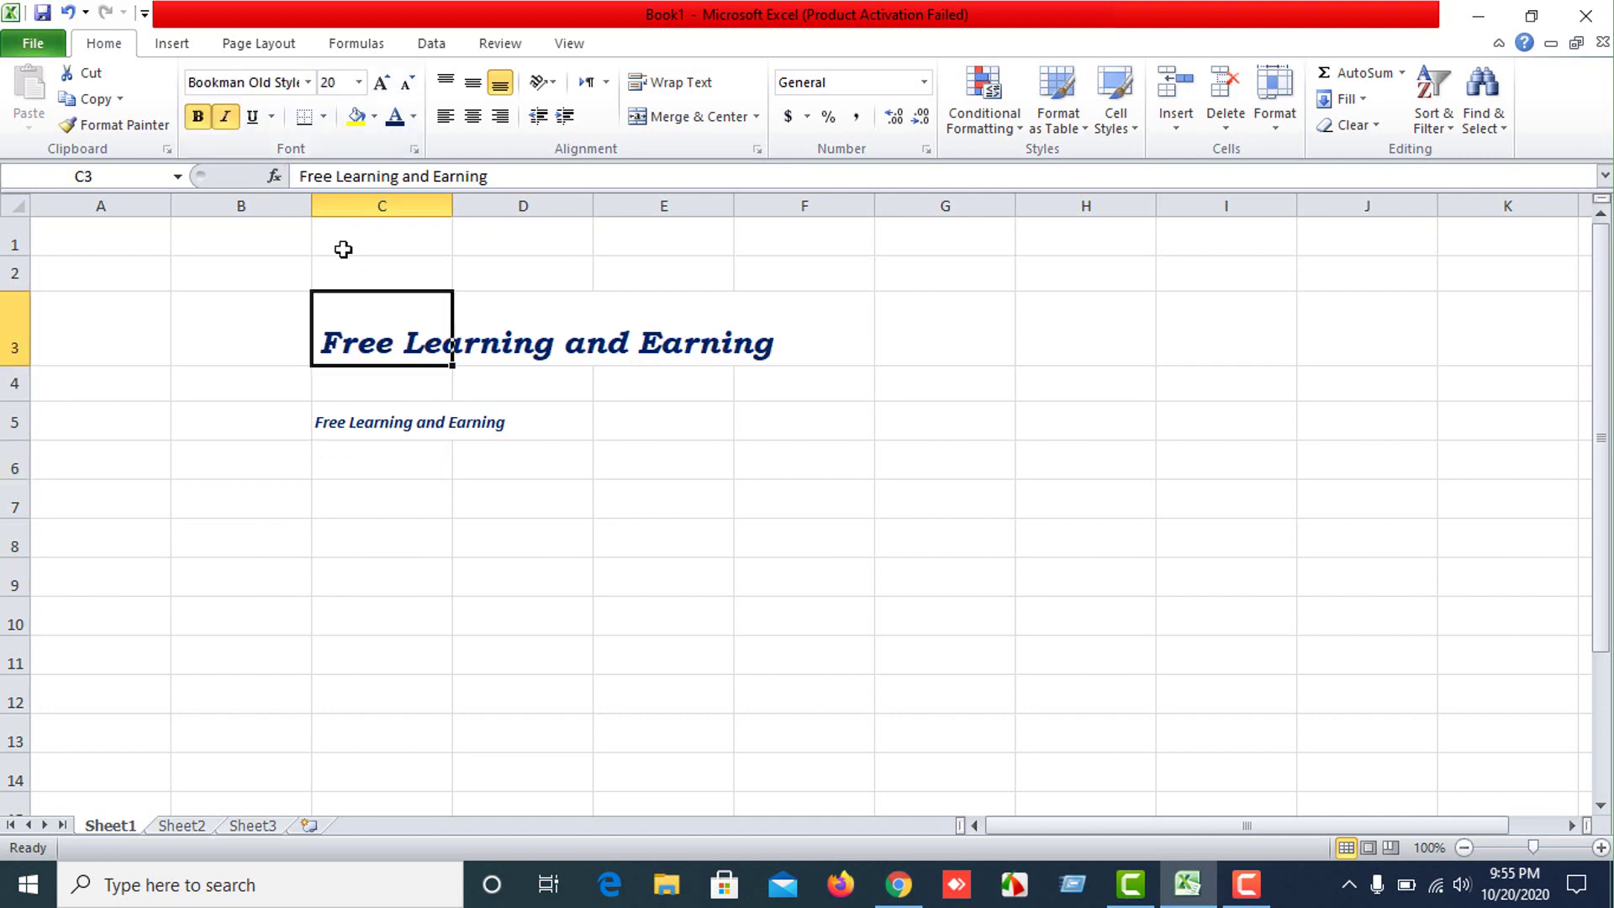
{"action": "left_click", "coordinate": [252, 117]}
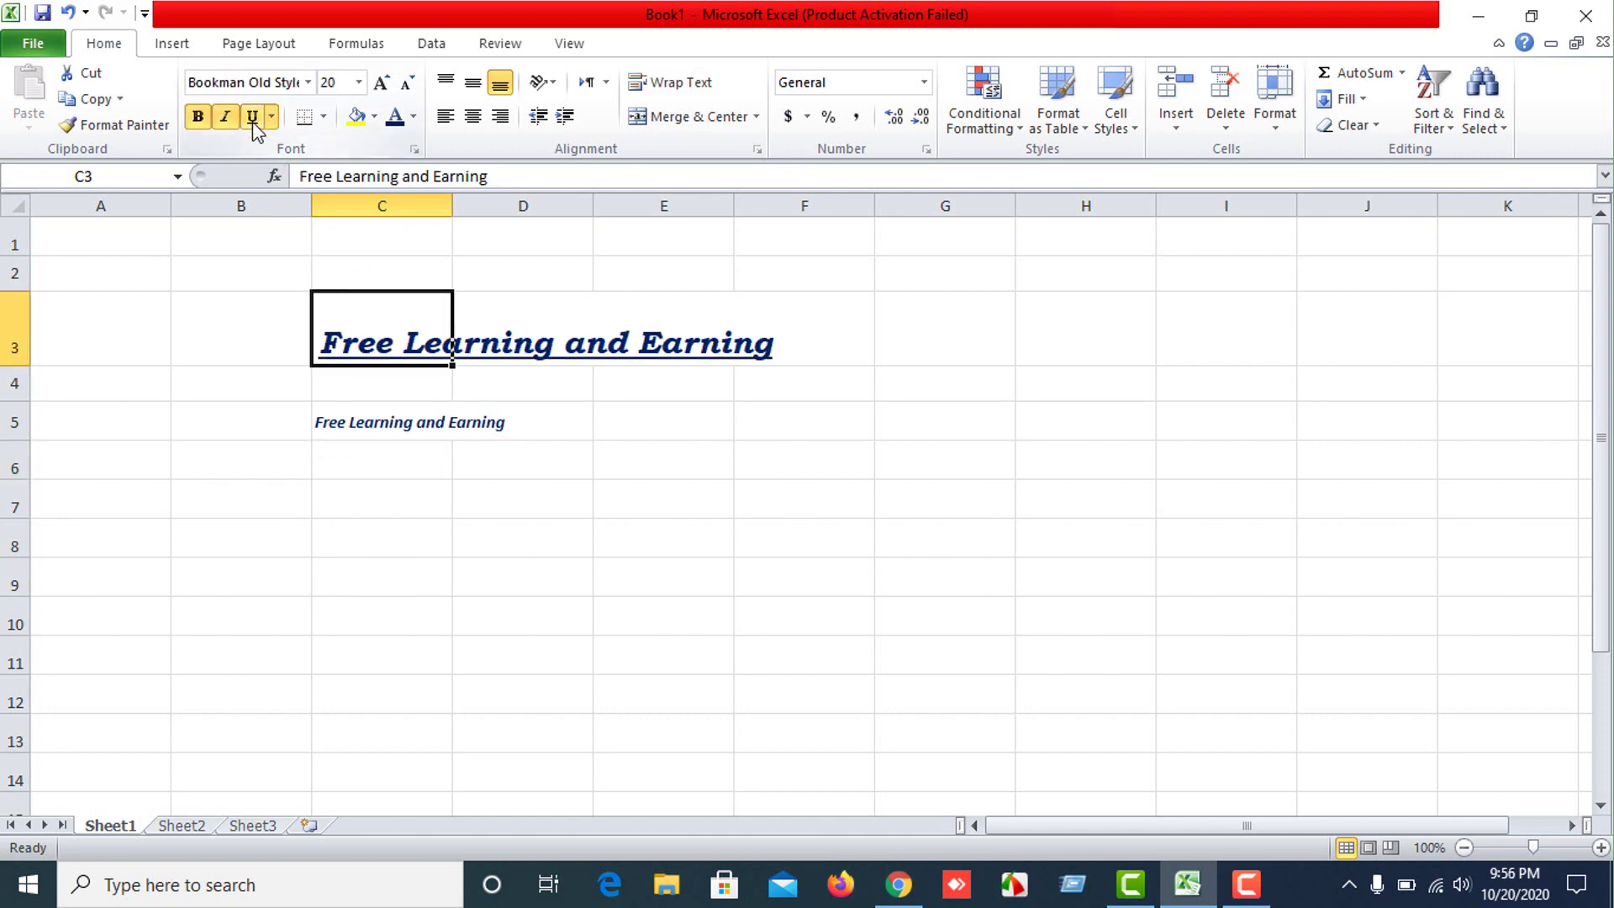
{"action": "left_click", "coordinate": [272, 117]}
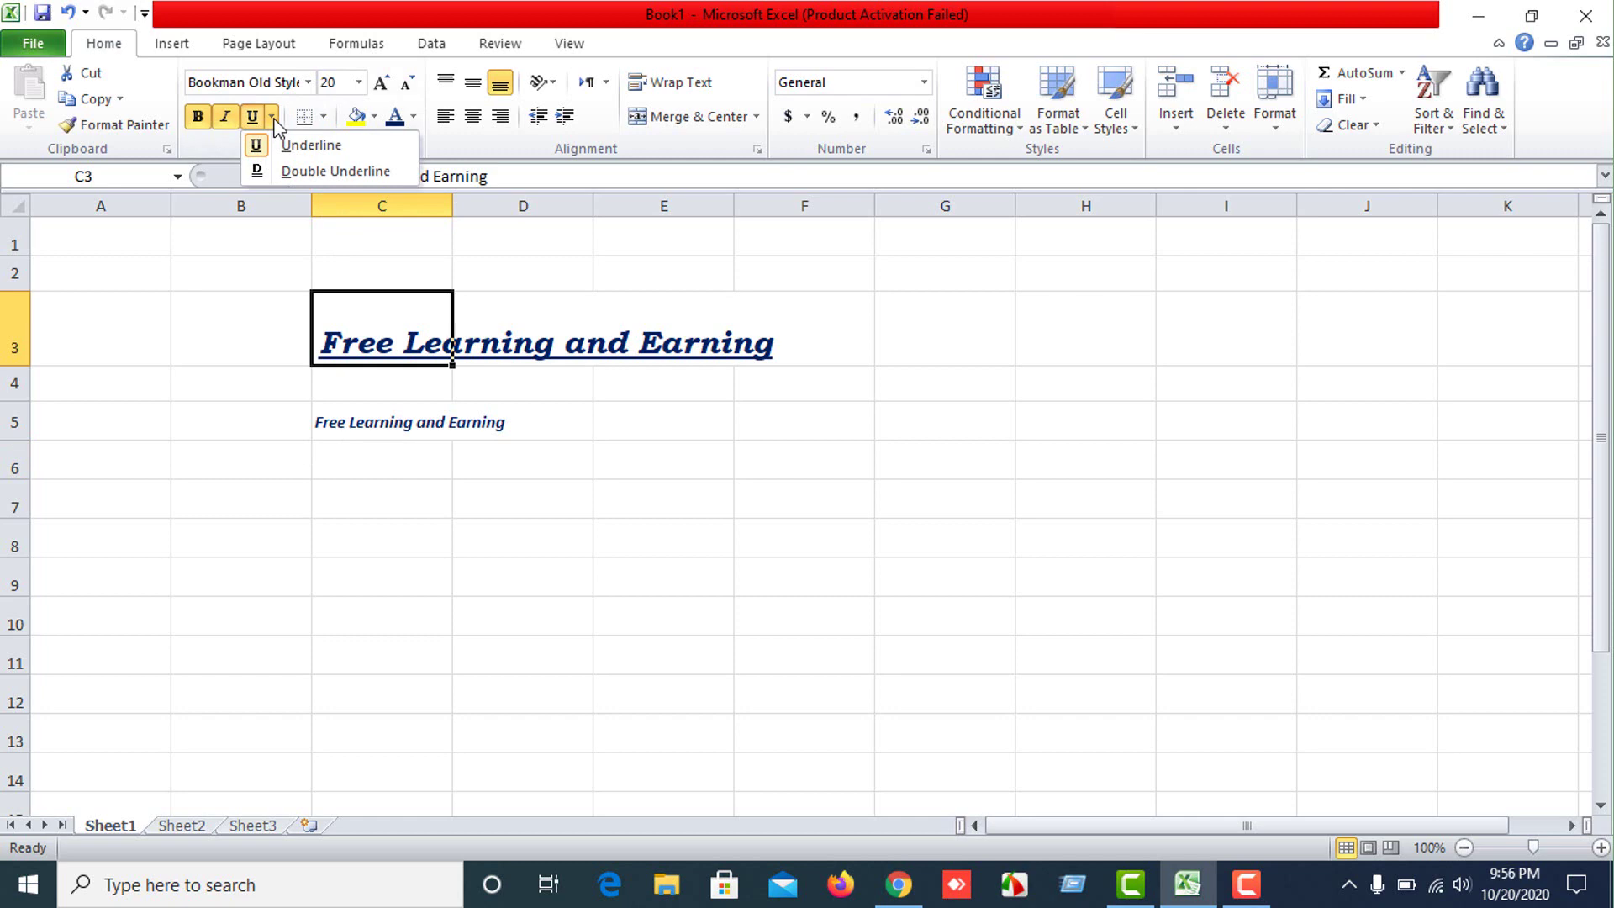
{"action": "left_click", "coordinate": [400, 381]}
{"action": "left_click", "coordinate": [386, 461]}
Remove bold and italic from the title and change its underline from double to single.
{"action": "left_click", "coordinate": [353, 336]}
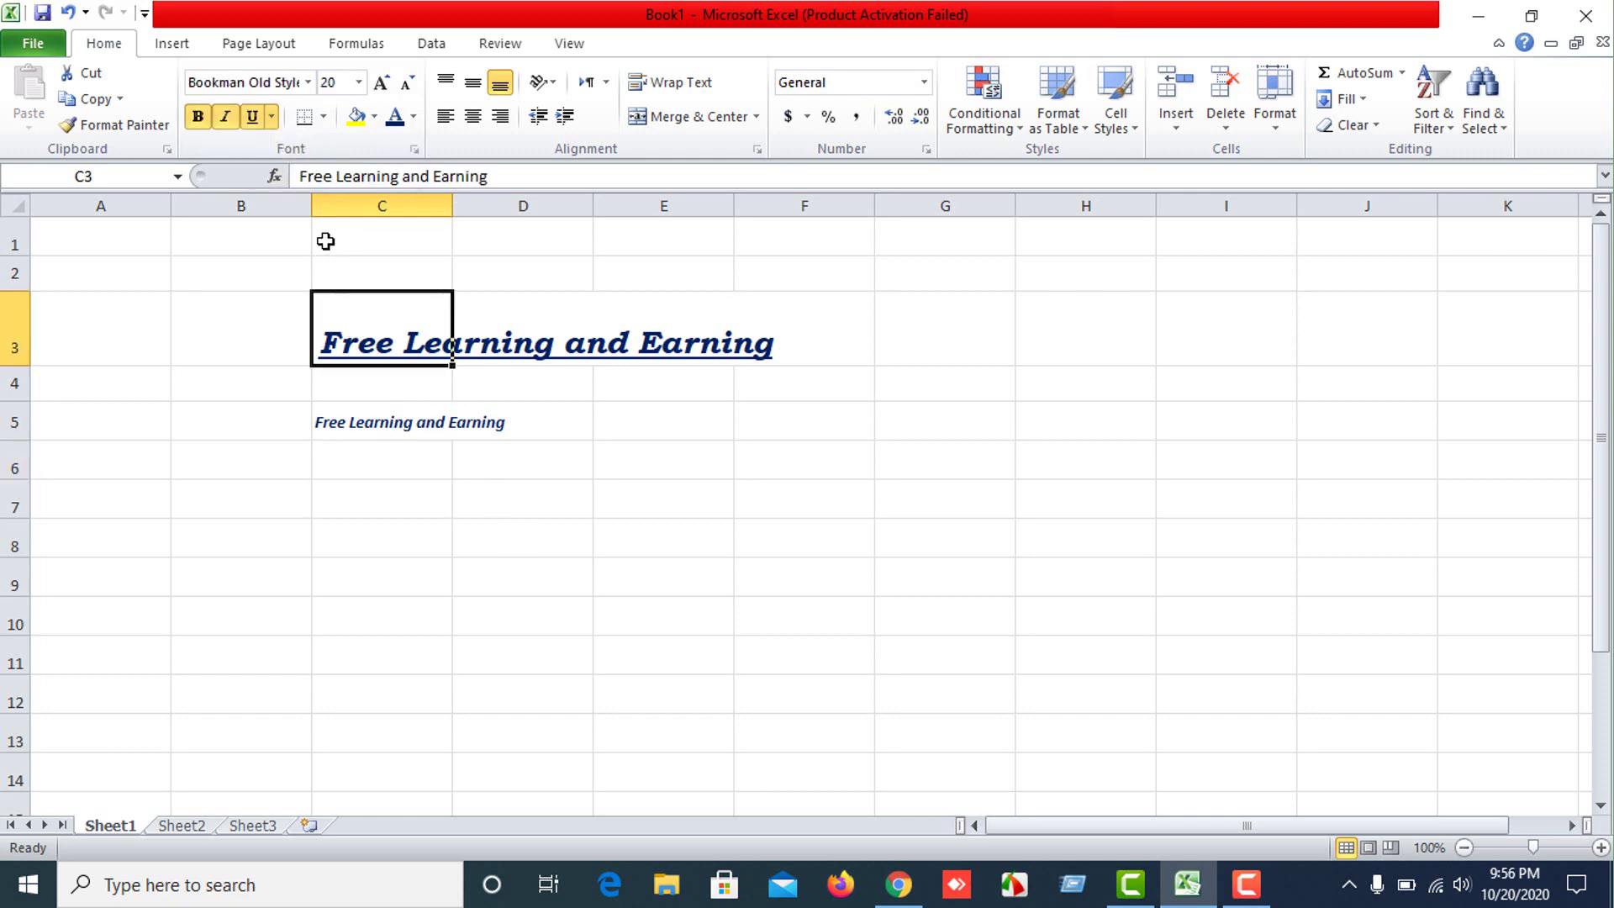
{"action": "left_click", "coordinate": [198, 117]}
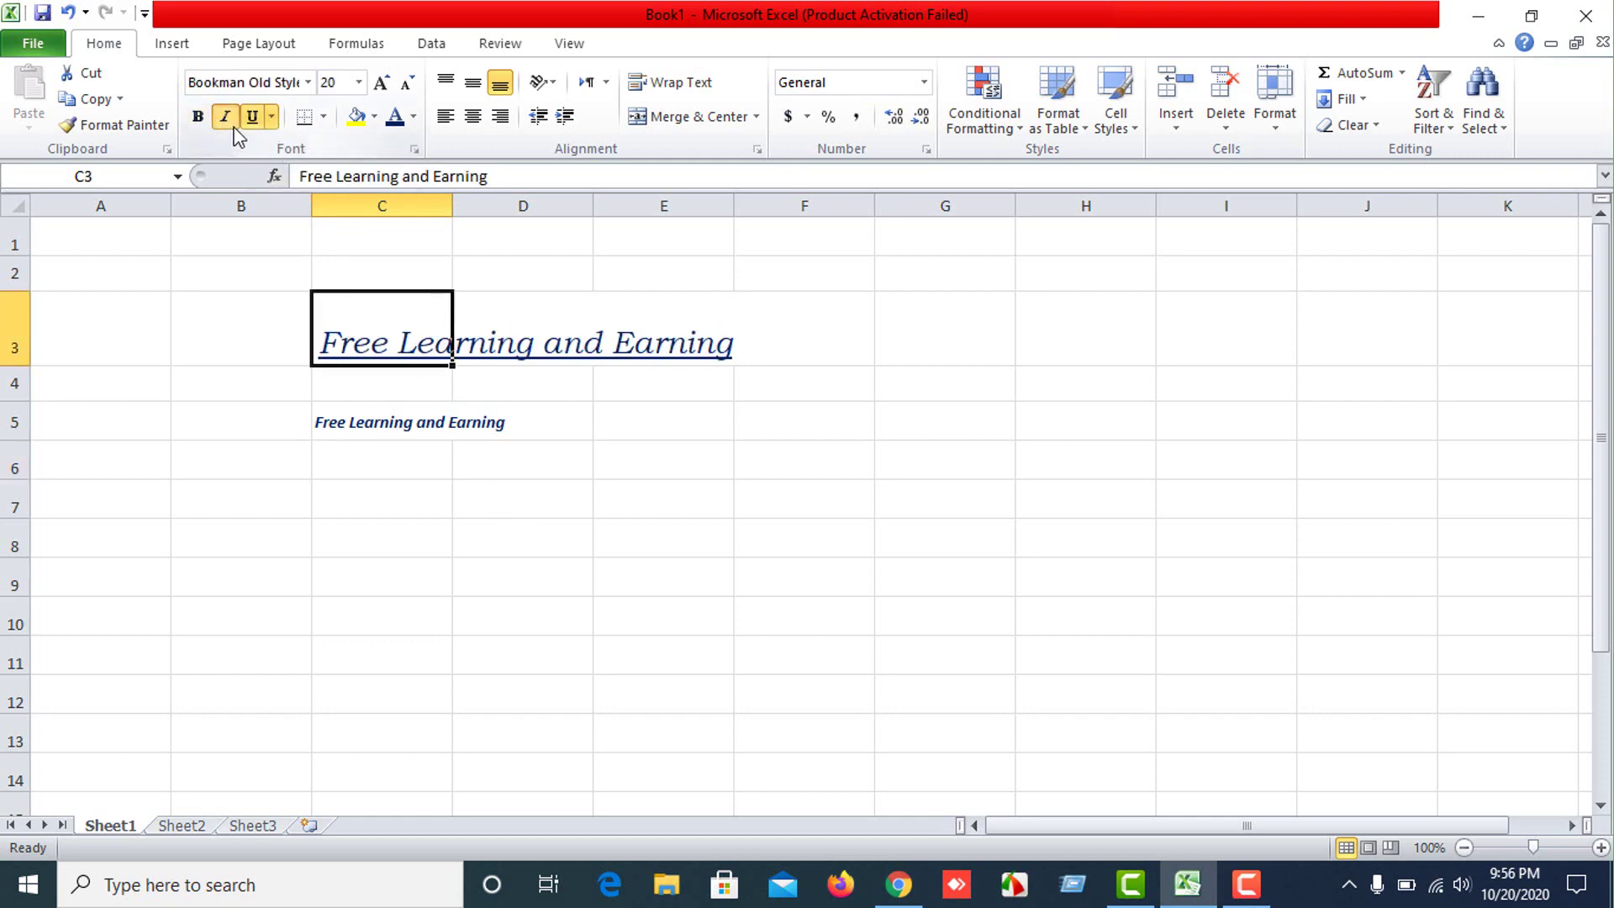
{"action": "left_click", "coordinate": [225, 117]}
{"action": "left_click", "coordinate": [418, 488]}
{"action": "left_click", "coordinate": [370, 324]}
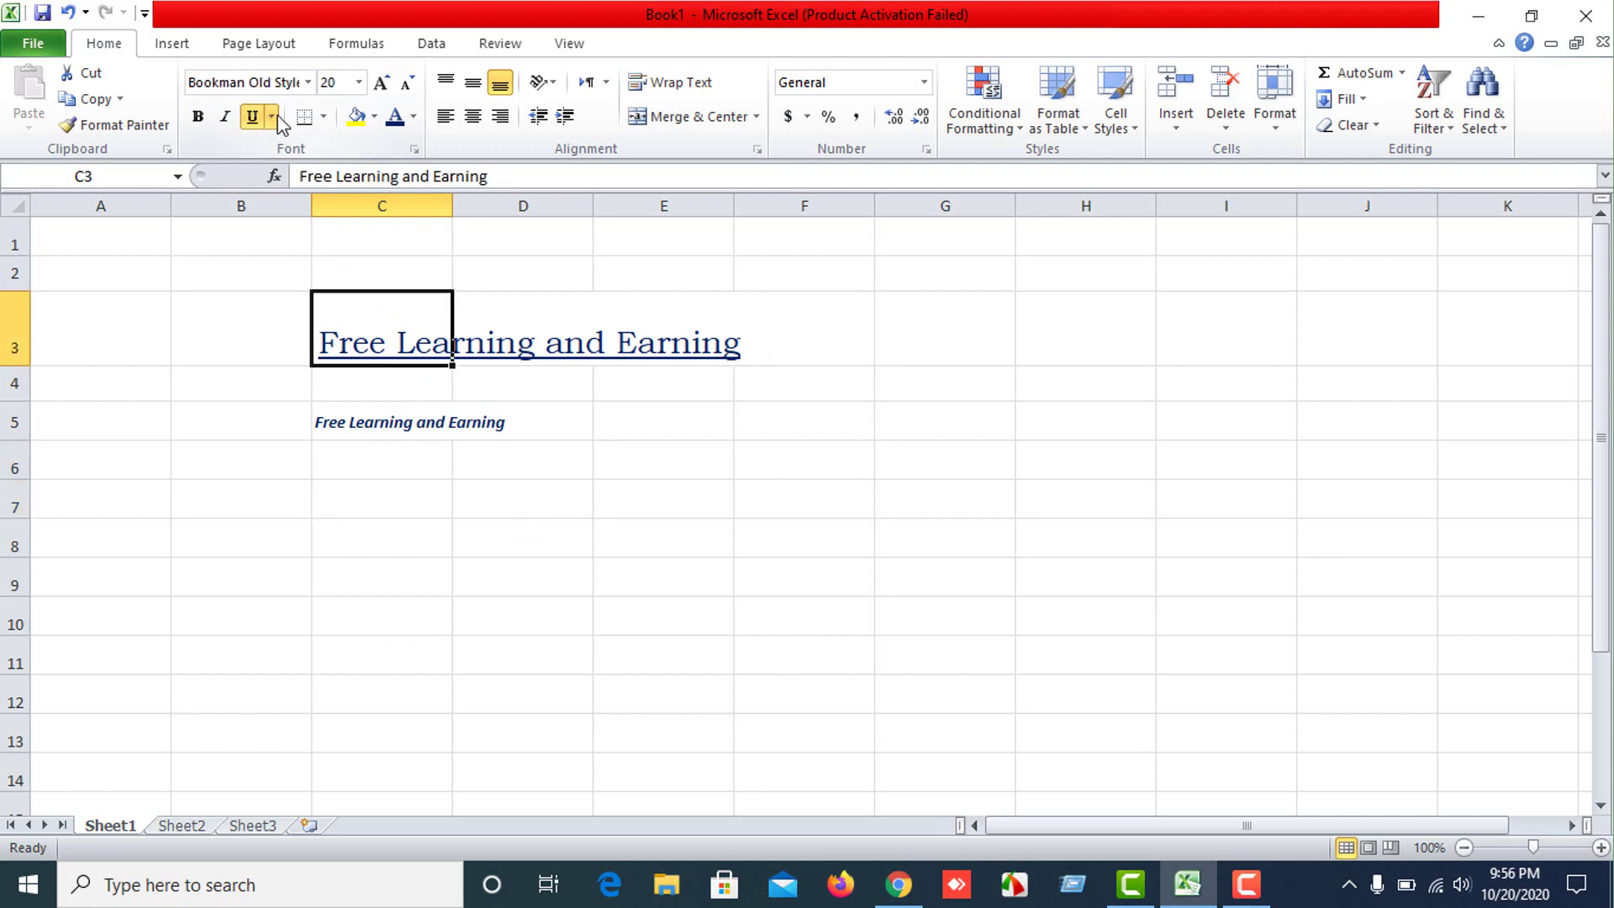
{"action": "left_click", "coordinate": [272, 118]}
{"action": "left_click", "coordinate": [269, 173]}
{"action": "left_click", "coordinate": [521, 571]}
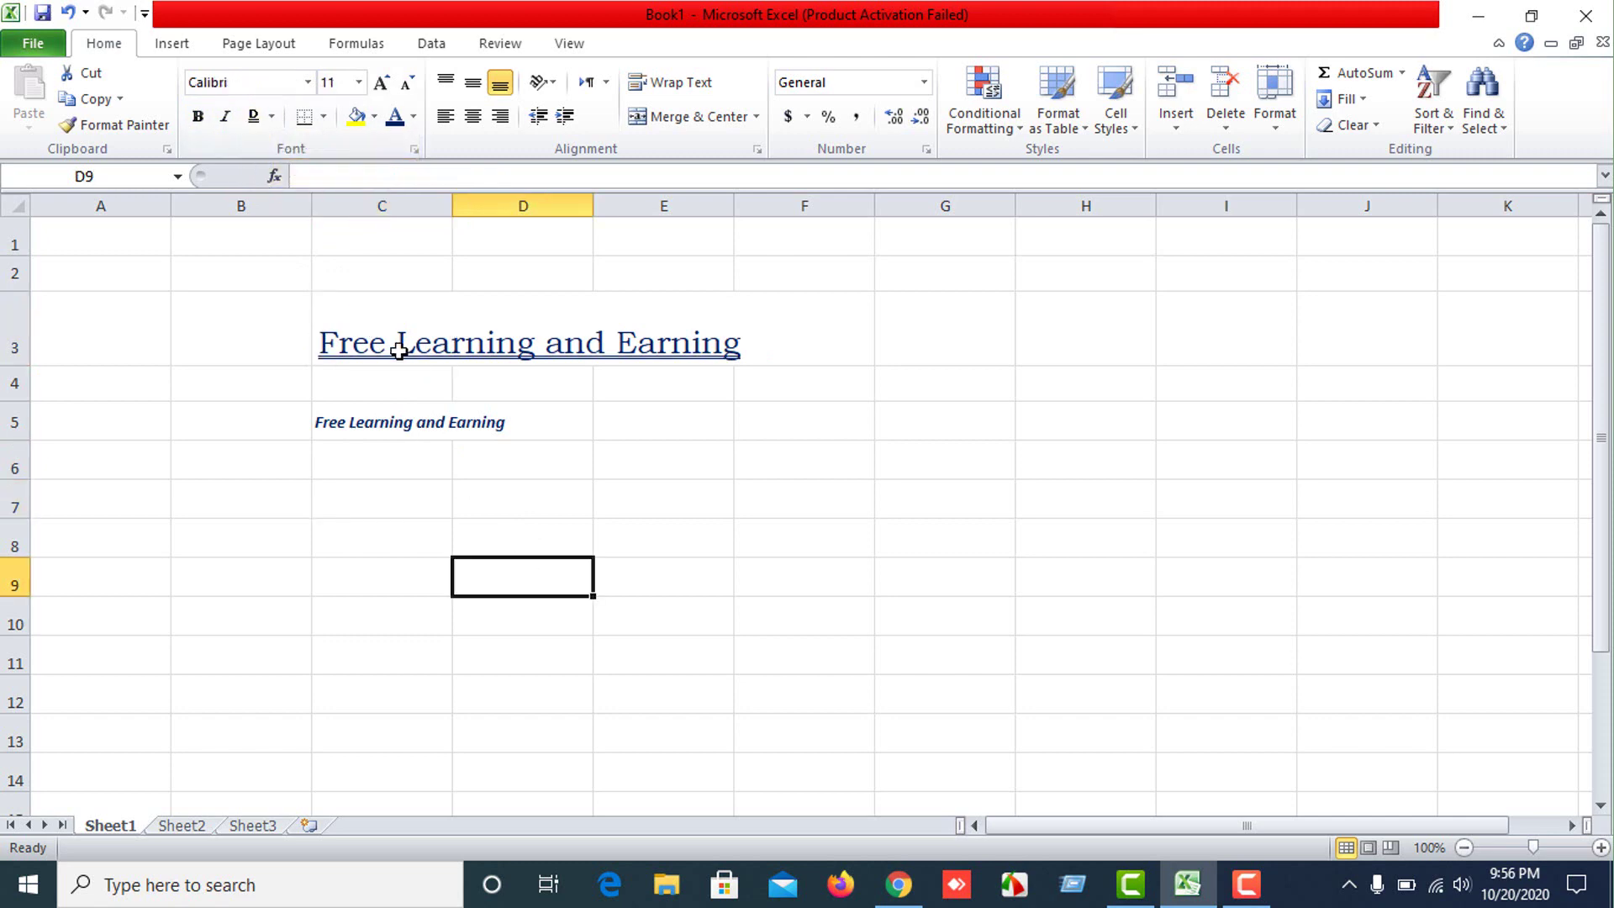
{"action": "left_click", "coordinate": [272, 117]}
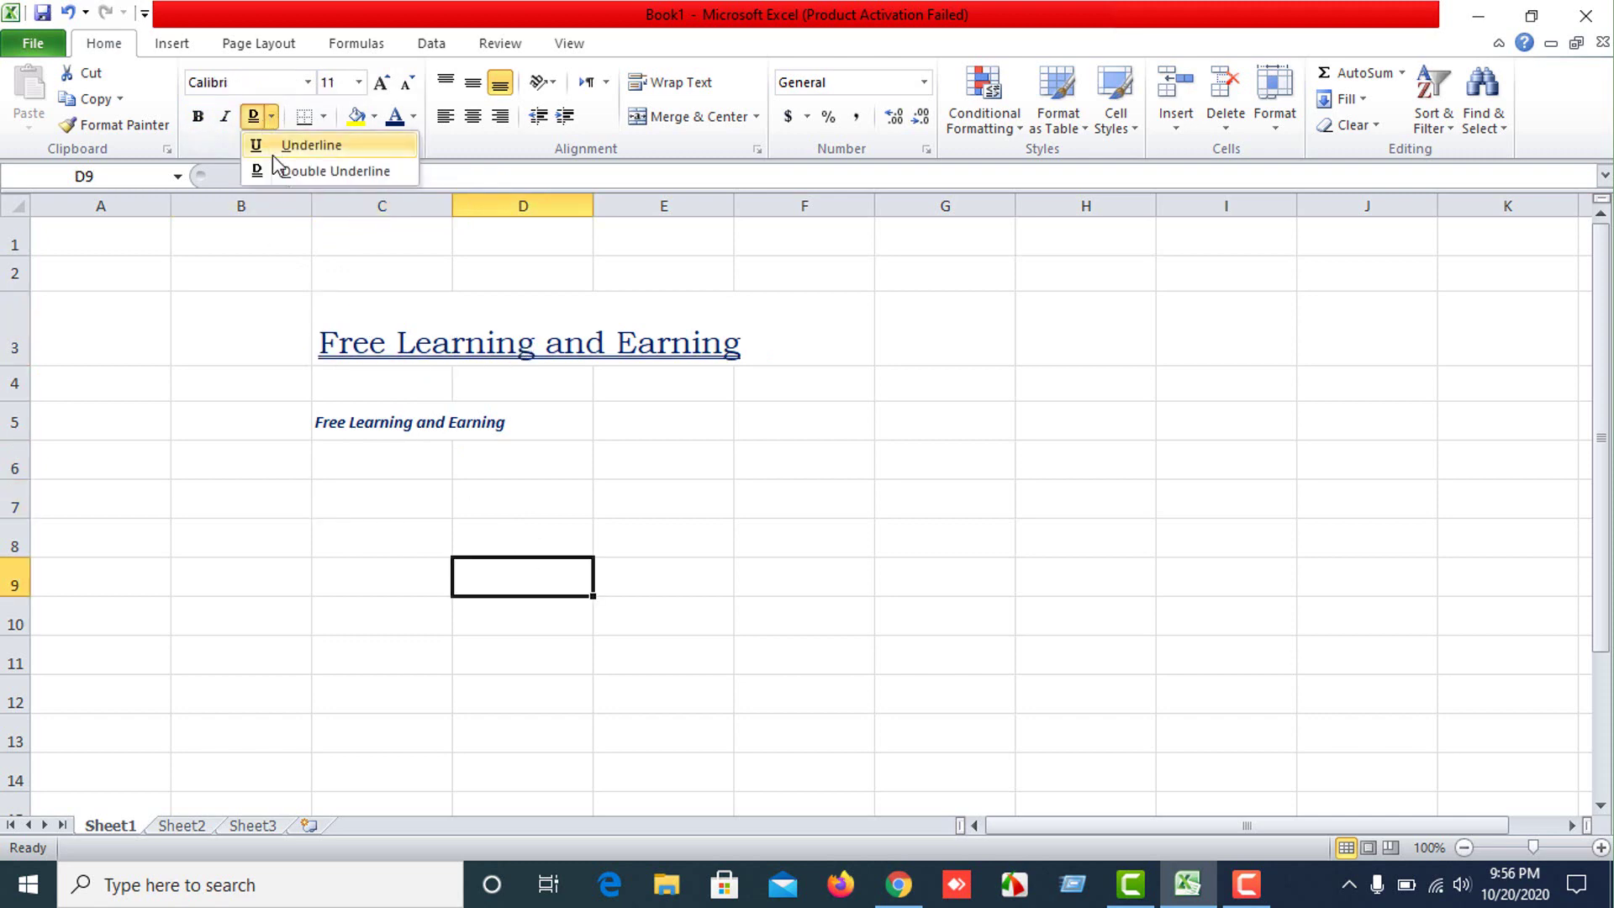
{"action": "left_click", "coordinate": [284, 146]}
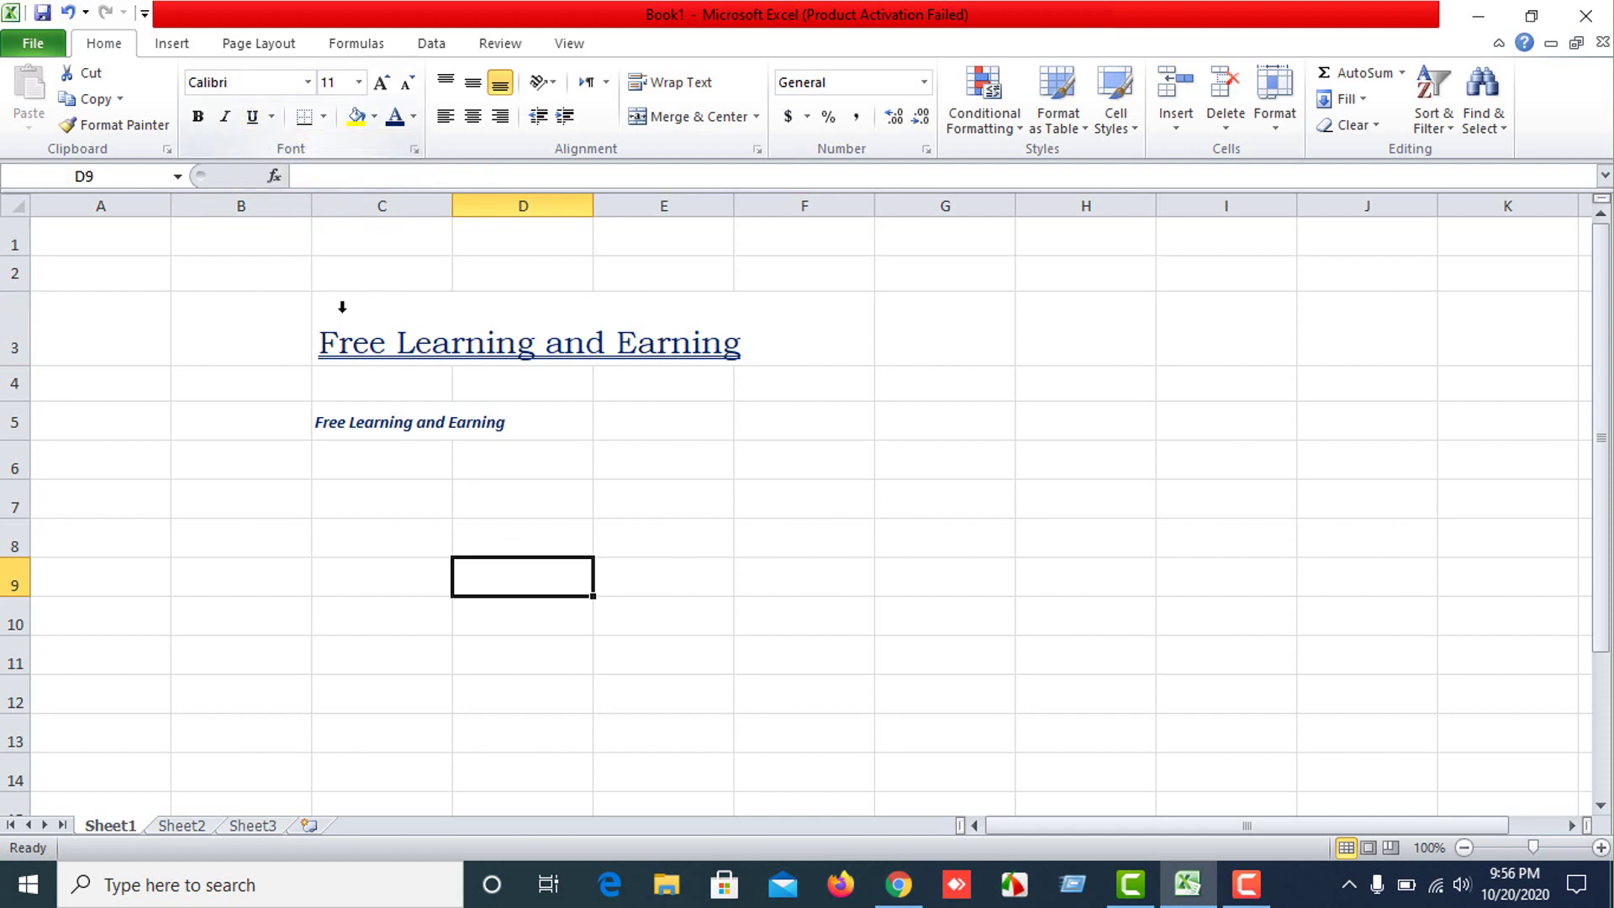
Double-underline the C5 text, then strip its underline, italic and bold.
{"action": "left_click", "coordinate": [410, 422]}
{"action": "left_click", "coordinate": [273, 118]}
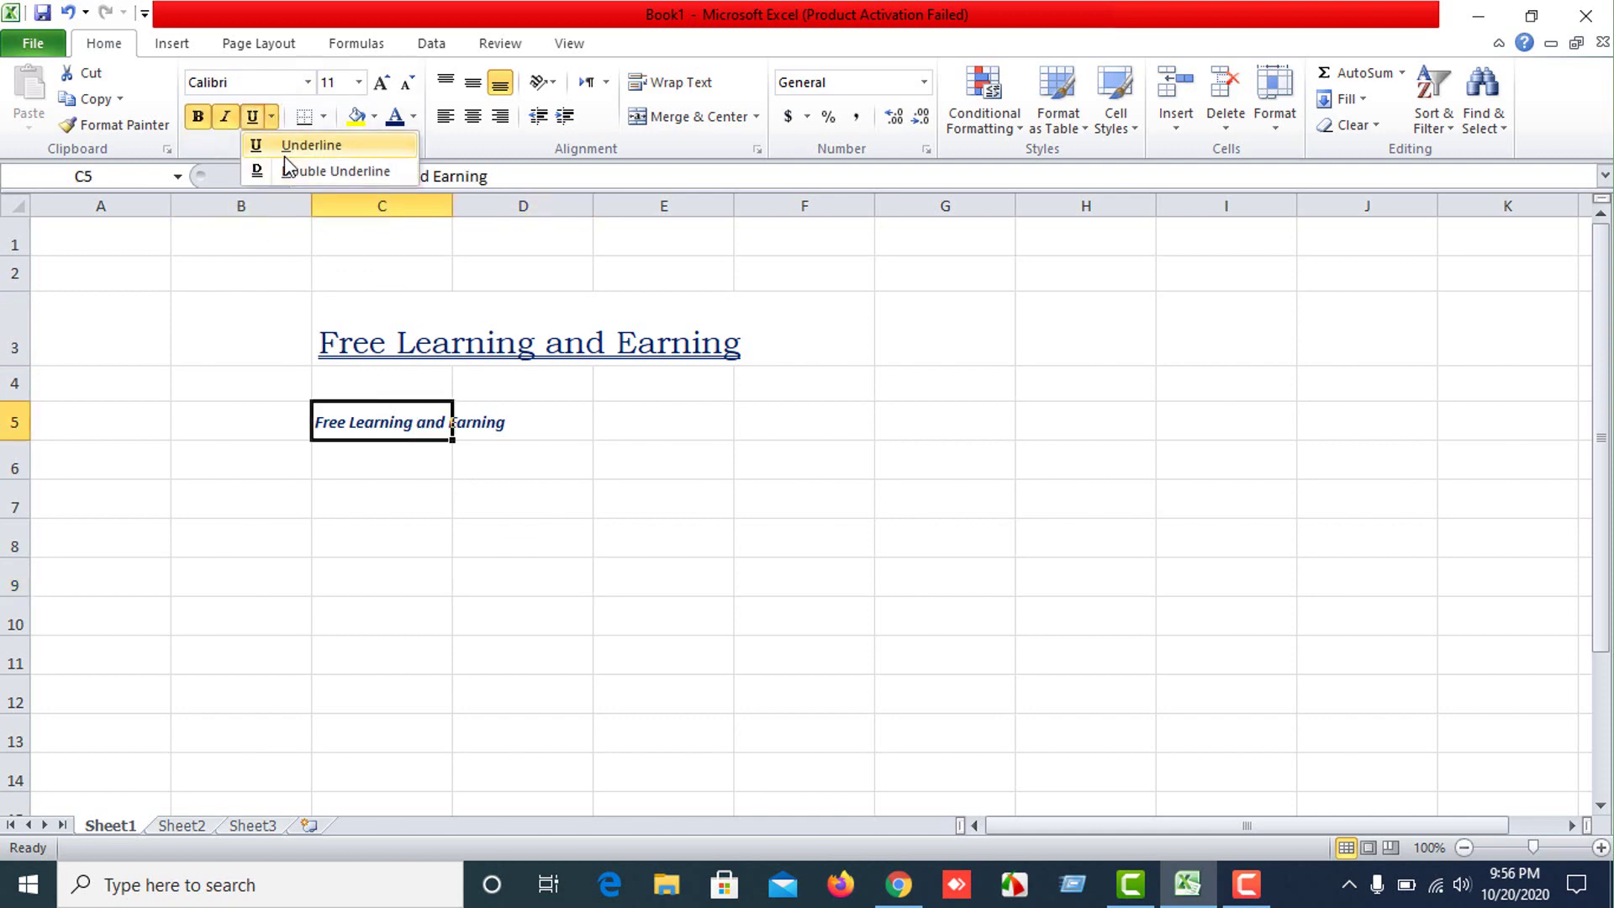
{"action": "left_click", "coordinate": [281, 173]}
{"action": "left_click", "coordinate": [253, 116]}
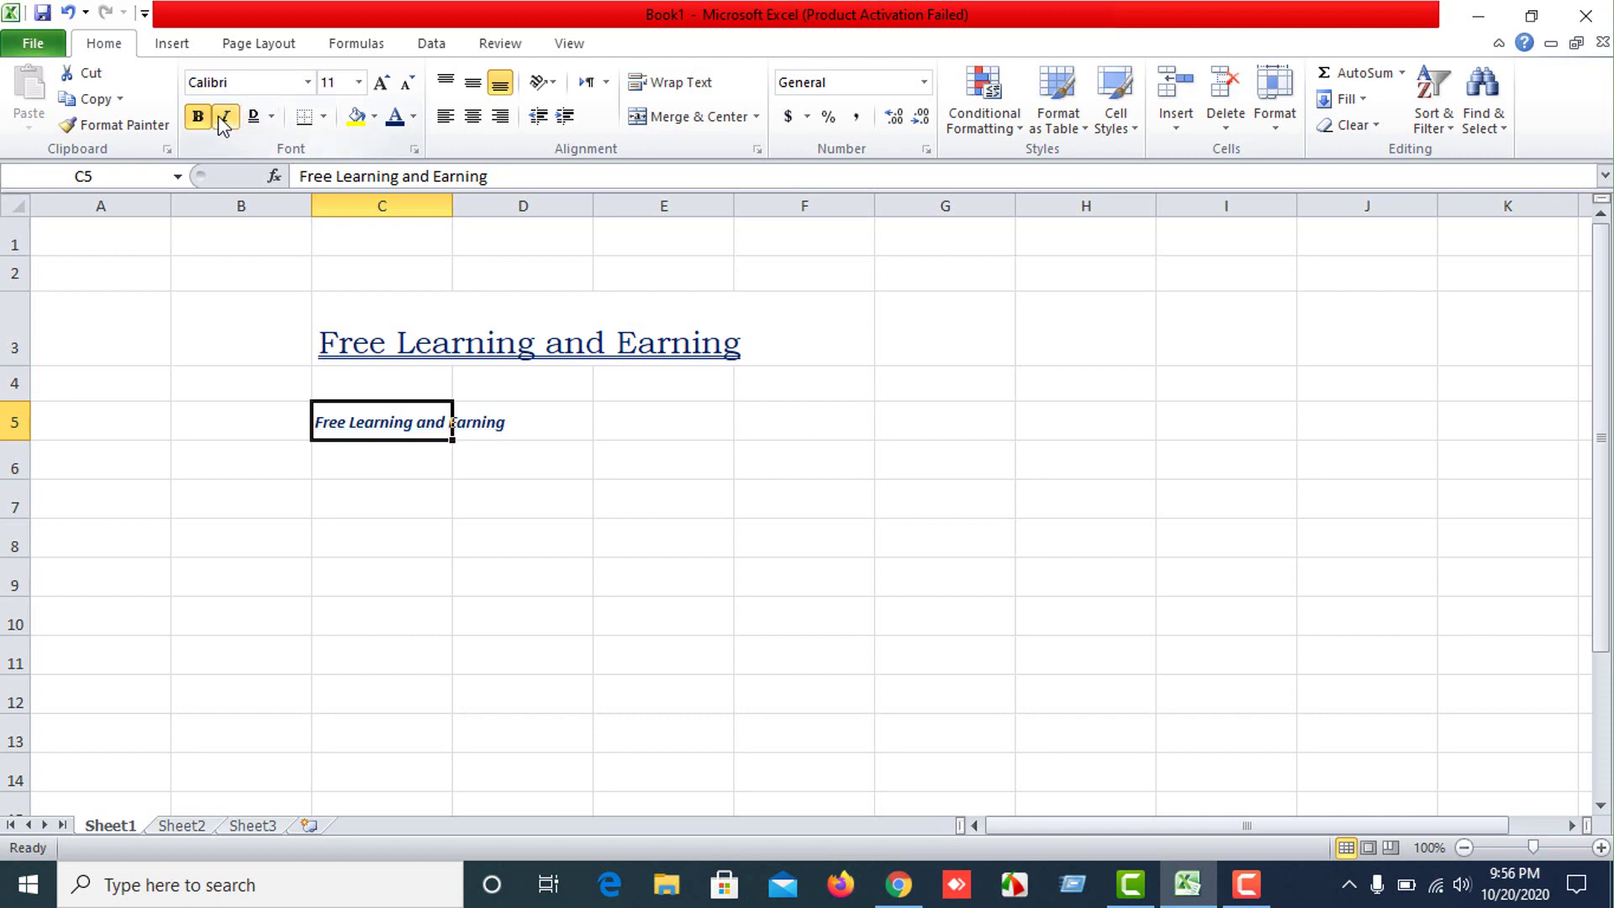
{"action": "left_click", "coordinate": [224, 116]}
{"action": "left_click", "coordinate": [197, 116]}
{"action": "left_click", "coordinate": [241, 205]}
{"action": "left_click", "coordinate": [521, 504]}
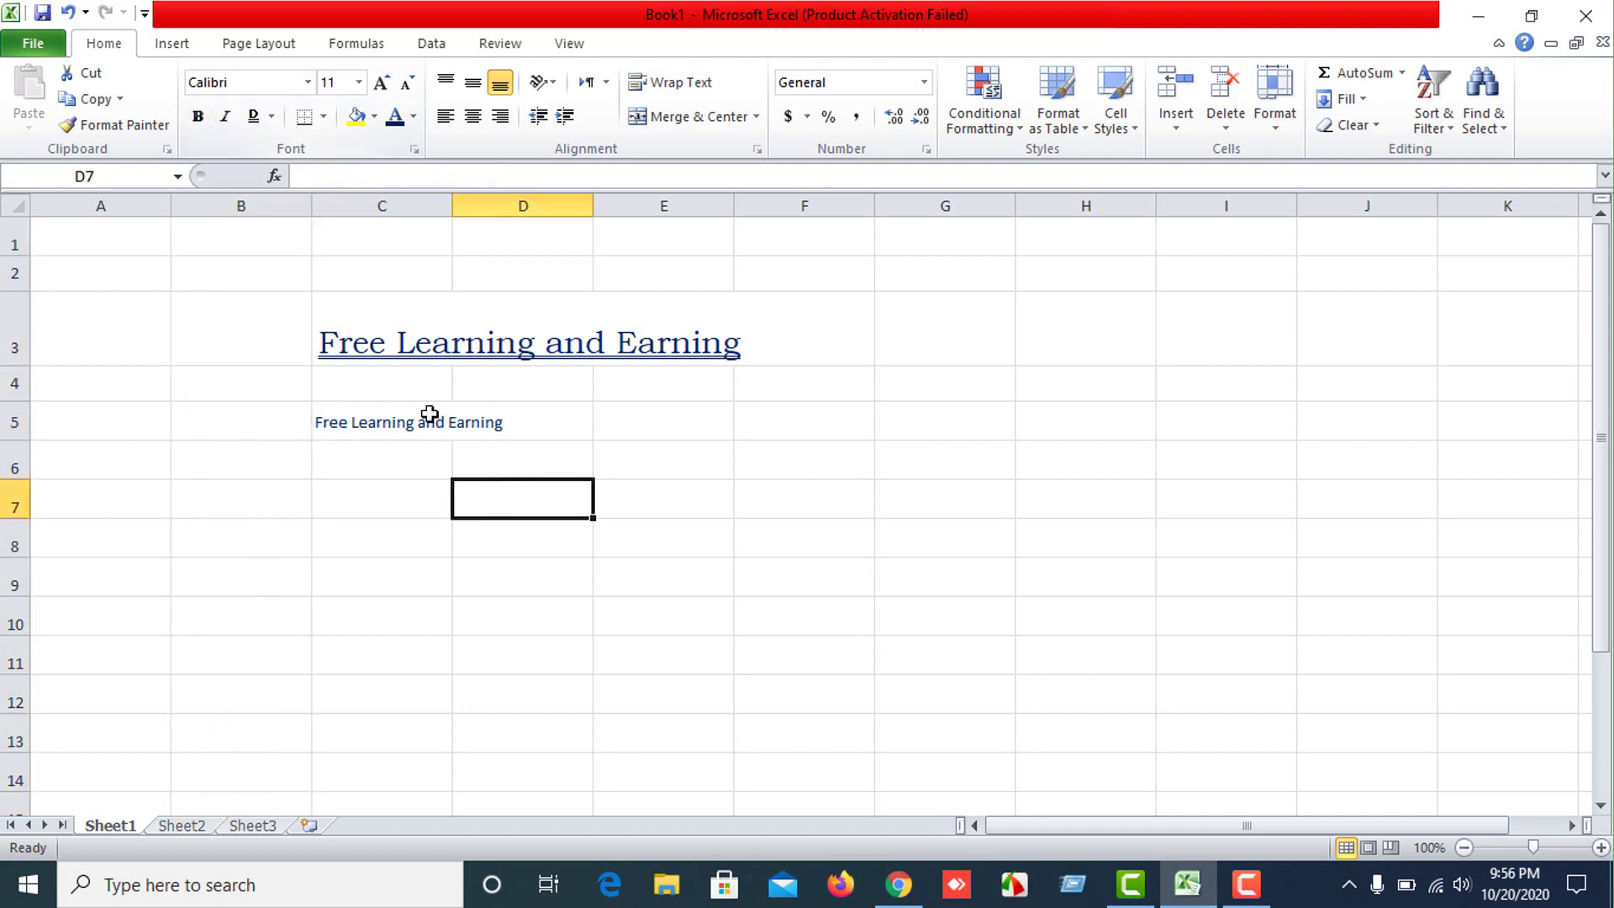
Remove the underline from the C3 title.
{"action": "left_click", "coordinate": [361, 342]}
{"action": "left_click", "coordinate": [254, 119]}
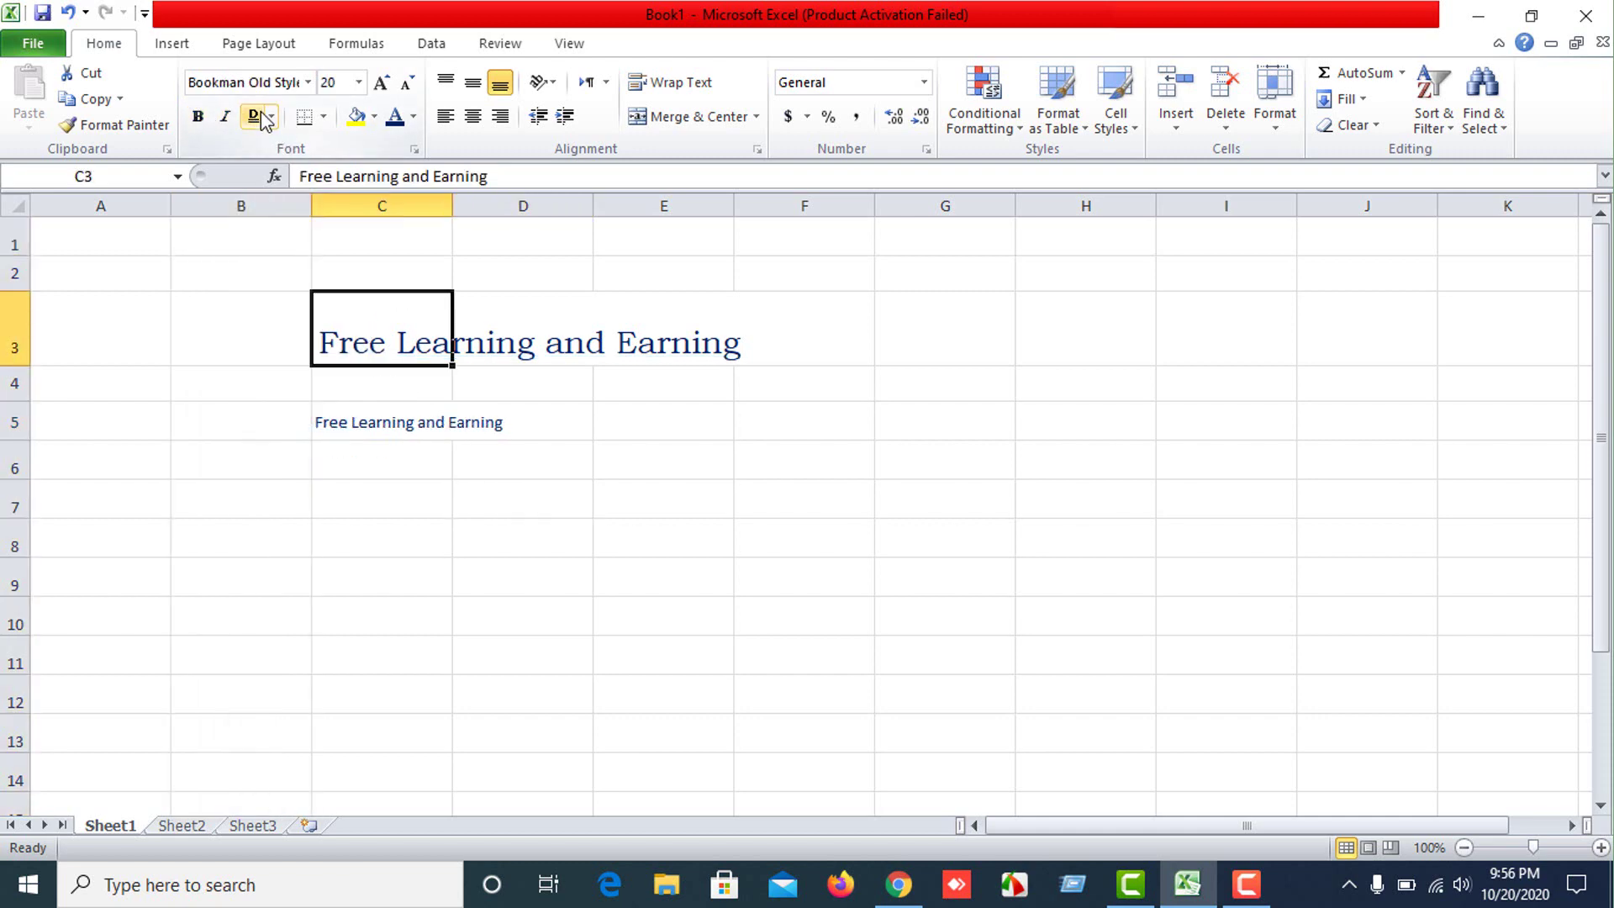
{"action": "left_click", "coordinate": [521, 420]}
{"action": "left_click", "coordinate": [449, 424]}
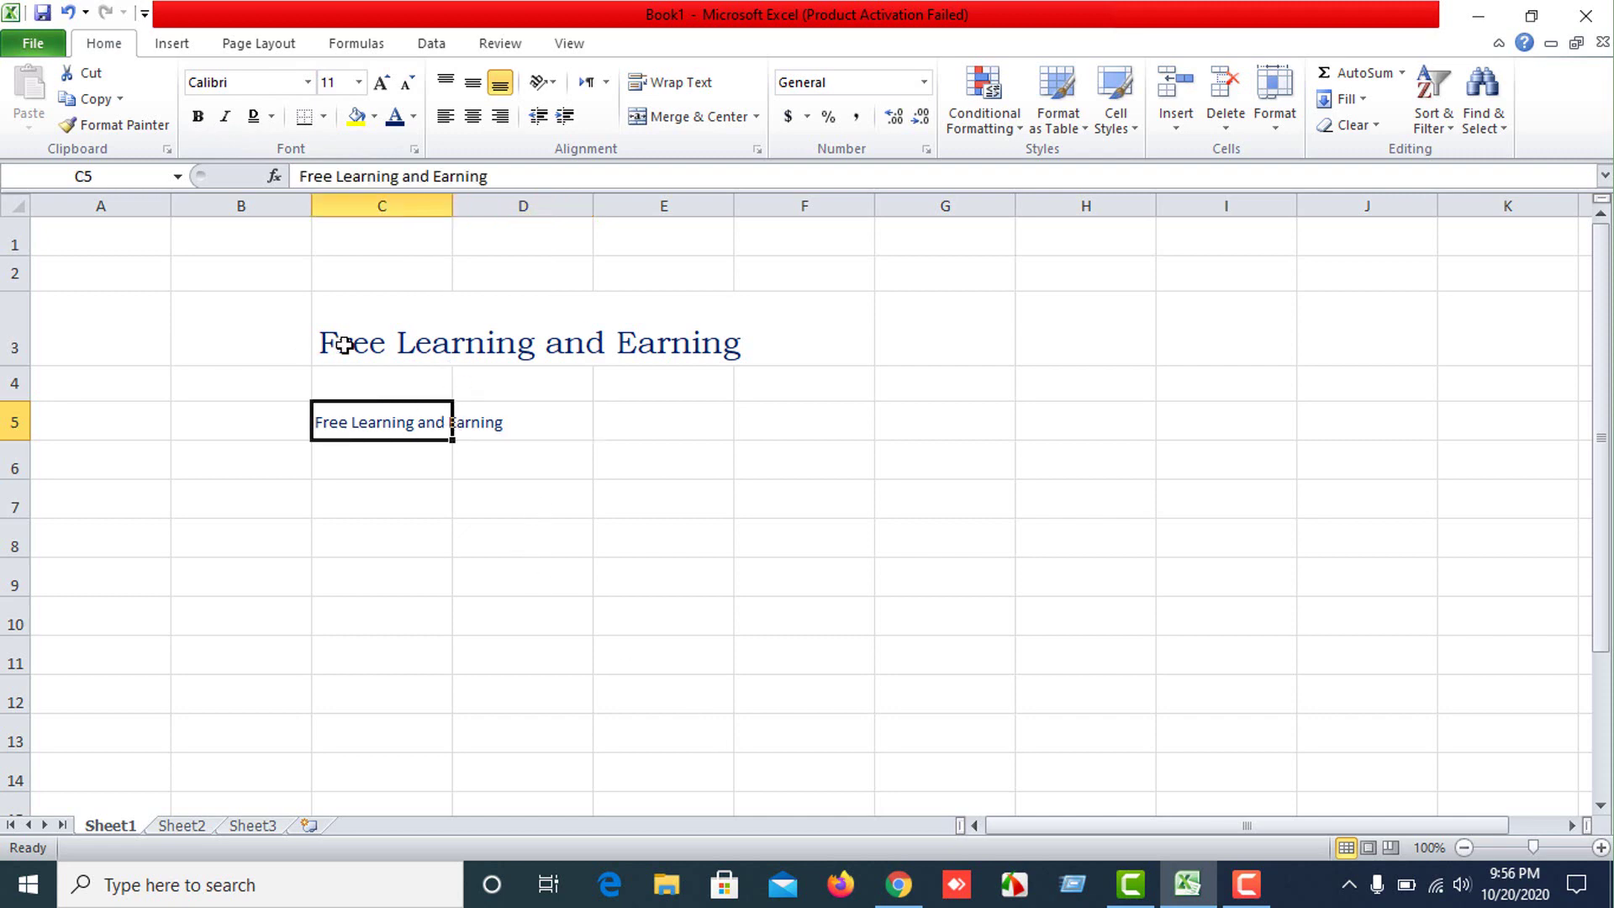
{"action": "left_click", "coordinate": [324, 342]}
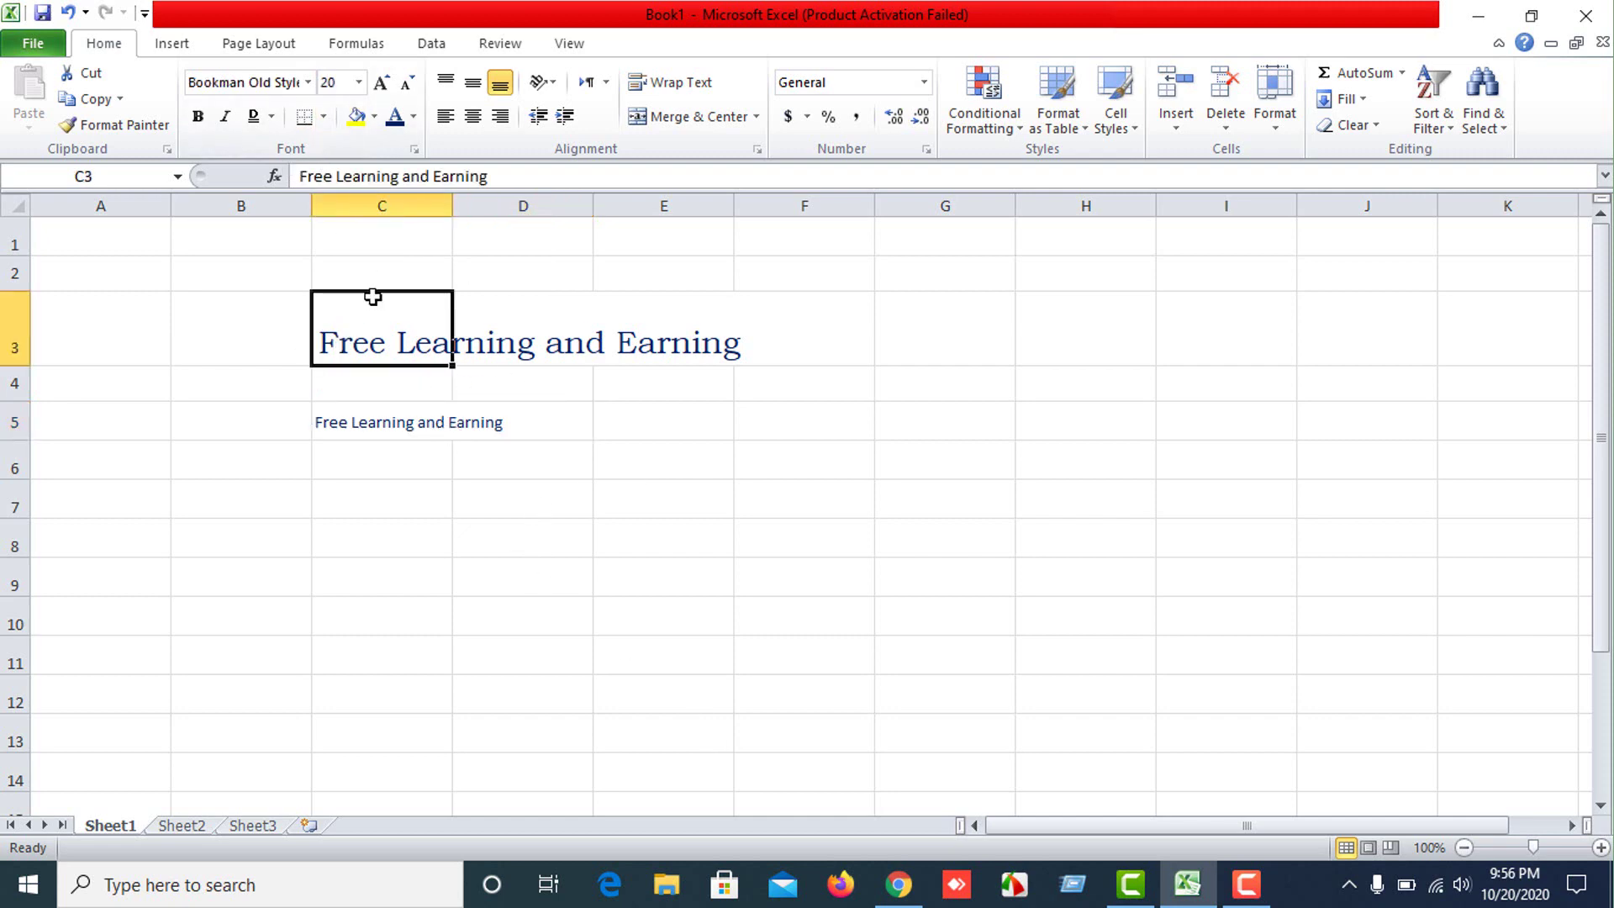
Fill cells C3 to E3 with orange.
{"action": "left_click_drag", "start_coordinate": [380, 333], "coordinate": [695, 349]}
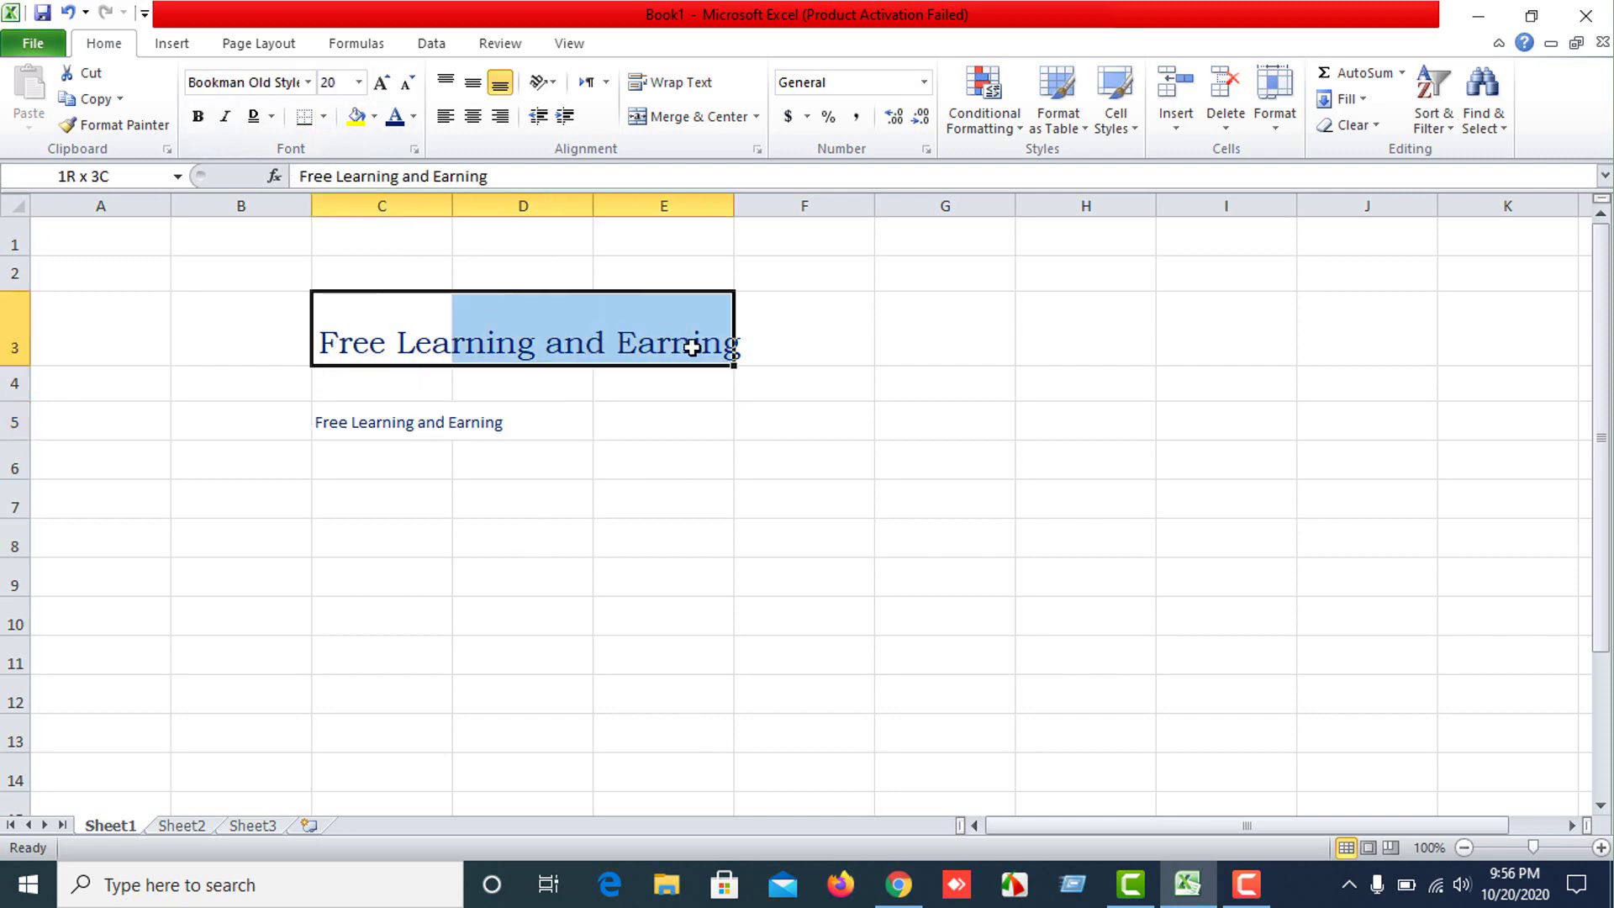
{"action": "left_click", "coordinate": [374, 116]}
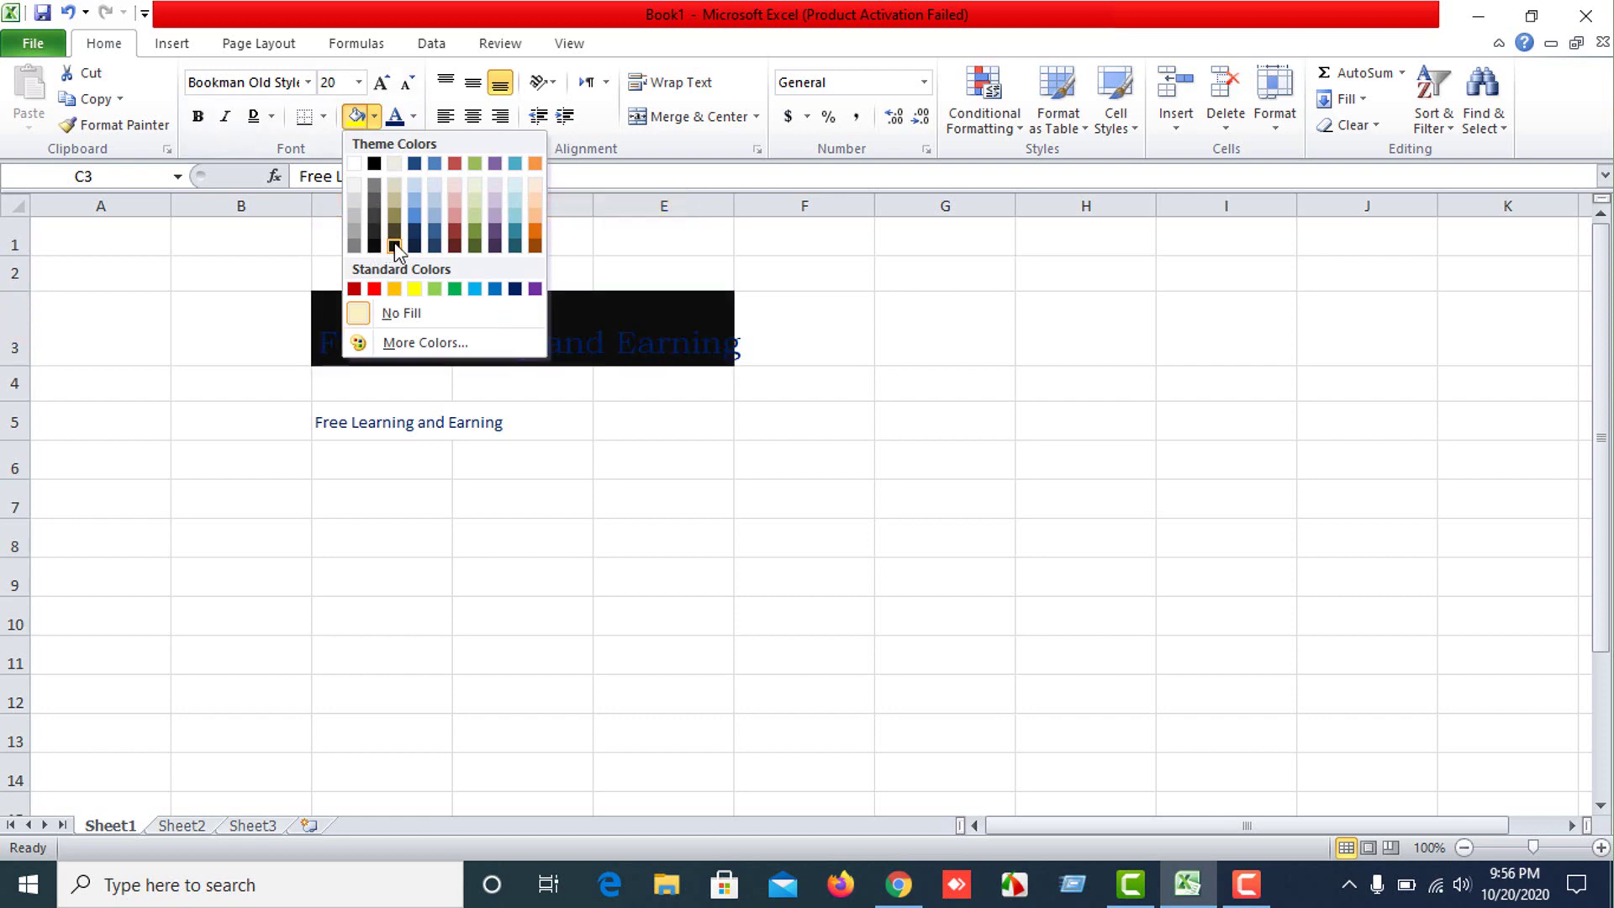
{"action": "left_click", "coordinate": [535, 215]}
{"action": "left_click", "coordinate": [613, 535]}
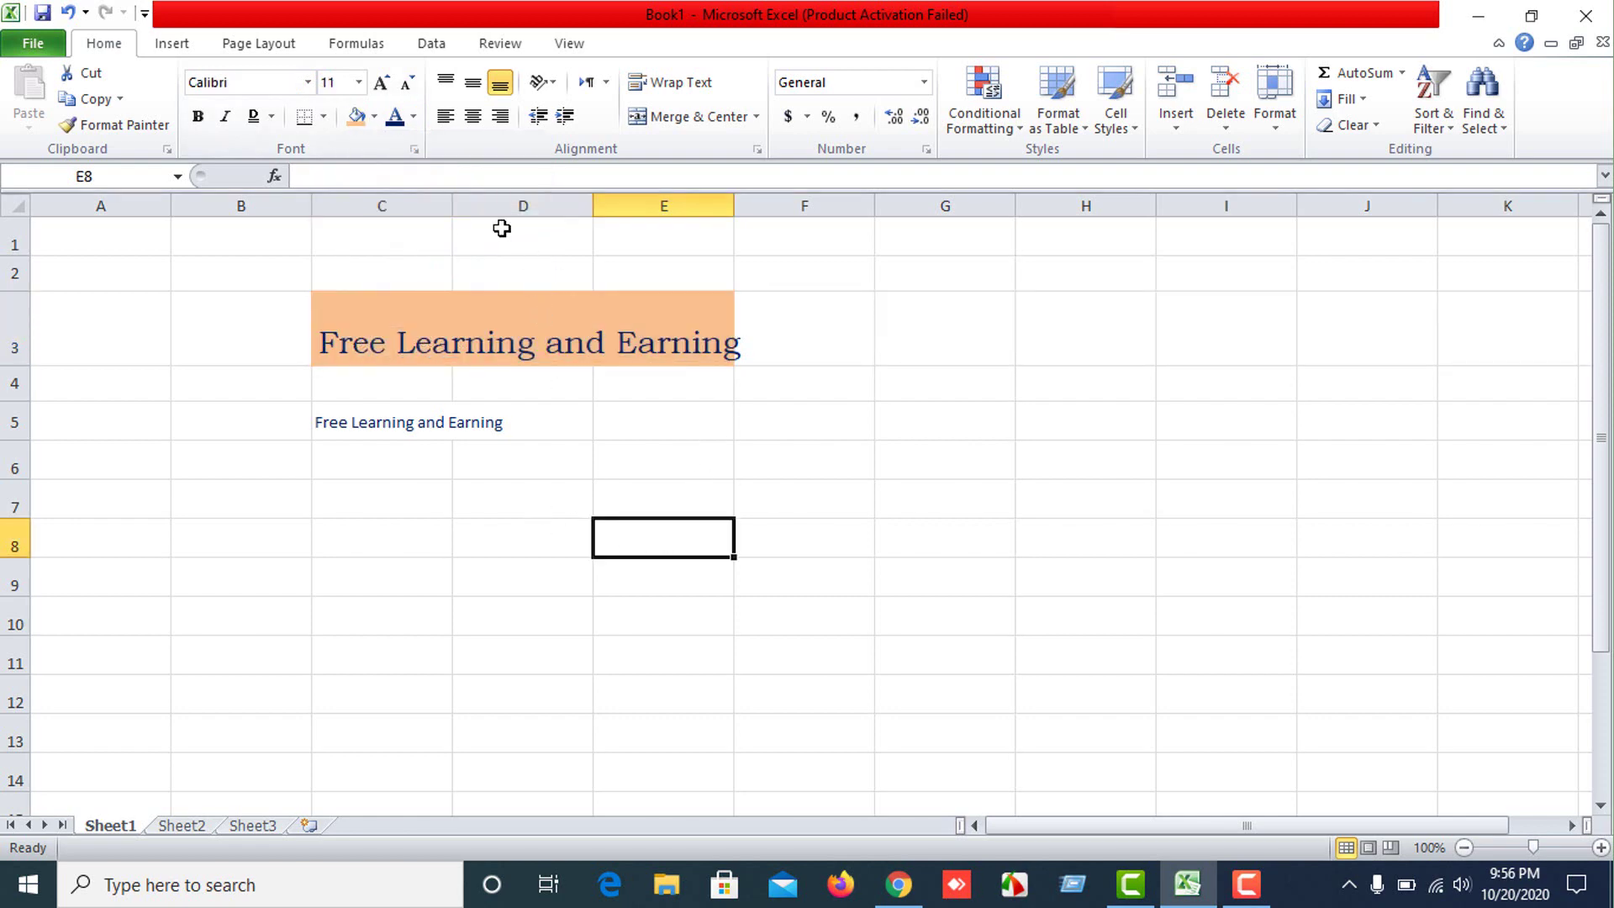
{"action": "left_click", "coordinate": [429, 509]}
Colour the C3 title text blue.
{"action": "left_click", "coordinate": [411, 350]}
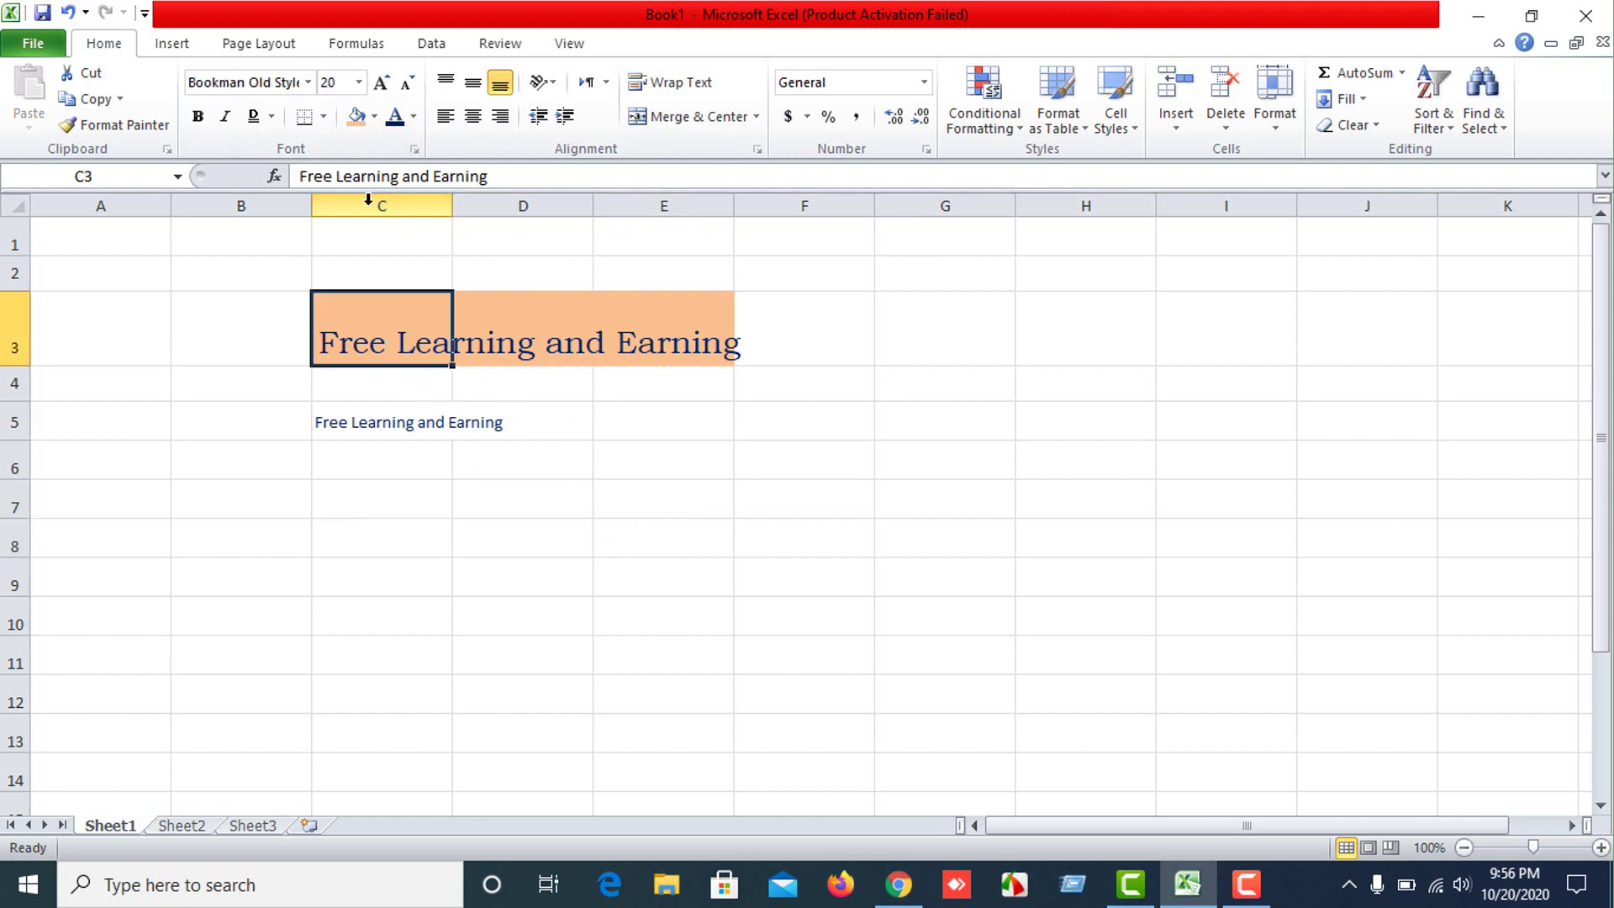
{"action": "left_click", "coordinate": [414, 117]}
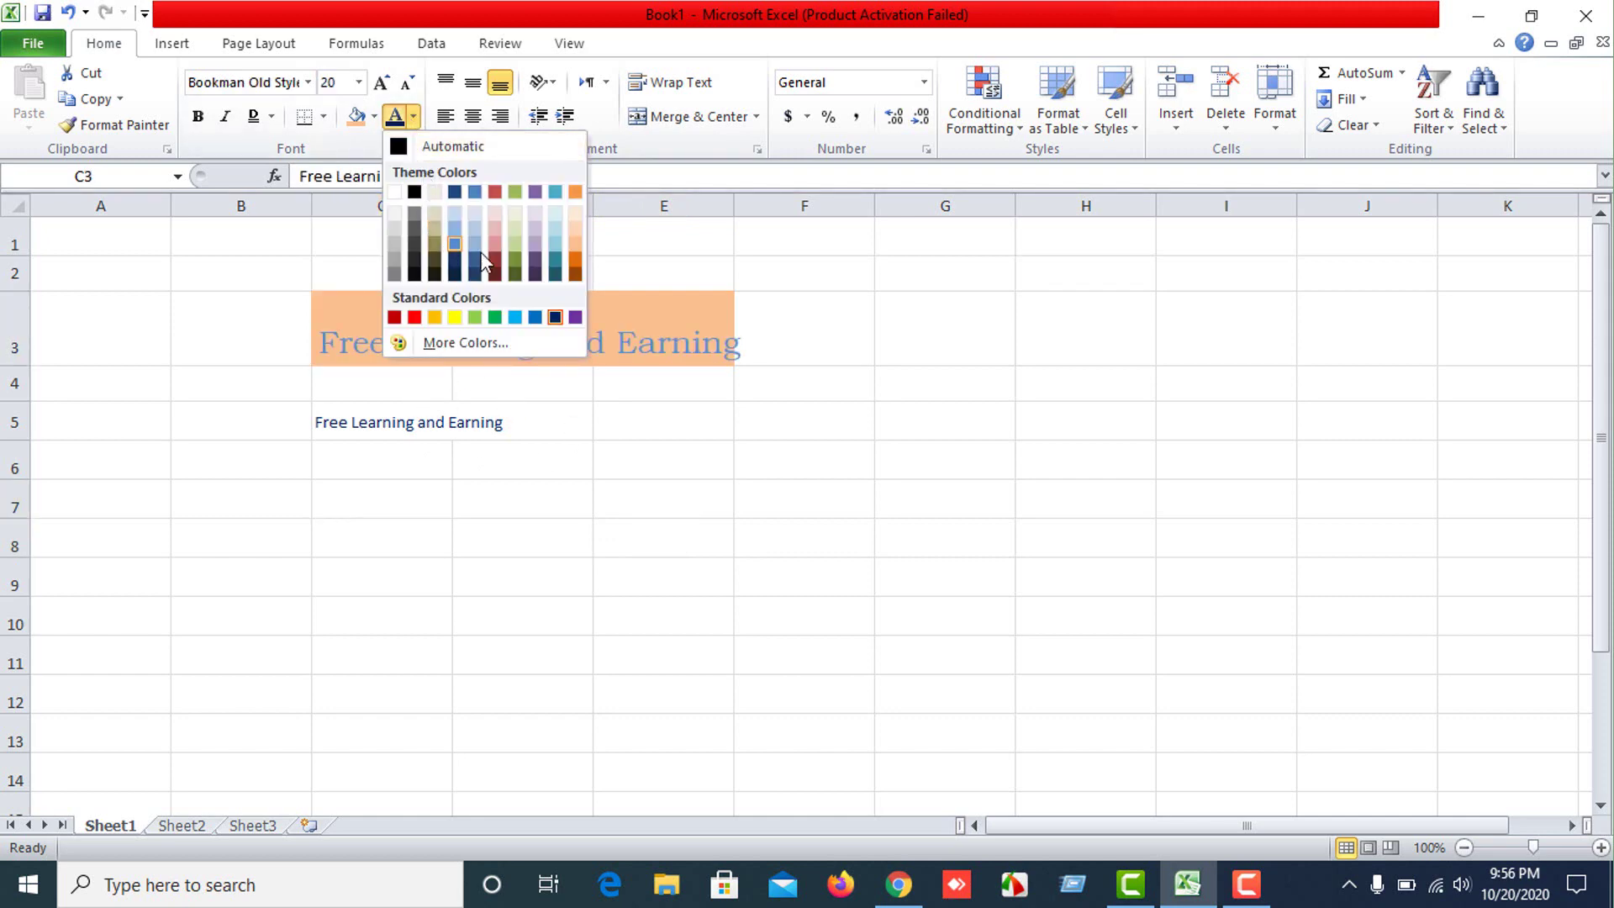
{"action": "left_click", "coordinate": [534, 316]}
{"action": "left_click", "coordinate": [523, 498]}
{"action": "left_click", "coordinate": [429, 302]}
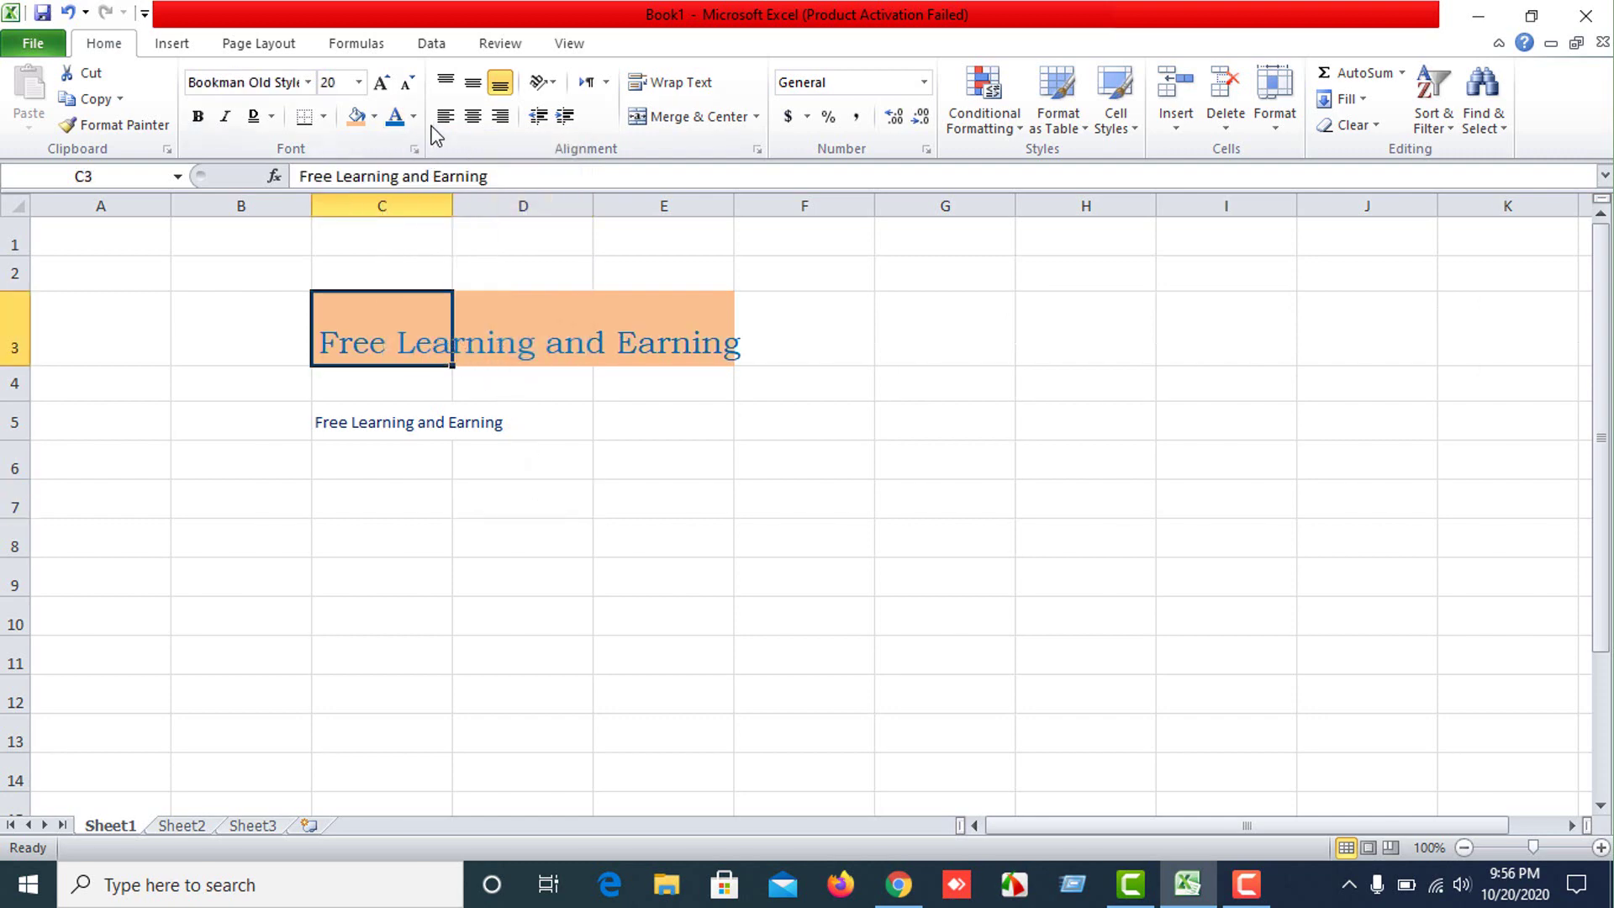
Centre-align the title in cell C3.
{"action": "left_click", "coordinate": [529, 448]}
{"action": "left_click", "coordinate": [403, 350]}
{"action": "left_click", "coordinate": [483, 454]}
{"action": "left_click", "coordinate": [367, 345]}
{"action": "left_click", "coordinate": [473, 118]}
{"action": "left_click", "coordinate": [545, 417]}
{"action": "left_click", "coordinate": [292, 342]}
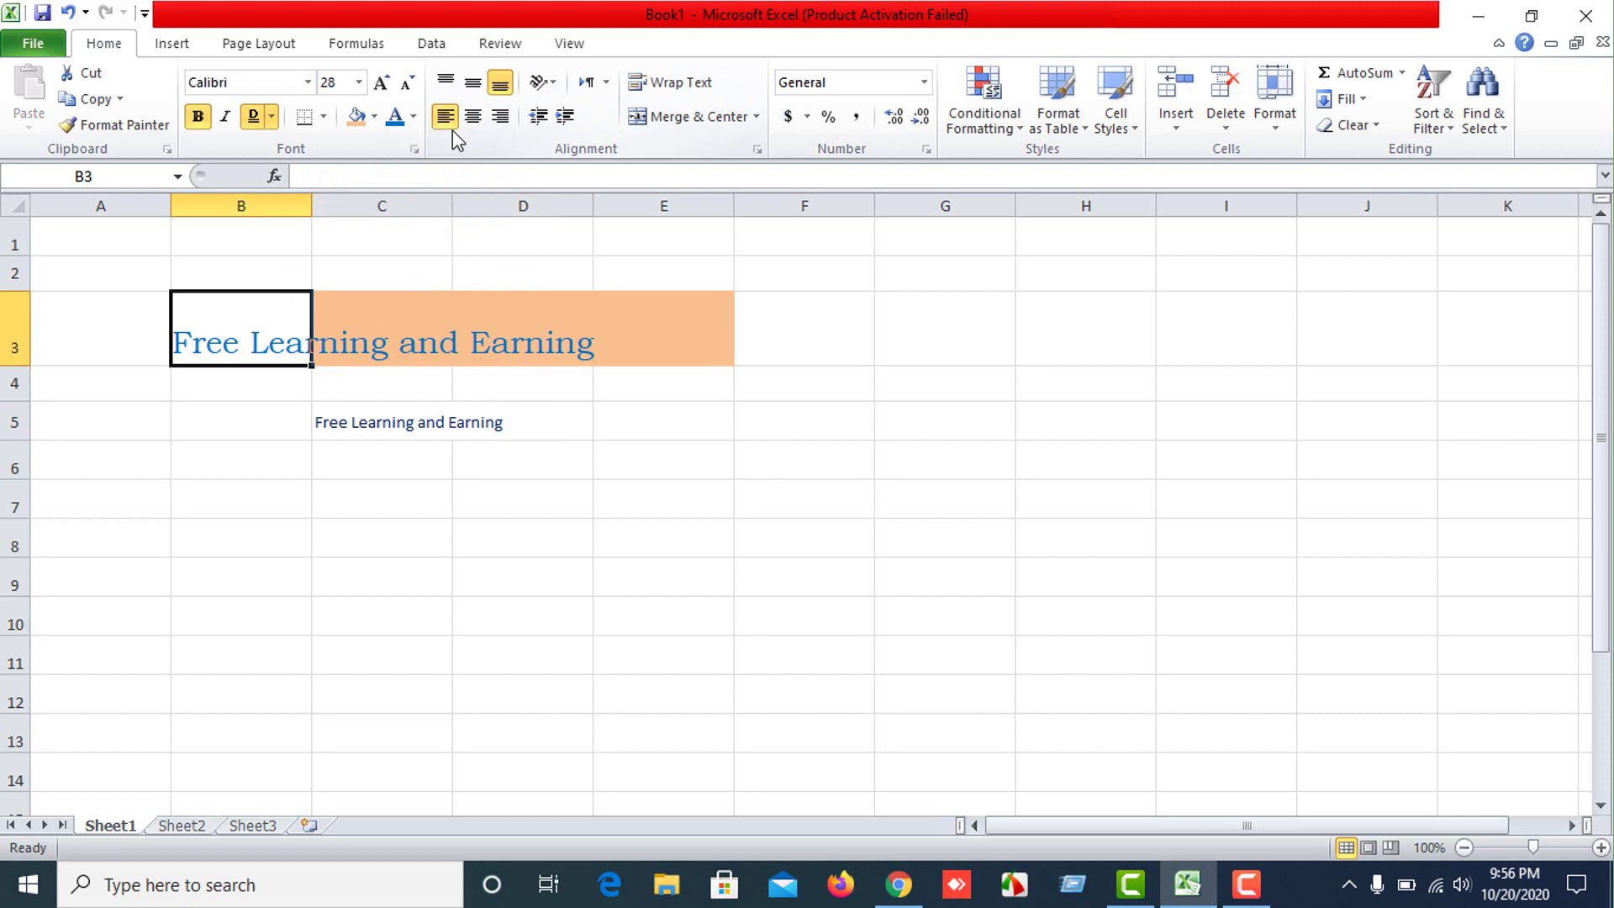
Merge B3 through H3 into one horizontally centred title cell.
{"action": "left_click_drag", "start_coordinate": [382, 580], "coordinate": [381, 542]}
{"action": "left_click_drag", "start_coordinate": [252, 335], "coordinate": [1147, 307]}
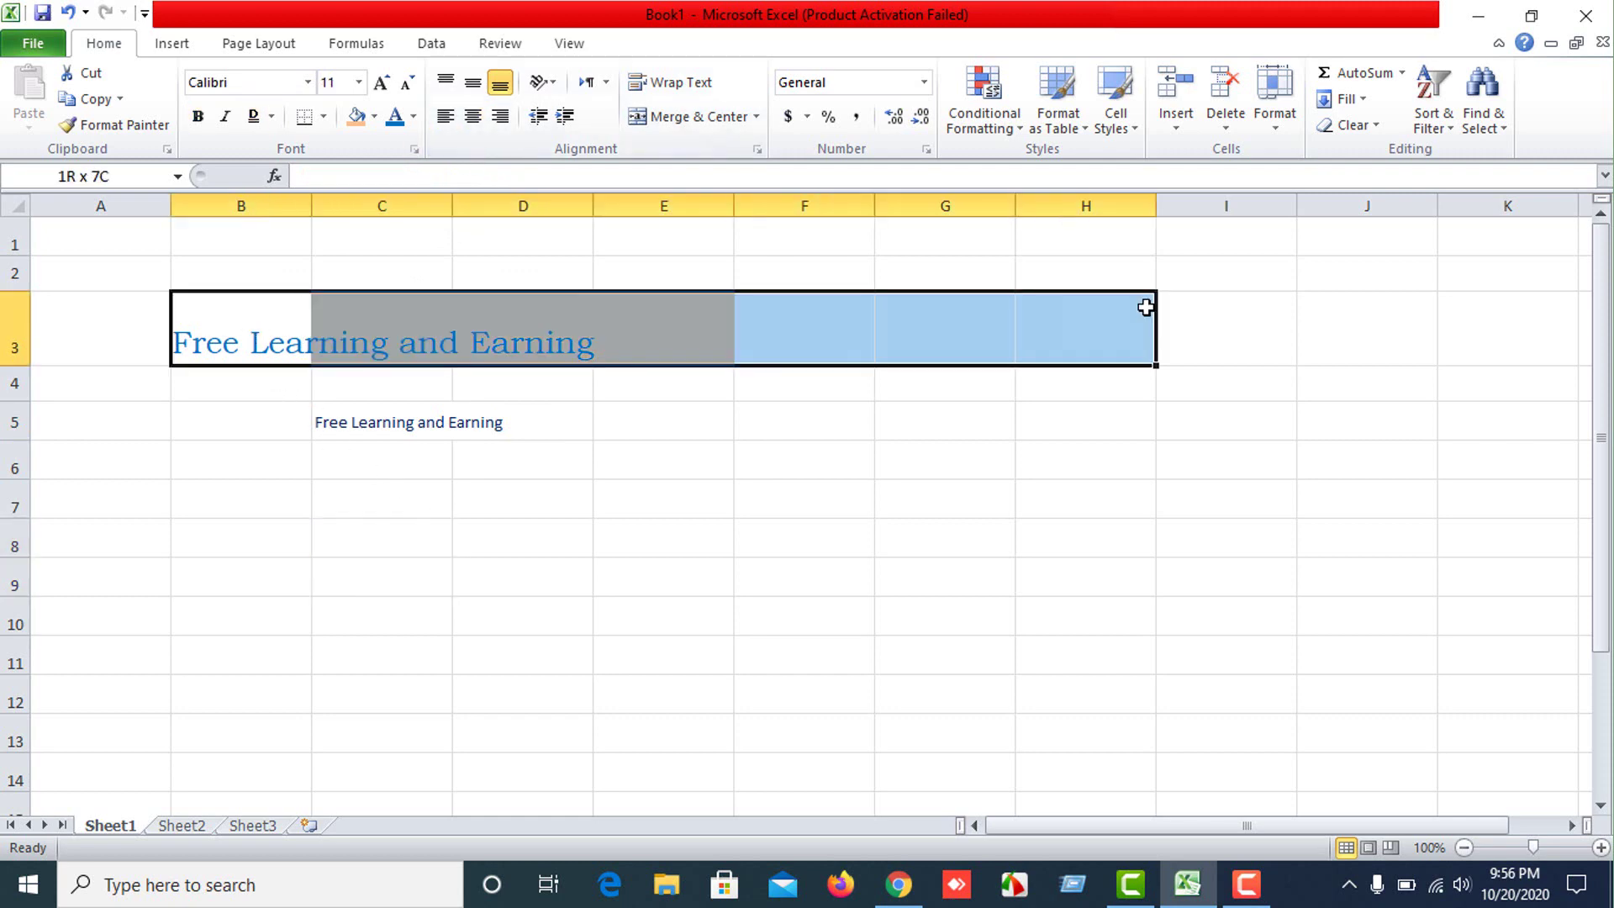
{"action": "left_click", "coordinate": [474, 116]}
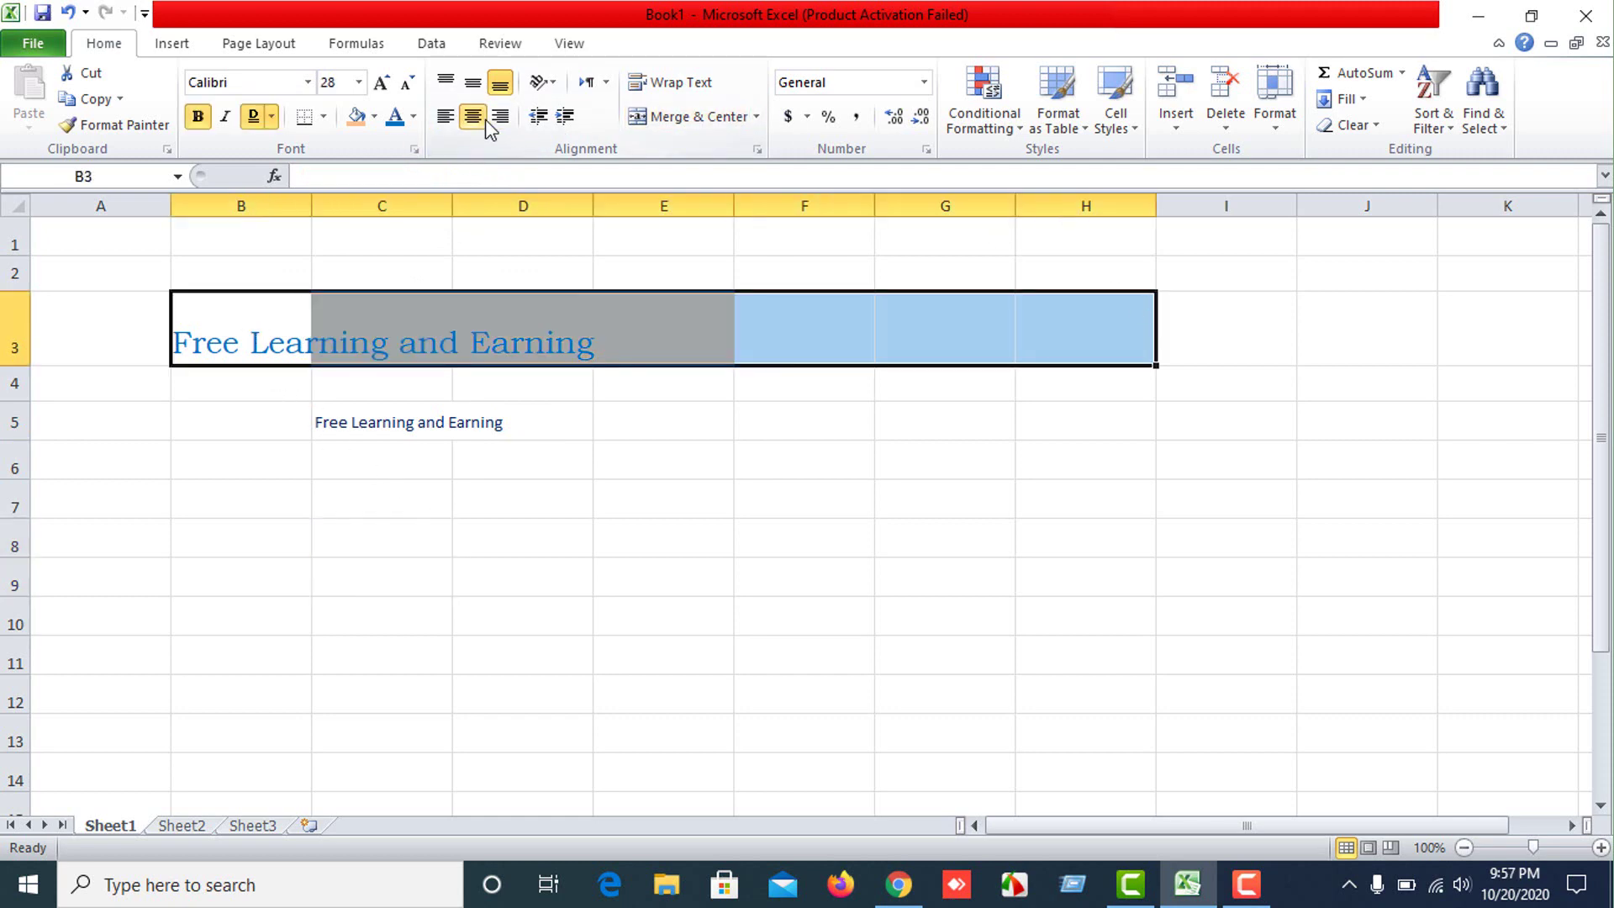
{"action": "left_click", "coordinate": [668, 120]}
{"action": "left_click", "coordinate": [799, 691]}
{"action": "left_click", "coordinate": [323, 379]}
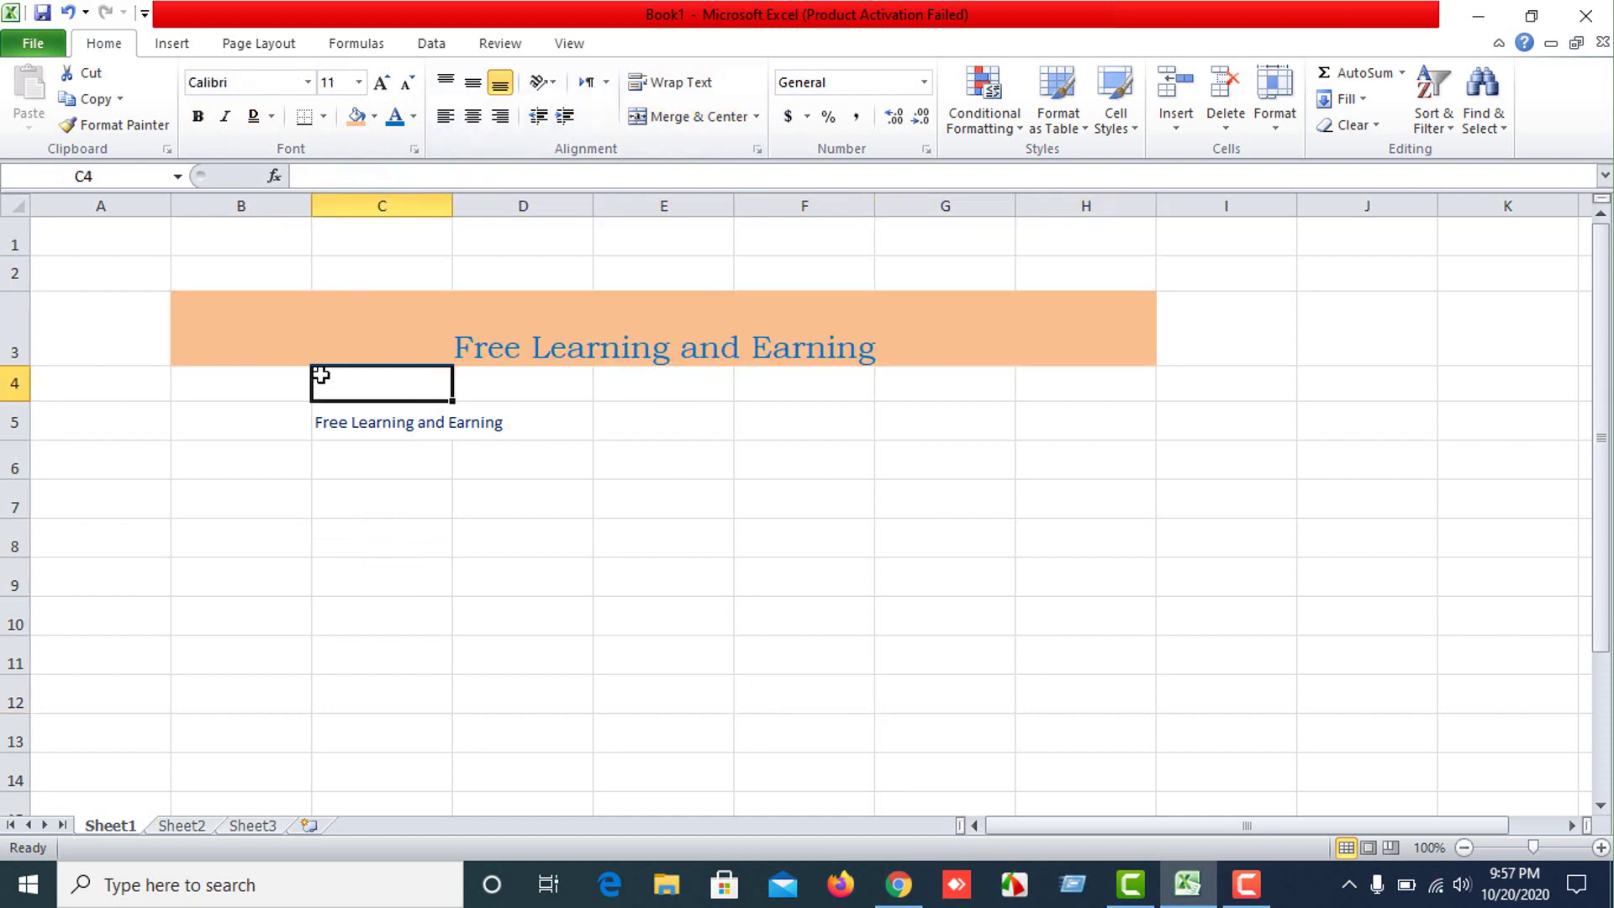
{"action": "left_click", "coordinate": [326, 323]}
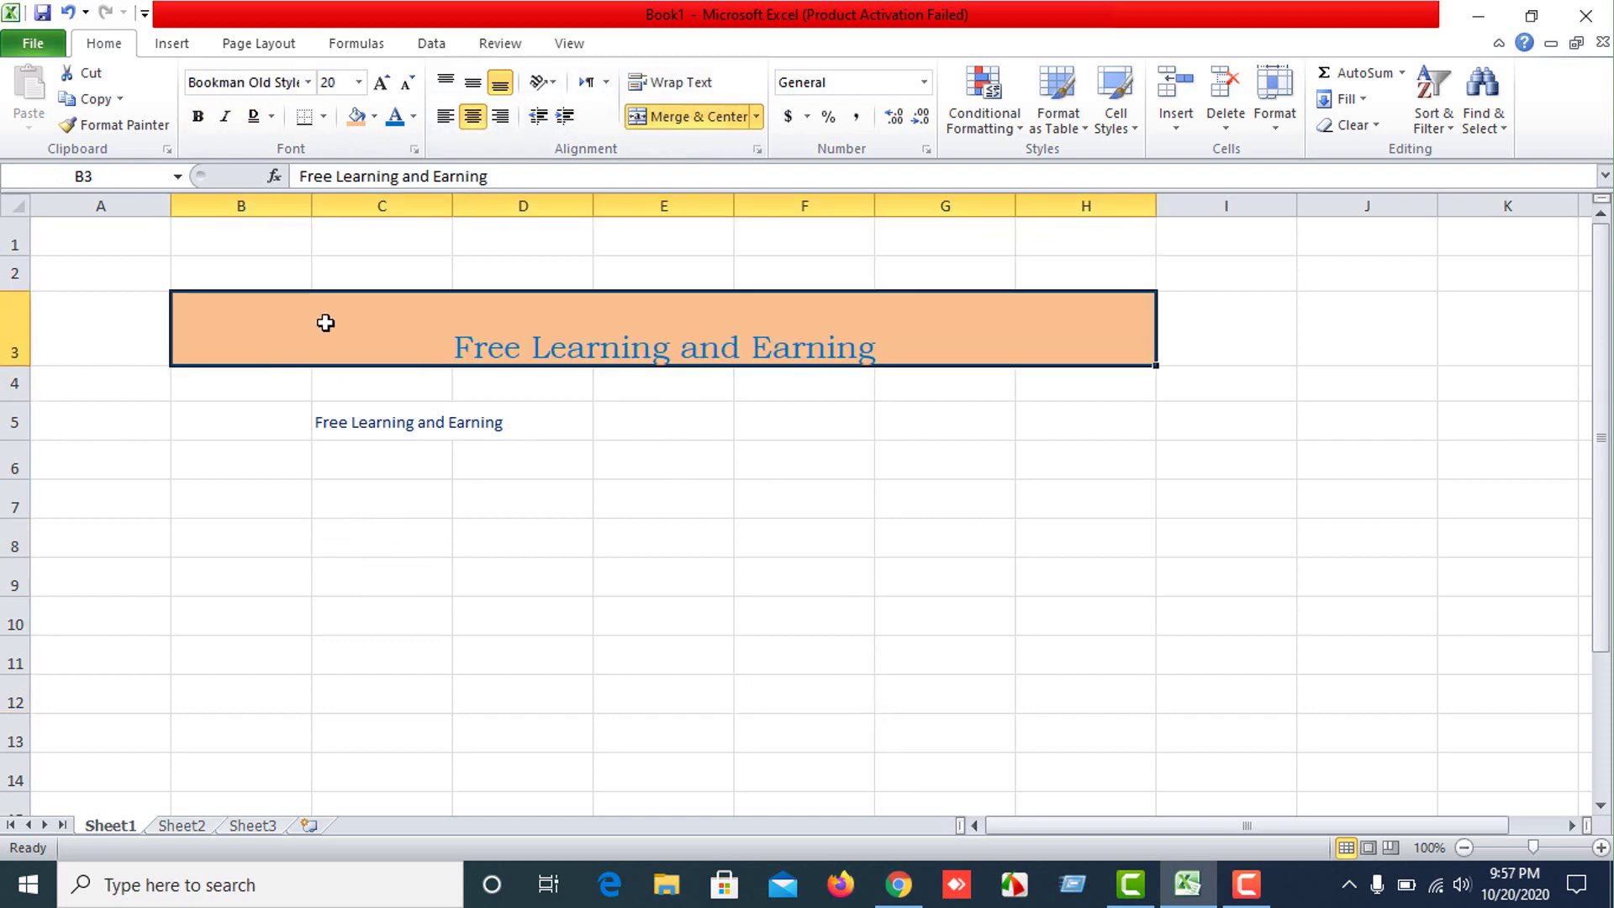
Try left, centre and right alignment on the merged title, settling on centre.
{"action": "left_click", "coordinate": [473, 117]}
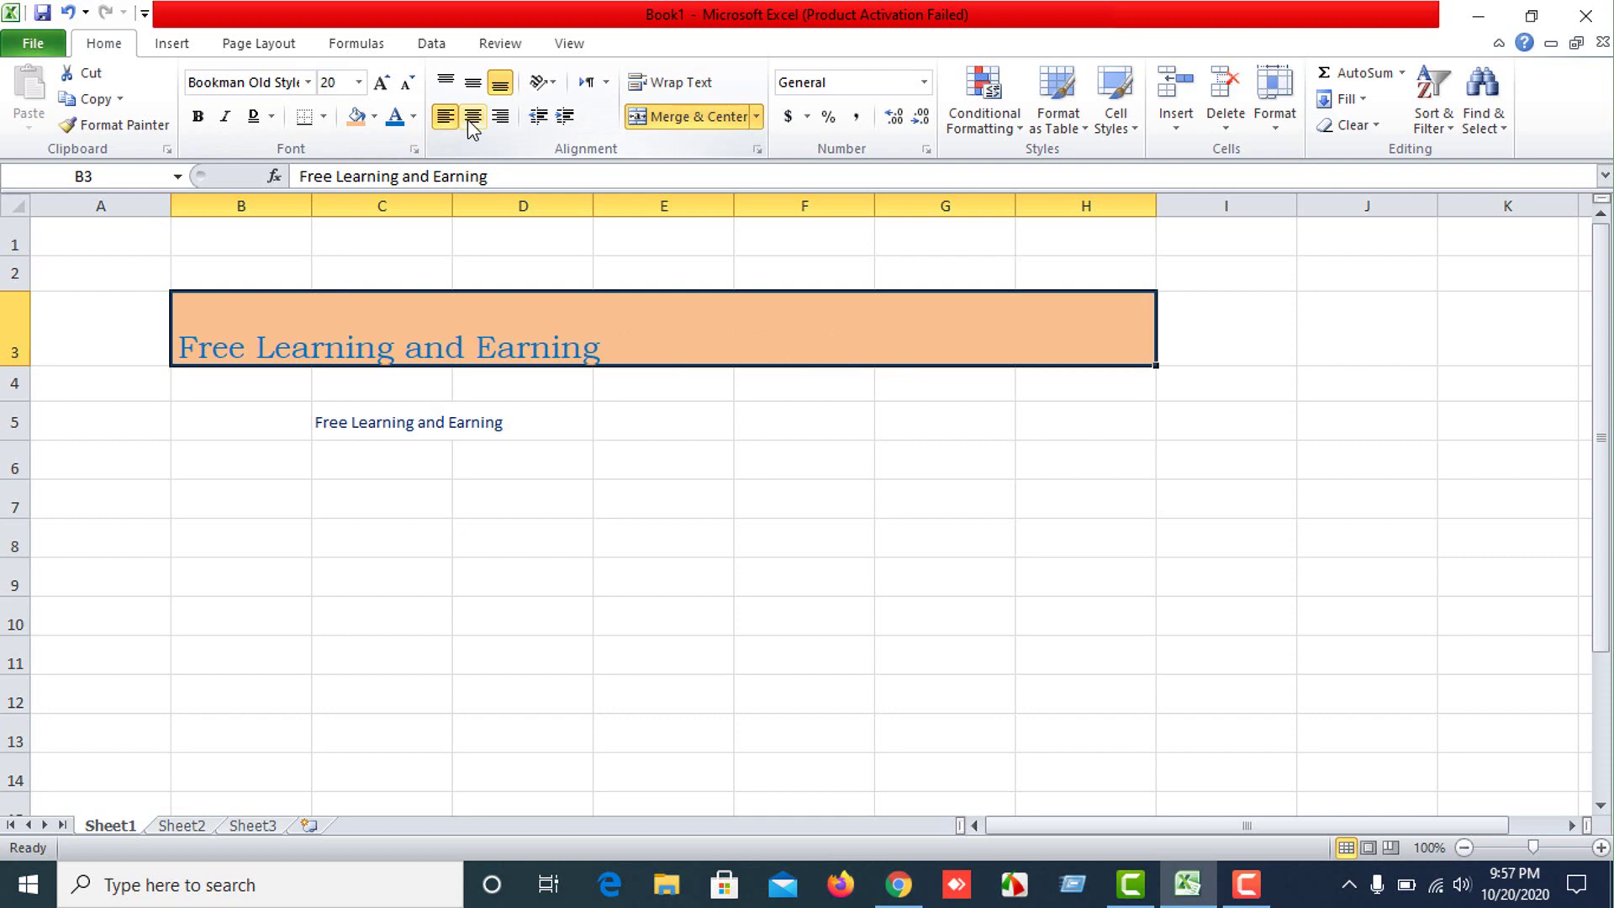
{"action": "left_click", "coordinate": [472, 117]}
{"action": "left_click", "coordinate": [501, 117]}
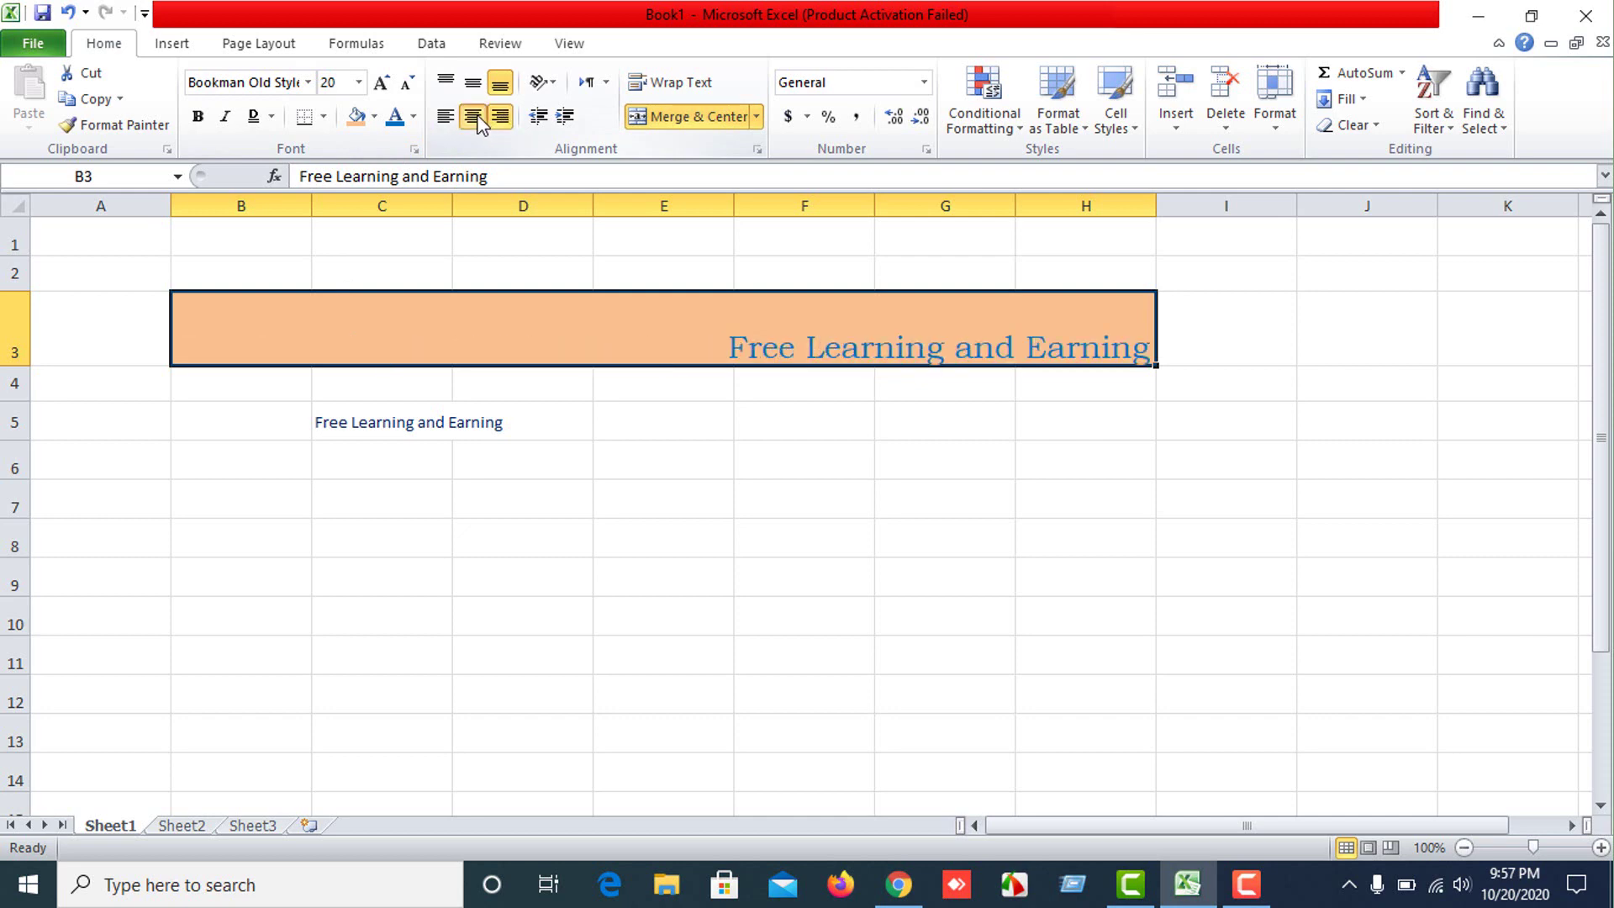
{"action": "left_click", "coordinate": [473, 117]}
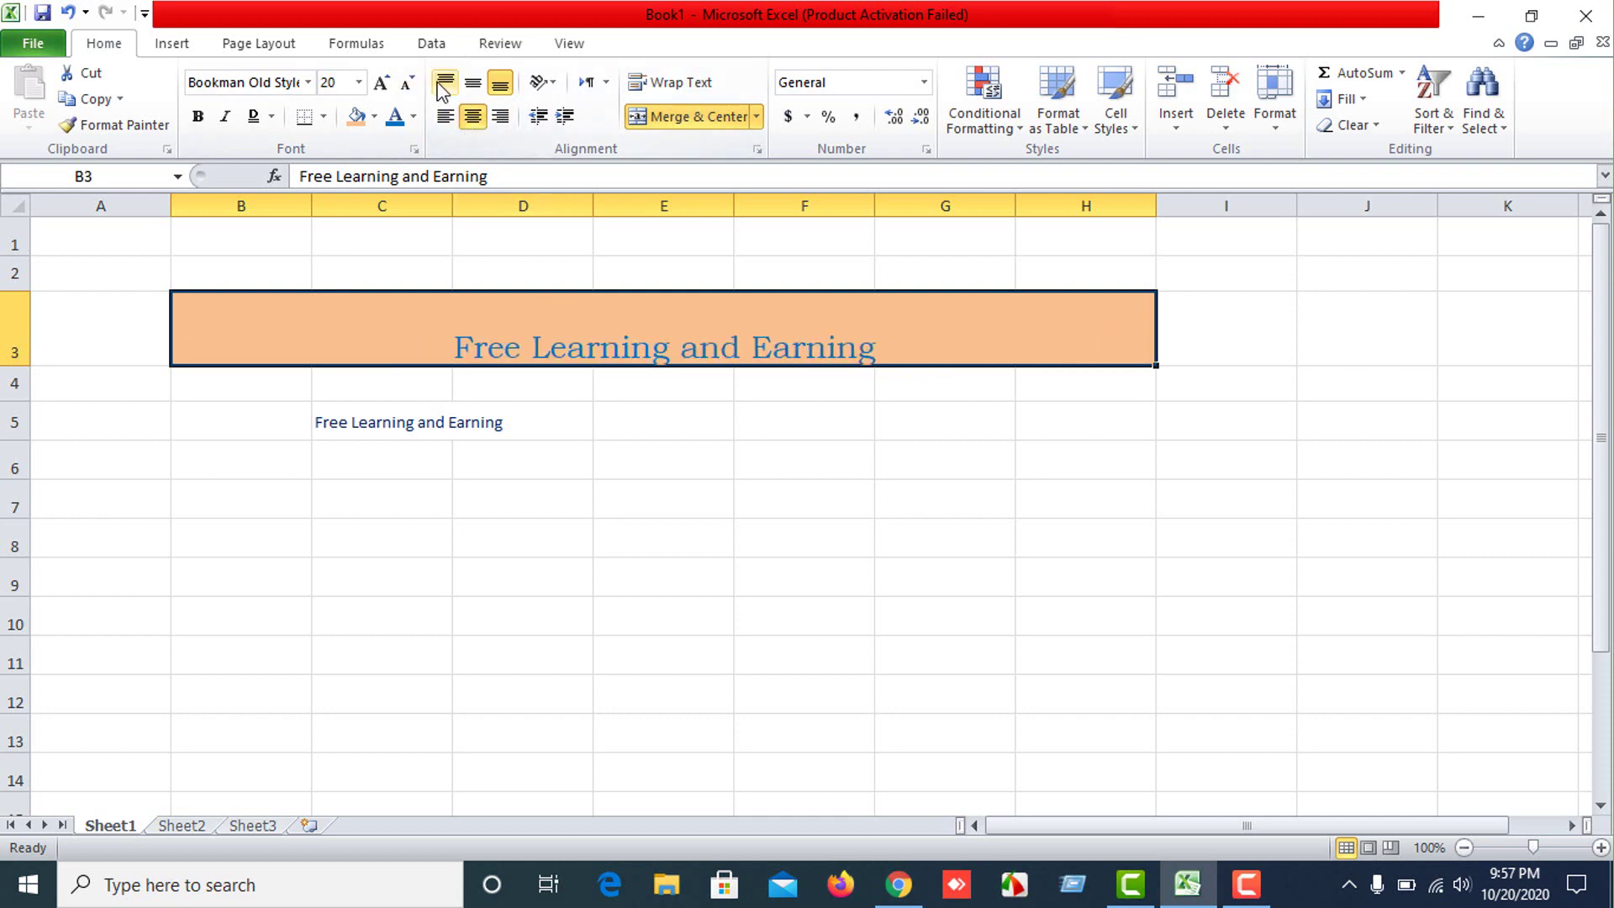
Try top, middle and bottom vertical alignment on the merged title.
{"action": "left_click", "coordinate": [445, 81]}
{"action": "left_click", "coordinate": [473, 84]}
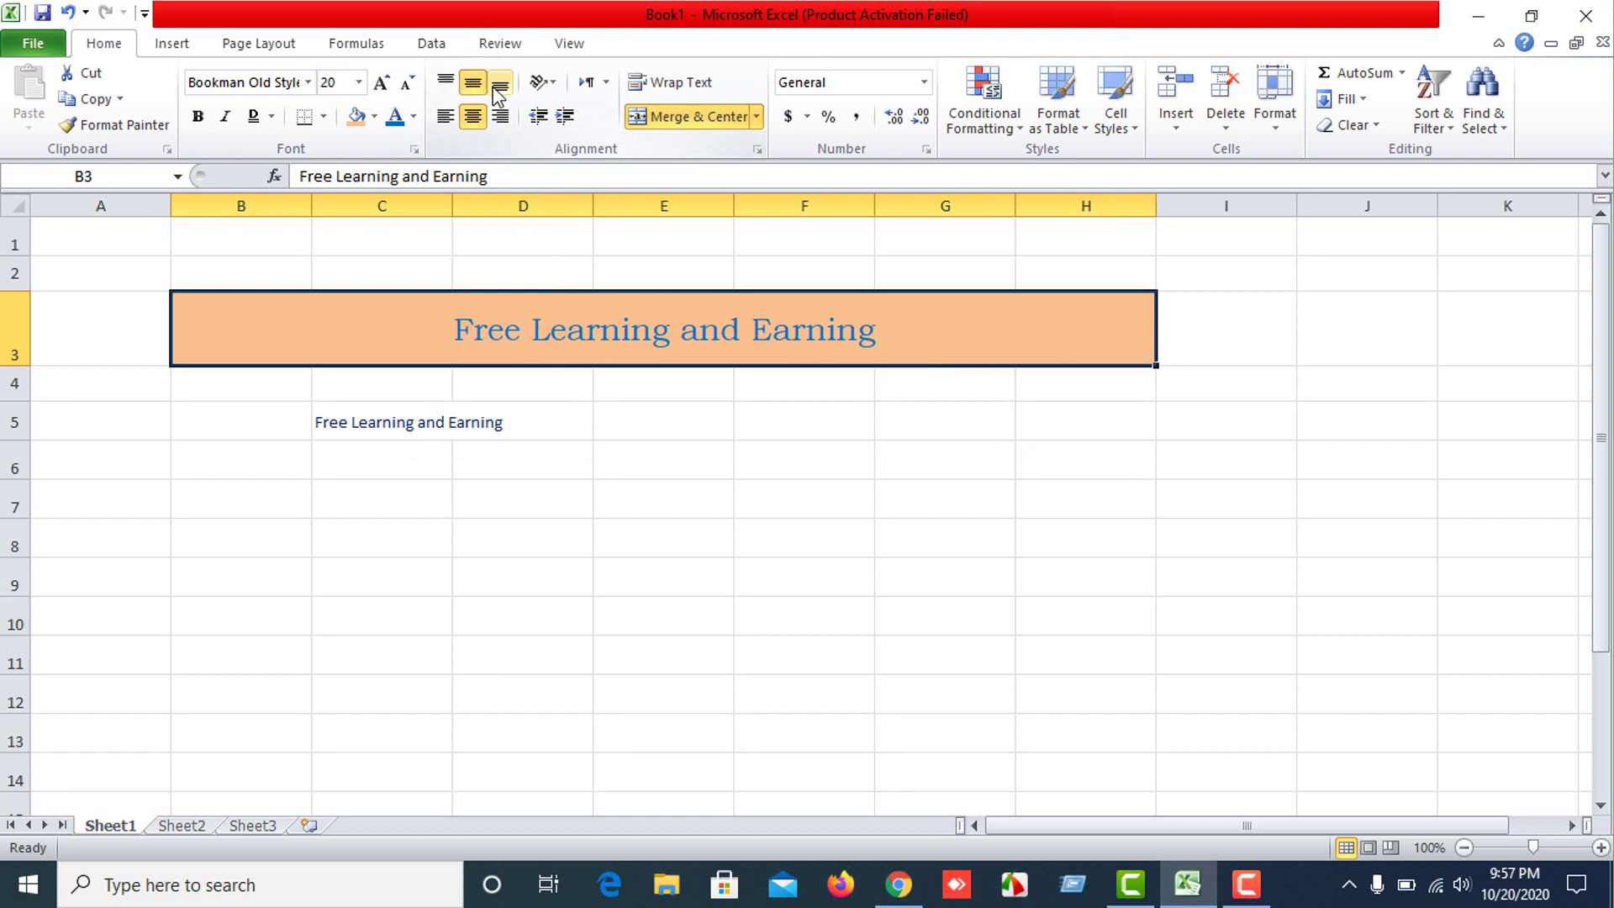
{"action": "left_click", "coordinate": [502, 87]}
{"action": "left_click", "coordinate": [474, 84]}
{"action": "left_click", "coordinate": [444, 88]}
{"action": "left_click", "coordinate": [500, 84]}
{"action": "left_click", "coordinate": [782, 500]}
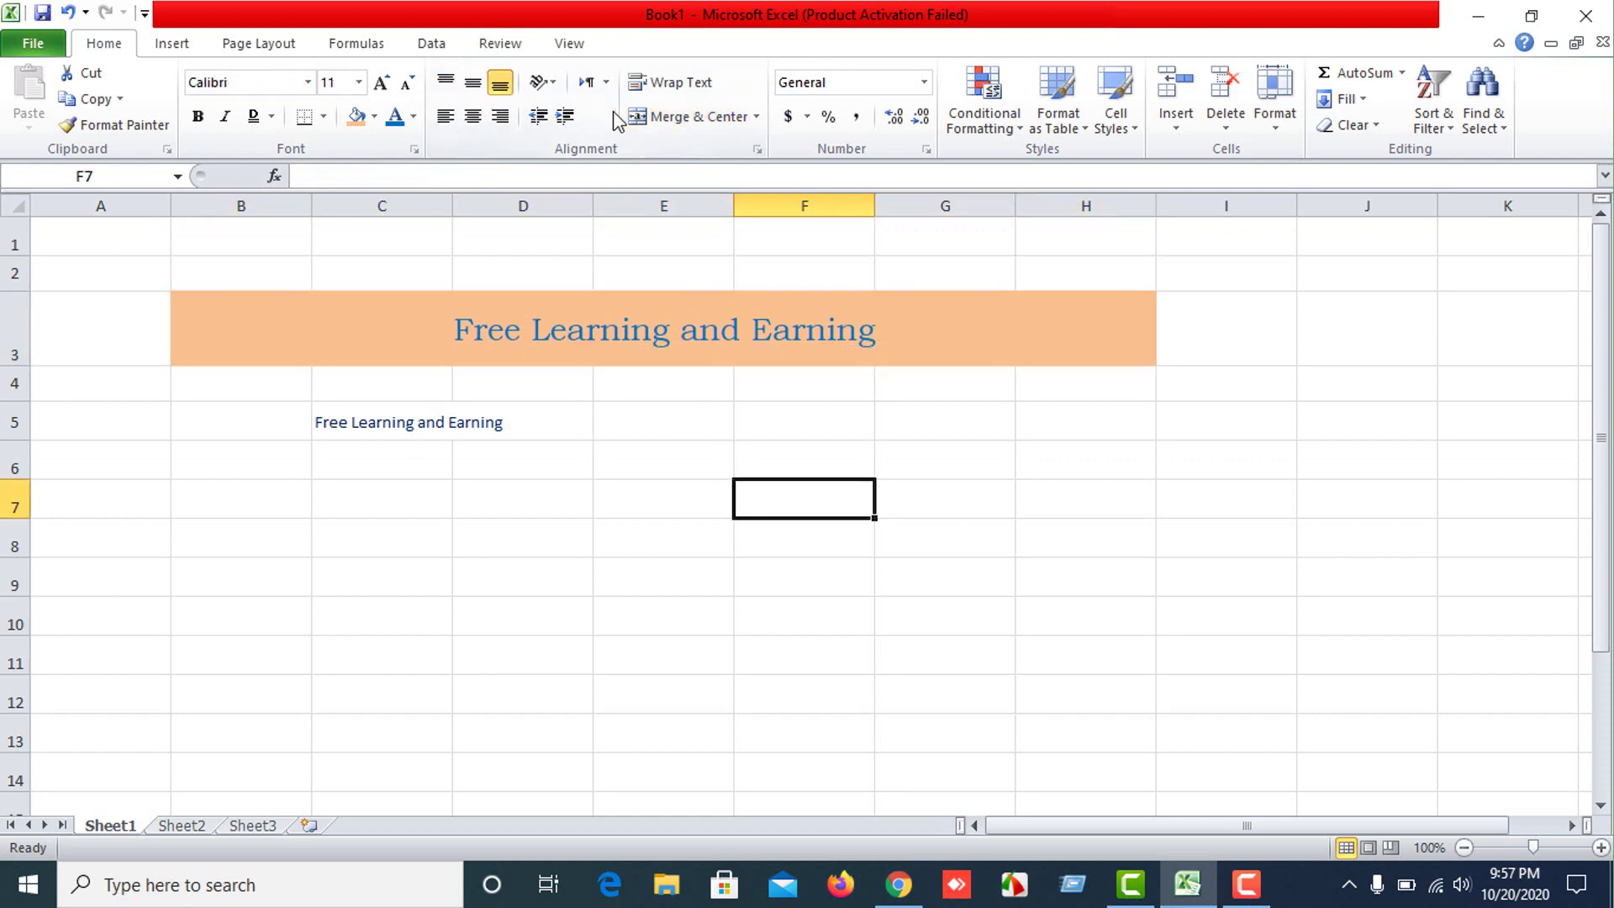
Angle the title counterclockwise and make row 3 taller to fit it.
{"action": "left_click", "coordinate": [542, 82]}
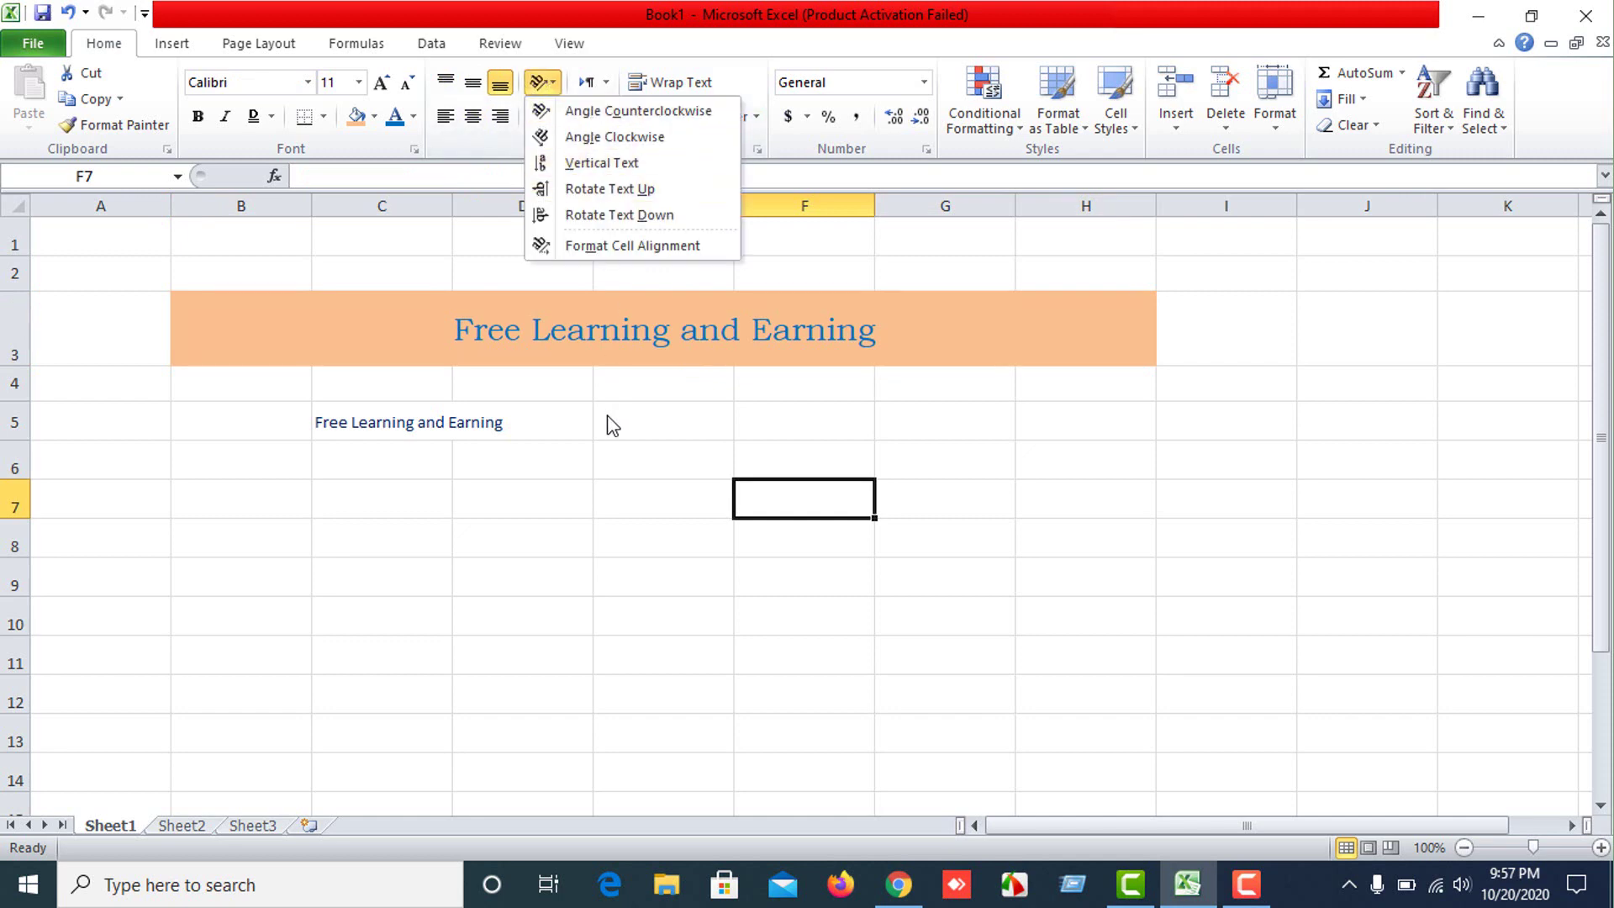
{"action": "left_click", "coordinate": [476, 335]}
{"action": "left_click", "coordinate": [476, 335]}
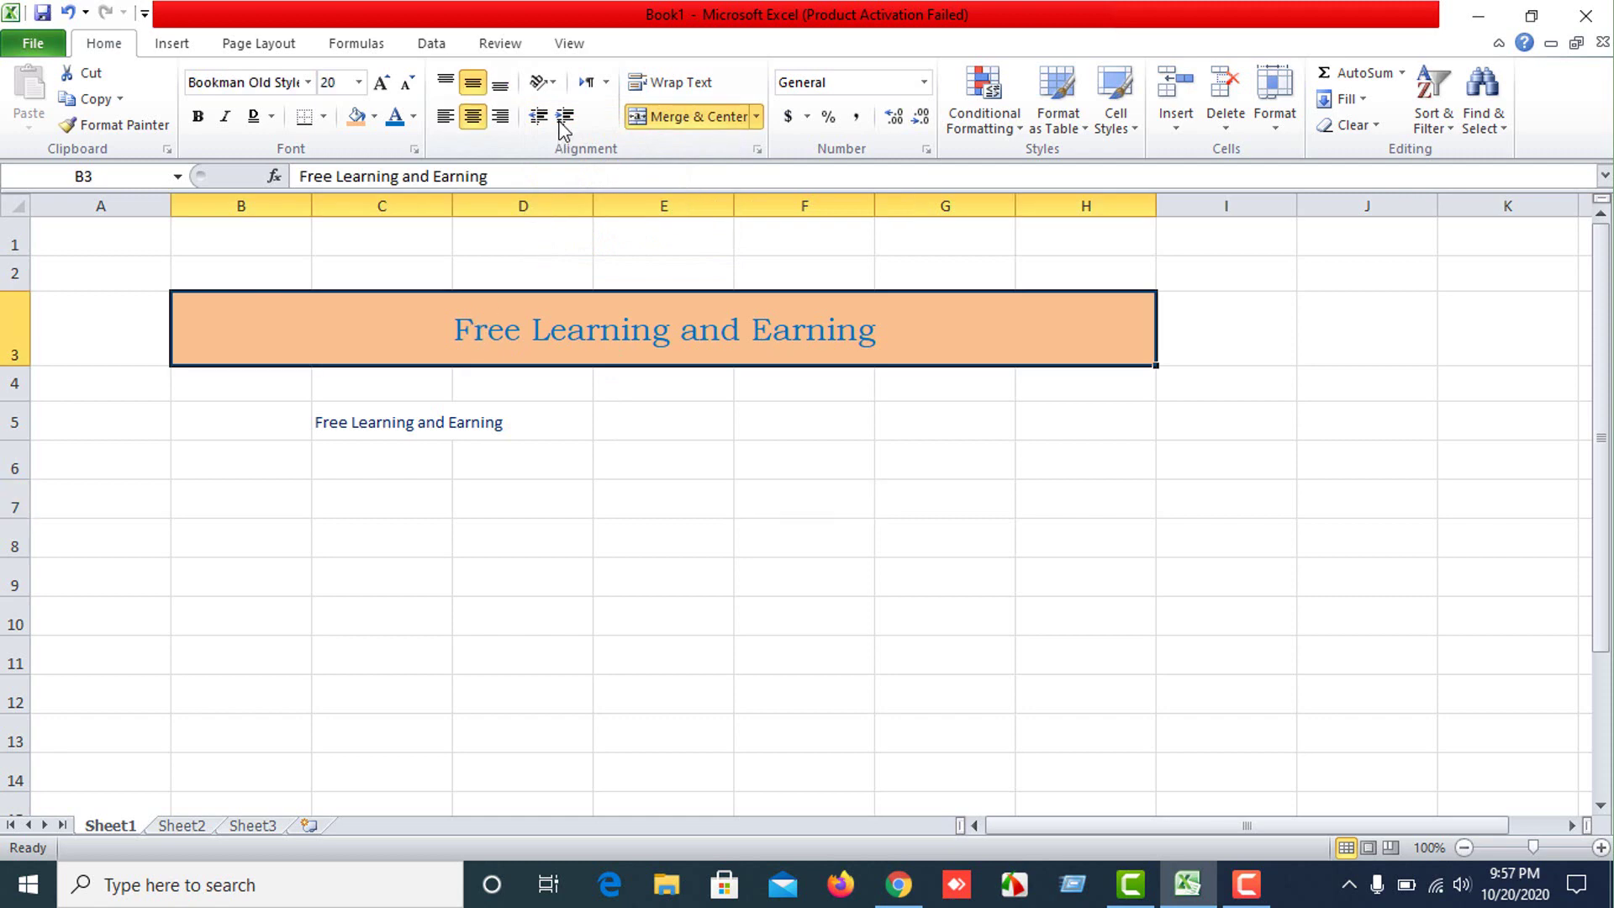
{"action": "left_click", "coordinate": [542, 82]}
{"action": "left_click", "coordinate": [575, 122]}
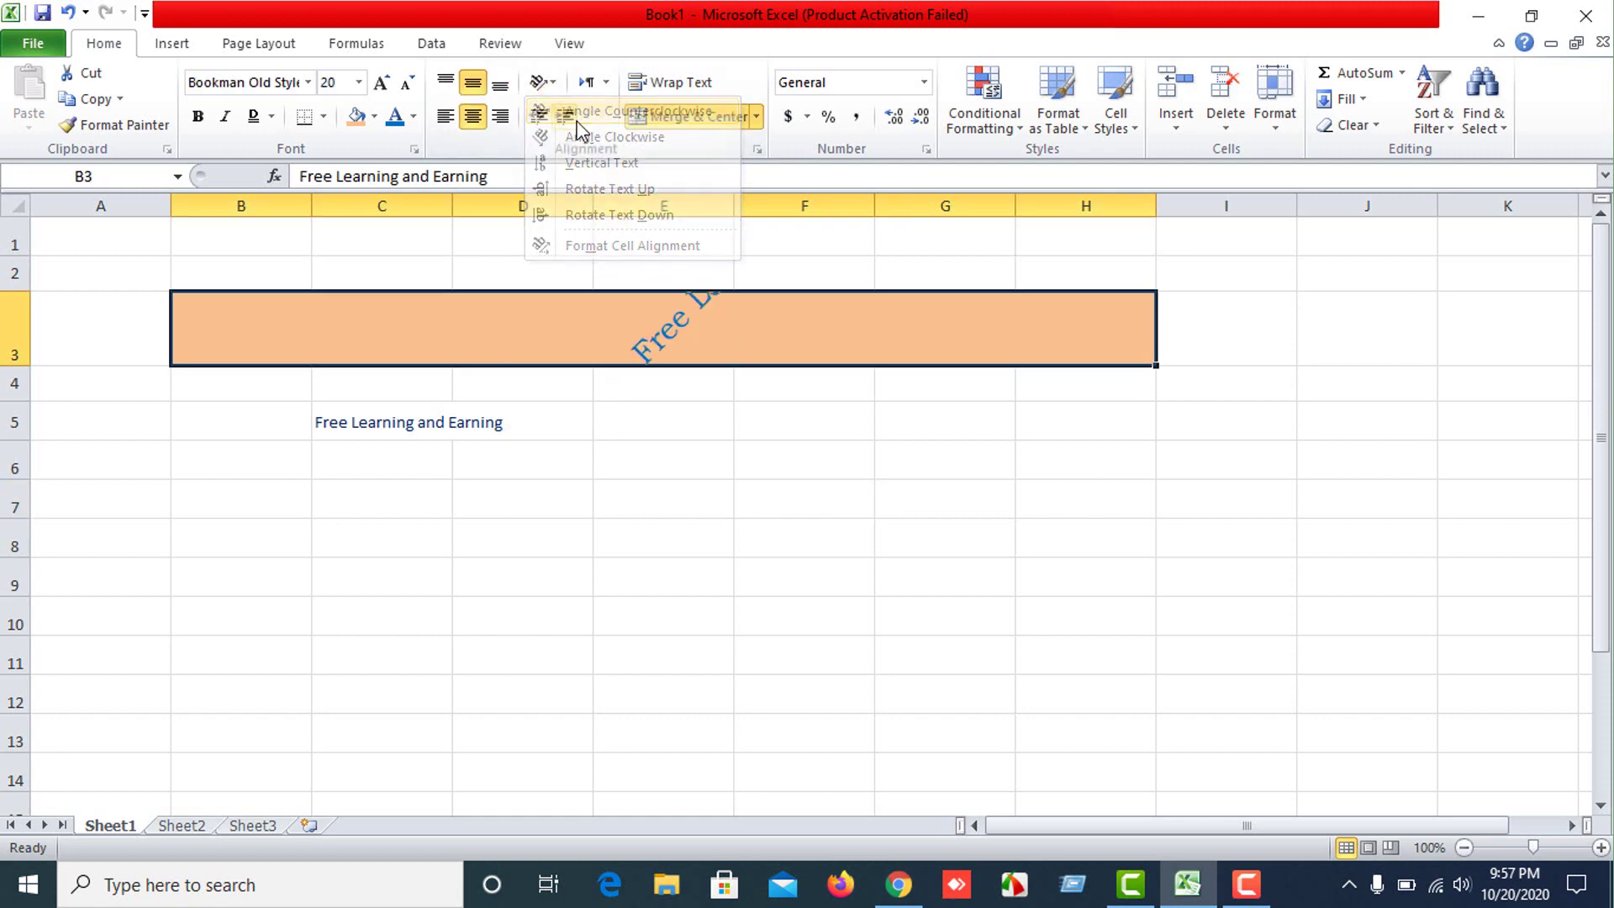
{"action": "left_click", "coordinate": [633, 457]}
{"action": "left_click", "coordinate": [34, 363]}
{"action": "left_click_drag", "start_coordinate": [14, 363], "coordinate": [15, 591]}
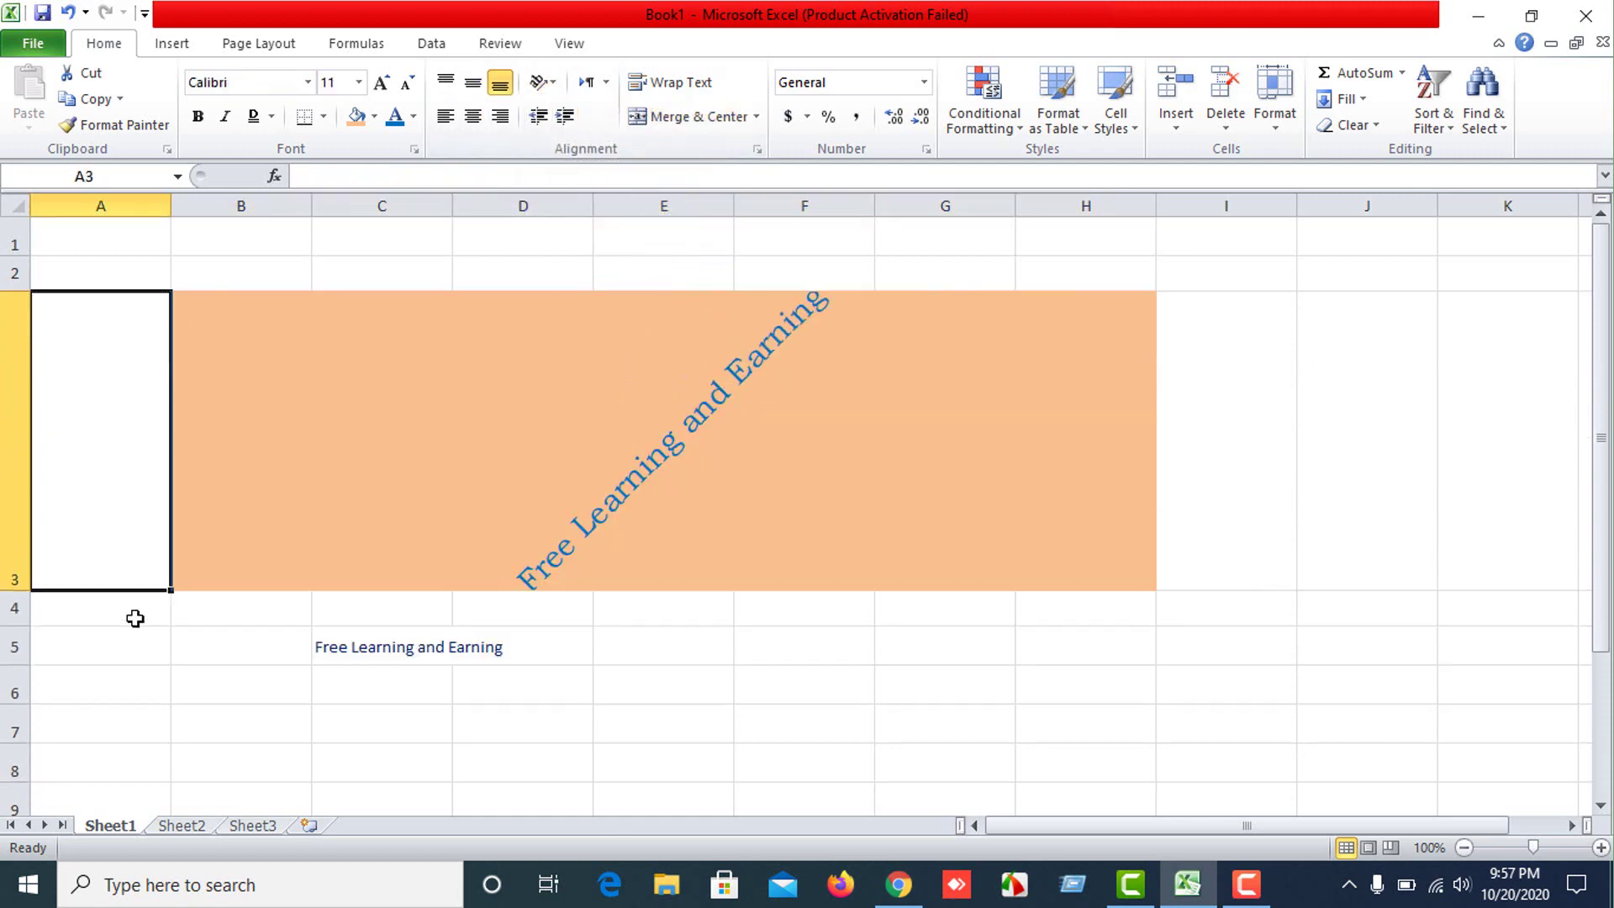
{"action": "left_click", "coordinate": [584, 477]}
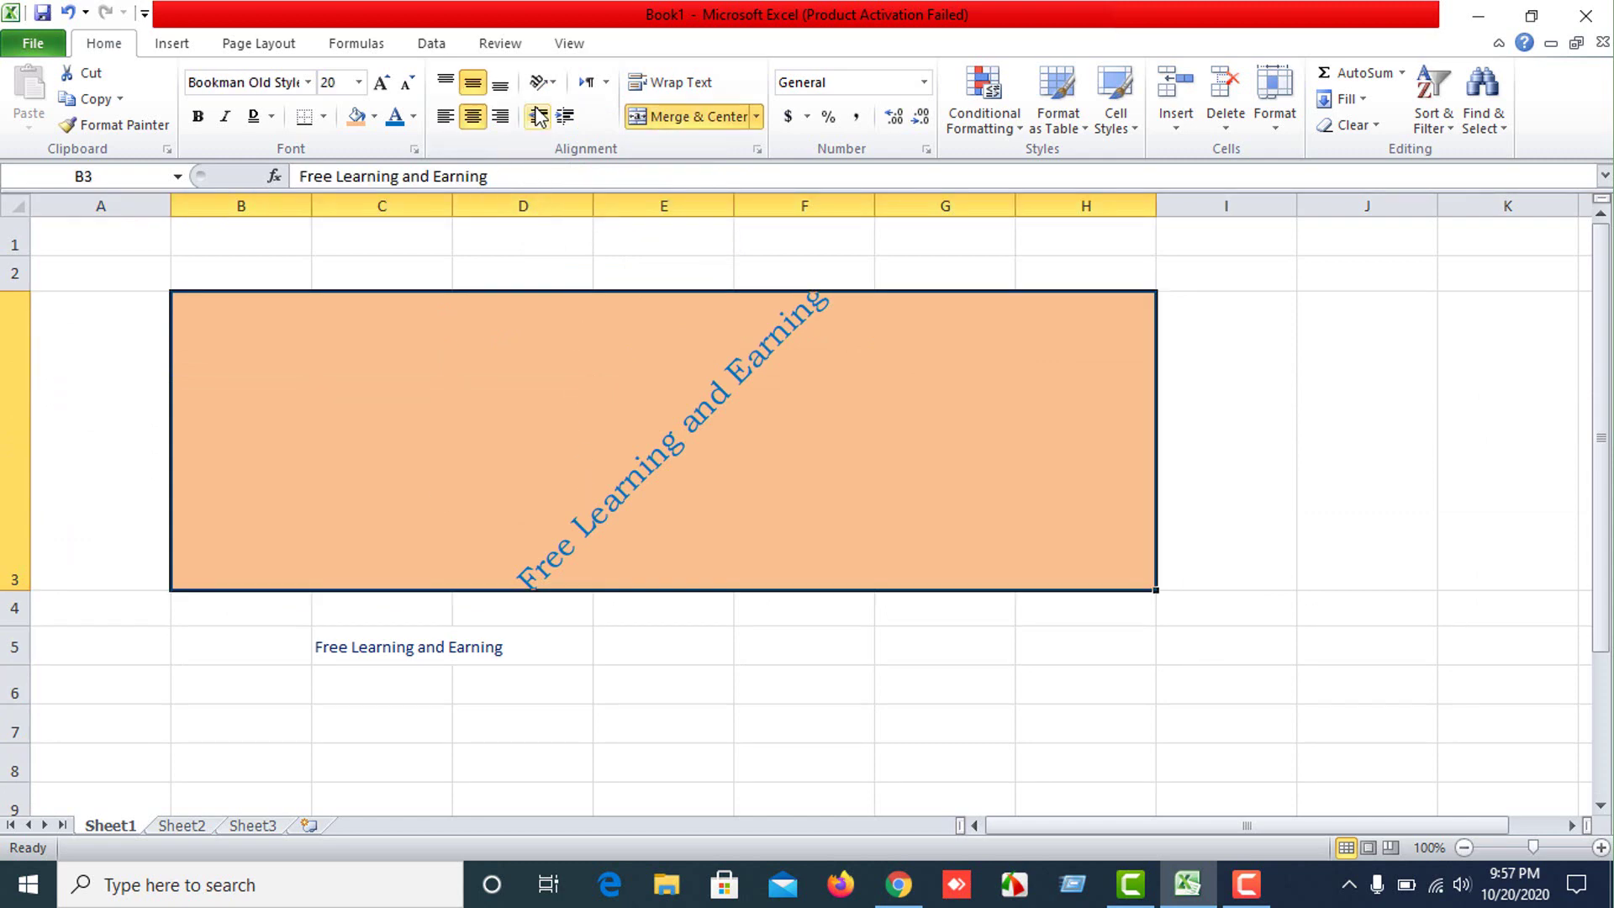
Try Angle Clockwise, Vertical Text, Rotate Text Up and Rotate Text Down on the title.
{"action": "left_click", "coordinate": [546, 83]}
{"action": "left_click", "coordinate": [540, 134]}
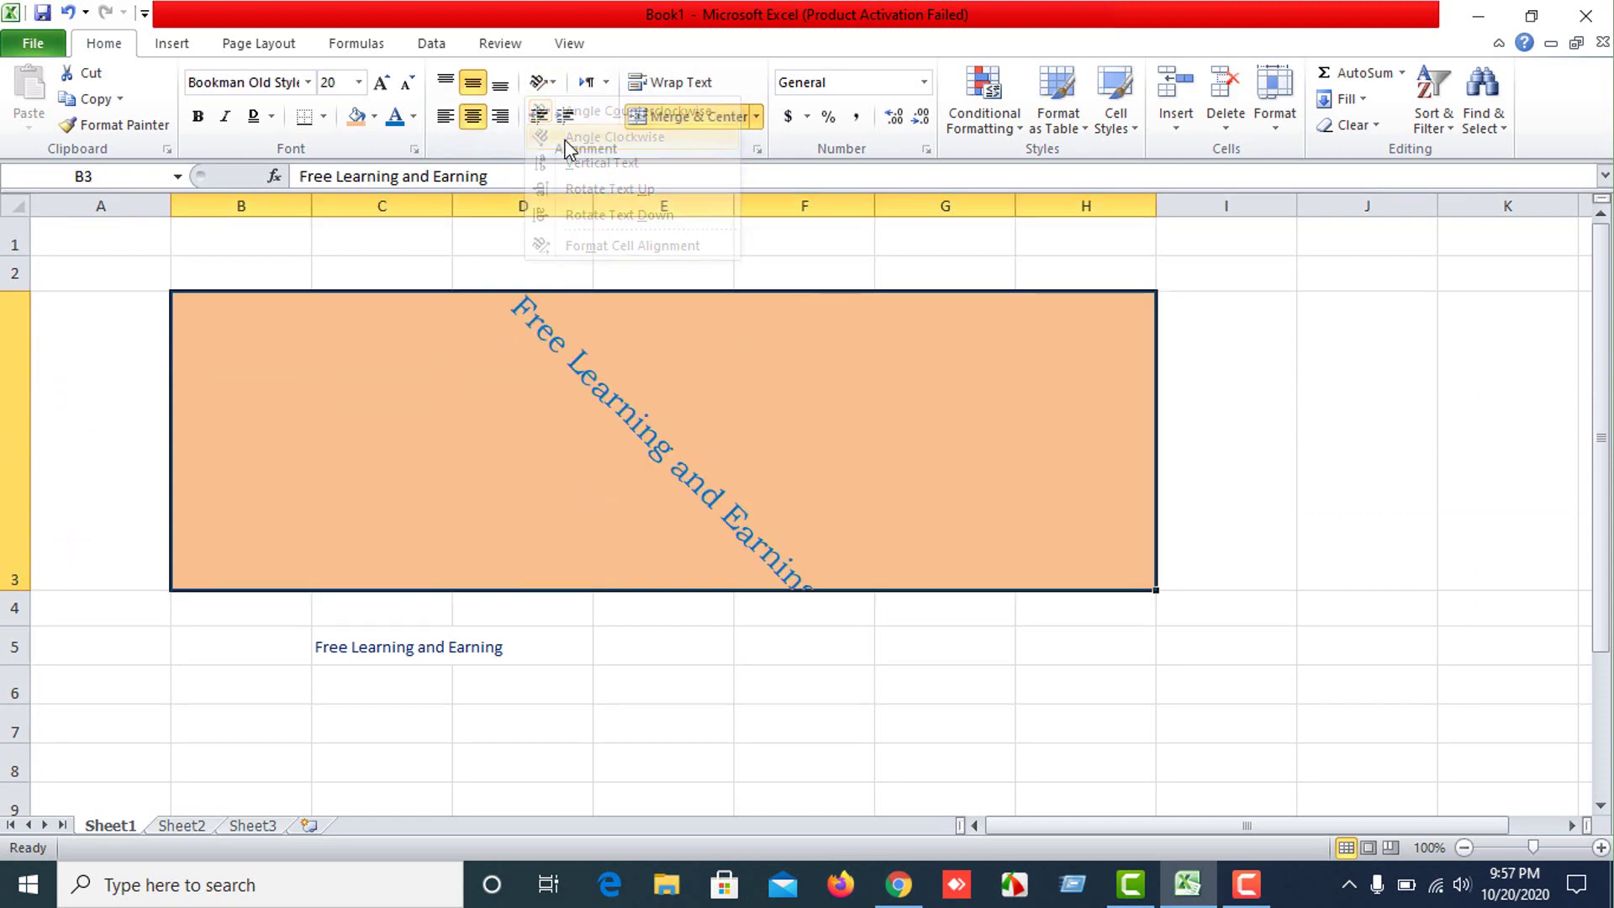
{"action": "left_click", "coordinate": [554, 84]}
{"action": "left_click", "coordinate": [559, 159]}
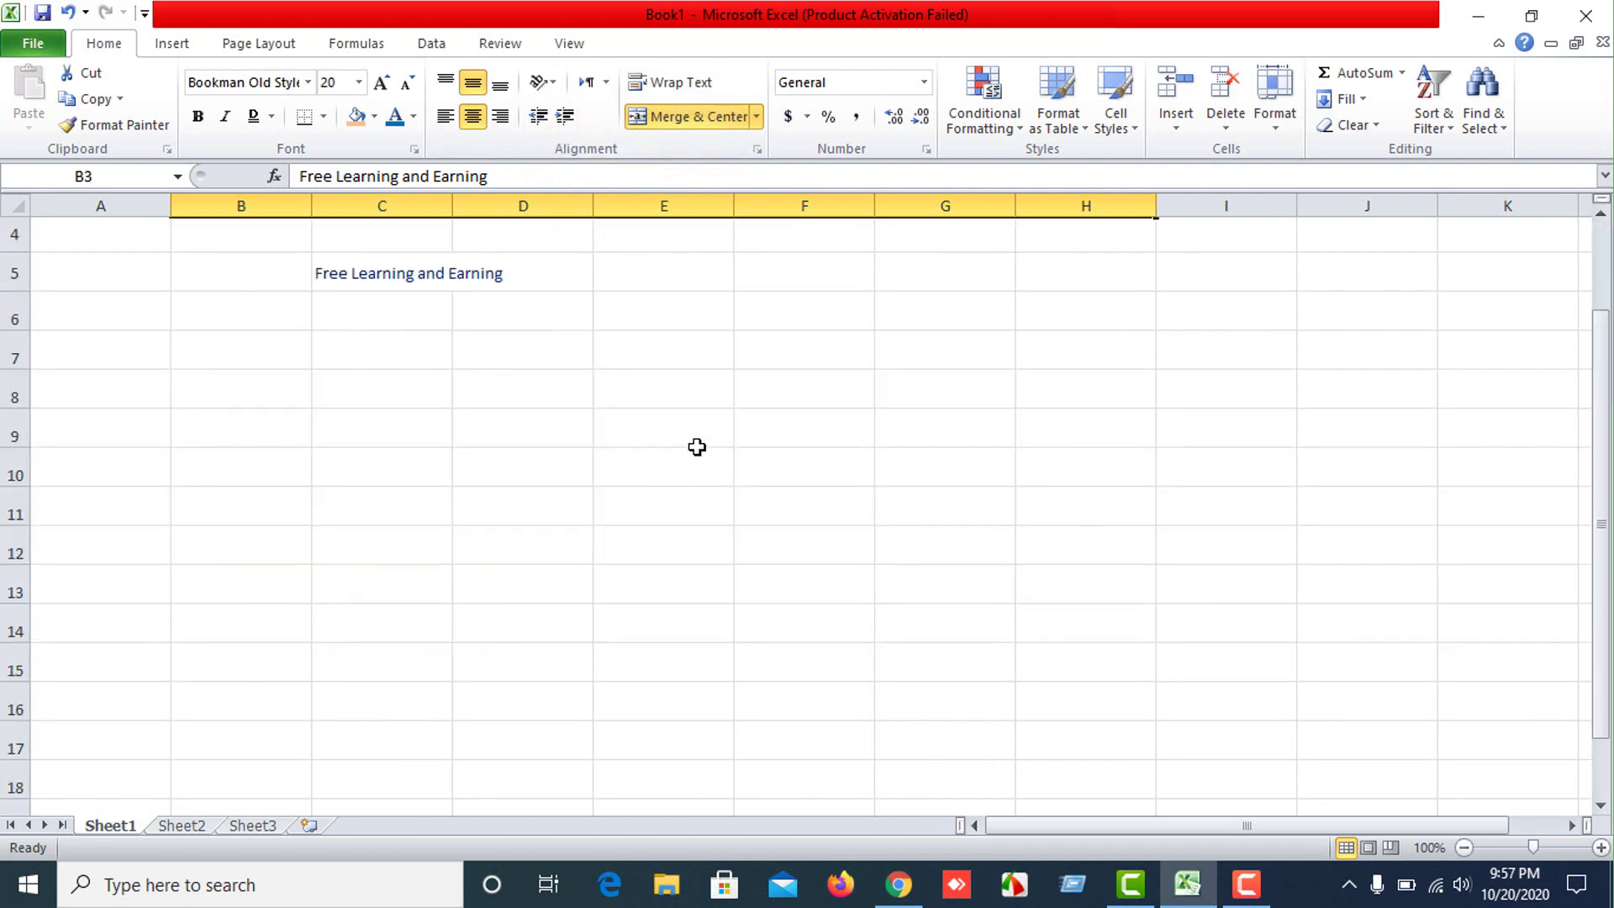
{"action": "left_click", "coordinate": [542, 81]}
{"action": "left_click", "coordinate": [597, 196]}
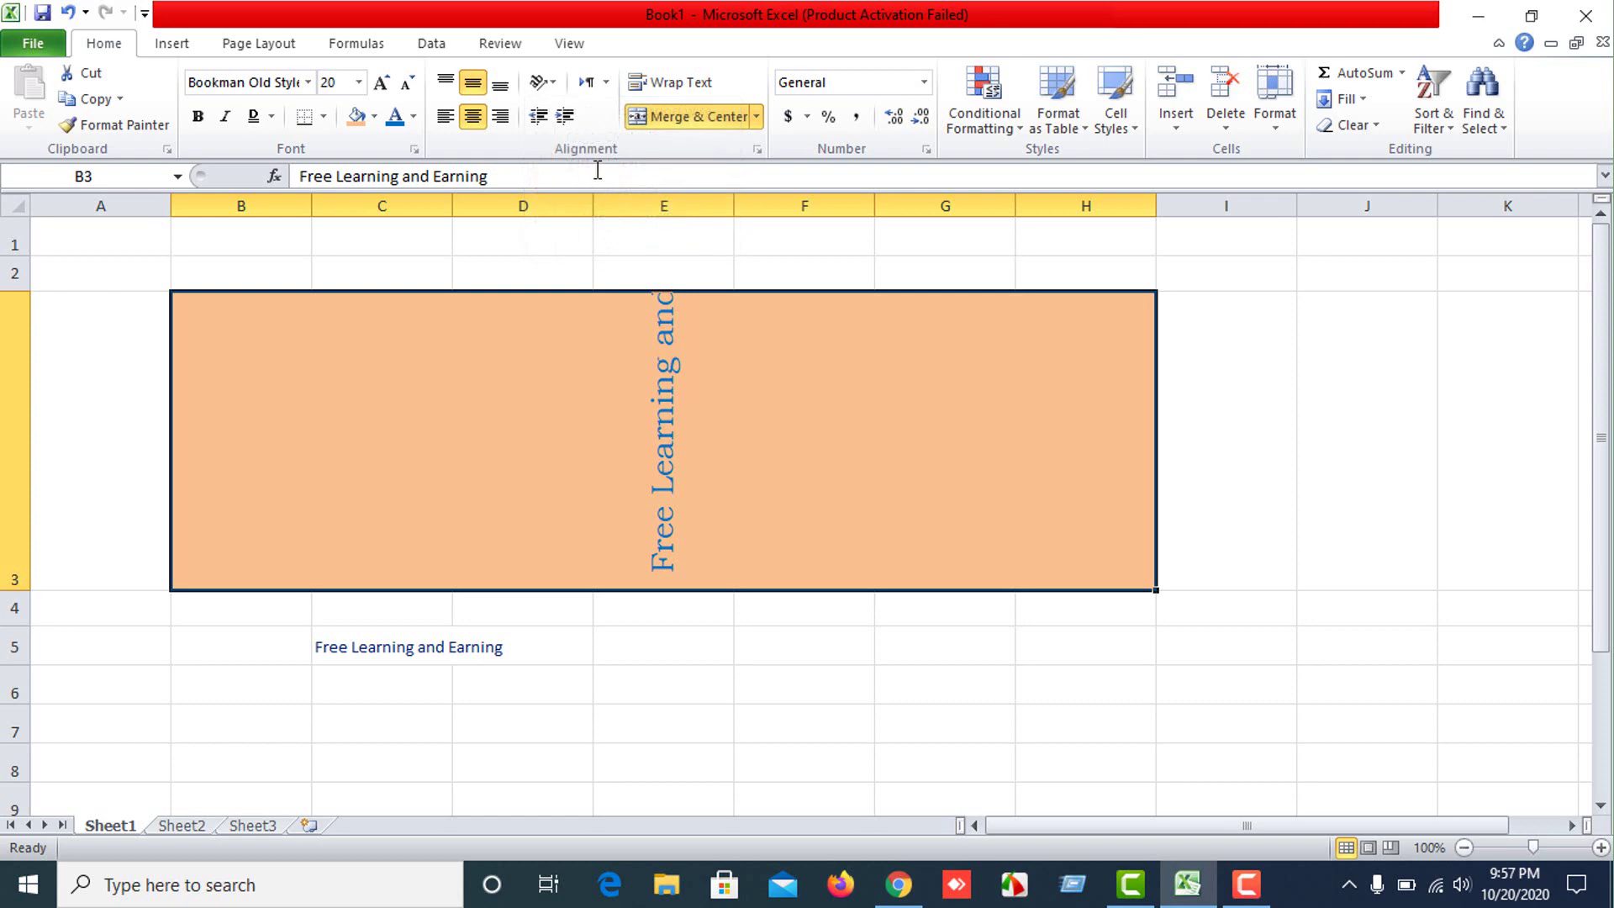
{"action": "left_click", "coordinate": [542, 82]}
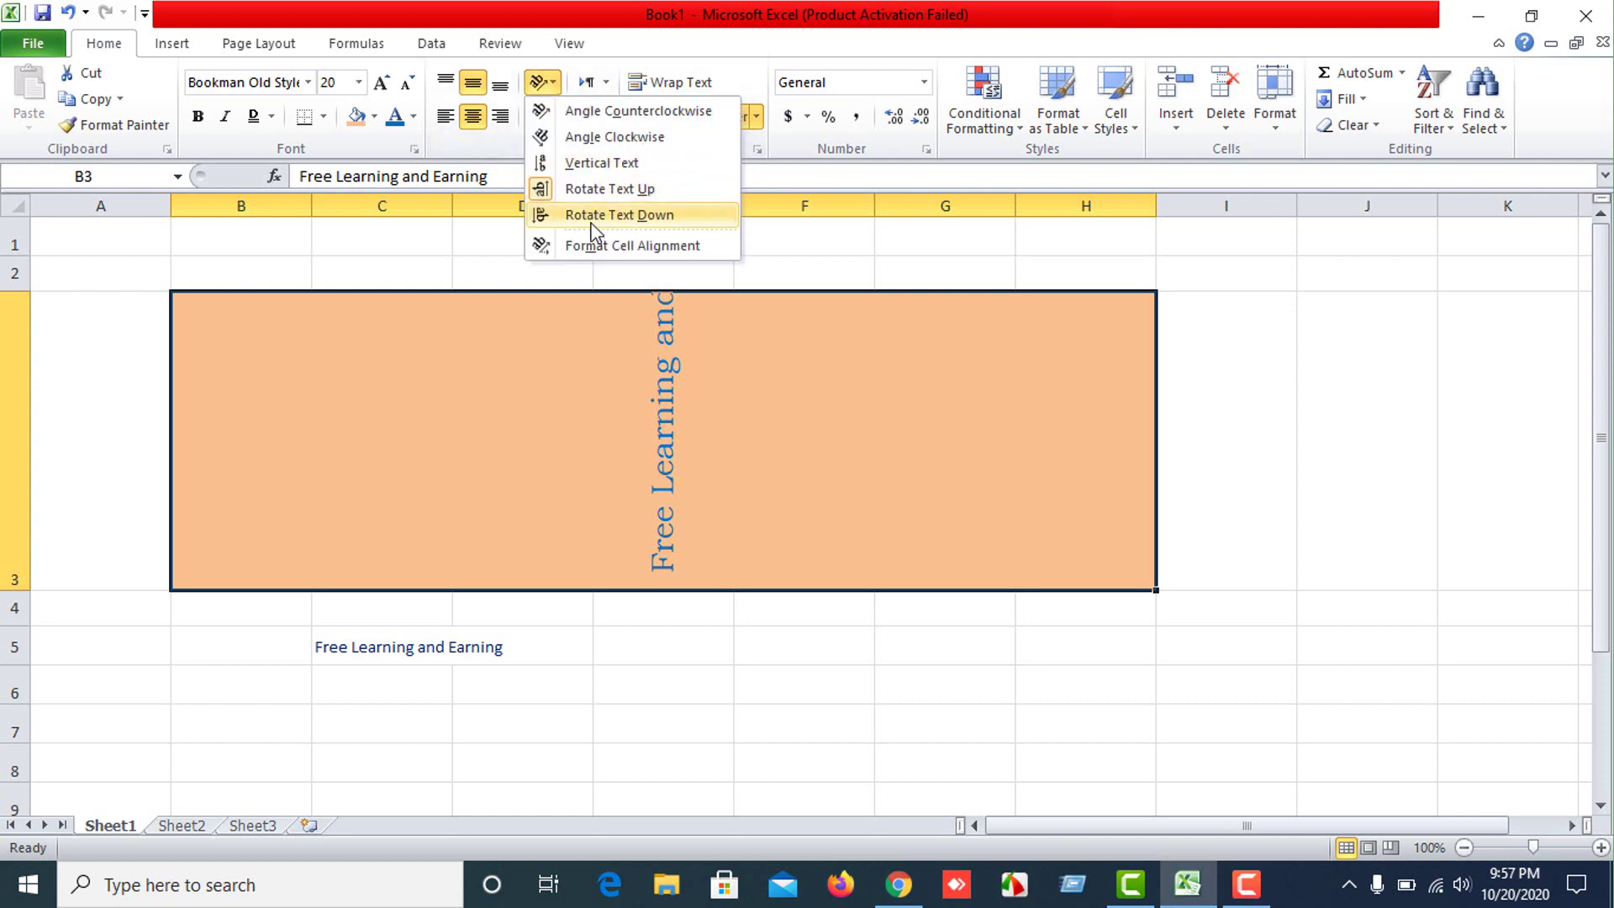
{"action": "left_click", "coordinate": [595, 216]}
Return the title to Angle Counterclockwise, then delete its text.
{"action": "left_click", "coordinate": [542, 82]}
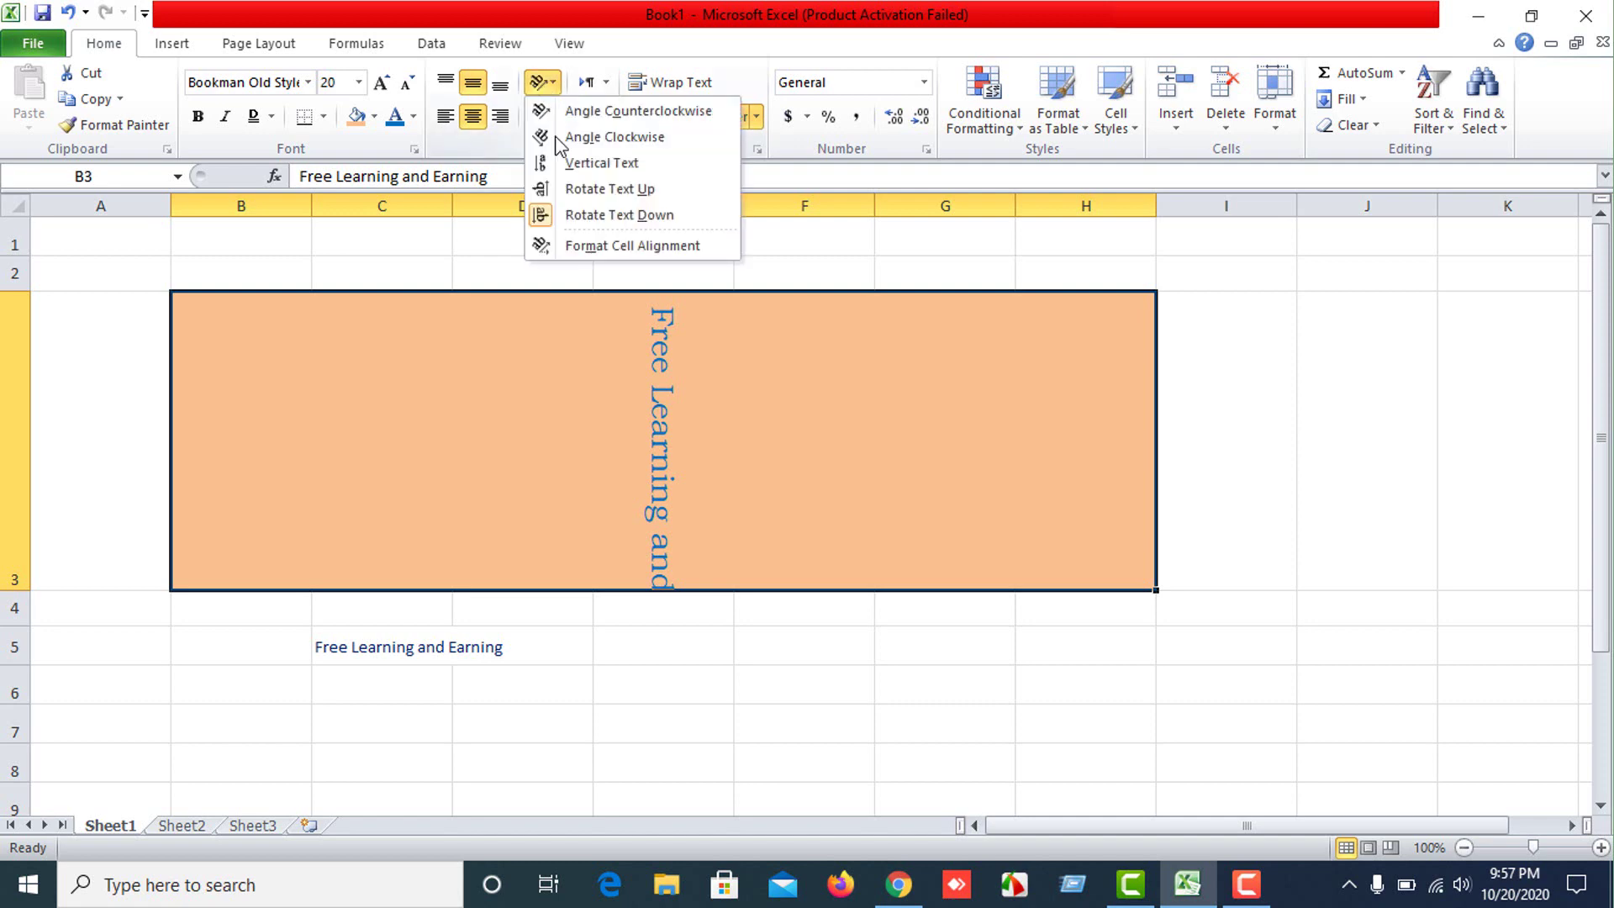
{"action": "left_click", "coordinate": [578, 110]}
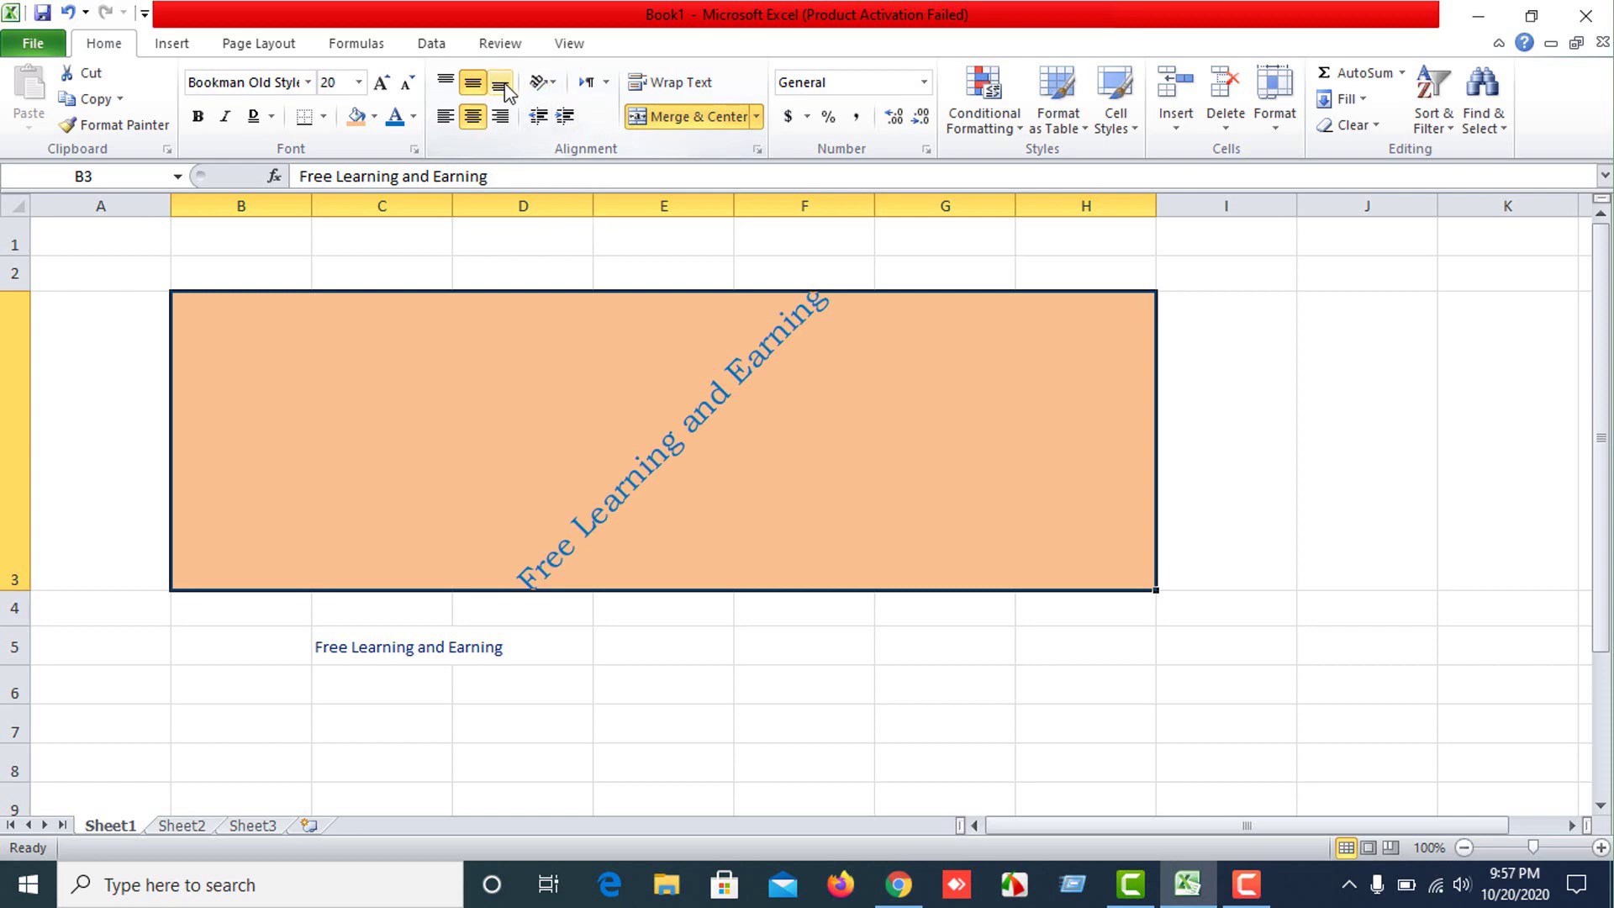
{"action": "left_click", "coordinate": [542, 84]}
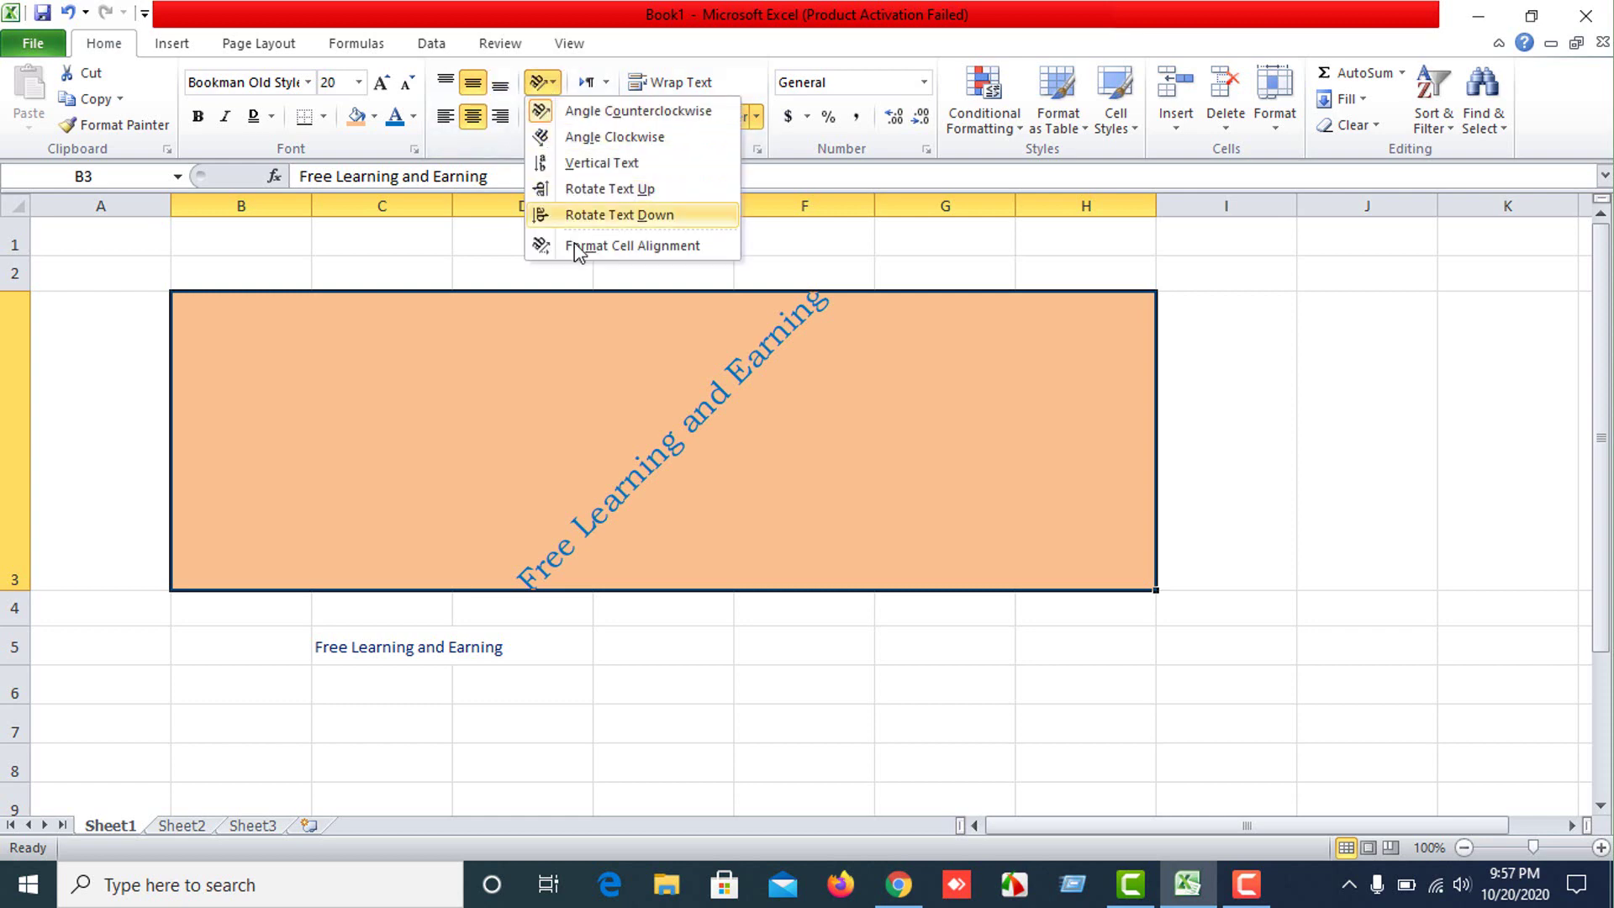
{"action": "left_click", "coordinate": [517, 380]}
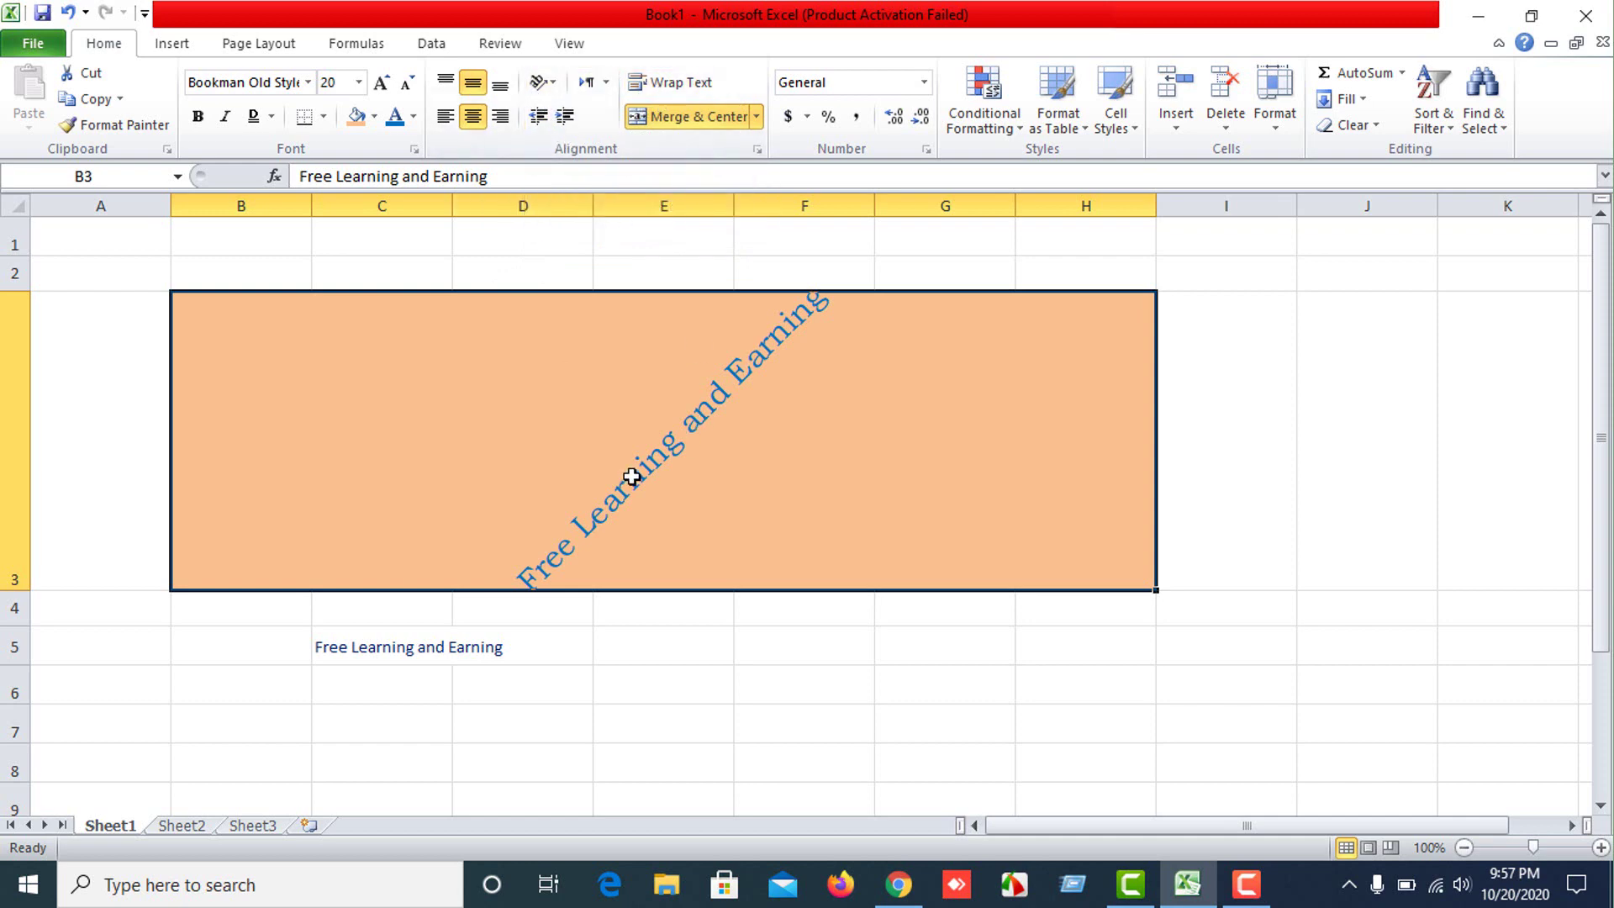
{"action": "key", "text": "Delete"}
{"action": "scroll", "coordinate": [535, 553], "scroll_direction": "down", "scroll_amount": 6}
Widen column C slightly.
{"action": "scroll", "coordinate": [435, 635], "scroll_direction": "up", "scroll_amount": 5}
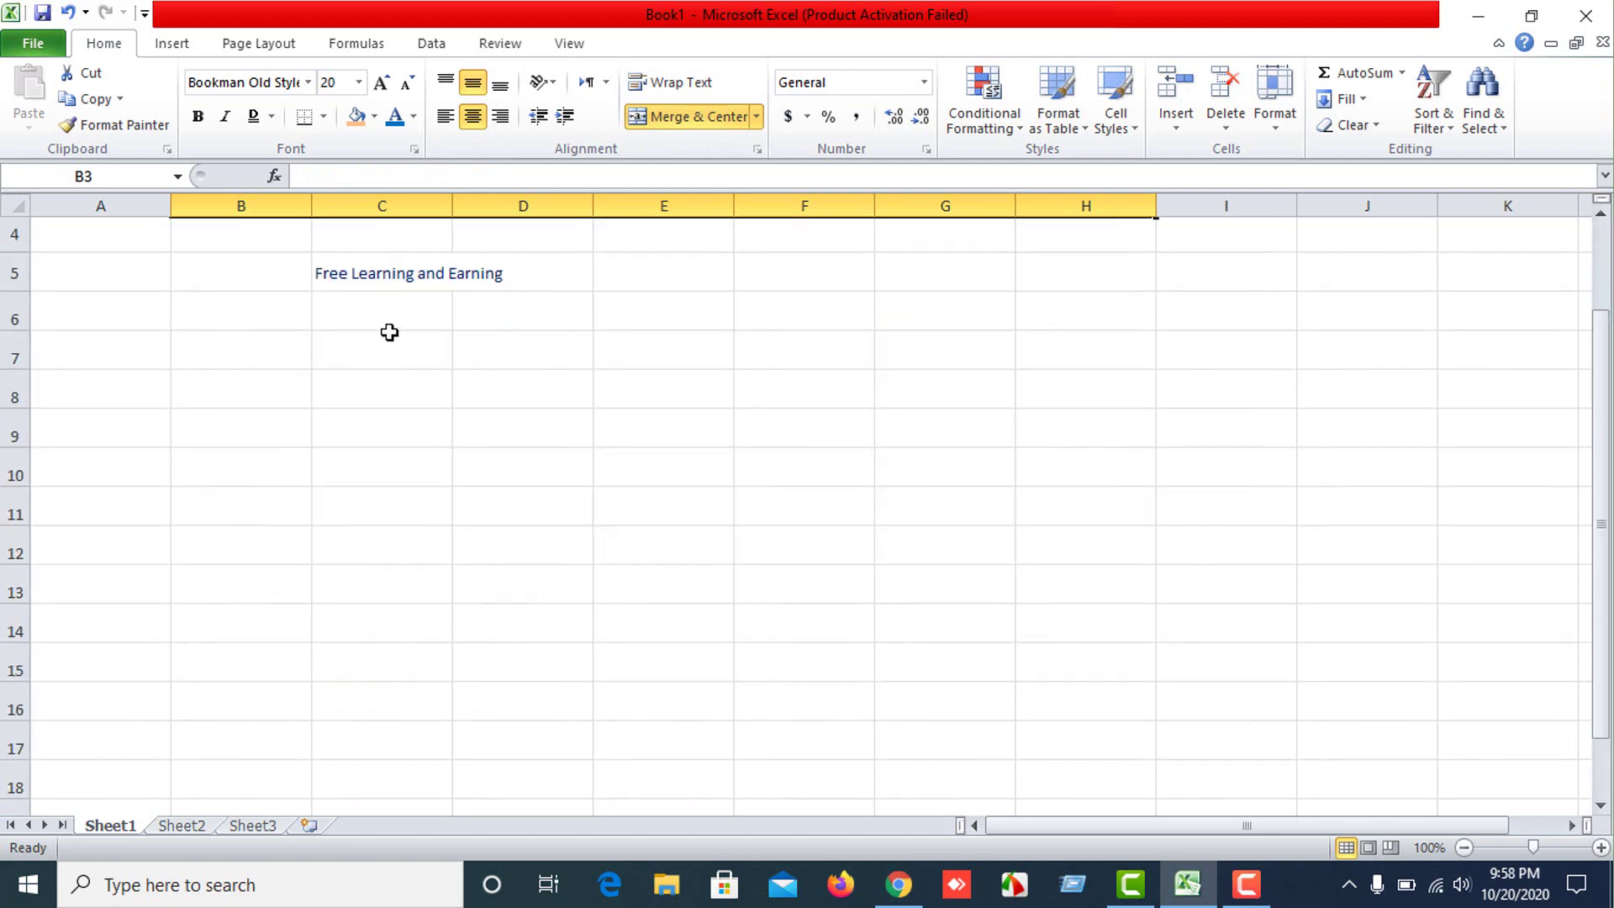
{"action": "left_click", "coordinate": [357, 273]}
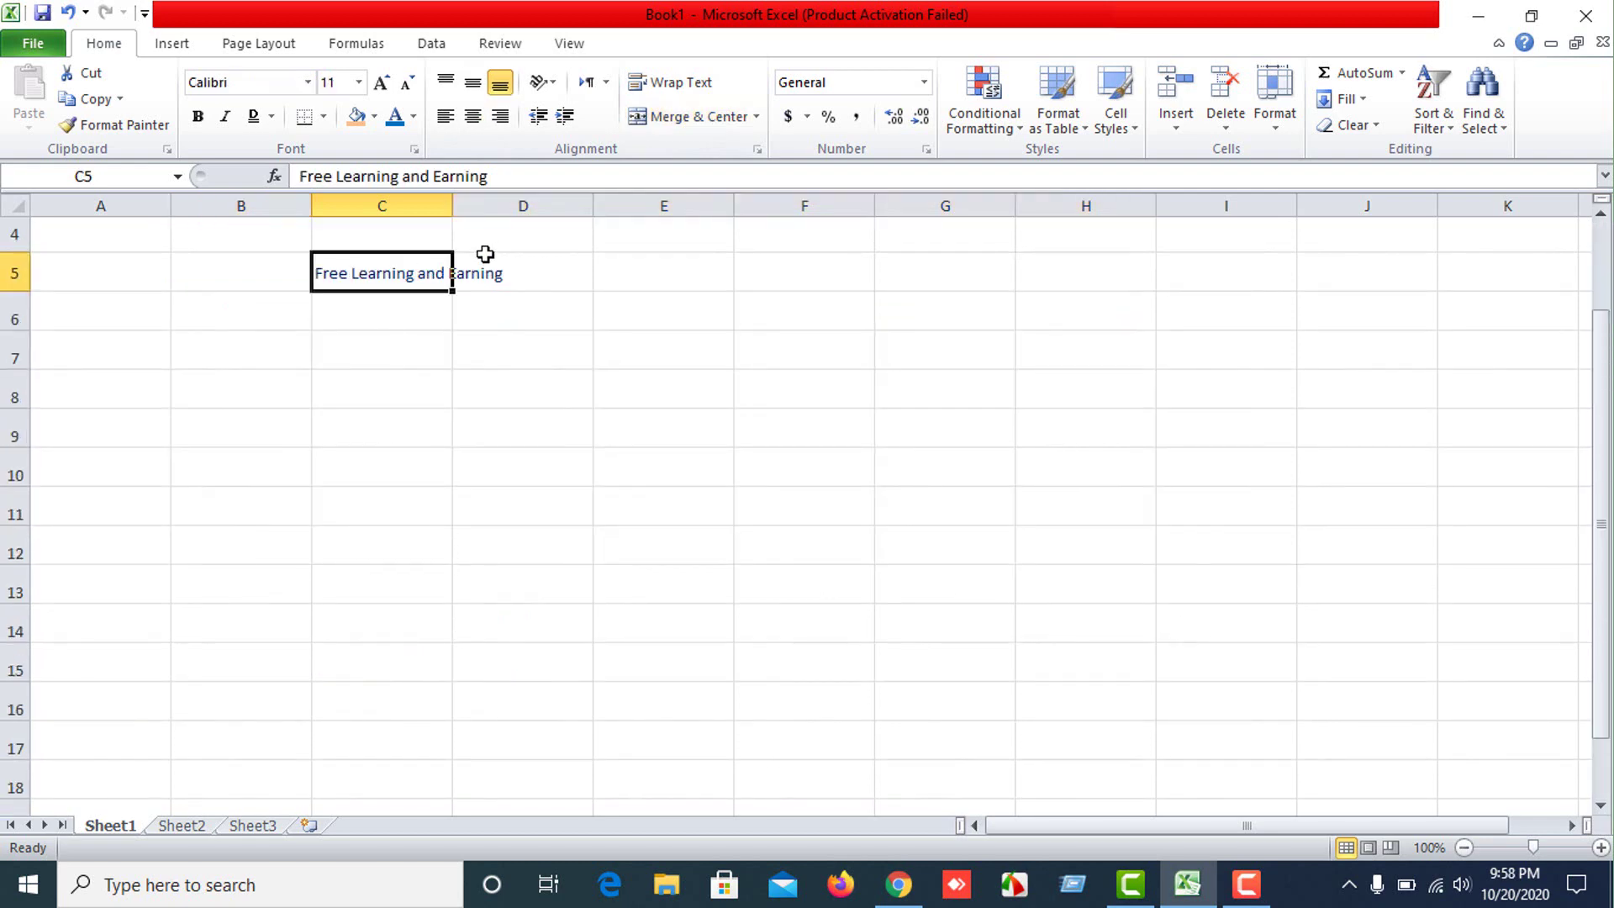
{"action": "left_click", "coordinate": [522, 275]}
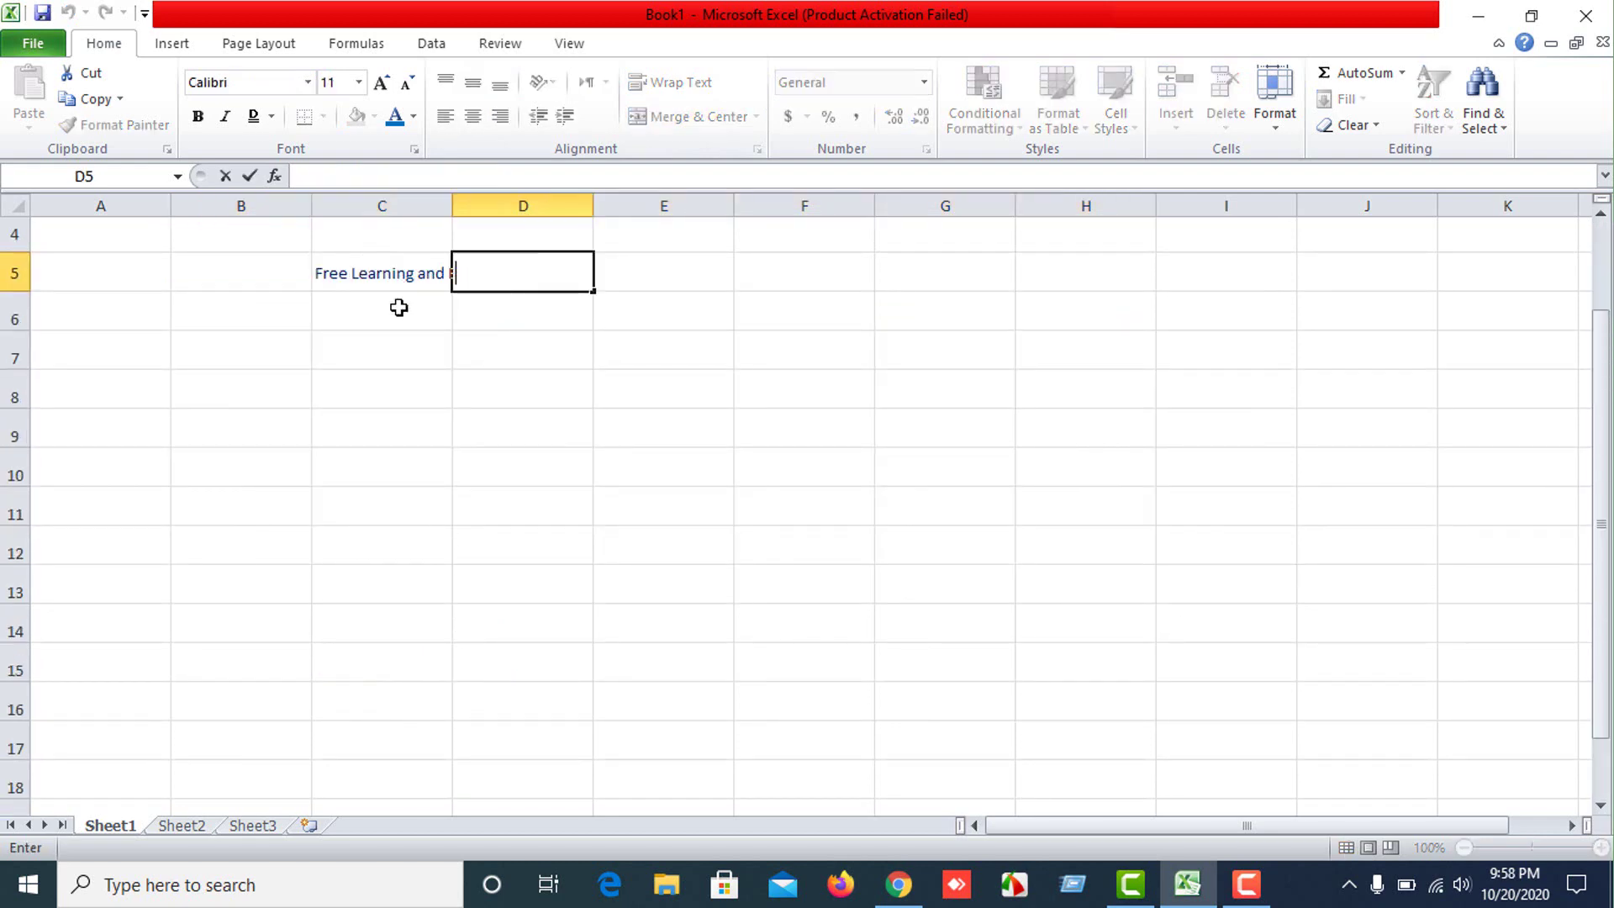
{"action": "left_click", "coordinate": [382, 387]}
{"action": "left_click", "coordinate": [395, 278]}
{"action": "left_click_drag", "start_coordinate": [452, 206], "coordinate": [498, 206]}
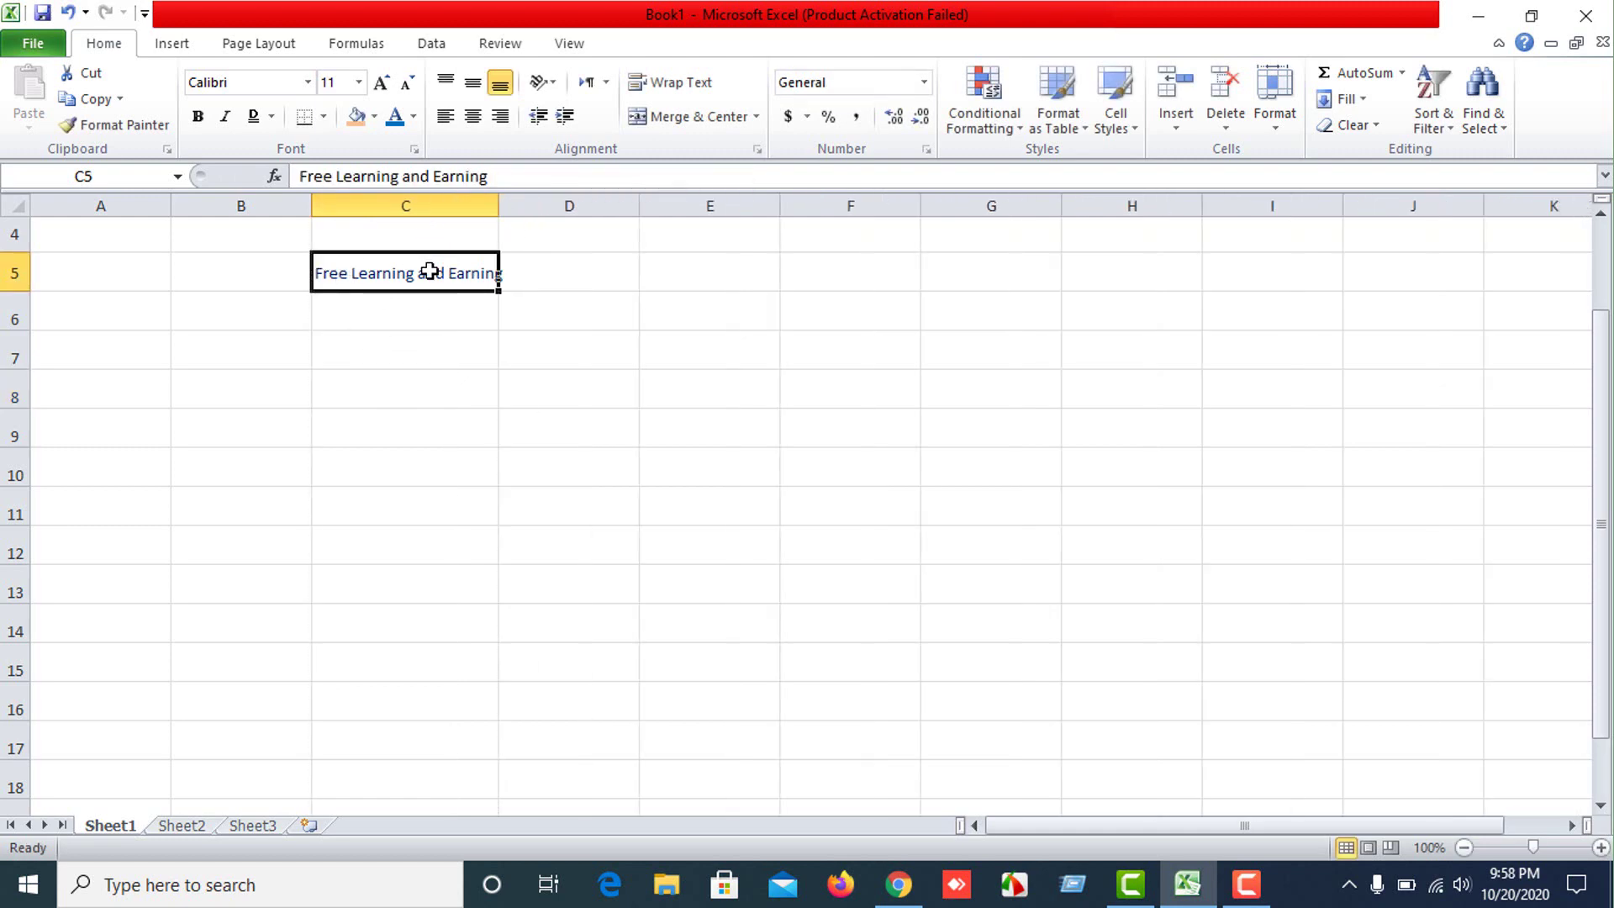
Append a long string of filler characters to the C5 text so it overflows into D5 and E5.
{"action": "double_click", "coordinate": [430, 271]}
{"action": "type", "text": "v"}
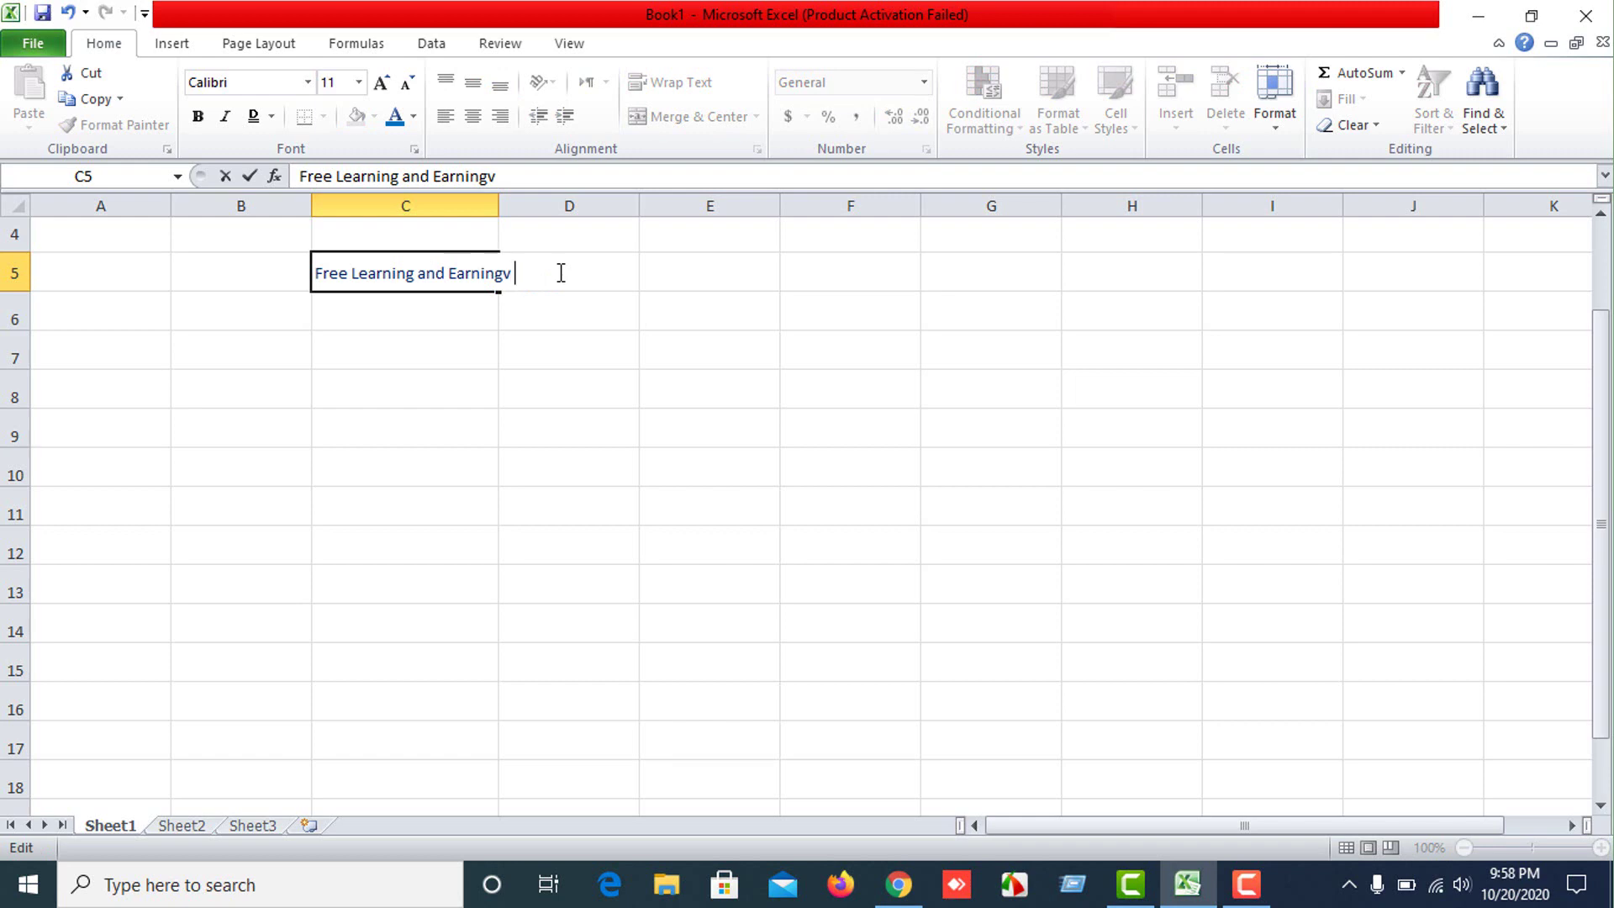
{"action": "type", "text": " lsjf;ljal;fdjl;ajfl;ja;fjajkf;lajf;lakj"}
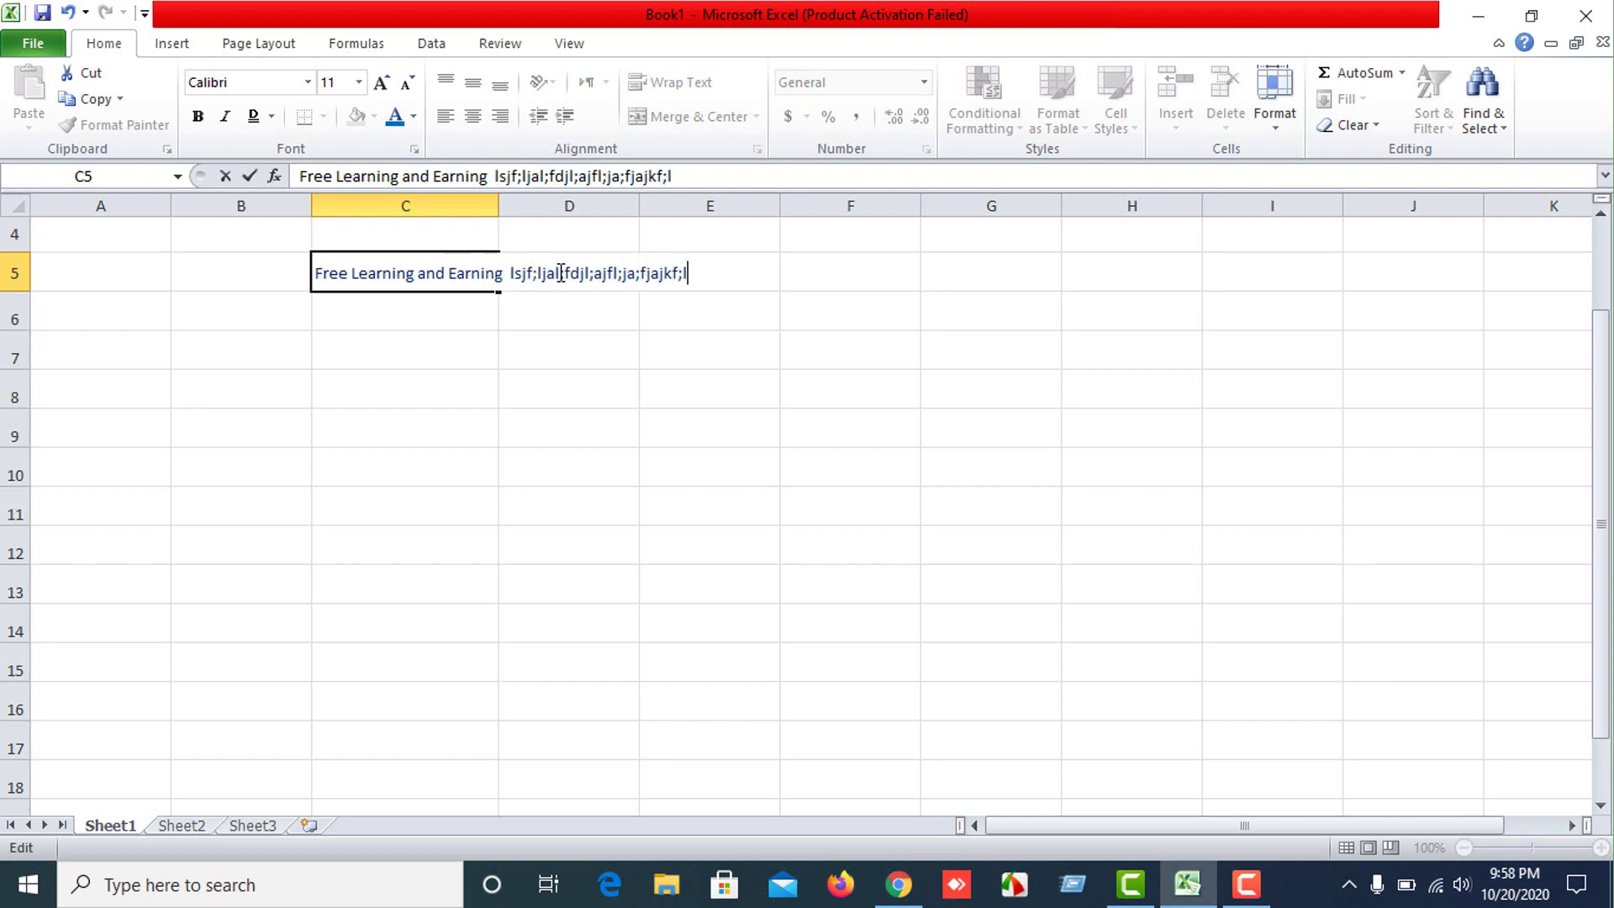
{"action": "key", "text": "Return"}
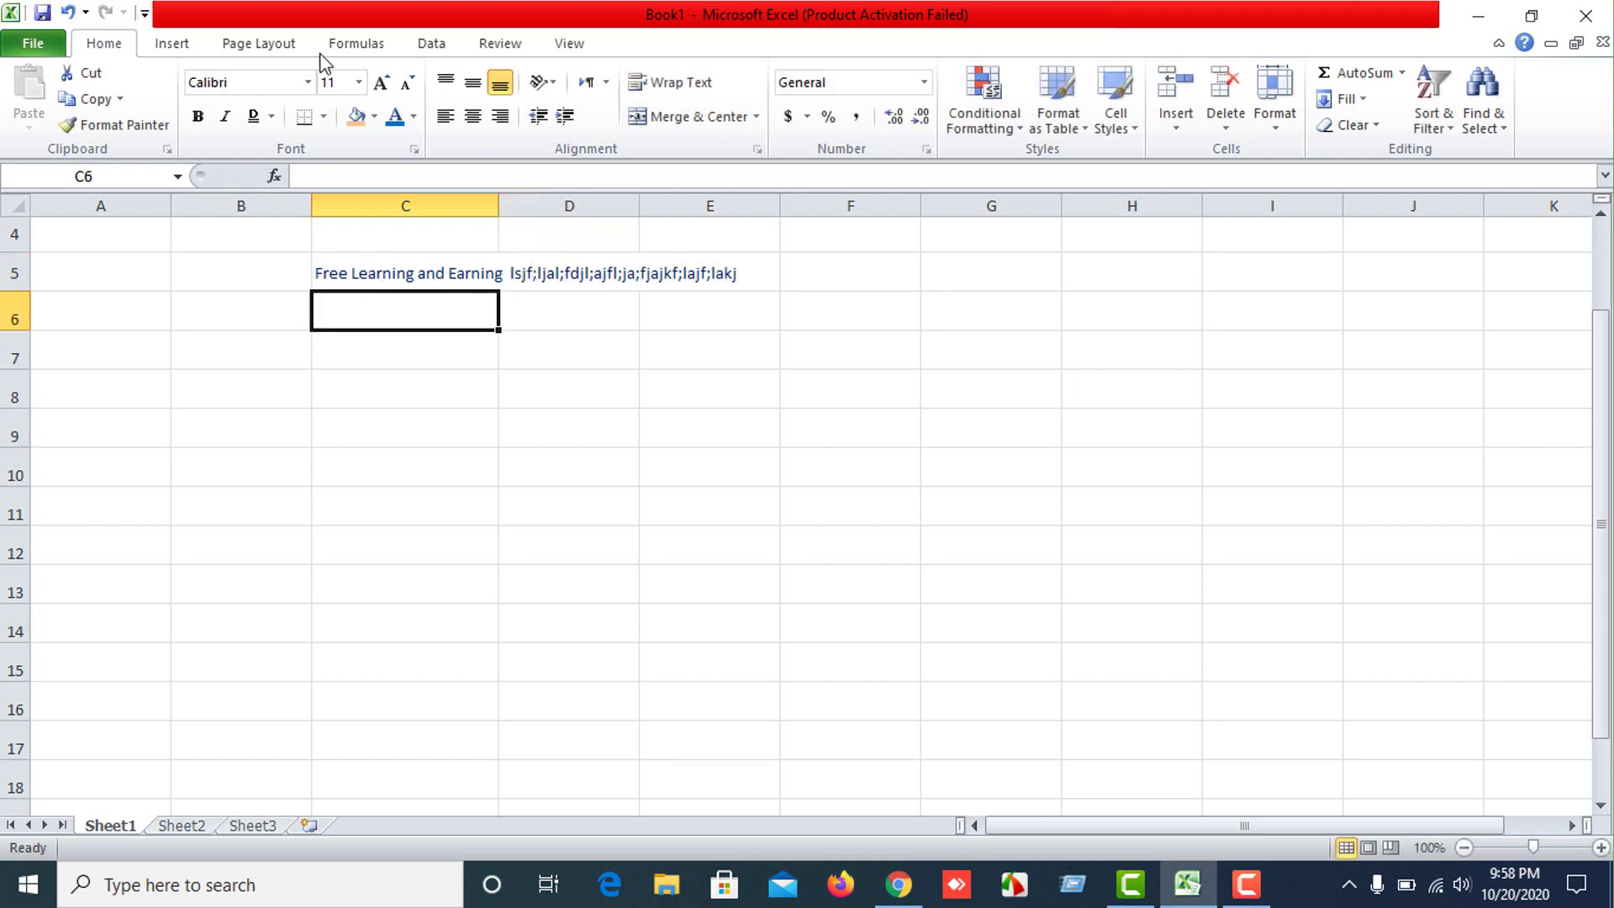
{"action": "left_click", "coordinate": [569, 349]}
{"action": "left_click", "coordinate": [490, 277]}
{"action": "left_click", "coordinate": [538, 271]}
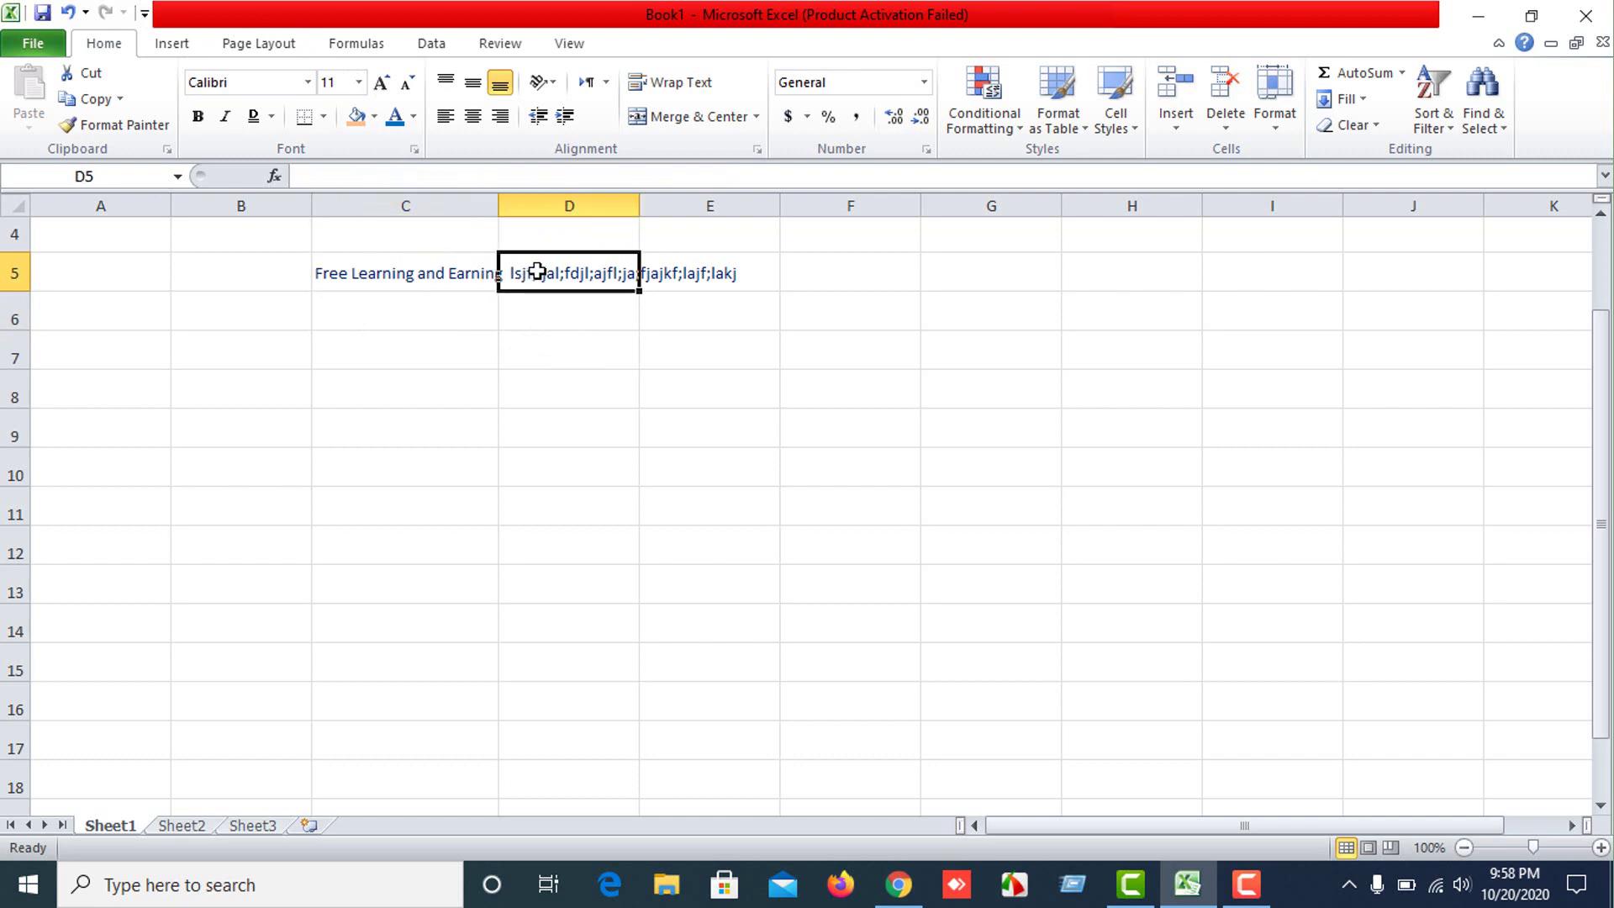
{"action": "left_click", "coordinate": [659, 301]}
{"action": "left_click", "coordinate": [443, 275]}
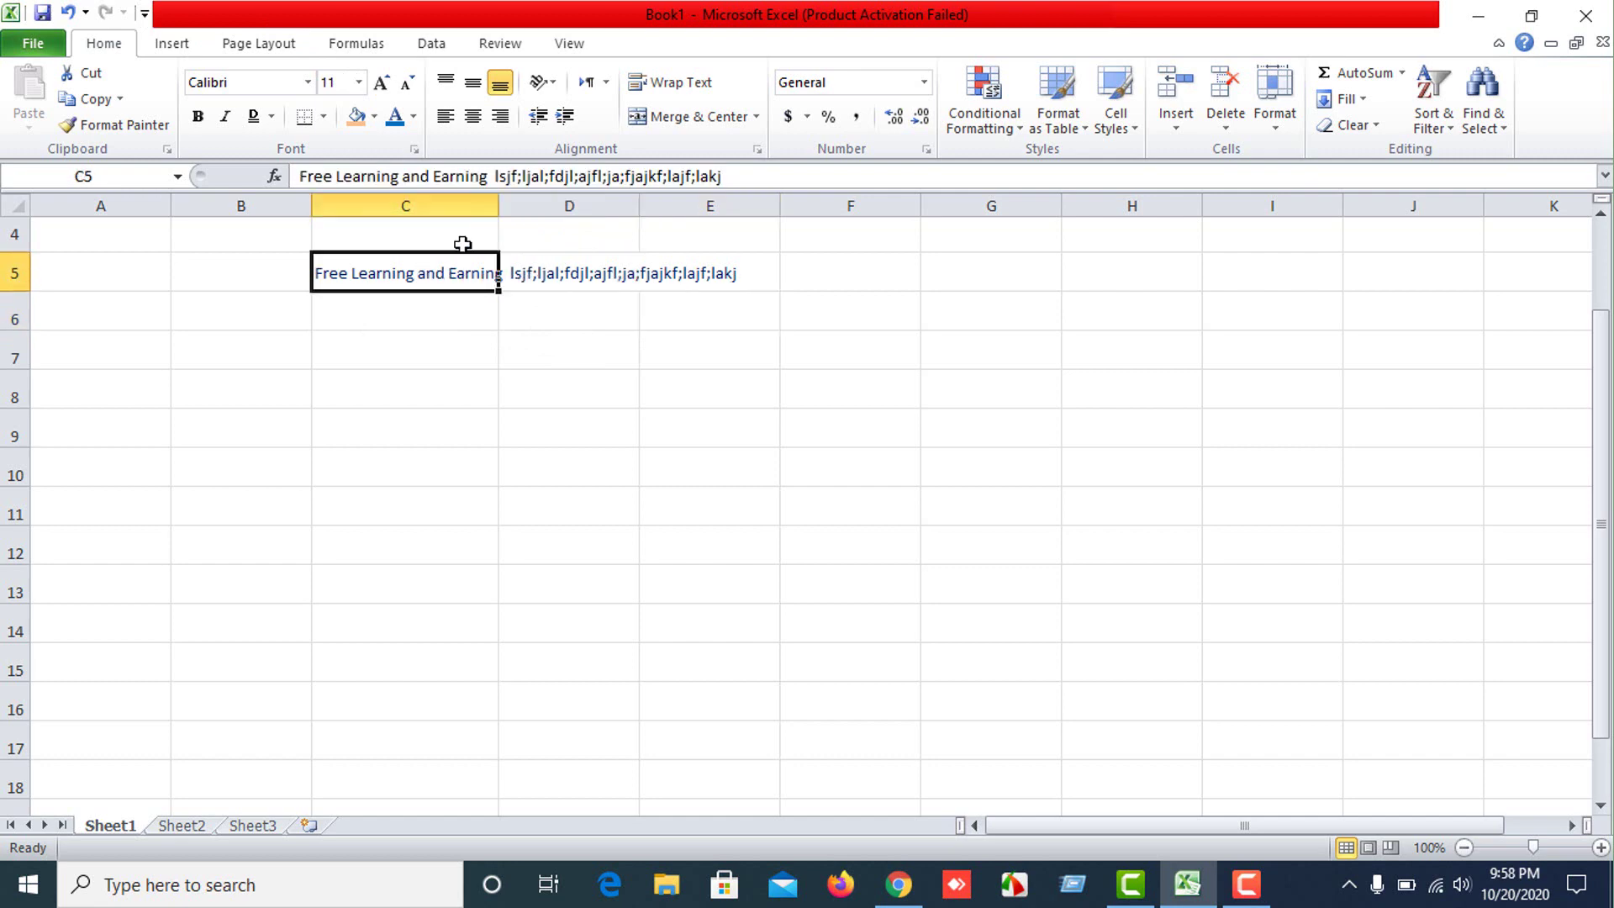
Wrap the C5 text, autofit column C and make row 5 taller.
{"action": "left_click", "coordinate": [684, 84]}
{"action": "left_click", "coordinate": [470, 323]}
{"action": "left_click", "coordinate": [448, 269]}
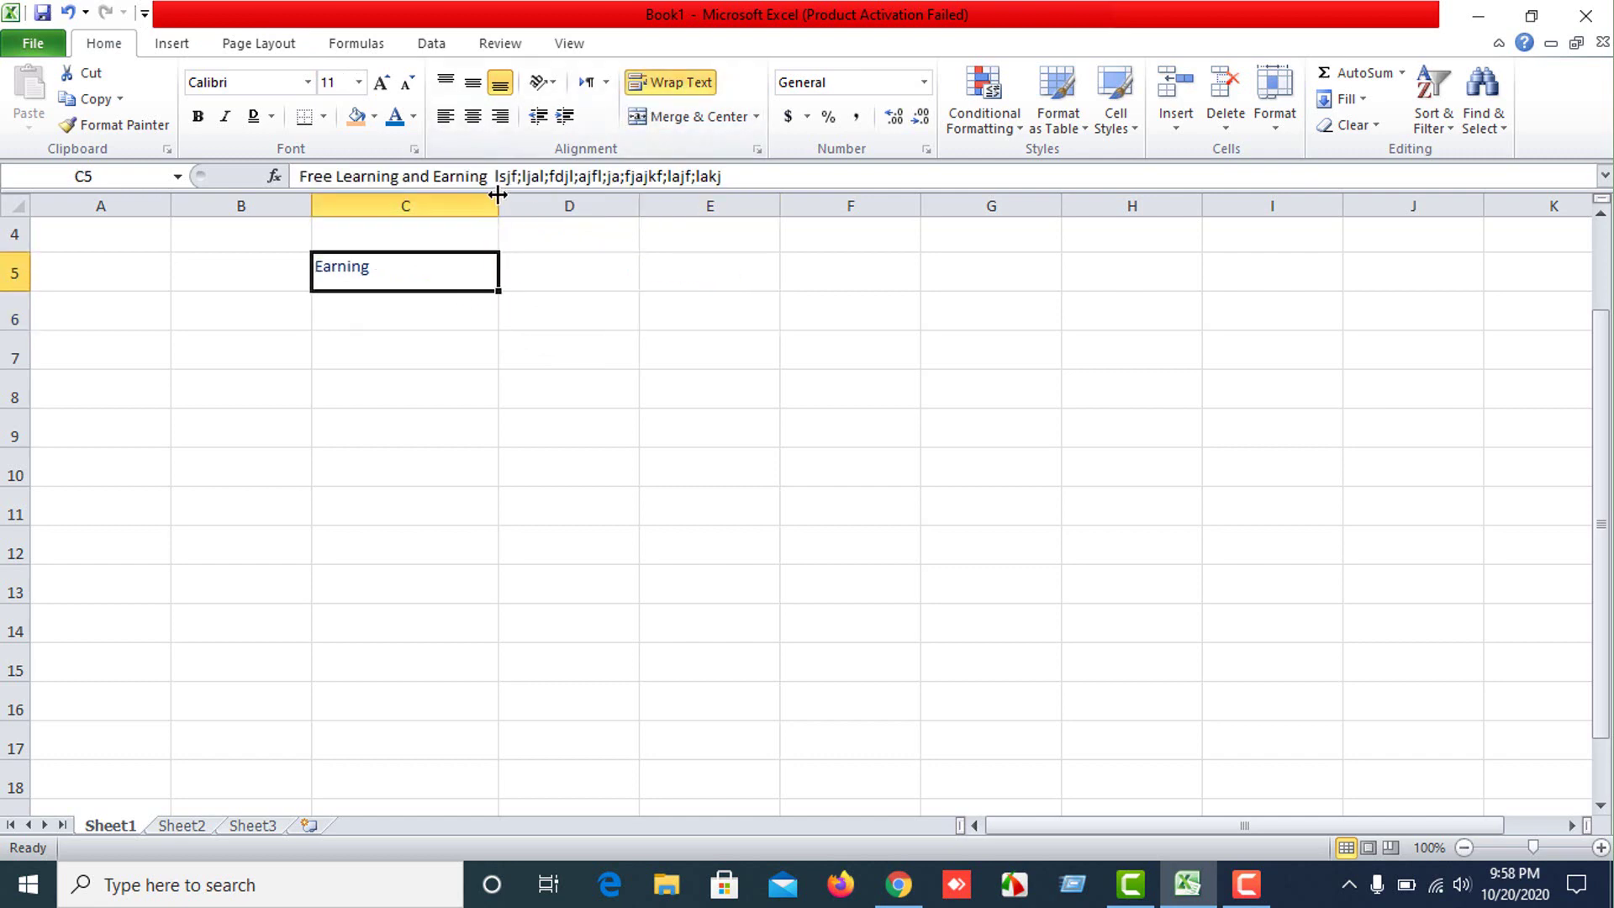
{"action": "double_click", "coordinate": [500, 202]}
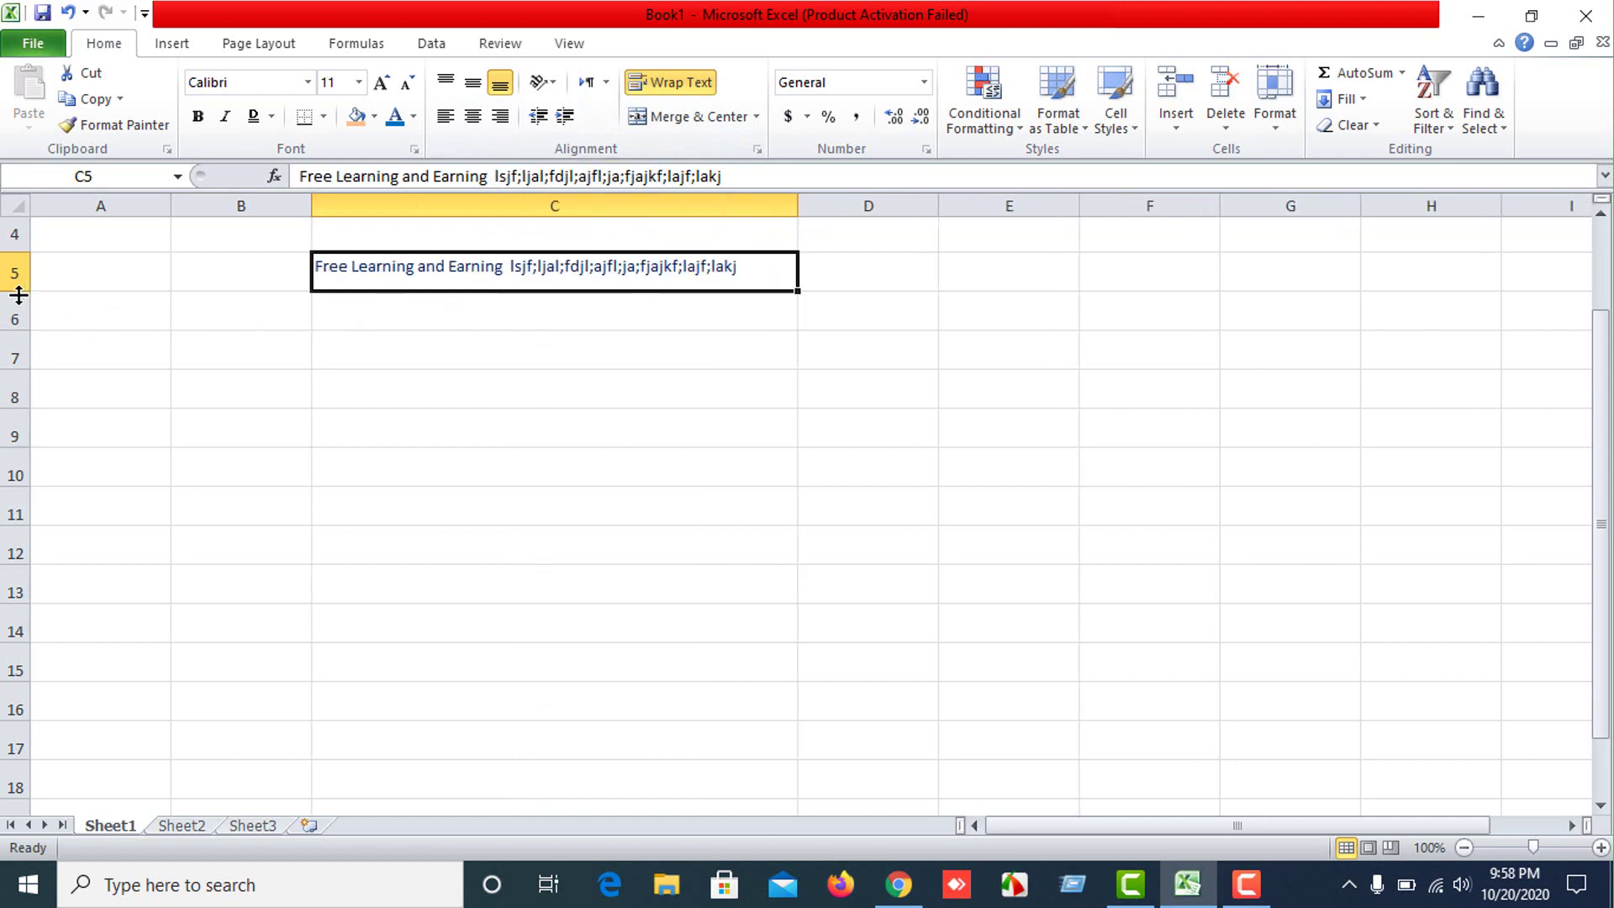
{"action": "left_click_drag", "start_coordinate": [19, 293], "coordinate": [19, 372]}
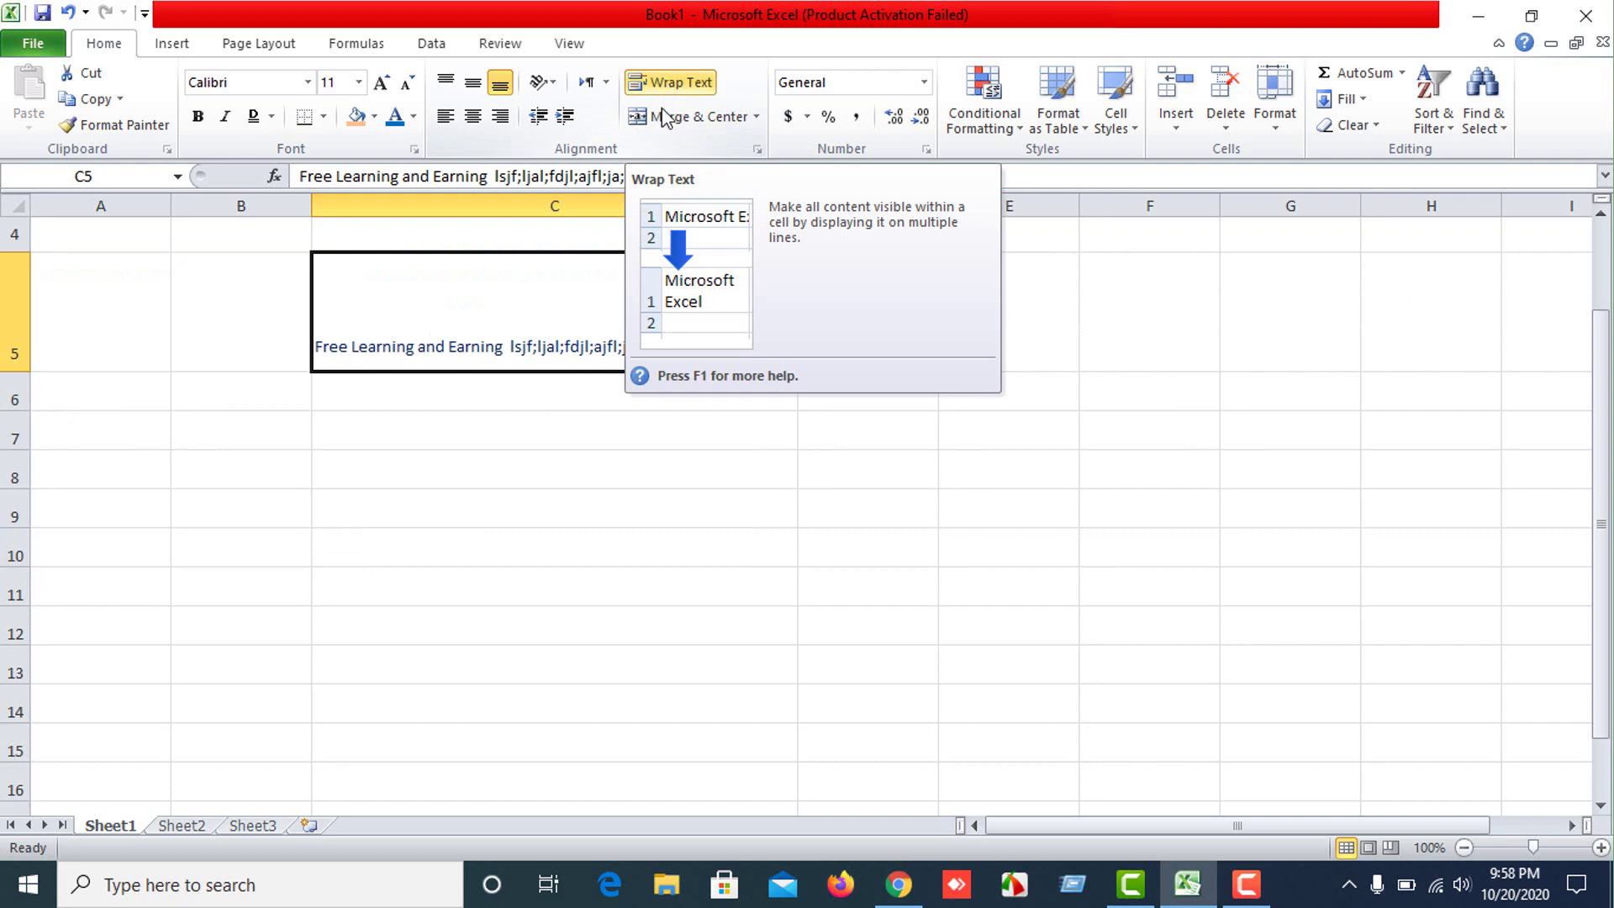
Turn off wrapping in C5, undo the row 5 height change and keep column C wide.
{"action": "left_click", "coordinate": [505, 475]}
{"action": "left_click", "coordinate": [487, 317]}
{"action": "left_click", "coordinate": [680, 83]}
{"action": "left_click", "coordinate": [598, 492]}
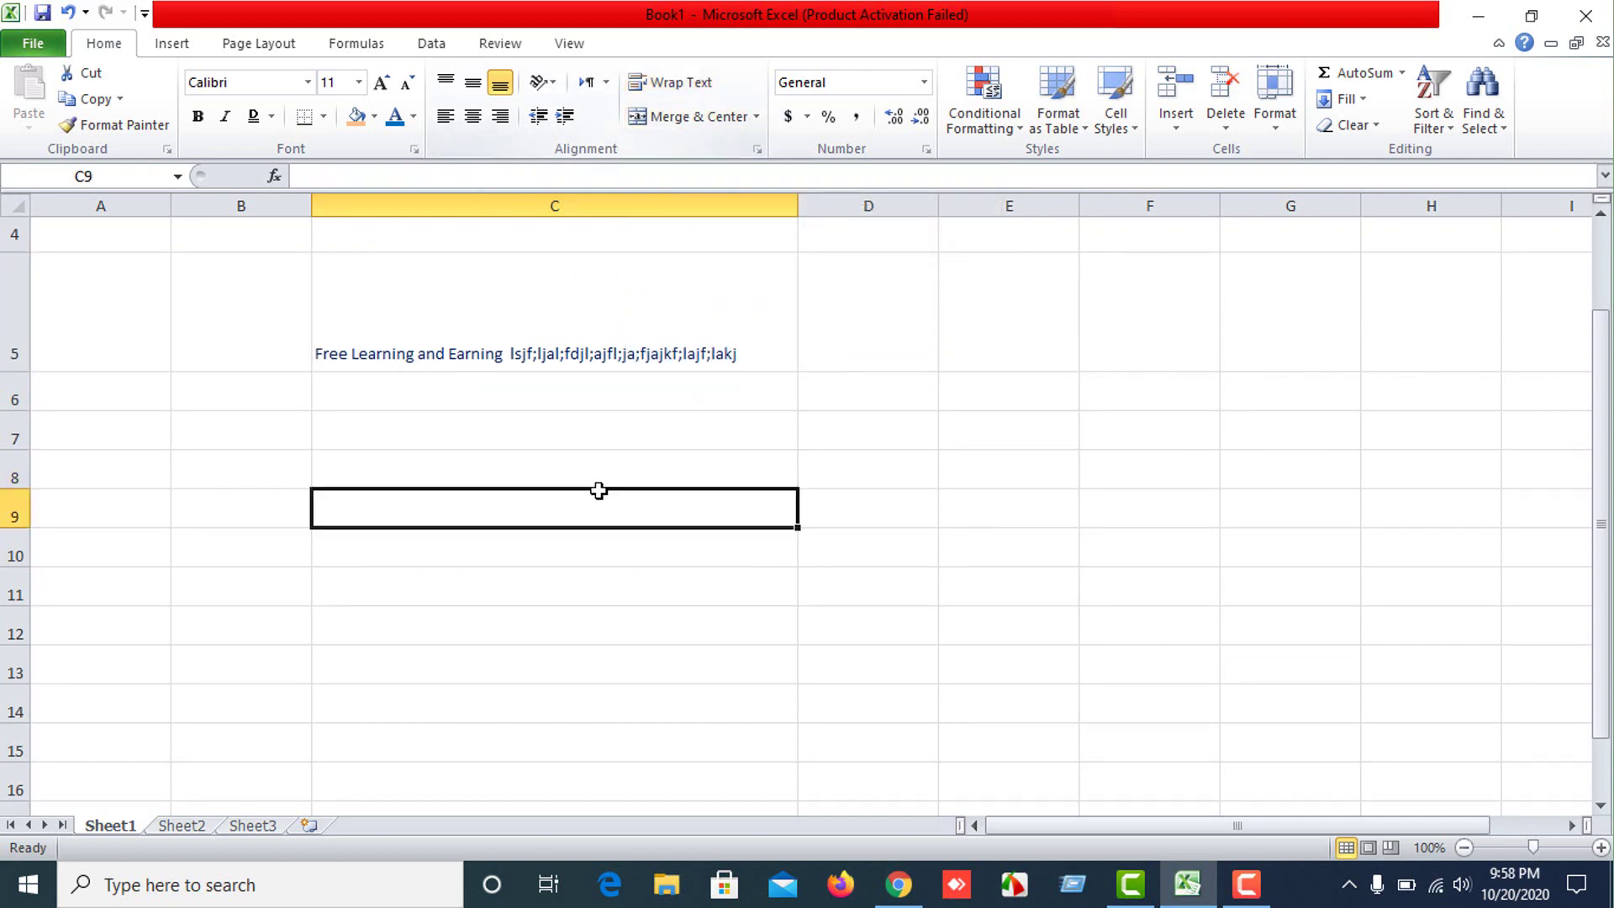
{"action": "key", "text": "ctrl+z"}
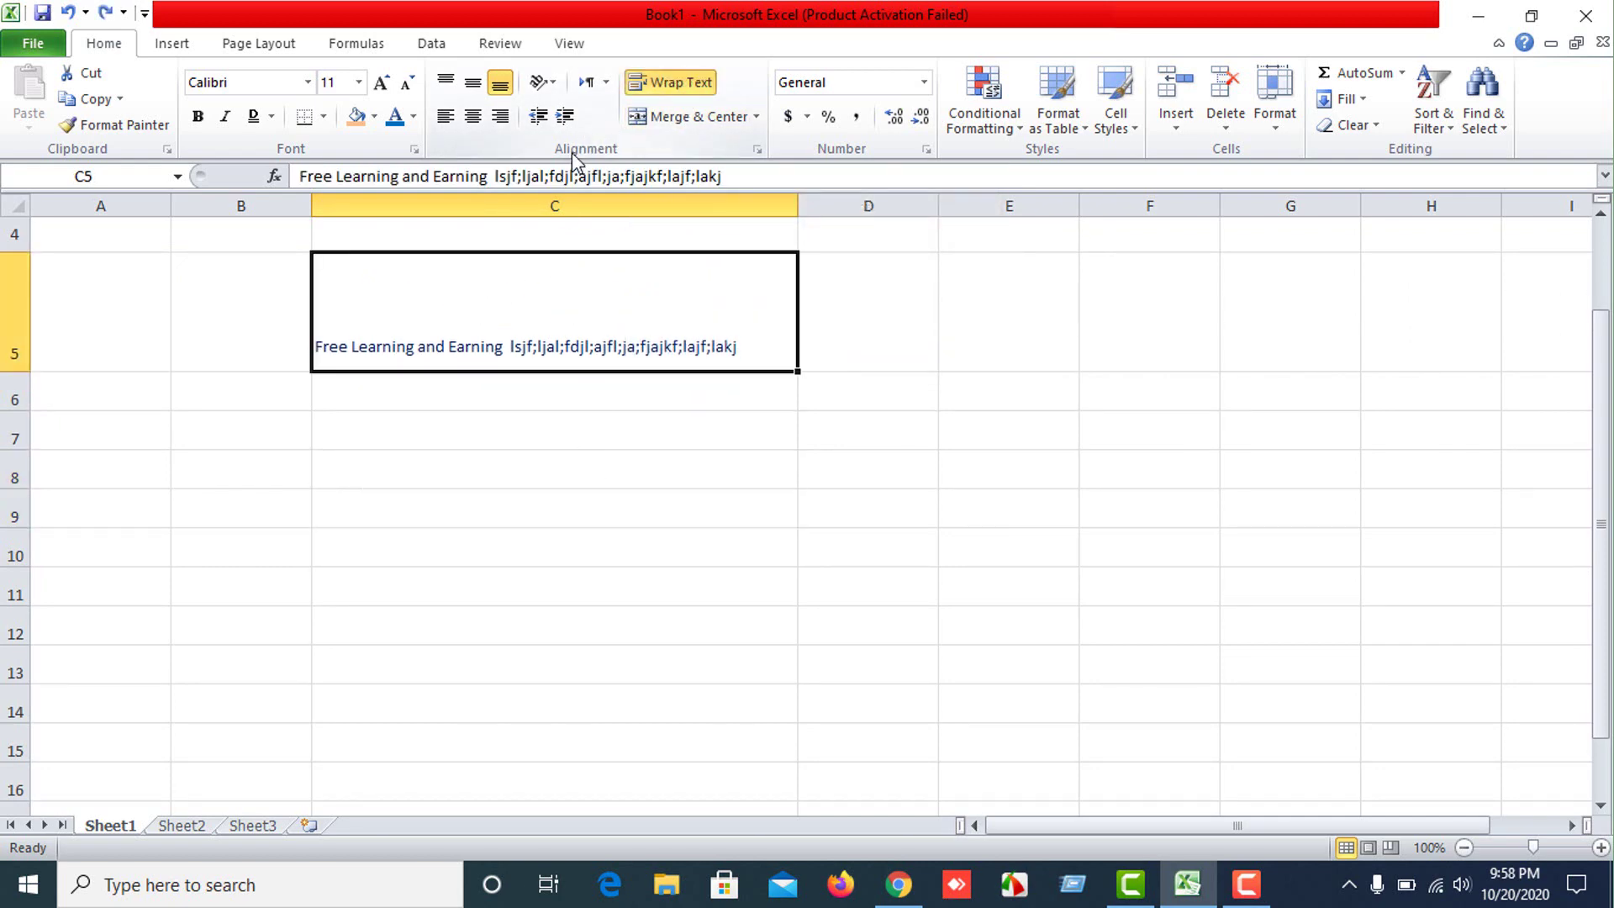
{"action": "key", "text": "ctrl+z"}
{"action": "key", "text": "ctrl+z"}
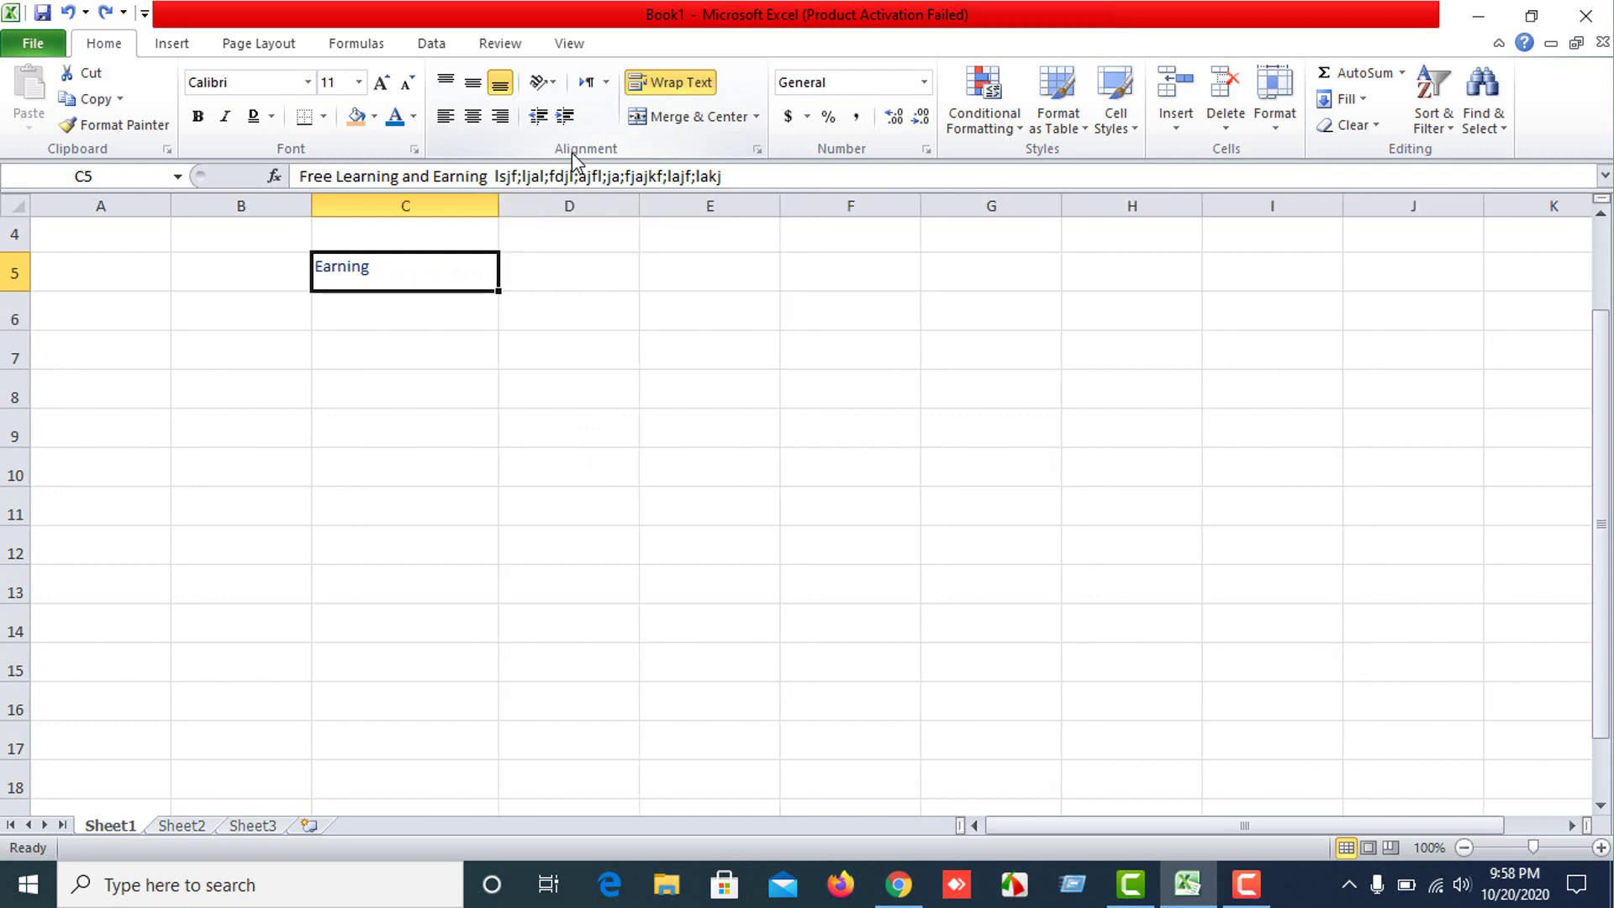
{"action": "key", "text": "ctrl+y"}
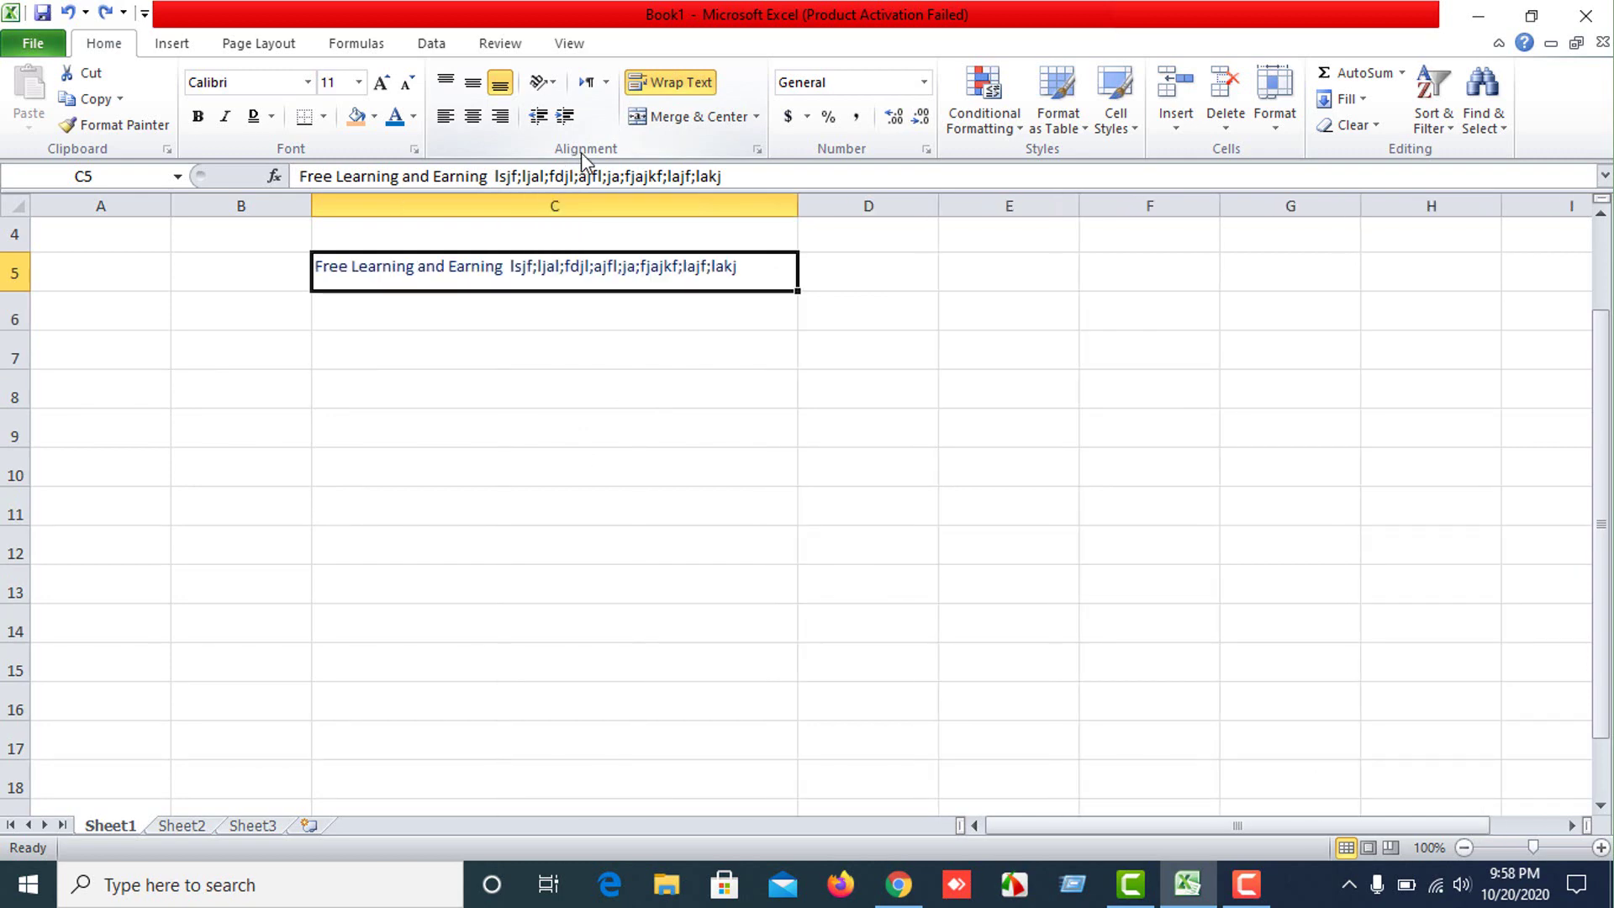
{"action": "left_click", "coordinate": [656, 508]}
Narrow column C so the long C5 text is cut off.
{"action": "left_click", "coordinate": [533, 453]}
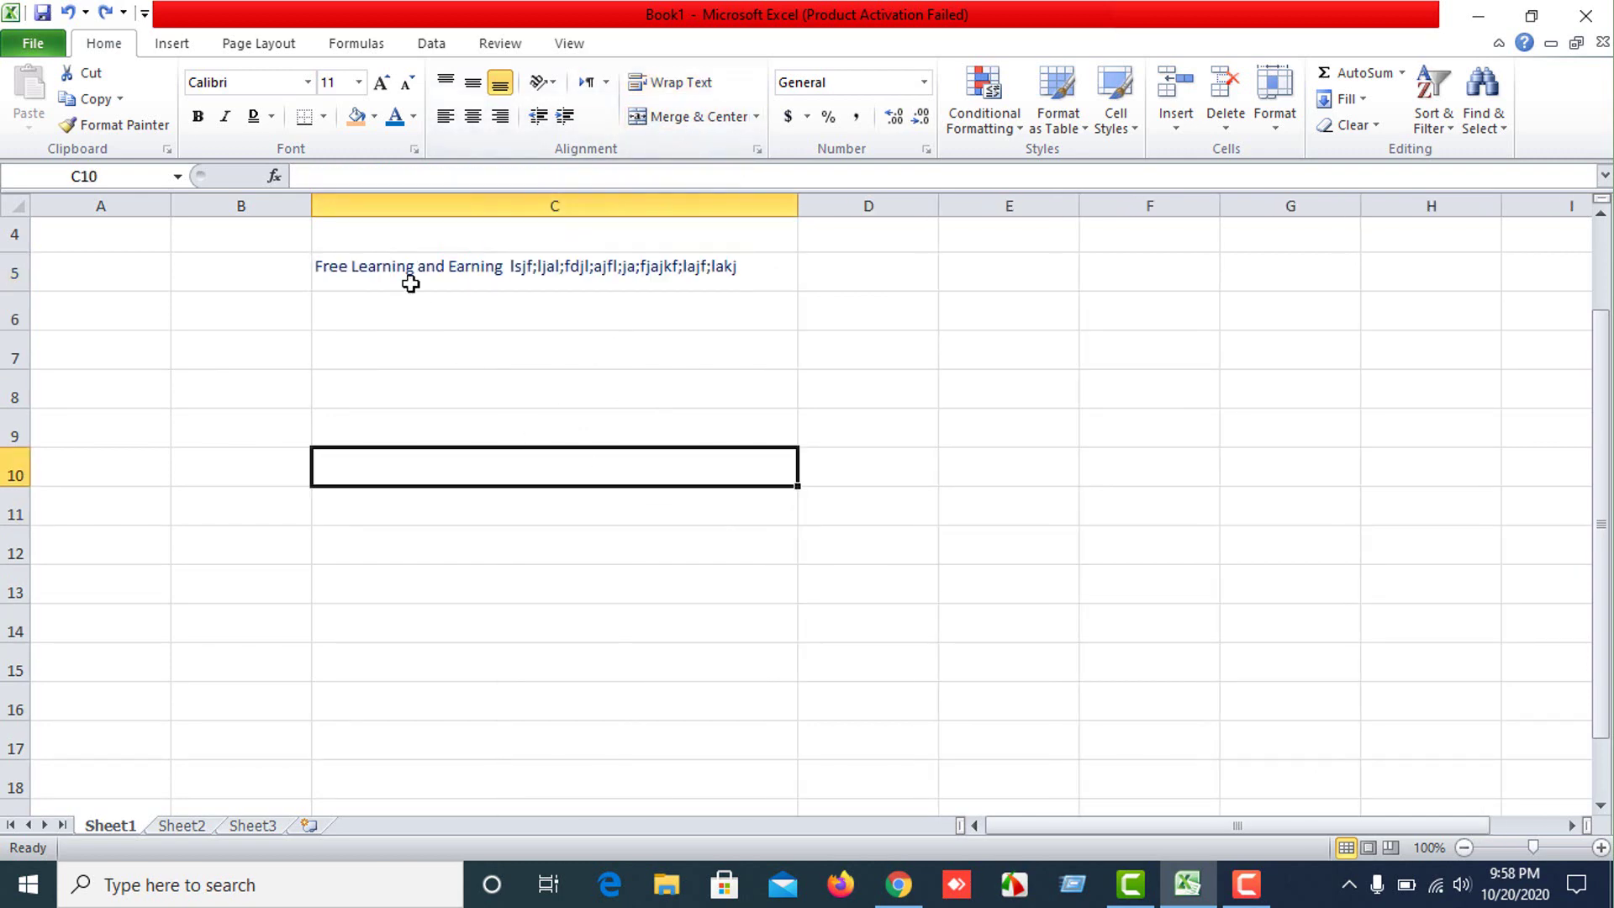
{"action": "left_click", "coordinate": [406, 281]}
{"action": "left_click_drag", "start_coordinate": [797, 205], "coordinate": [684, 206]}
{"action": "left_click", "coordinate": [540, 357]}
Type stray text 'ses', 's', 'sdf' and 'sdfsdfsd' into D5, E6 and C5.
{"action": "left_click", "coordinate": [758, 267]}
{"action": "type", "text": "s"}
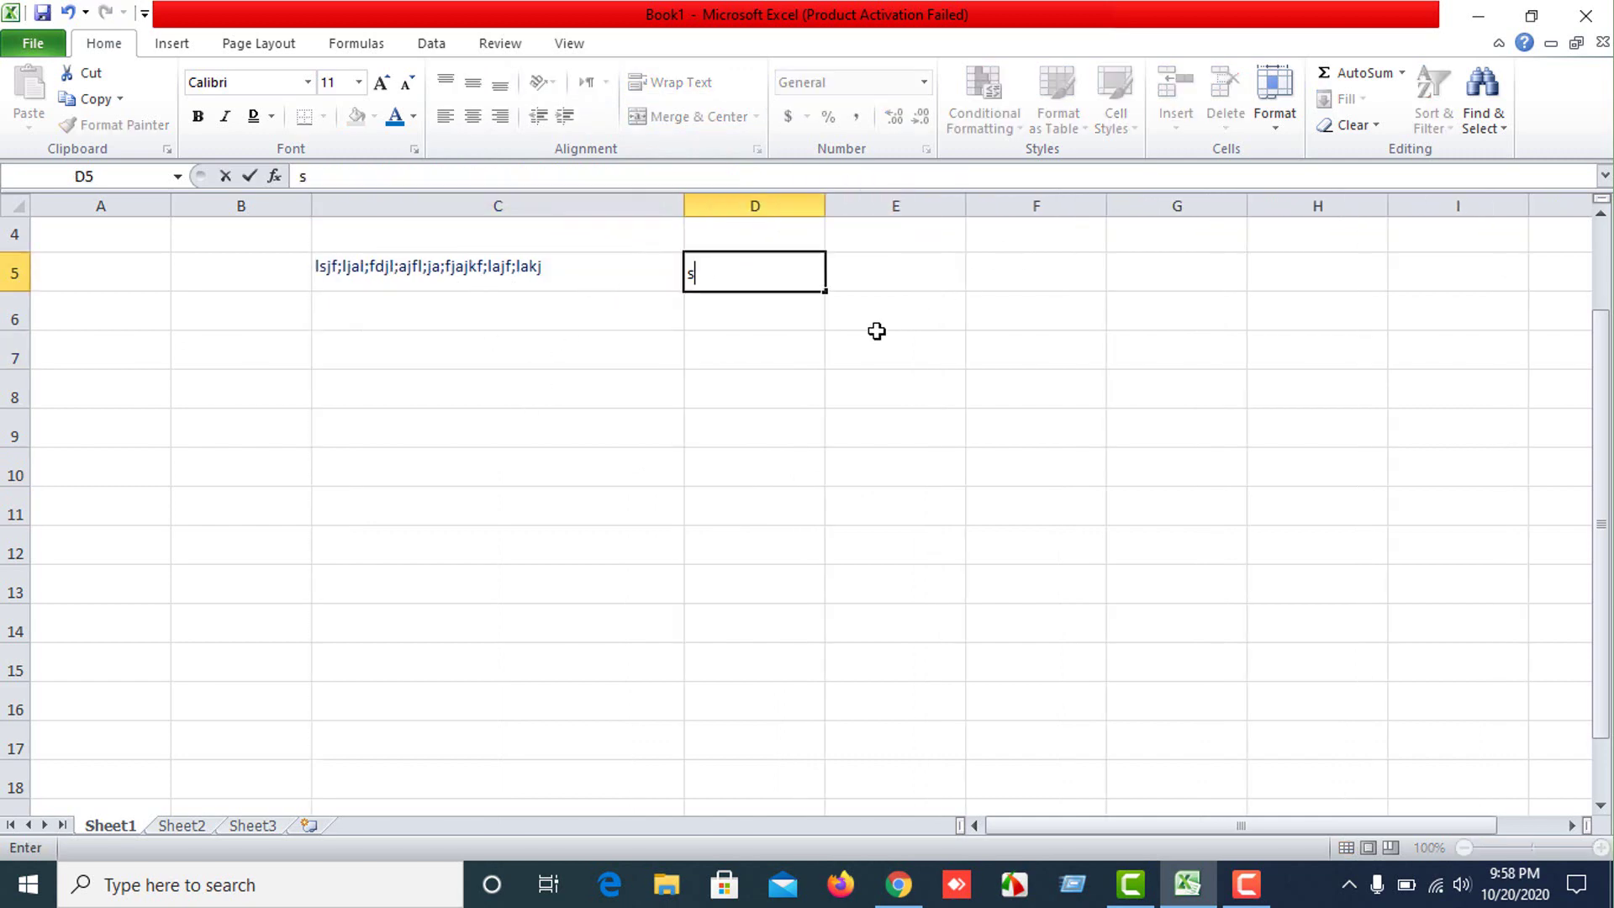
{"action": "type", "text": "es"}
{"action": "left_click", "coordinate": [522, 270]}
{"action": "type", "text": "s"}
{"action": "left_click", "coordinate": [745, 284]}
{"action": "left_click", "coordinate": [929, 303]}
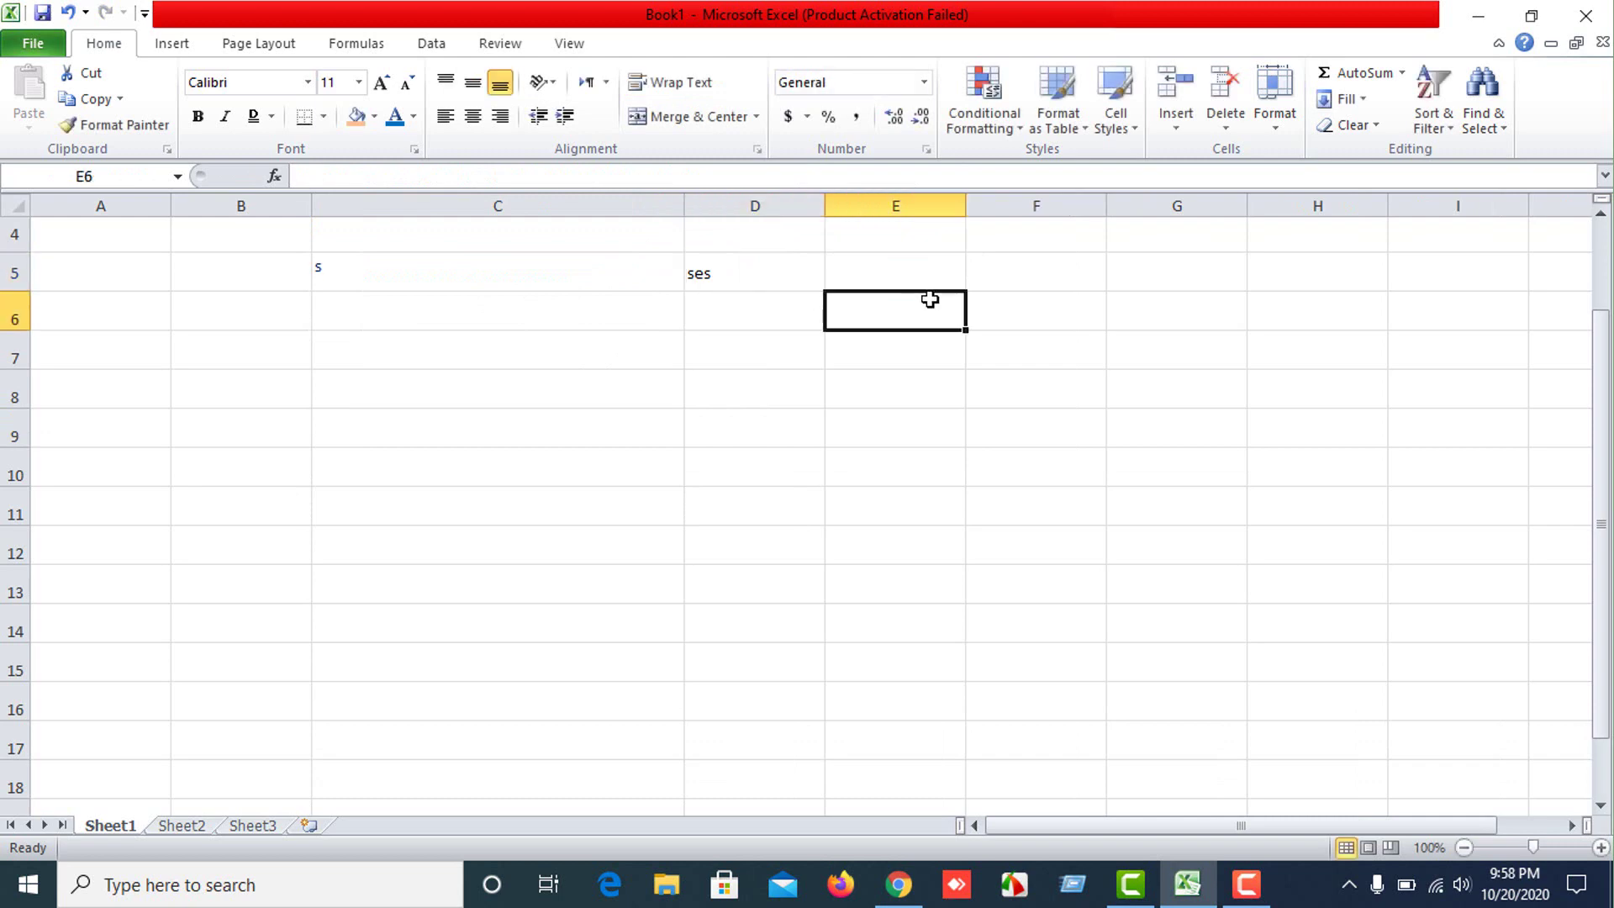
{"action": "type", "text": "sdf"}
{"action": "left_click", "coordinate": [558, 271]}
{"action": "type", "text": "sdfsdfsd"}
{"action": "left_click_drag", "start_coordinate": [594, 429], "coordinate": [594, 383]}
{"action": "left_click", "coordinate": [512, 277]}
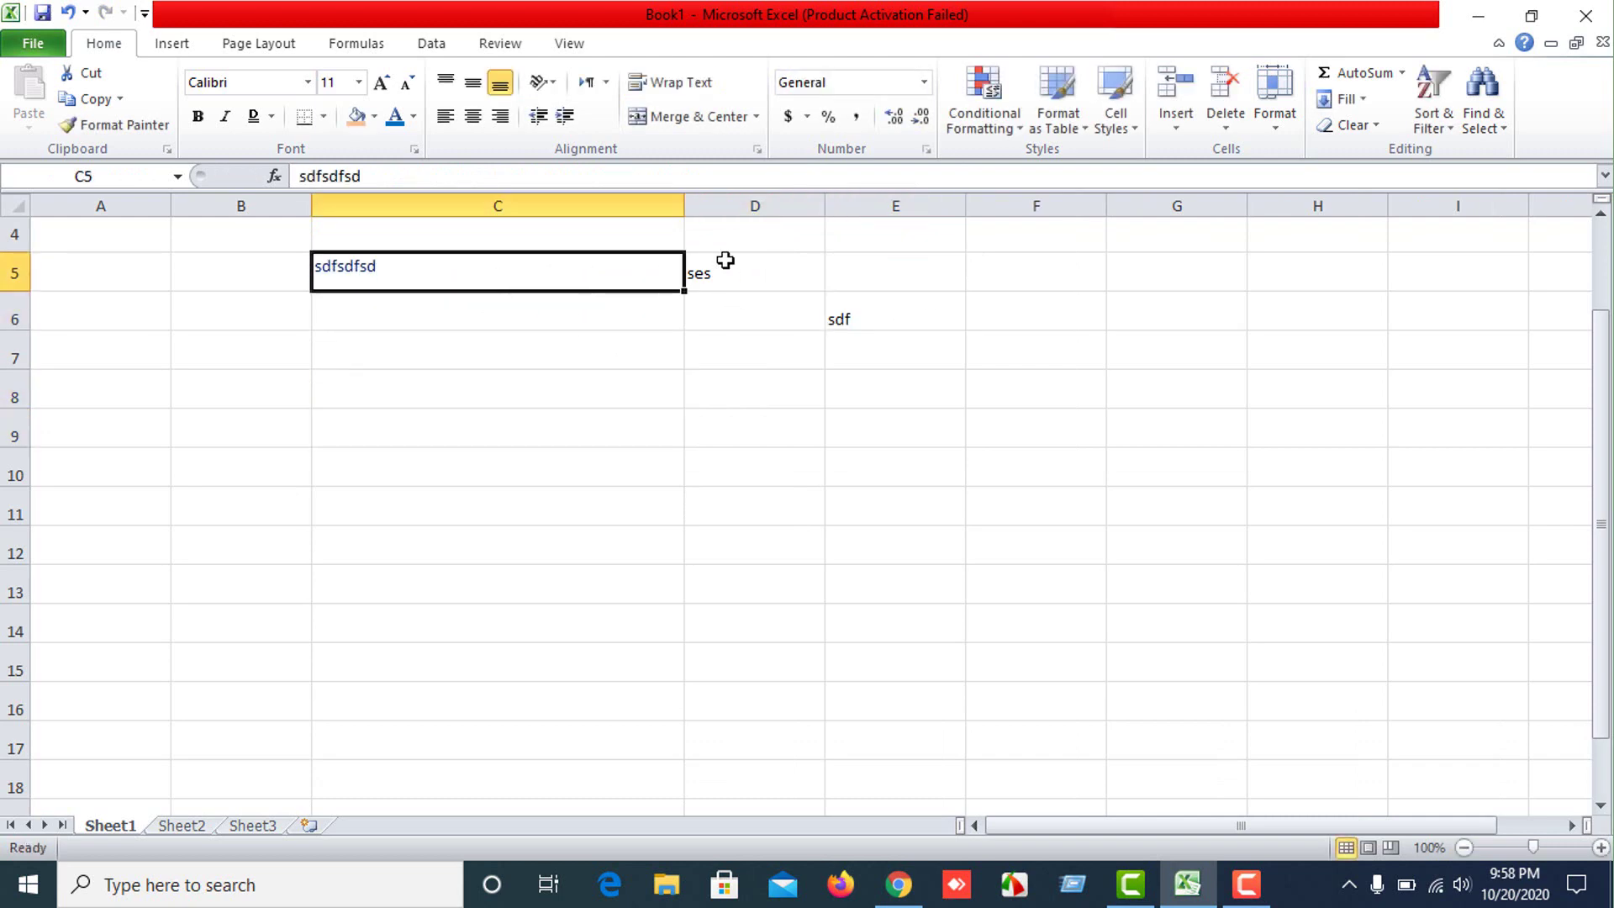
Merge C5 and D5 past the data-loss warning, then undo the merge.
{"action": "left_click", "coordinate": [723, 260], "text": "shift"}
{"action": "left_click", "coordinate": [673, 116]}
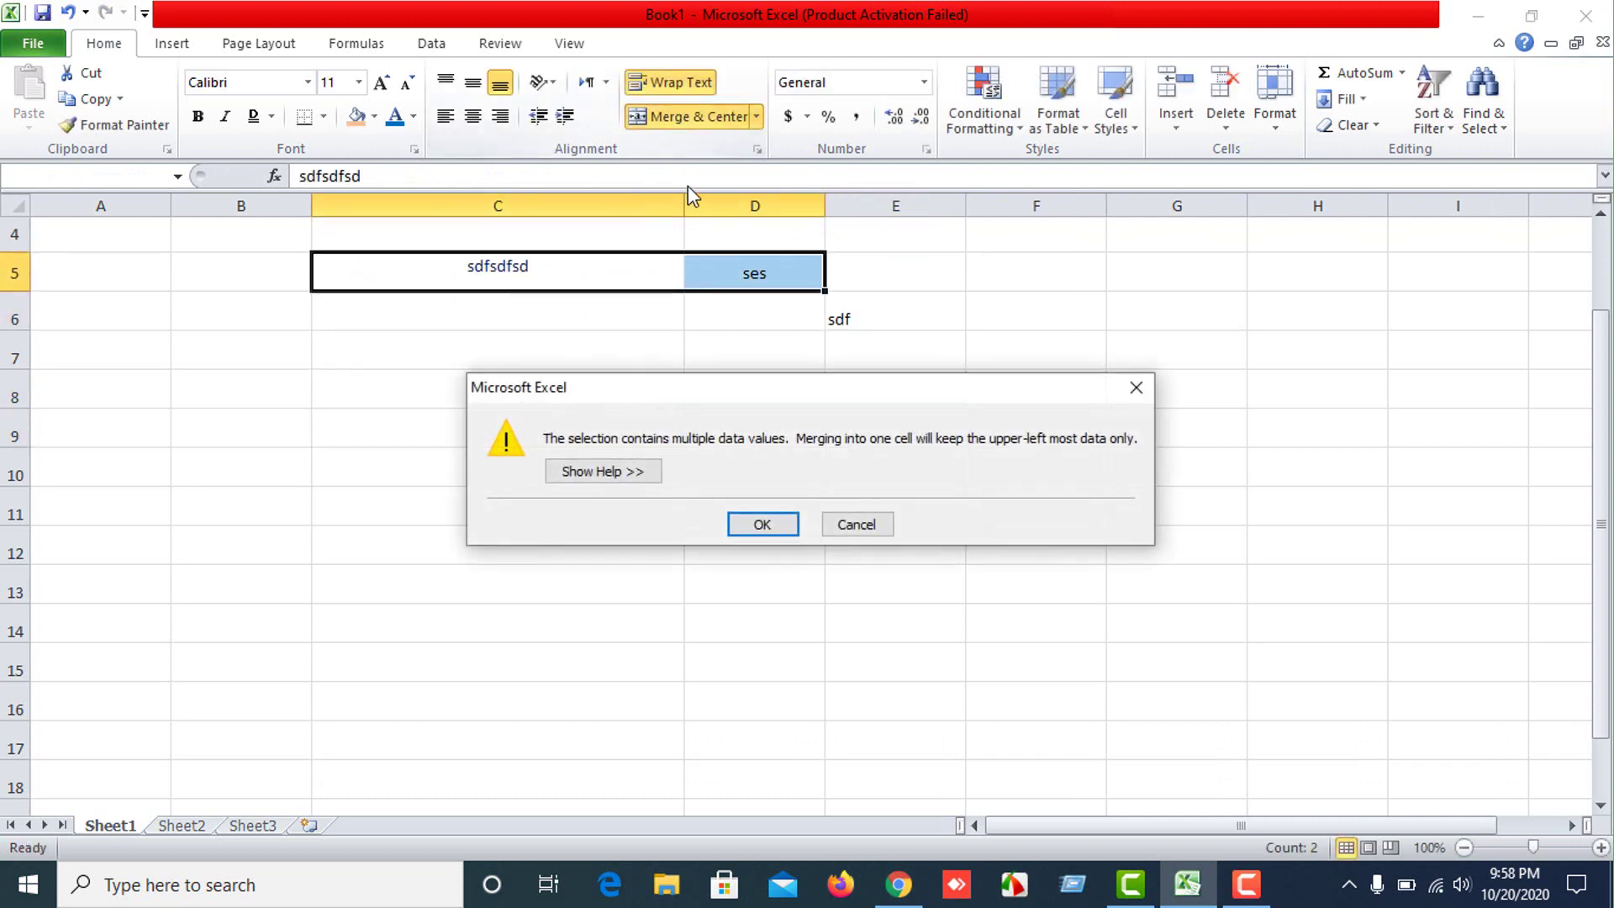
{"action": "left_click", "coordinate": [762, 525]}
{"action": "left_click", "coordinate": [660, 573]}
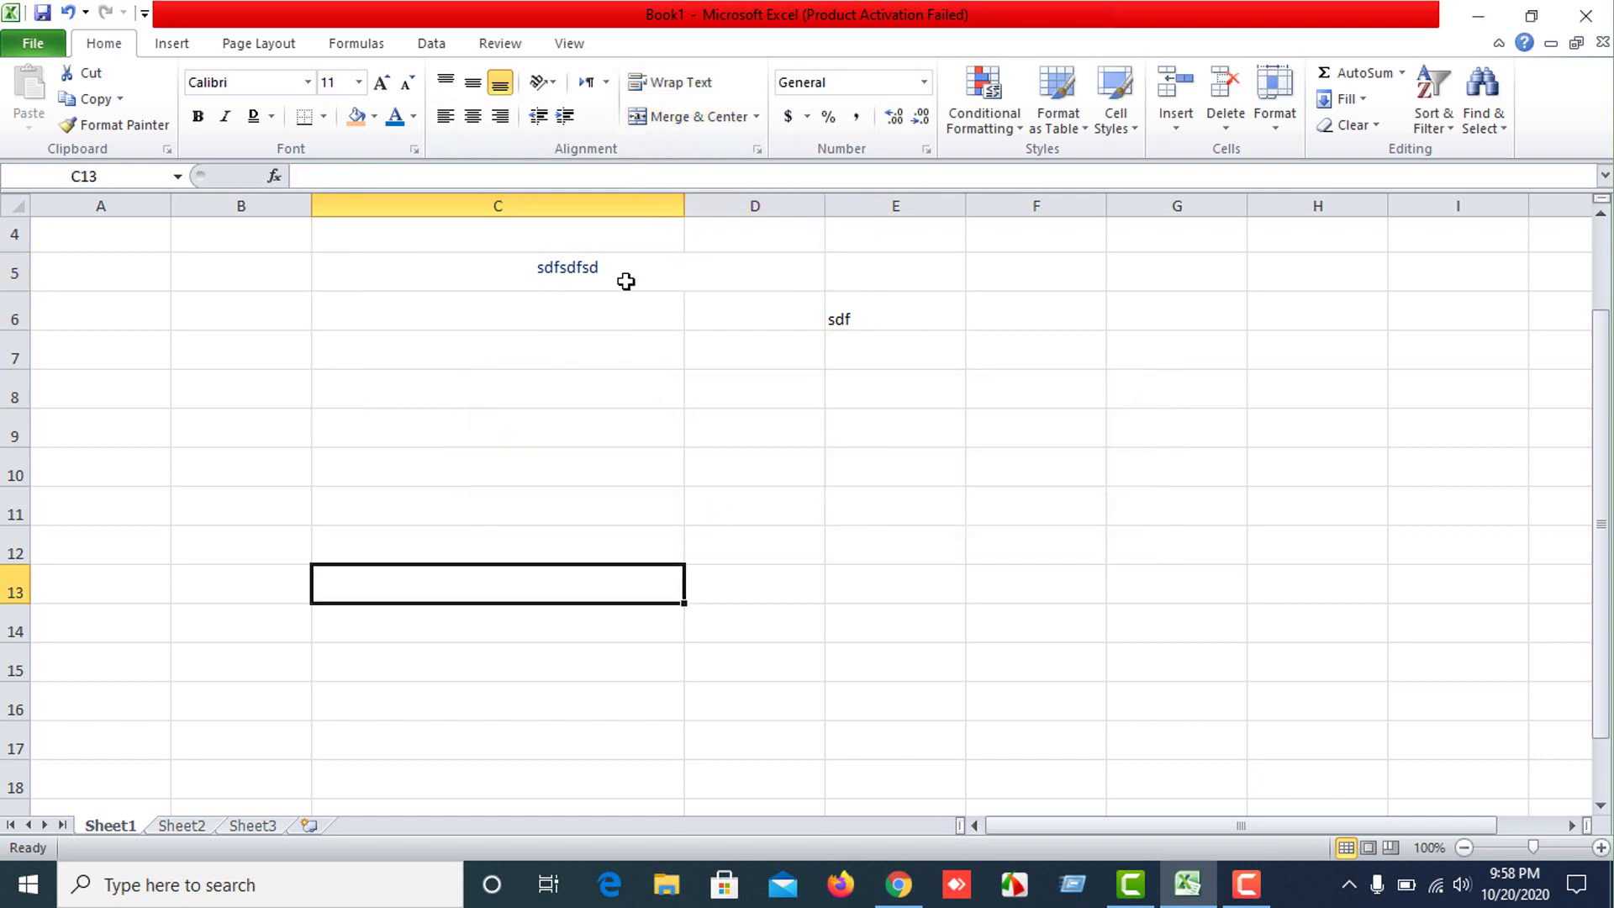
{"action": "key", "text": "ctrl+z"}
Enter 'sfsfs' in C5 and 'sdfs' in C13.
{"action": "left_click", "coordinate": [638, 508]}
{"action": "left_click", "coordinate": [431, 267]}
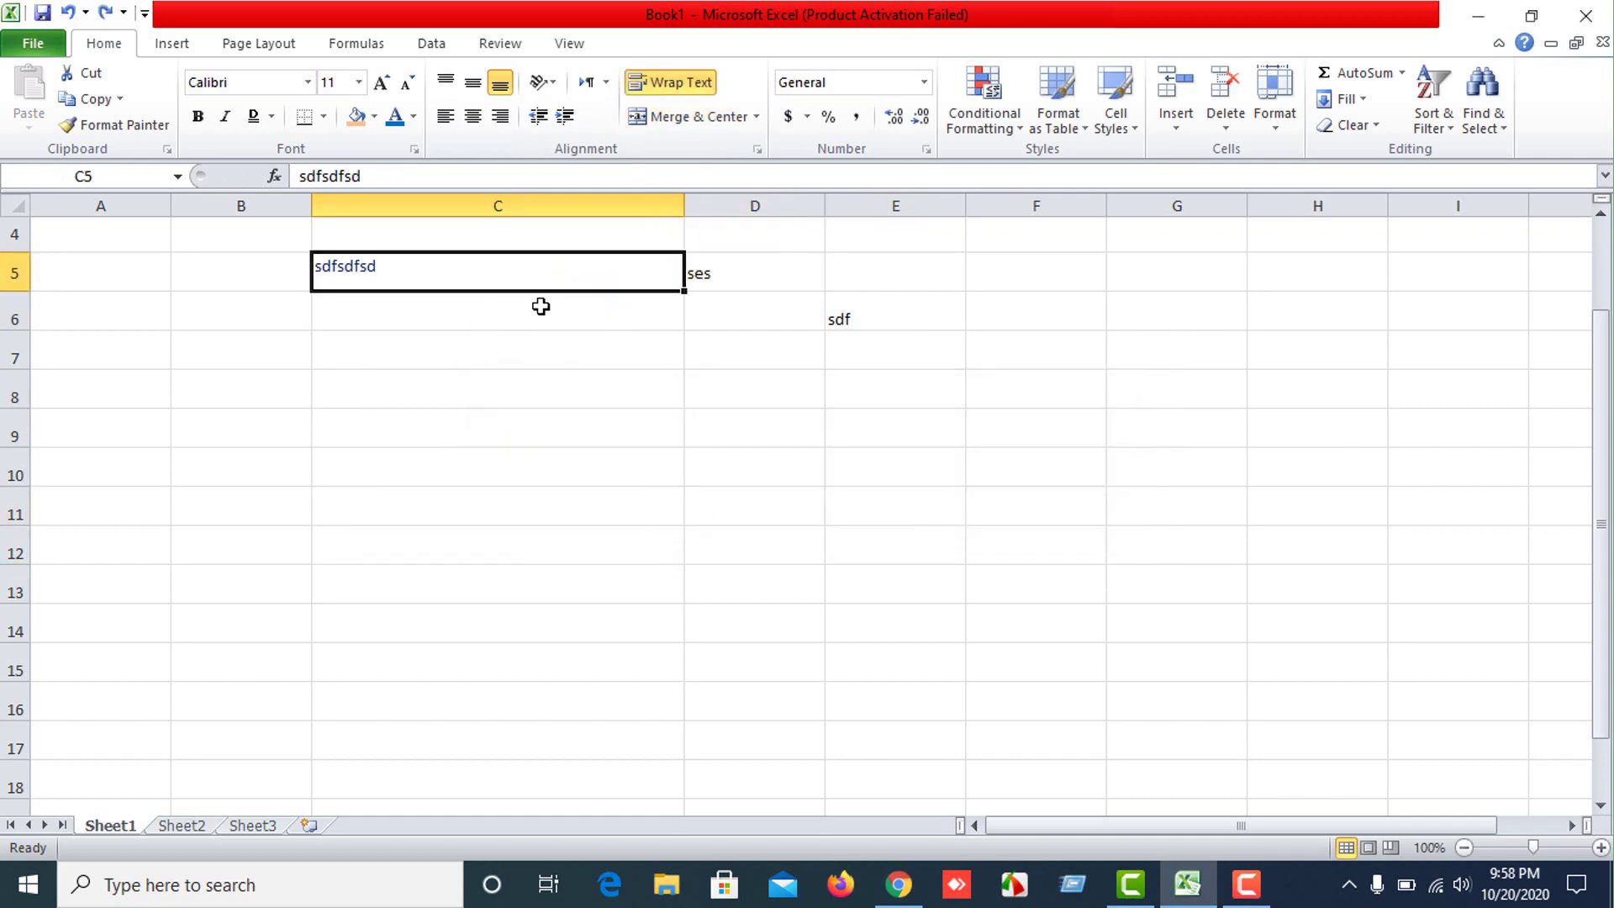
{"action": "type", "text": "sfsfs"}
{"action": "left_click", "coordinate": [540, 567]}
{"action": "type", "text": "sdfs"}
{"action": "left_click", "coordinate": [462, 277]}
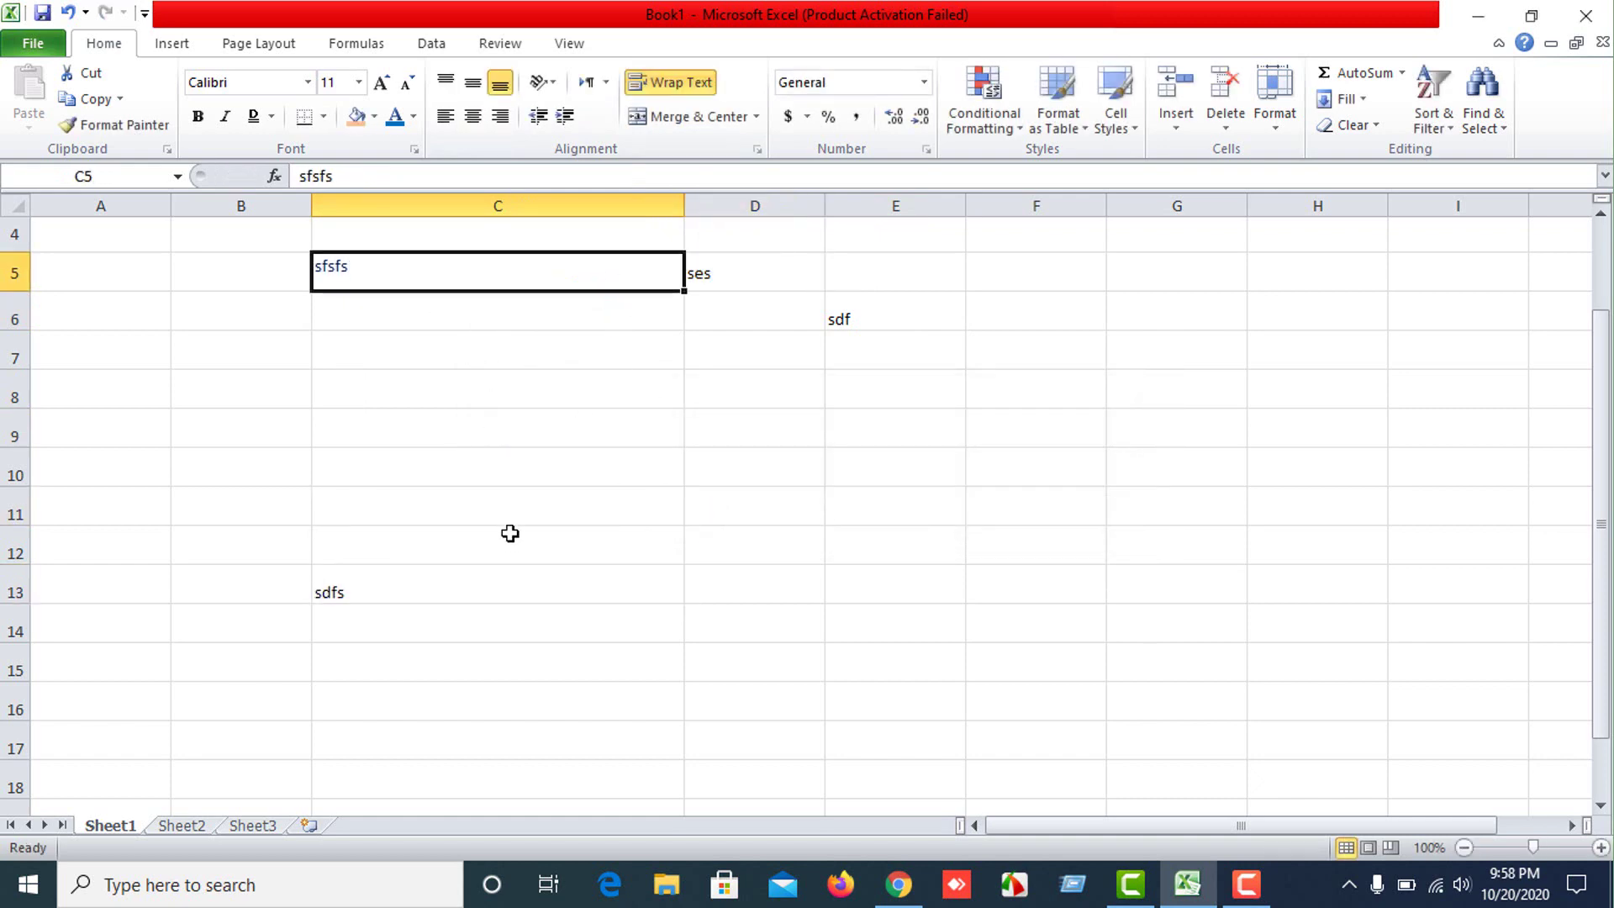
{"action": "left_click", "coordinate": [504, 514]}
{"action": "left_click", "coordinate": [469, 280]}
Select C5:C9, then start typing 'FRee Learning and Earning' in C5.
{"action": "left_click_drag", "start_coordinate": [482, 290], "coordinate": [489, 420]}
{"action": "left_click_drag", "start_coordinate": [523, 555], "coordinate": [504, 514]}
{"action": "left_click_drag", "start_coordinate": [496, 283], "coordinate": [514, 420]}
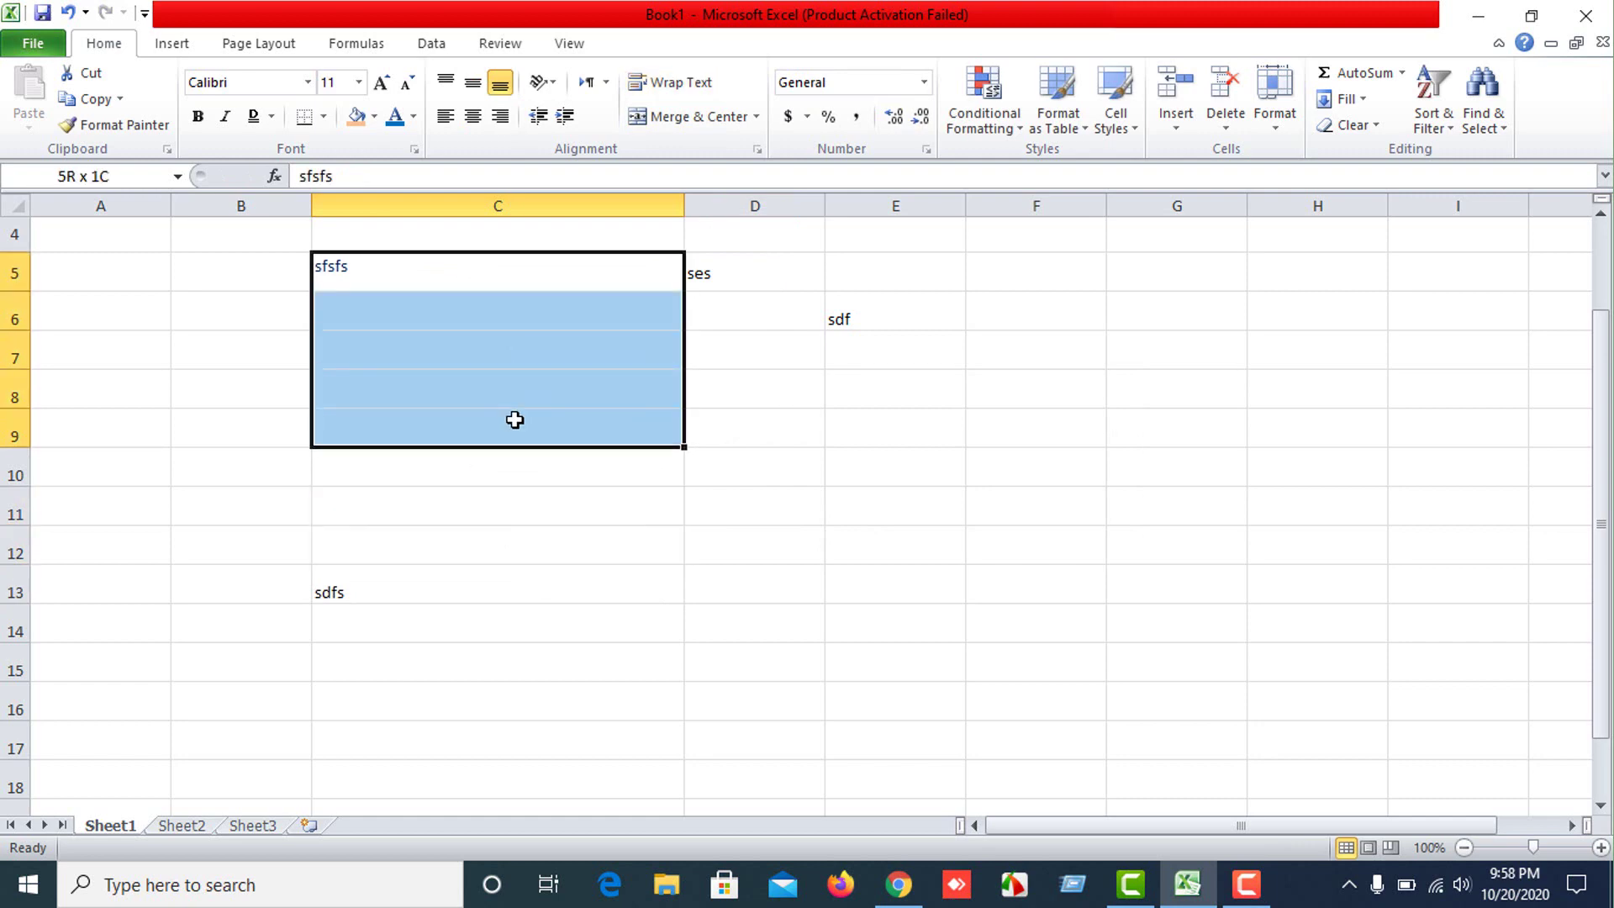
{"action": "left_click_drag", "start_coordinate": [515, 420], "coordinate": [509, 415]}
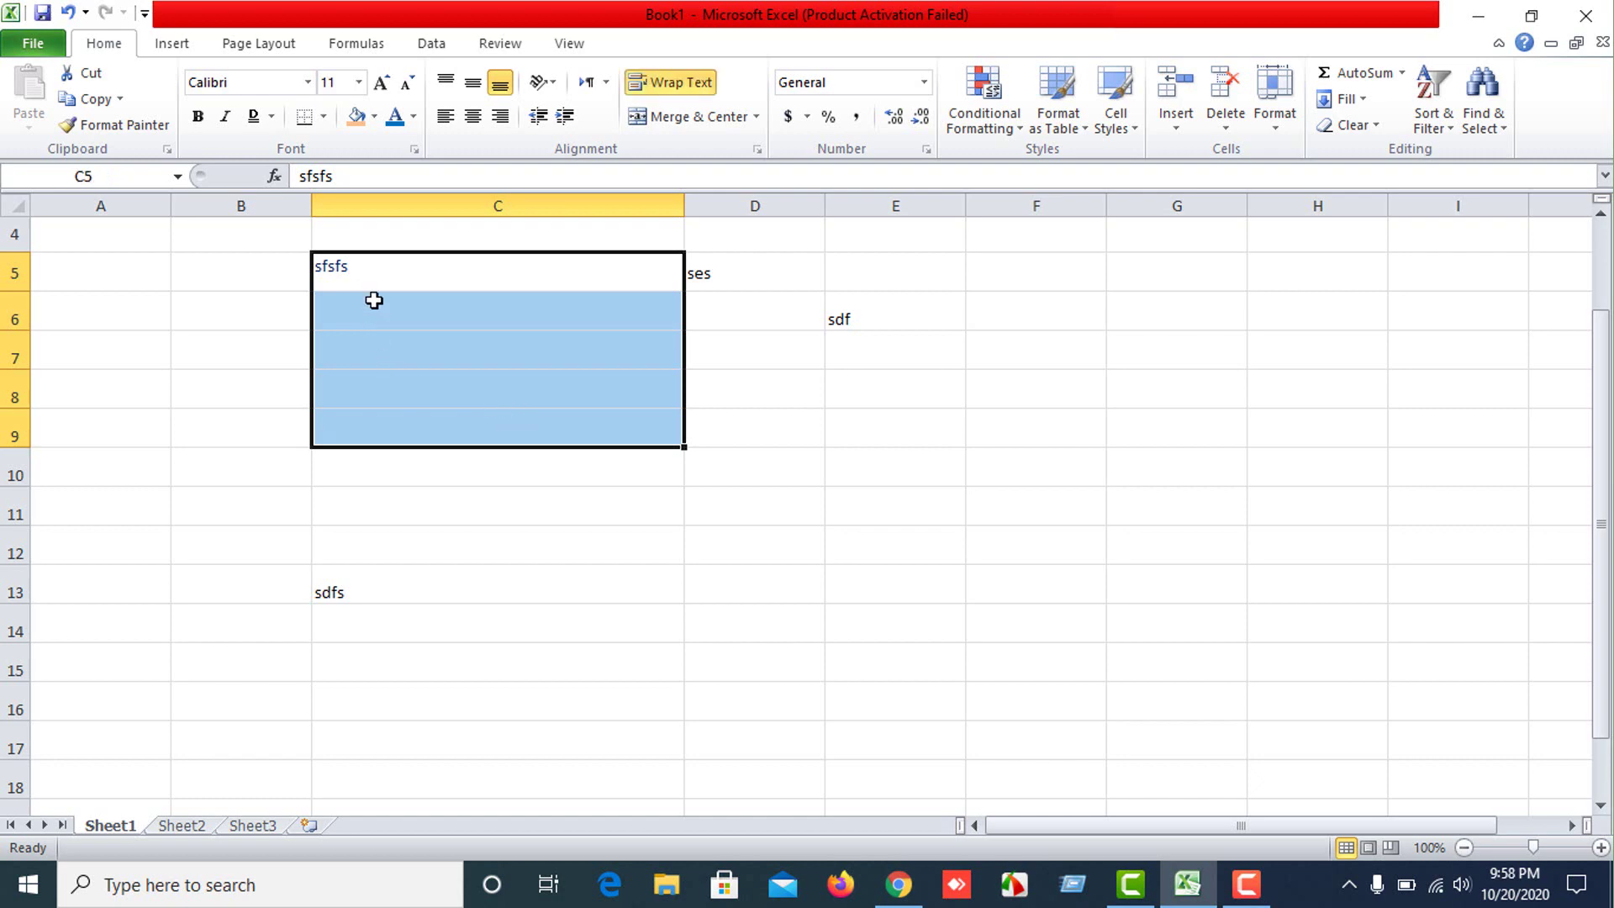
{"action": "left_click", "coordinate": [383, 281]}
{"action": "type", "text": "FRee"}
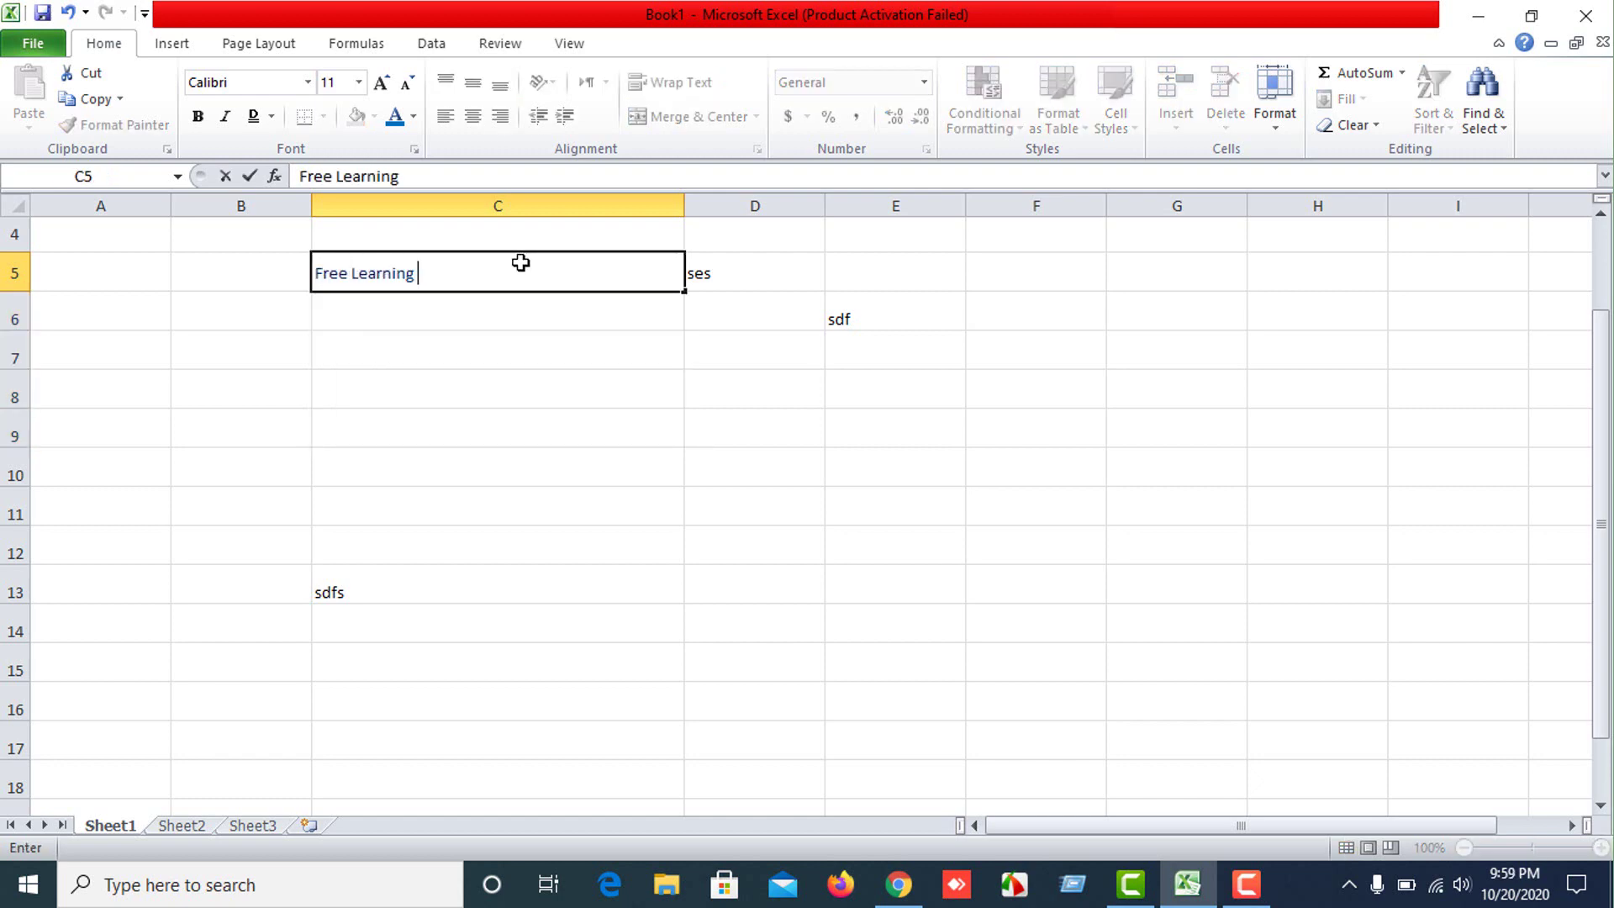
{"action": "type", "text": " Learning and Earning"}
Commit 'FRee Learning and Earning' in C5, merge C5:C9 and centre it horizontally and vertically.
{"action": "key", "text": "Return"}
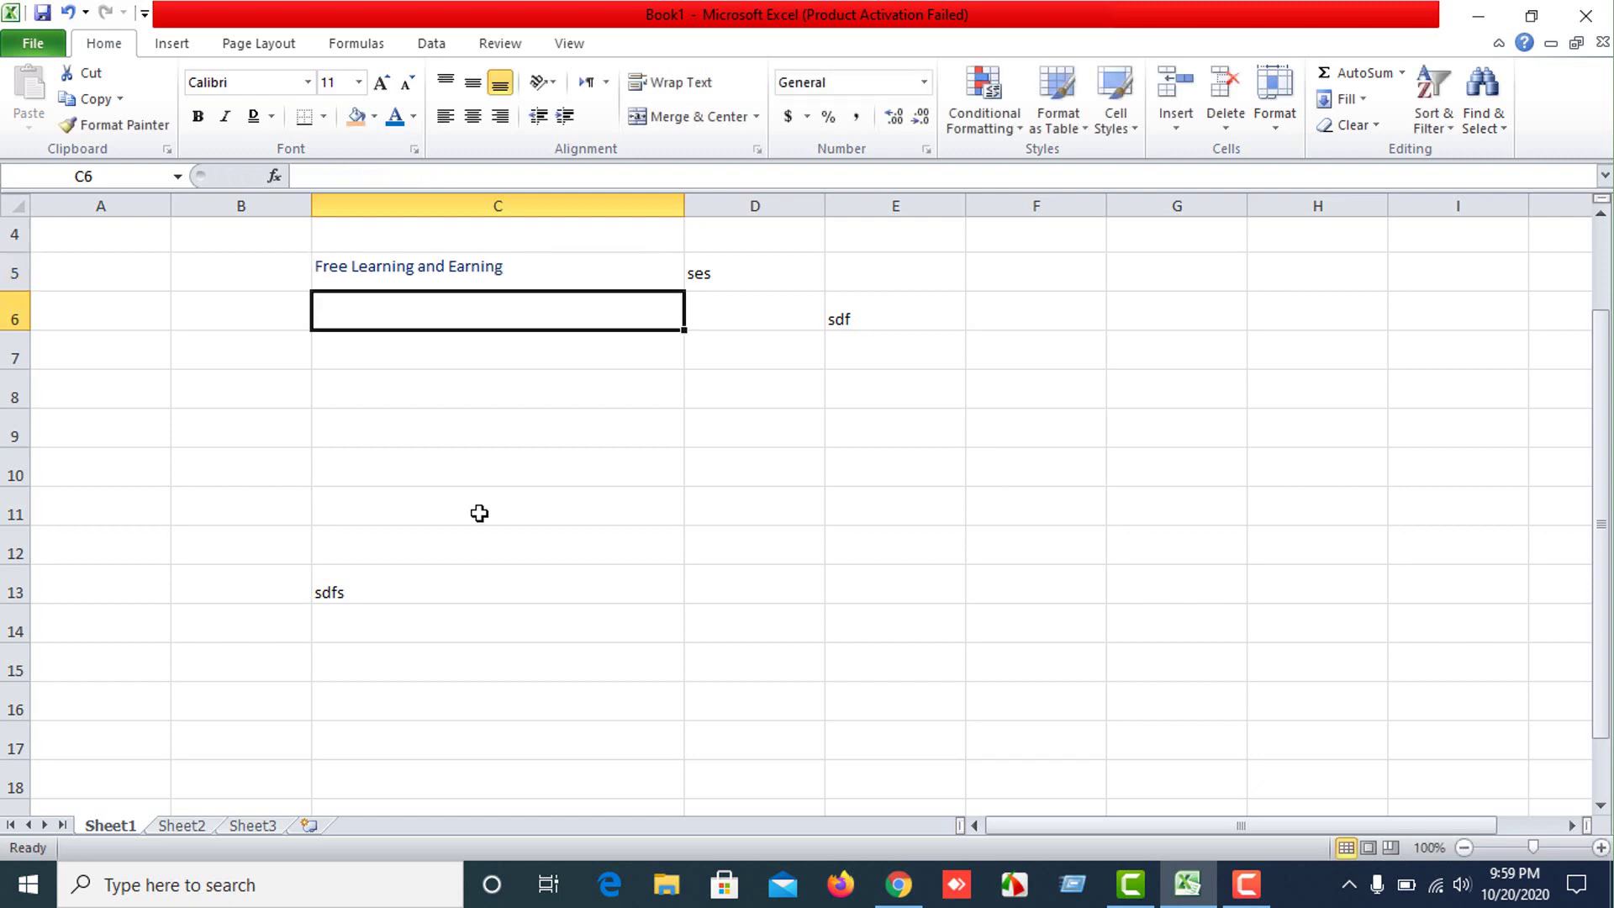
{"action": "left_click_drag", "start_coordinate": [551, 259], "coordinate": [538, 418]}
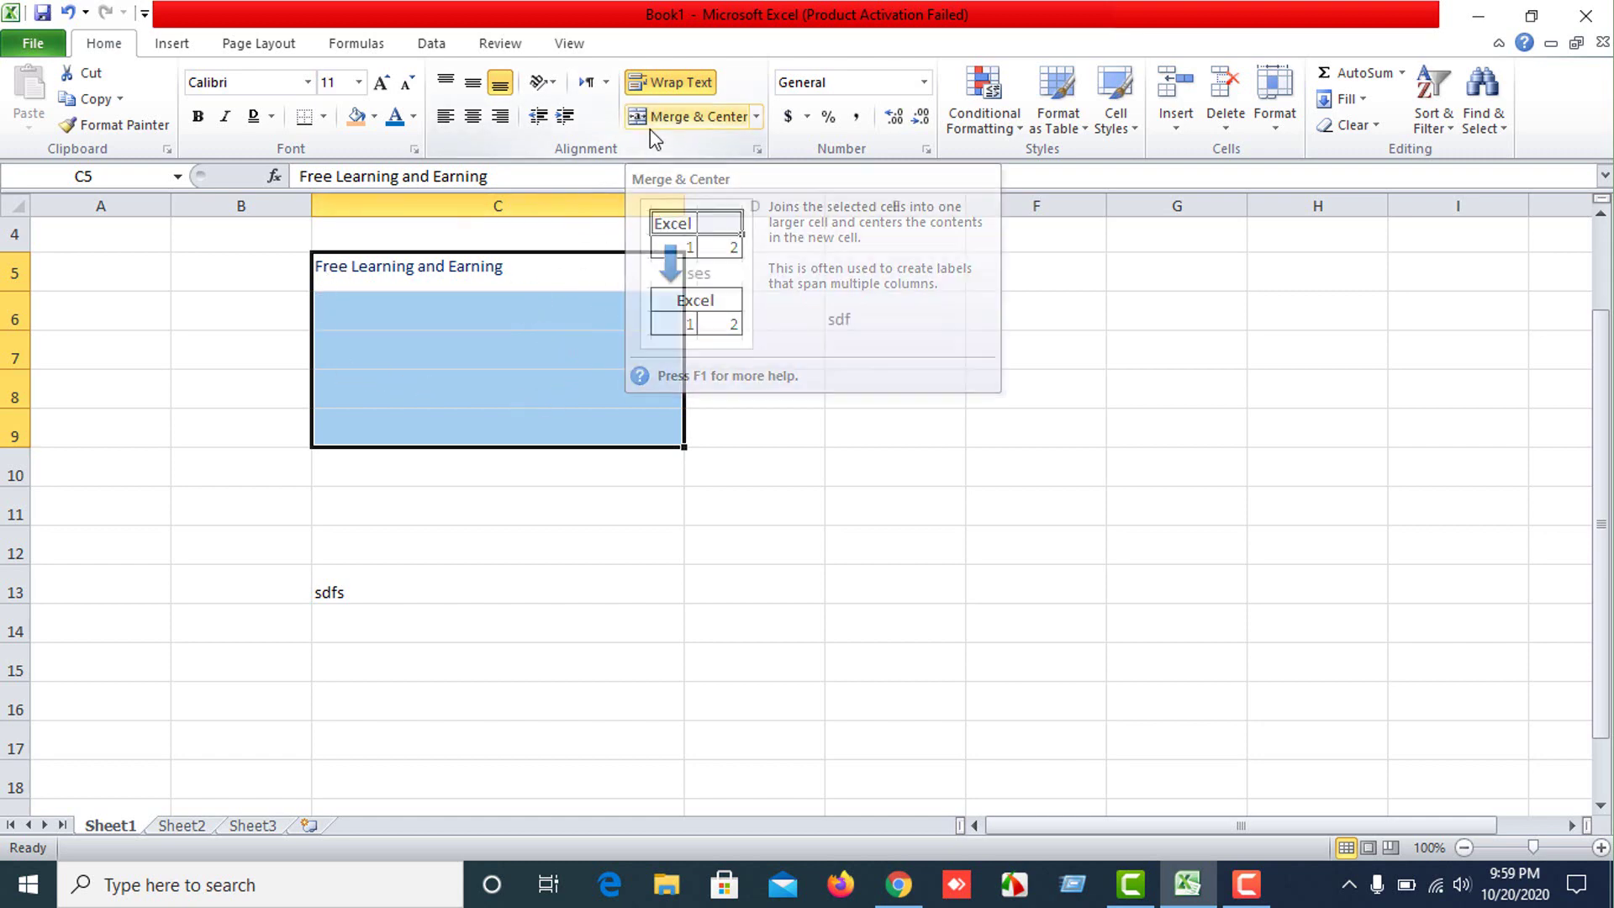
{"action": "left_click", "coordinate": [690, 118]}
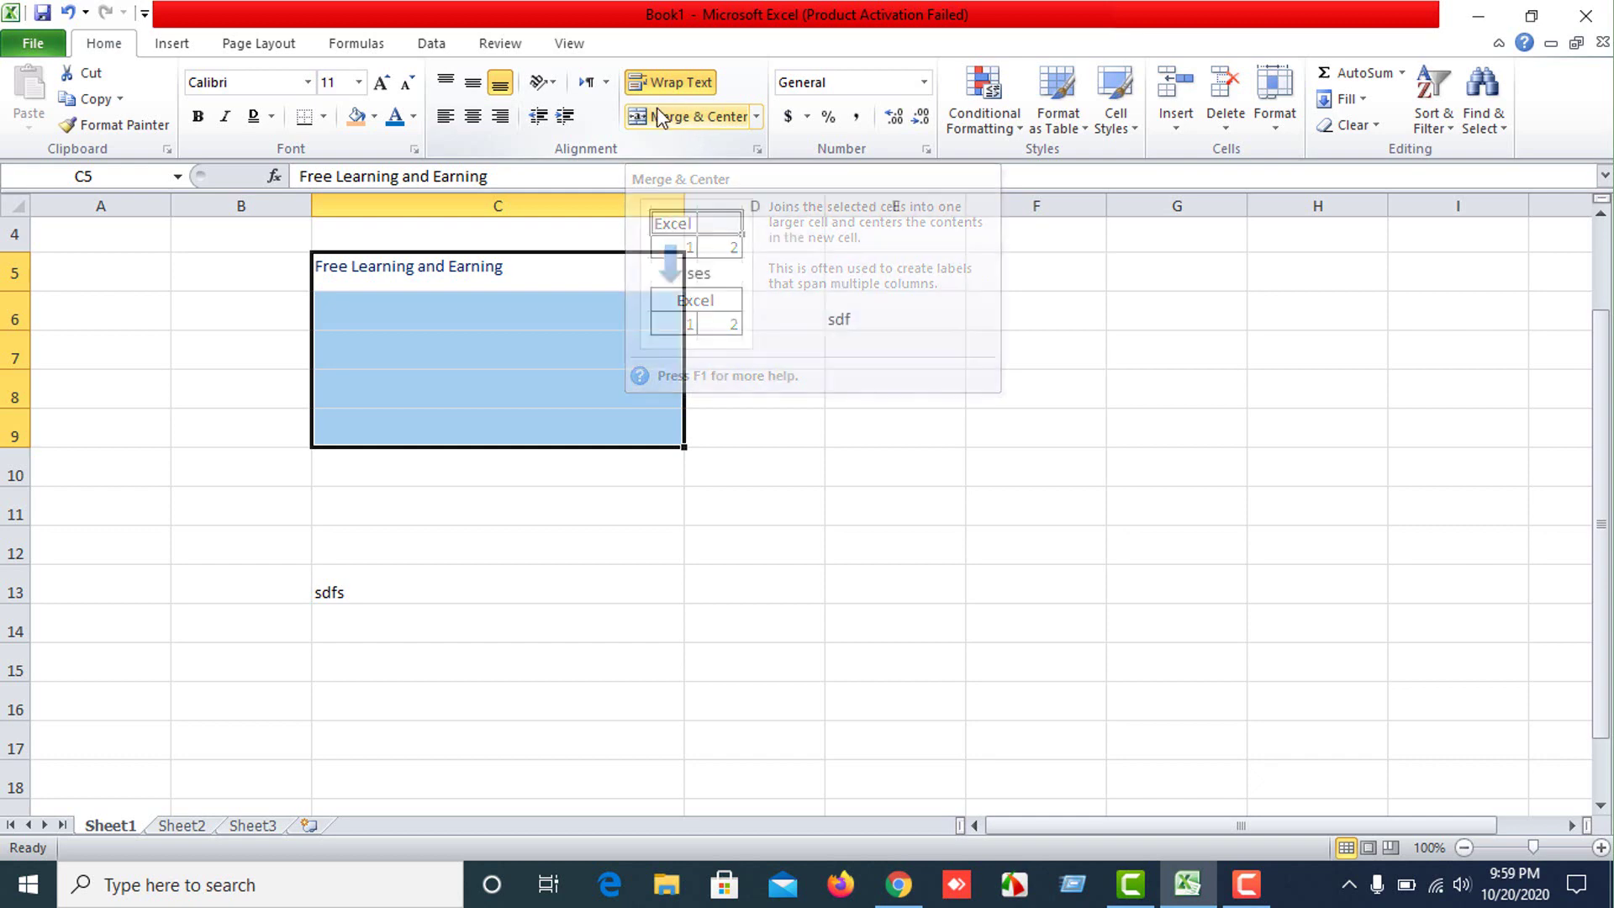
{"action": "left_click", "coordinate": [472, 84]}
Enlarge the merged title's font to size 18.
{"action": "left_click", "coordinate": [581, 502]}
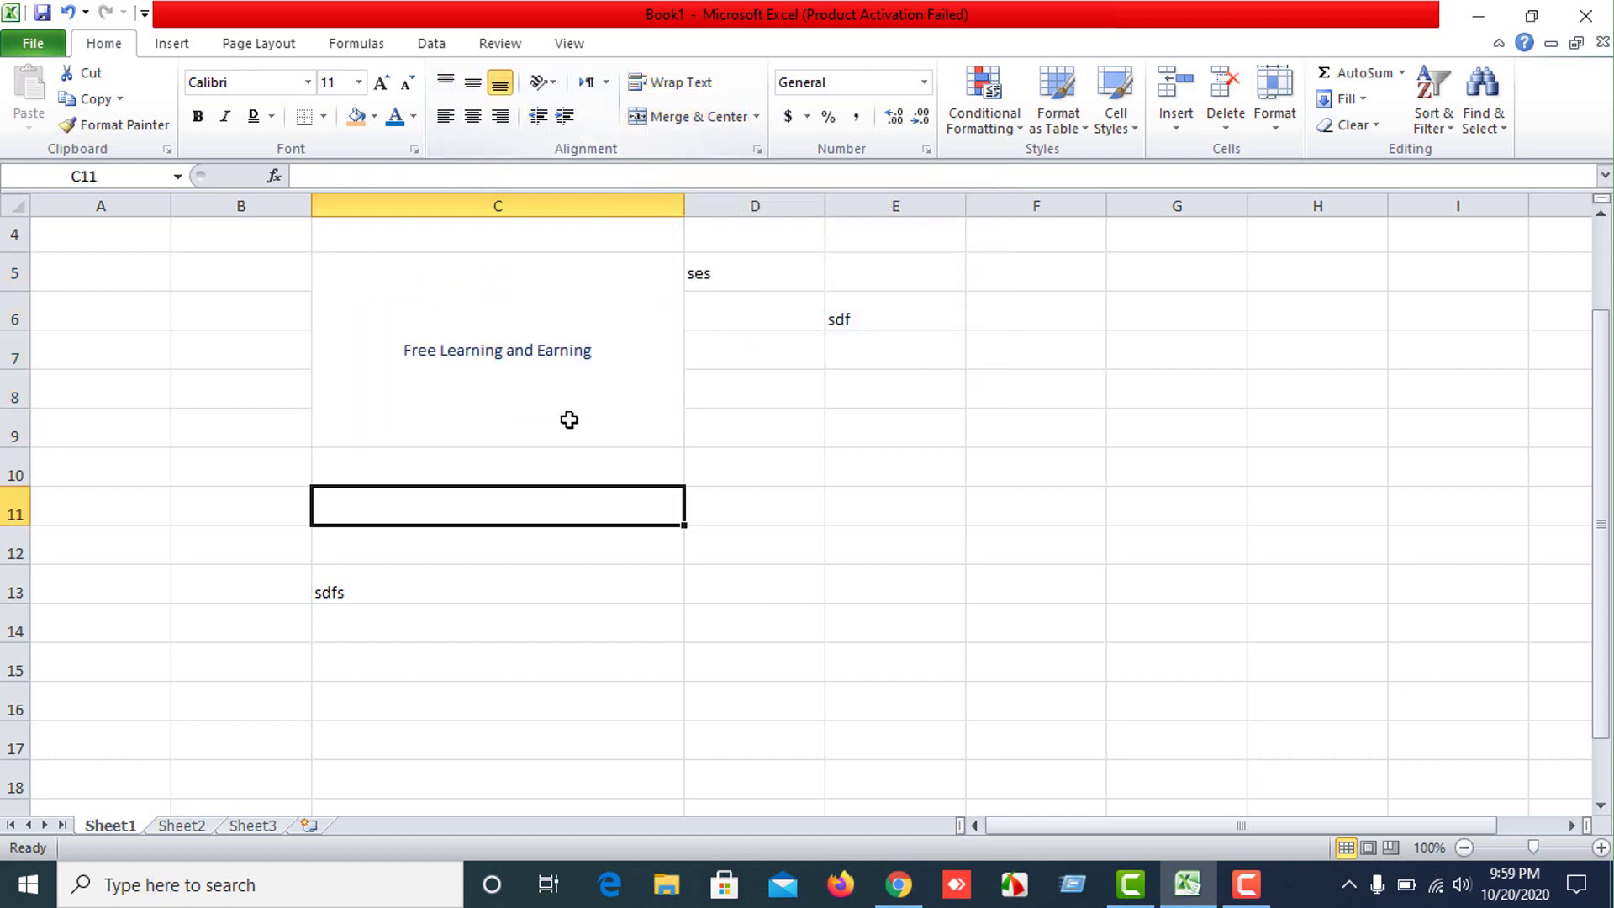
{"action": "left_click", "coordinate": [389, 281]}
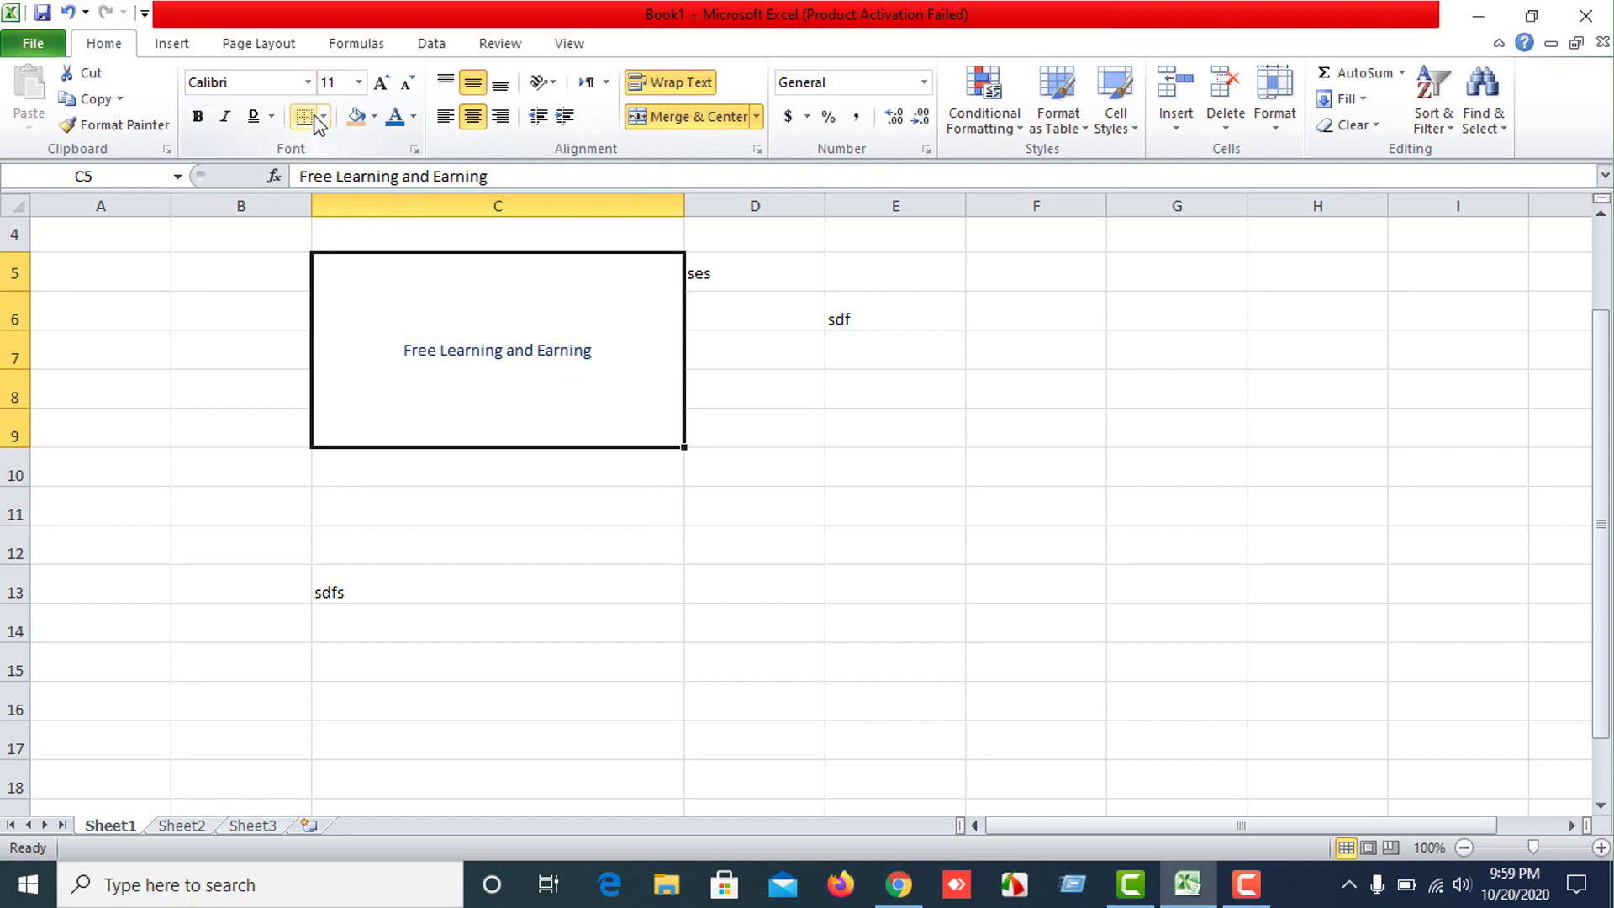
{"action": "left_click", "coordinate": [588, 504]}
{"action": "left_click", "coordinate": [547, 328]}
{"action": "left_click", "coordinate": [380, 83]}
{"action": "left_click", "coordinate": [381, 83]}
{"action": "left_click", "coordinate": [381, 83]}
{"action": "left_click", "coordinate": [381, 83]}
{"action": "left_click", "coordinate": [525, 533]}
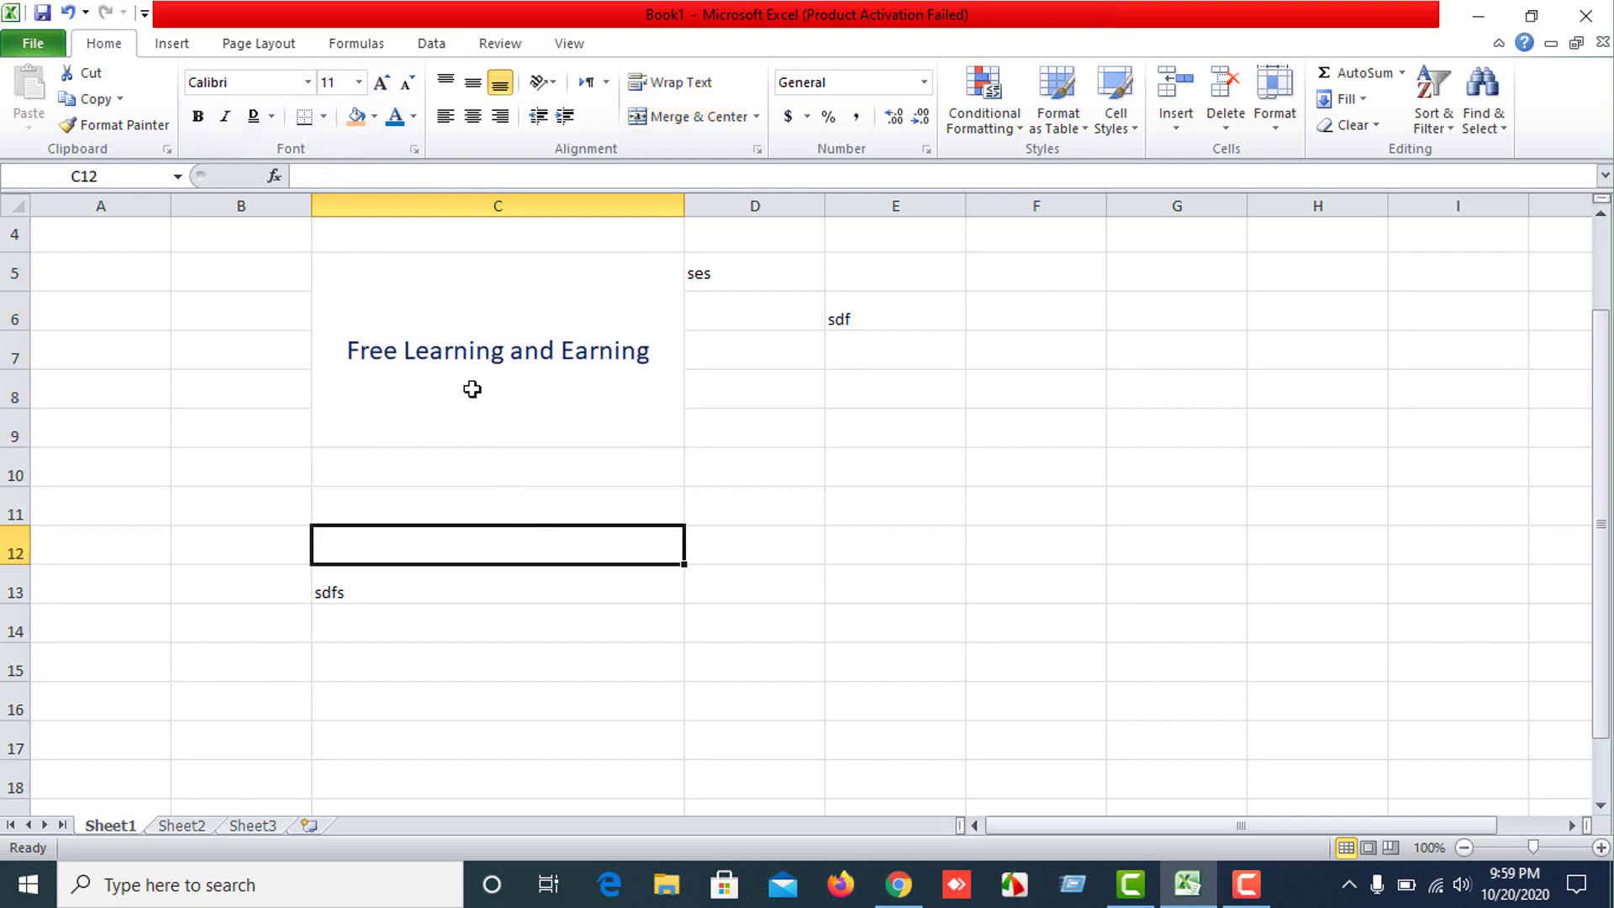
Add a bottom border and then a top border to the merged title cell.
{"action": "left_click", "coordinate": [469, 386]}
{"action": "left_click", "coordinate": [323, 117]}
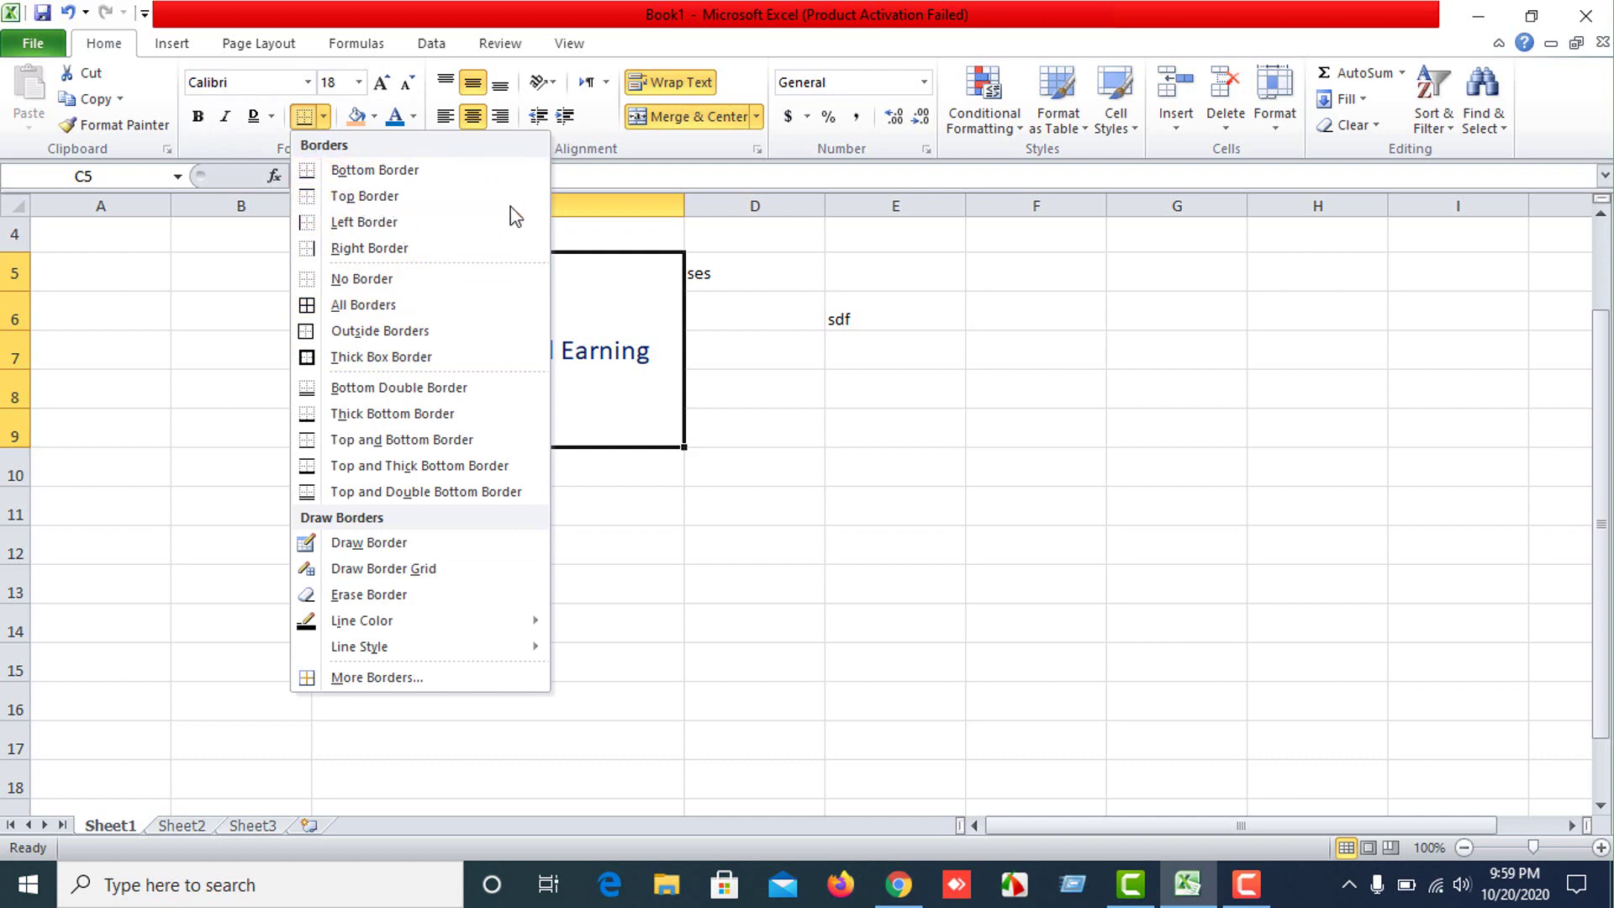
{"action": "left_click", "coordinate": [592, 254]}
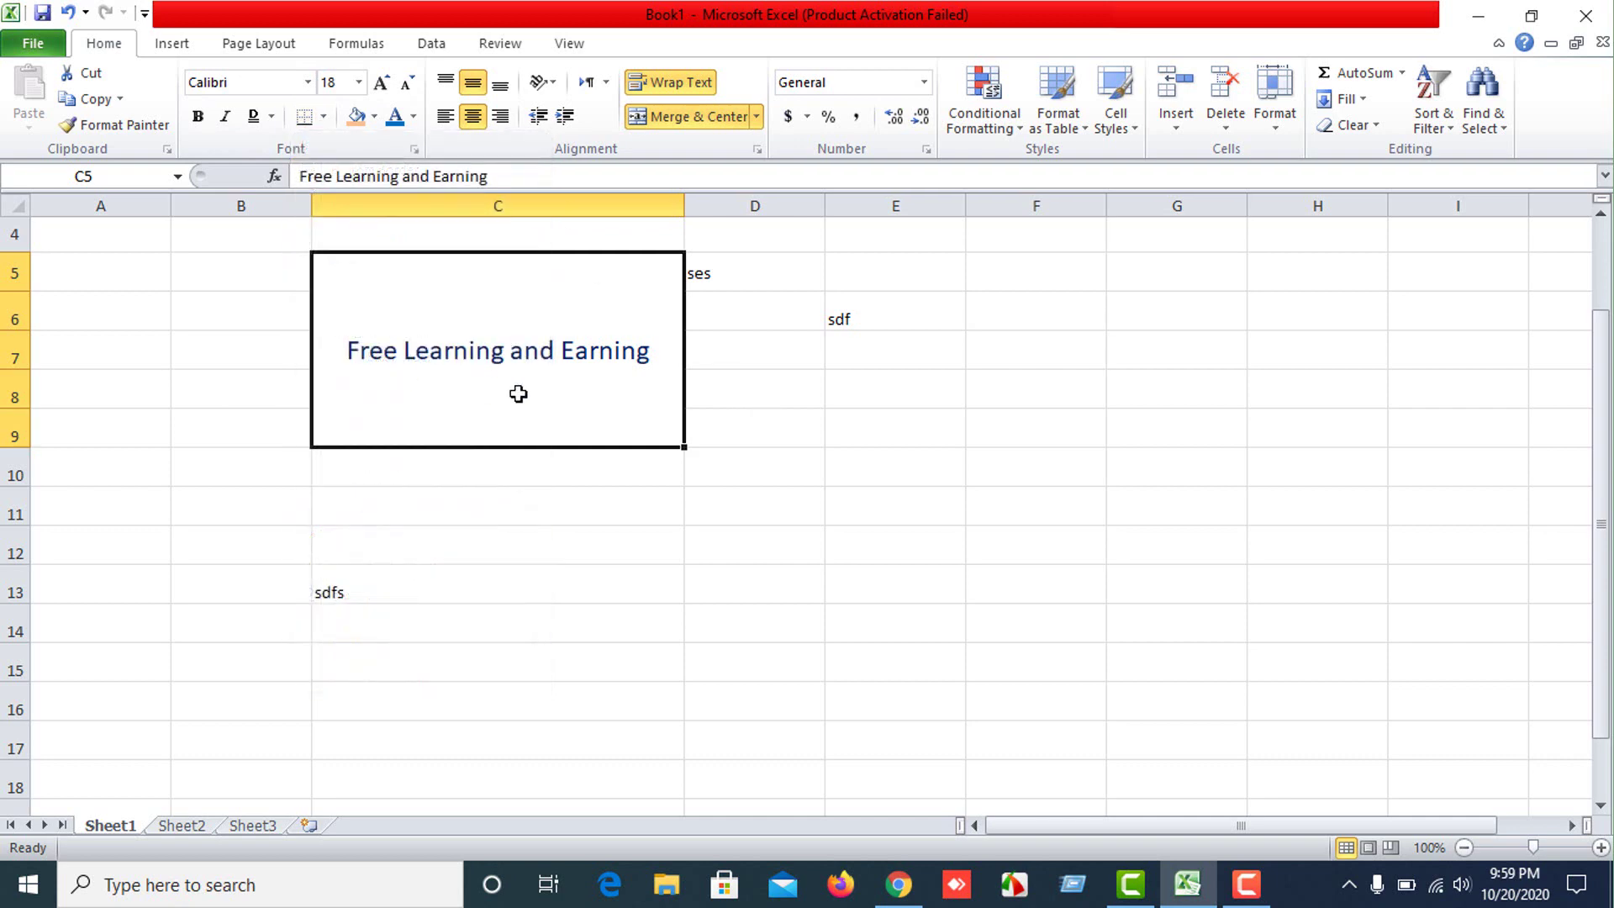
{"action": "left_click", "coordinate": [323, 117]}
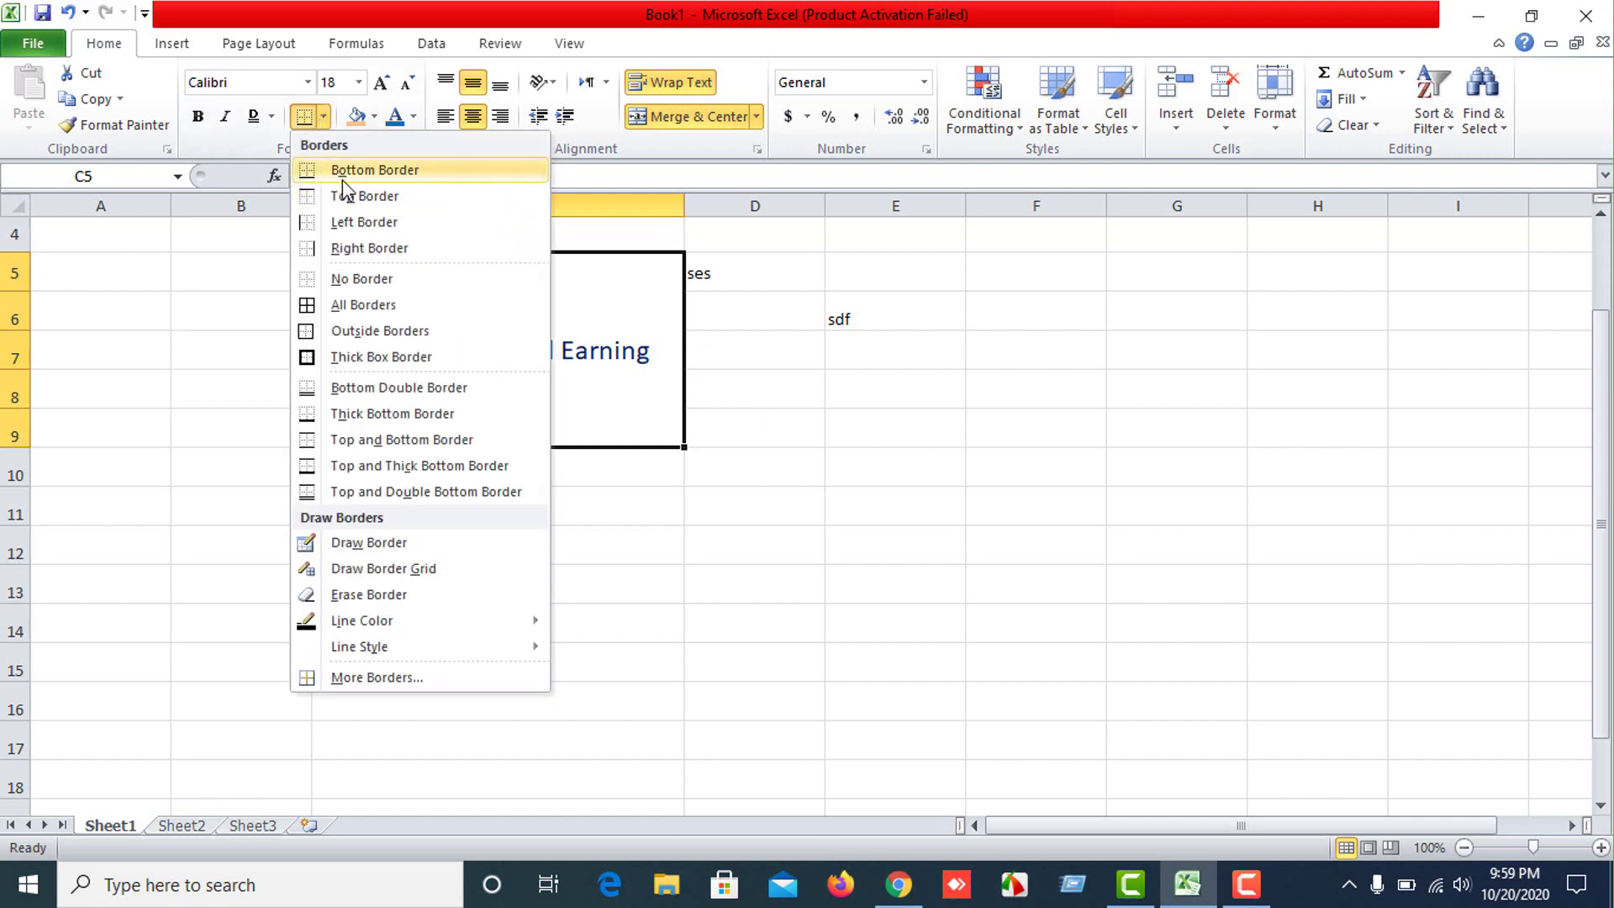
{"action": "left_click", "coordinate": [341, 178]}
{"action": "key", "text": "Down"}
{"action": "key", "text": "Down"}
{"action": "key", "text": "Down"}
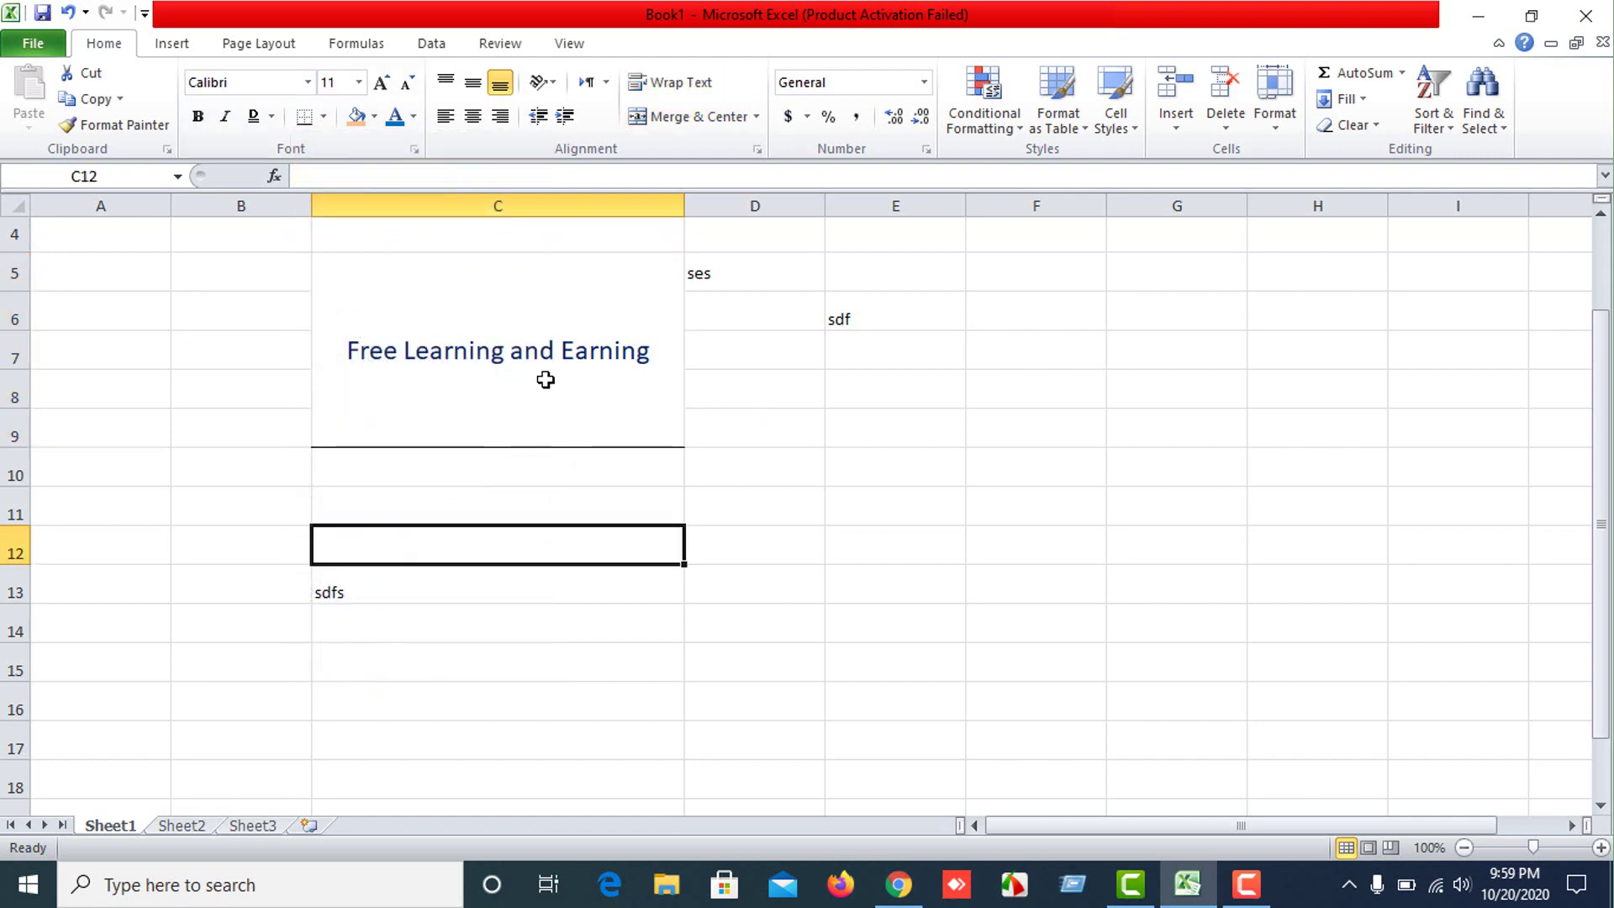
{"action": "left_click", "coordinate": [484, 338]}
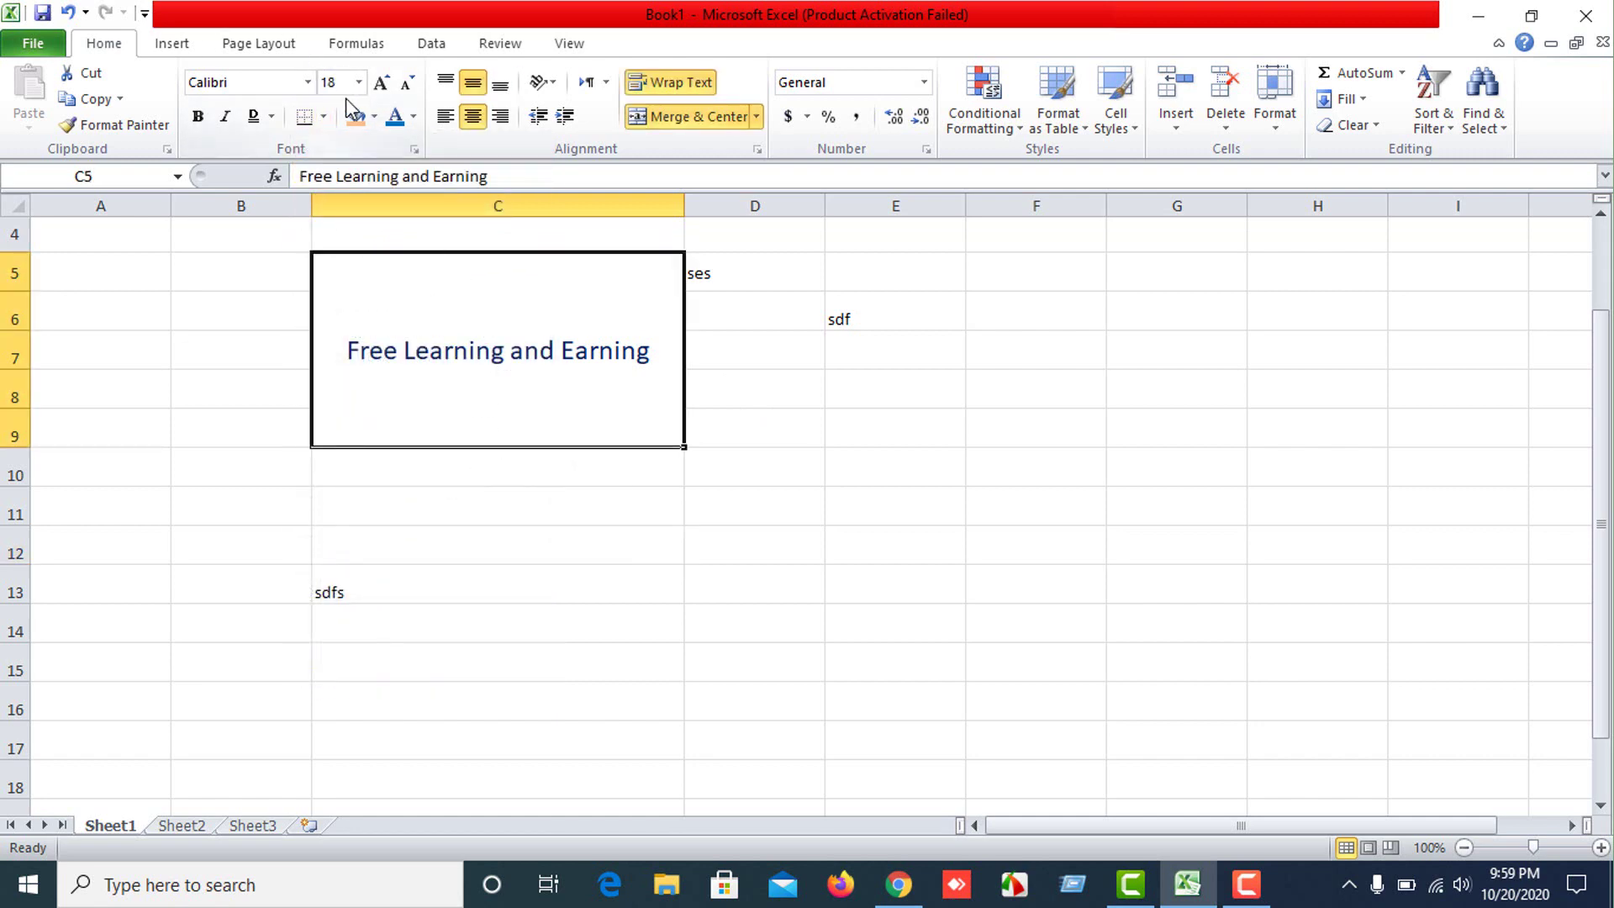
{"action": "left_click", "coordinate": [322, 117]}
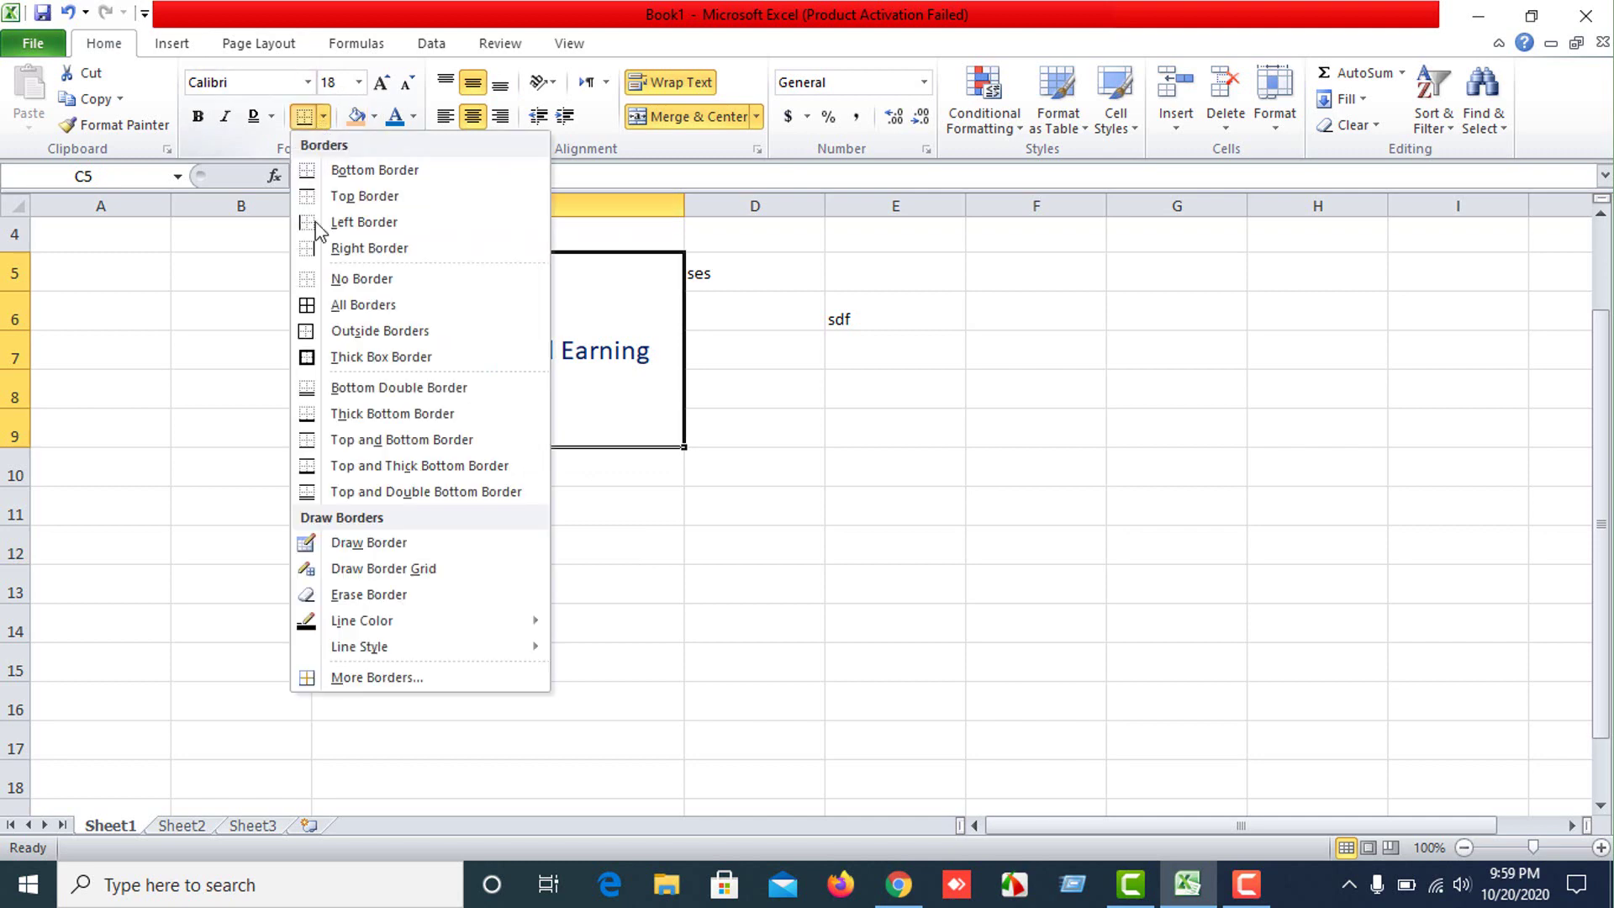
{"action": "left_click", "coordinate": [340, 198]}
Add another bottom border to the title, then remove all its borders.
{"action": "left_click", "coordinate": [472, 548]}
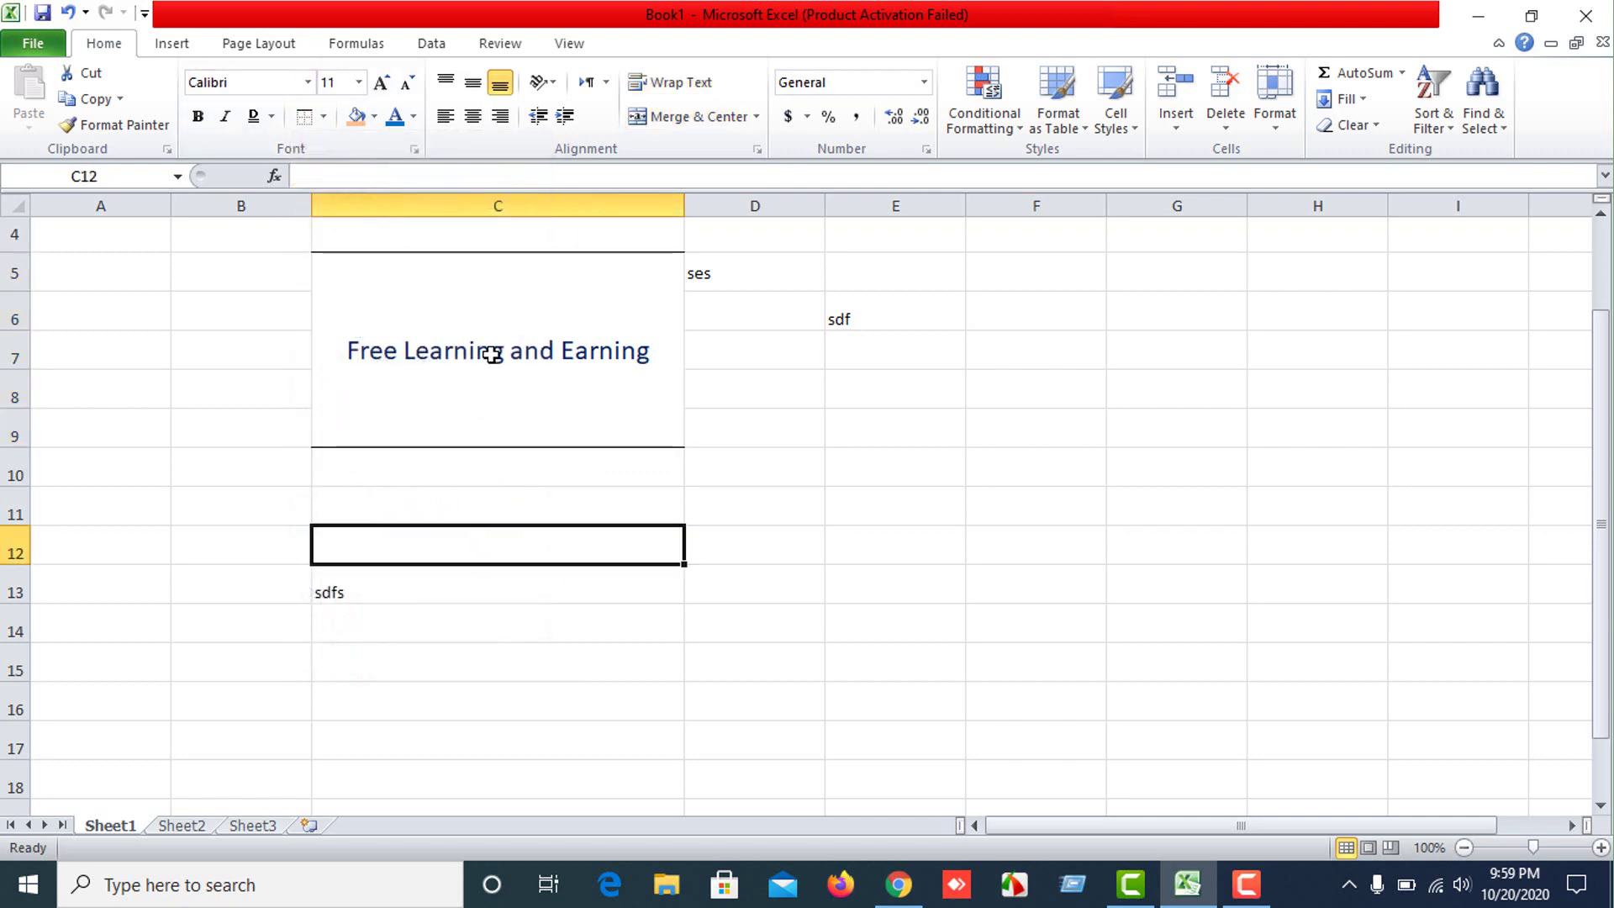
{"action": "left_click", "coordinate": [492, 354]}
{"action": "left_click", "coordinate": [323, 116]}
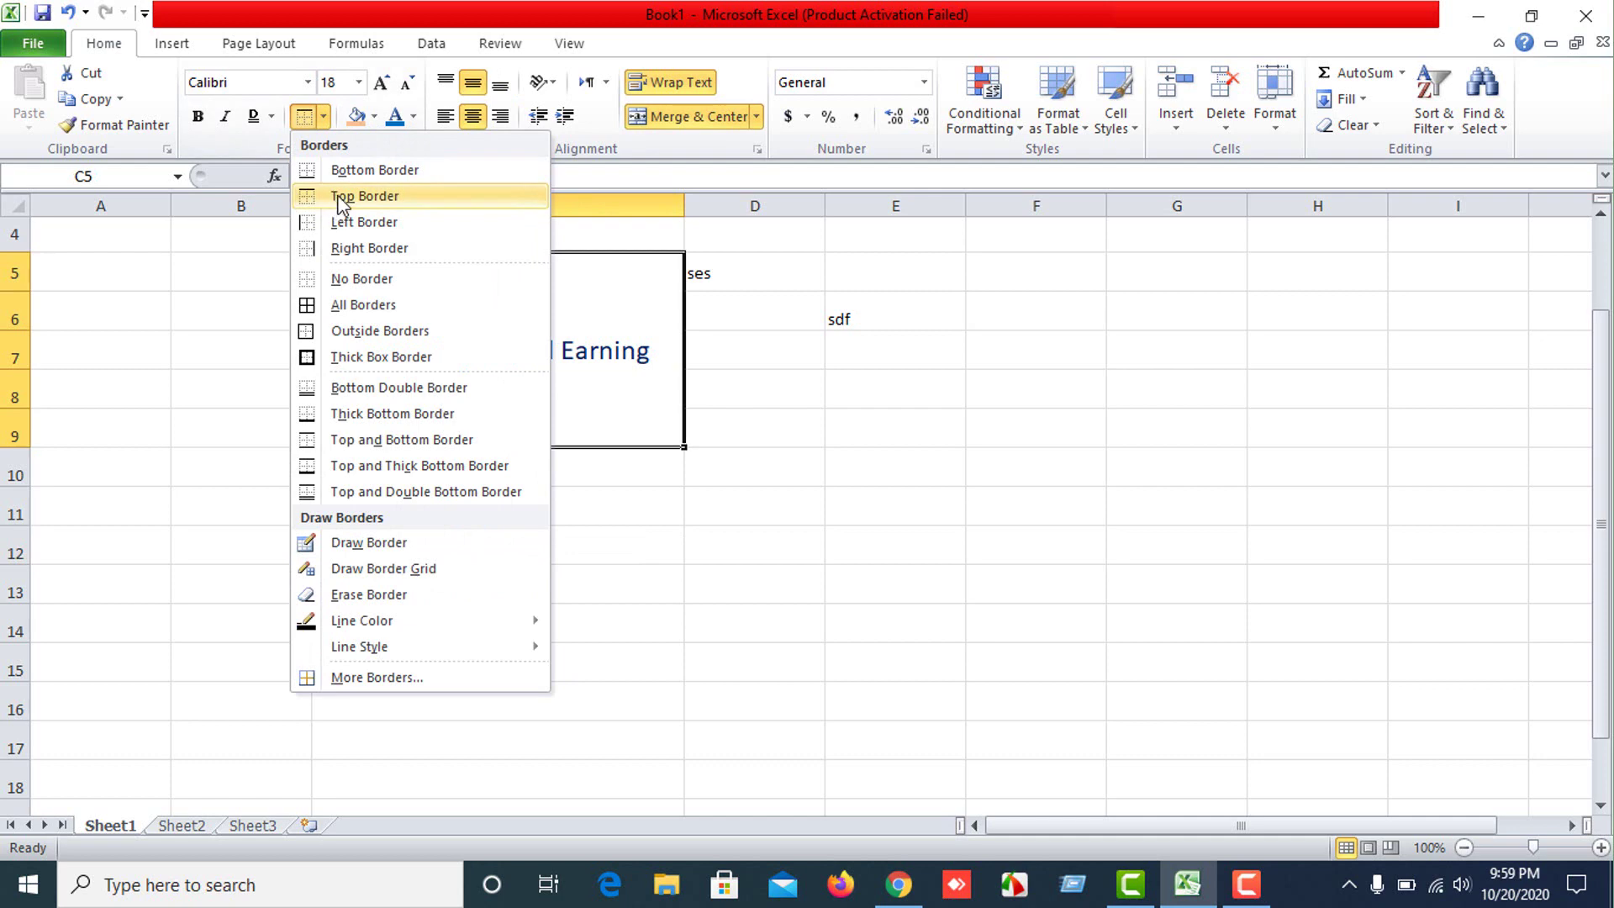
{"action": "left_click", "coordinate": [342, 168]}
{"action": "left_click", "coordinate": [538, 504]}
{"action": "left_click", "coordinate": [541, 442]}
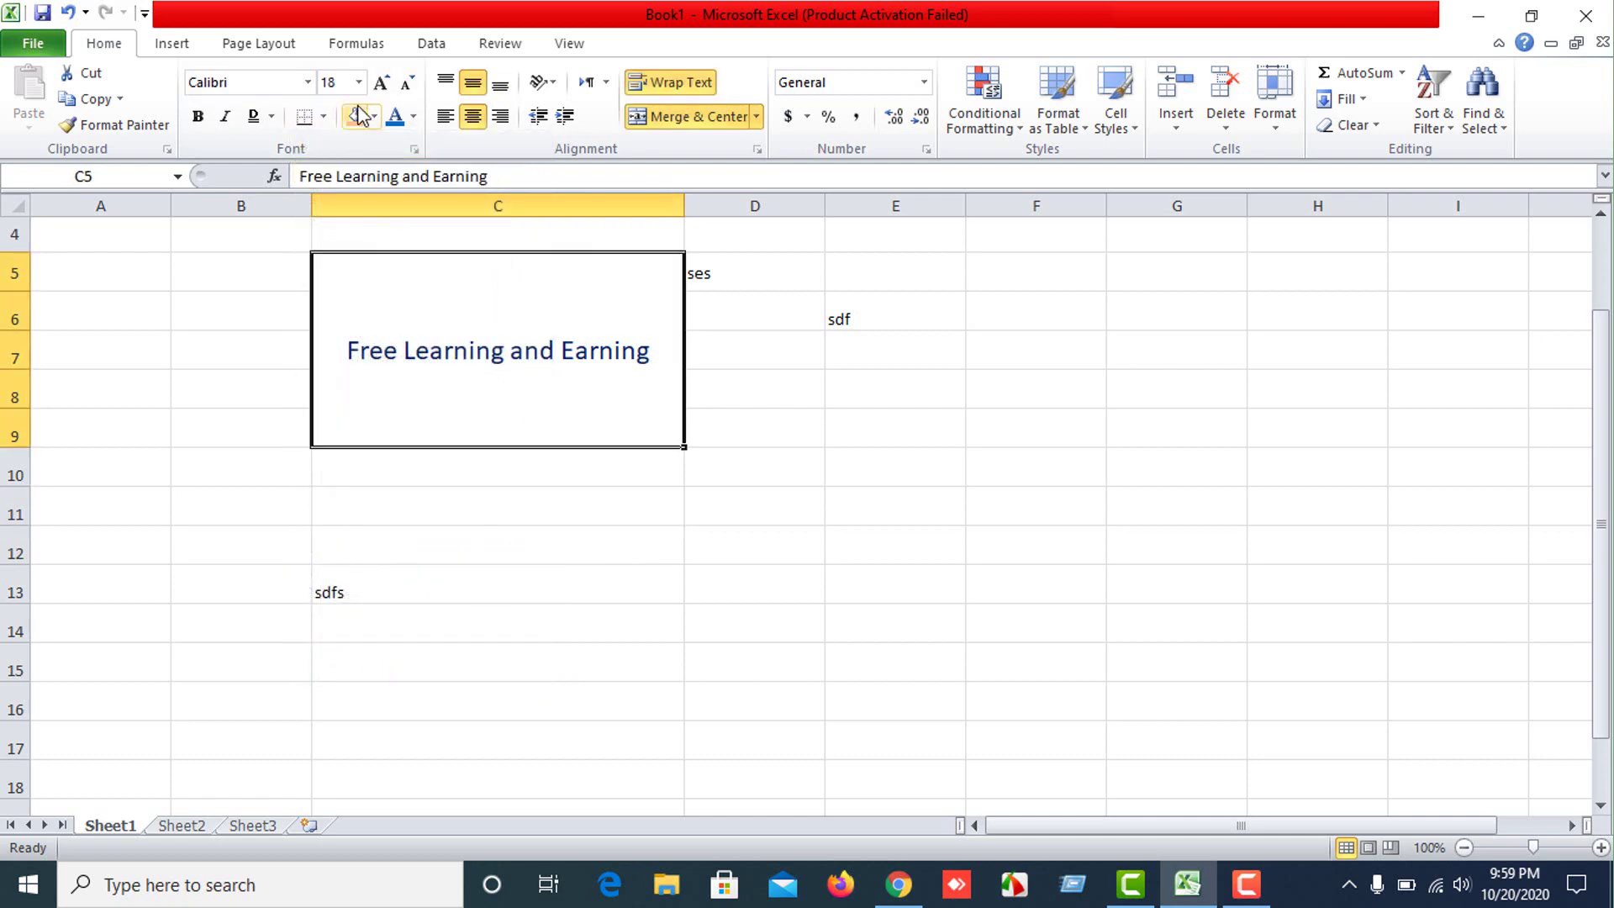
{"action": "left_click", "coordinate": [322, 117]}
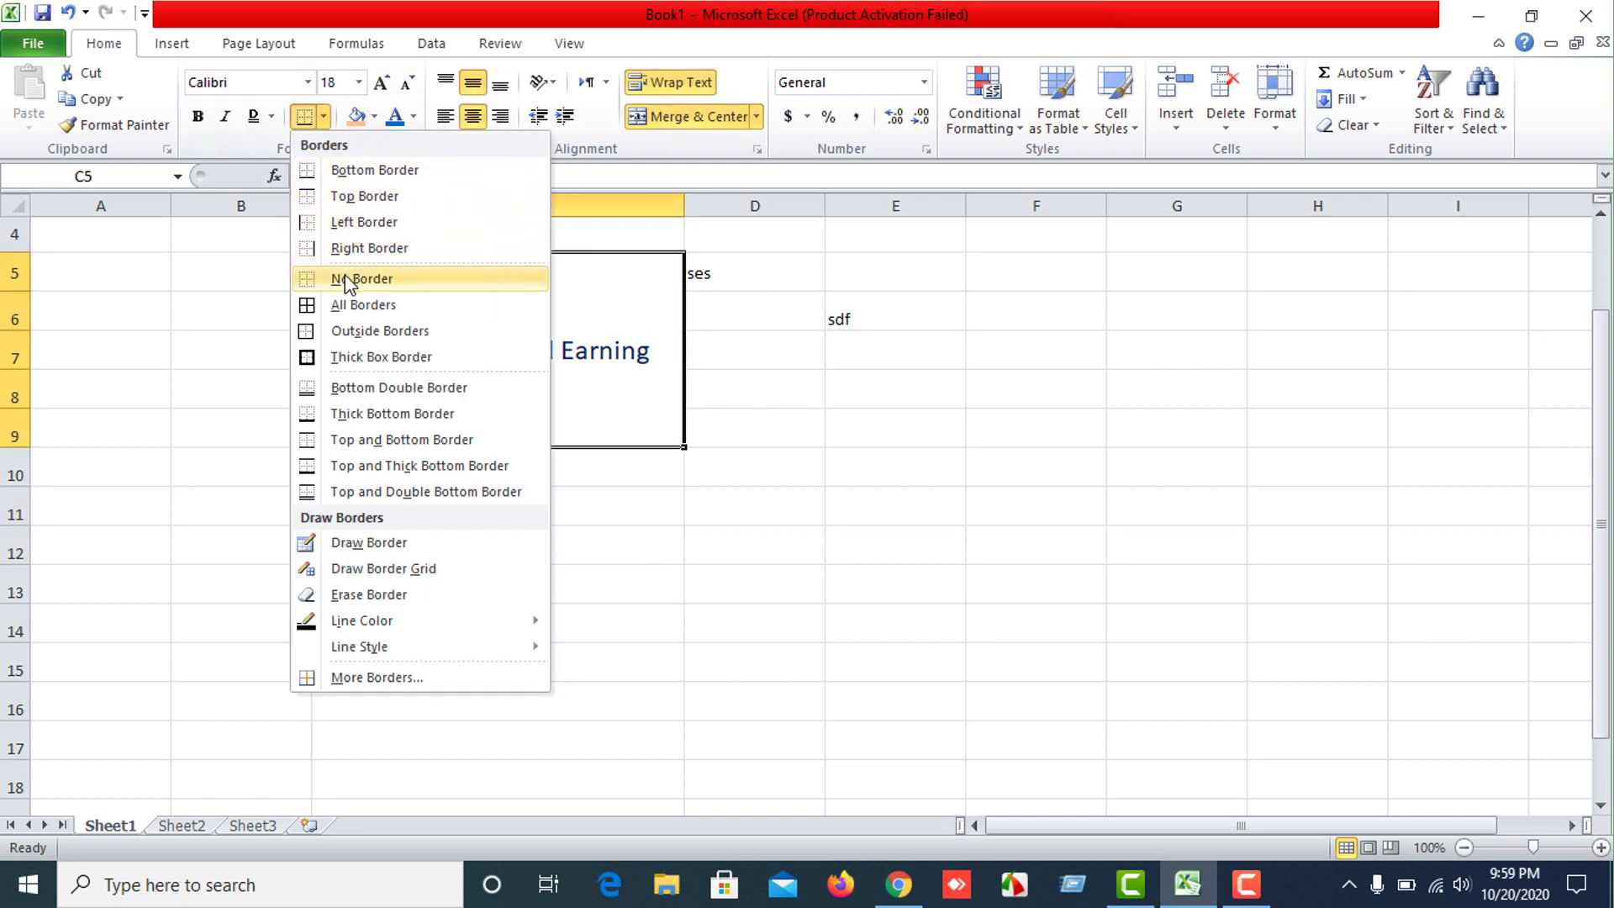
{"action": "left_click", "coordinate": [385, 284]}
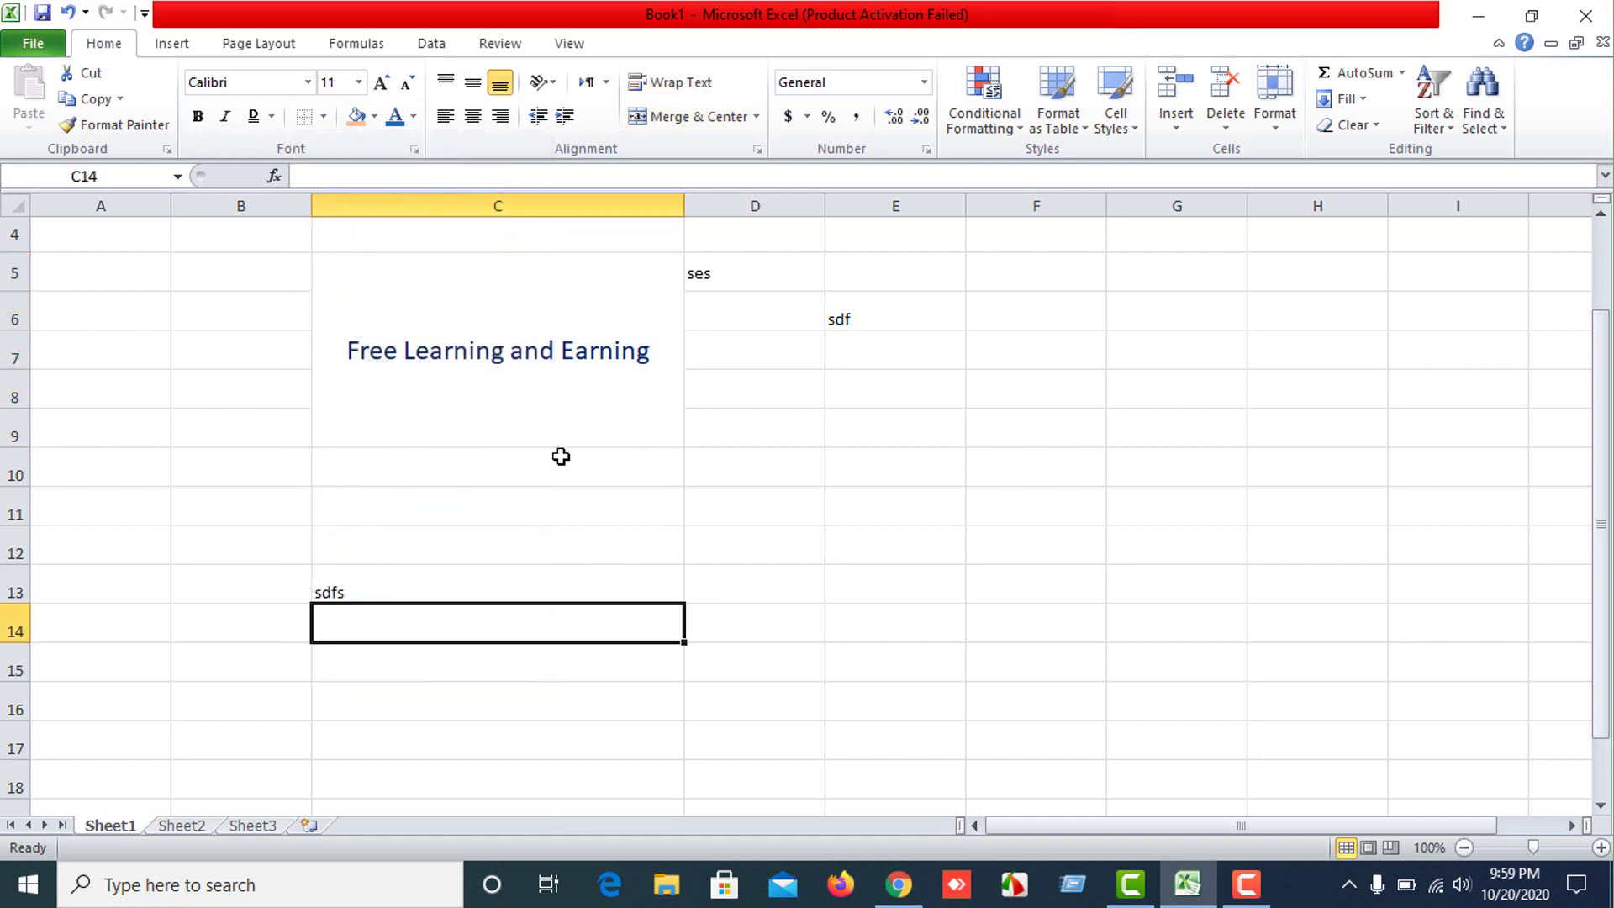
Give the merged title right, left, and top-and-bottom borders.
{"action": "left_click", "coordinate": [529, 324]}
{"action": "left_click", "coordinate": [323, 117]}
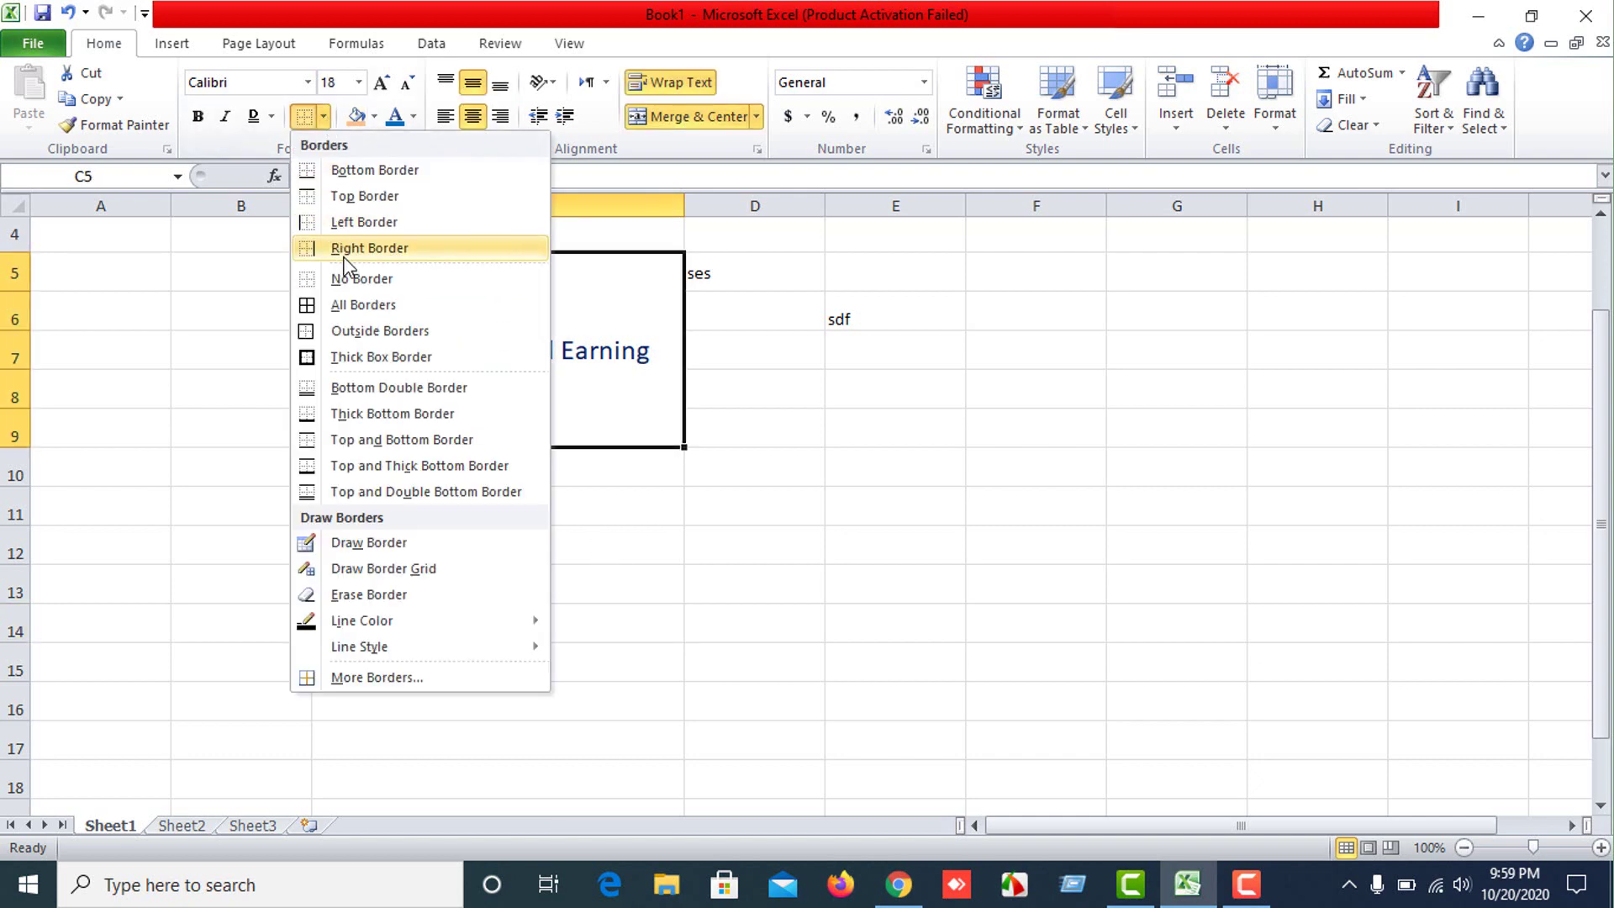
{"action": "left_click", "coordinate": [343, 257]}
{"action": "left_click", "coordinate": [681, 618]}
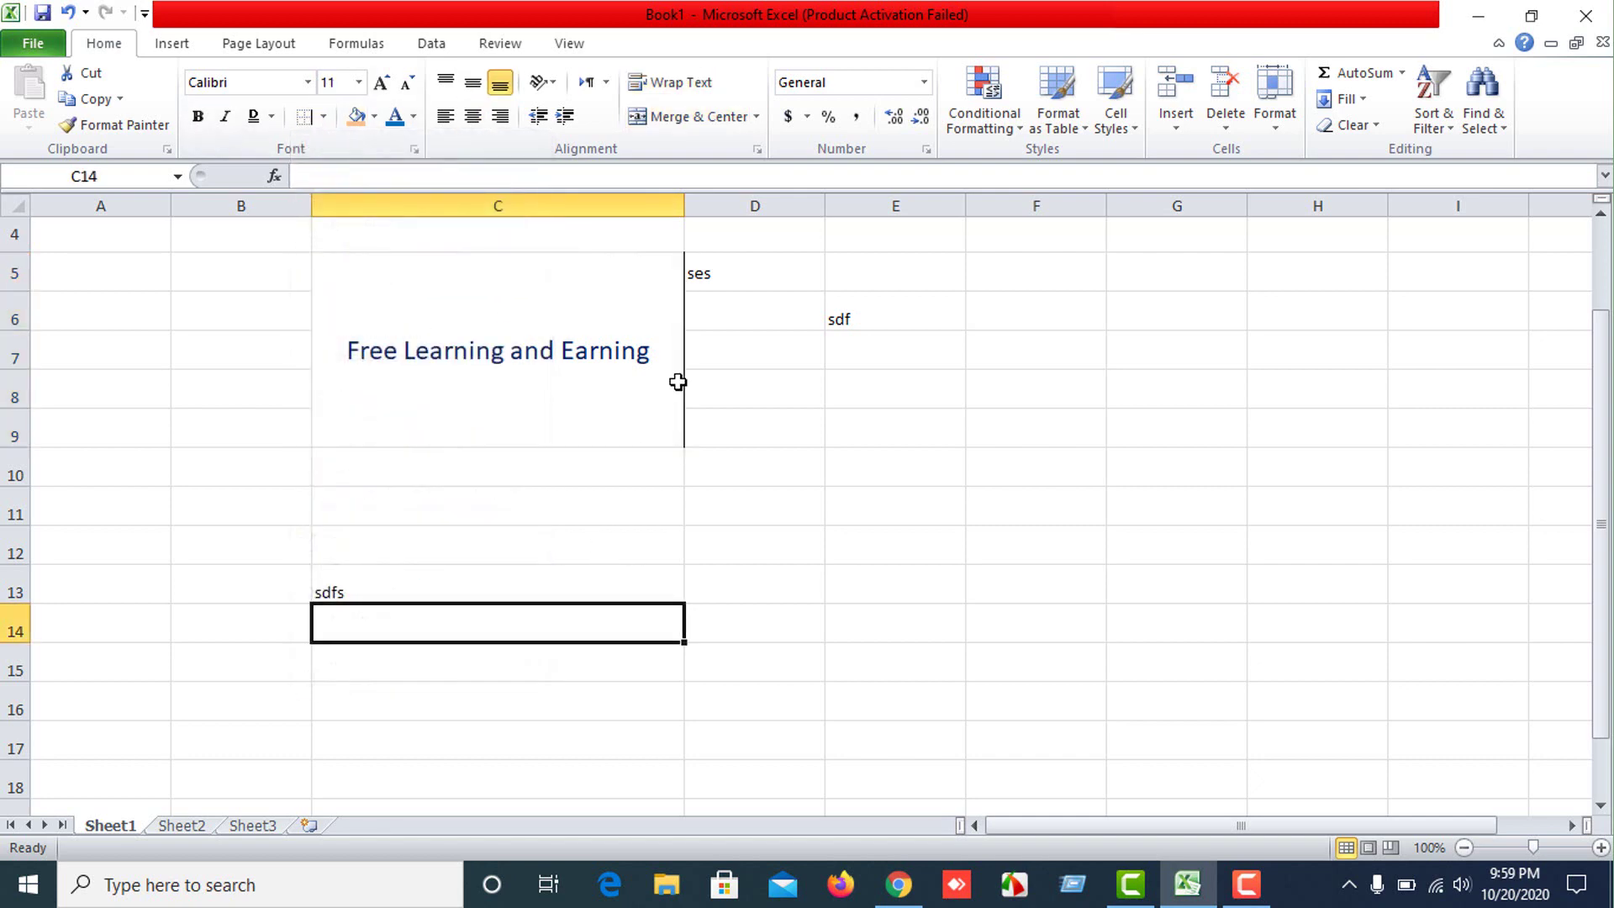
{"action": "left_click", "coordinate": [546, 305]}
{"action": "left_click", "coordinate": [324, 116]}
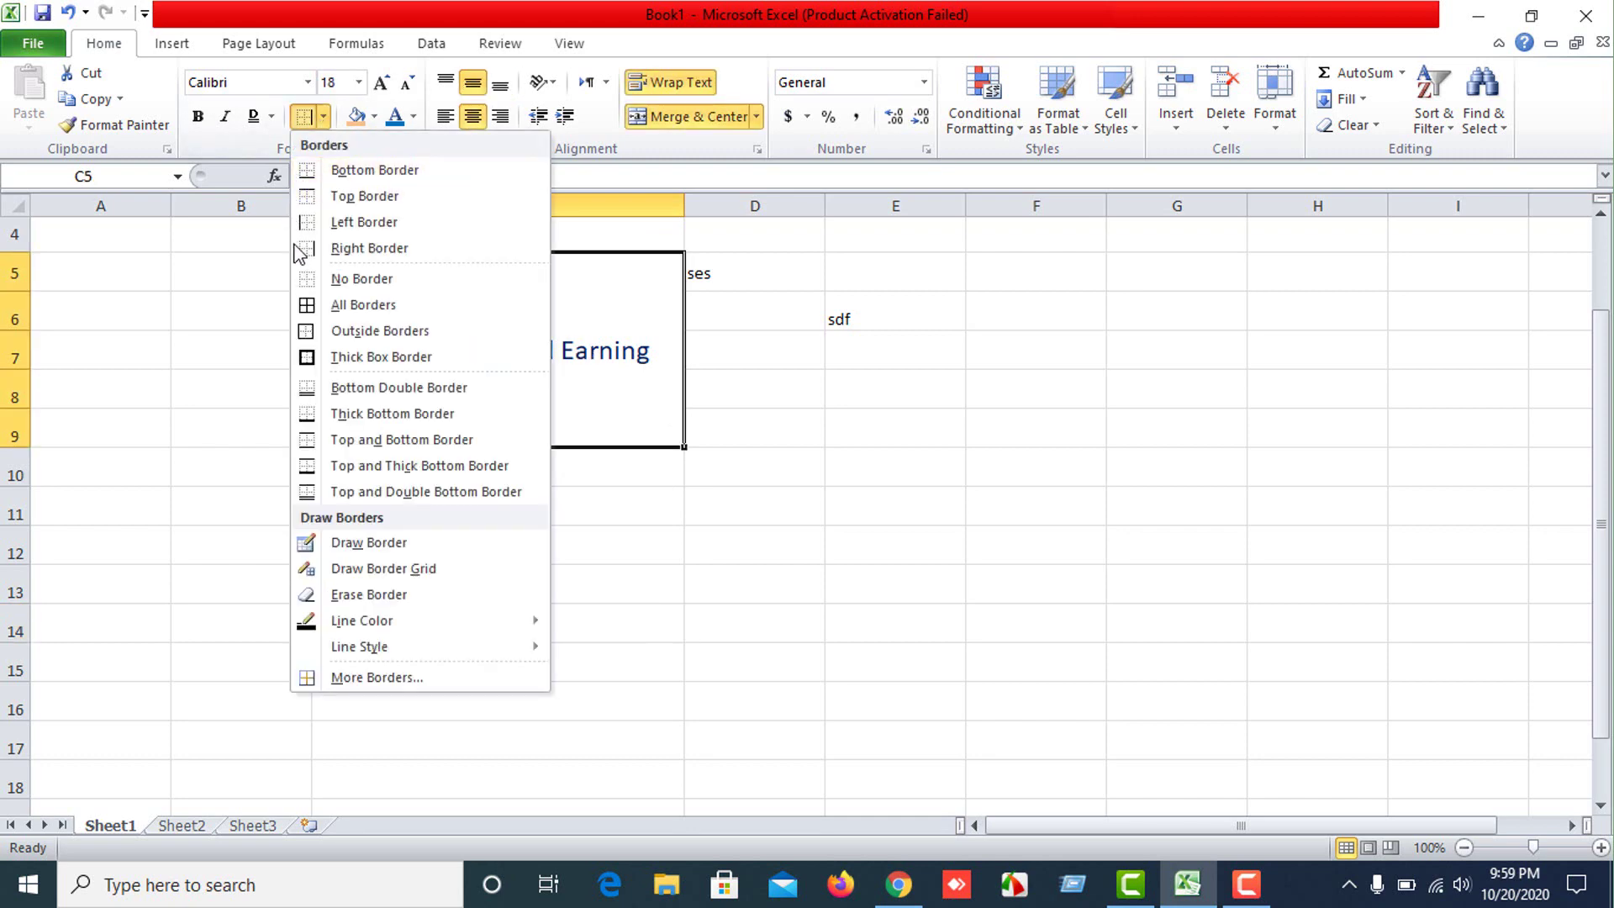
{"action": "left_click", "coordinate": [345, 217]}
{"action": "left_click", "coordinate": [471, 506]}
{"action": "left_click", "coordinate": [452, 325]}
{"action": "left_click", "coordinate": [324, 117]}
{"action": "left_click", "coordinate": [386, 439]}
Apply All Borders to every cell of C5:E9, then reselect title cell C5.
{"action": "left_click_drag", "start_coordinate": [534, 308], "coordinate": [870, 336]}
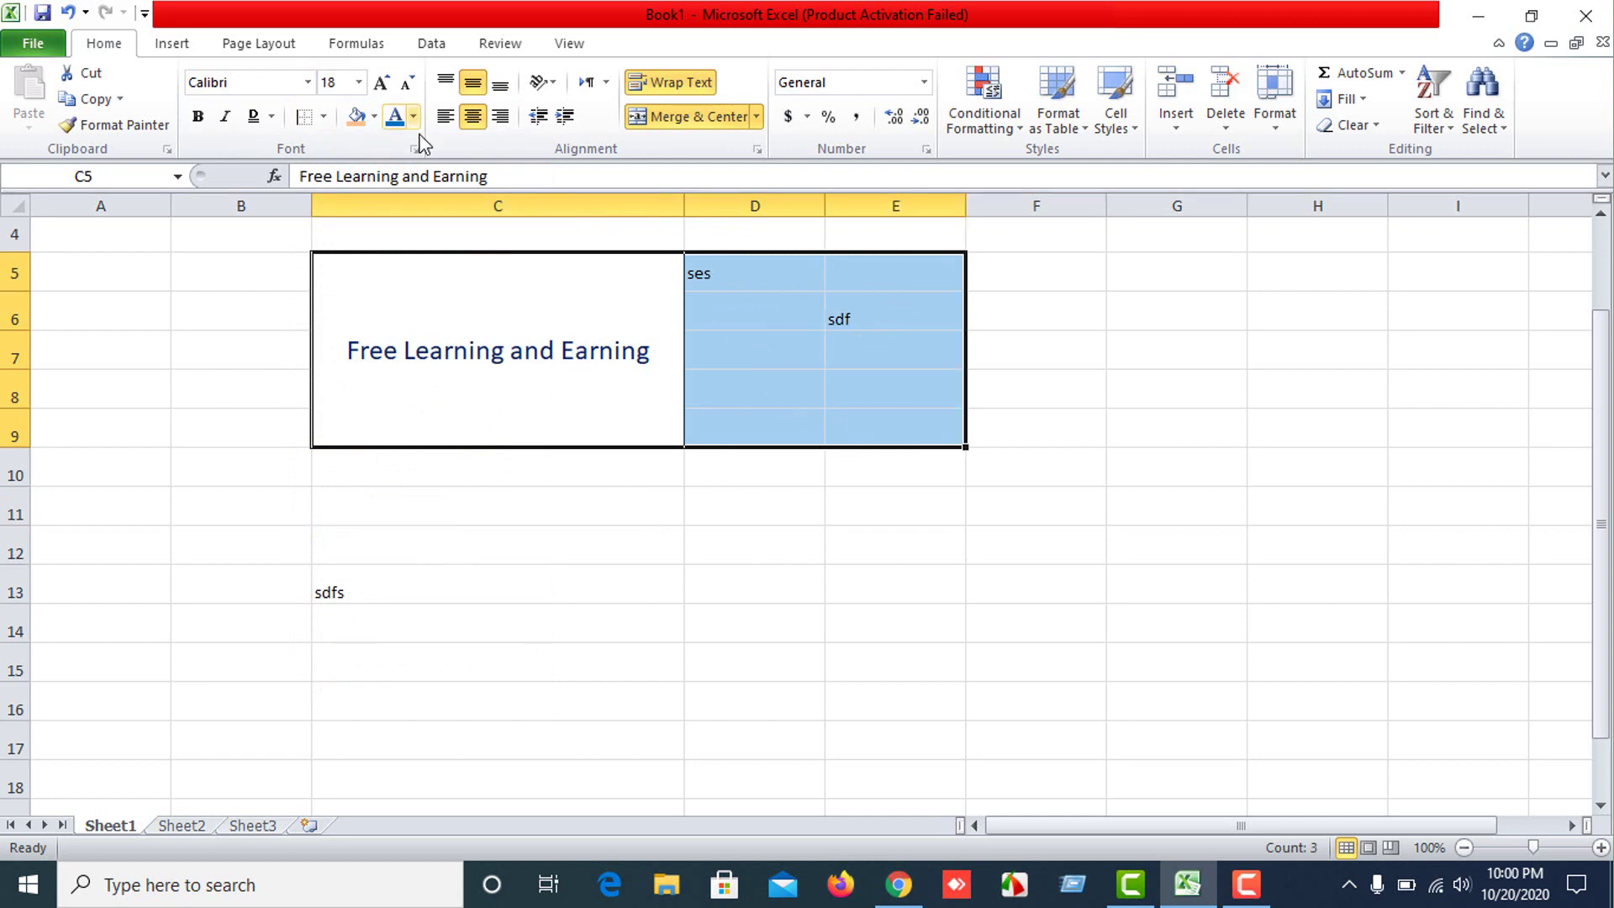
{"action": "left_click", "coordinate": [324, 117]}
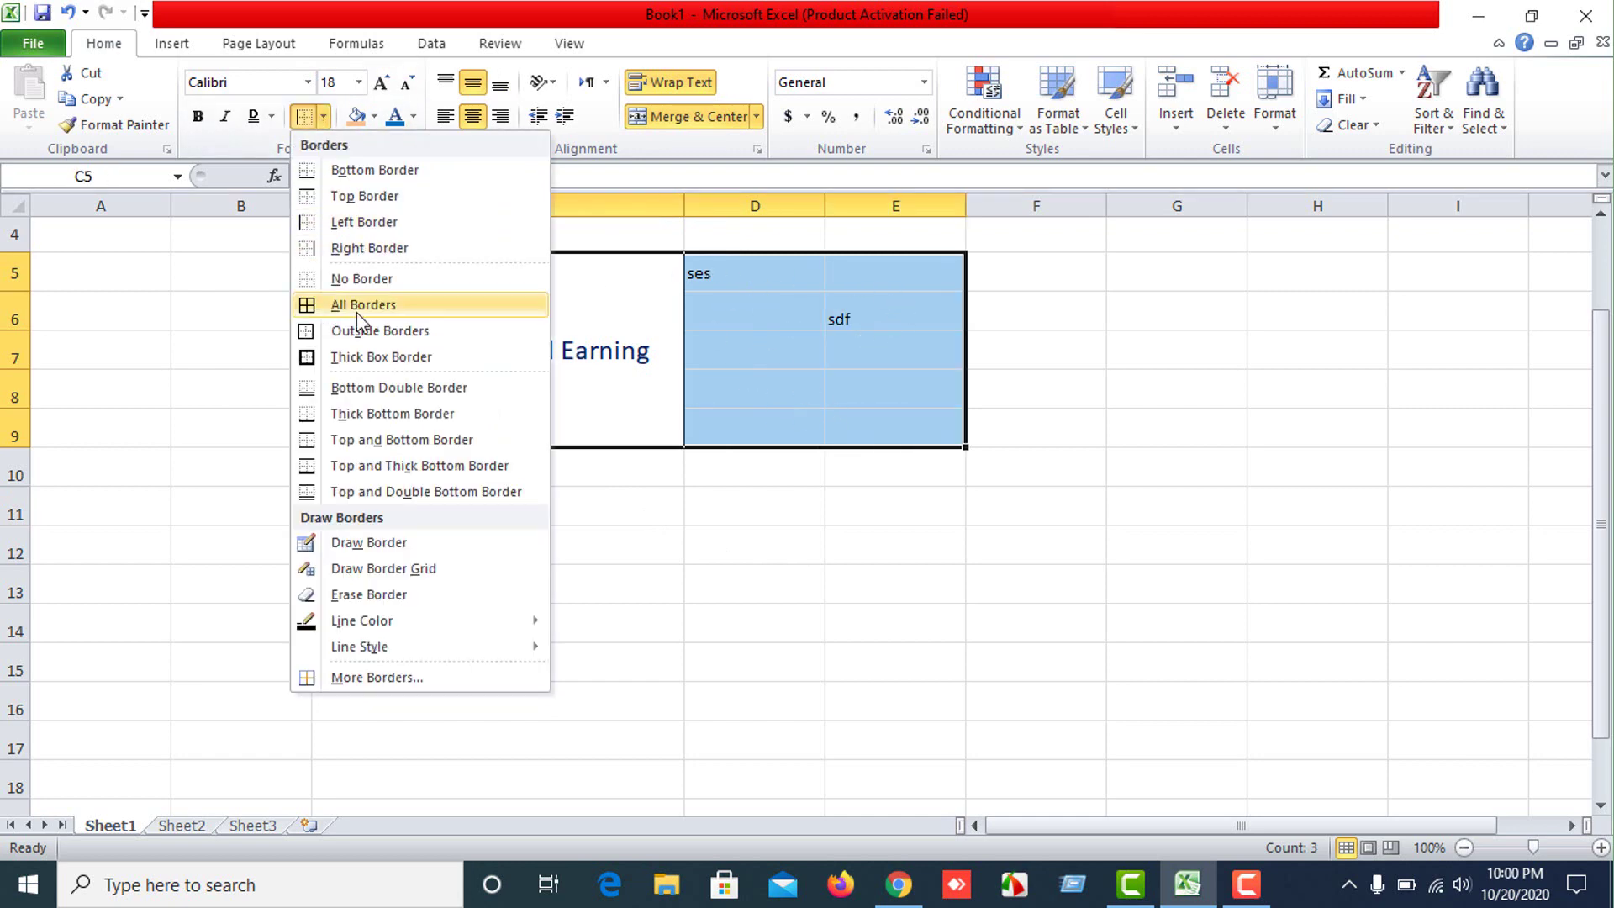
{"action": "left_click", "coordinate": [356, 304]}
{"action": "left_click", "coordinate": [832, 627]}
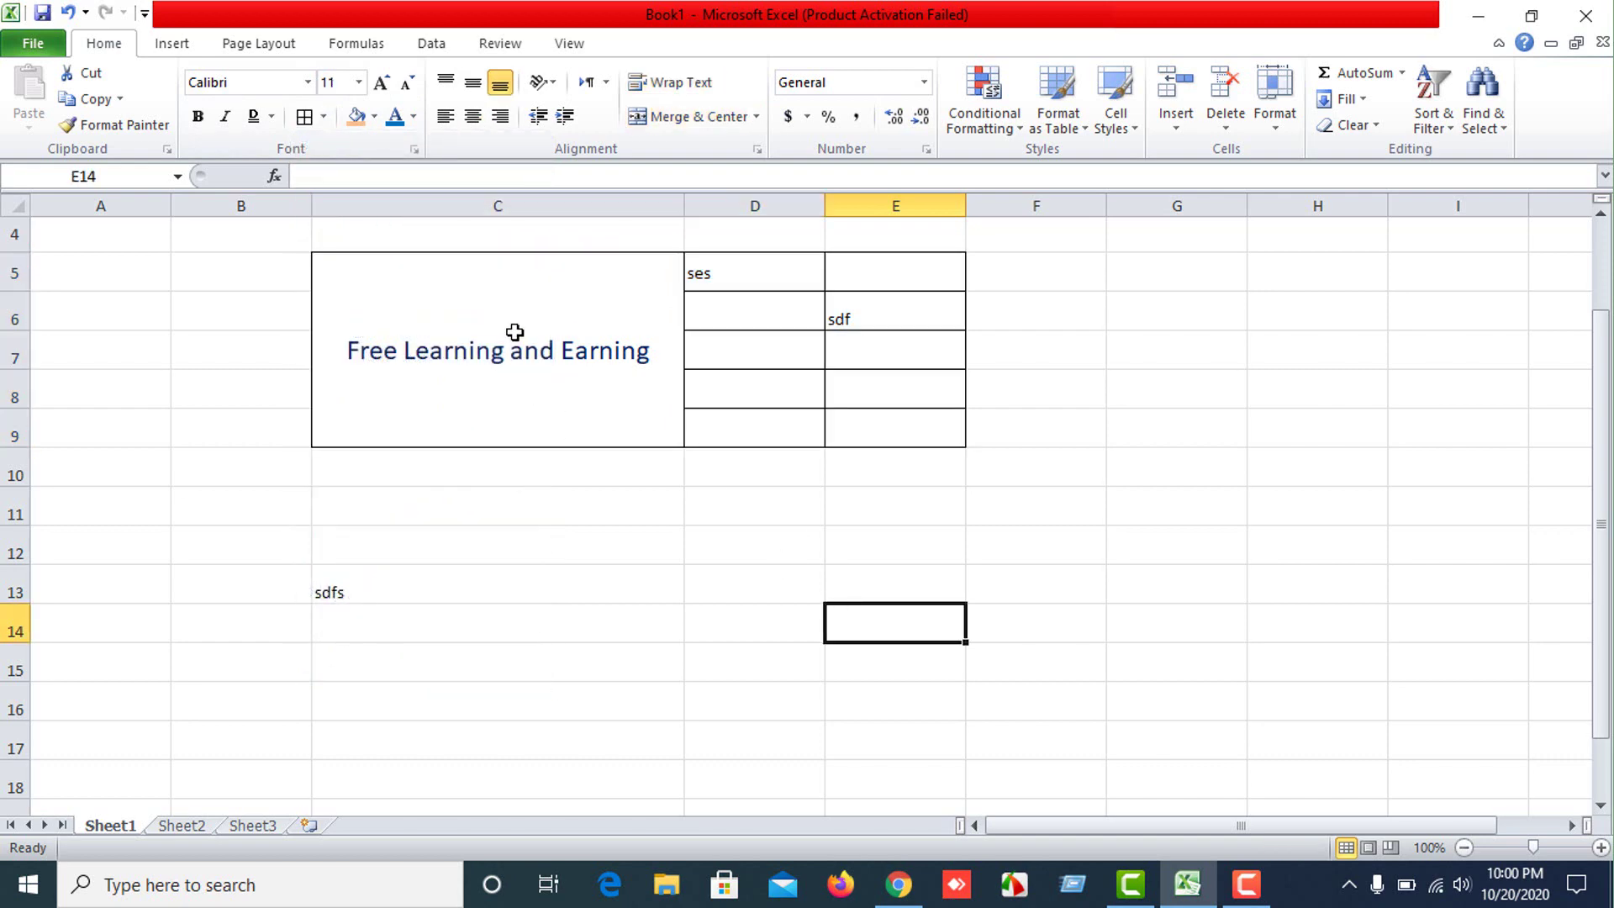
{"action": "left_click_drag", "start_coordinate": [516, 331], "coordinate": [894, 350]}
{"action": "left_click", "coordinate": [754, 545]}
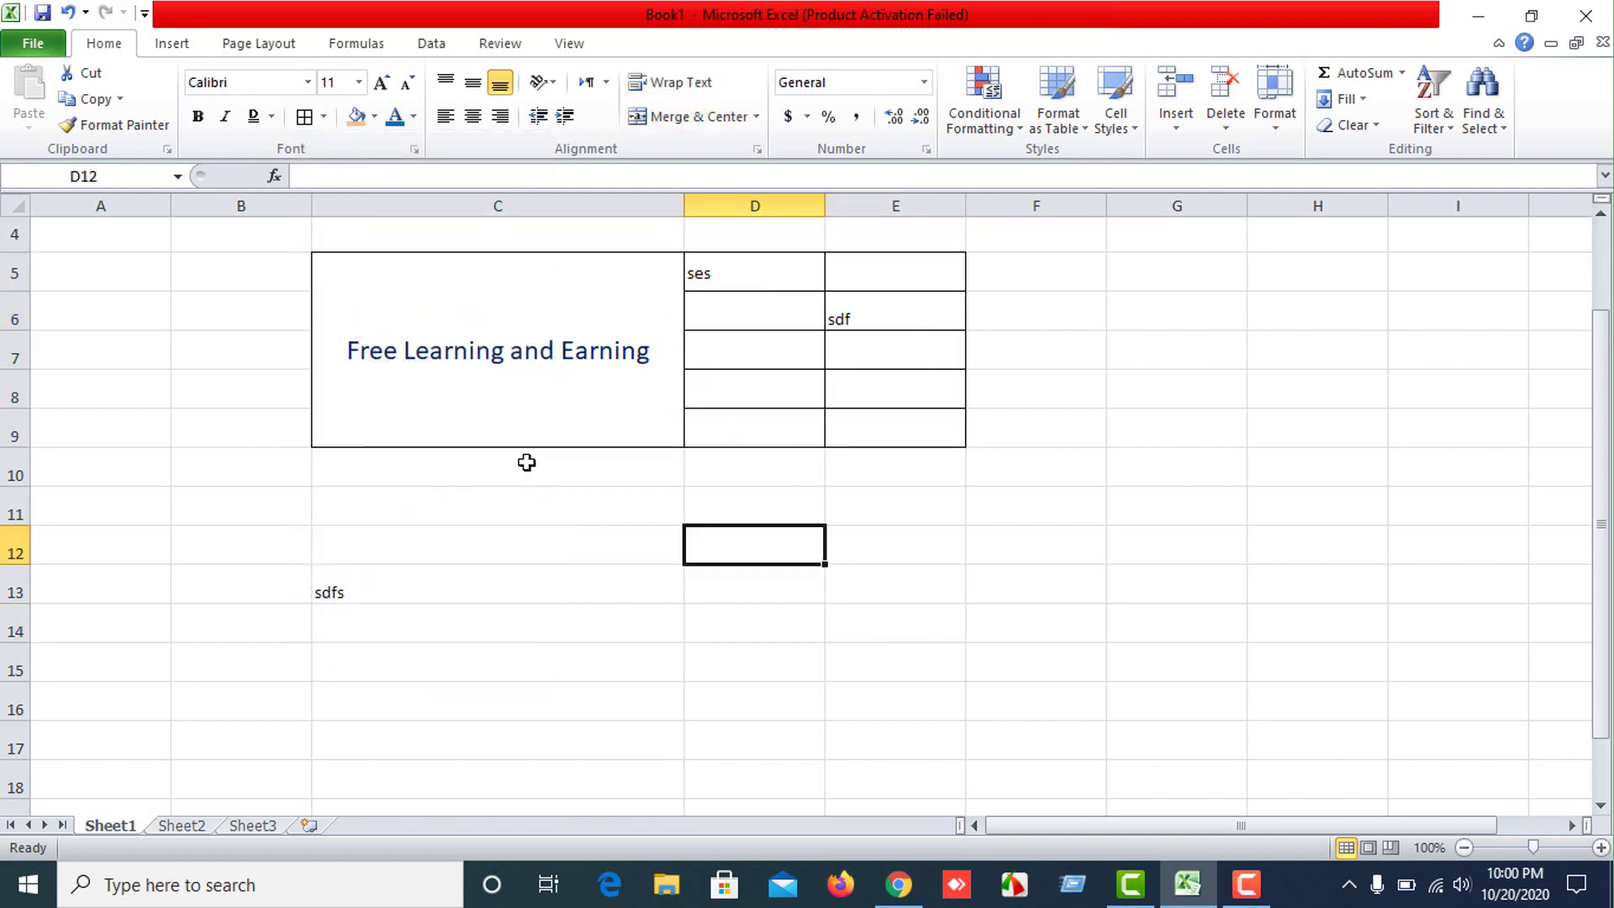
{"action": "left_click", "coordinate": [519, 400]}
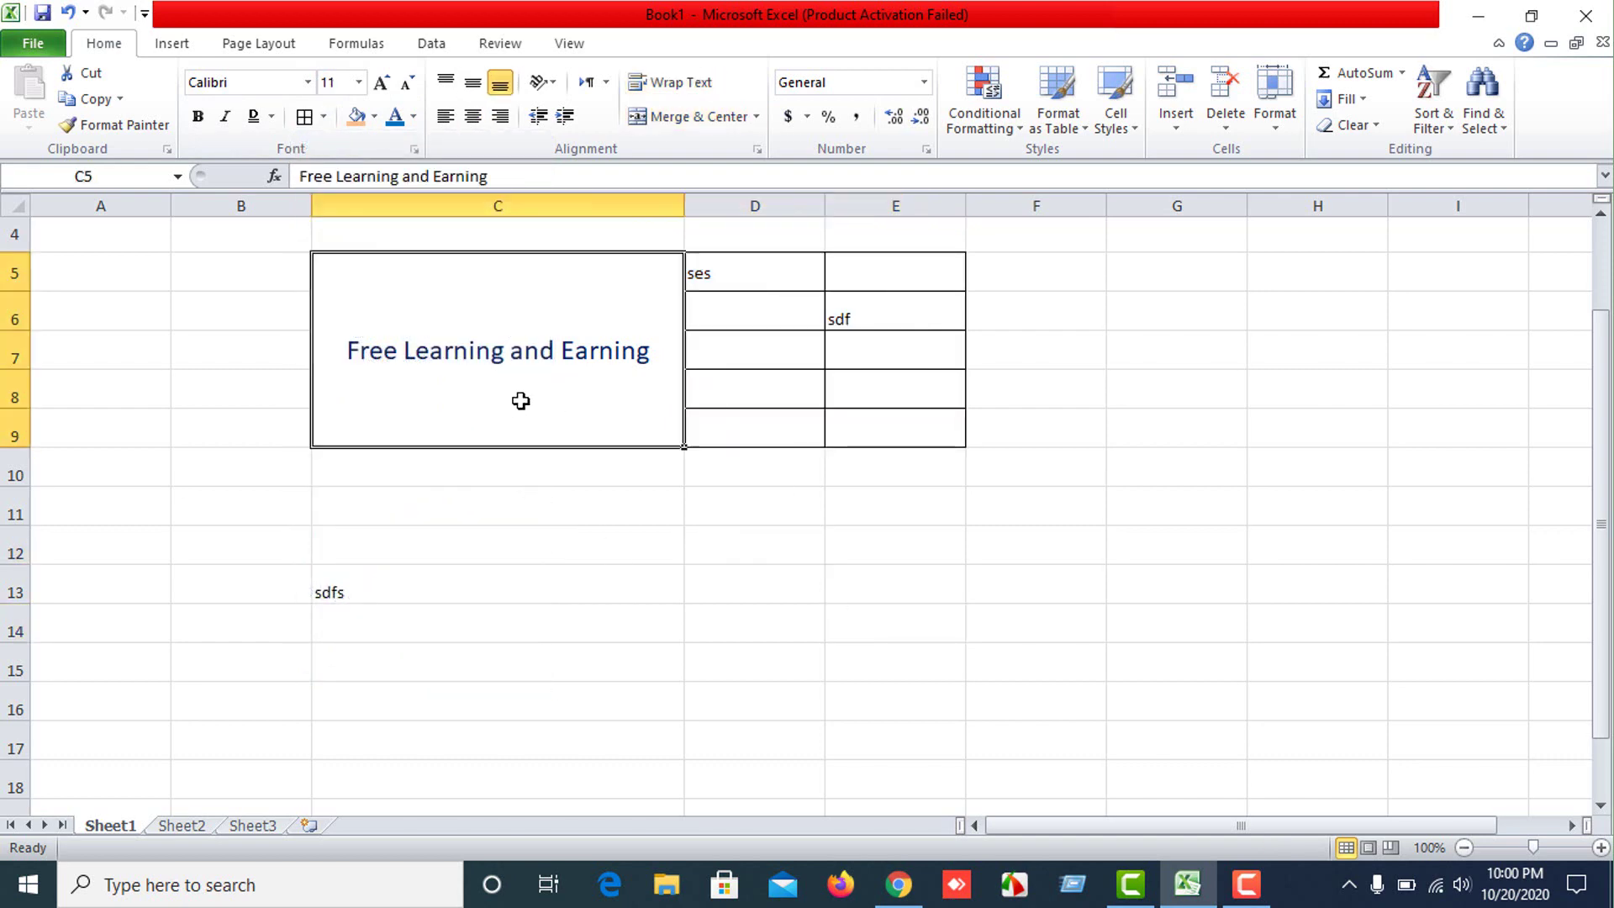
Unmerge the title back into C5 and add borders to C5:C9.
{"action": "left_click", "coordinate": [690, 119]}
{"action": "left_click", "coordinate": [640, 494]}
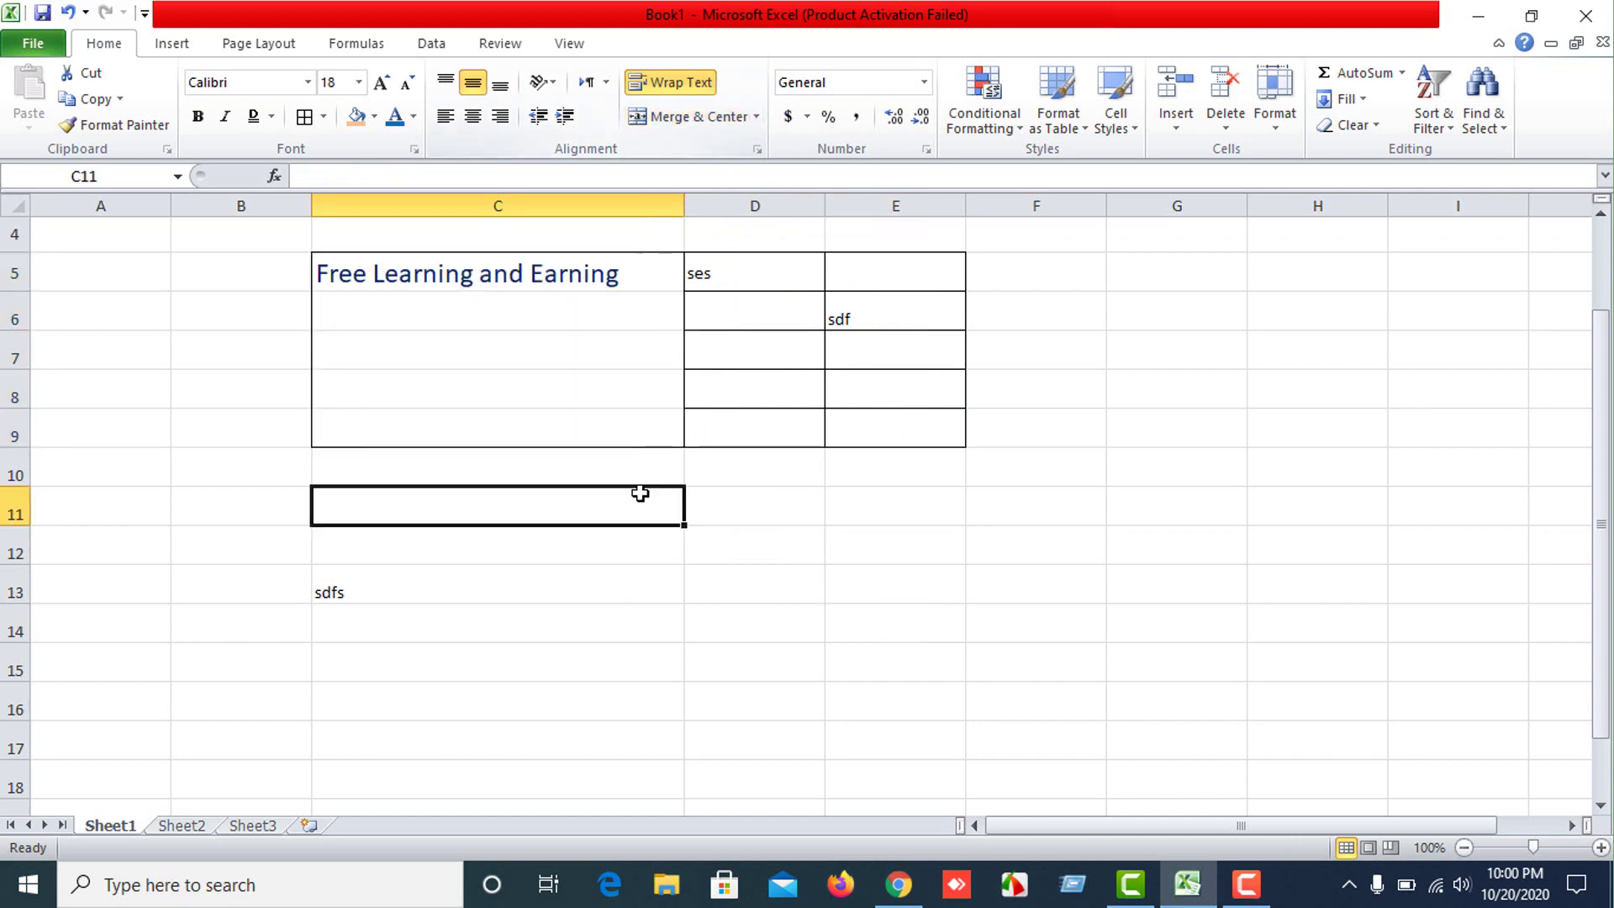
{"action": "left_click_drag", "start_coordinate": [623, 269], "coordinate": [630, 444]}
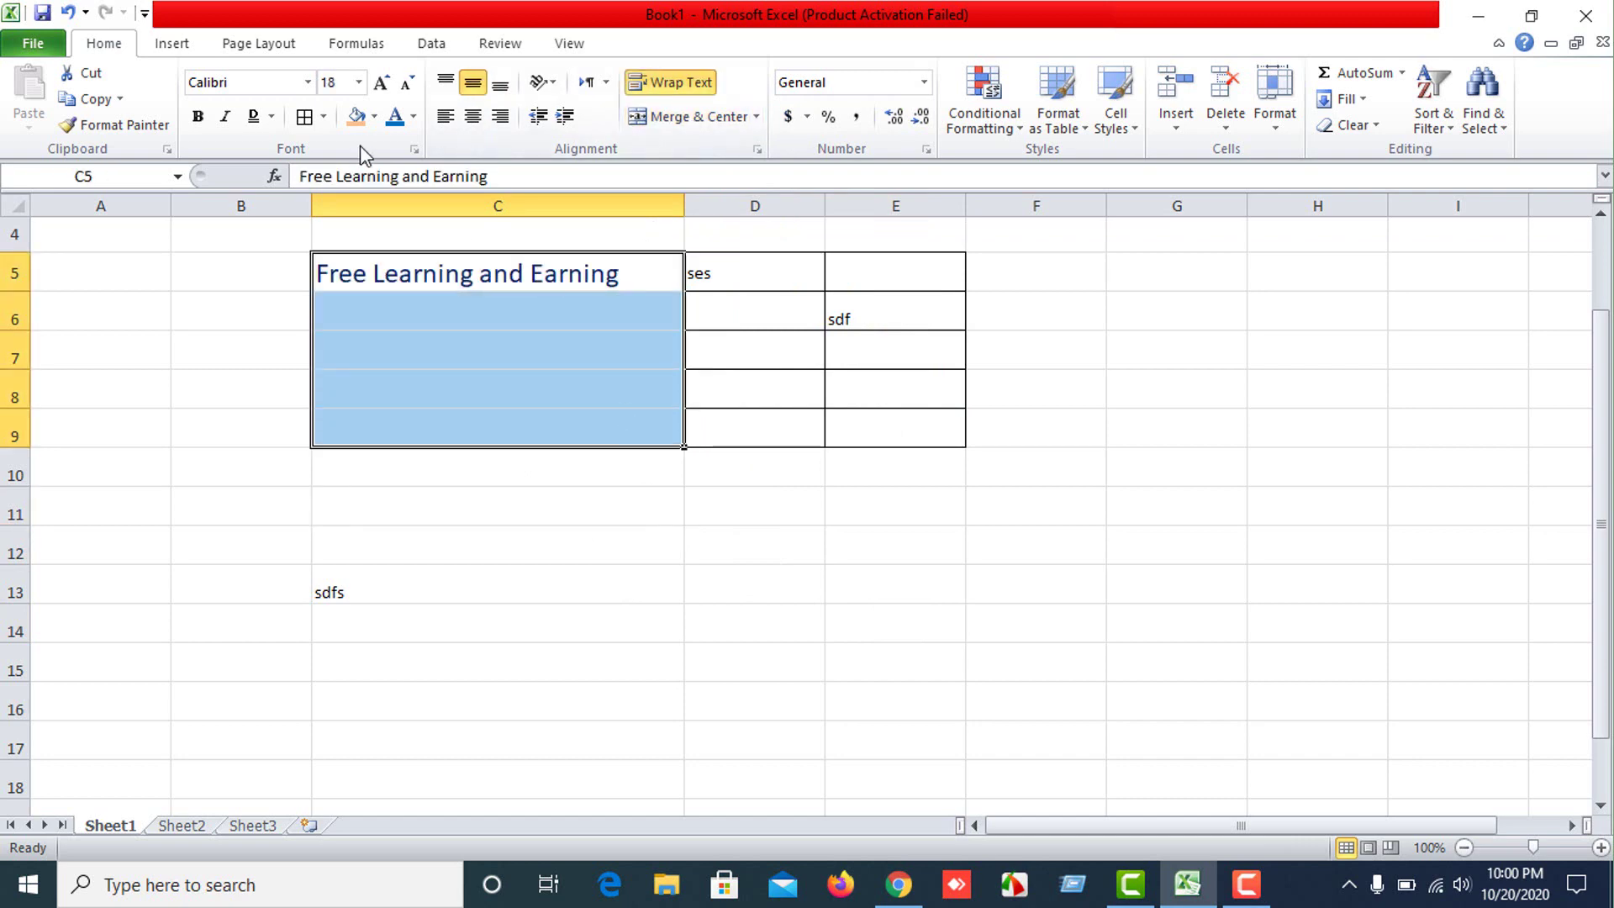
{"action": "left_click", "coordinate": [303, 116]}
Put a Thick Box Border around the C5:E9 block.
{"action": "left_click", "coordinate": [720, 663]}
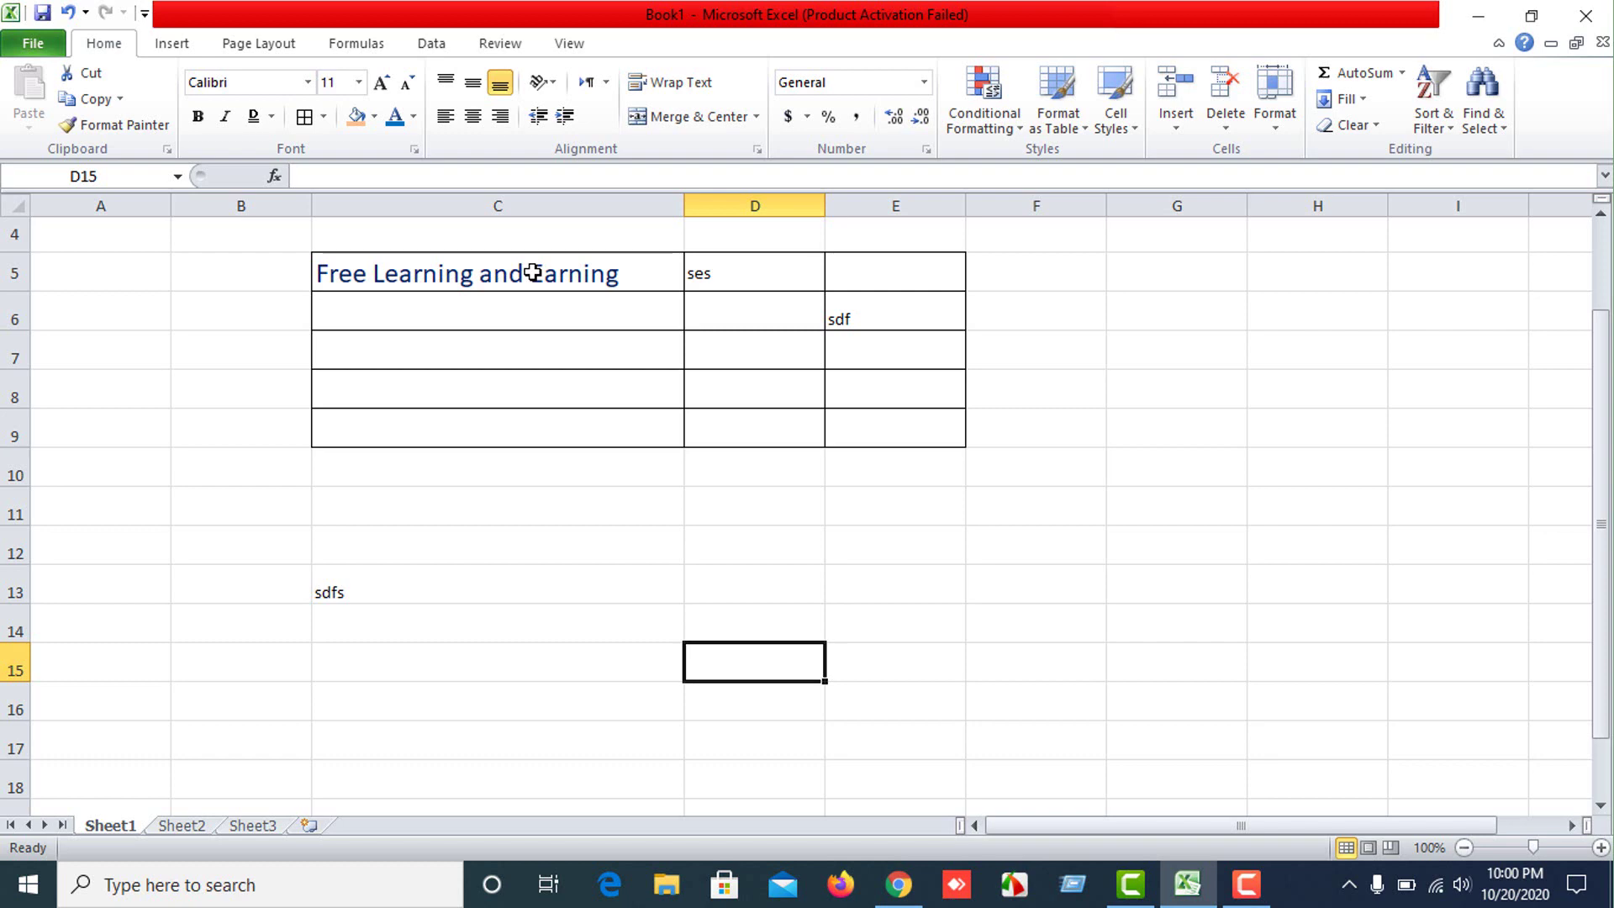
{"action": "left_click_drag", "start_coordinate": [533, 271], "coordinate": [587, 442]}
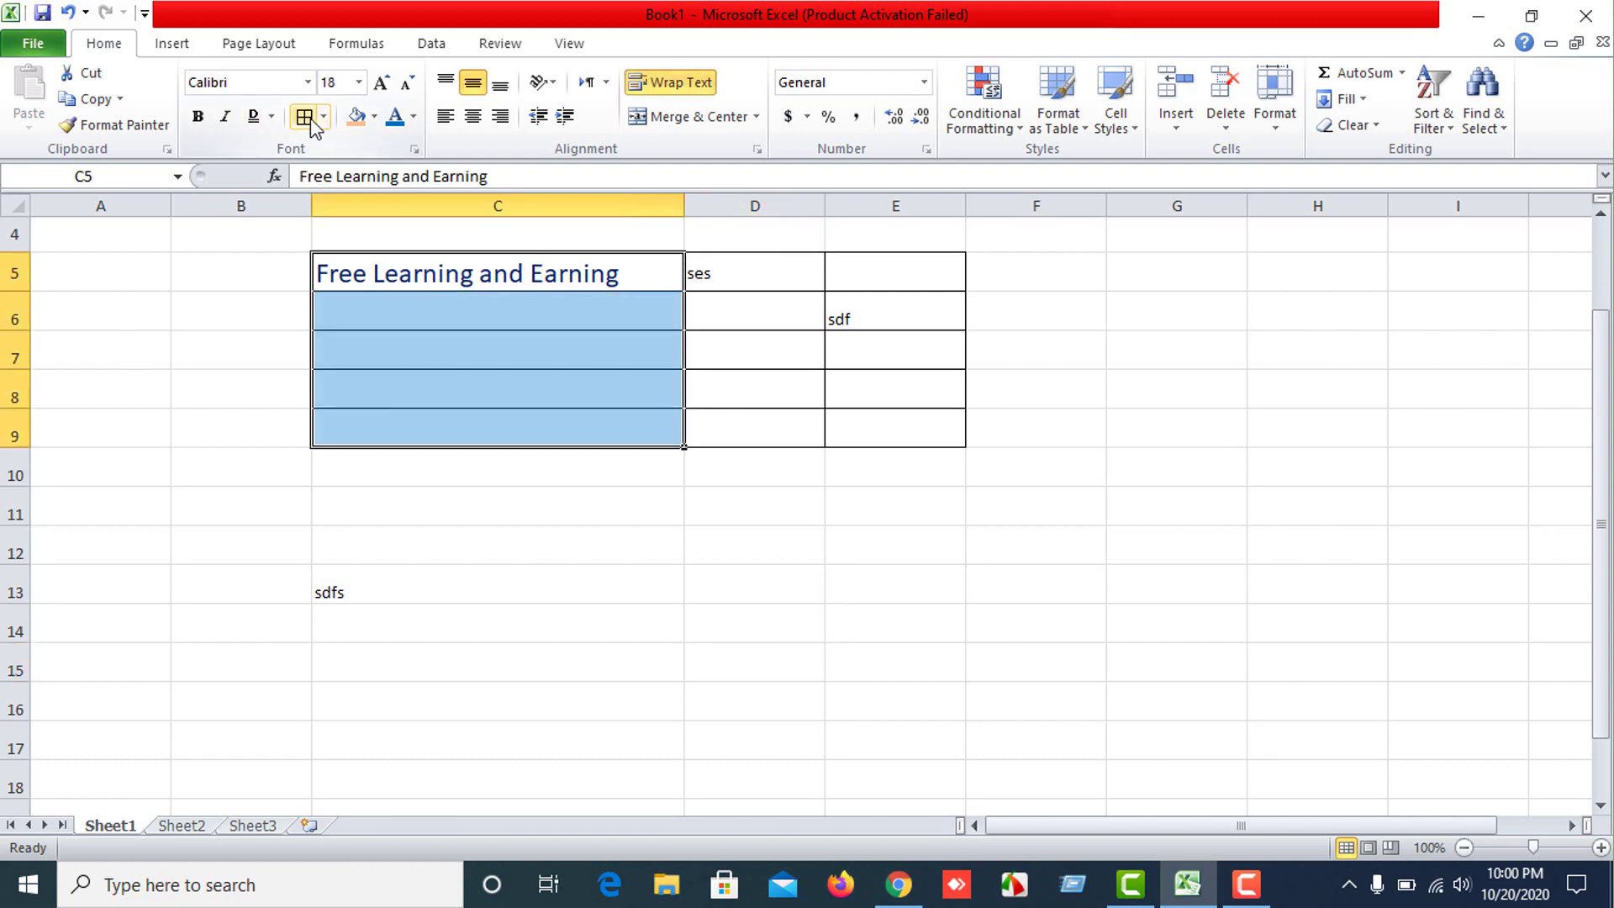
{"action": "left_click_drag", "start_coordinate": [504, 668], "coordinate": [588, 588]}
{"action": "left_click_drag", "start_coordinate": [436, 267], "coordinate": [943, 486]}
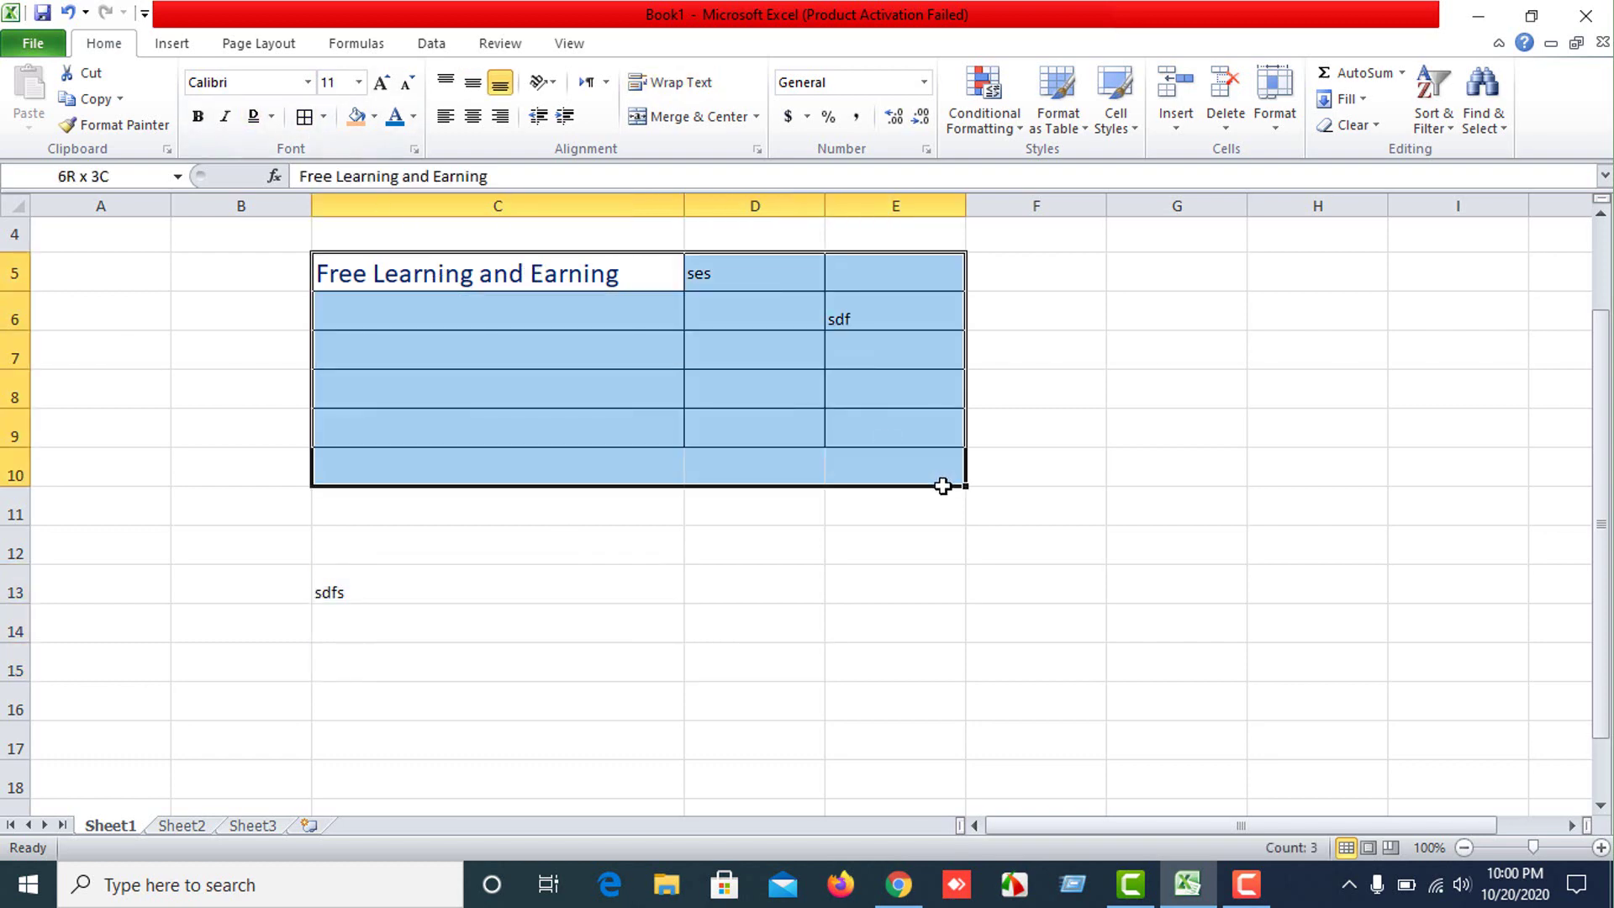
{"action": "left_click", "coordinate": [322, 117]}
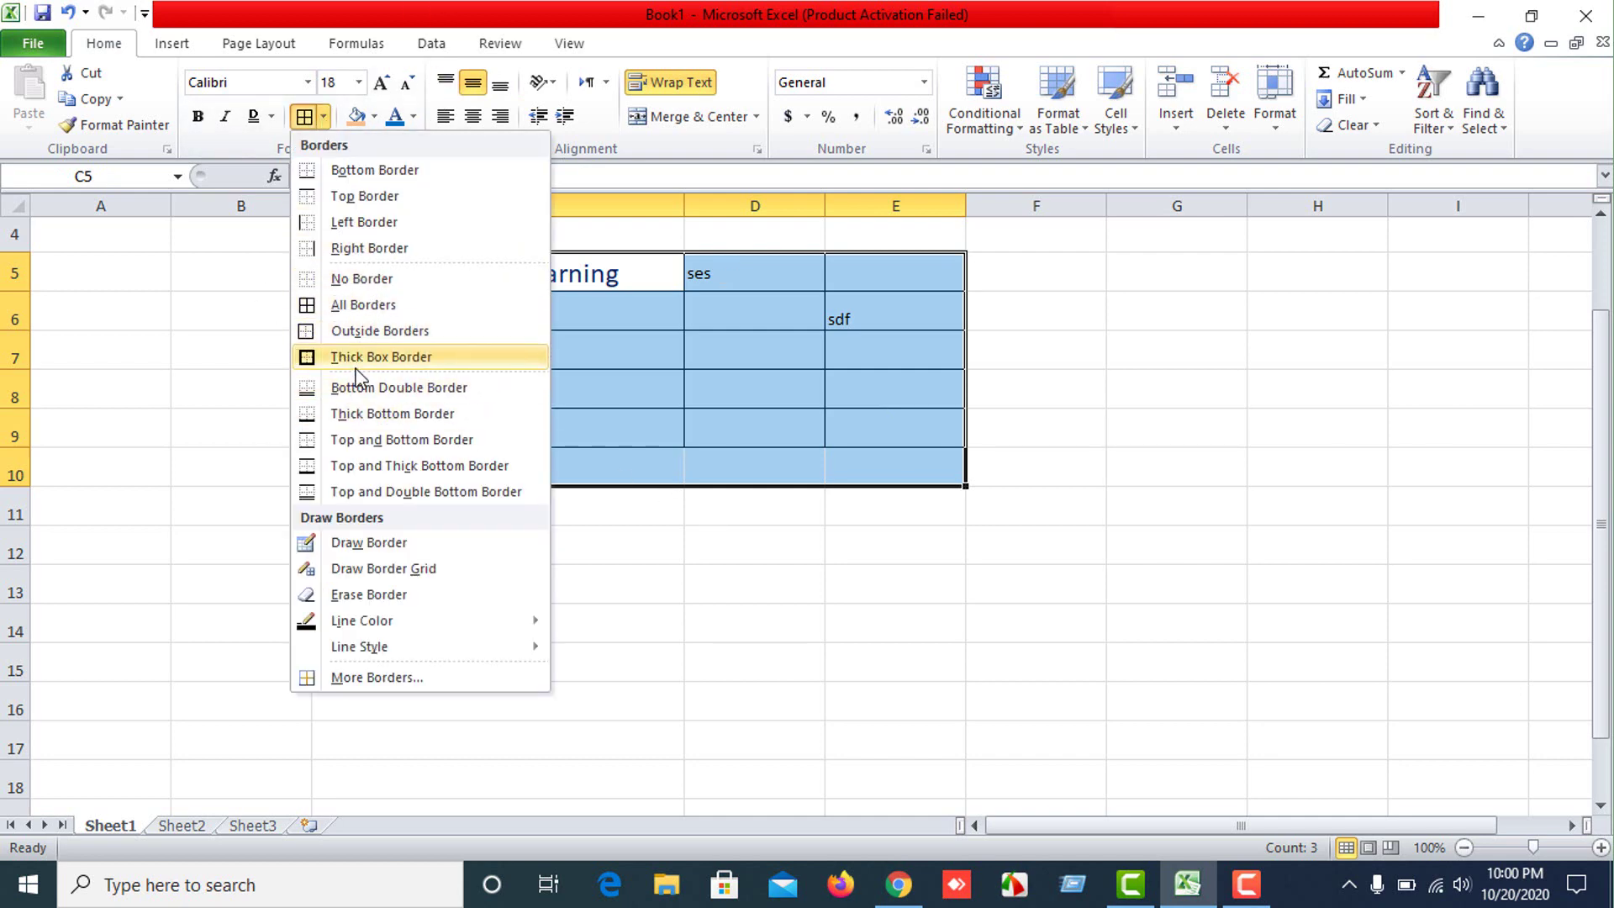
{"action": "left_click", "coordinate": [468, 274]}
{"action": "left_click_drag", "start_coordinate": [468, 274], "coordinate": [895, 426]}
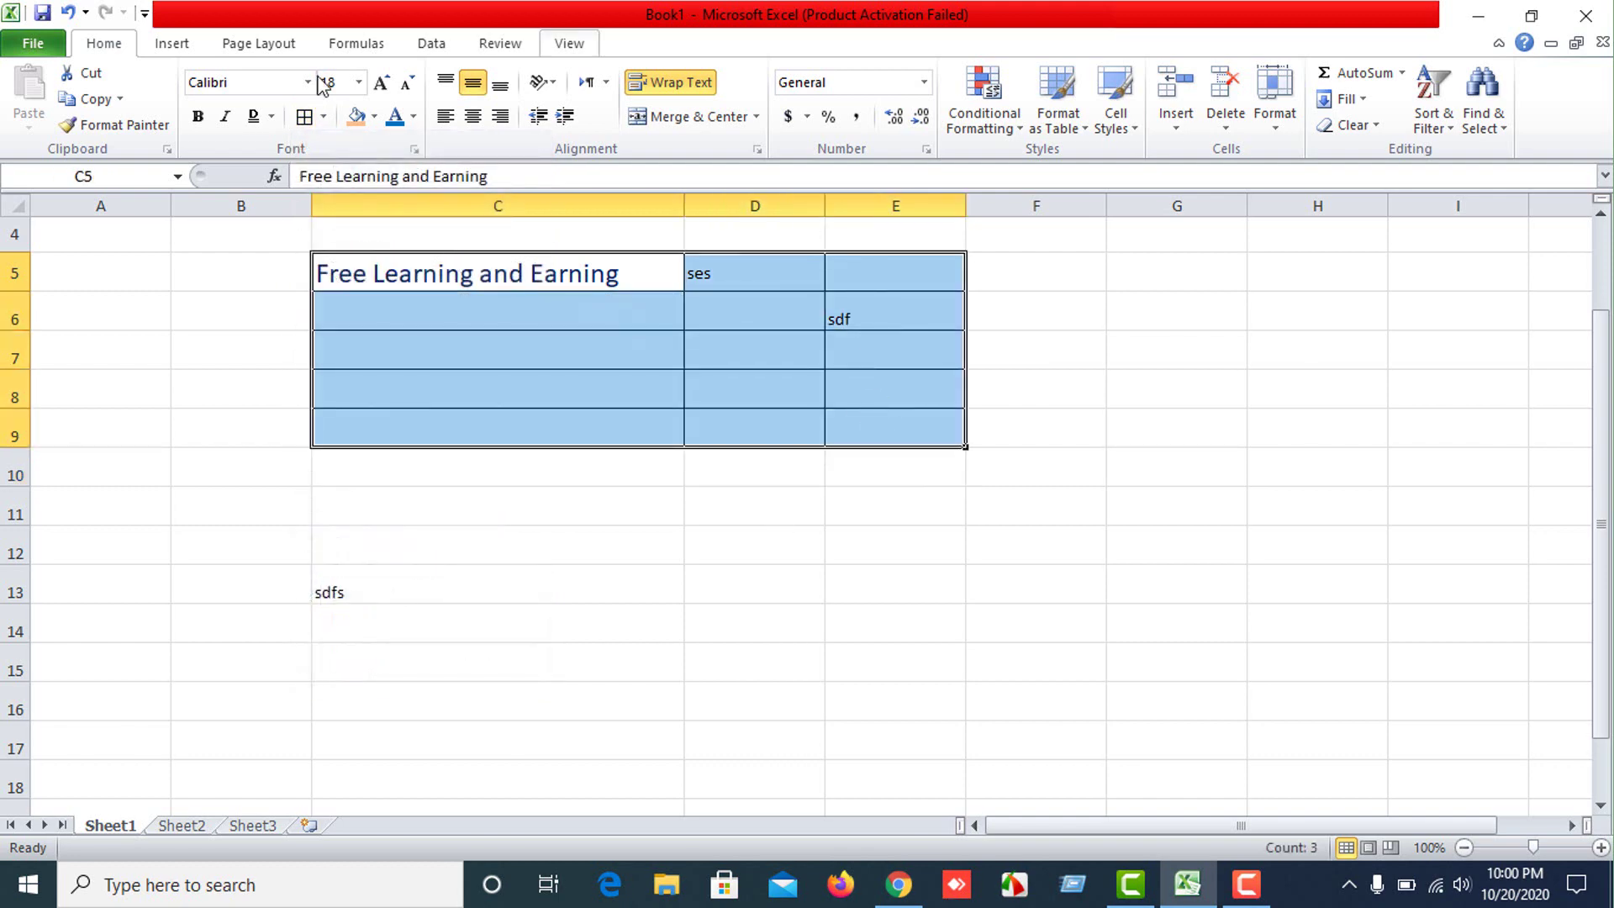
{"action": "left_click", "coordinate": [323, 118]}
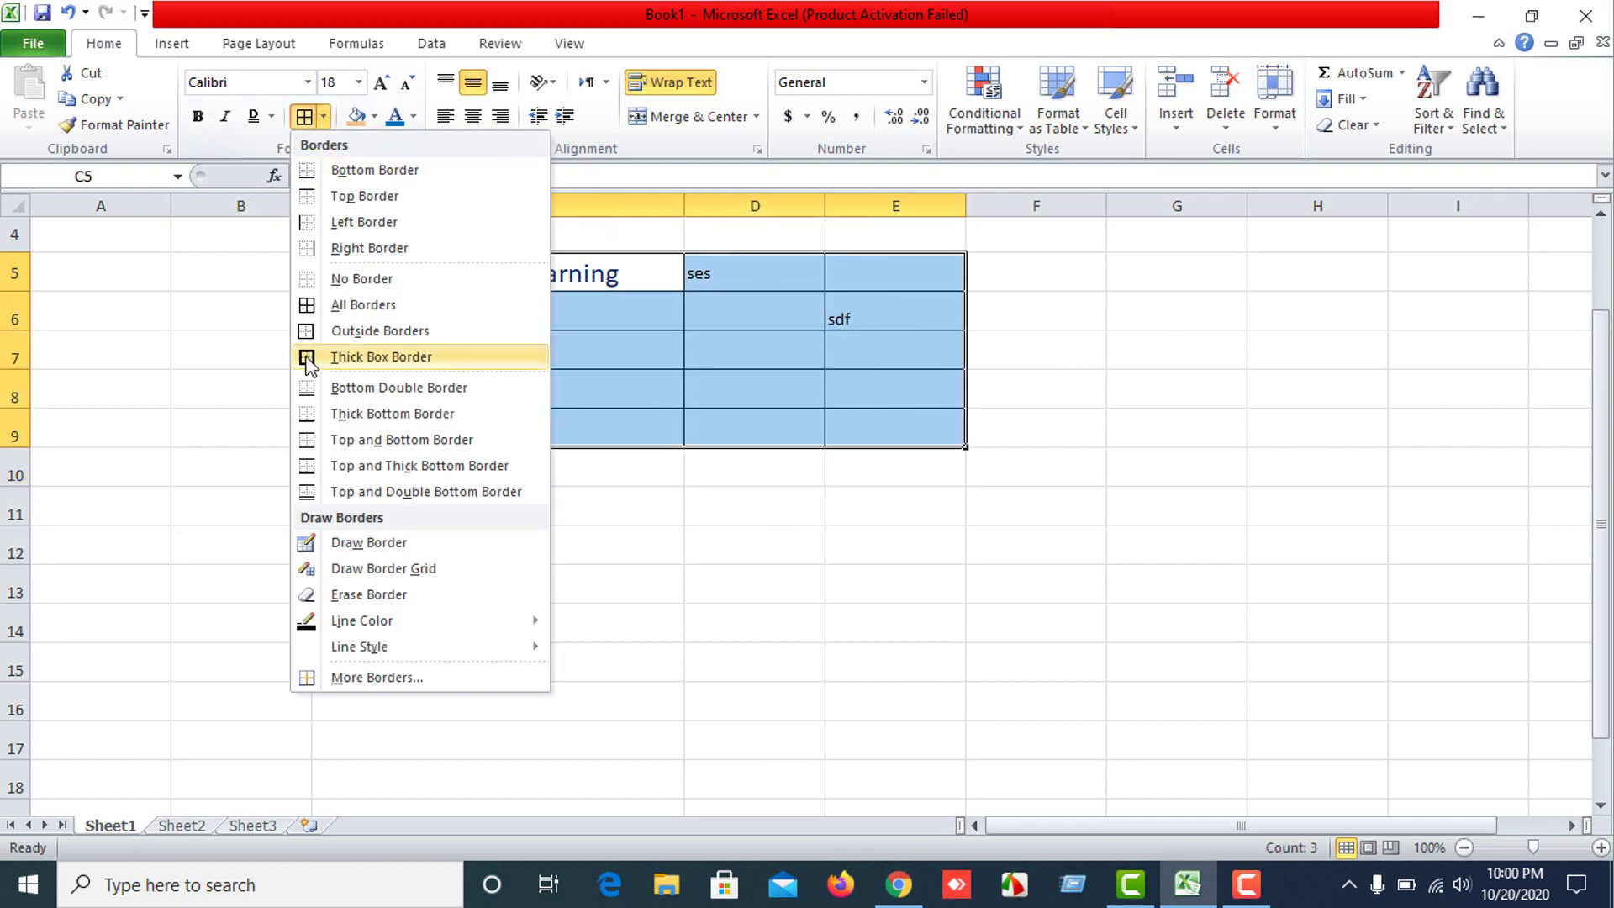
{"action": "left_click", "coordinate": [351, 362]}
Give C5:E9 a Bottom Double Border and reselect the block.
{"action": "left_click", "coordinate": [570, 618]}
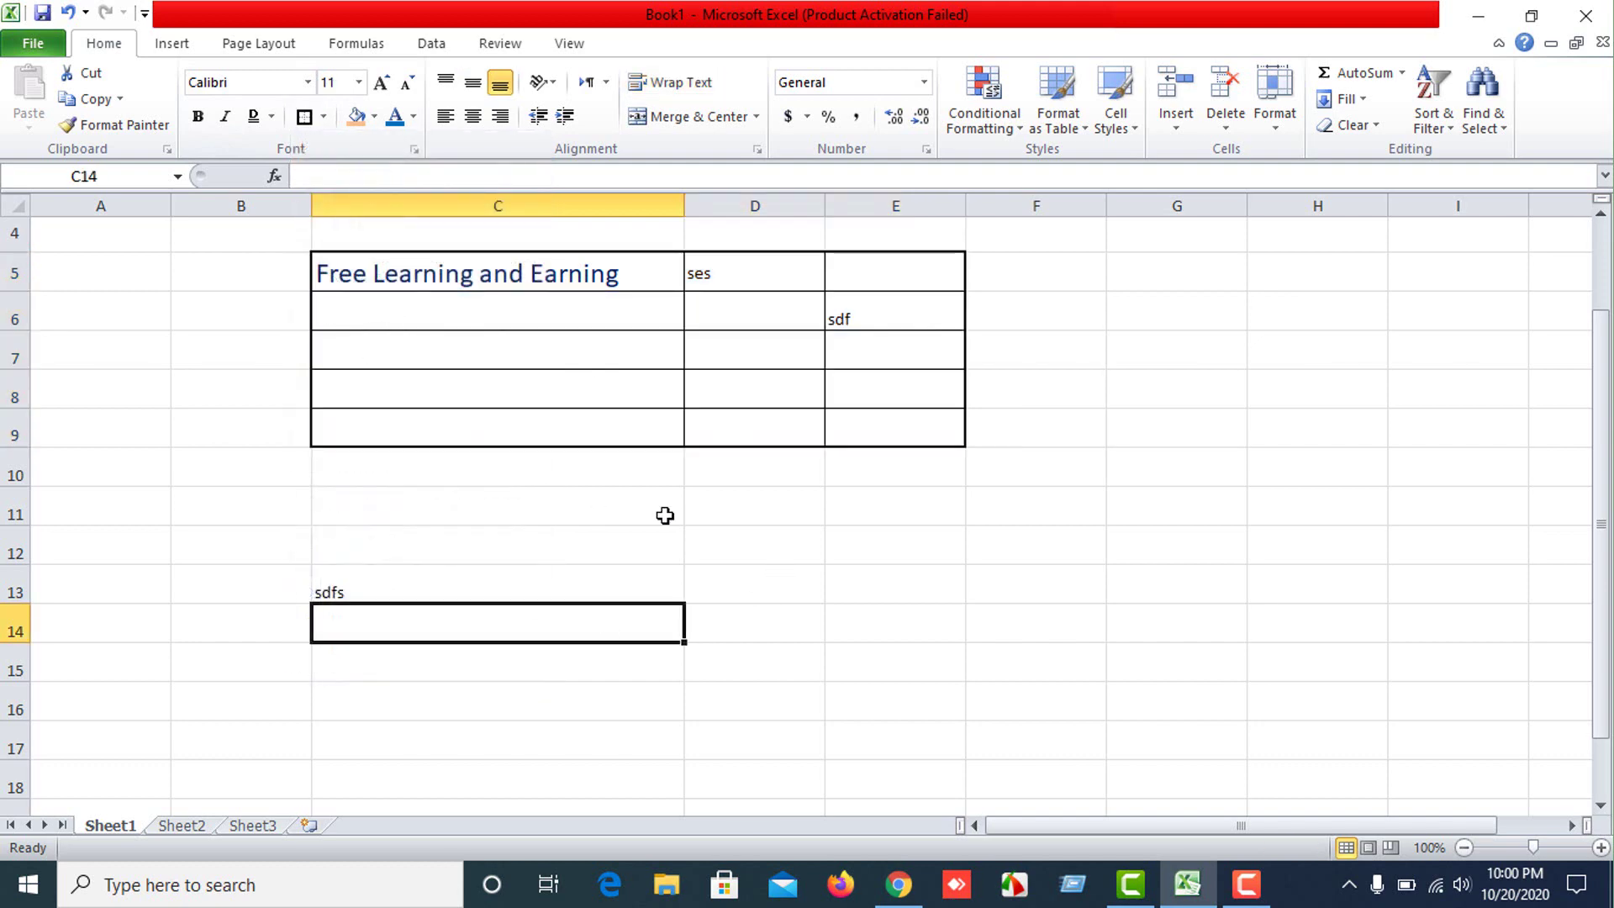
{"action": "left_click_drag", "start_coordinate": [513, 277], "coordinate": [890, 440]}
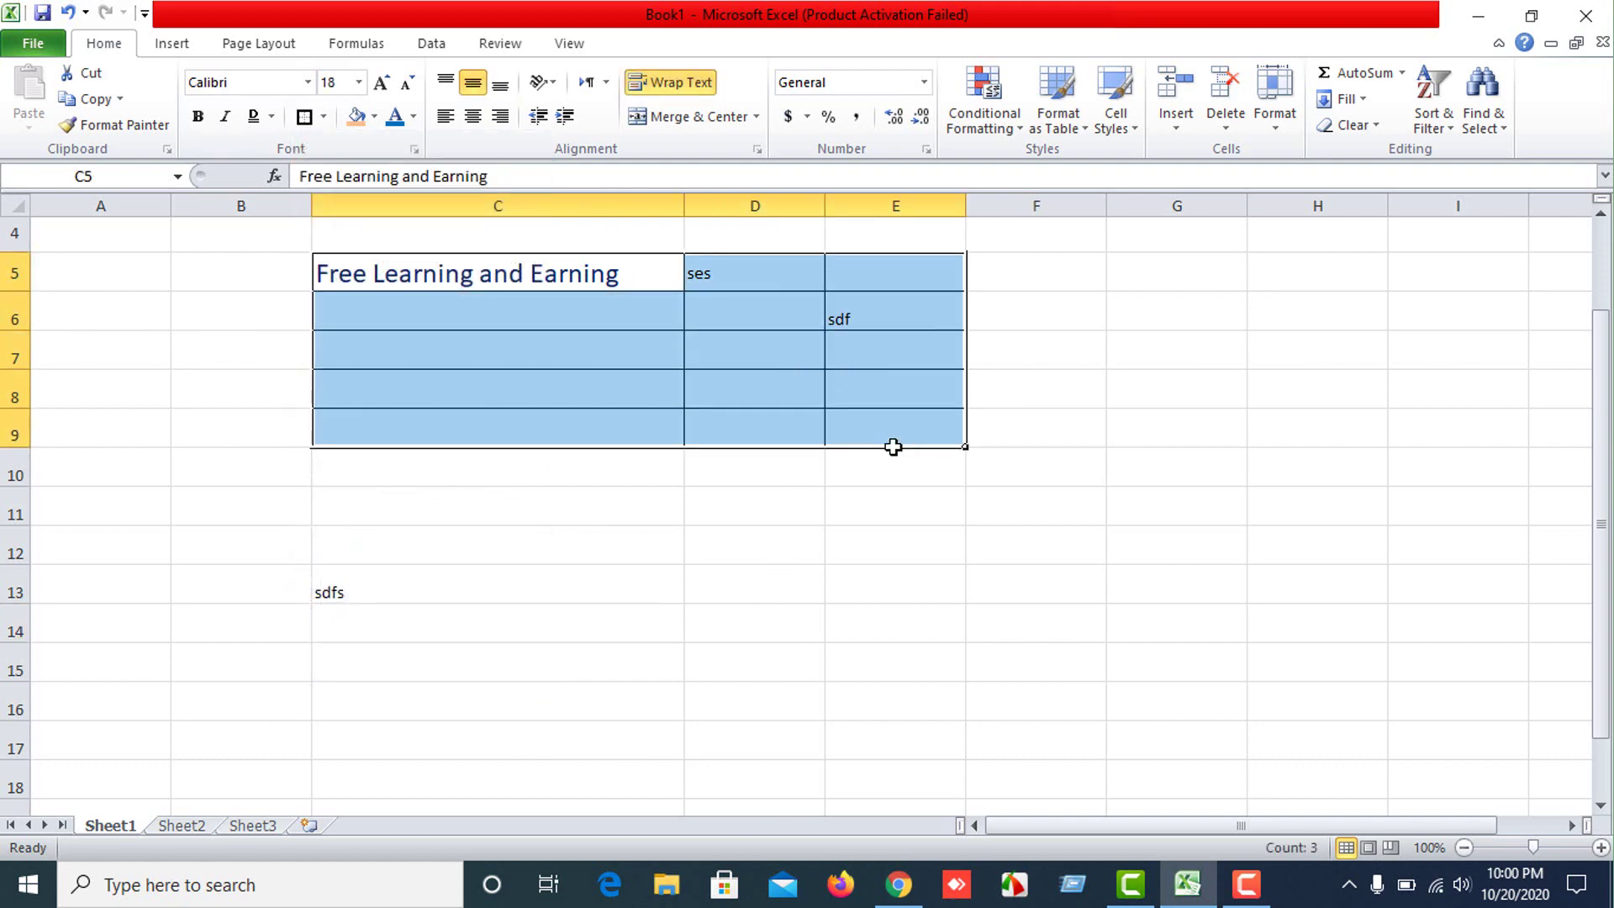
{"action": "left_click", "coordinate": [326, 115]}
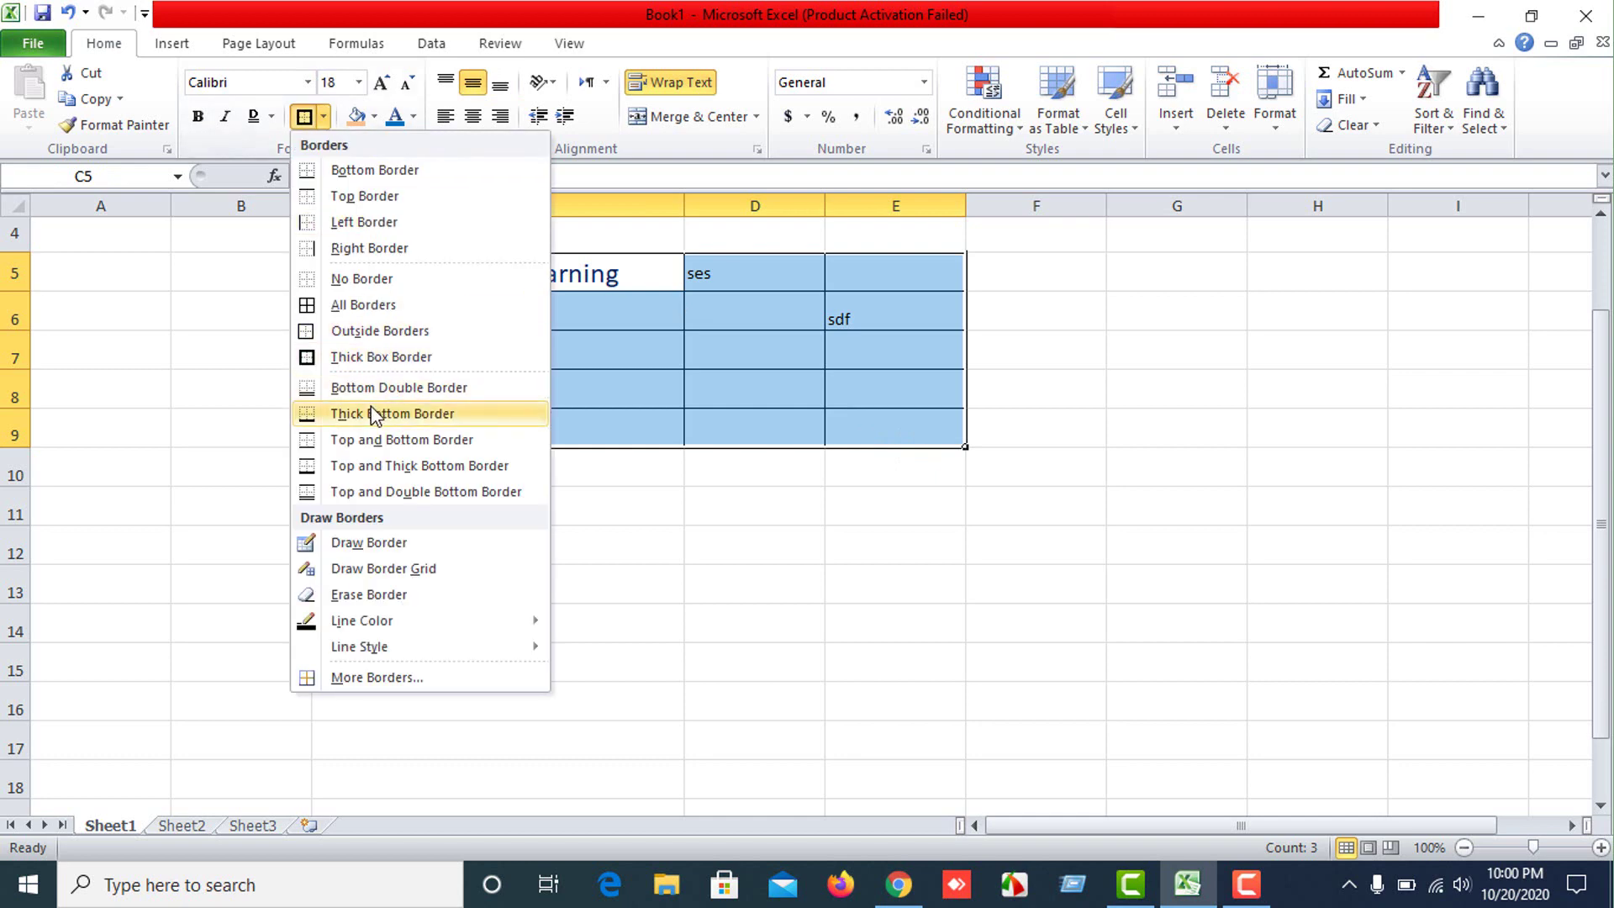
{"action": "left_click", "coordinate": [973, 659]}
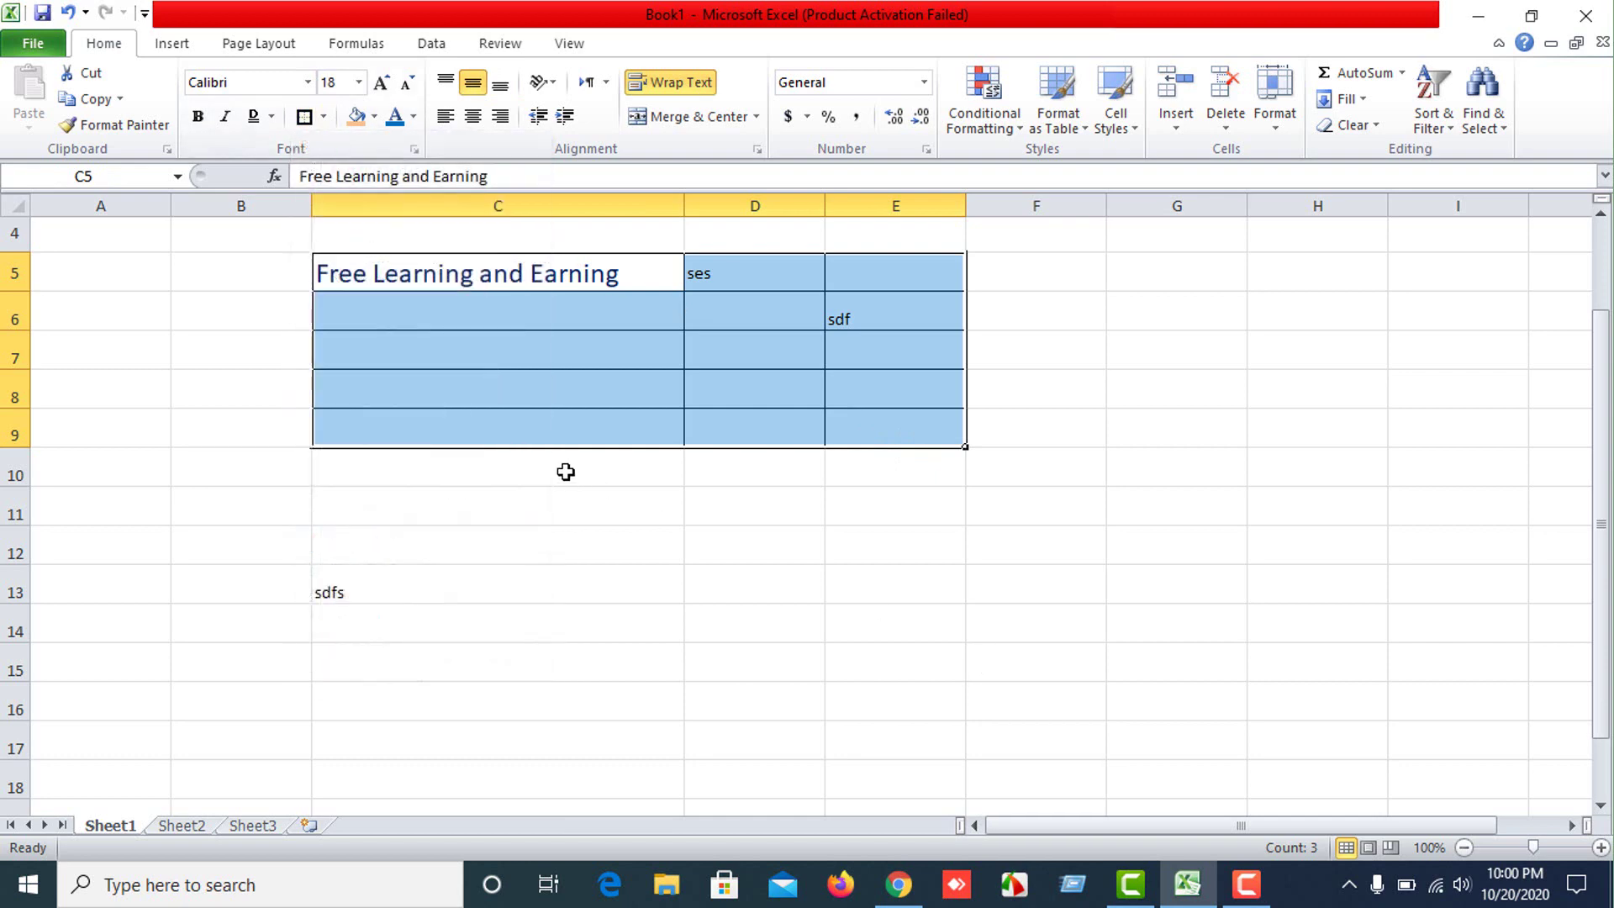
{"action": "left_click", "coordinate": [566, 468]}
{"action": "left_click_drag", "start_coordinate": [392, 288], "coordinate": [870, 433]}
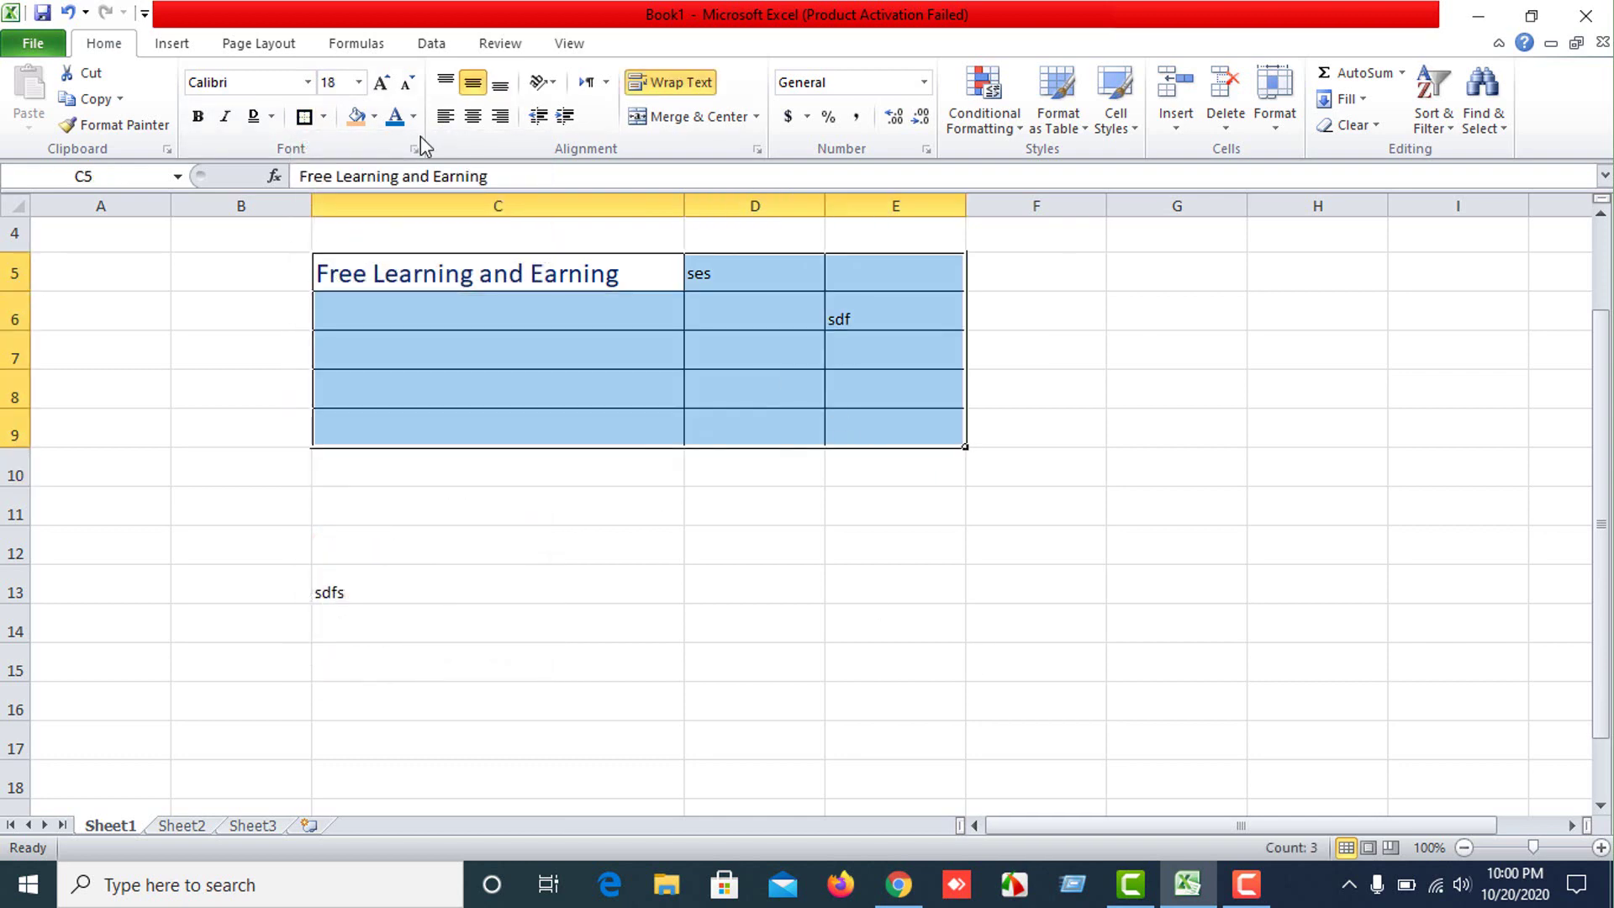
{"action": "left_click", "coordinate": [325, 116]}
{"action": "left_click", "coordinate": [329, 390]}
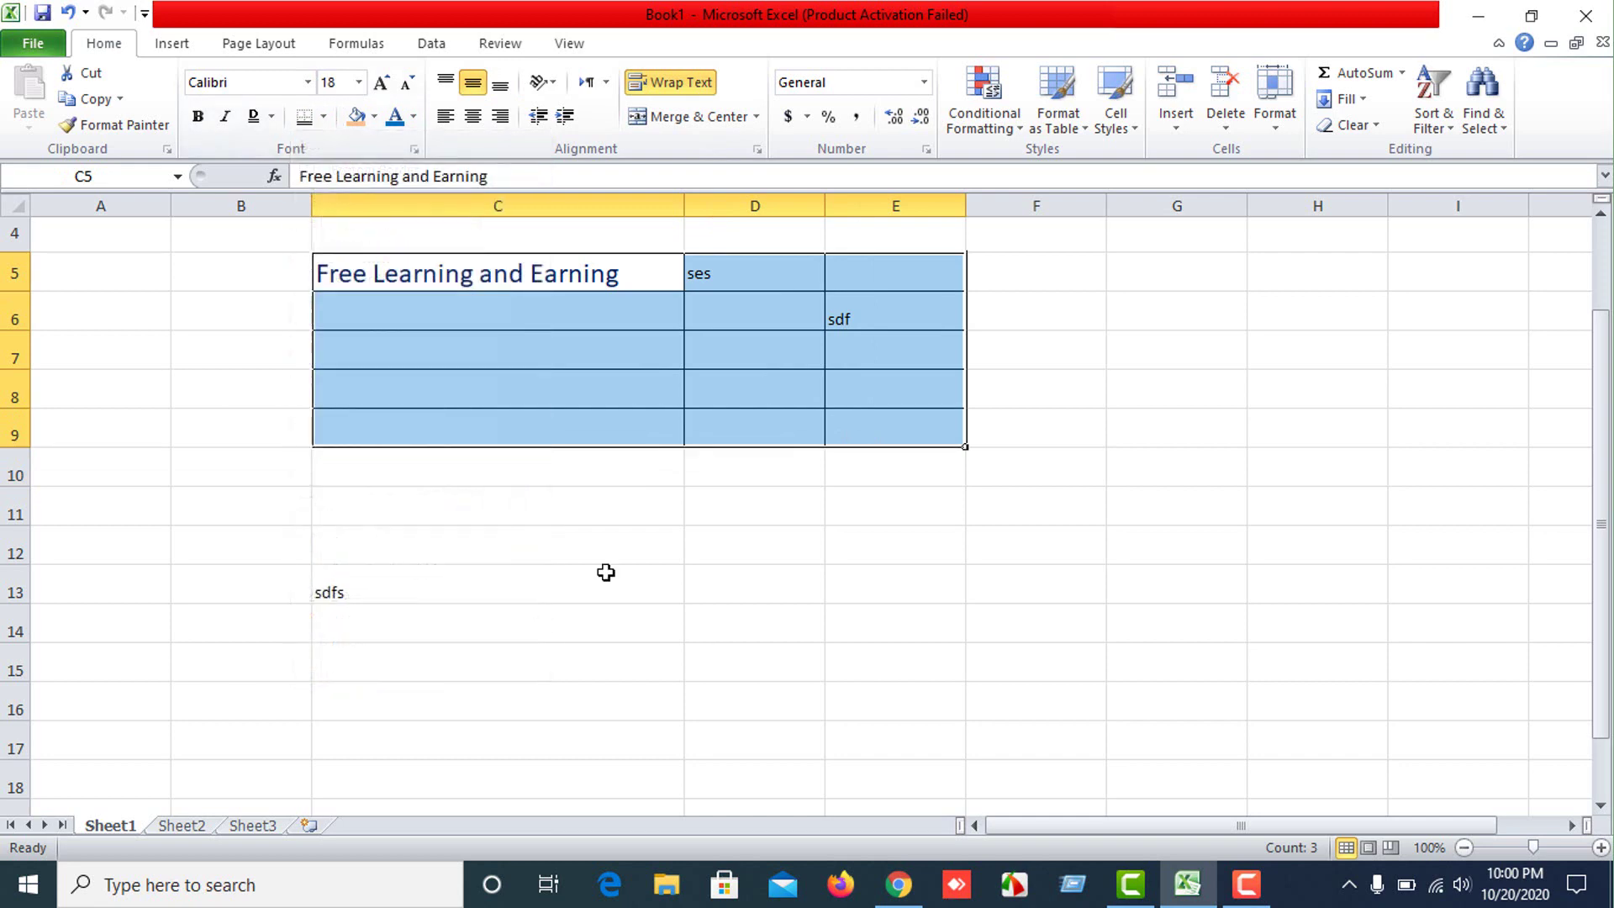
{"action": "left_click", "coordinate": [604, 572]}
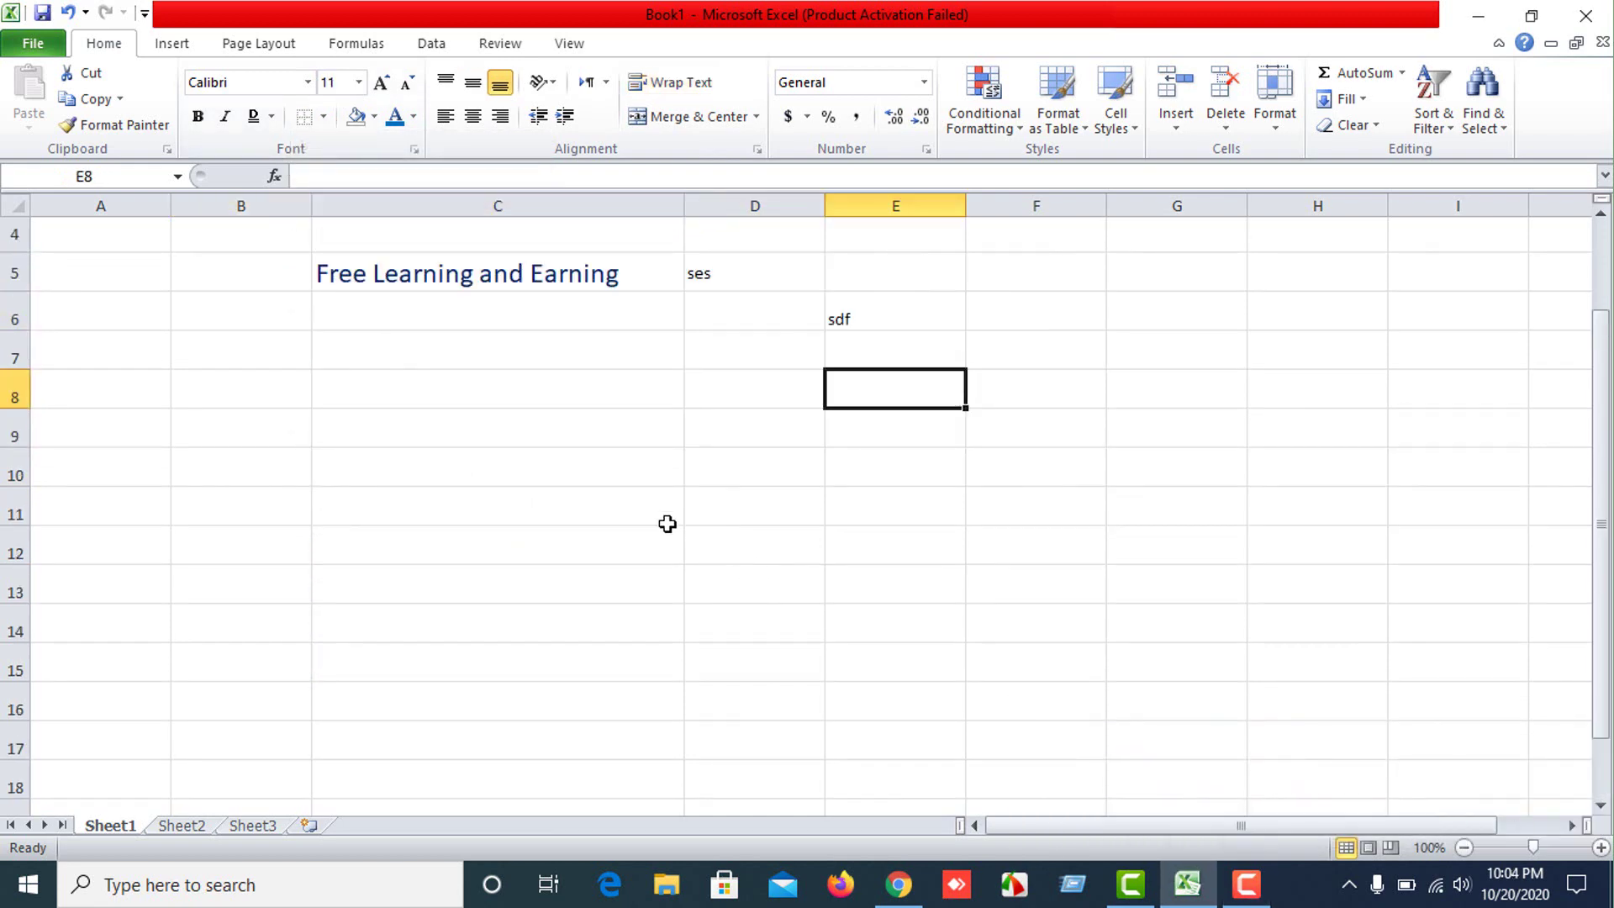
{"action": "left_click_drag", "start_coordinate": [444, 284], "coordinate": [925, 429]}
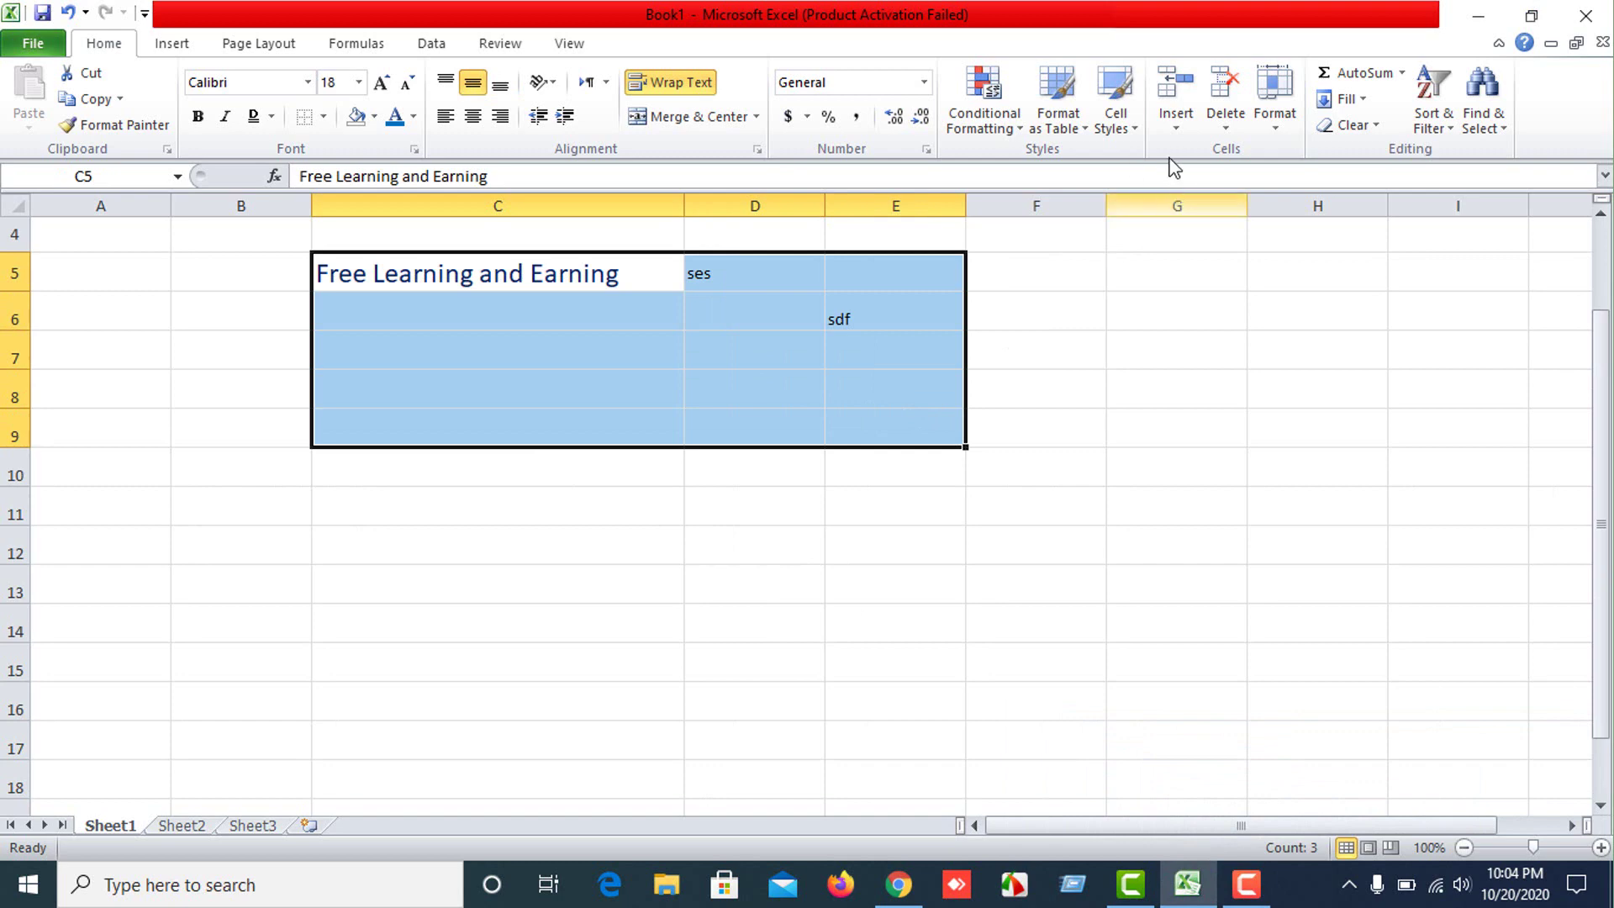
Format C5:E9 as a table with a medium red table style.
{"action": "left_click", "coordinate": [1089, 128]}
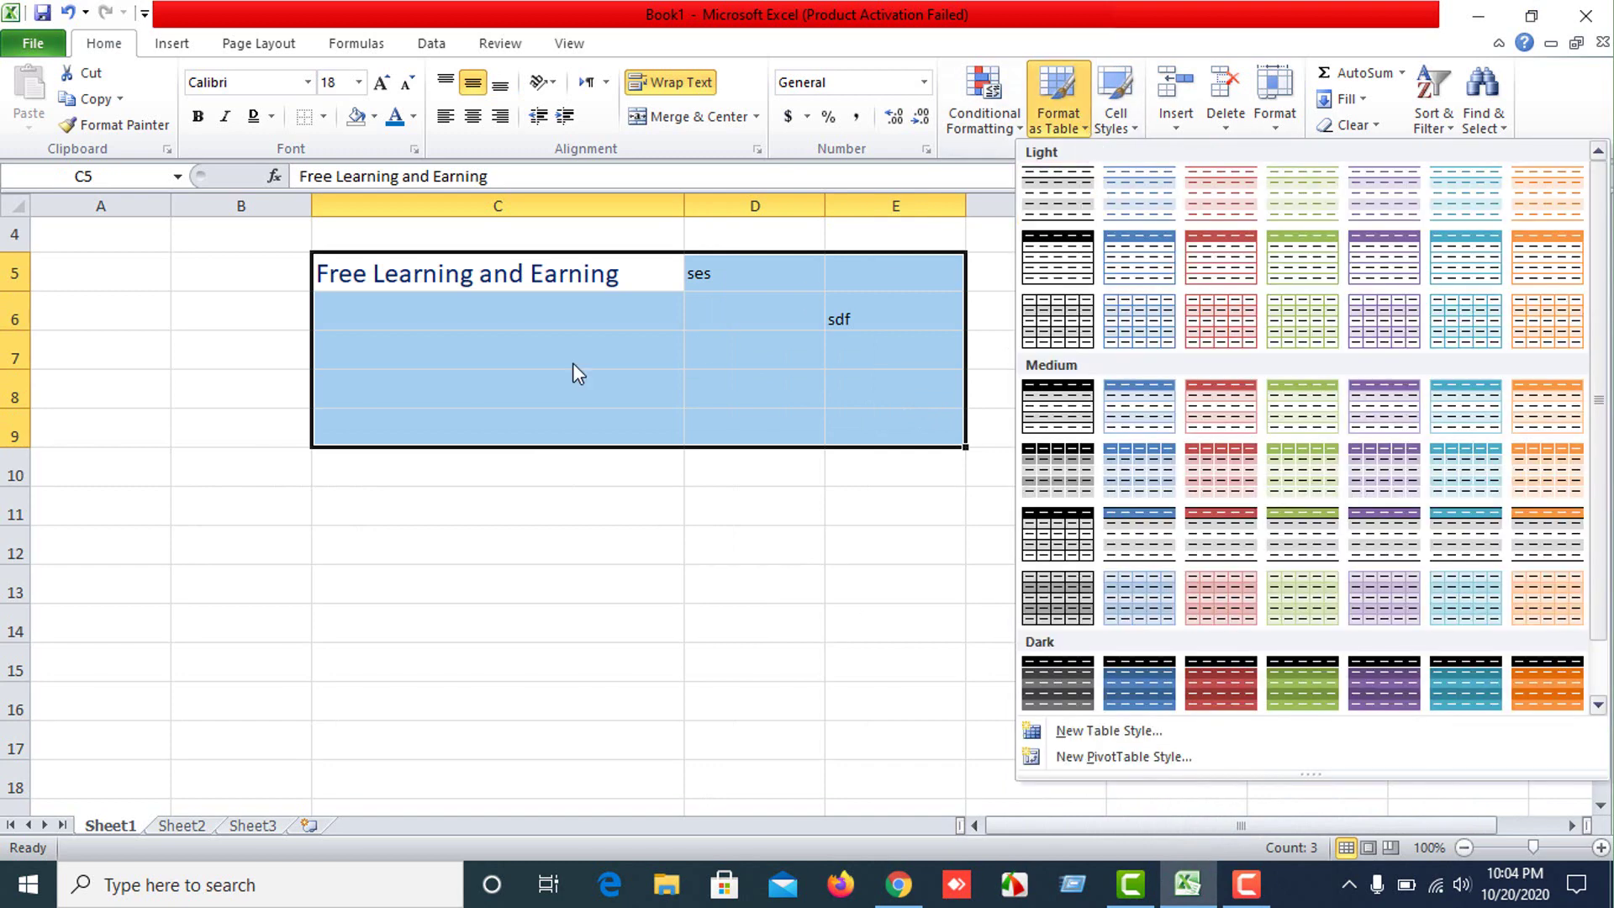
{"action": "left_click_drag", "start_coordinate": [425, 281], "coordinate": [915, 421]}
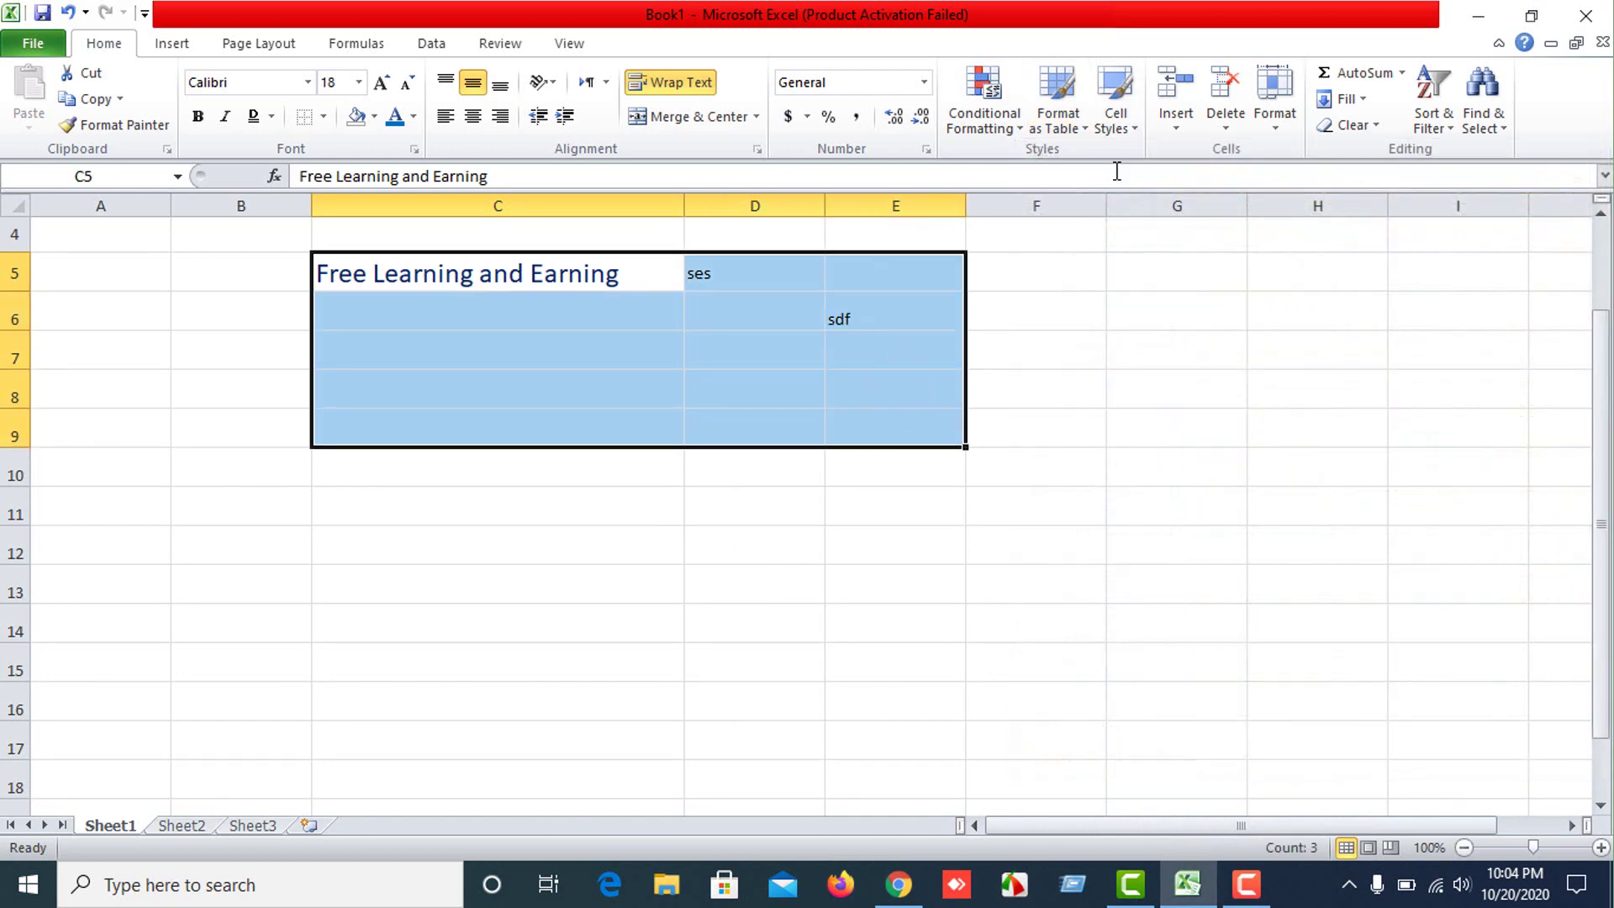
{"action": "left_click", "coordinate": [1019, 128]}
{"action": "left_click", "coordinate": [1065, 124]}
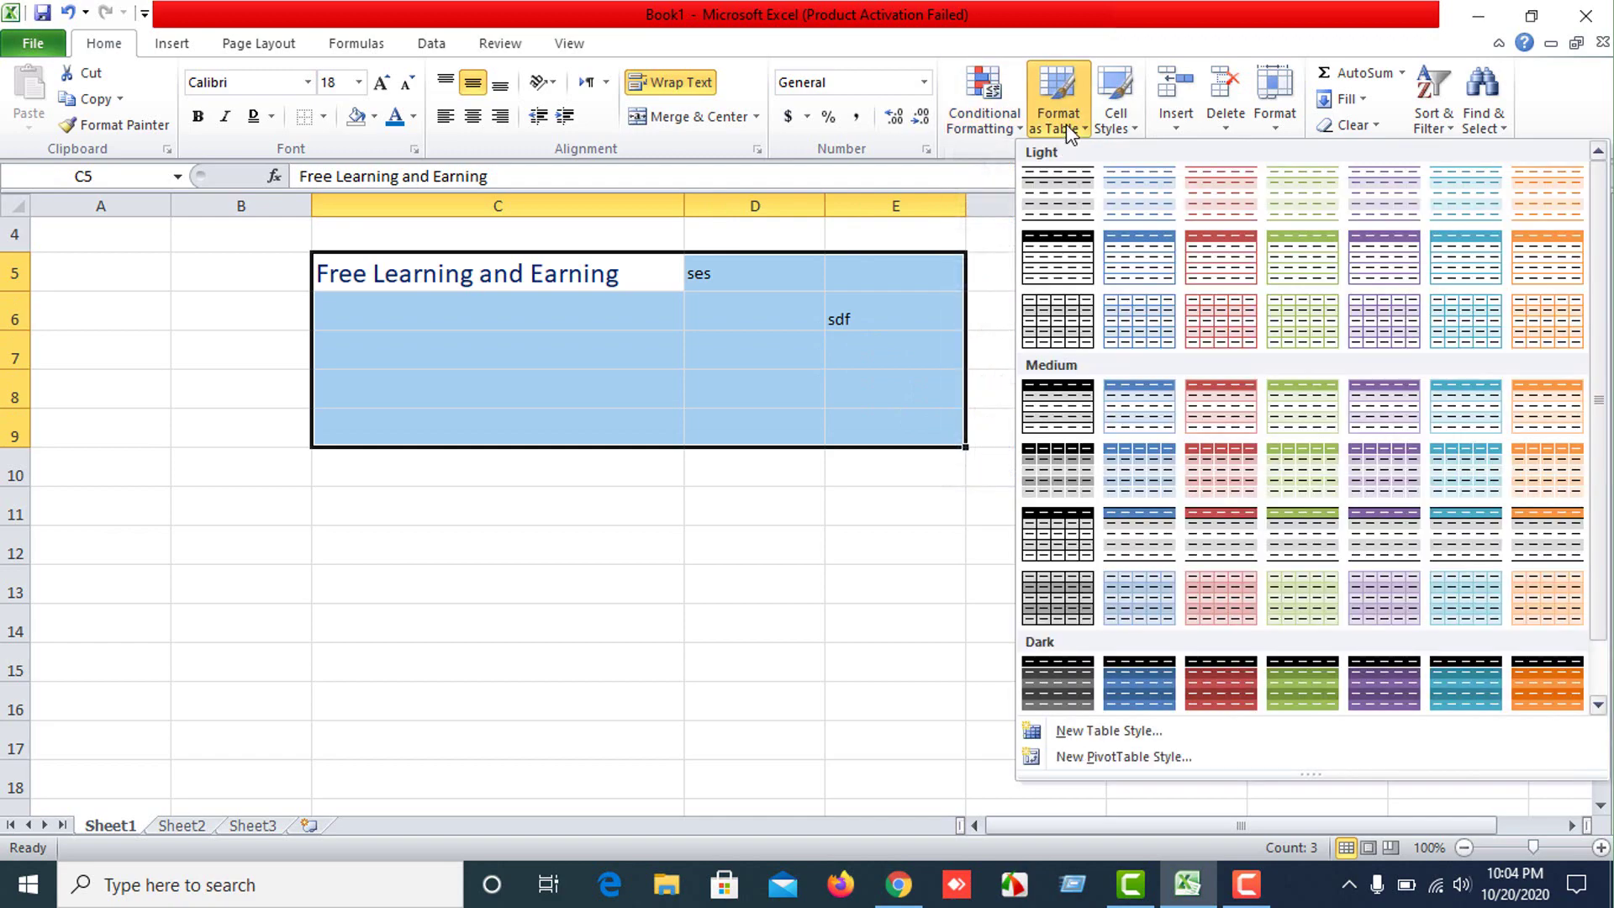
{"action": "left_click", "coordinate": [1226, 471]}
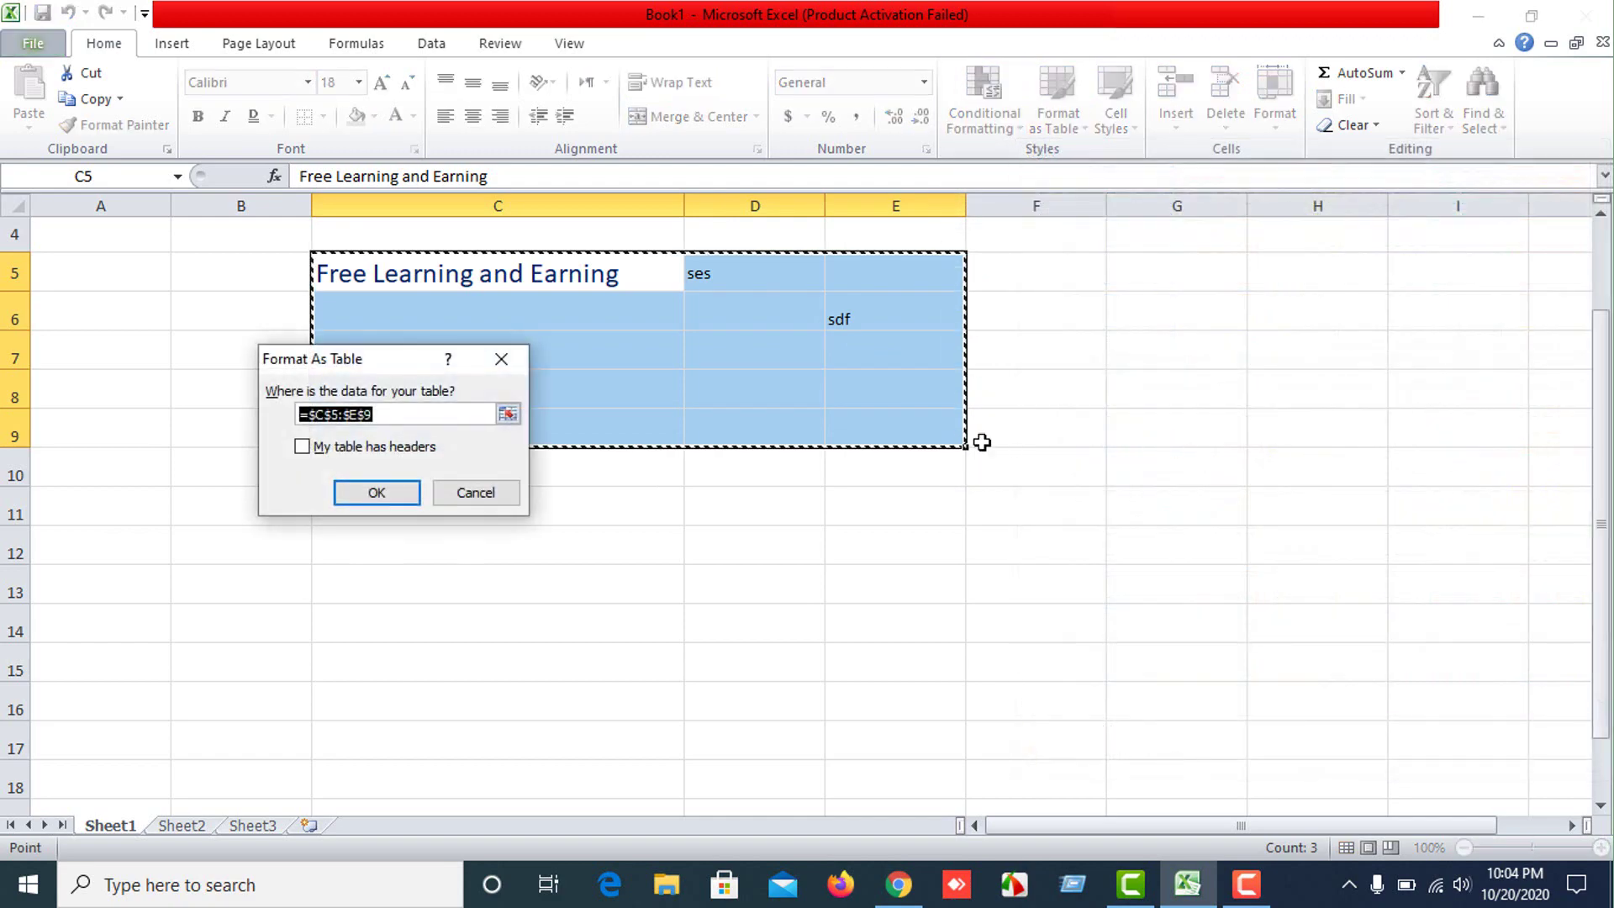
{"action": "left_click", "coordinate": [373, 497]}
Switch the table to the purple banded medium table style.
{"action": "left_click", "coordinate": [508, 578]}
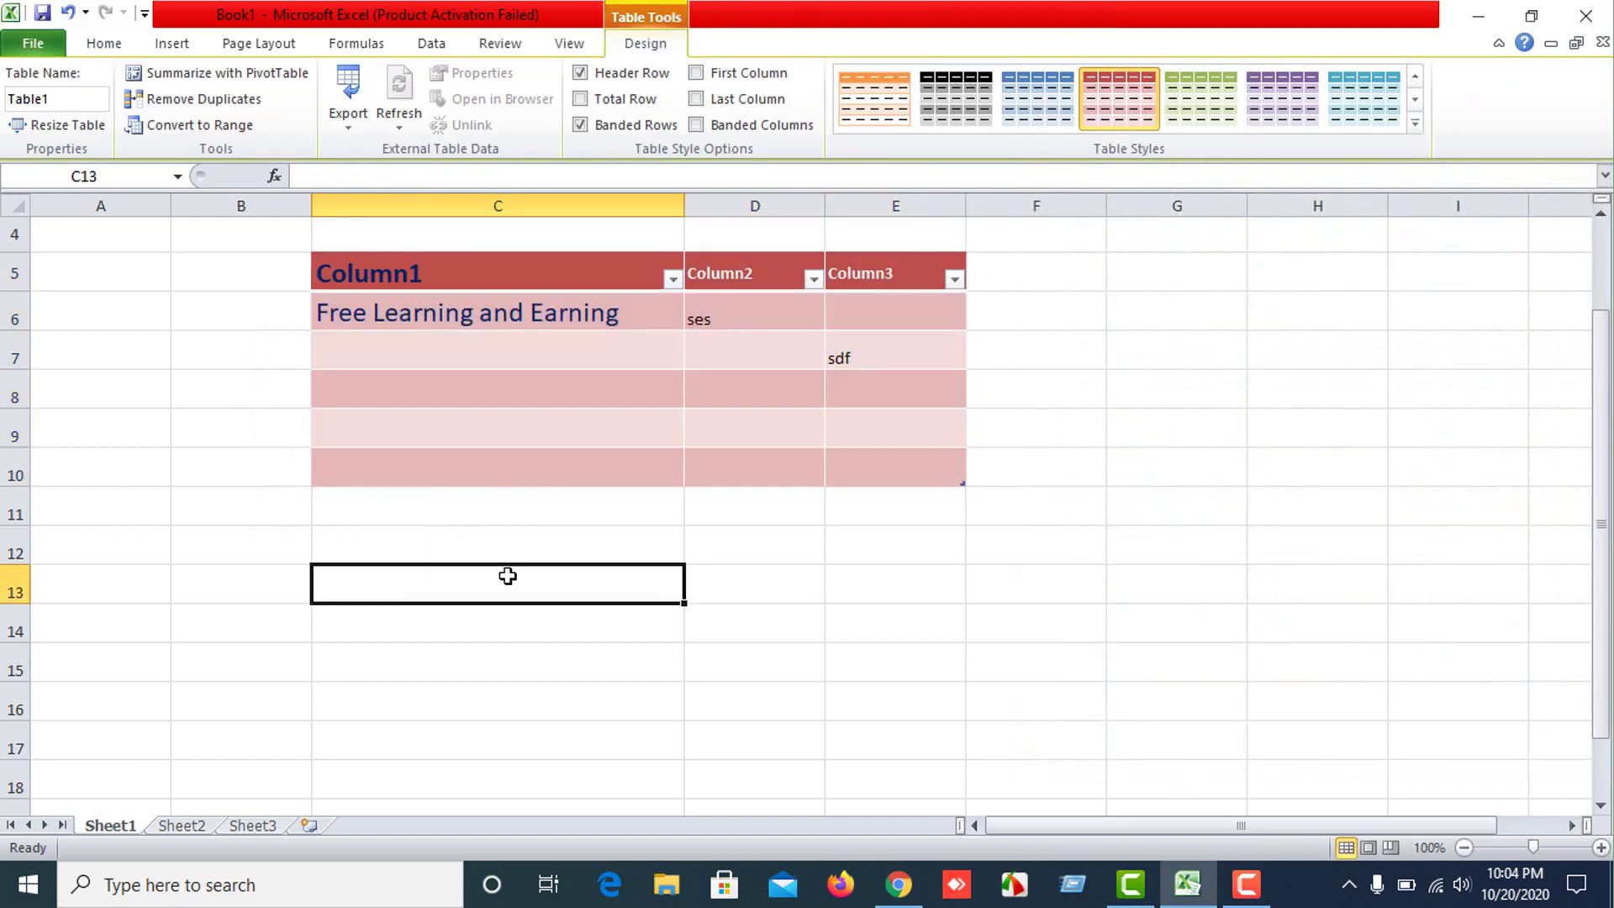
{"action": "left_click", "coordinate": [670, 277]}
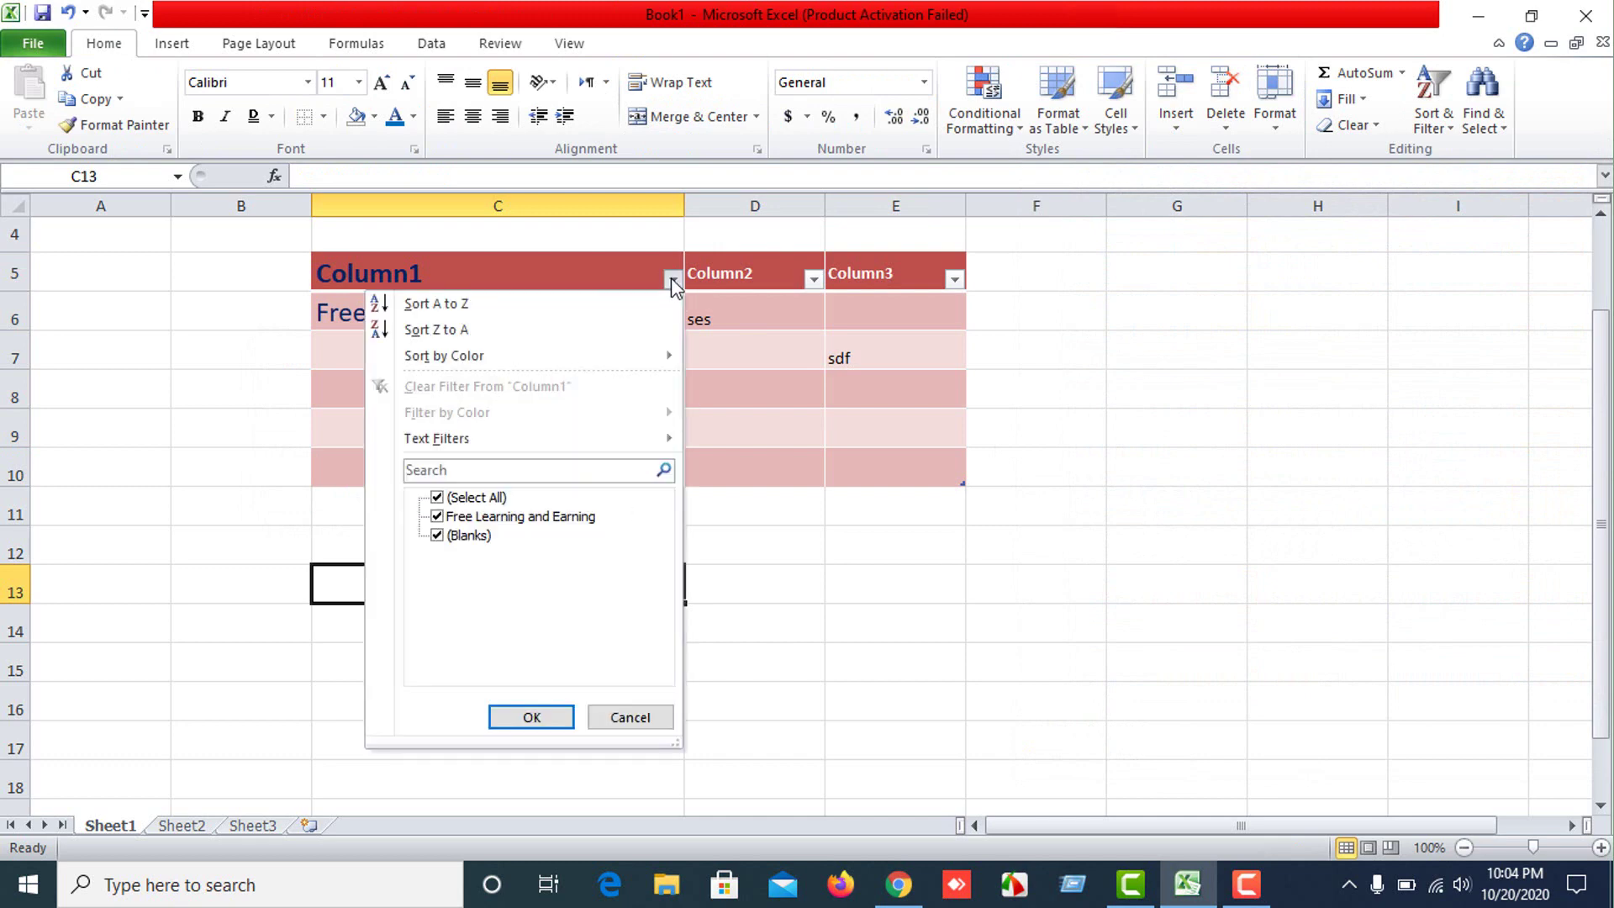
{"action": "left_click", "coordinate": [628, 717]}
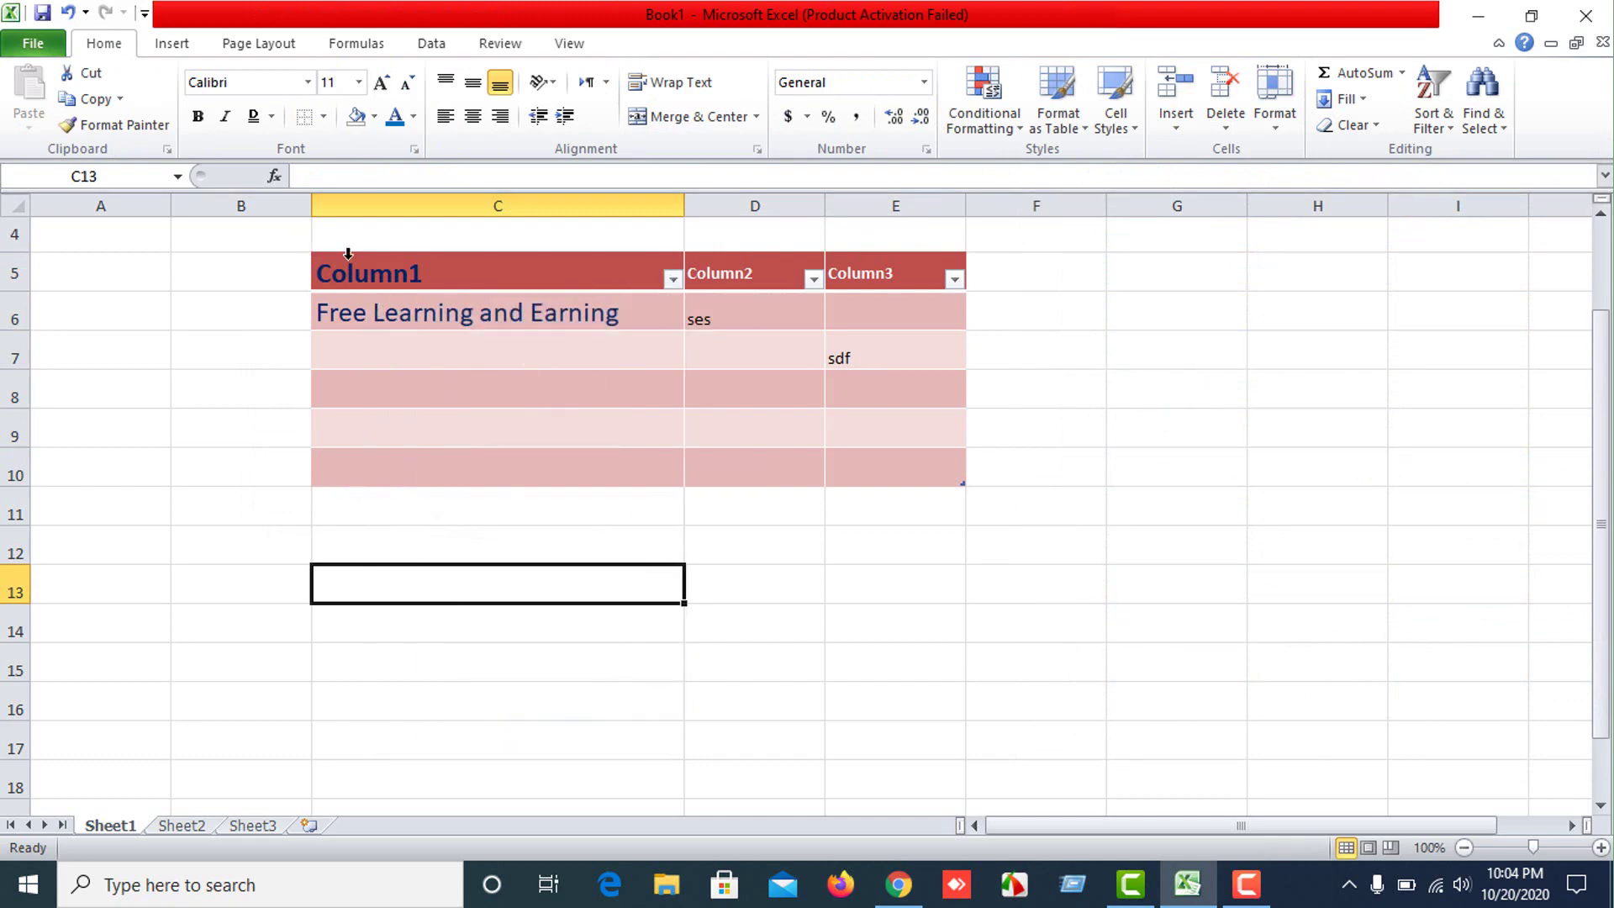
{"action": "left_click_drag", "start_coordinate": [347, 254], "coordinate": [861, 418]}
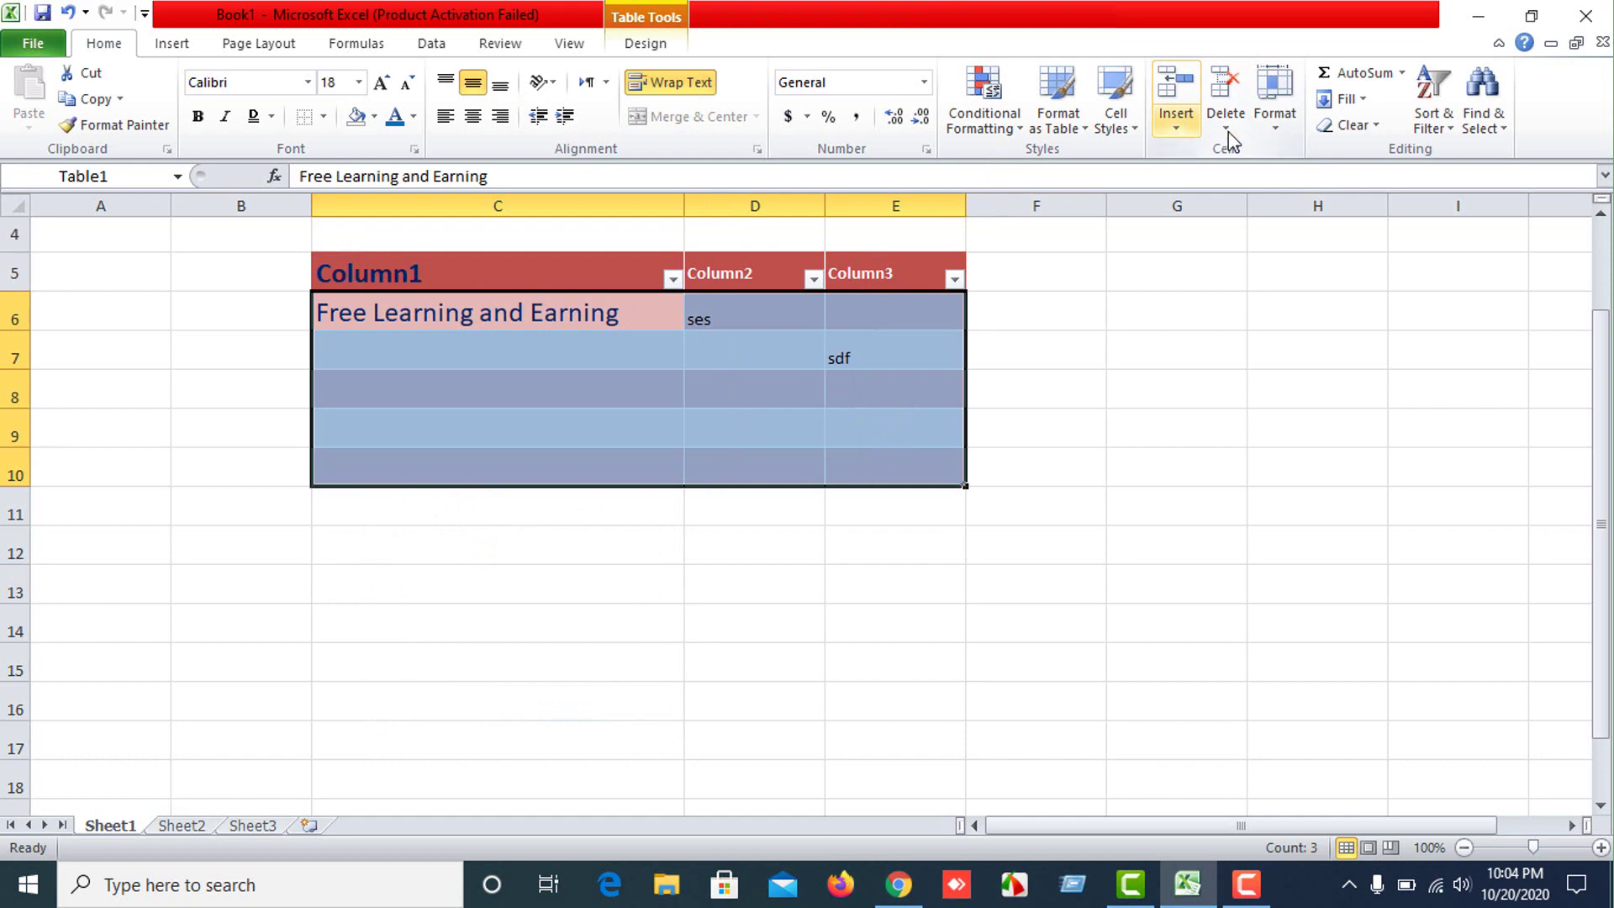
{"action": "left_click", "coordinate": [1063, 136]}
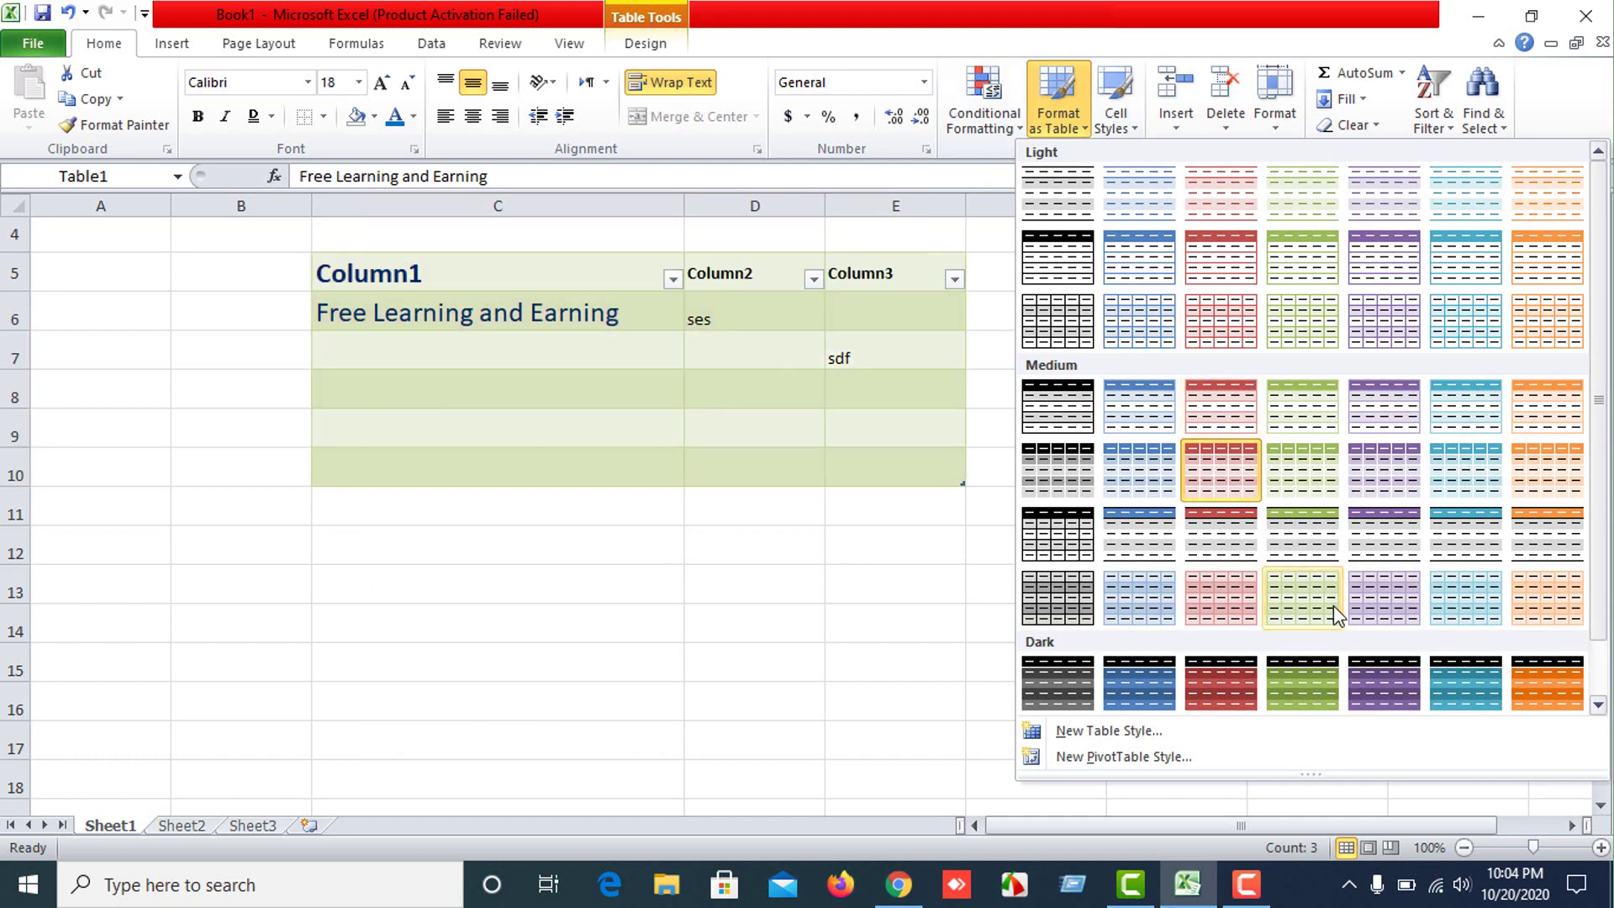
{"action": "left_click", "coordinate": [793, 655]}
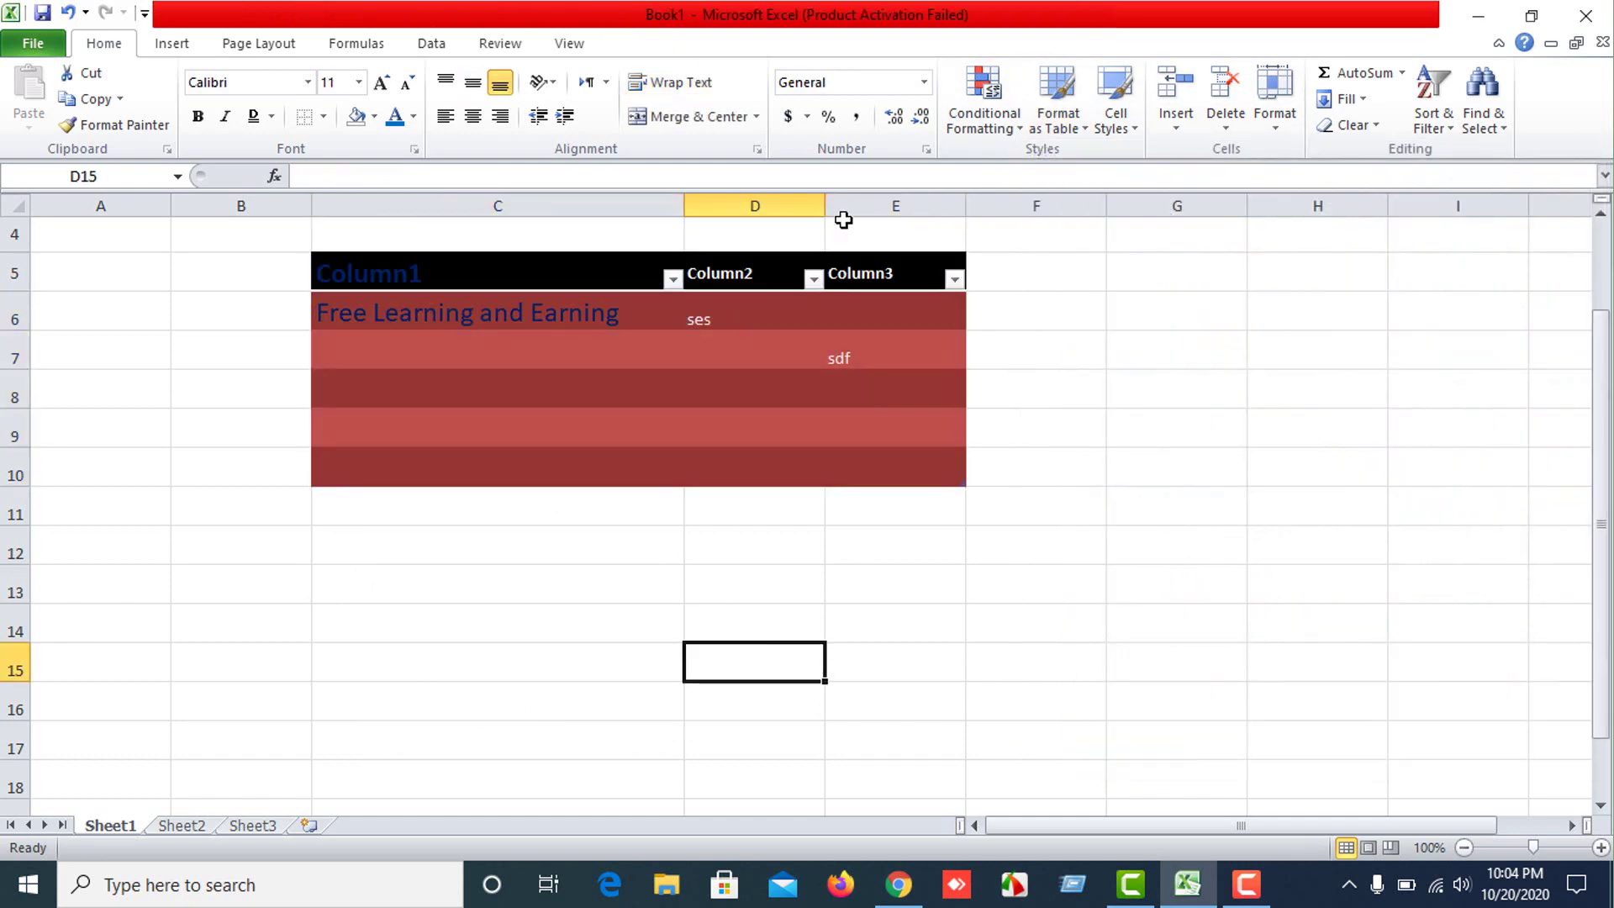
{"action": "left_click_drag", "start_coordinate": [482, 250], "coordinate": [875, 421]}
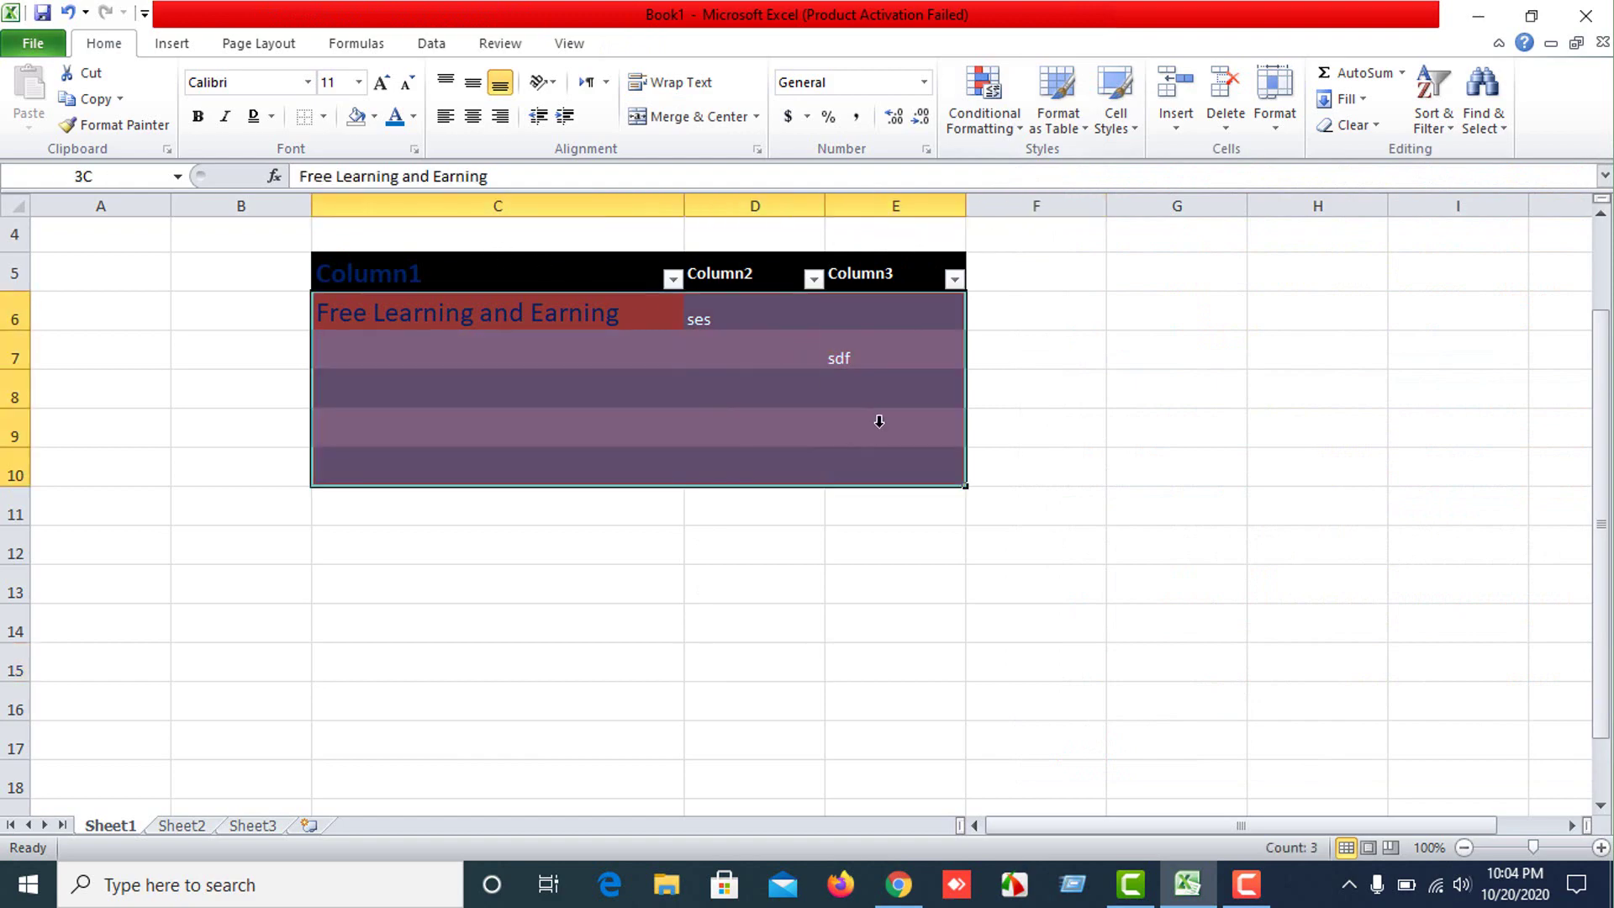
{"action": "left_click", "coordinate": [1059, 117]}
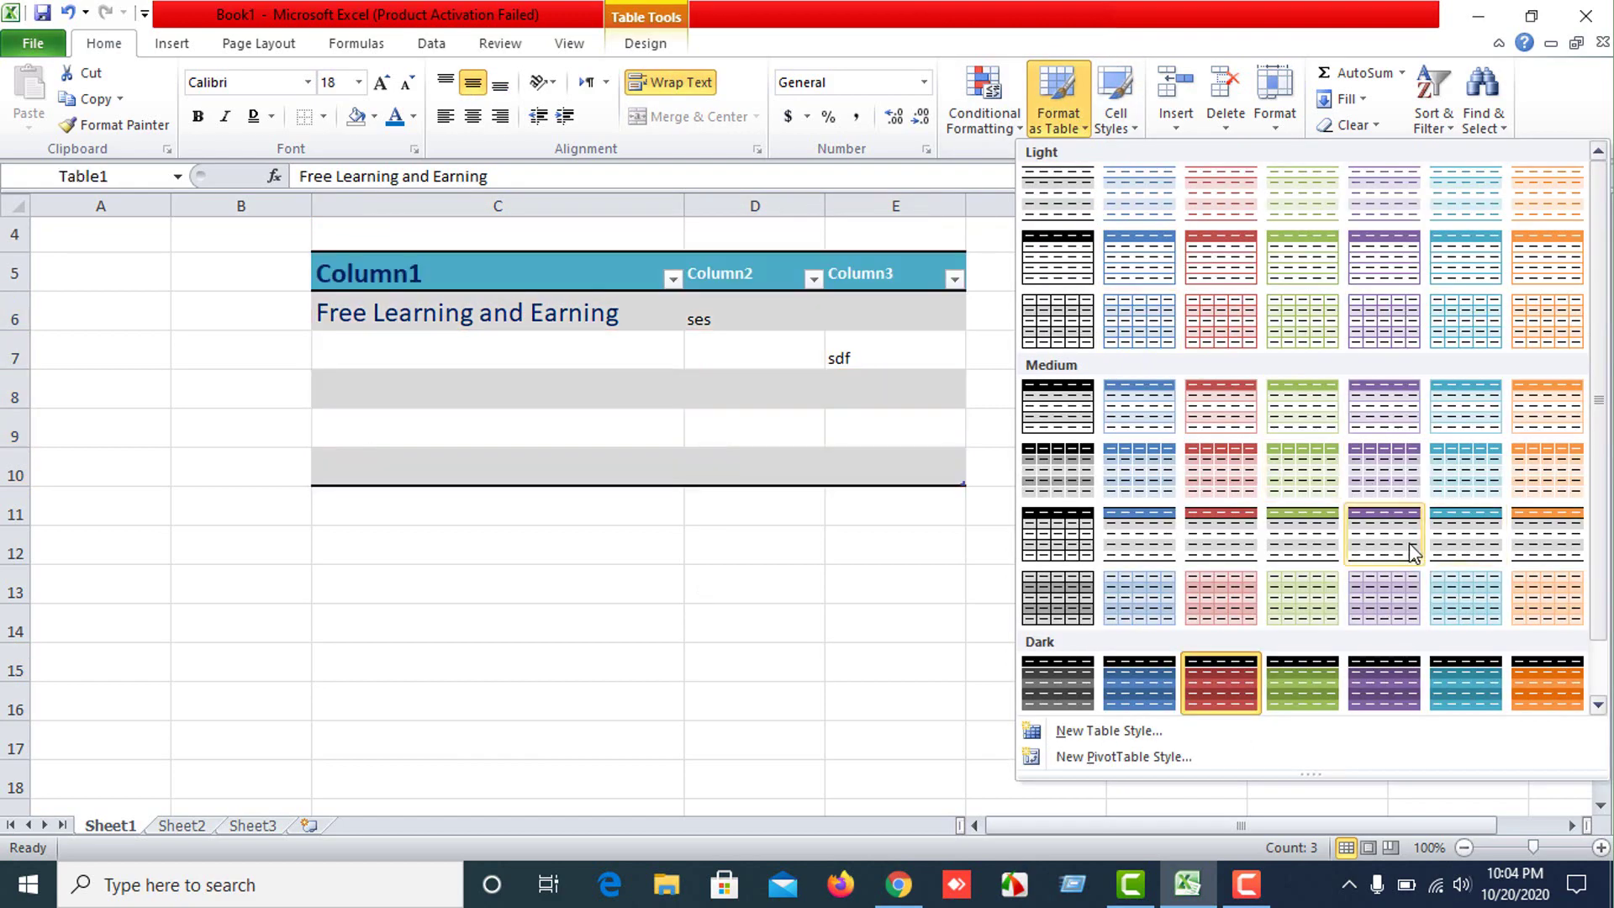
{"action": "left_click", "coordinate": [1384, 535]}
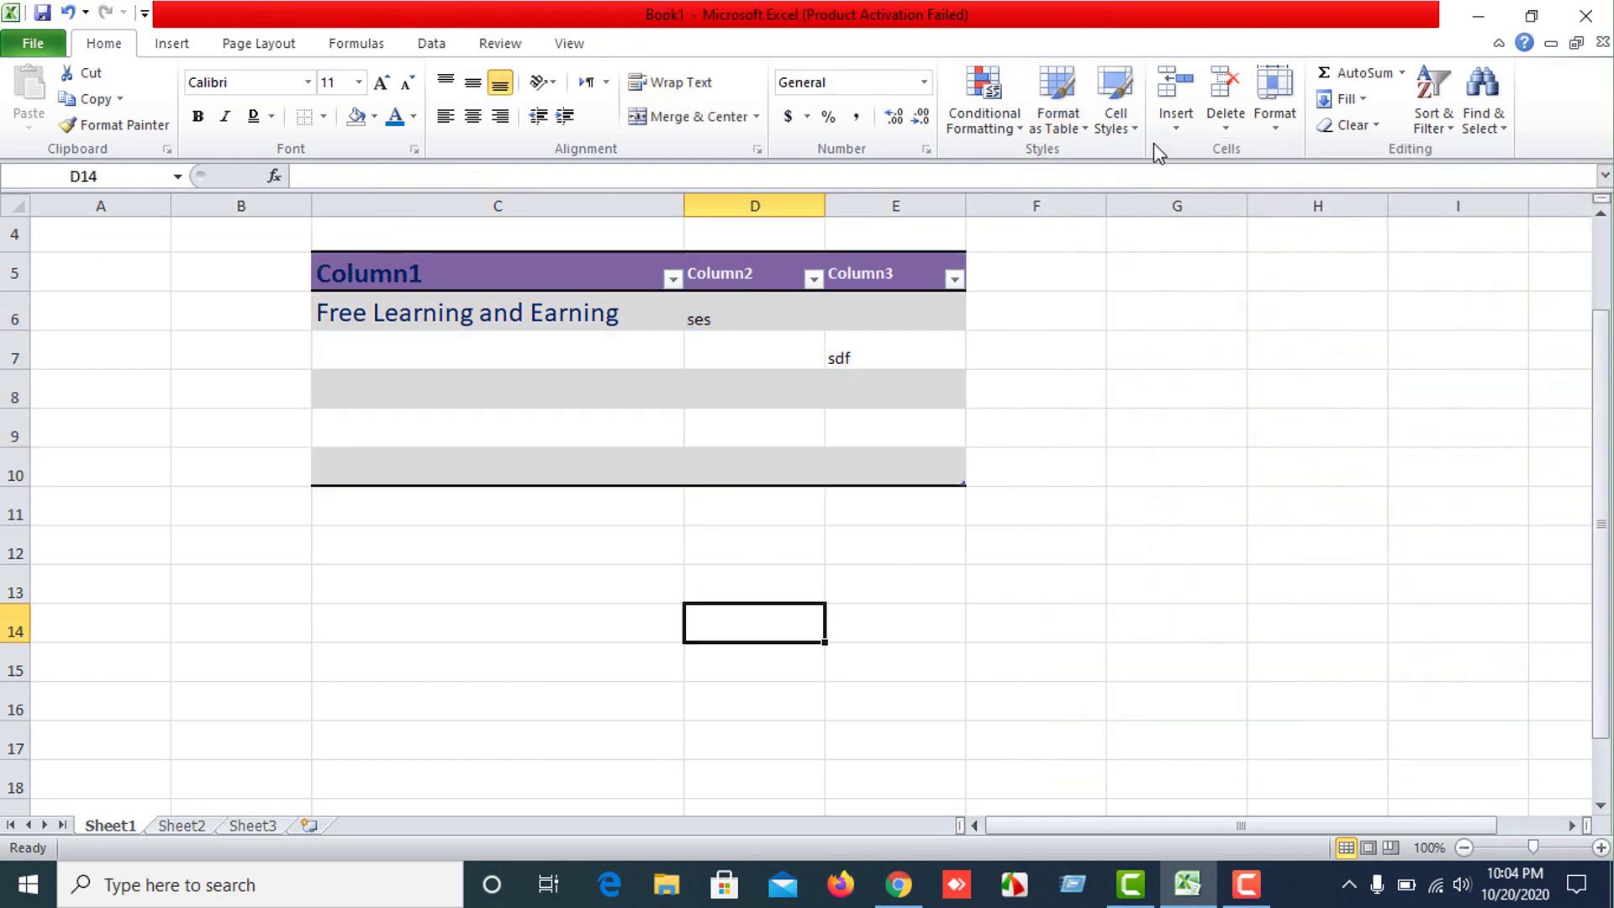
Apply the 40% - Accent2 cell style to the Free Learning and Earning cell C6.
{"action": "left_click", "coordinate": [1116, 118]}
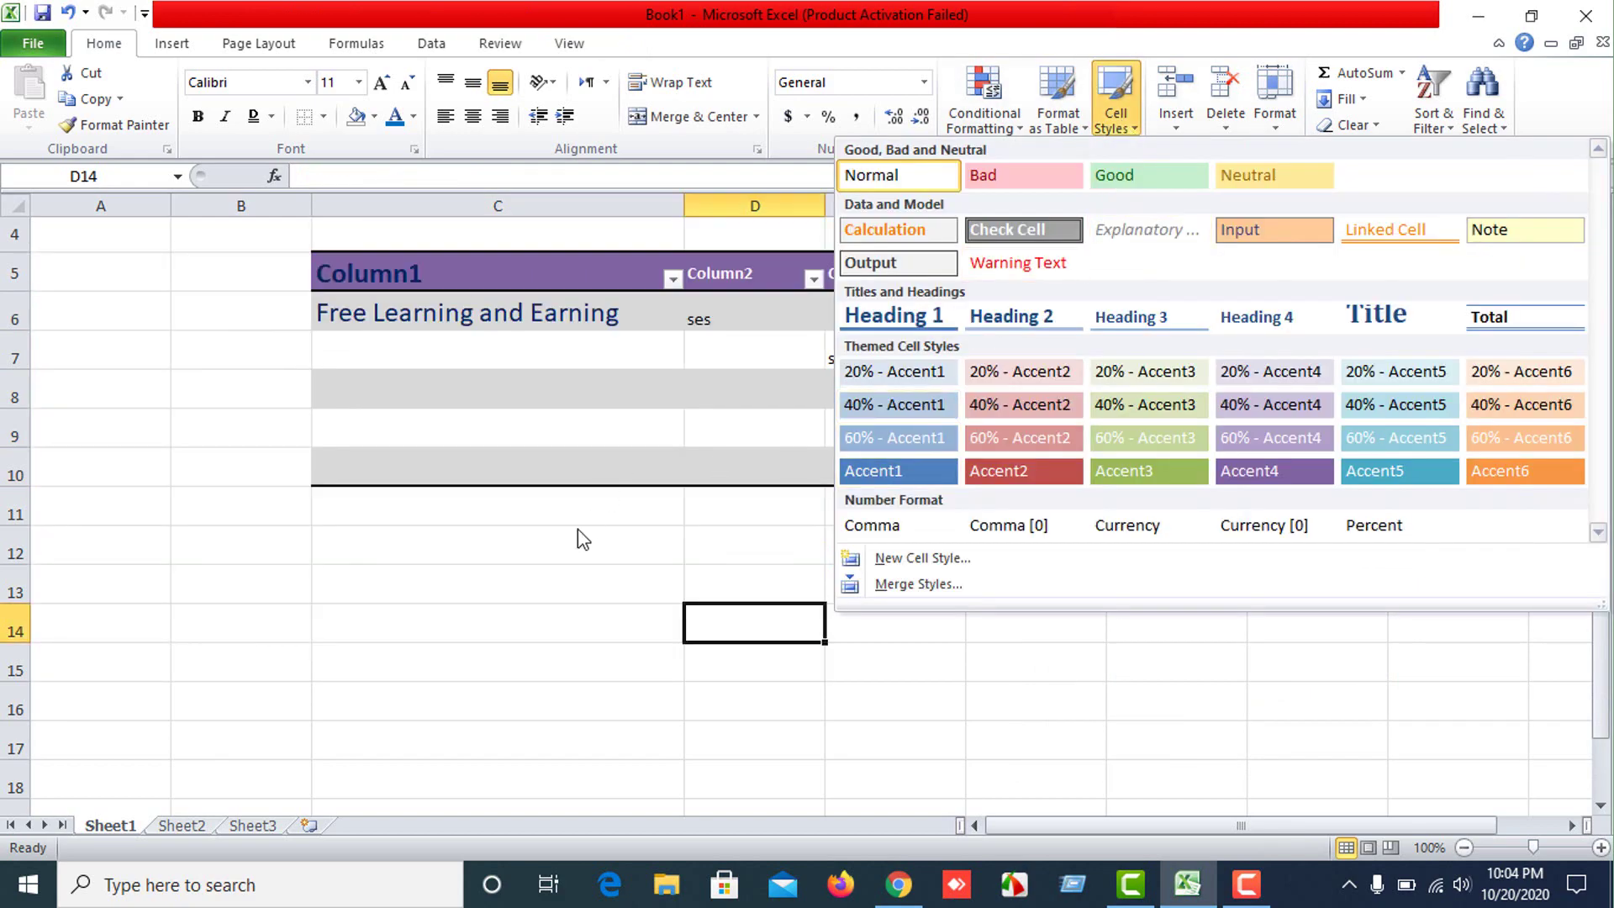
{"action": "left_click", "coordinate": [668, 476]}
{"action": "left_click", "coordinate": [696, 343]}
{"action": "left_click", "coordinate": [435, 323]}
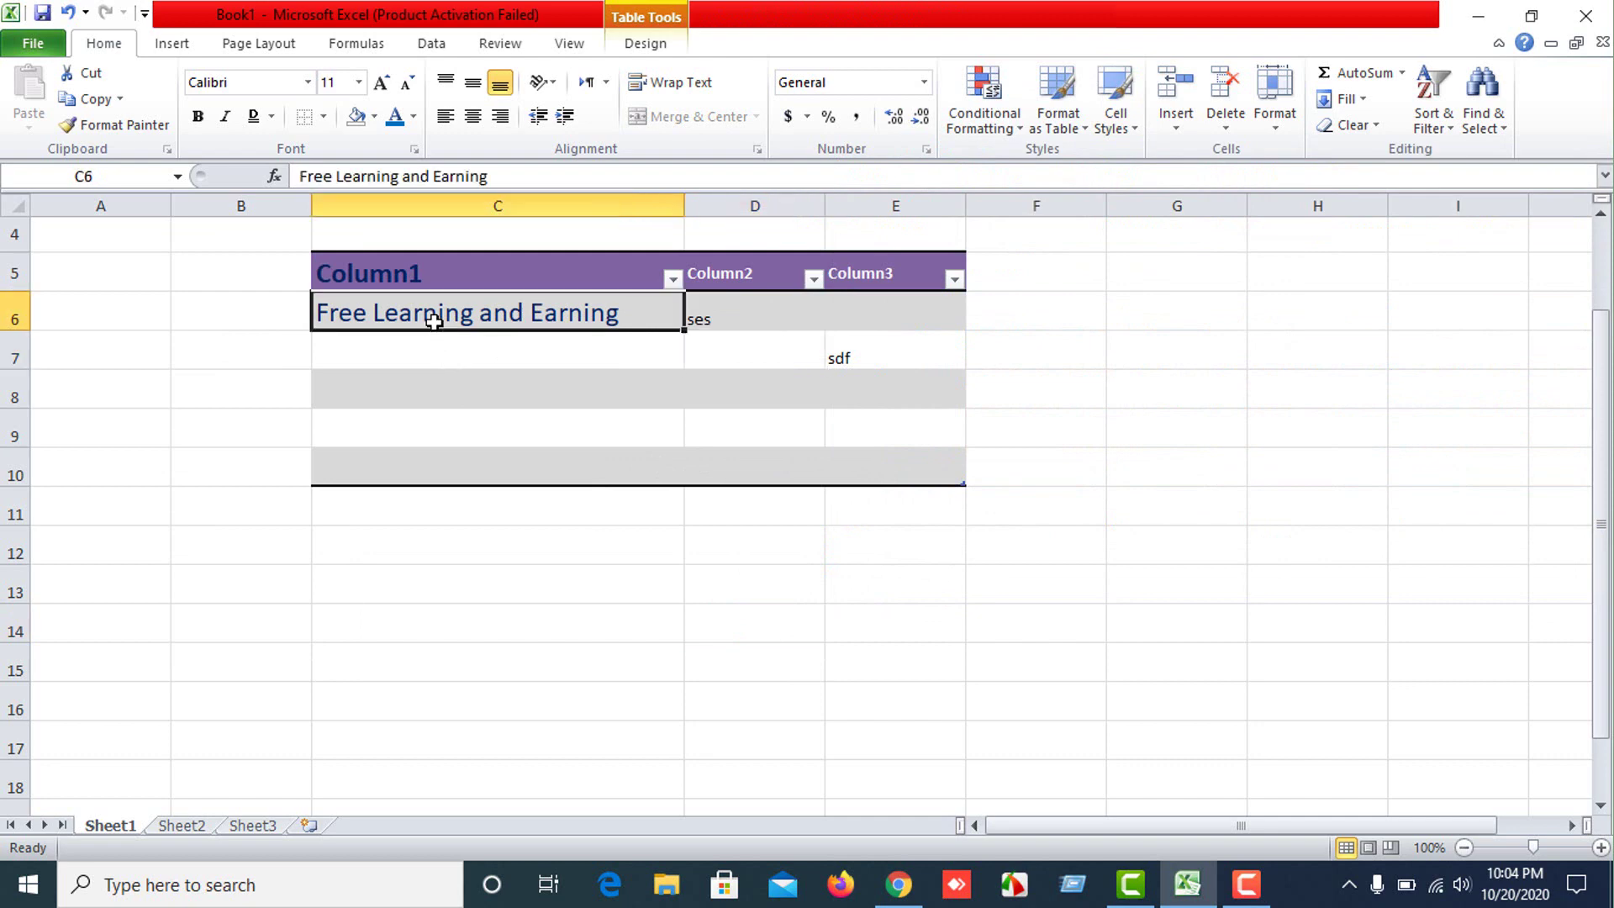
{"action": "left_click", "coordinate": [1112, 124]}
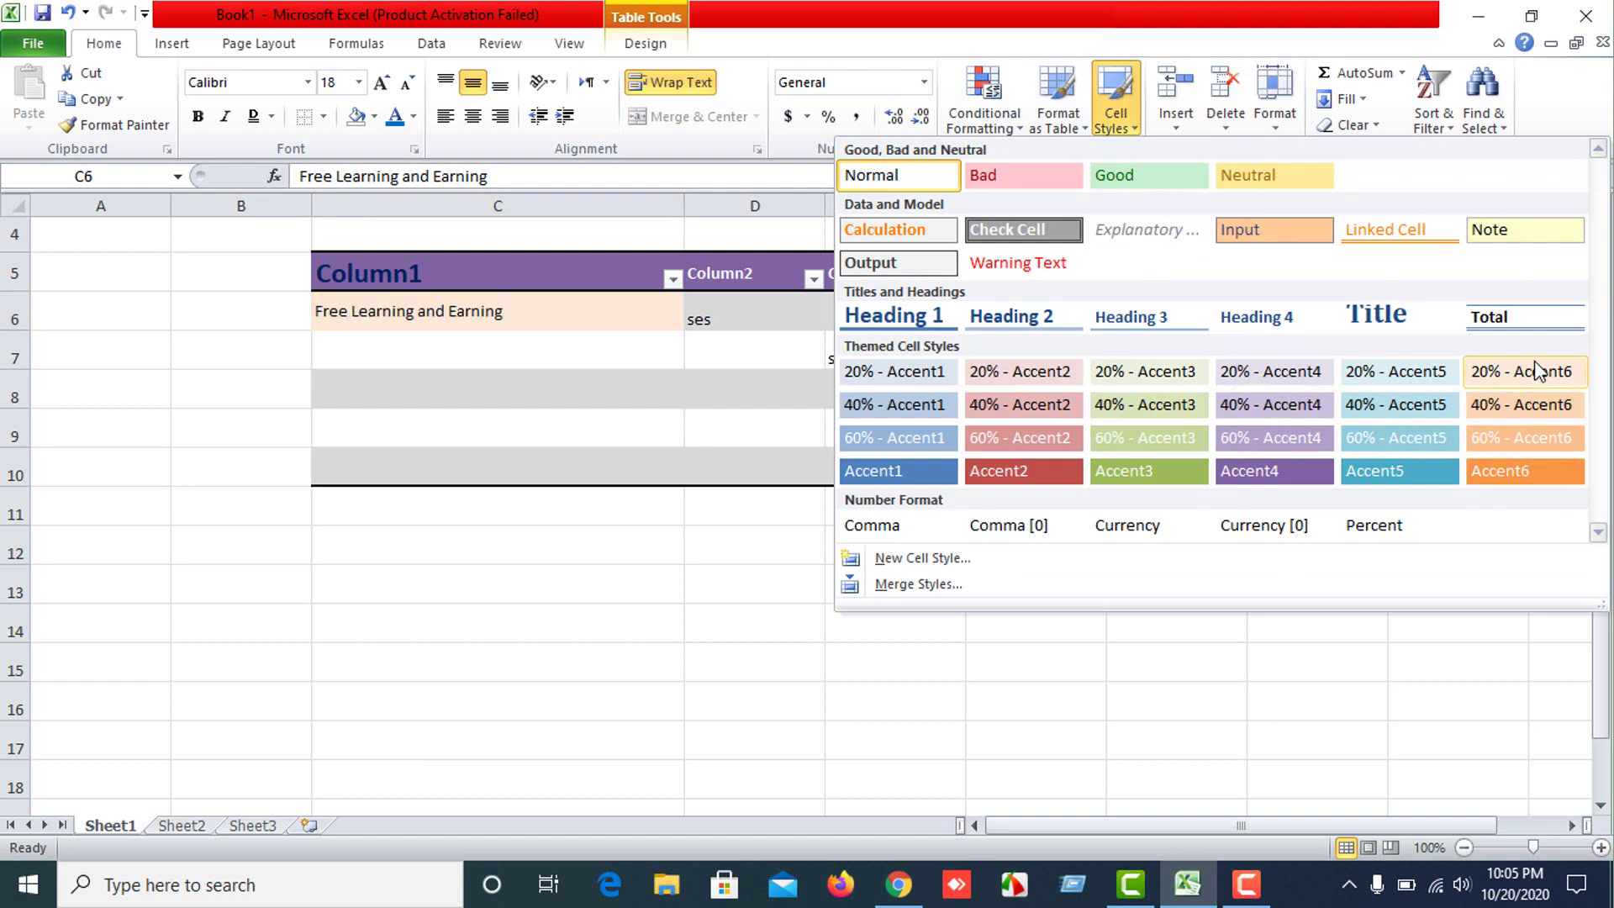
{"action": "left_click", "coordinate": [1000, 400]}
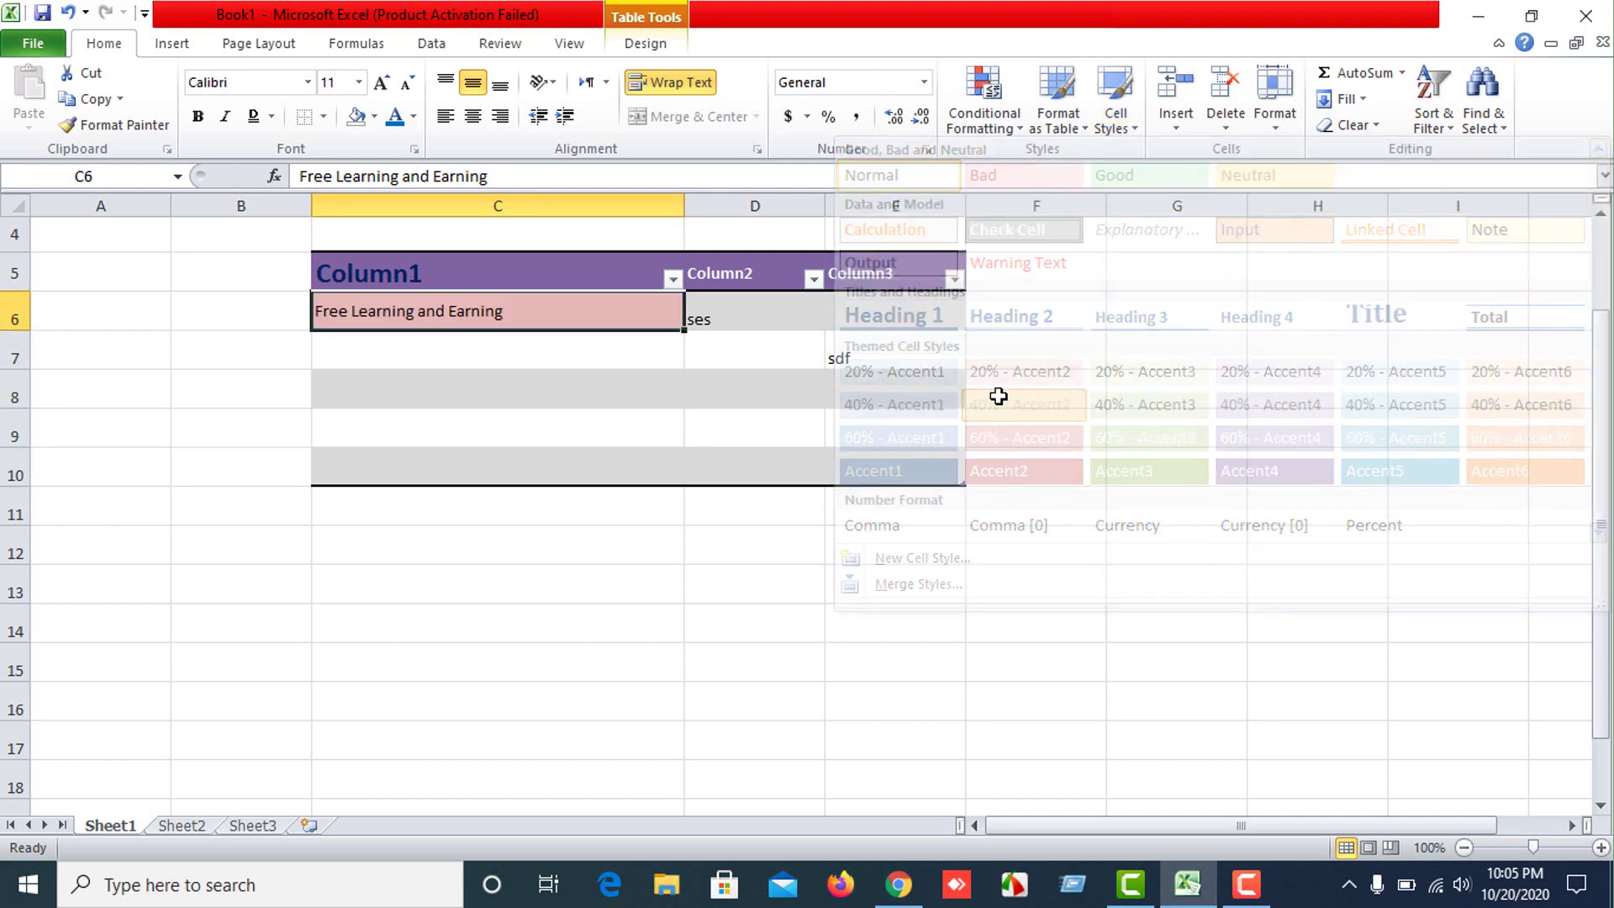
{"action": "left_click", "coordinate": [1172, 122]}
{"action": "left_click", "coordinate": [349, 363]}
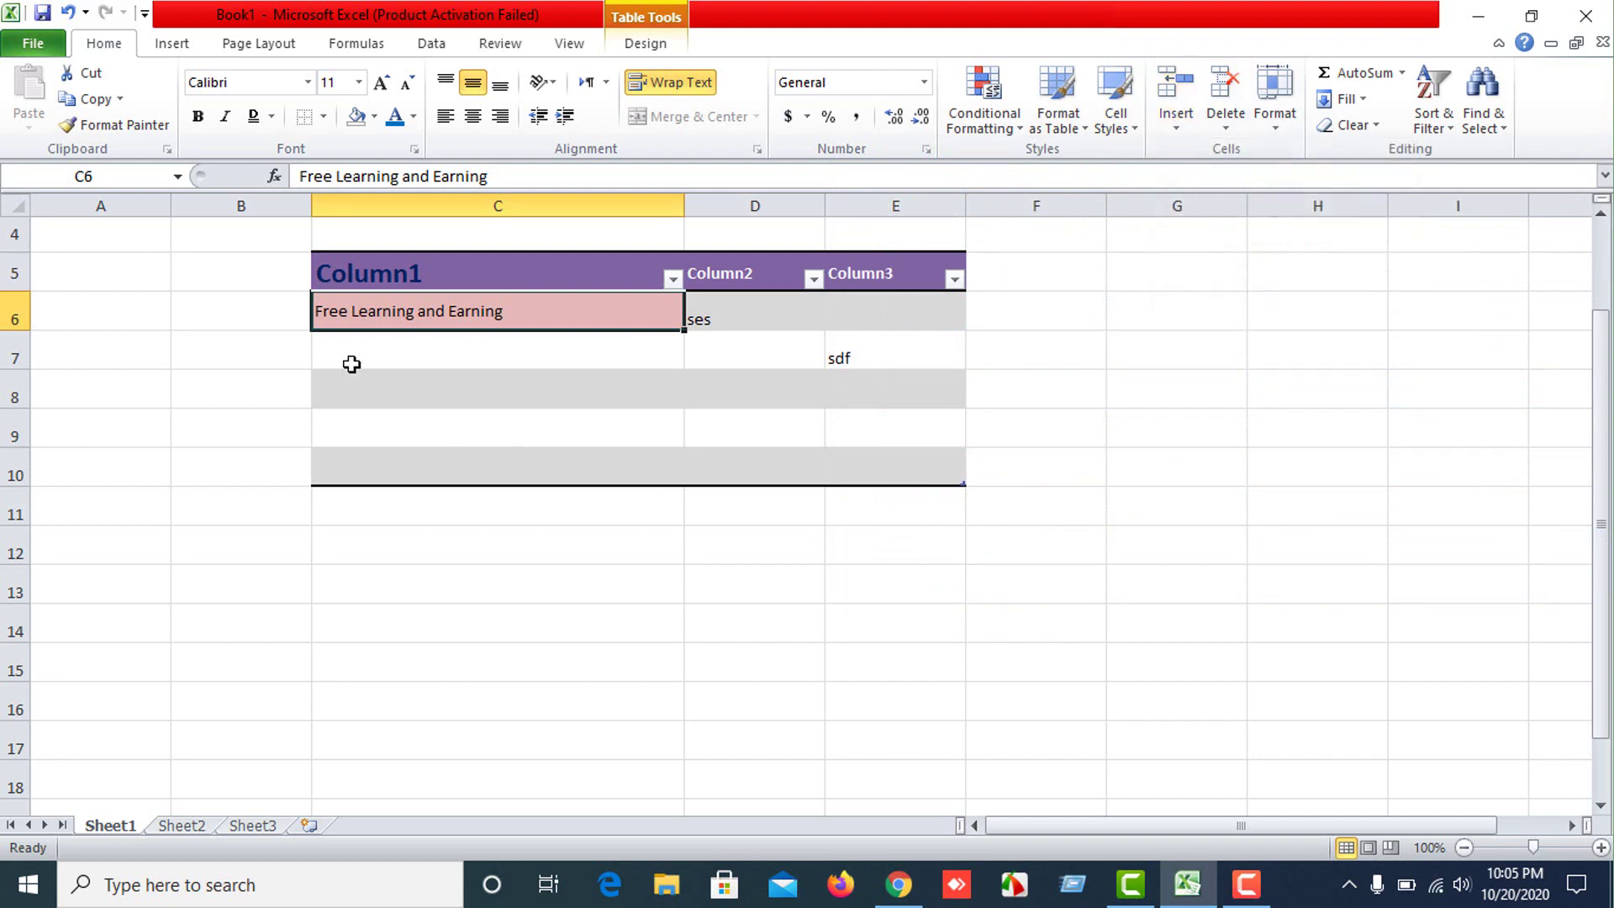
{"action": "left_click", "coordinate": [353, 362]}
Insert table columns Column4 and Column5 at the table's left edge.
{"action": "left_click", "coordinate": [1178, 126]}
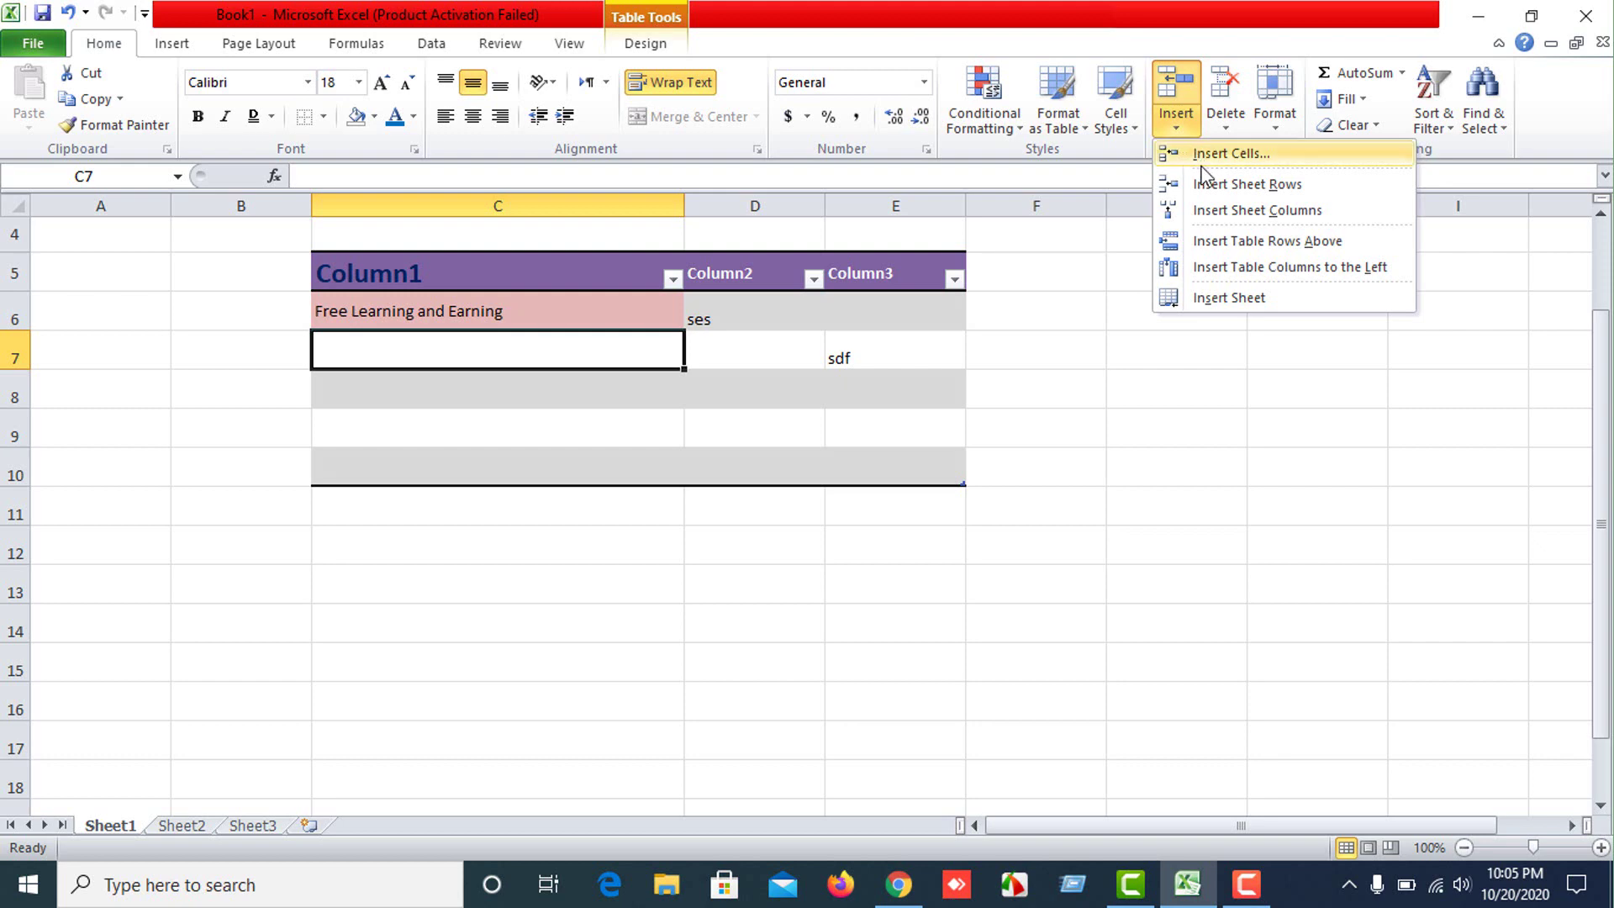
{"action": "left_click", "coordinate": [159, 48]}
{"action": "left_click", "coordinate": [164, 49]}
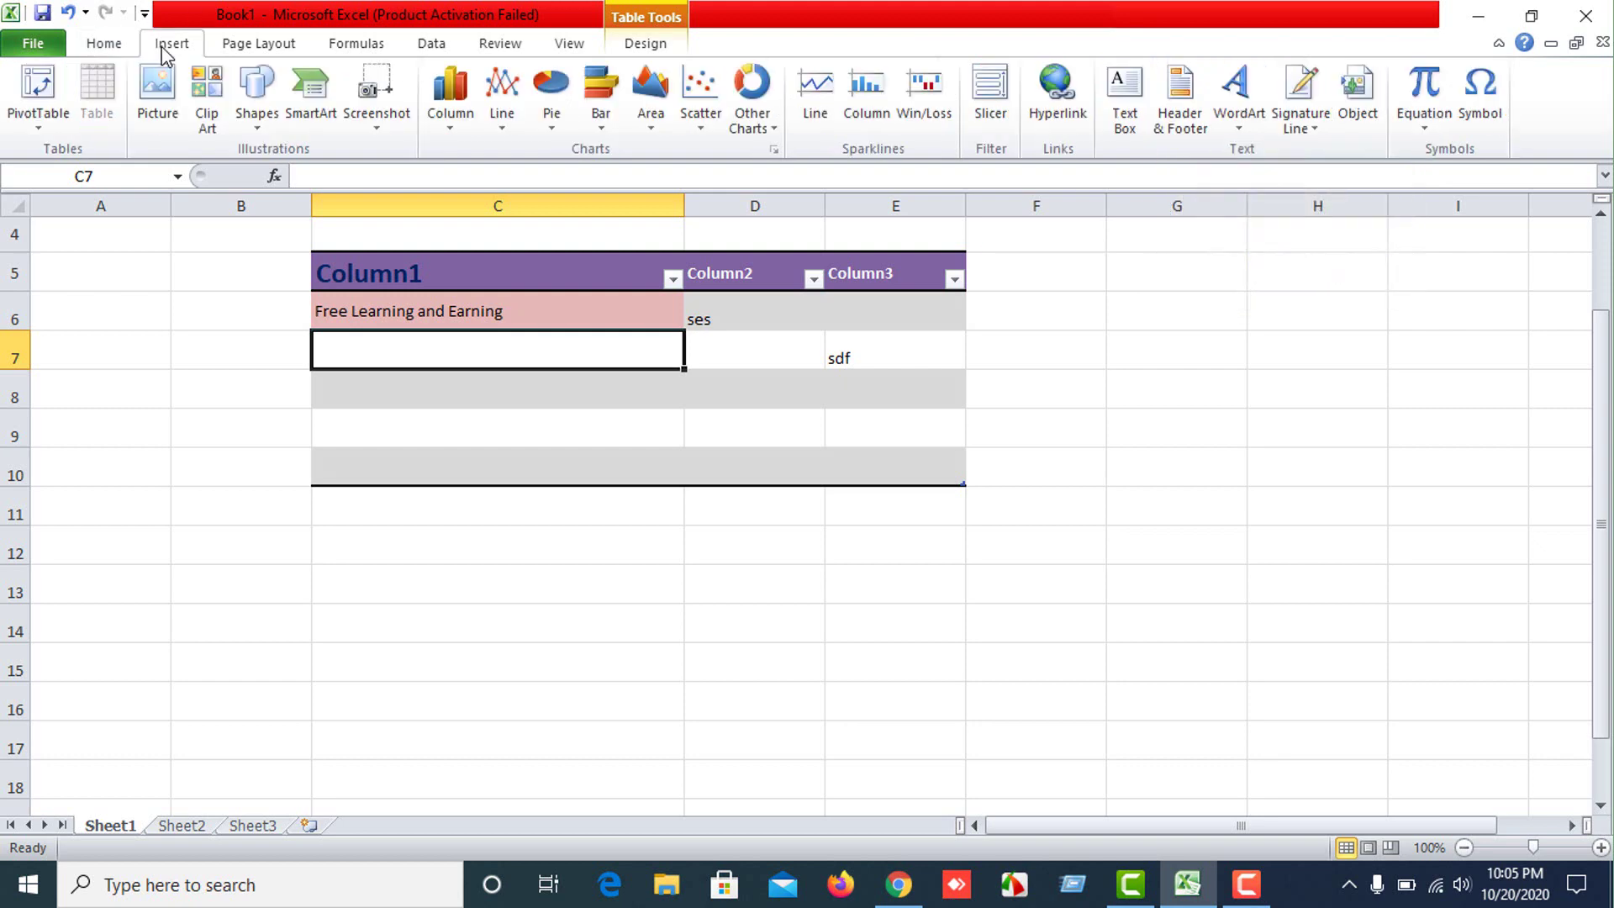
{"action": "left_click", "coordinate": [118, 48]}
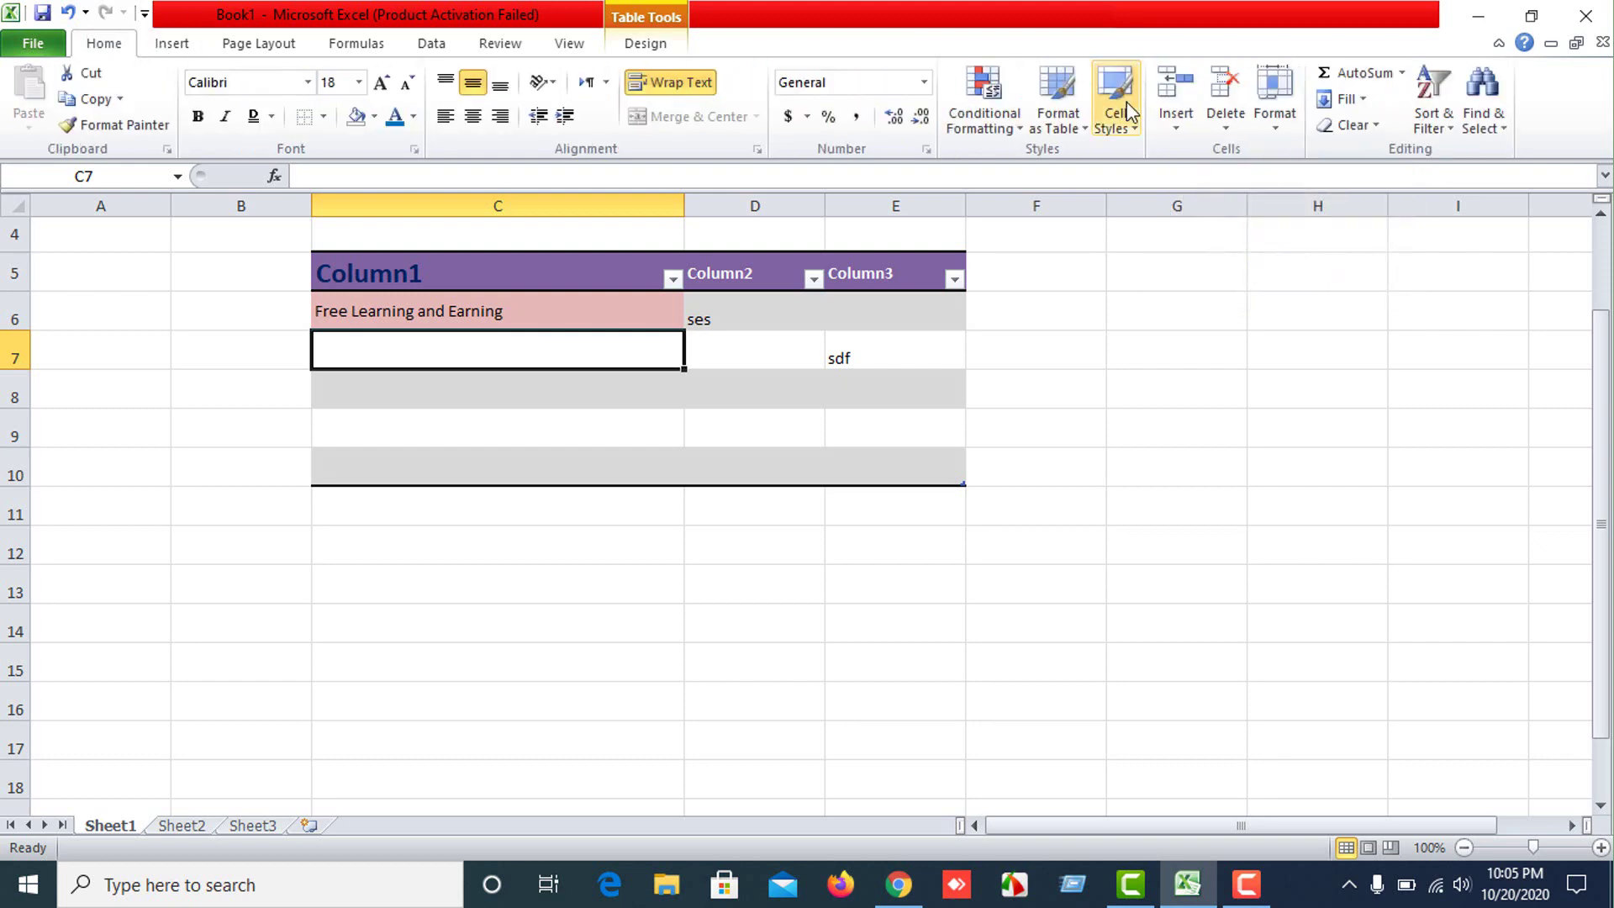
{"action": "left_click", "coordinate": [1193, 129]}
{"action": "left_click", "coordinate": [1208, 160]}
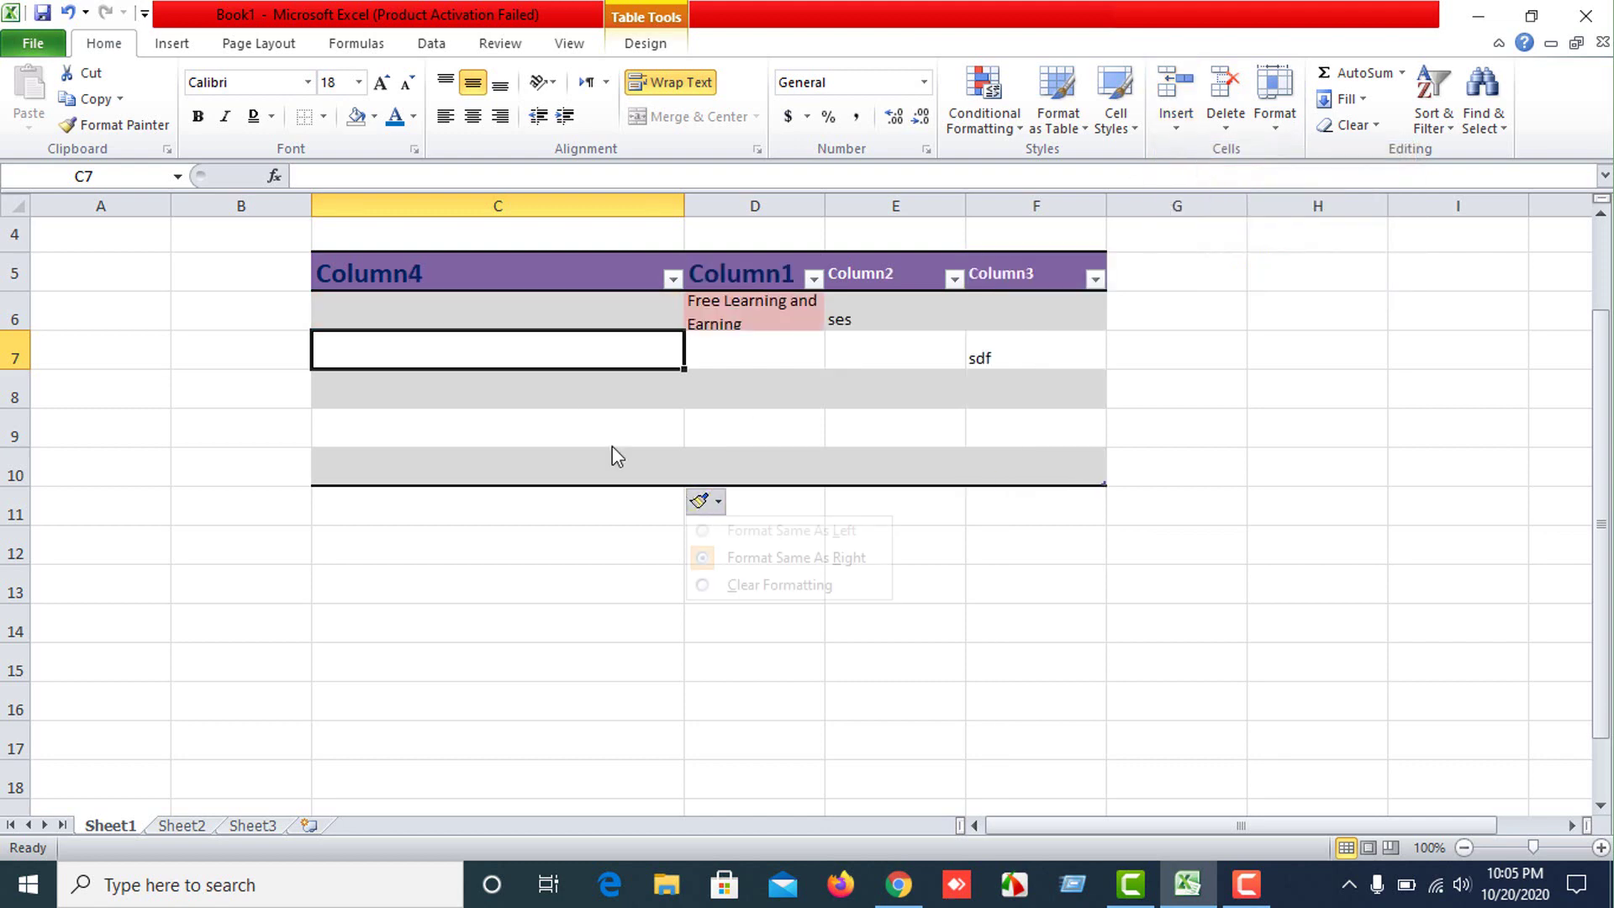
{"action": "scroll", "coordinate": [559, 397], "scroll_direction": "up", "scroll_amount": 1}
{"action": "scroll", "coordinate": [549, 427], "scroll_direction": "down", "scroll_amount": 1}
{"action": "left_click", "coordinate": [549, 428]}
{"action": "left_click", "coordinate": [527, 364]}
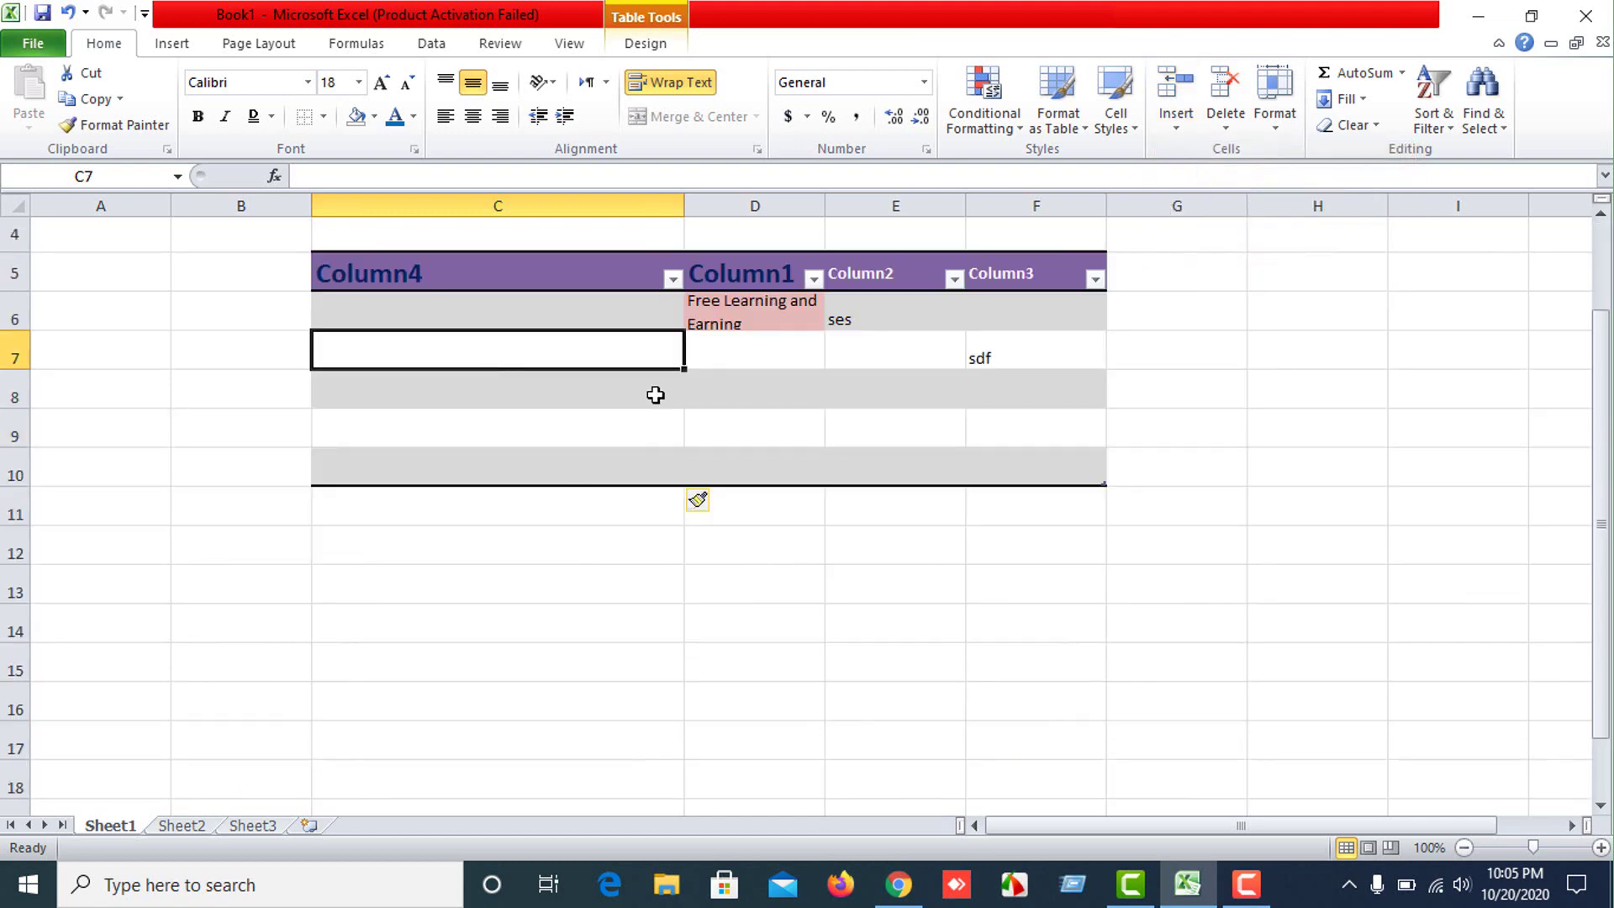
{"action": "left_click", "coordinate": [1188, 129]}
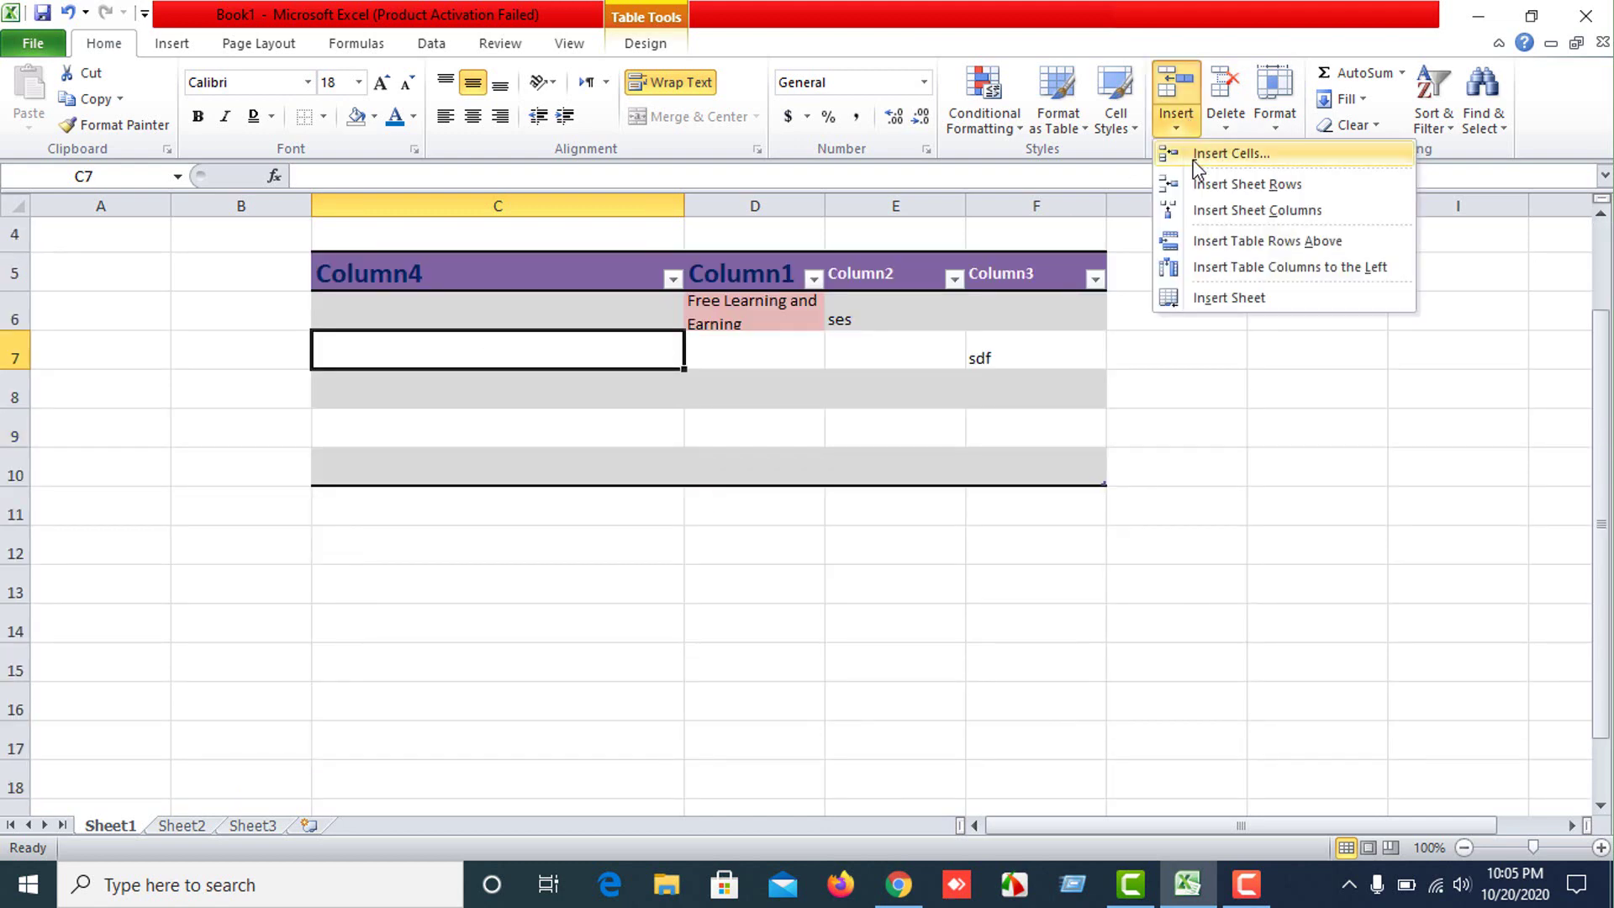
{"action": "left_click", "coordinate": [1201, 153]}
Insert two sheet rows above row 7.
{"action": "left_click", "coordinate": [733, 462]}
{"action": "left_click", "coordinate": [436, 354]}
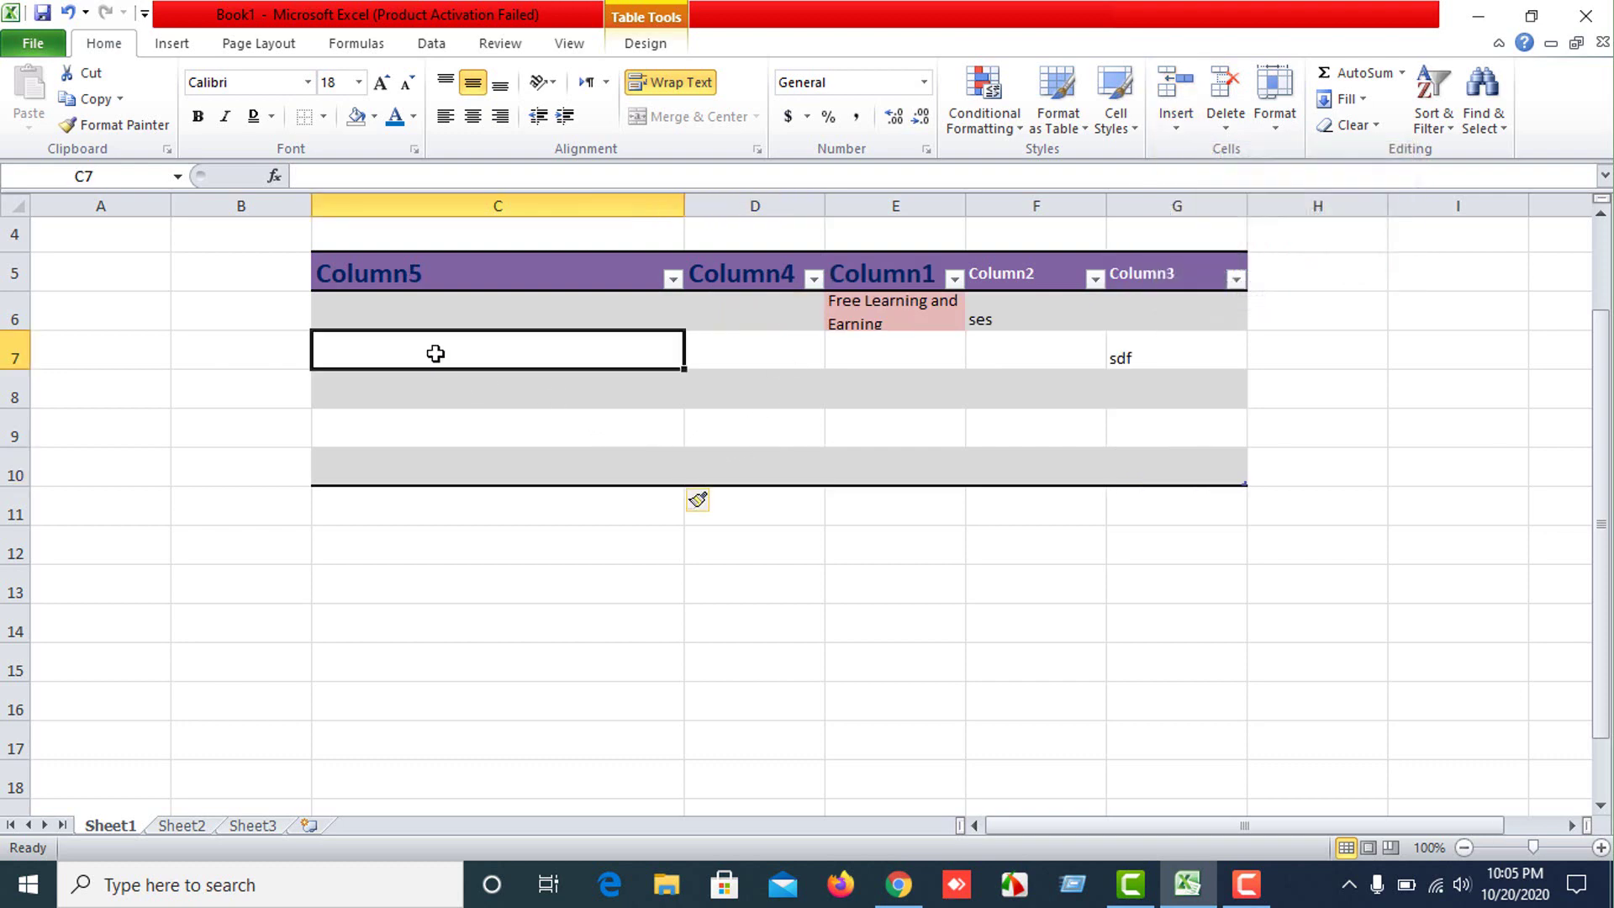
{"action": "left_click", "coordinate": [1179, 126]}
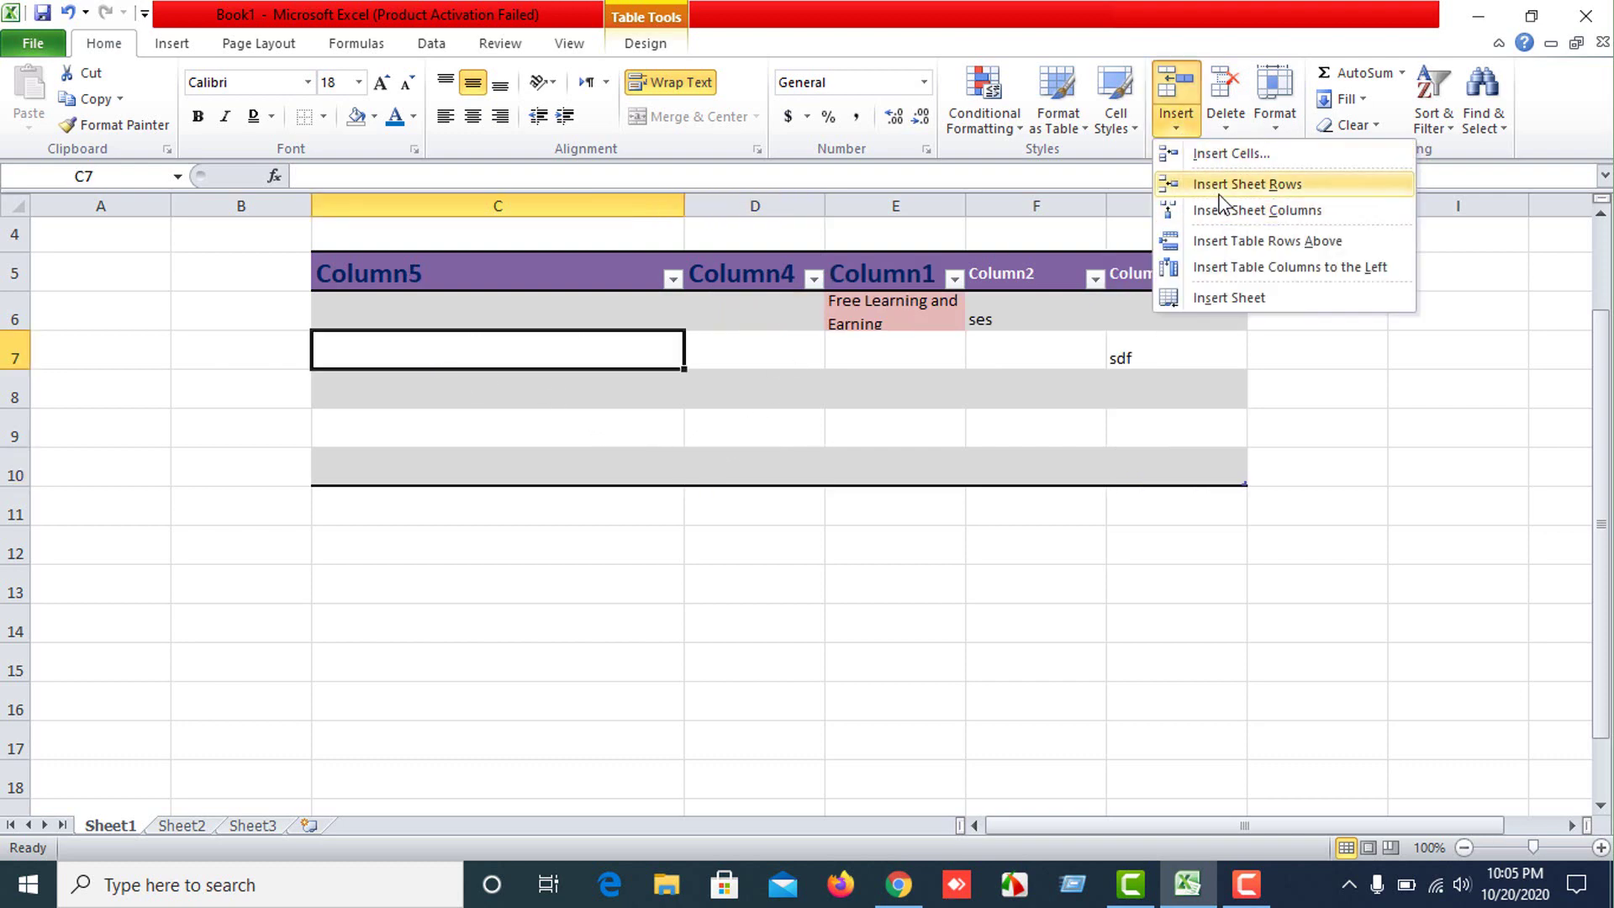
{"action": "left_click", "coordinate": [1220, 187]}
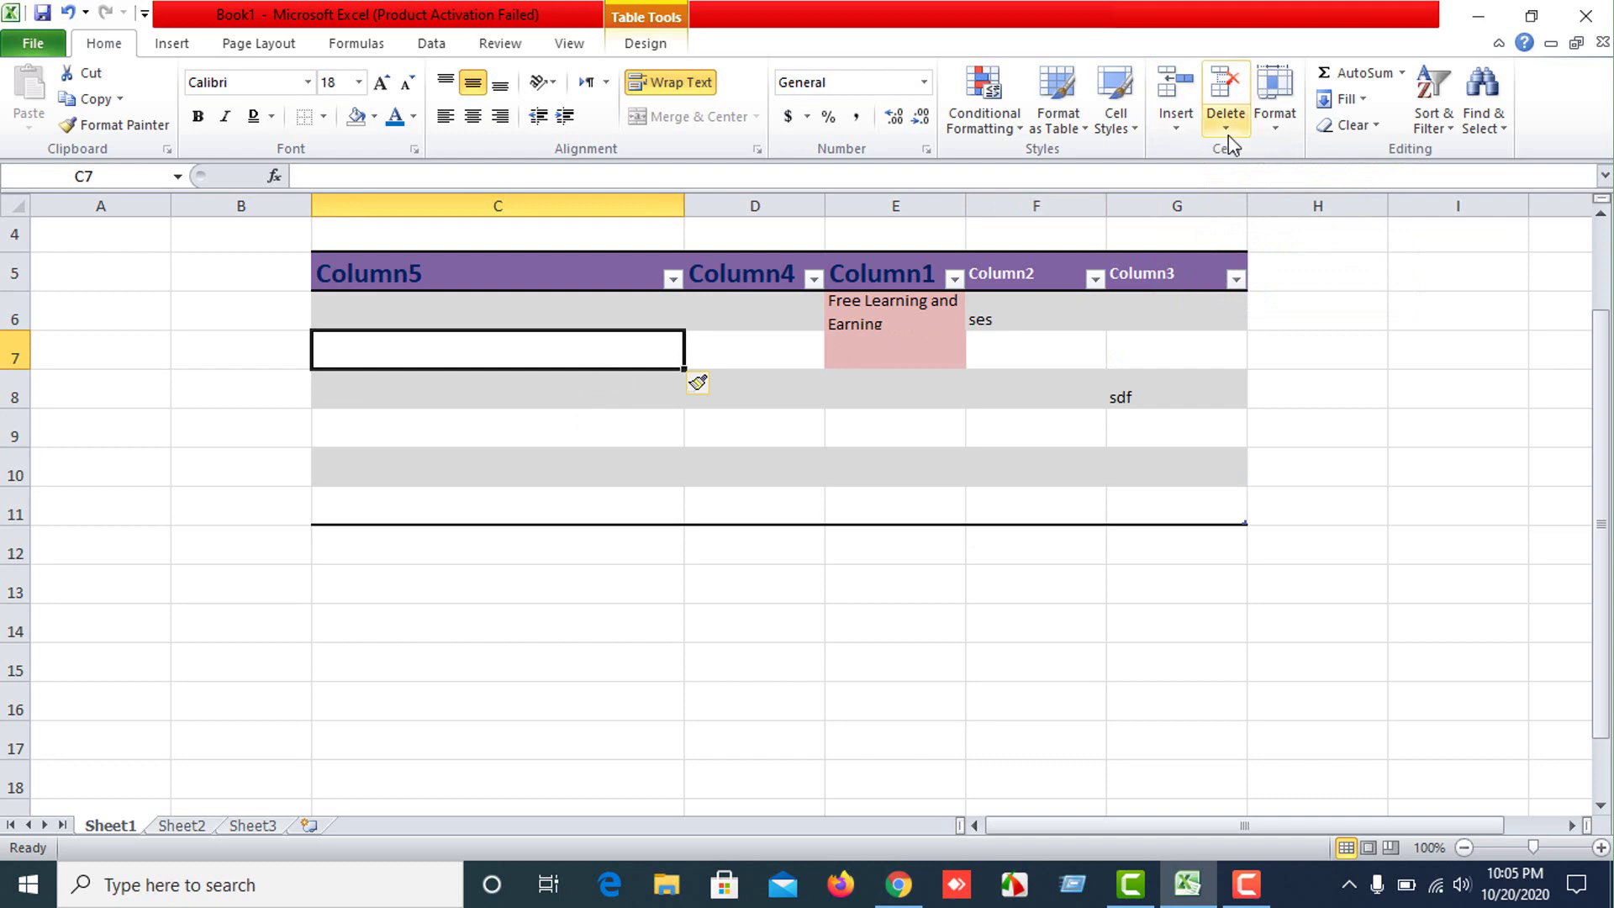
{"action": "left_click", "coordinate": [1176, 126]}
{"action": "left_click", "coordinate": [1220, 187]}
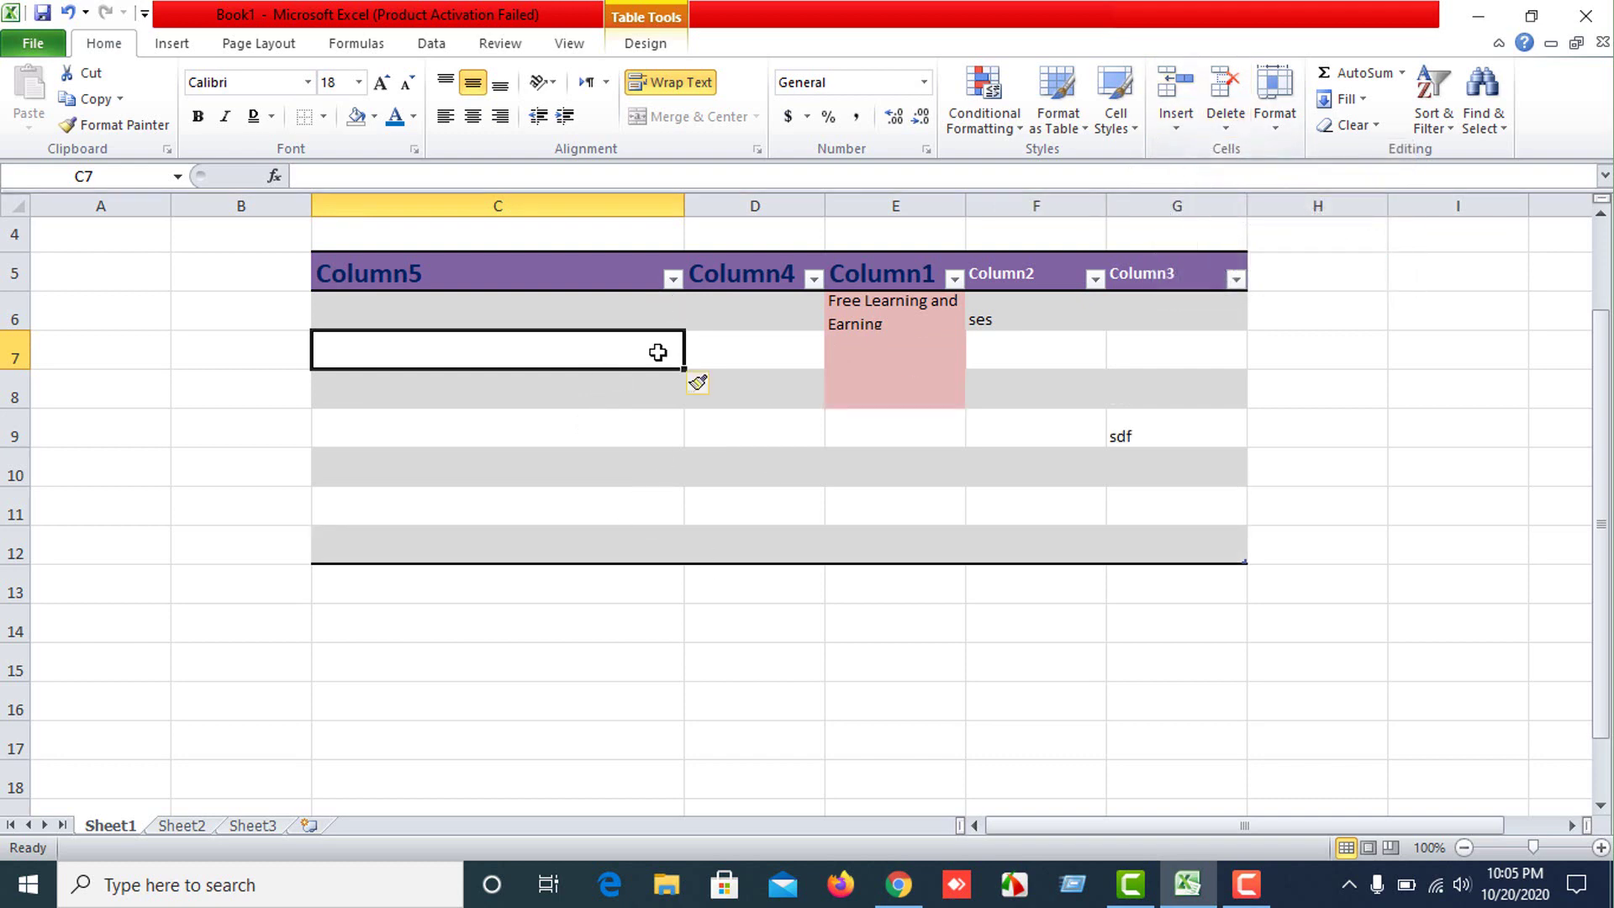
Insert cells and a whole sheet column at D to shift the table right.
{"action": "left_click", "coordinate": [585, 251]}
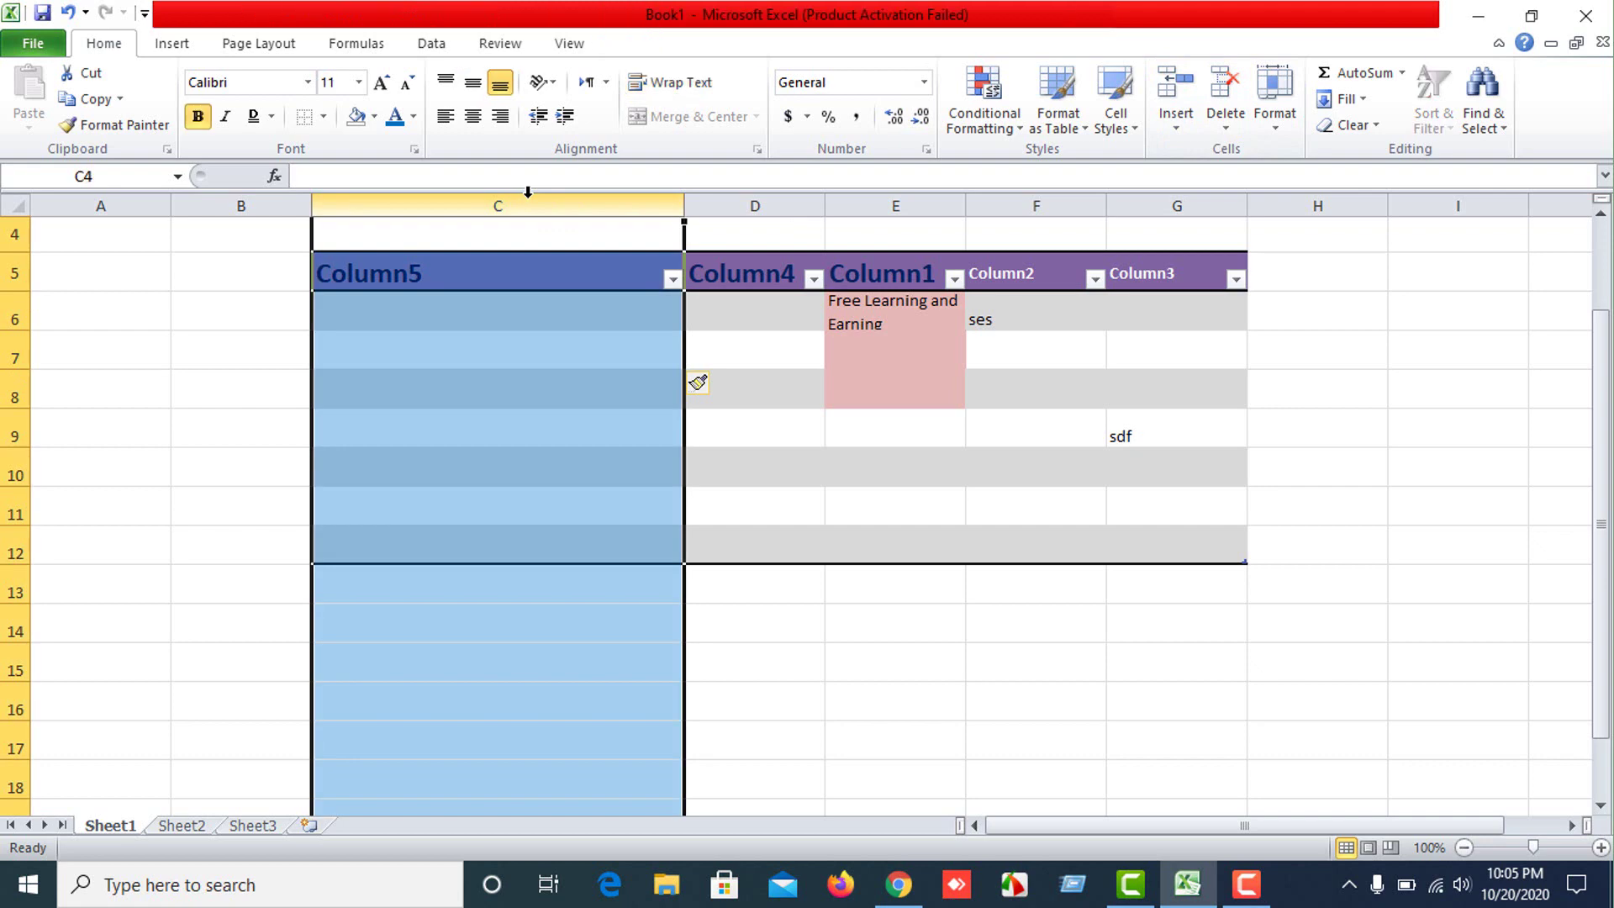
{"action": "left_click", "coordinate": [1114, 113]}
{"action": "left_click", "coordinate": [1187, 126]}
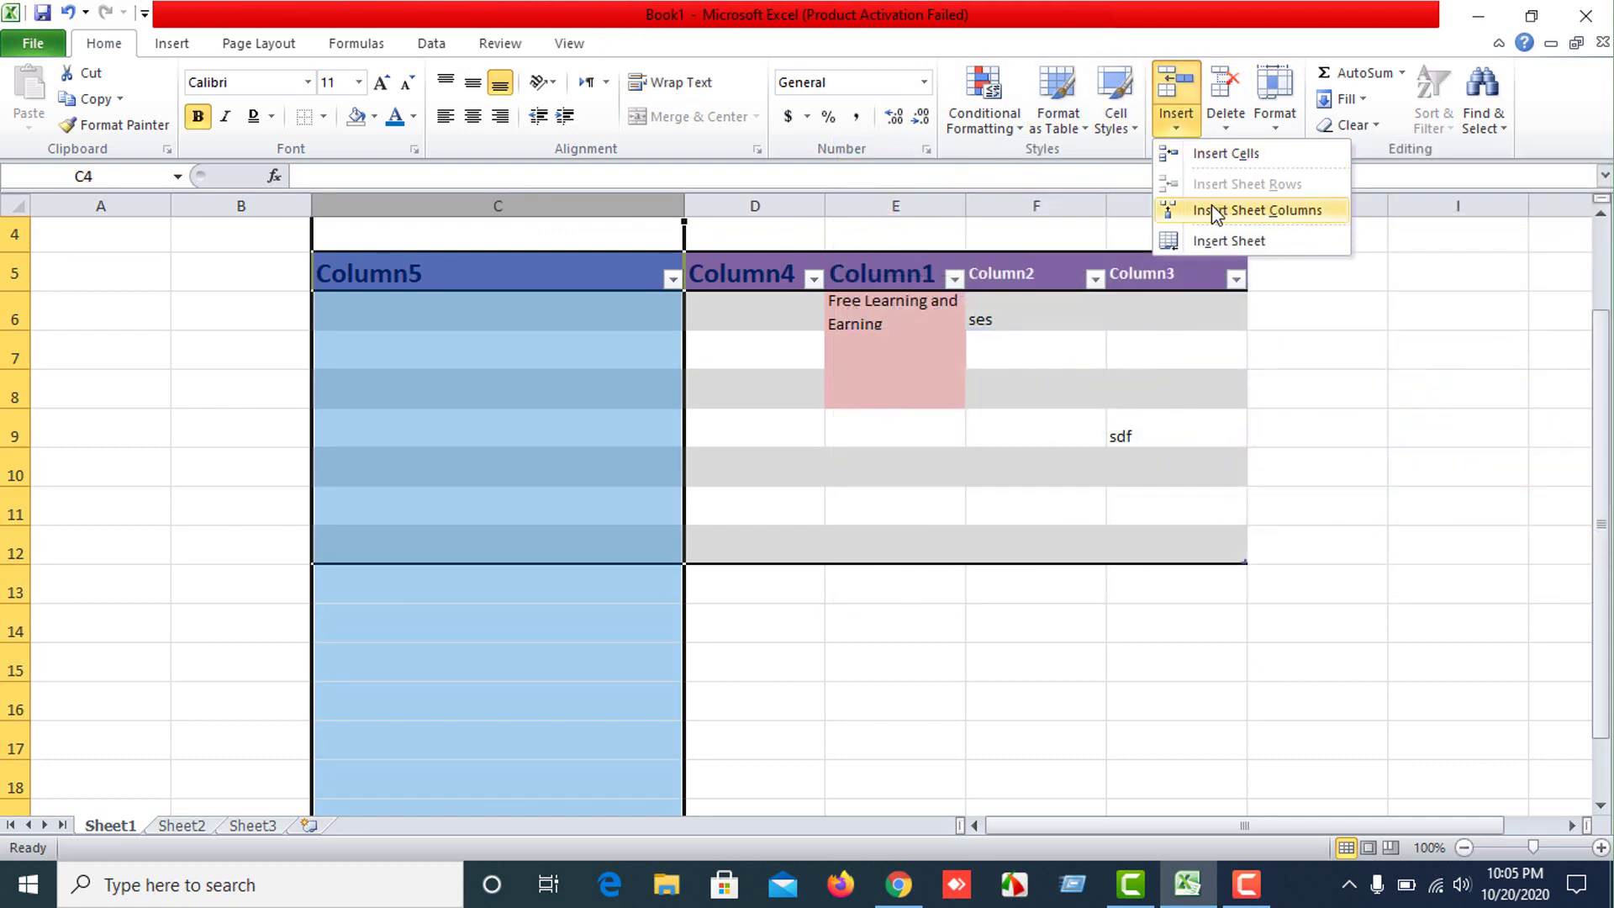
{"action": "left_click", "coordinate": [1210, 155]}
{"action": "left_click", "coordinate": [522, 517]}
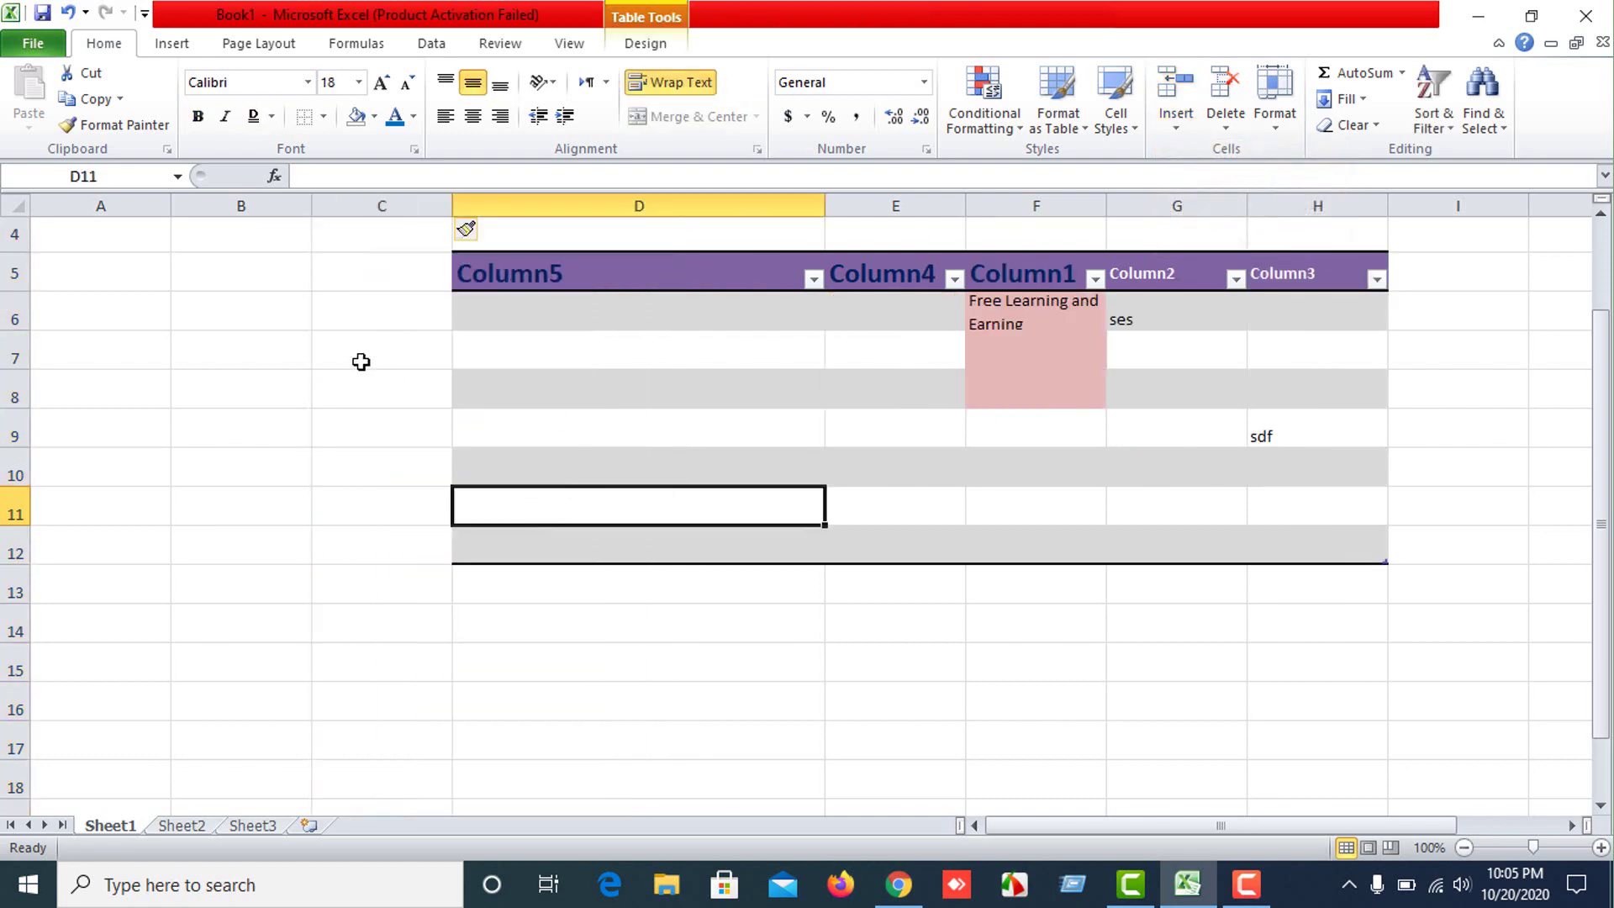
{"action": "left_click", "coordinate": [360, 299]}
{"action": "left_click_drag", "start_coordinate": [538, 282], "coordinate": [637, 546]}
{"action": "left_click", "coordinate": [1177, 126]}
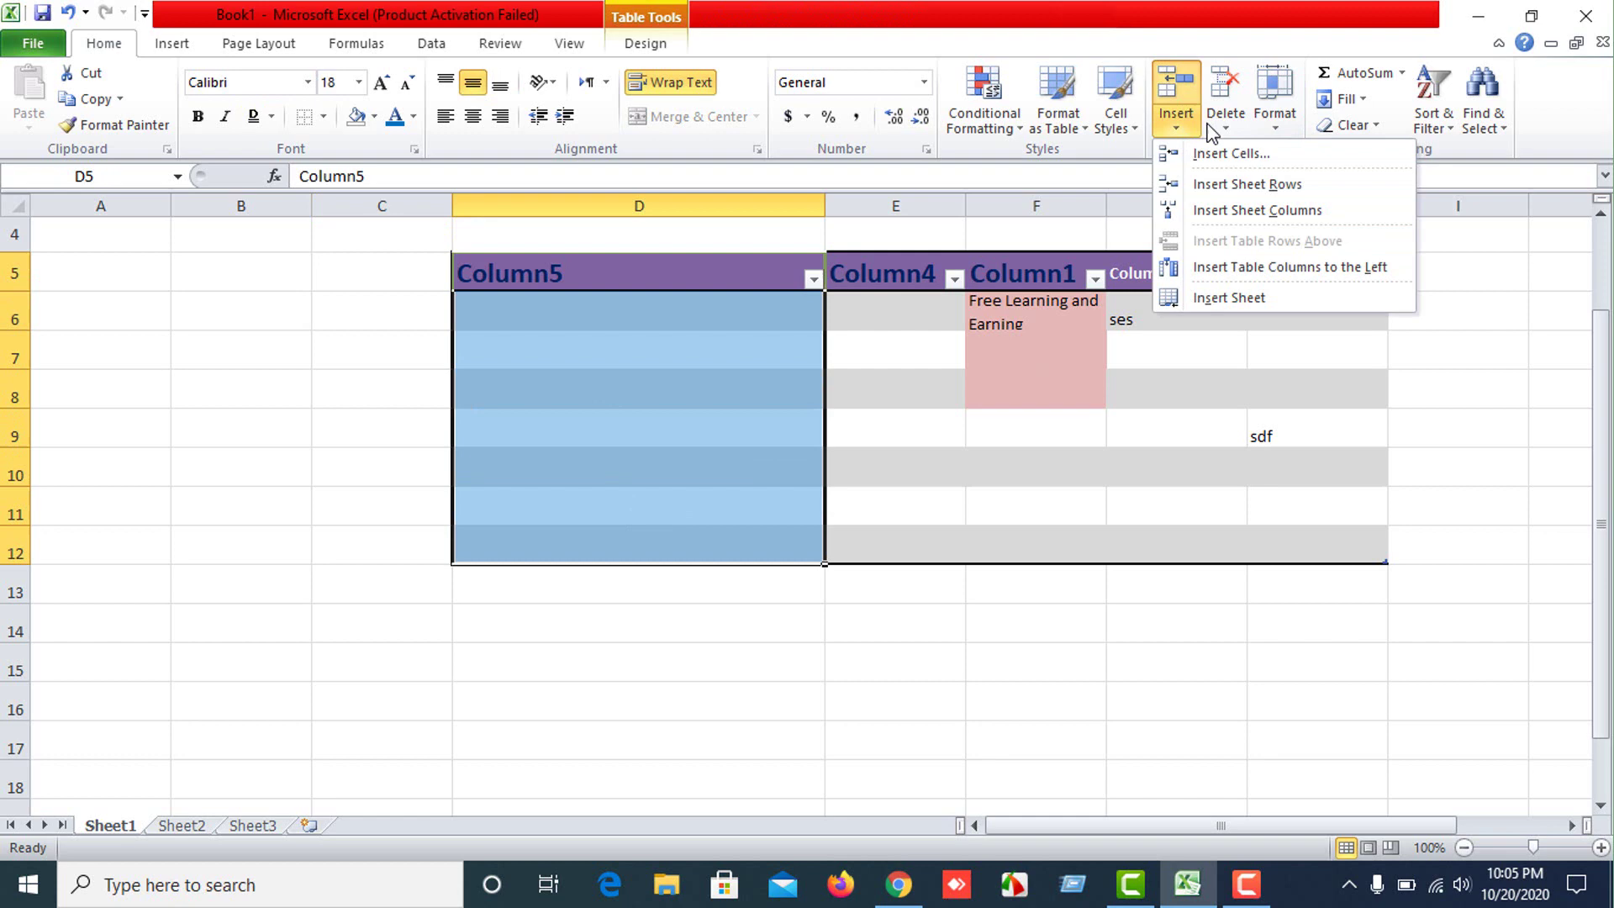
{"action": "left_click", "coordinate": [1223, 212]}
{"action": "left_click", "coordinate": [587, 461]}
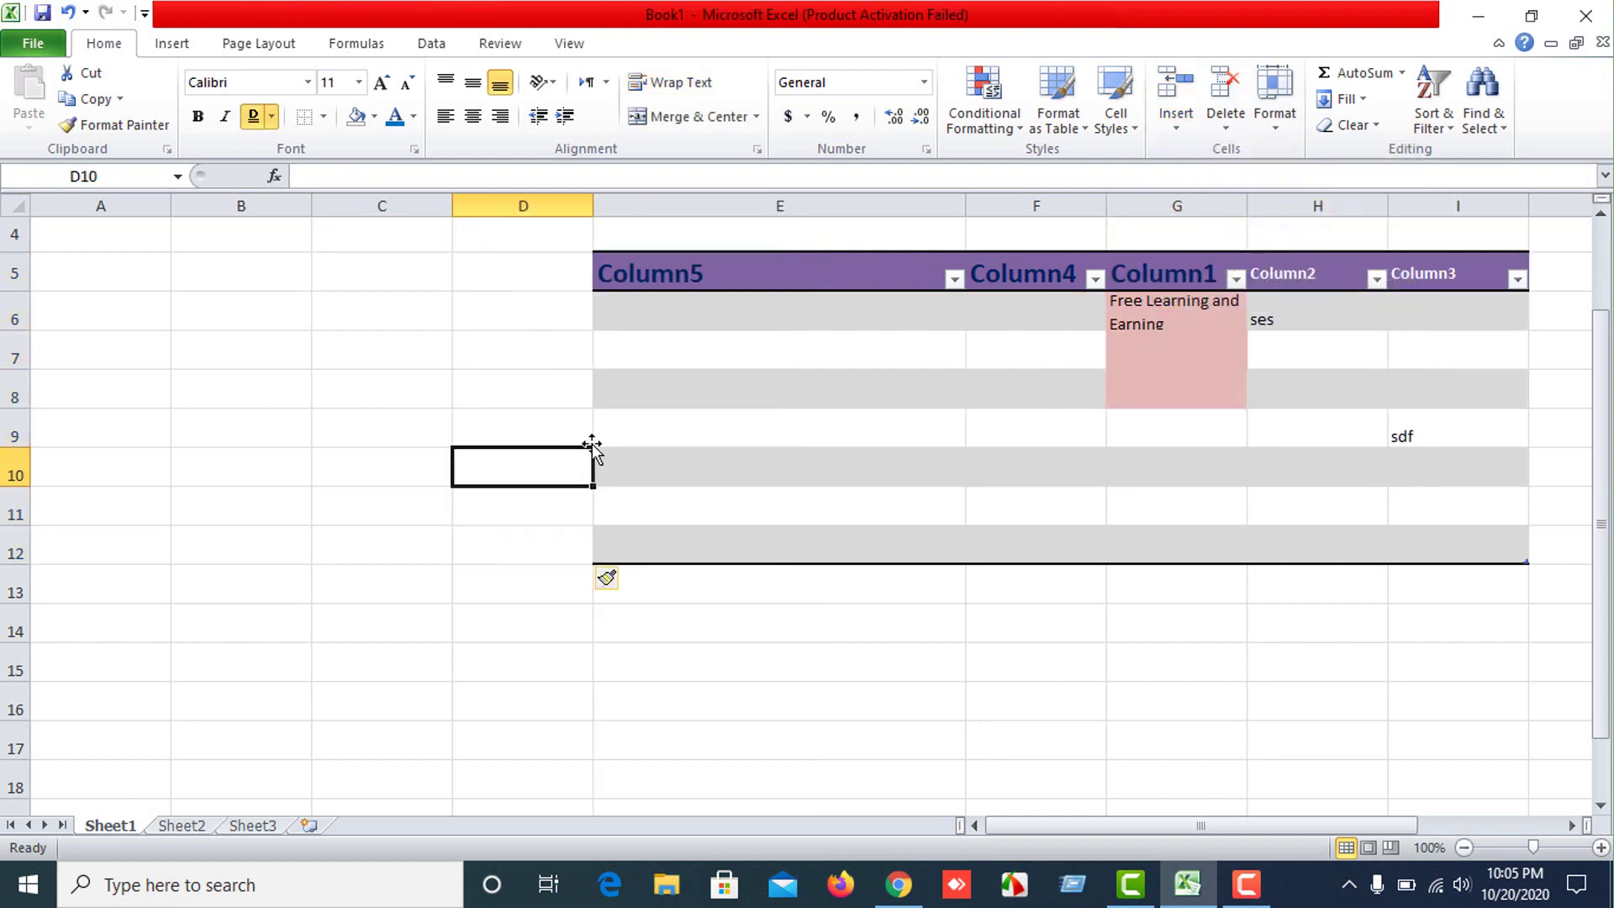
{"action": "left_click", "coordinate": [790, 504]}
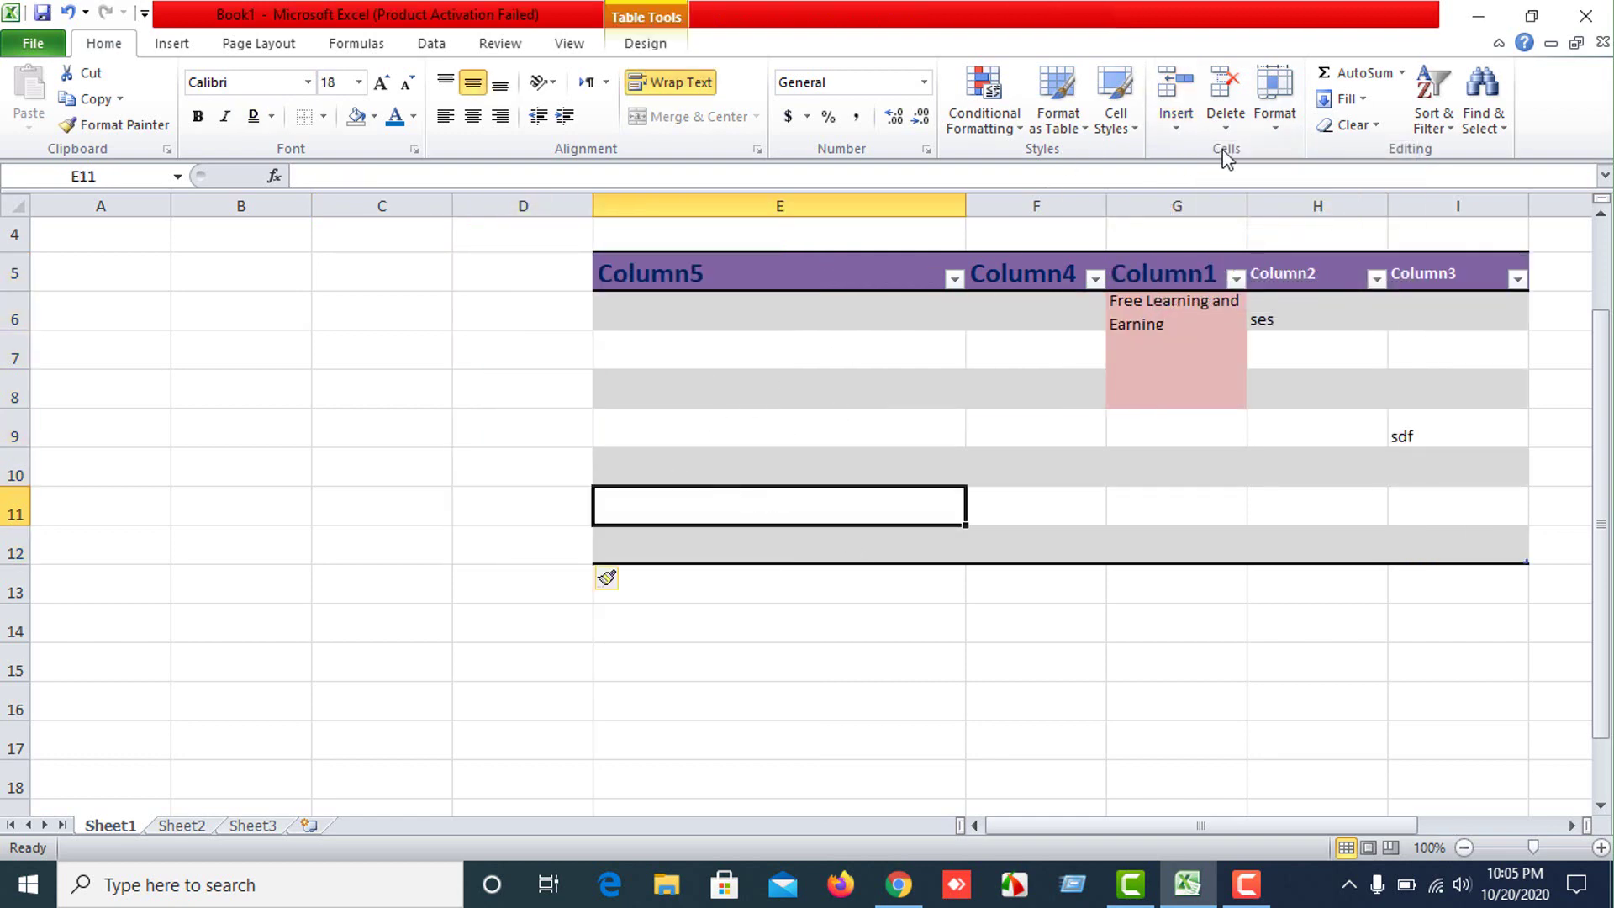
Enter 1 in E17 and set its number format to General.
{"action": "scroll", "coordinate": [849, 605], "scroll_direction": "down", "scroll_amount": 1}
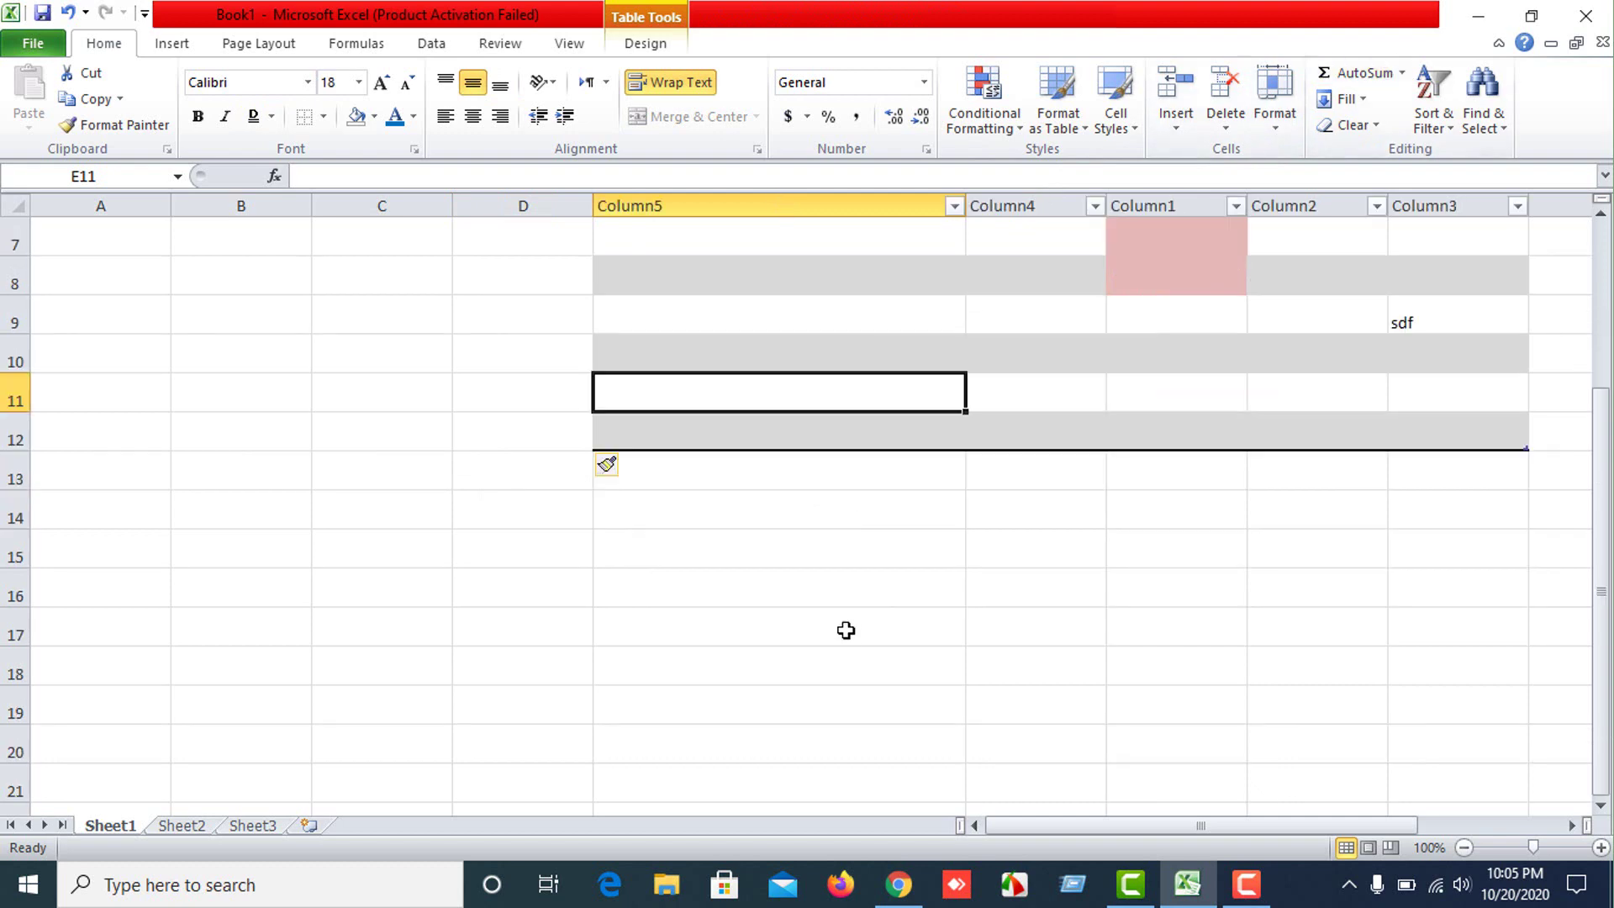
{"action": "left_click", "coordinate": [844, 628]}
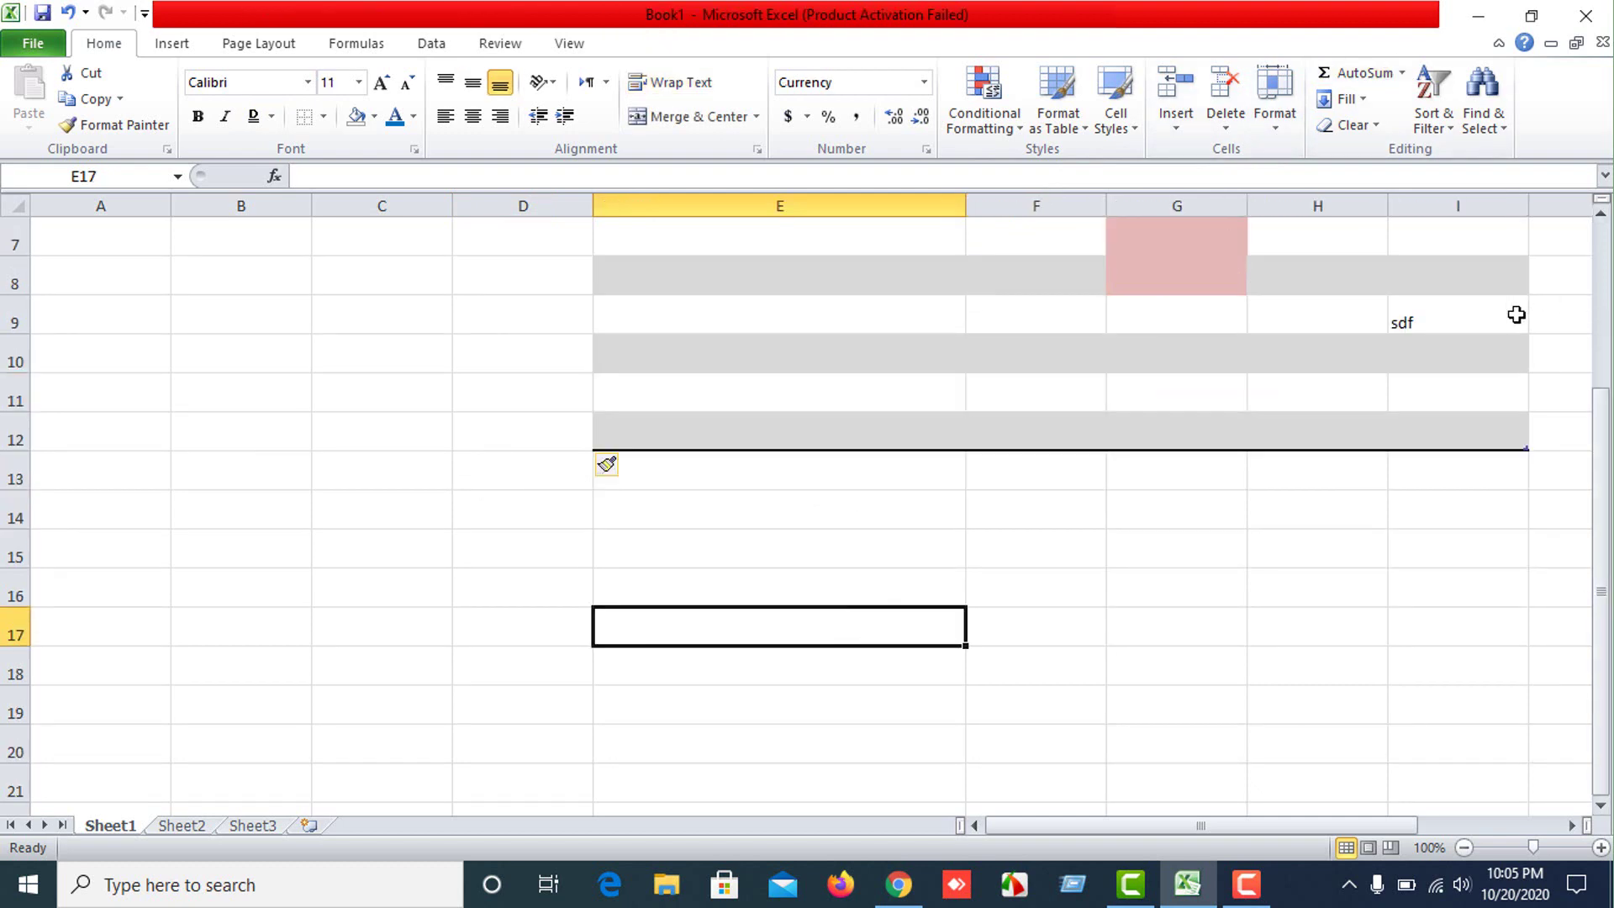
{"action": "type", "text": "1"}
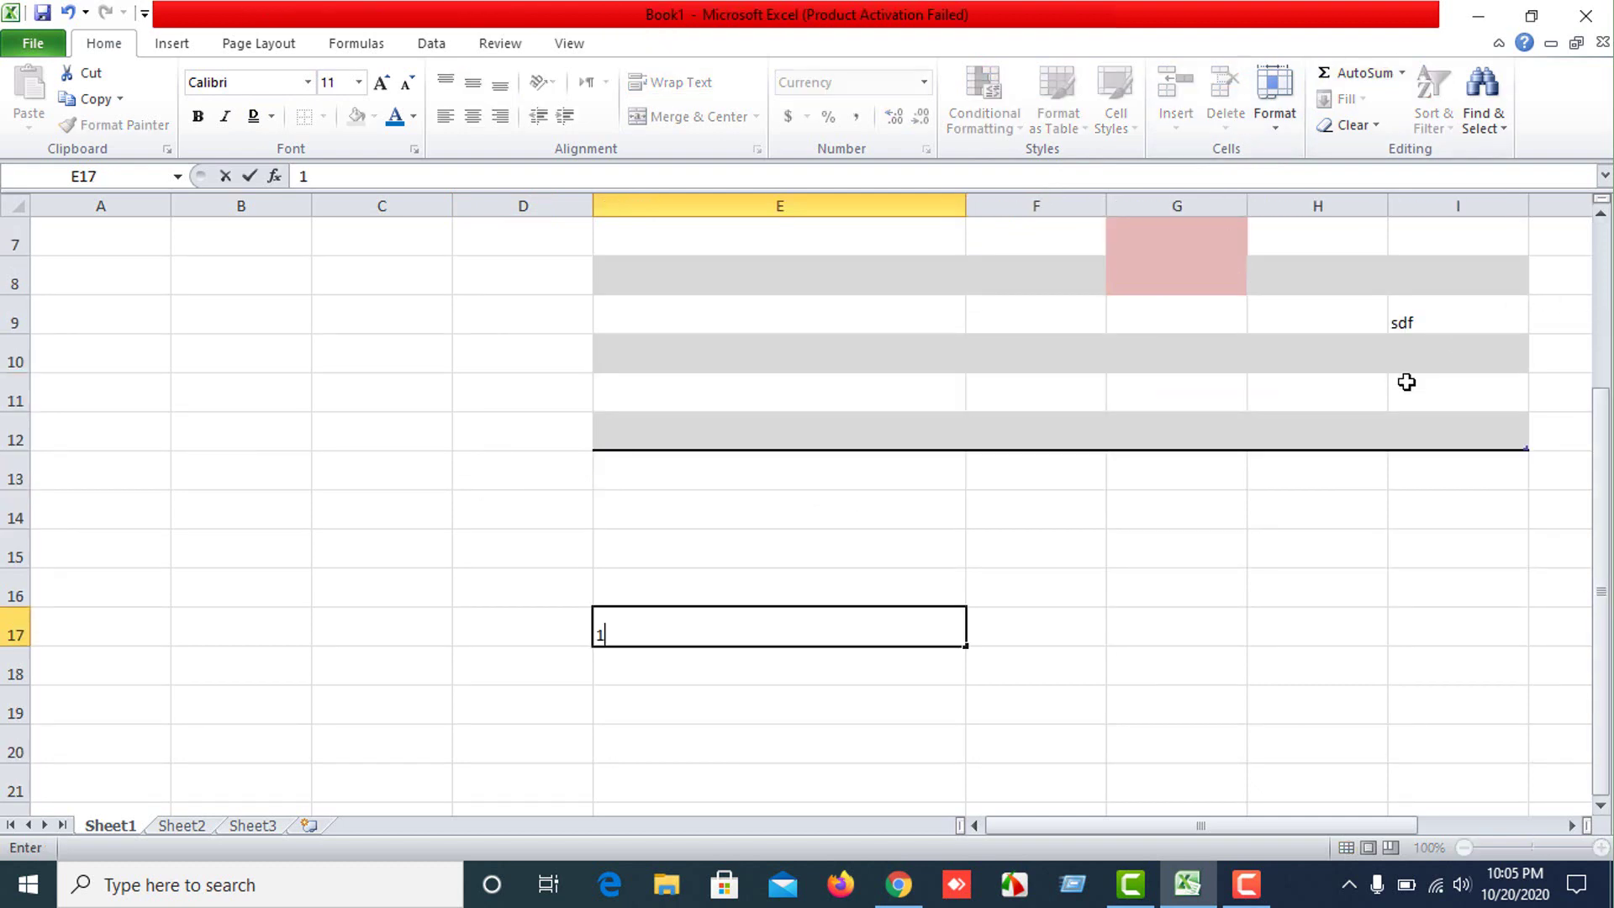
{"action": "key", "text": "Return"}
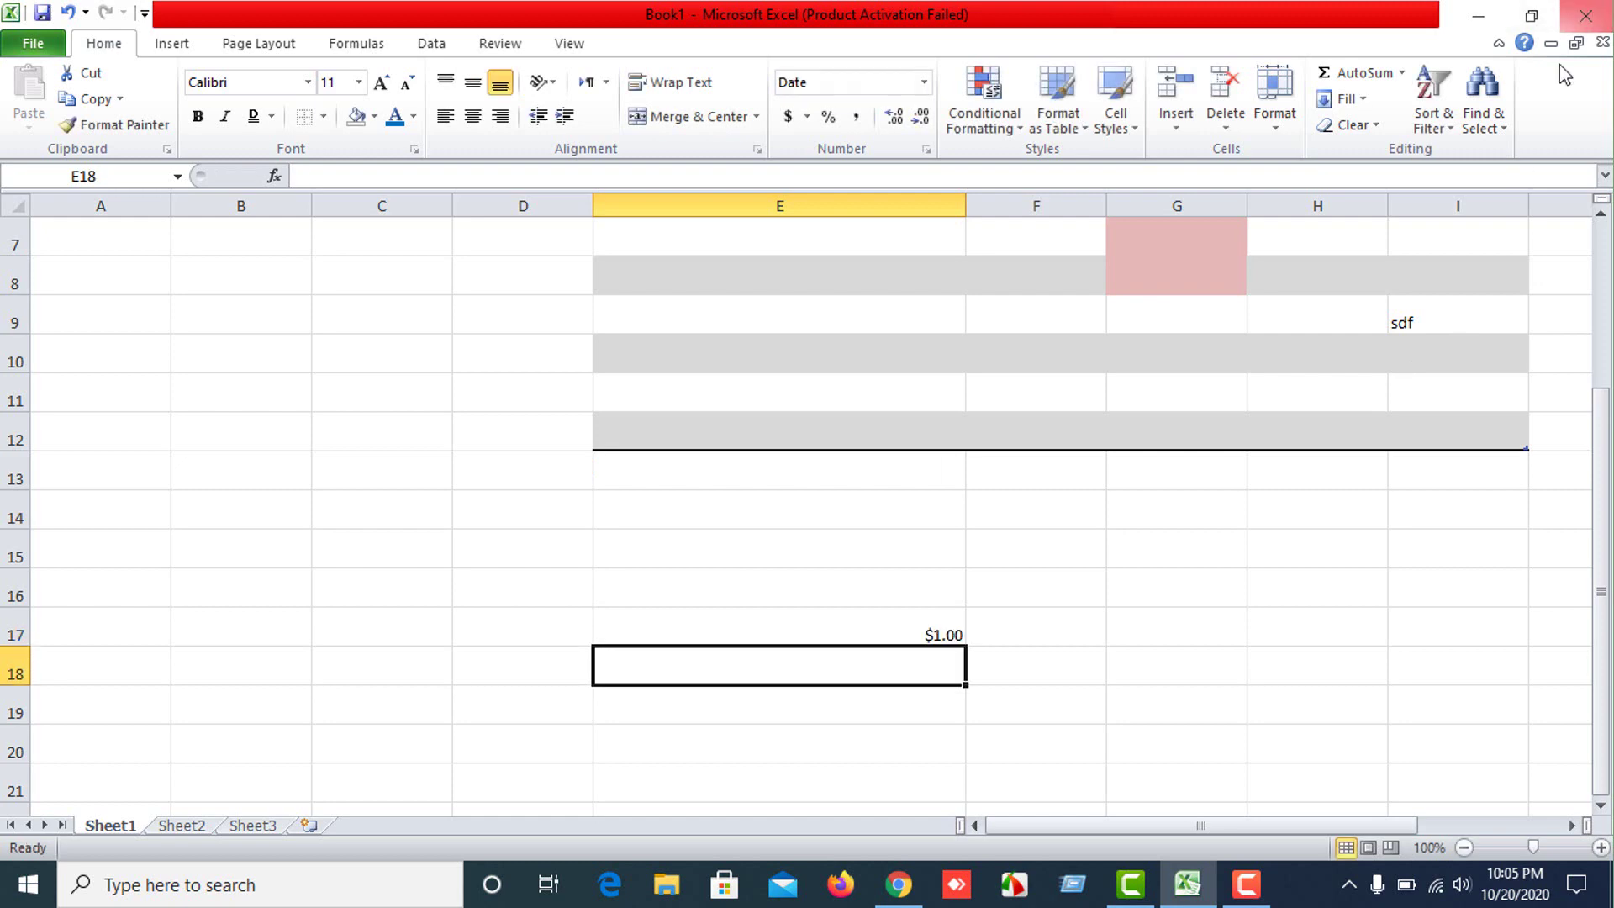
{"action": "left_click", "coordinate": [872, 634]}
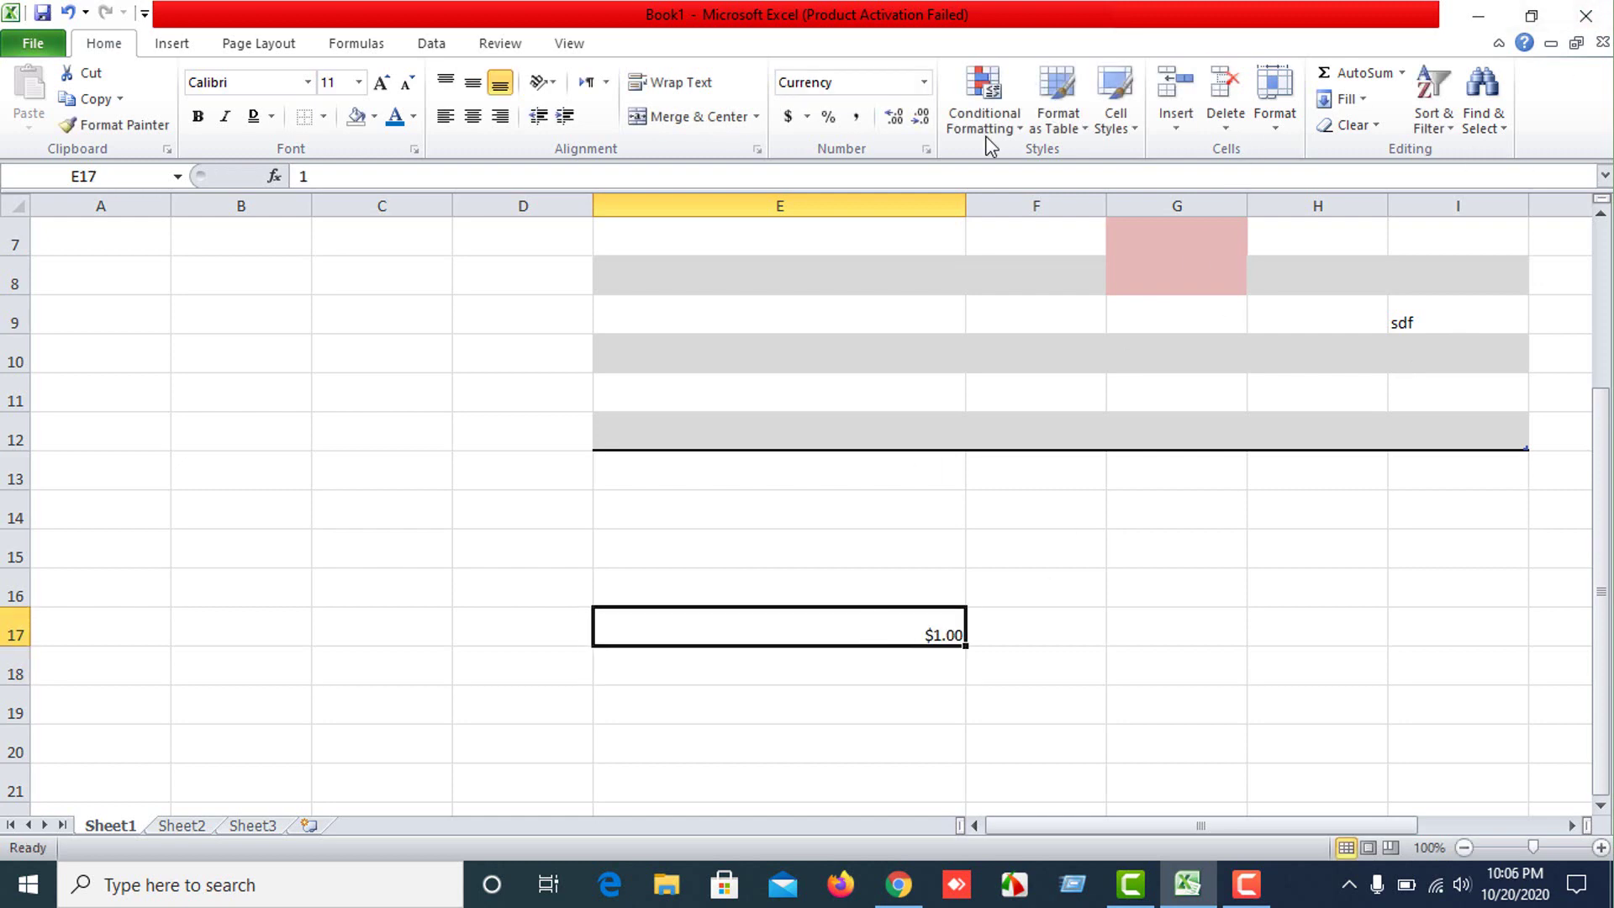
{"action": "left_click", "coordinate": [923, 81]}
{"action": "left_click", "coordinate": [855, 118]}
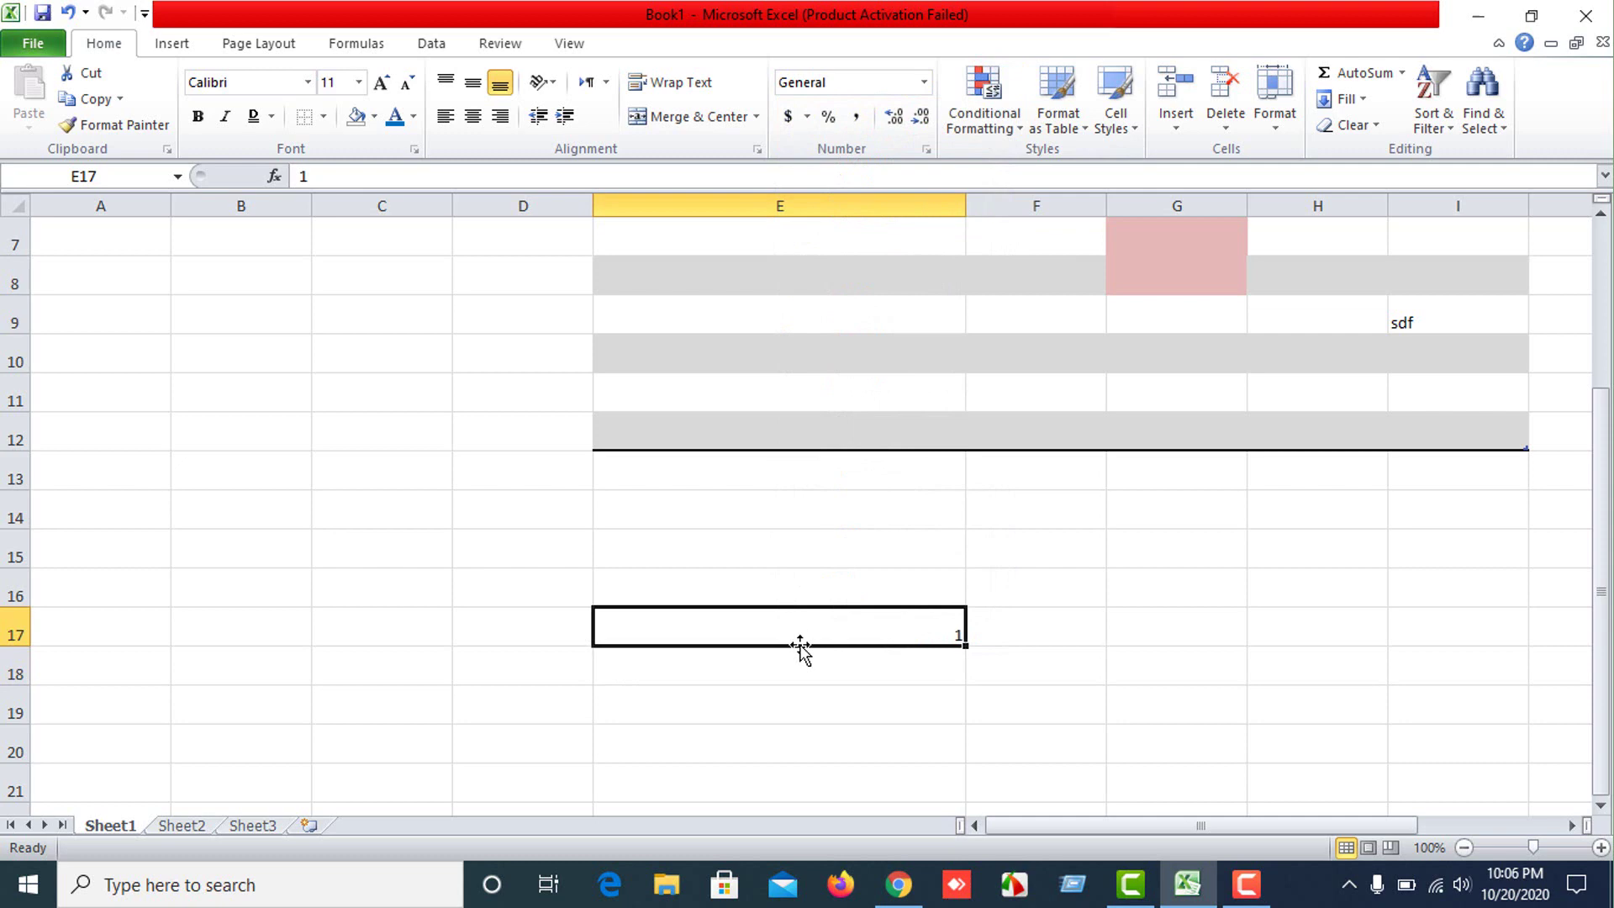
Enter 2 in E18 below it.
{"action": "left_click", "coordinate": [889, 668]}
{"action": "type", "text": "2"}
{"action": "key", "text": "Return"}
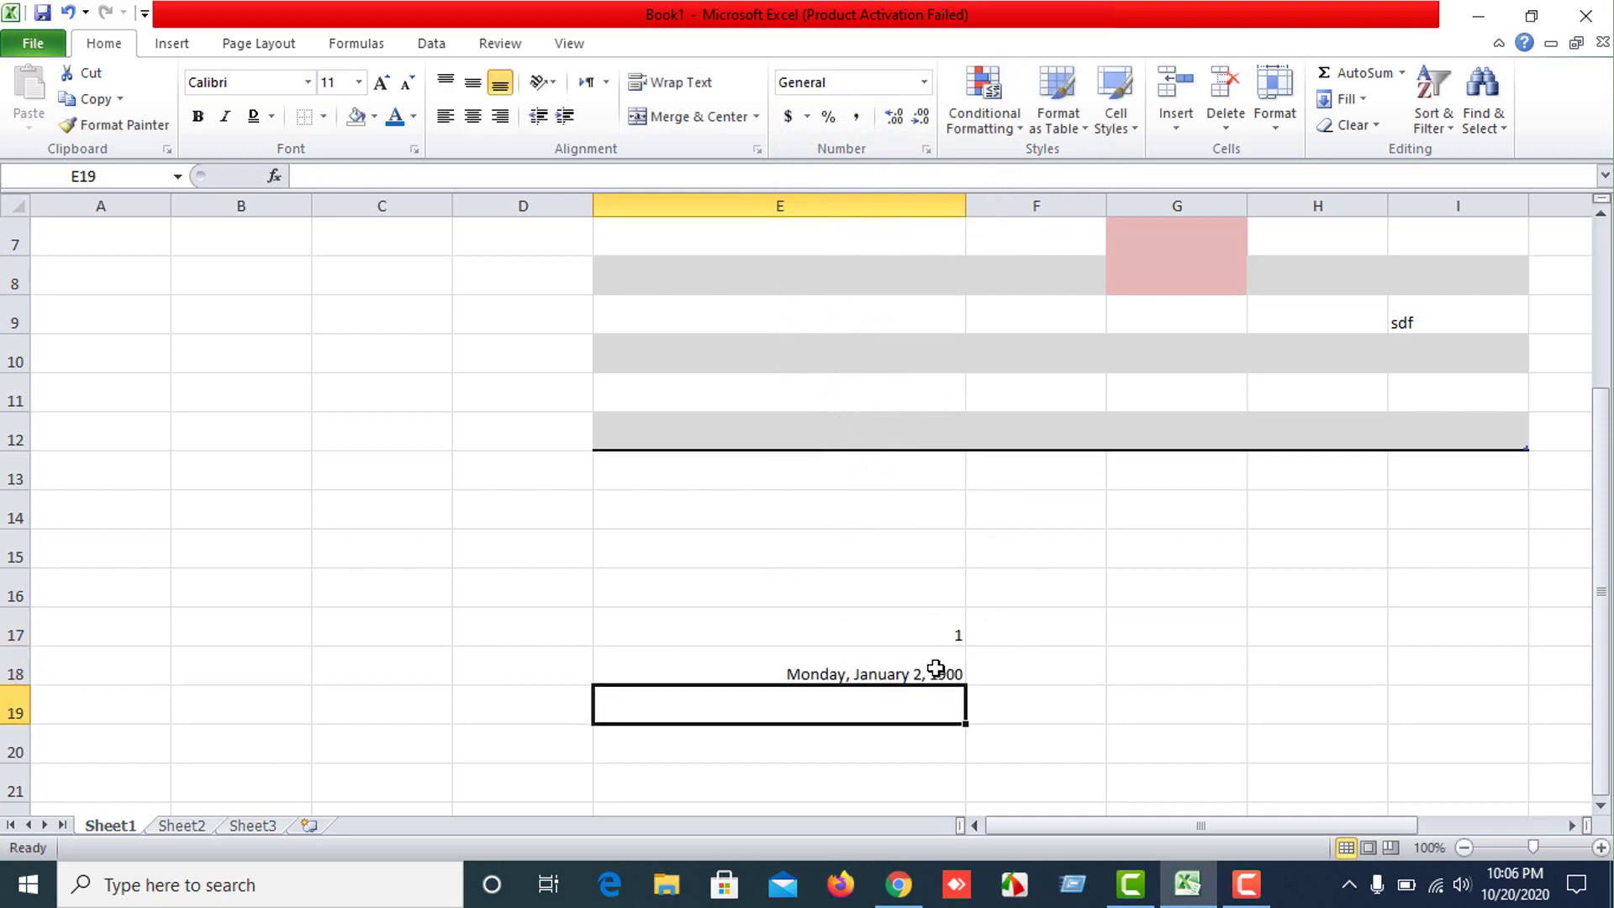
{"action": "left_click", "coordinate": [1057, 697]}
{"action": "left_click", "coordinate": [1195, 633]}
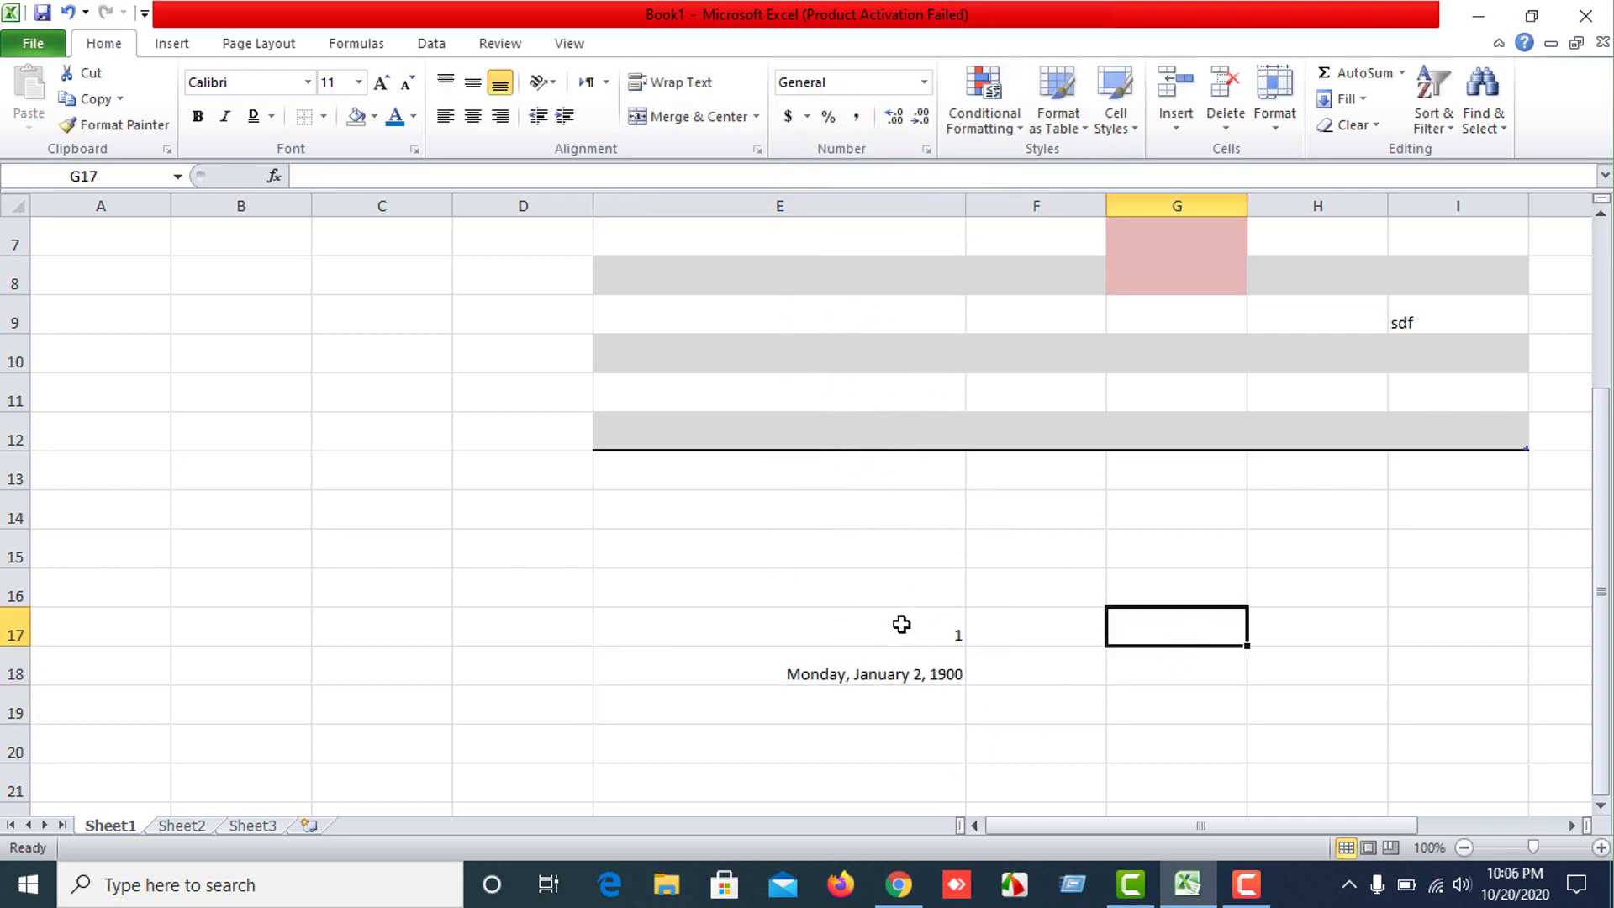
Clear E17:E18 and enter 25, 25 and 14 in H17:H19.
{"action": "left_click_drag", "start_coordinate": [901, 624], "coordinate": [900, 677]}
{"action": "key", "text": "Delete"}
{"action": "left_click", "coordinate": [1361, 622]}
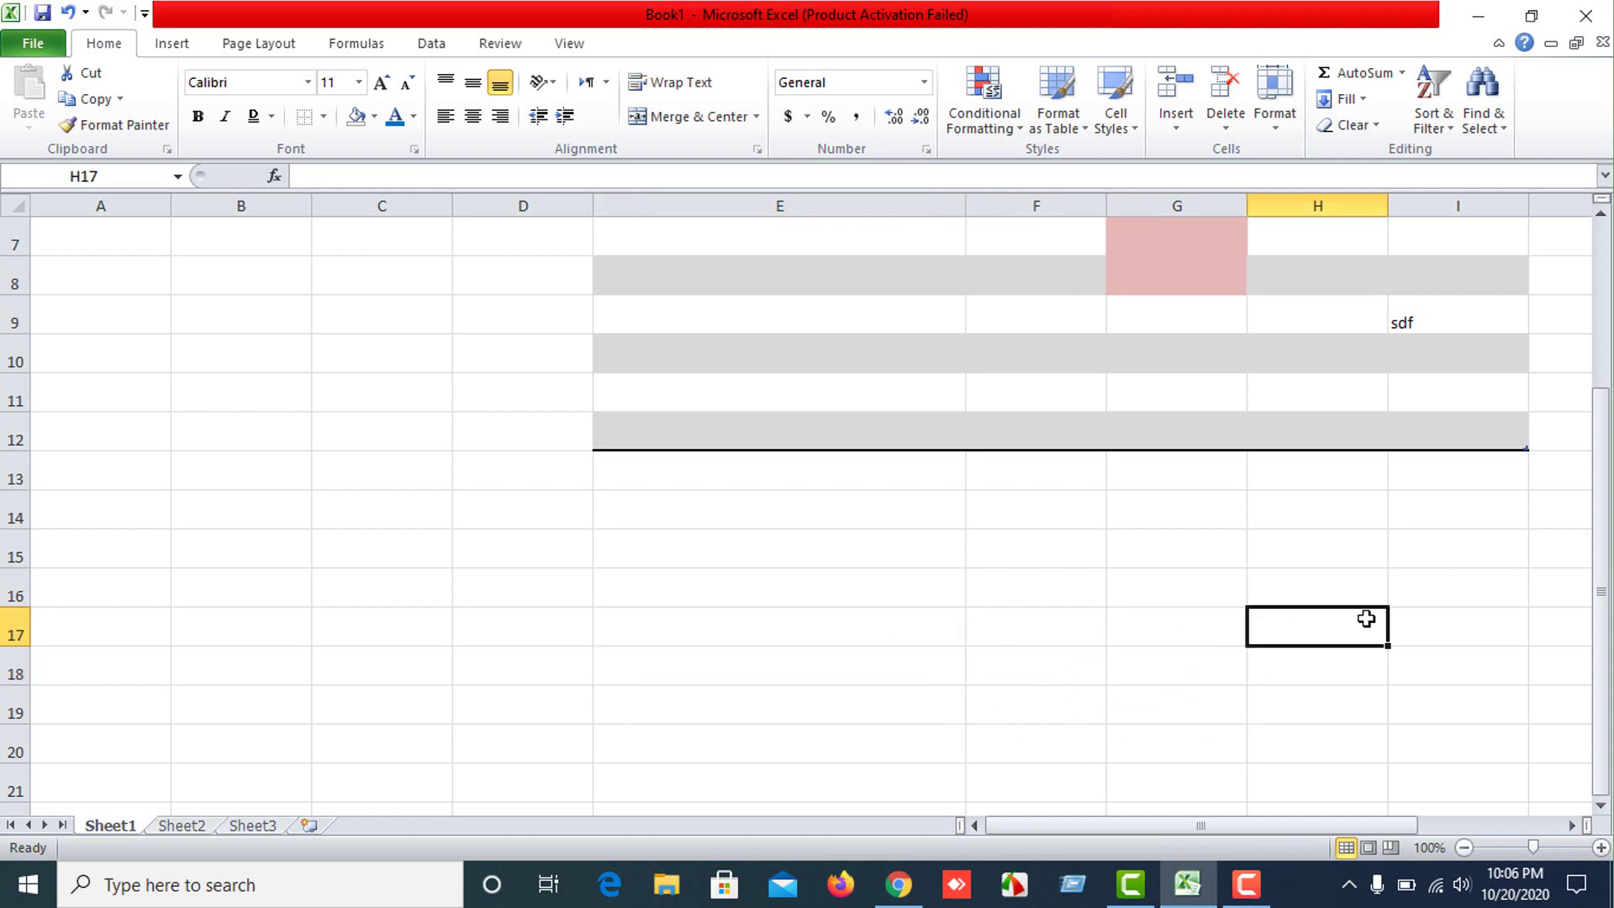
{"action": "type", "text": "25"}
{"action": "key", "text": "Return"}
{"action": "type", "text": "25"}
{"action": "key", "text": "Return"}
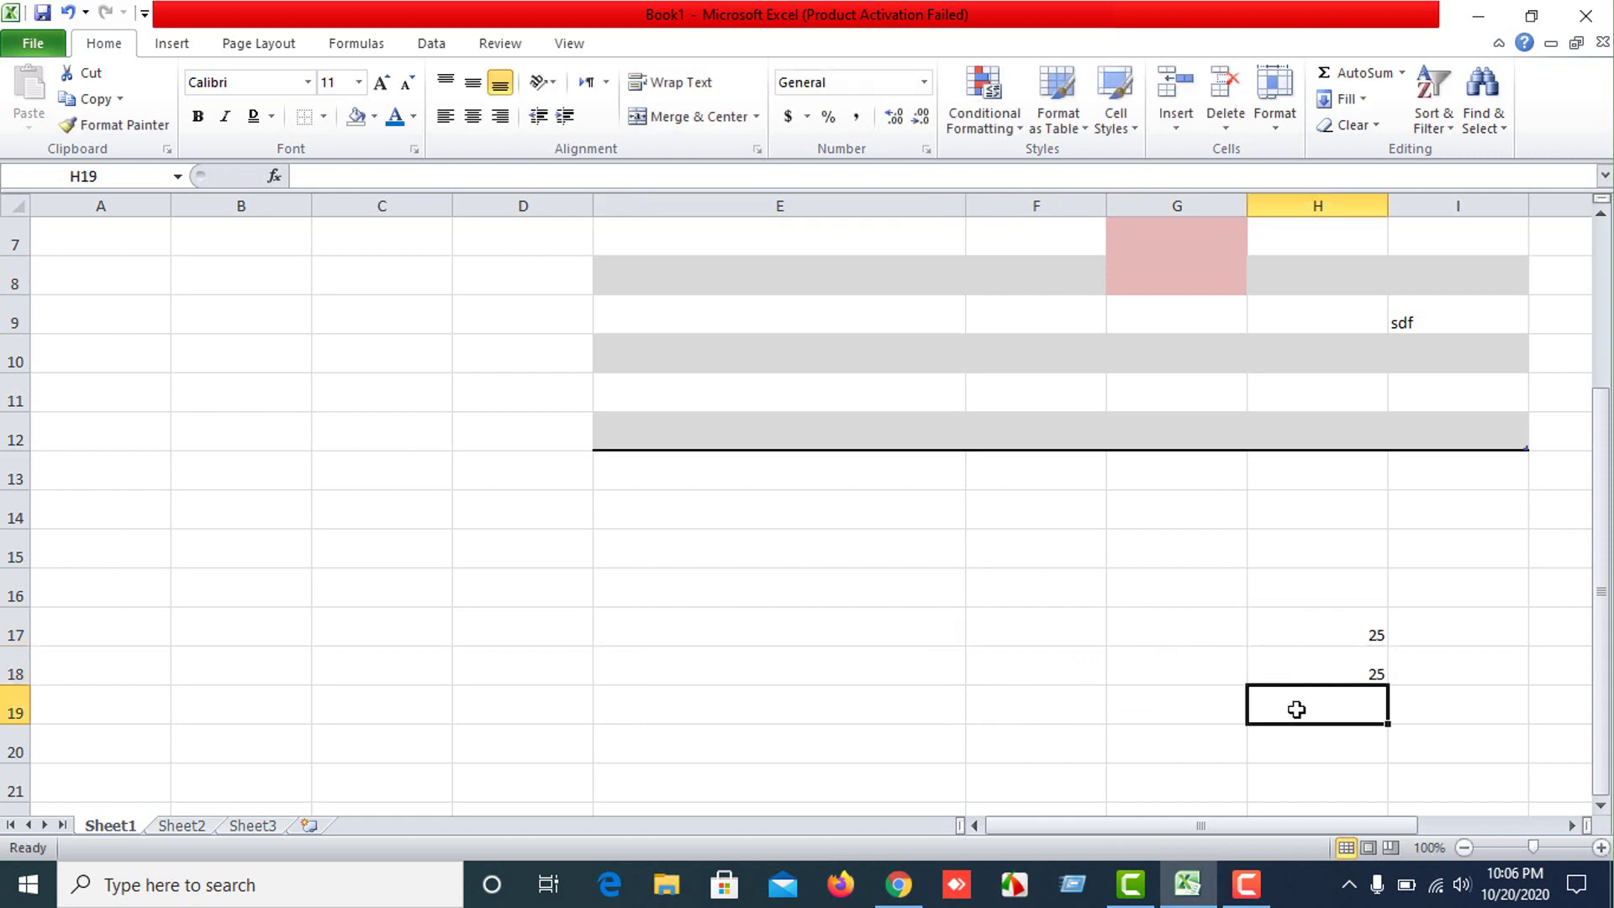
{"action": "type", "text": "14"}
{"action": "key", "text": "Return"}
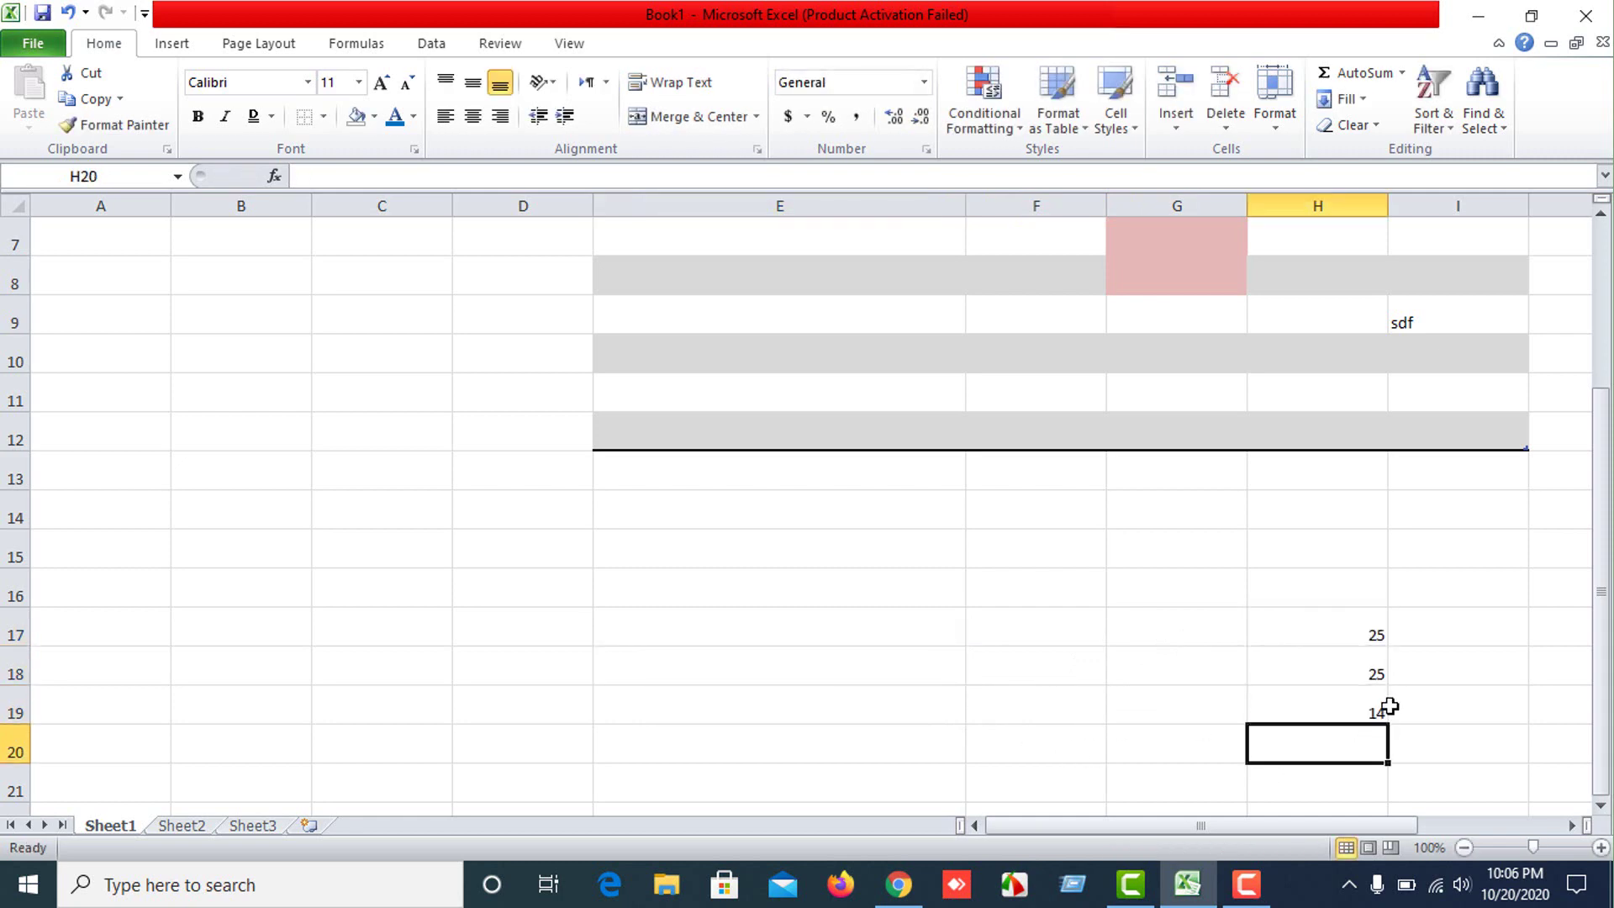
Total H17:H19 with AutoSum Sum, giving =SUM(H17:H19) = 64 in H20.
{"action": "scroll", "coordinate": [1389, 706], "scroll_direction": "down", "scroll_amount": 1}
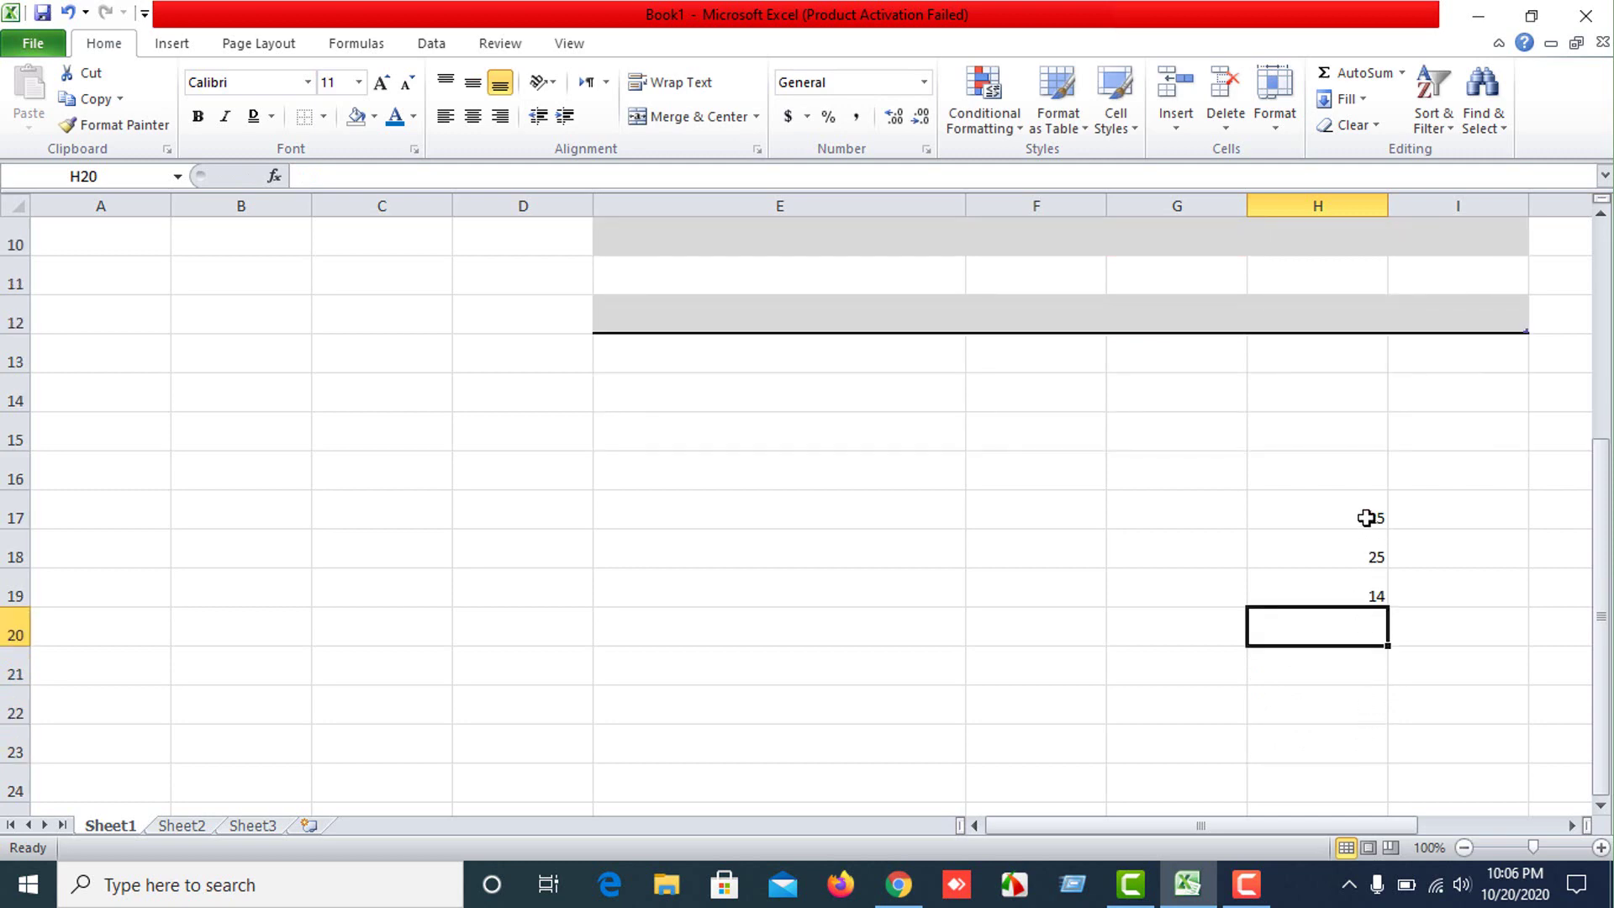
{"action": "left_click_drag", "start_coordinate": [1366, 518], "coordinate": [1362, 616]}
{"action": "left_click", "coordinate": [1361, 616]}
{"action": "left_click_drag", "start_coordinate": [1369, 496], "coordinate": [1371, 595]}
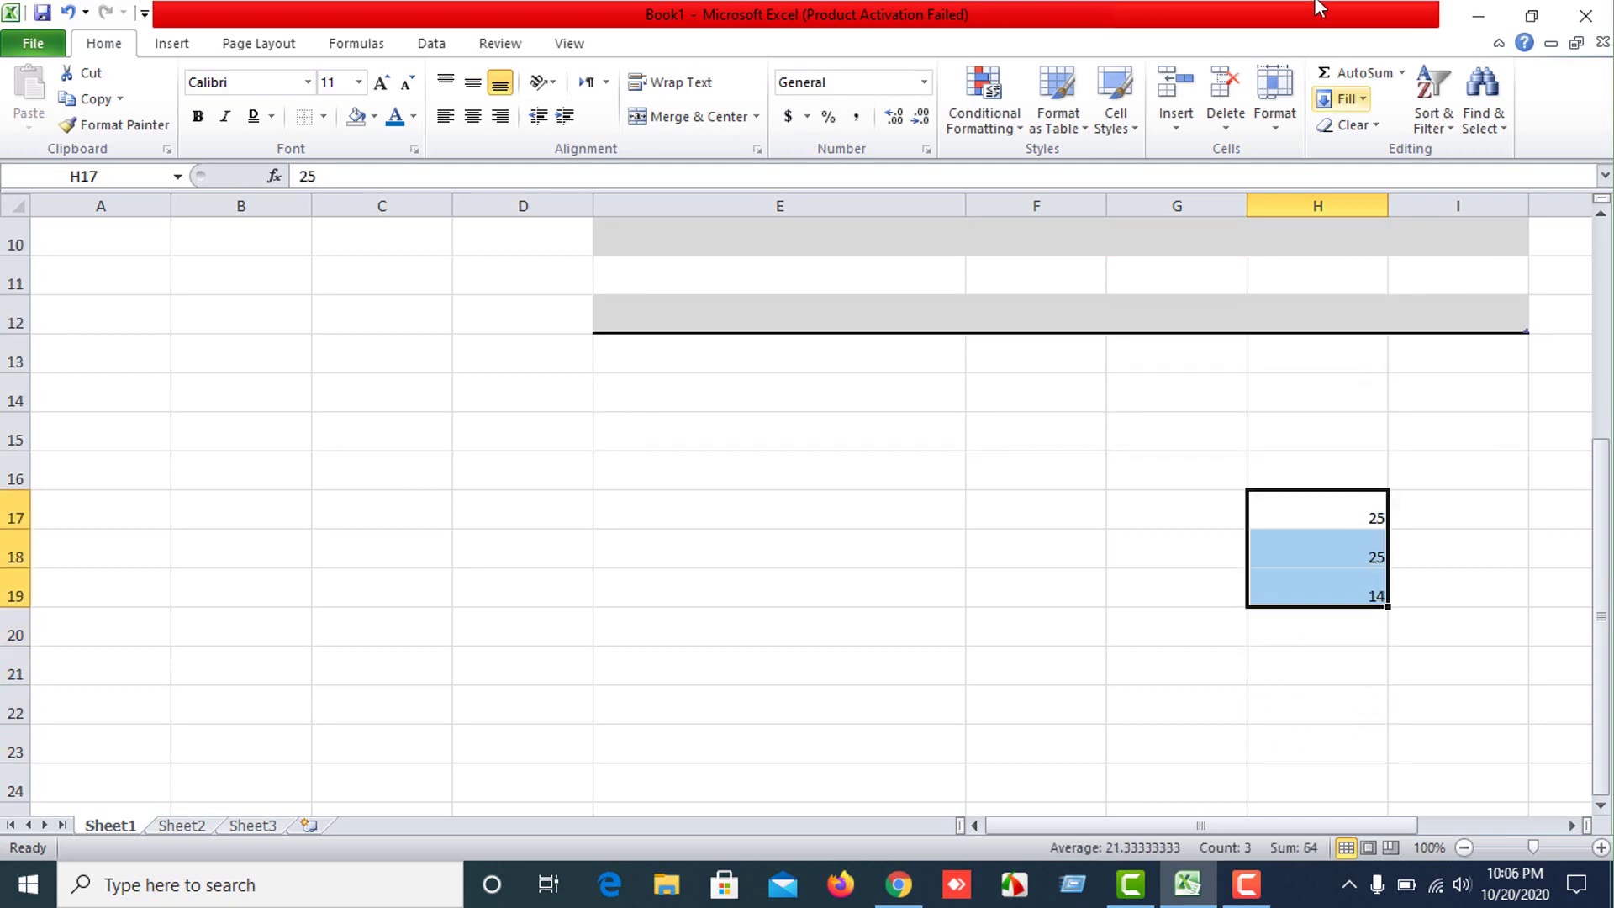
{"action": "left_click", "coordinate": [1402, 73]}
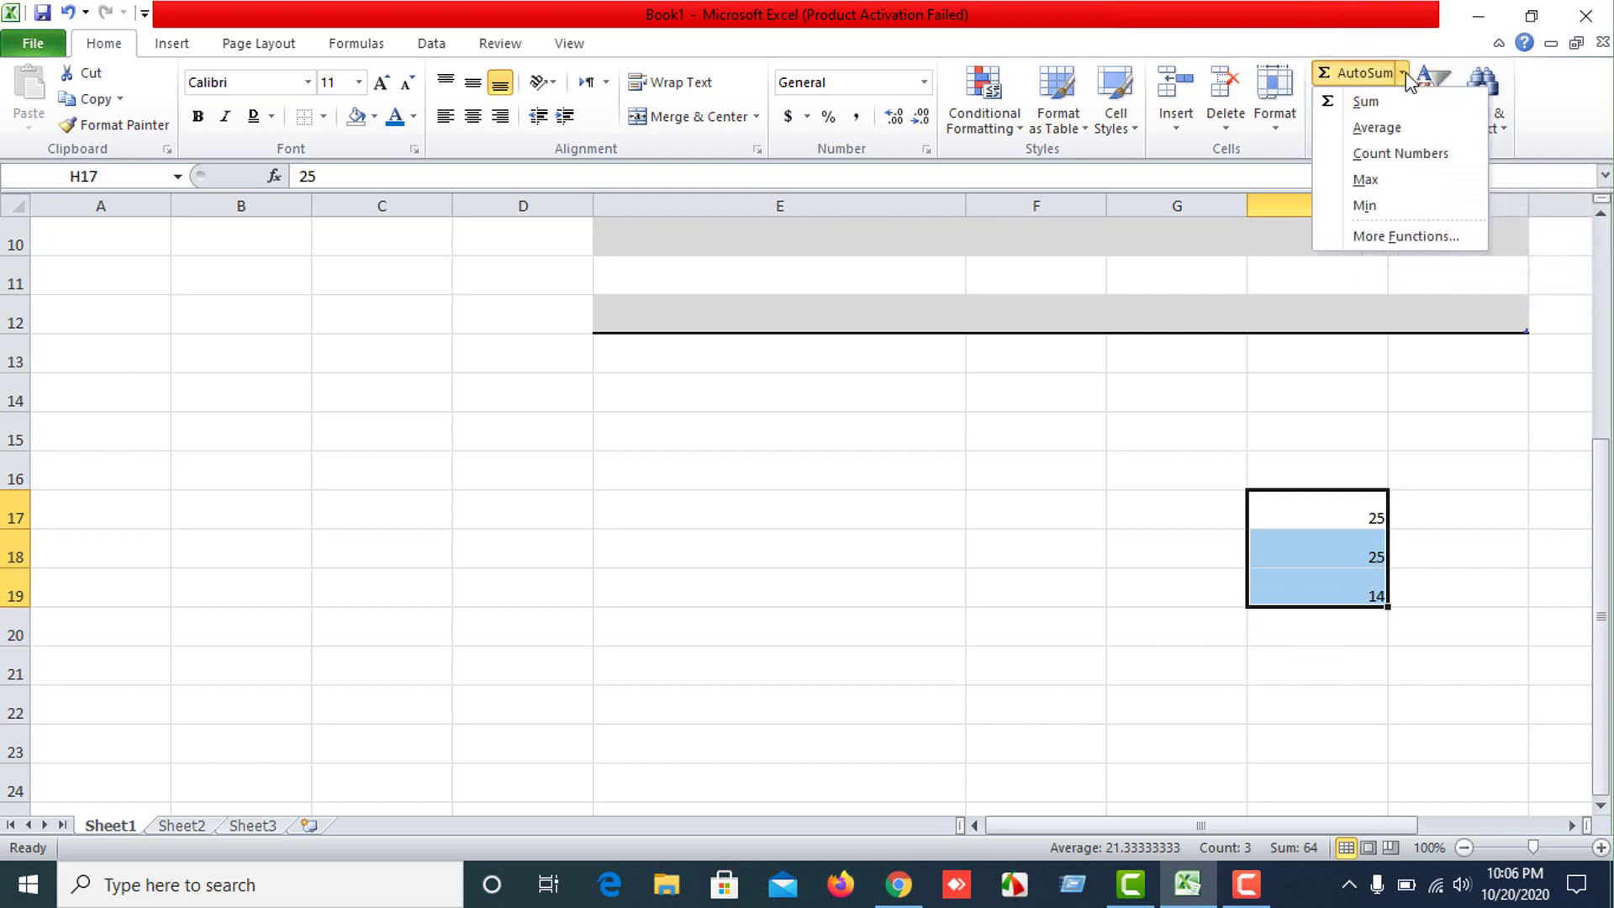
{"action": "left_click", "coordinate": [1375, 103]}
{"action": "left_click", "coordinate": [1316, 651]}
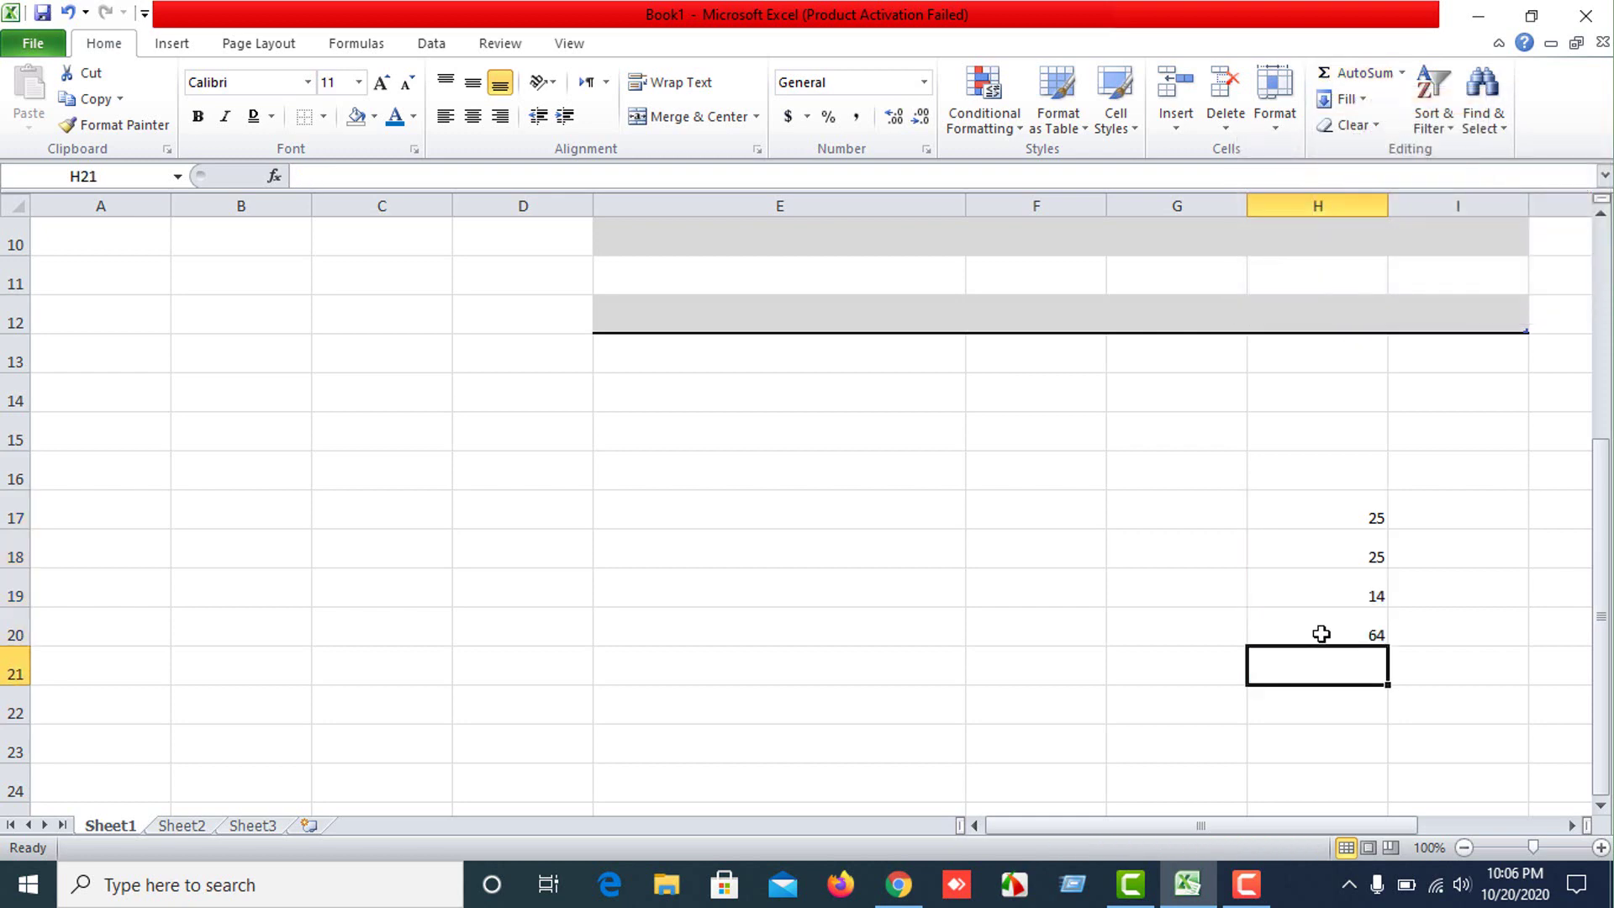
{"action": "left_click", "coordinate": [1321, 632]}
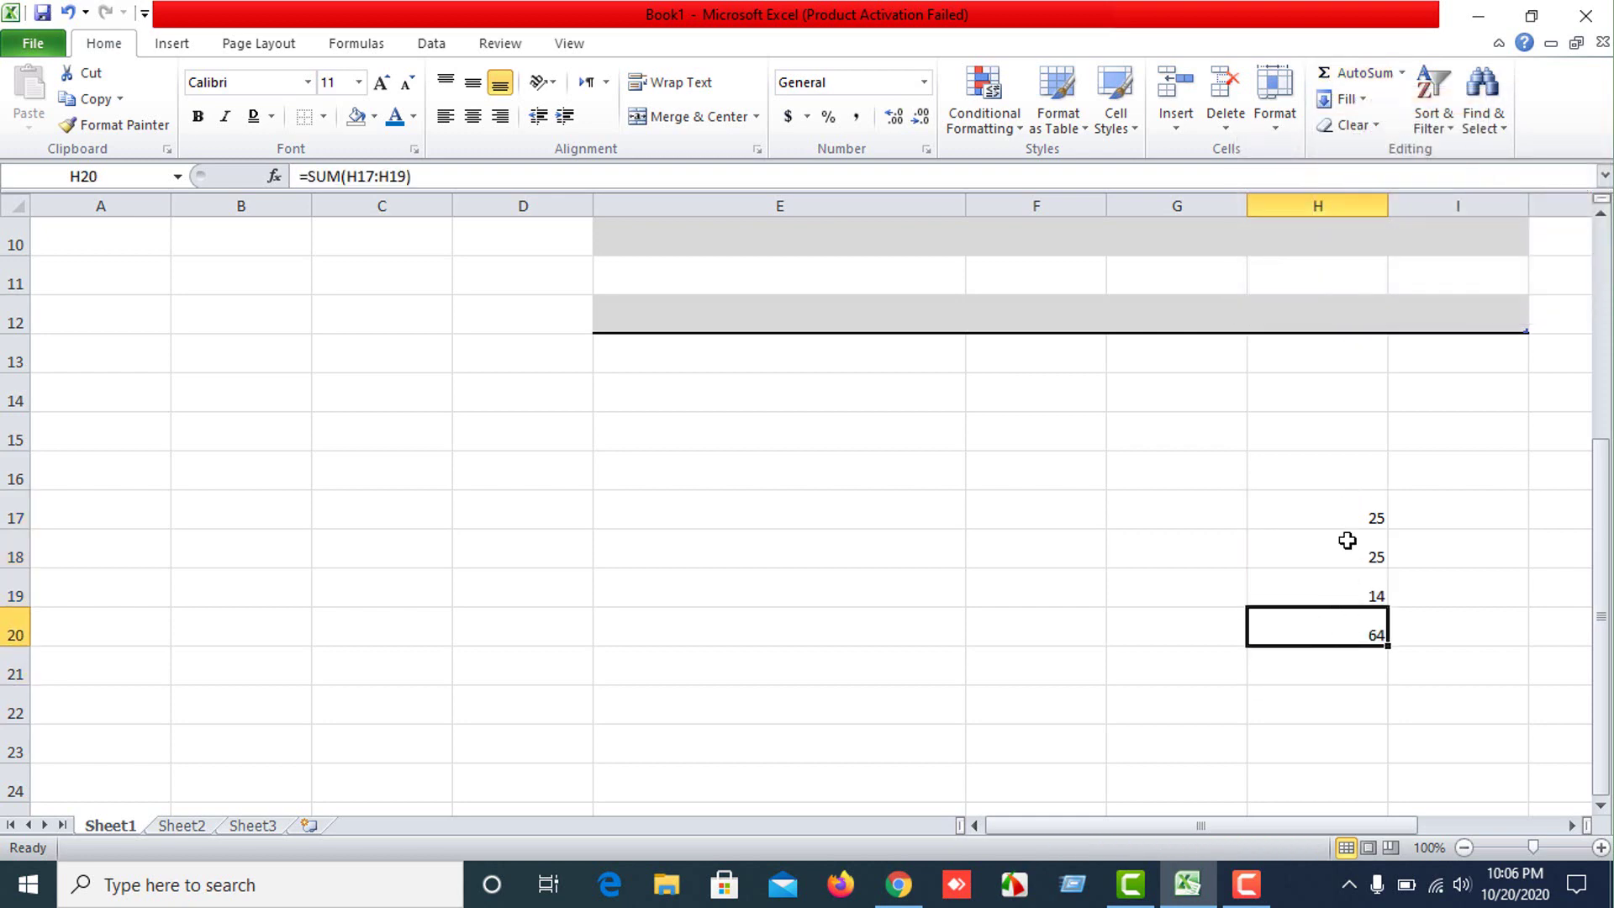
{"action": "left_click_drag", "start_coordinate": [1350, 521], "coordinate": [1351, 651]}
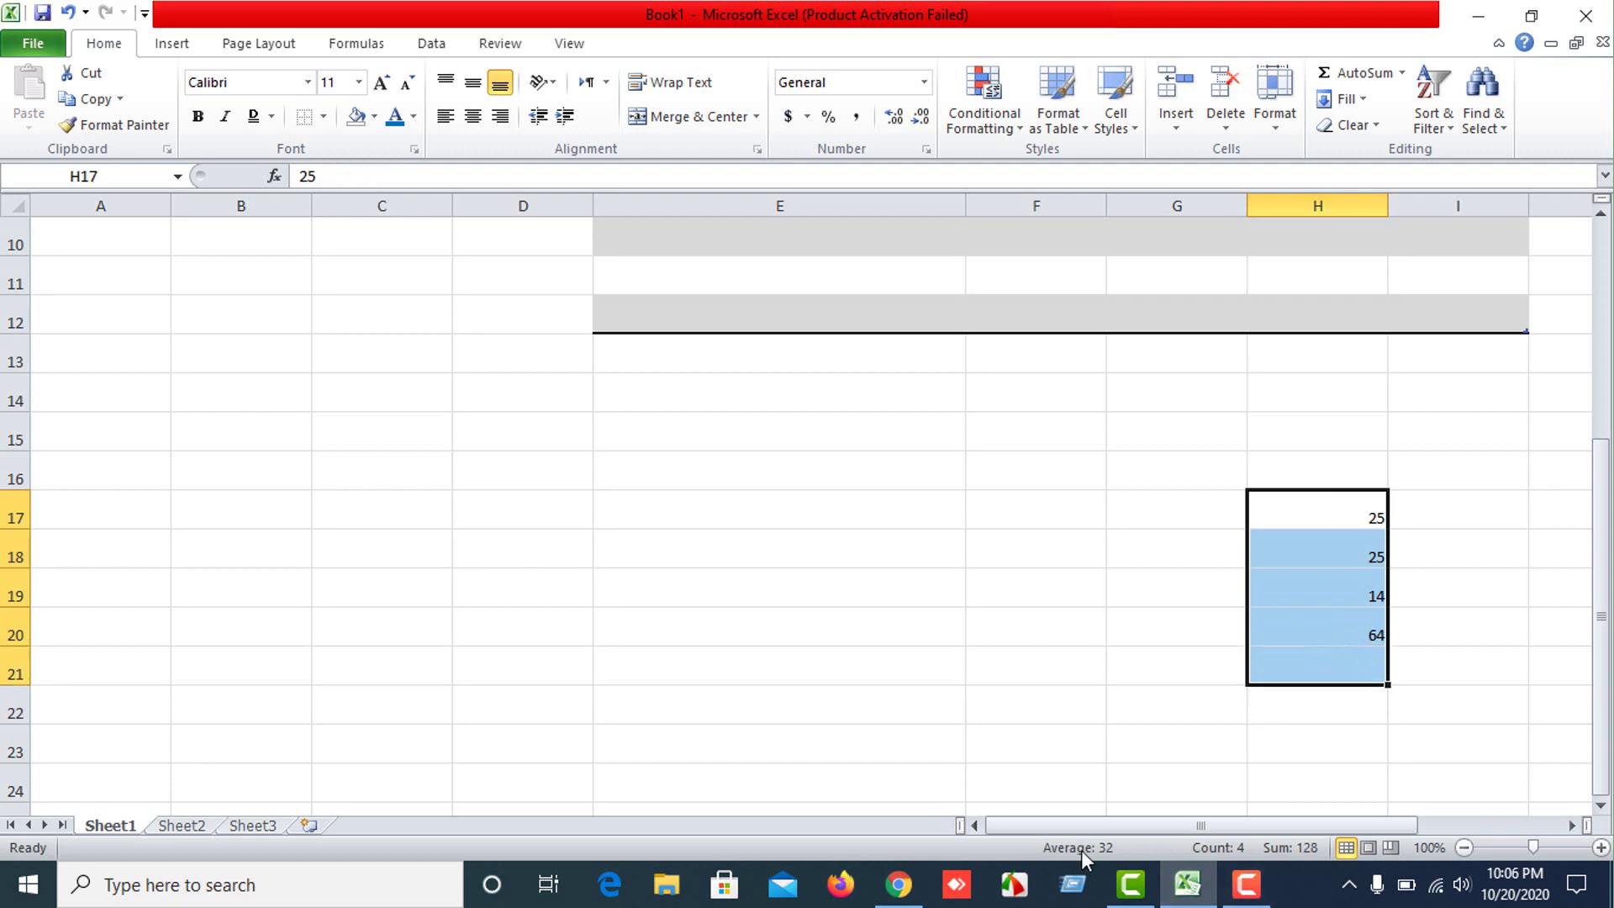
Average H17:H20 with AutoSum, placing 32 in H21.
{"action": "left_click", "coordinate": [1331, 631]}
{"action": "left_click_drag", "start_coordinate": [1347, 496], "coordinate": [1320, 632]}
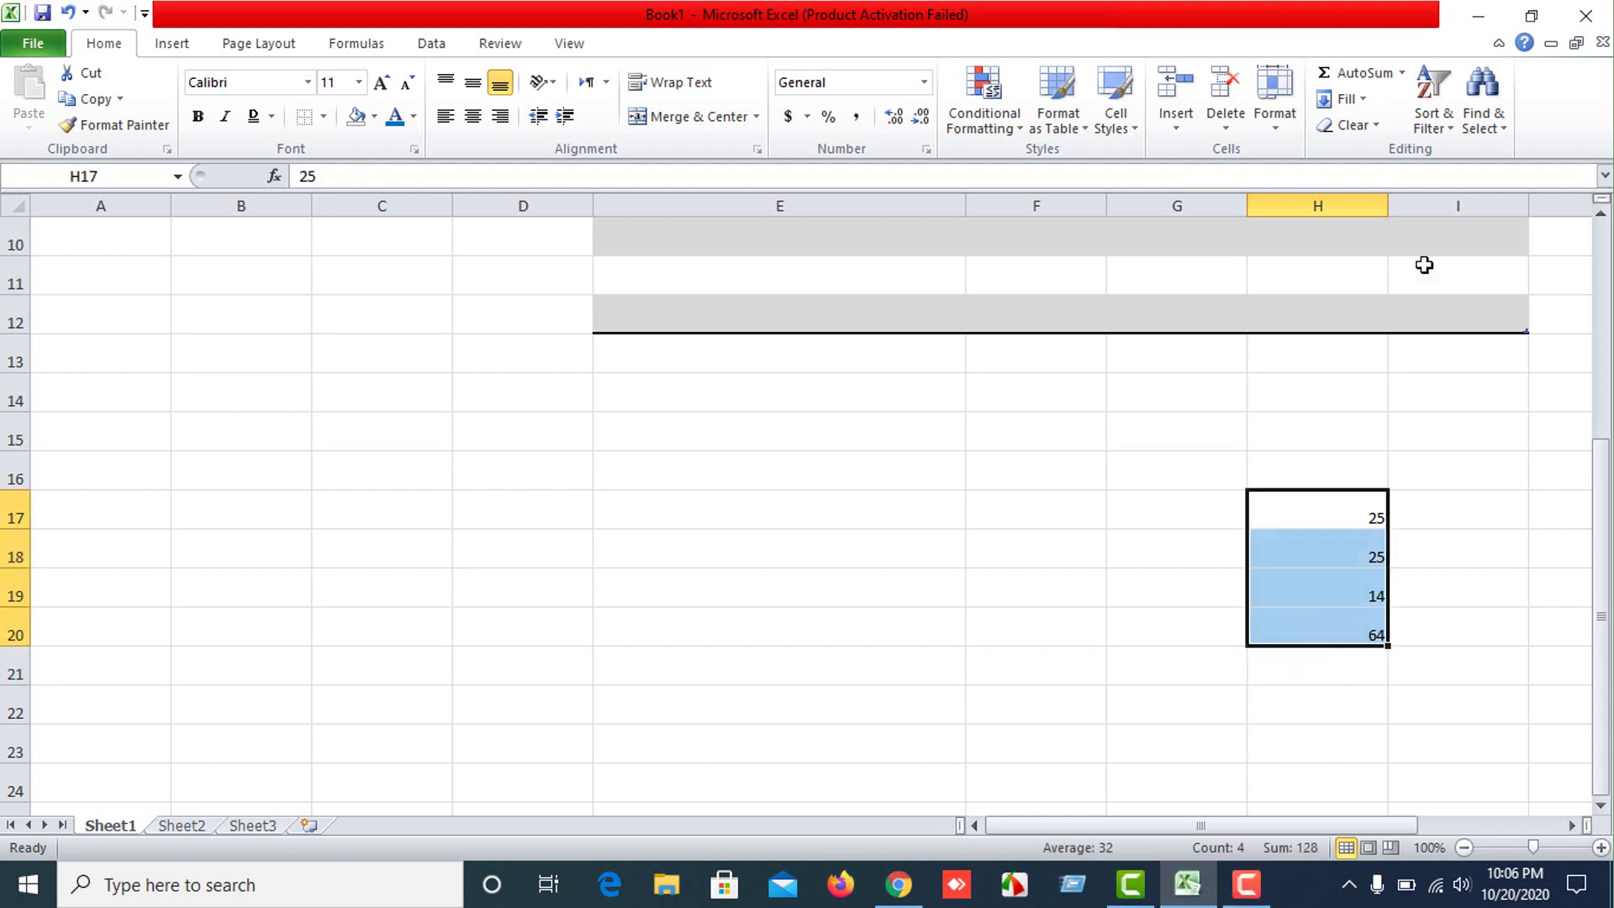
{"action": "left_click", "coordinate": [1413, 84]}
{"action": "left_click", "coordinate": [1401, 73]}
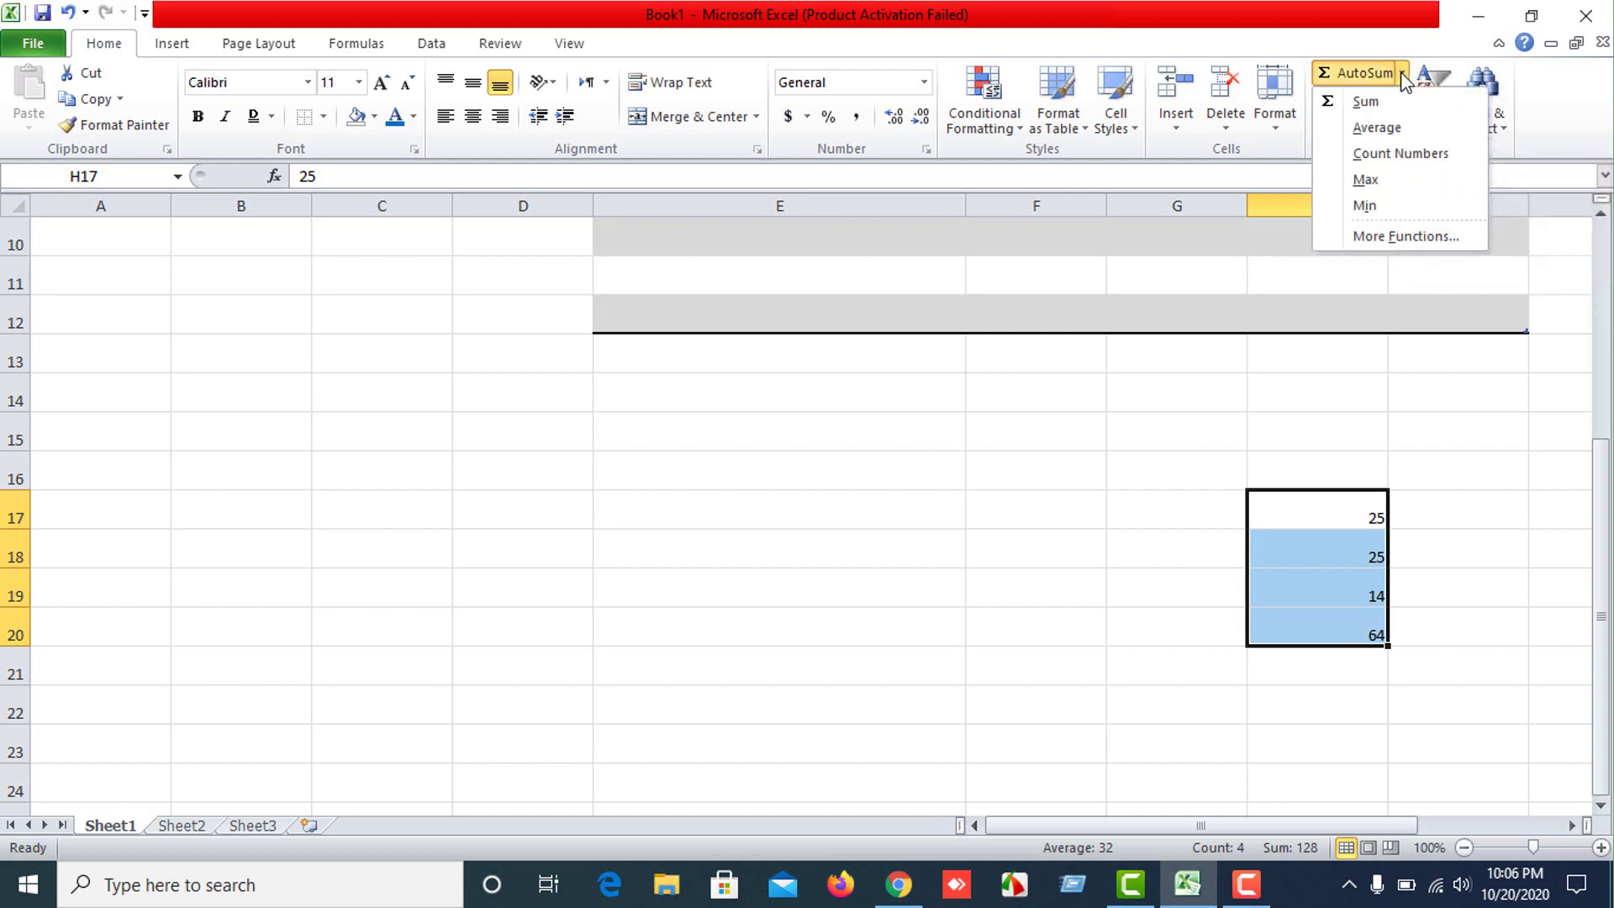
{"action": "left_click", "coordinate": [1378, 127]}
{"action": "left_click", "coordinate": [1335, 668]}
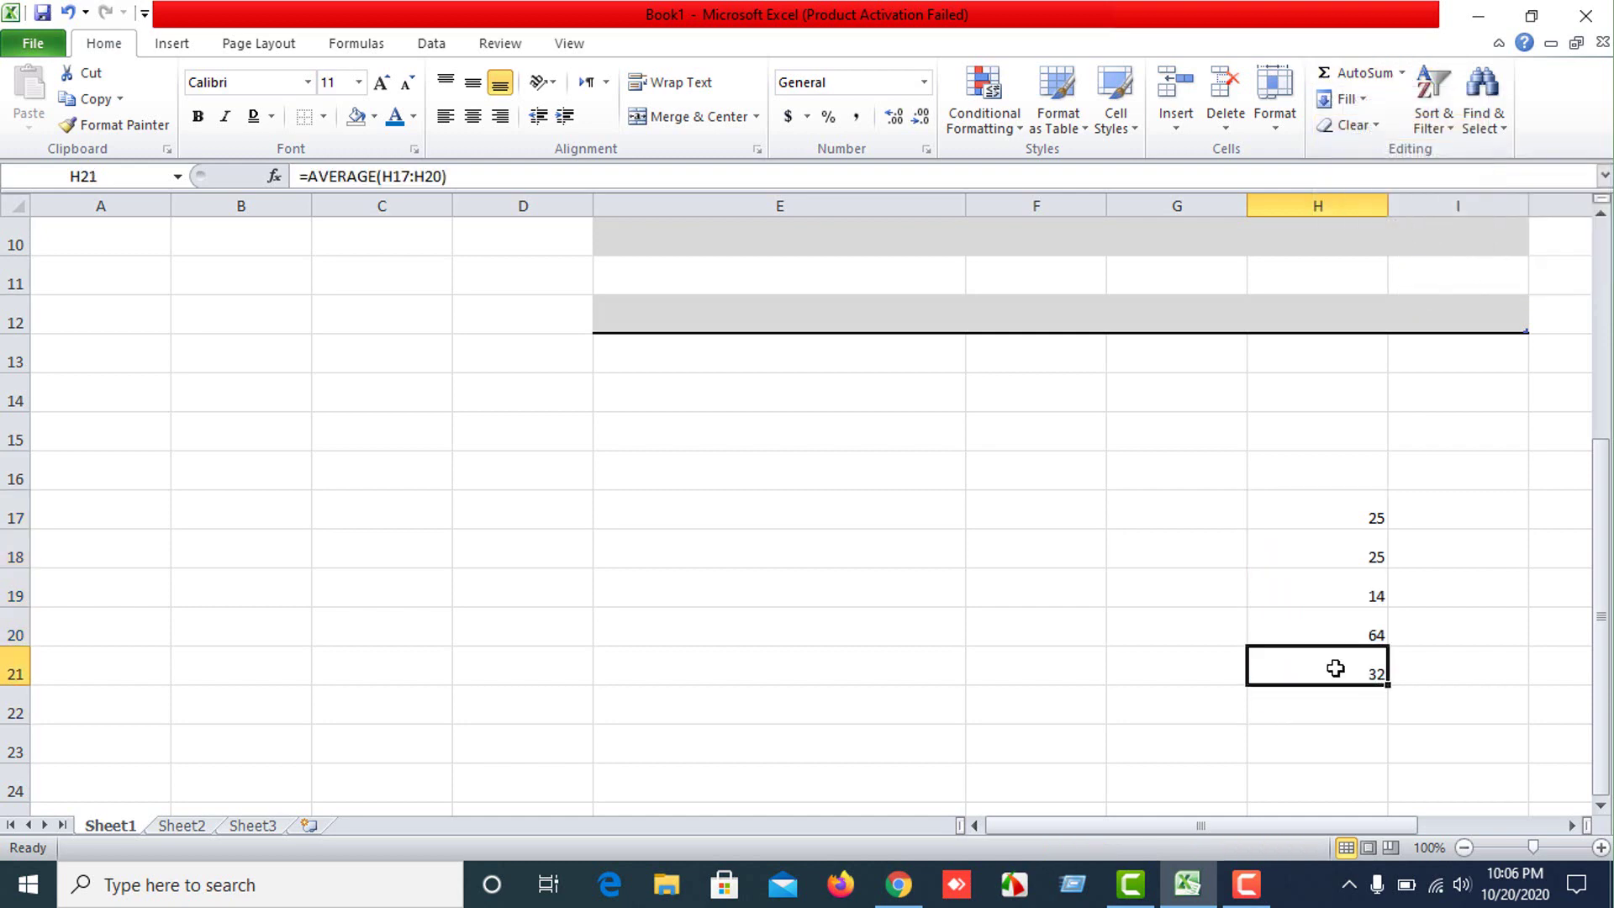
{"action": "left_click_drag", "start_coordinate": [1355, 511], "coordinate": [1344, 630]}
{"action": "left_click", "coordinate": [1351, 669]}
Select H17:H21 and review the formula in each column H cell.
{"action": "left_click_drag", "start_coordinate": [1370, 519], "coordinate": [1358, 670]}
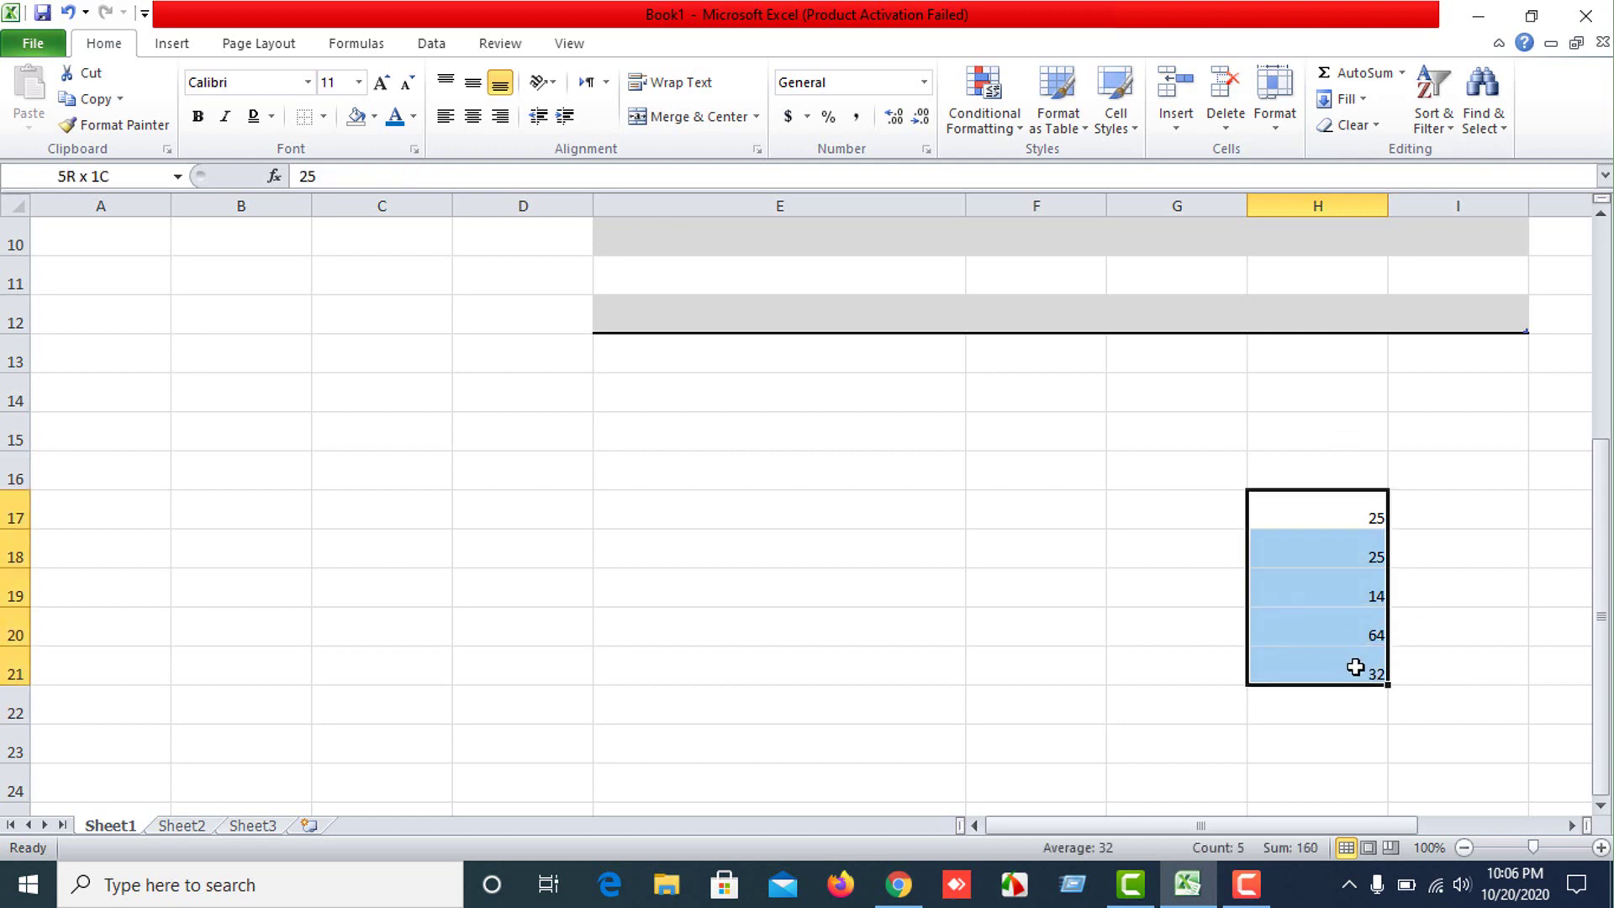
{"action": "left_click", "coordinate": [1402, 73]}
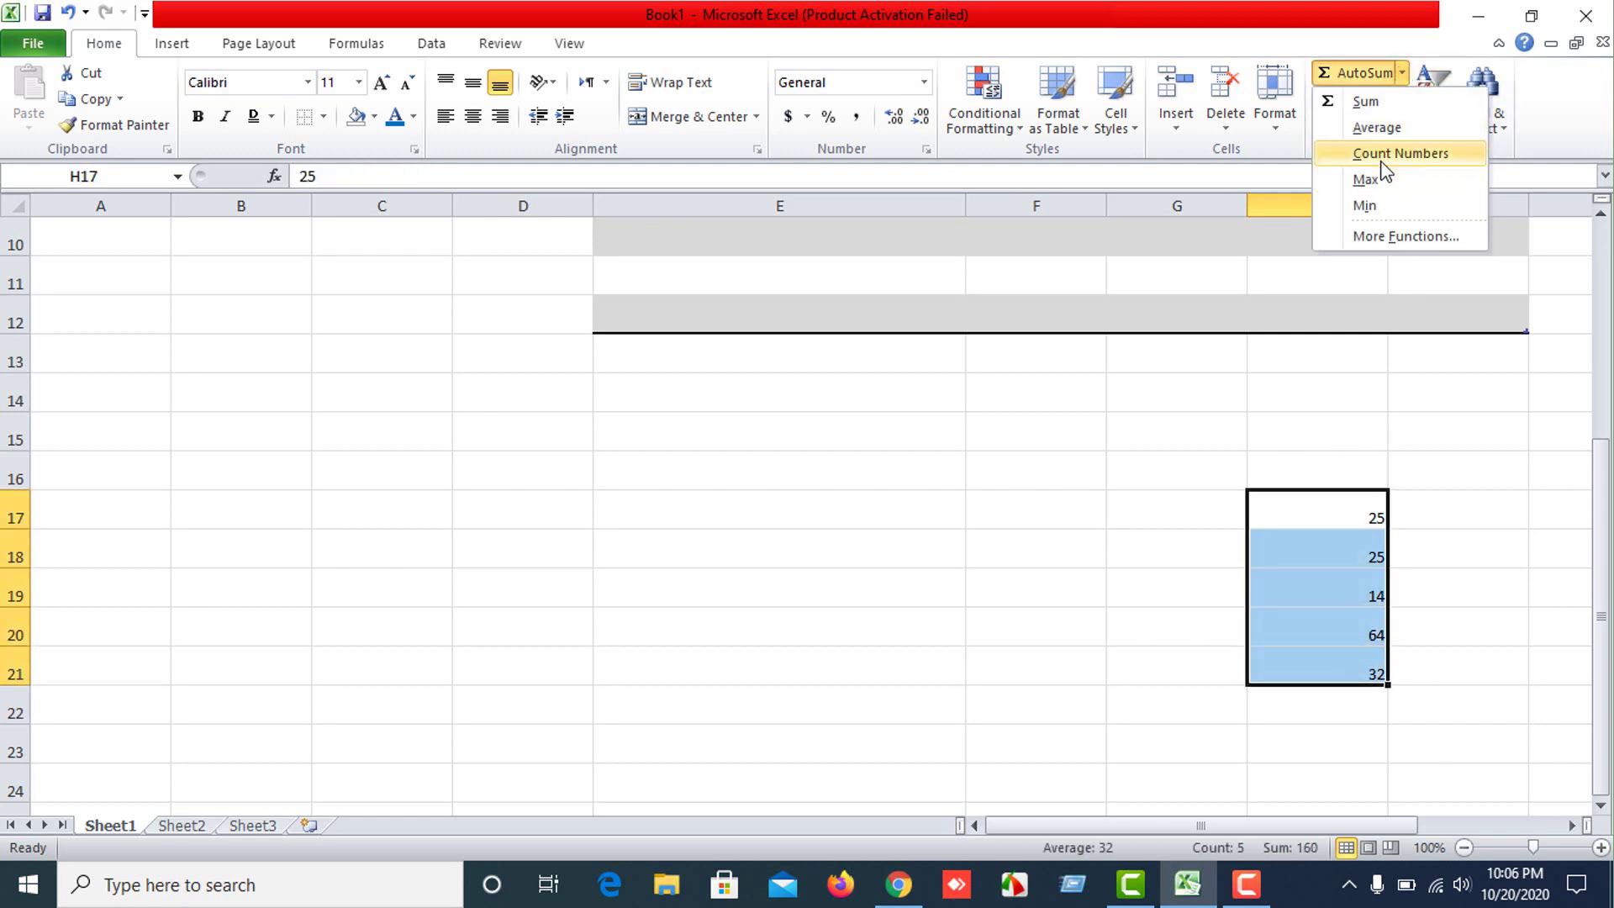
{"action": "left_click", "coordinate": [1465, 648]}
{"action": "left_click", "coordinate": [1343, 516]}
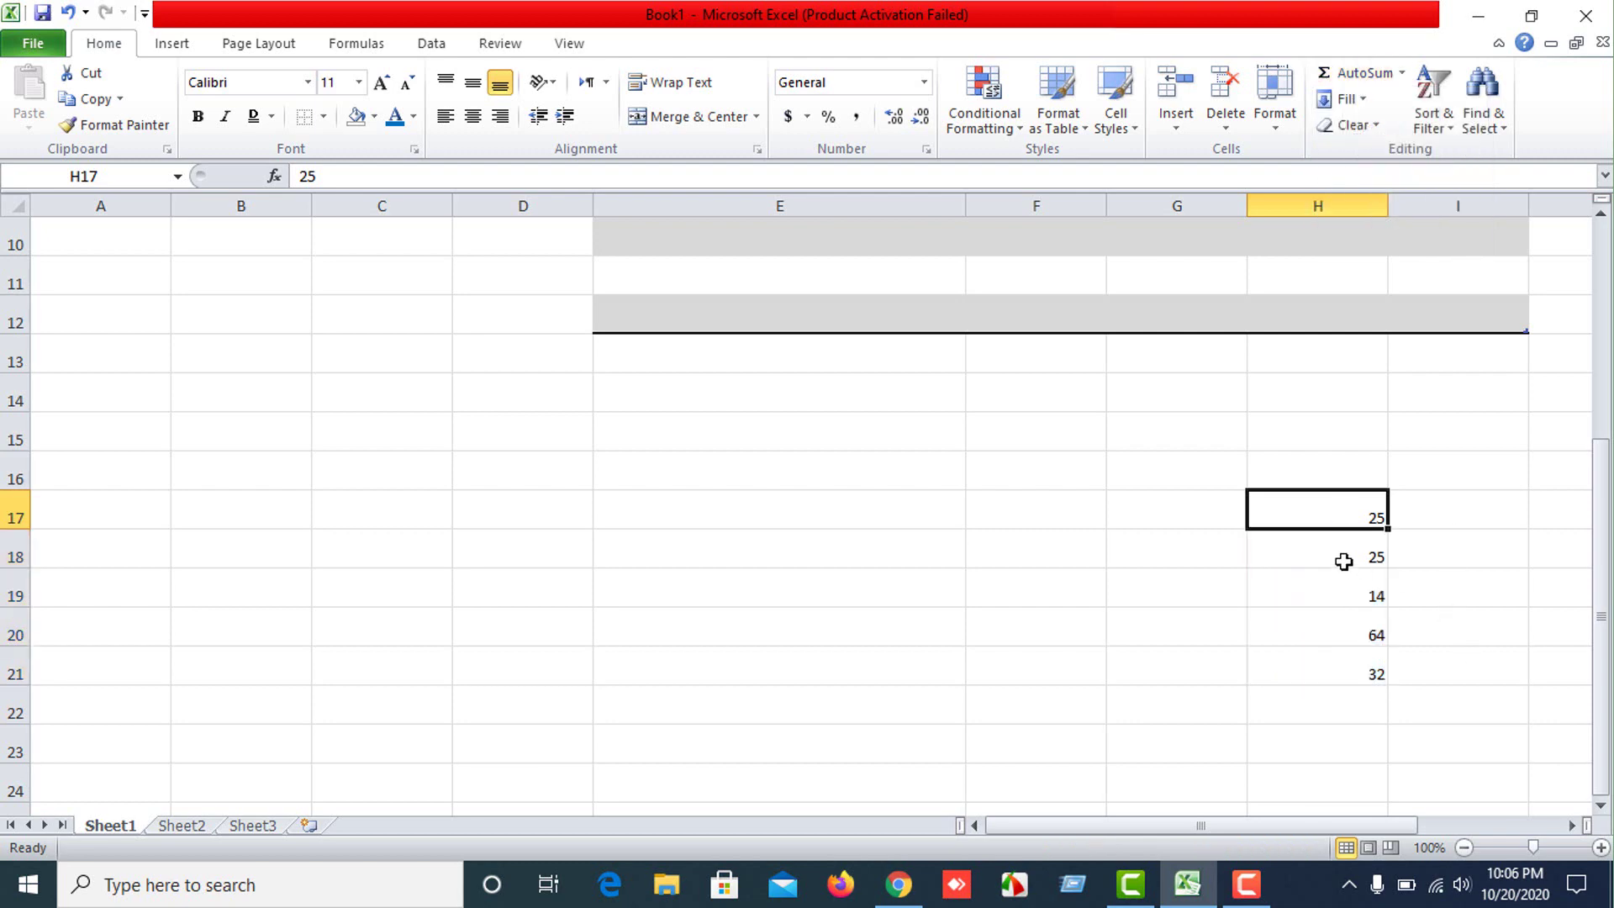
{"action": "left_click", "coordinate": [1339, 558]}
{"action": "left_click", "coordinate": [1350, 599]}
{"action": "left_click", "coordinate": [1347, 623]}
{"action": "left_click", "coordinate": [1351, 676]}
Add a Count Numbers result of 5 in H22 below H17:H21.
{"action": "left_click_drag", "start_coordinate": [1354, 521], "coordinate": [1354, 673]}
{"action": "left_click", "coordinate": [1401, 73]}
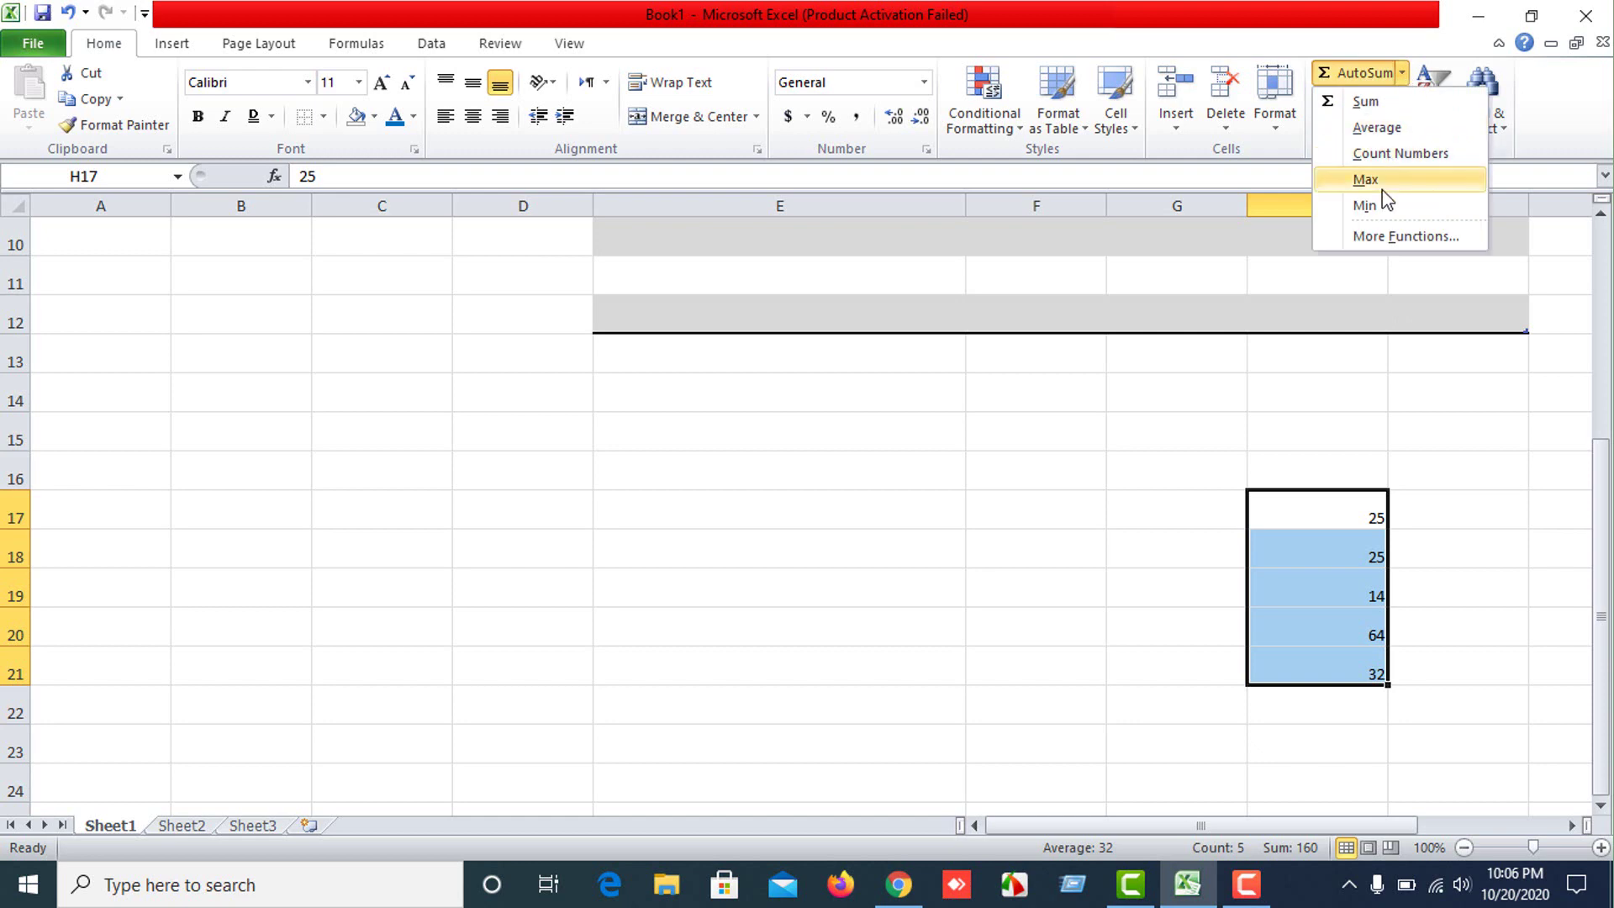
{"action": "left_click", "coordinate": [1385, 154]}
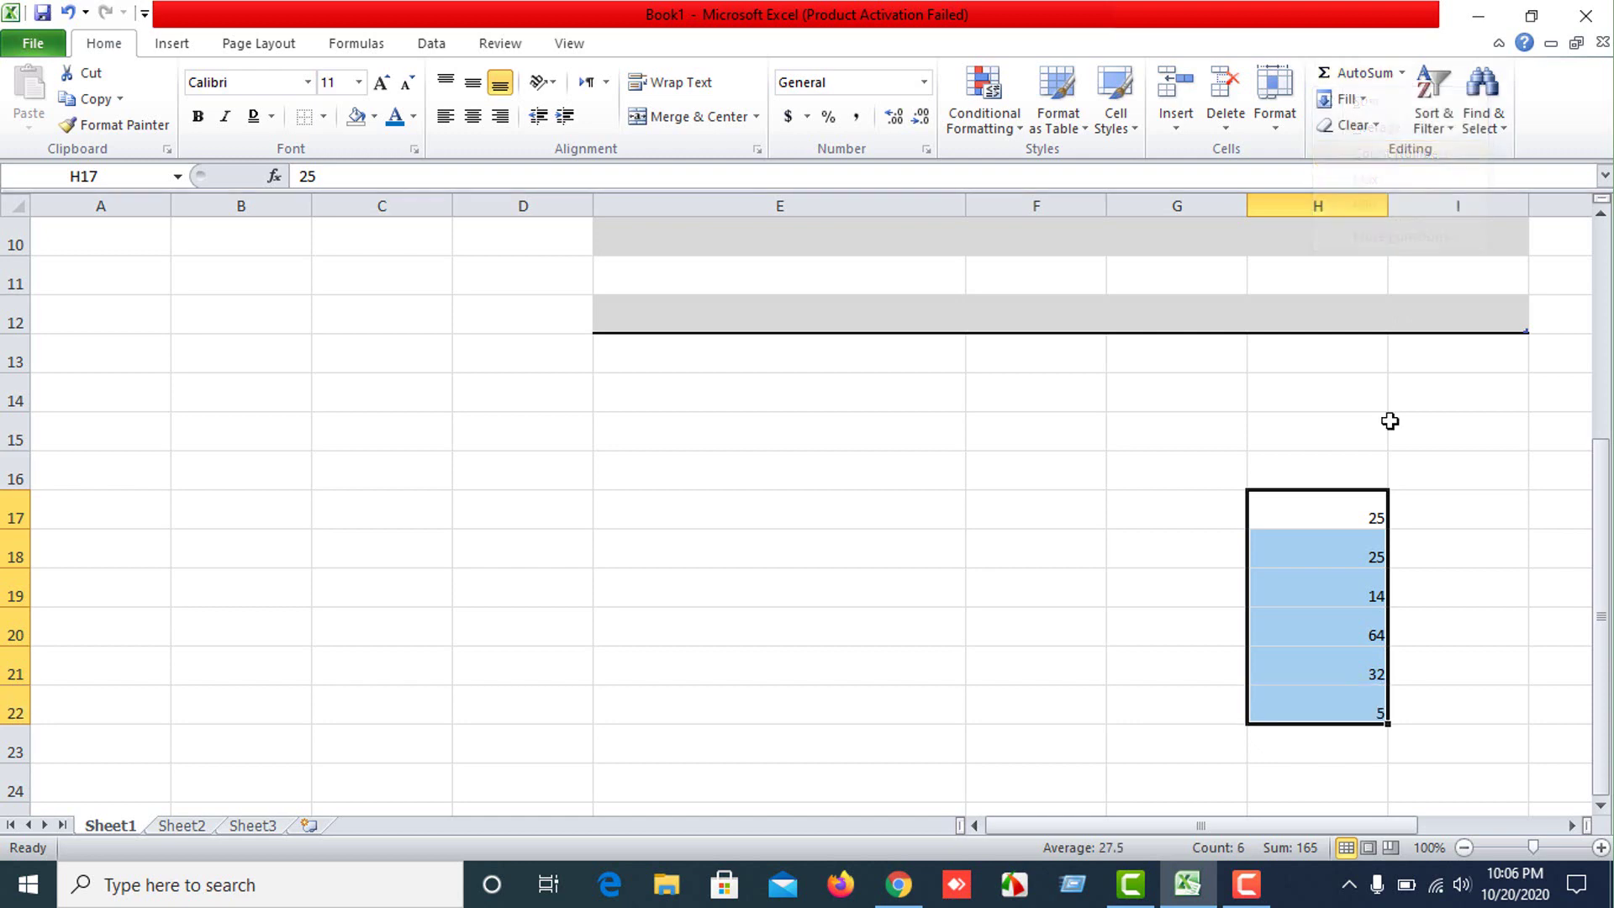
{"action": "left_click", "coordinate": [1401, 73]}
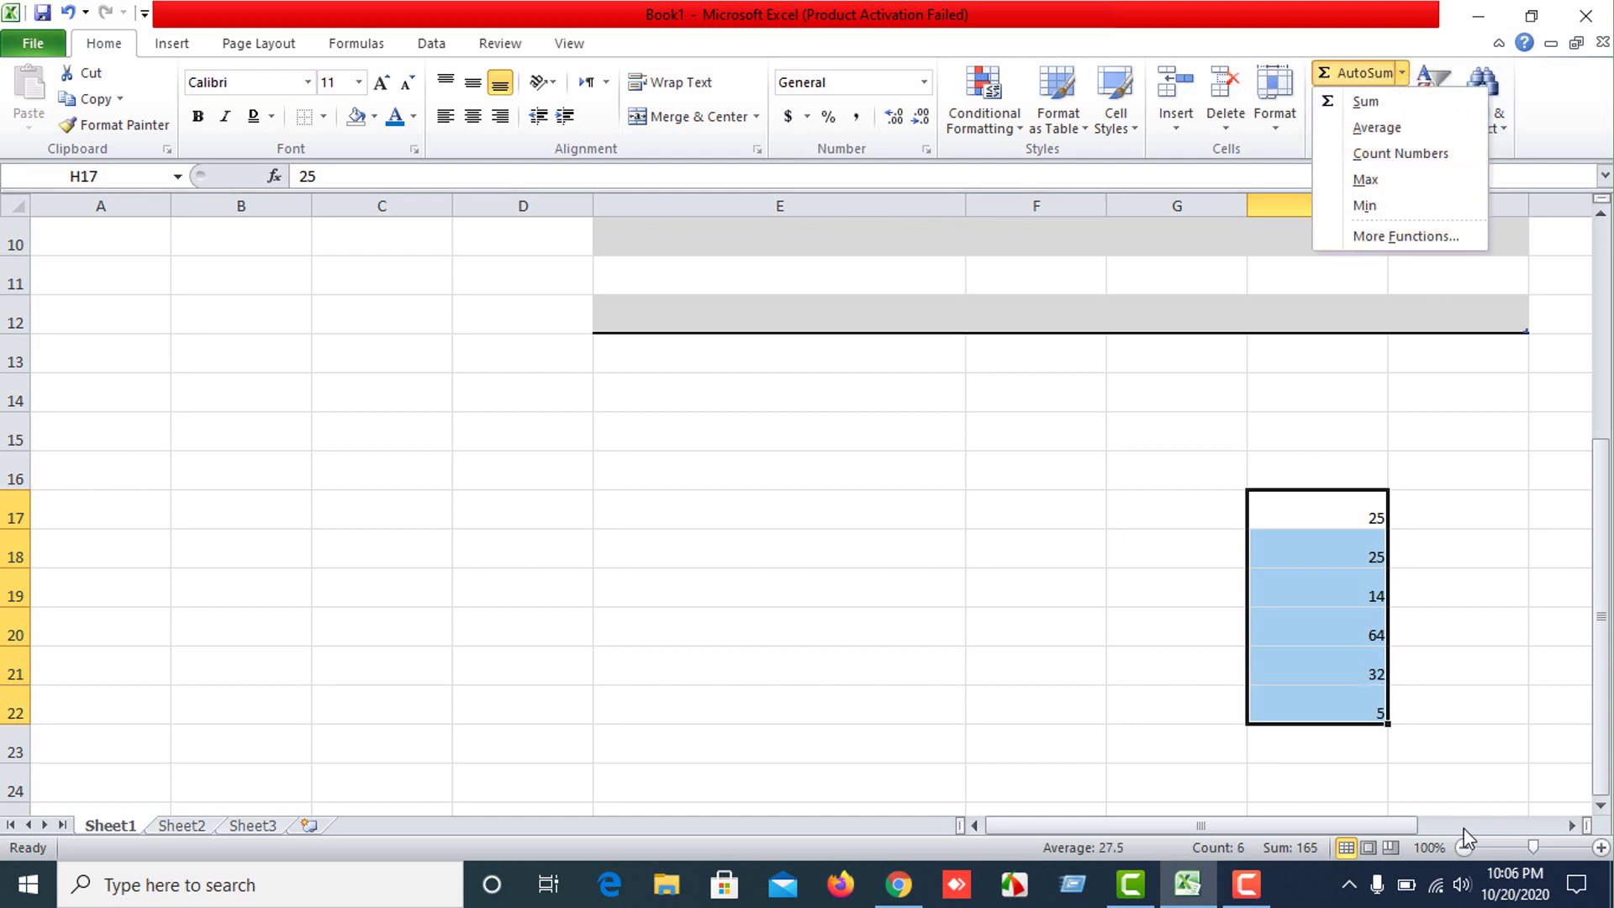
{"action": "left_click", "coordinate": [1339, 508]}
{"action": "left_click_drag", "start_coordinate": [1340, 507], "coordinate": [1336, 695]}
{"action": "left_click", "coordinate": [1403, 74]}
{"action": "left_click", "coordinate": [1336, 551]}
{"action": "left_click", "coordinate": [1336, 551]}
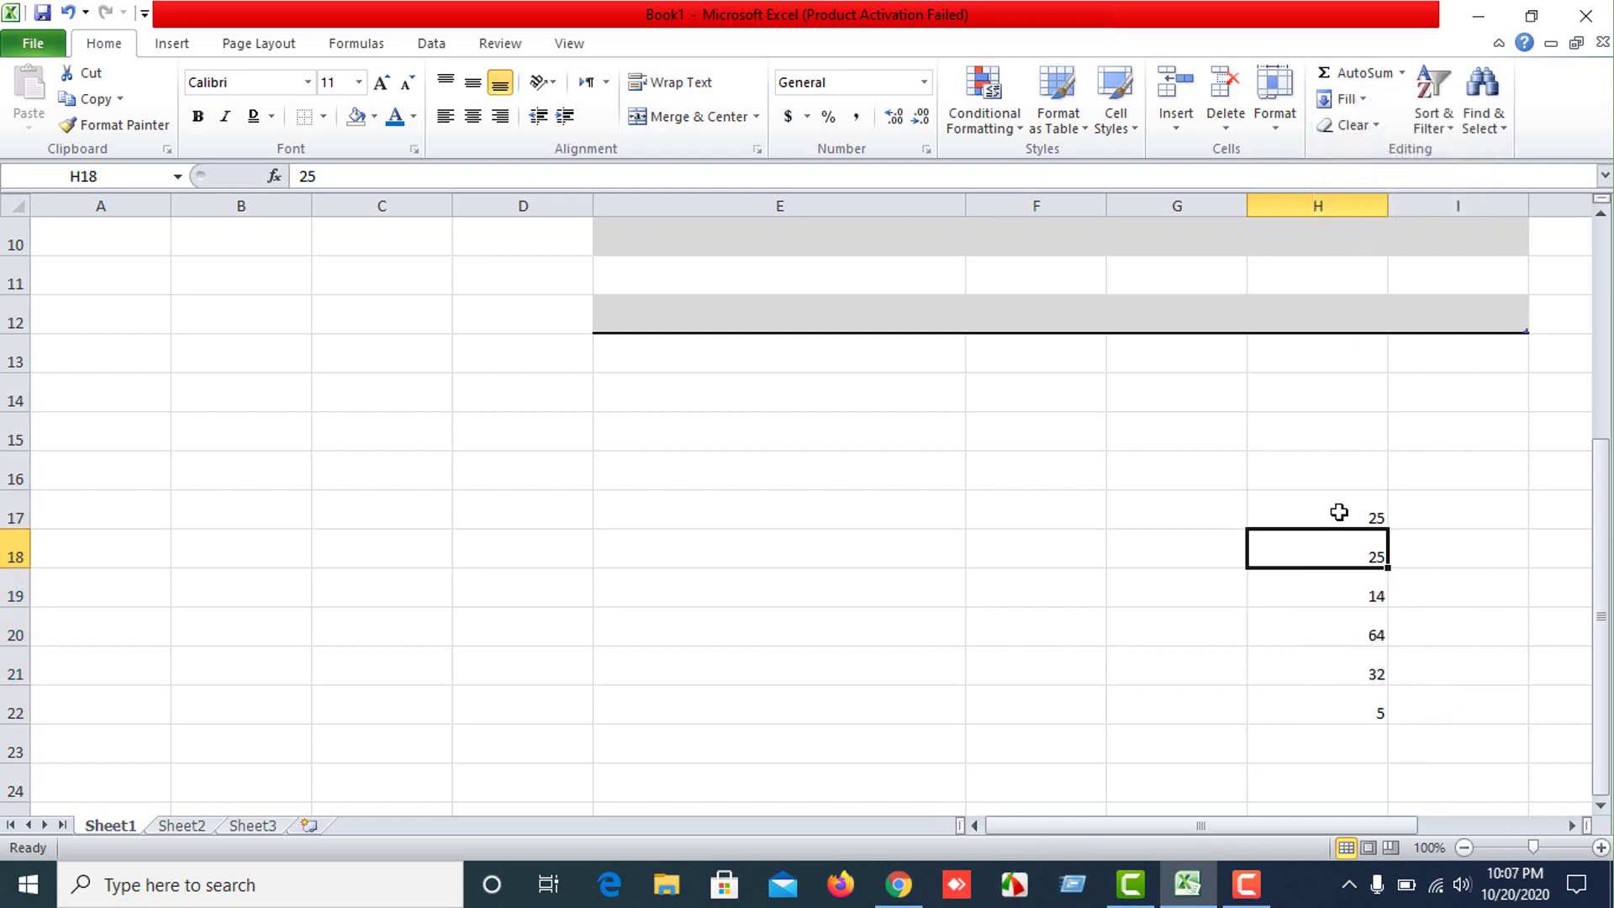
{"action": "left_click_drag", "start_coordinate": [1336, 510], "coordinate": [1342, 700]}
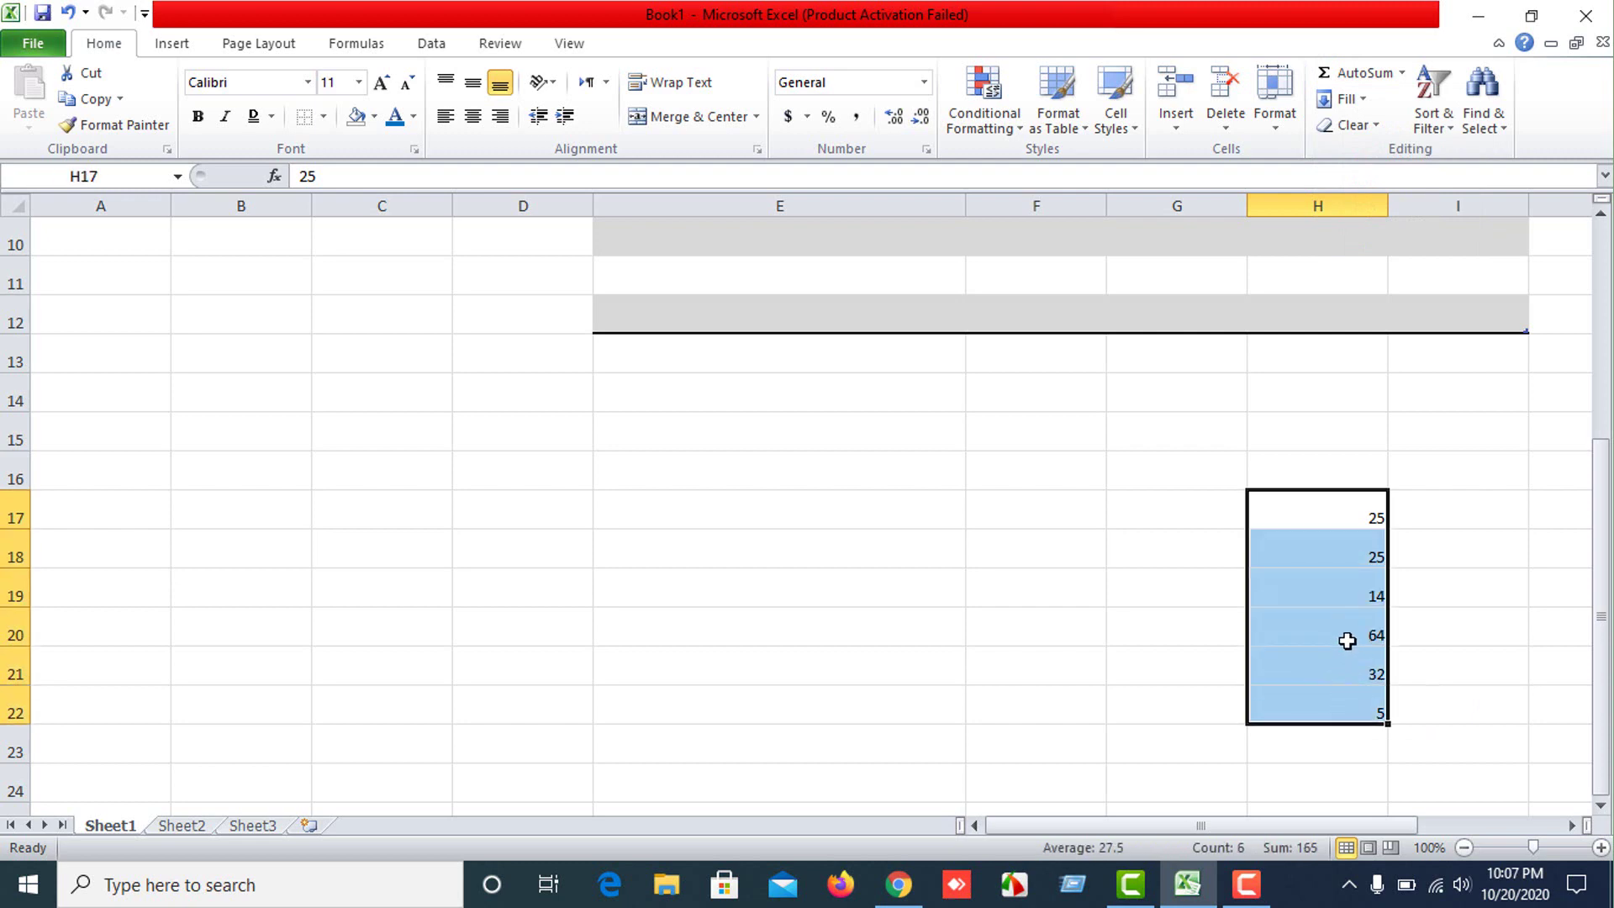
{"action": "left_click", "coordinate": [1344, 636]}
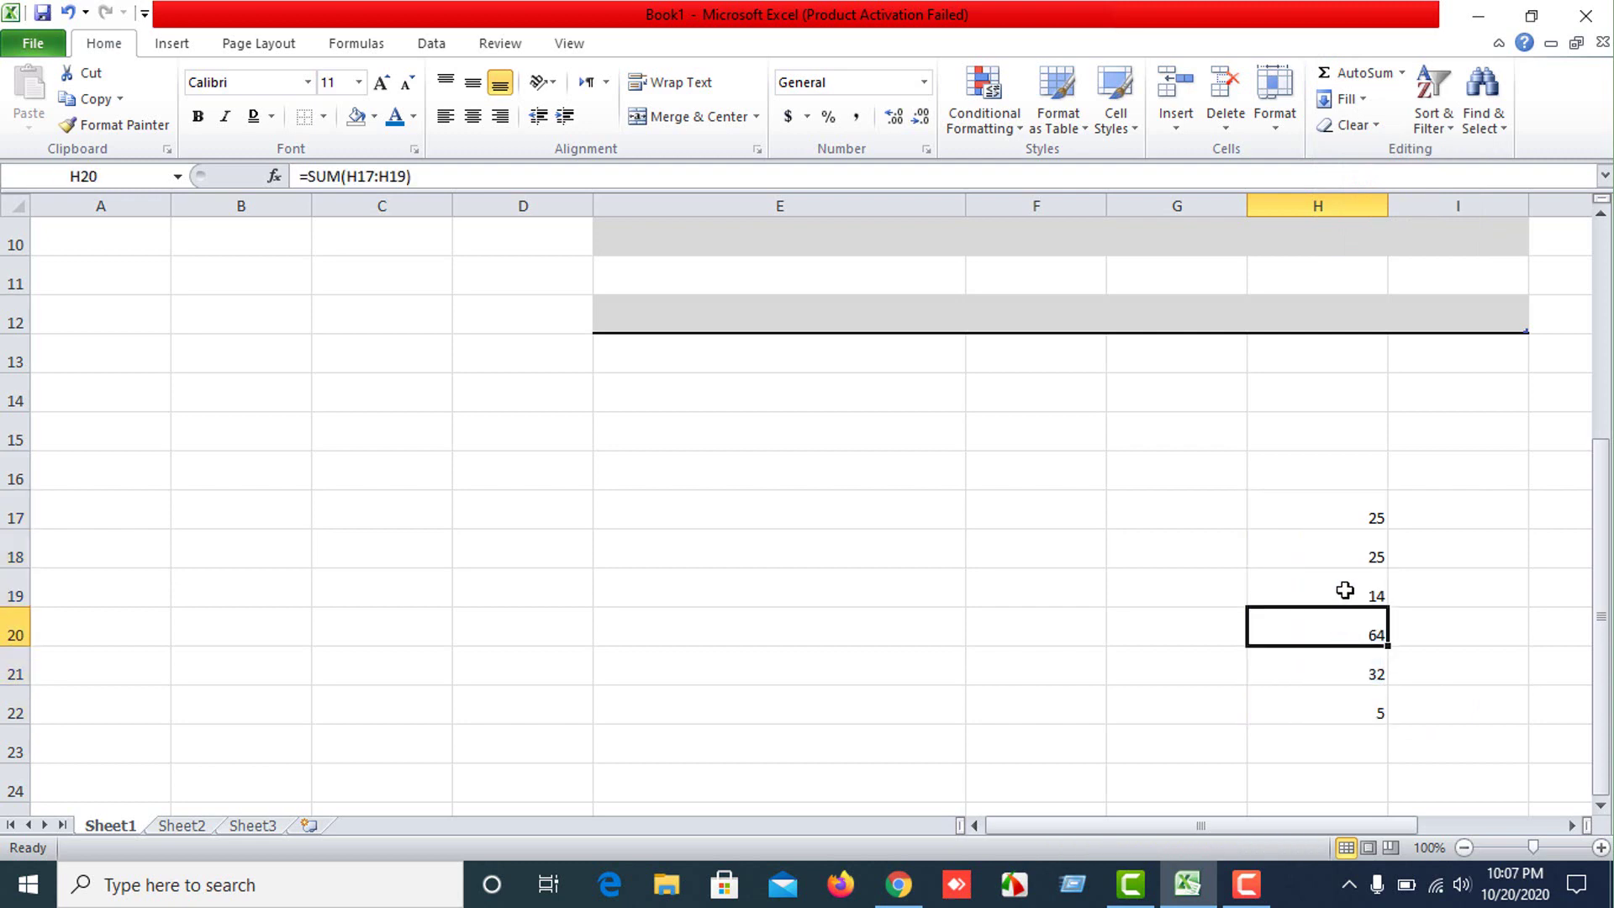
{"action": "left_click_drag", "start_coordinate": [1340, 524], "coordinate": [1328, 698]}
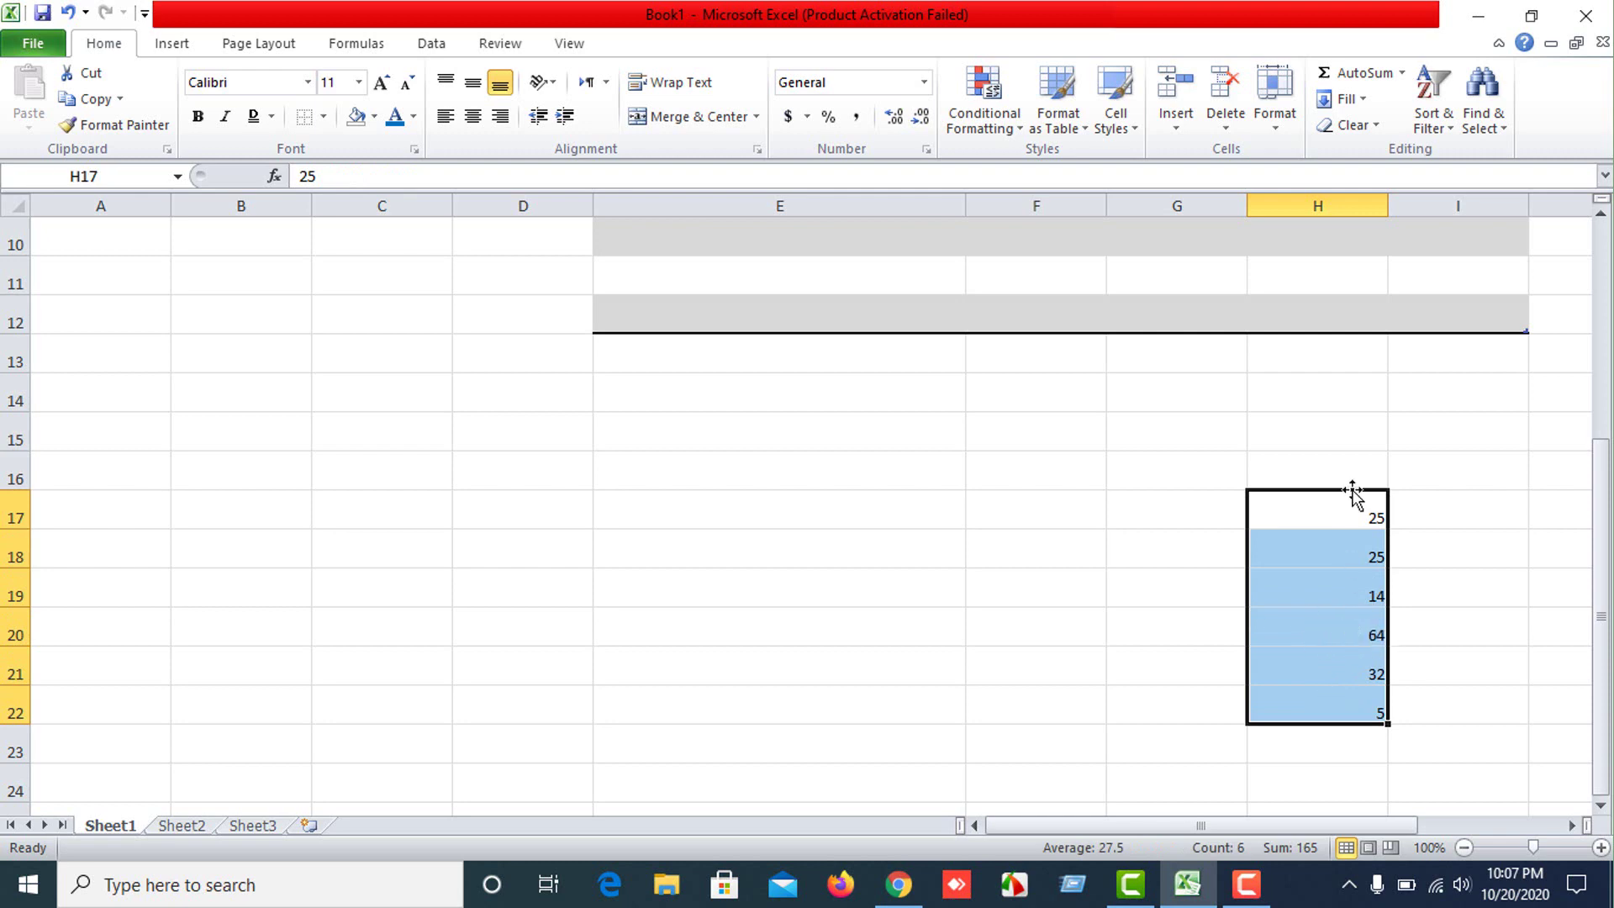
Put the maximum of H17:H22 (64) in H23 with AutoSum Max.
{"action": "left_click_drag", "start_coordinate": [1345, 503], "coordinate": [1343, 710]}
{"action": "left_click", "coordinate": [1401, 73]}
{"action": "left_click", "coordinate": [1365, 179]}
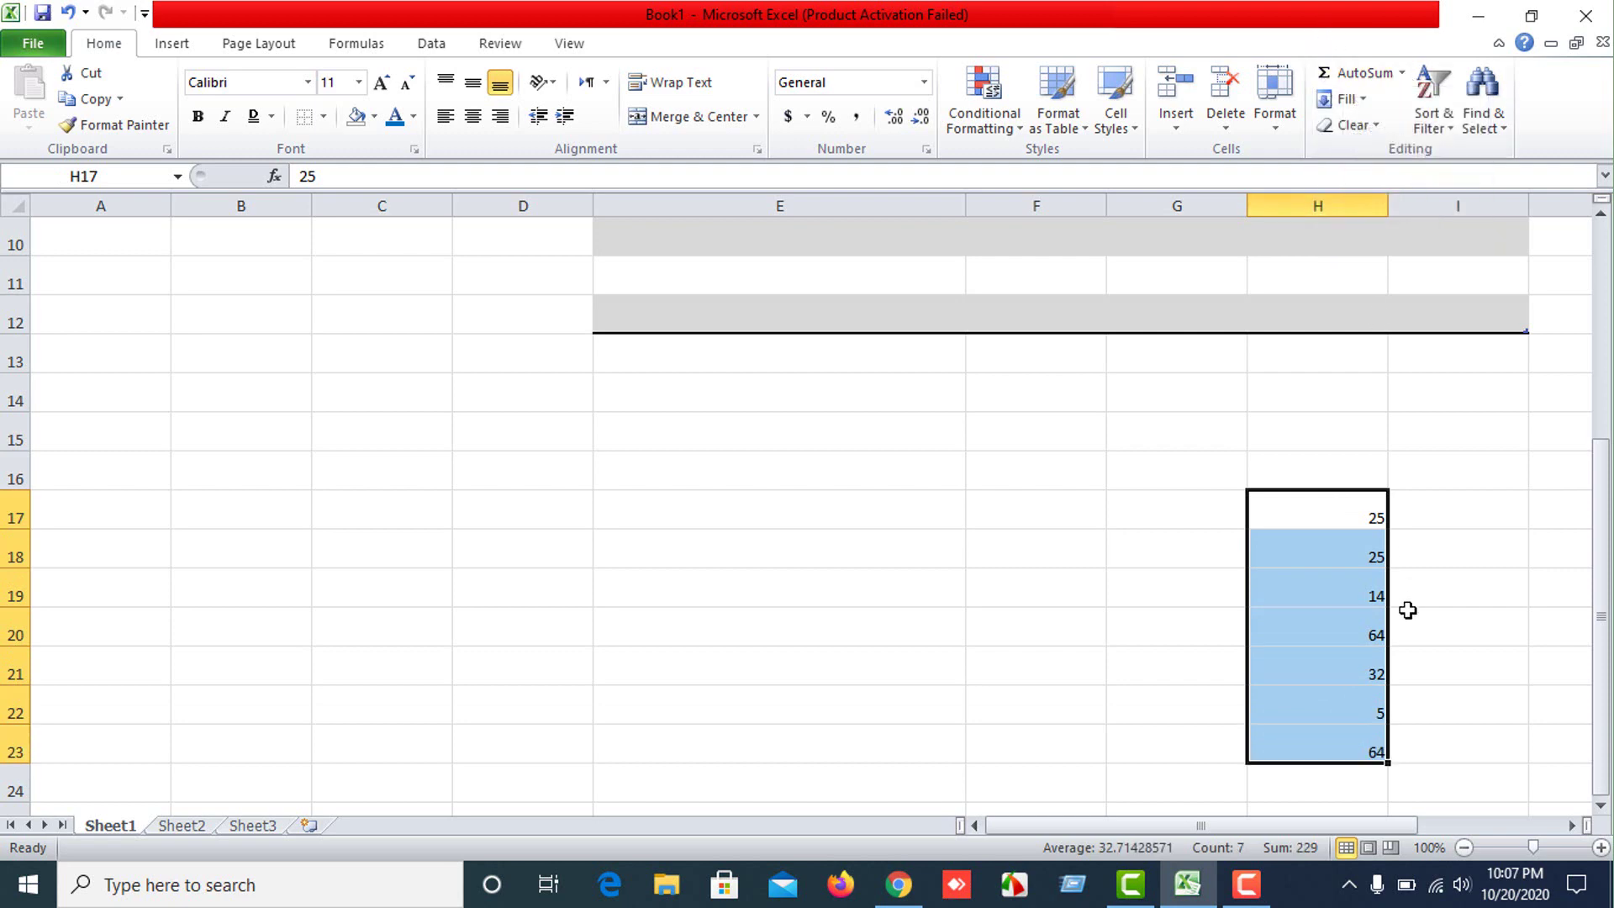
{"action": "left_click", "coordinate": [1321, 738]}
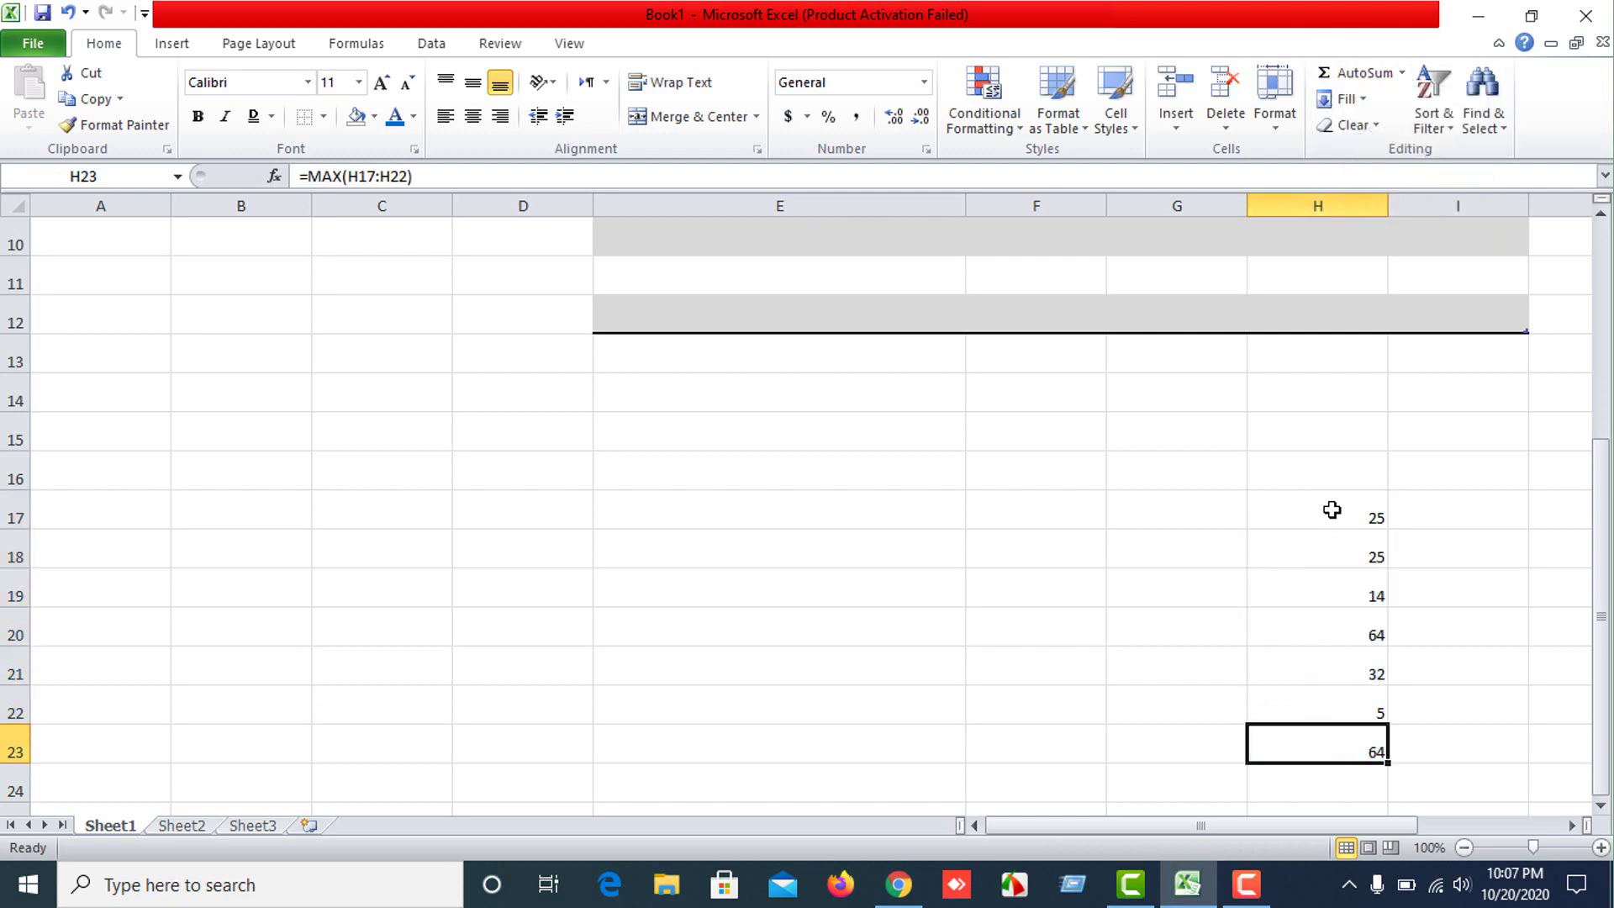
Put the minimum of H17:H23 (5) in H24 with AutoSum Min.
{"action": "left_click_drag", "start_coordinate": [1331, 510], "coordinate": [1340, 739]}
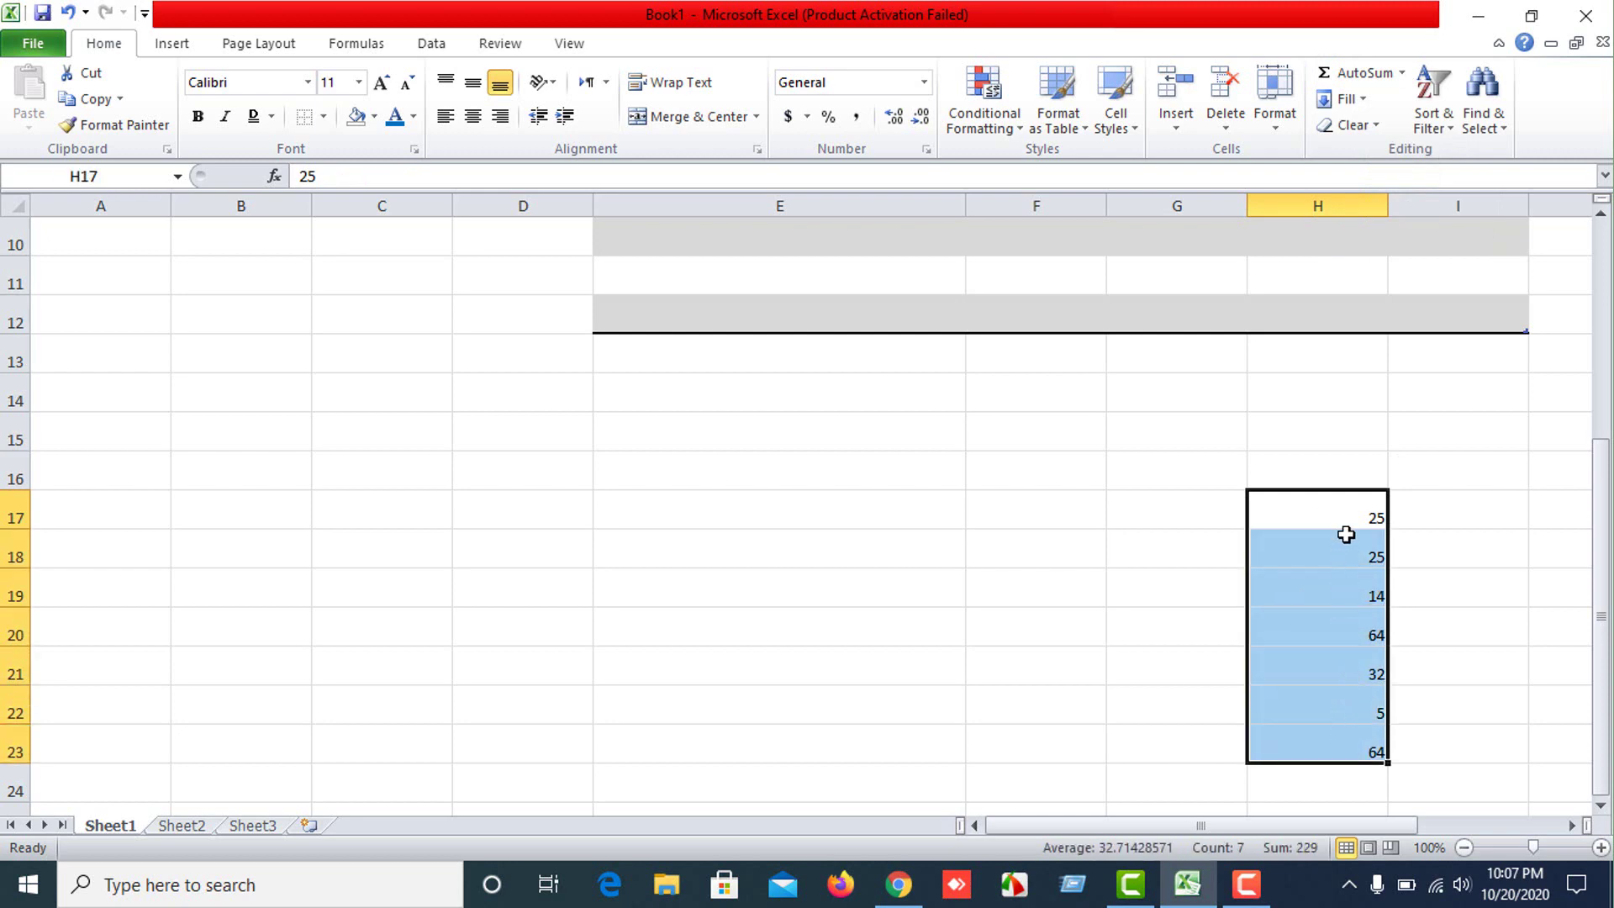
{"action": "left_click", "coordinate": [1401, 73]}
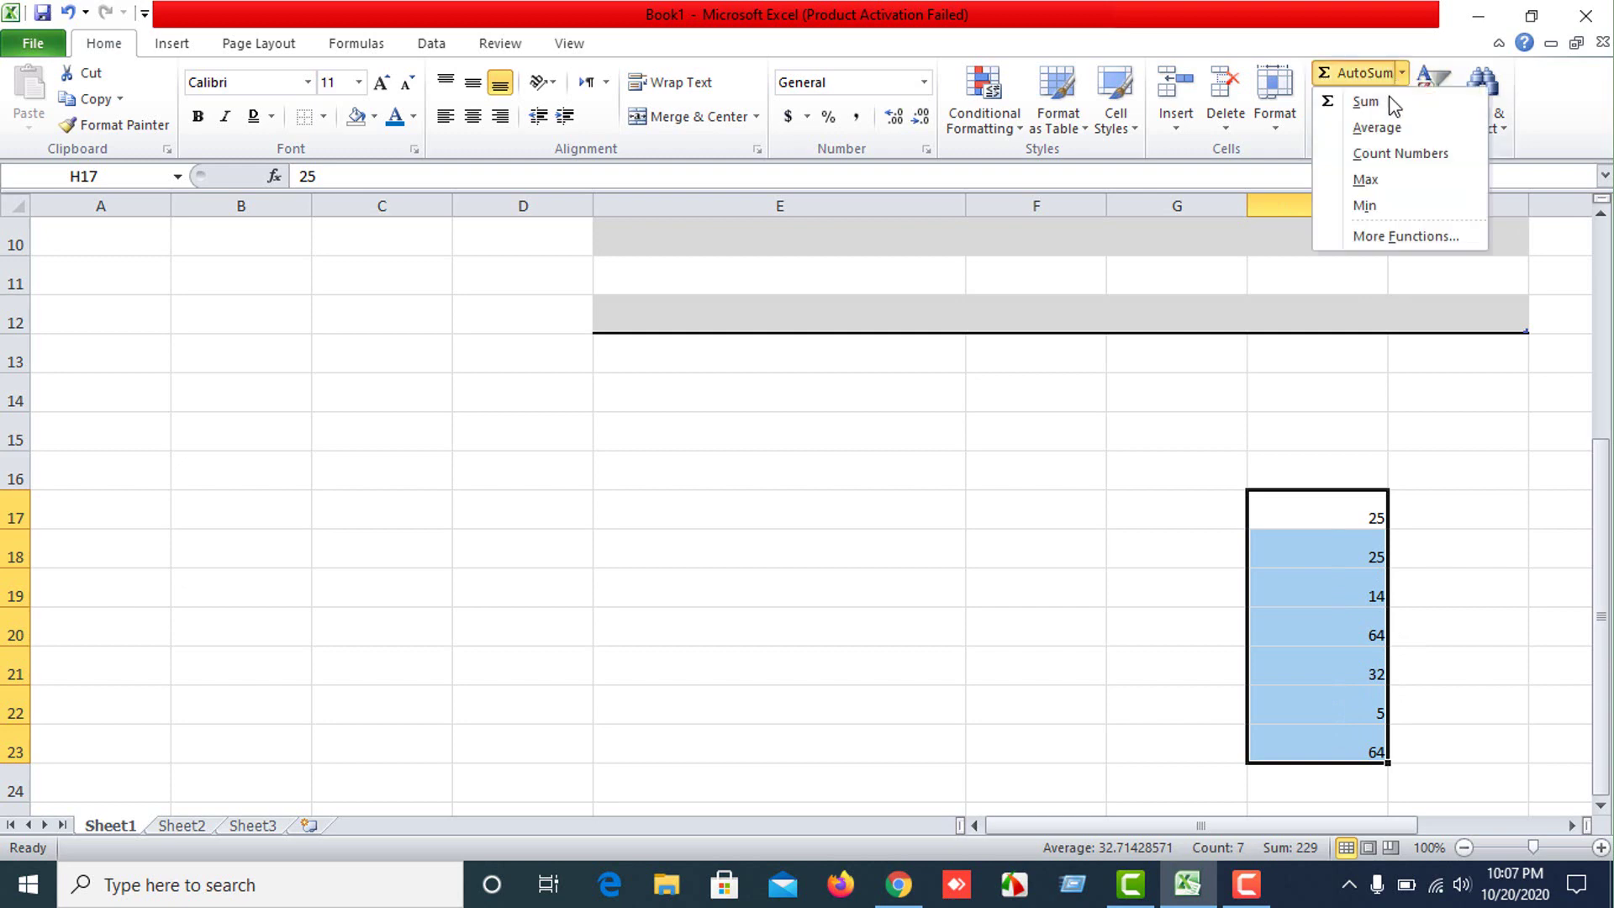
{"action": "left_click", "coordinate": [1364, 206]}
{"action": "scroll", "coordinate": [1372, 580], "scroll_direction": "down", "scroll_amount": 1}
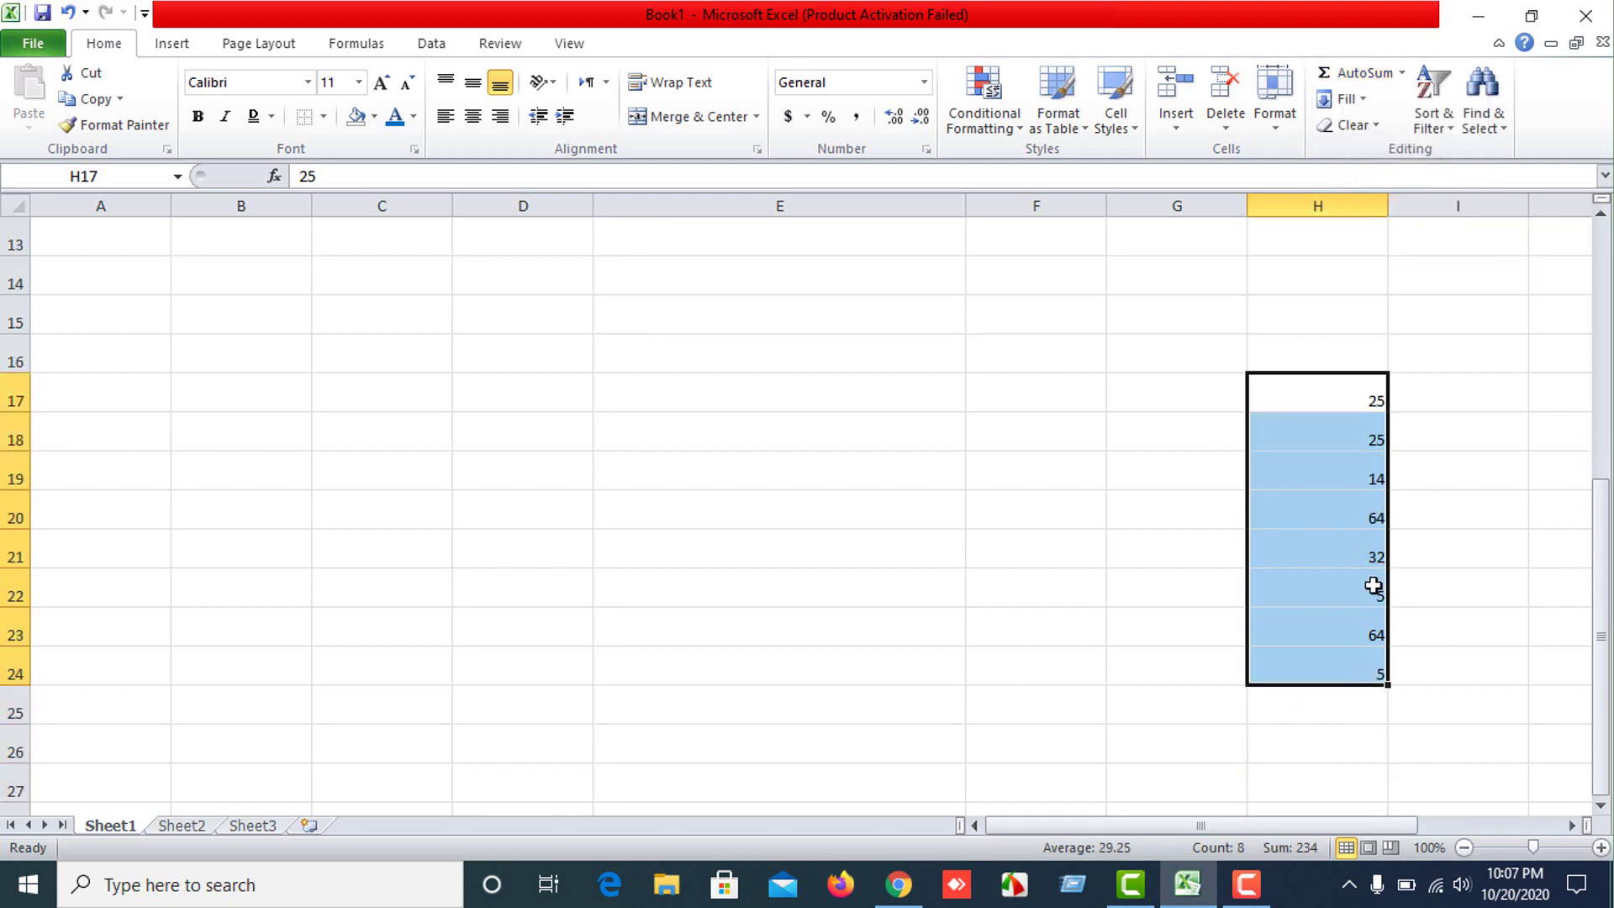
{"action": "left_click", "coordinate": [1317, 666]}
Browse AutoSum's More Functions list, cancel without inserting, and reselect H17:H24.
{"action": "left_click_drag", "start_coordinate": [1342, 394], "coordinate": [1354, 672]}
{"action": "left_click", "coordinate": [1400, 73]}
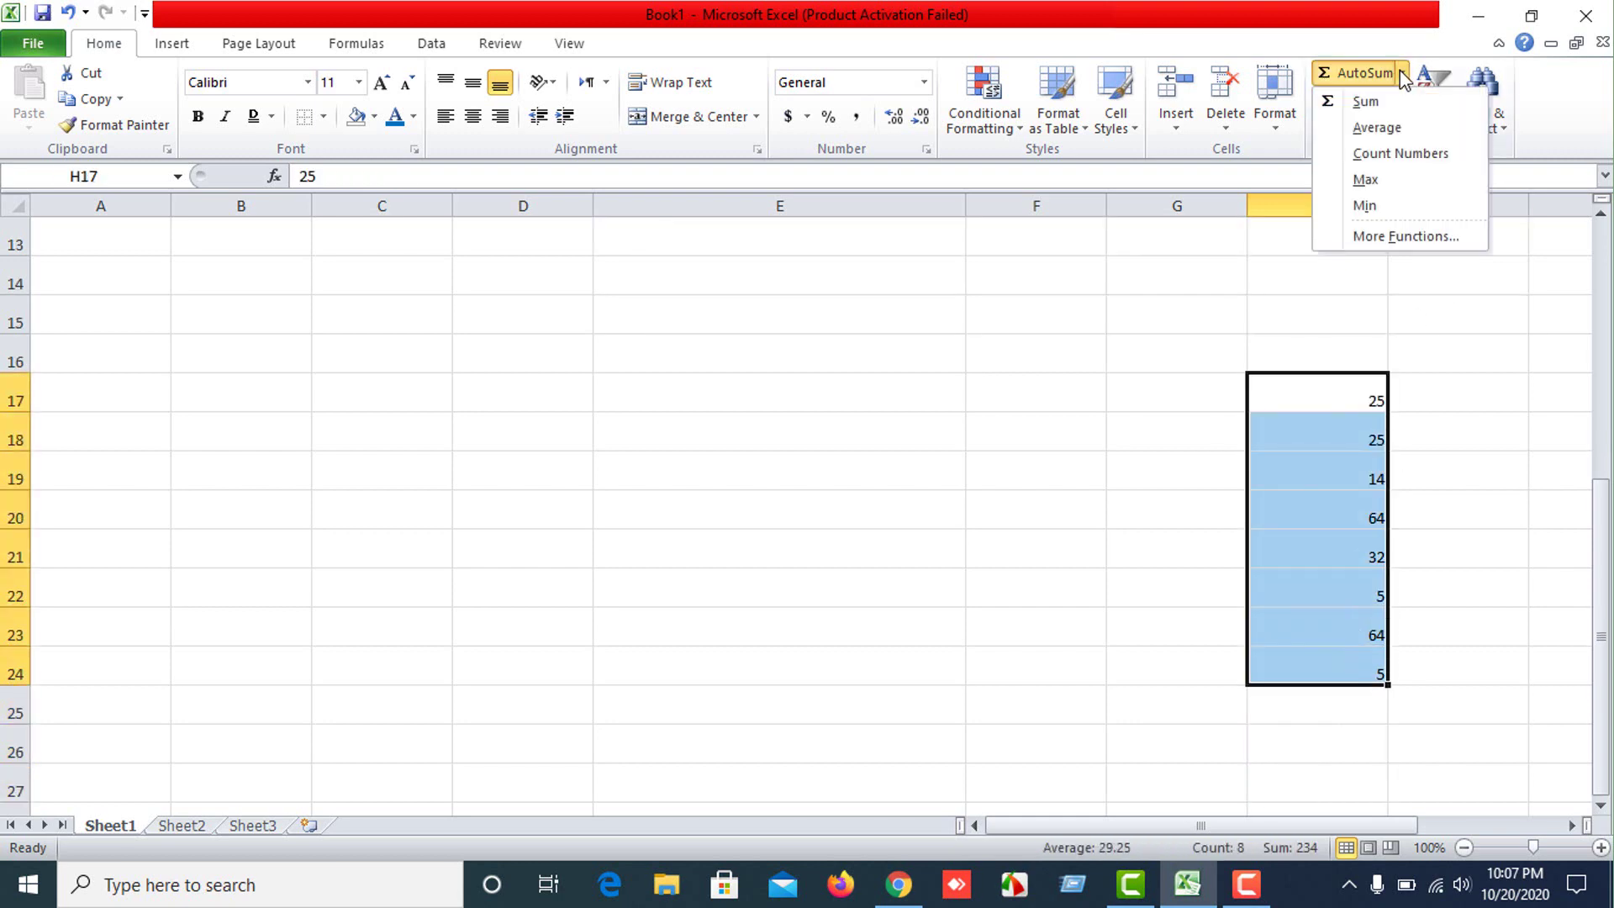
{"action": "left_click", "coordinate": [1386, 242]}
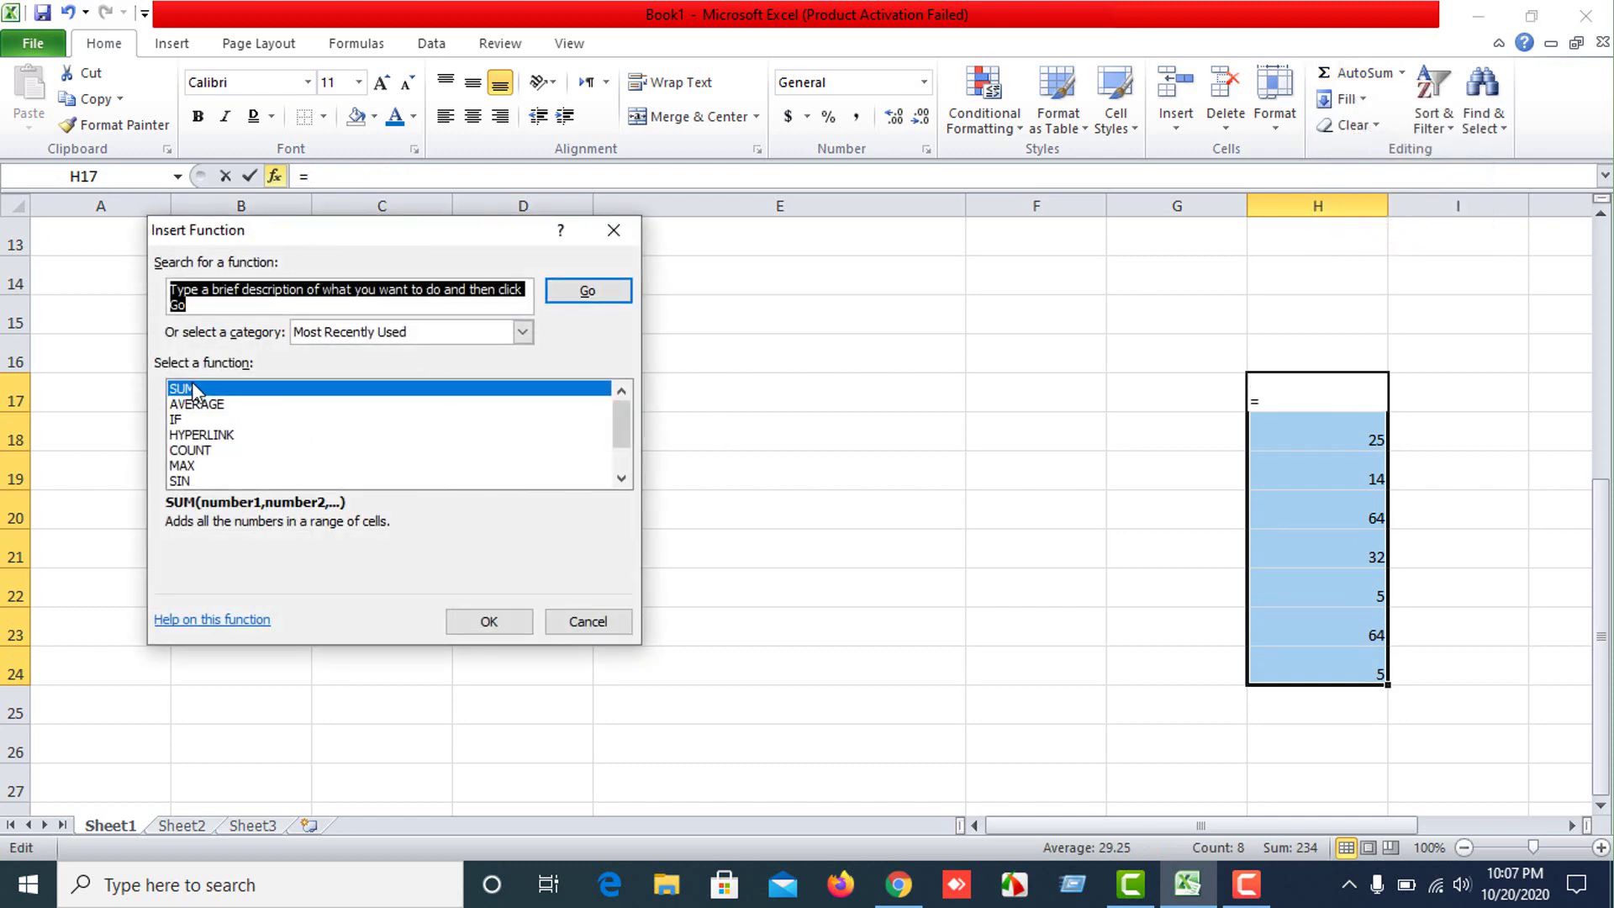
{"action": "scroll", "coordinate": [203, 430], "scroll_direction": "down", "scroll_amount": 1}
{"action": "scroll", "coordinate": [208, 416], "scroll_direction": "up", "scroll_amount": 1}
{"action": "left_click", "coordinate": [572, 620]}
{"action": "left_click", "coordinate": [958, 511]}
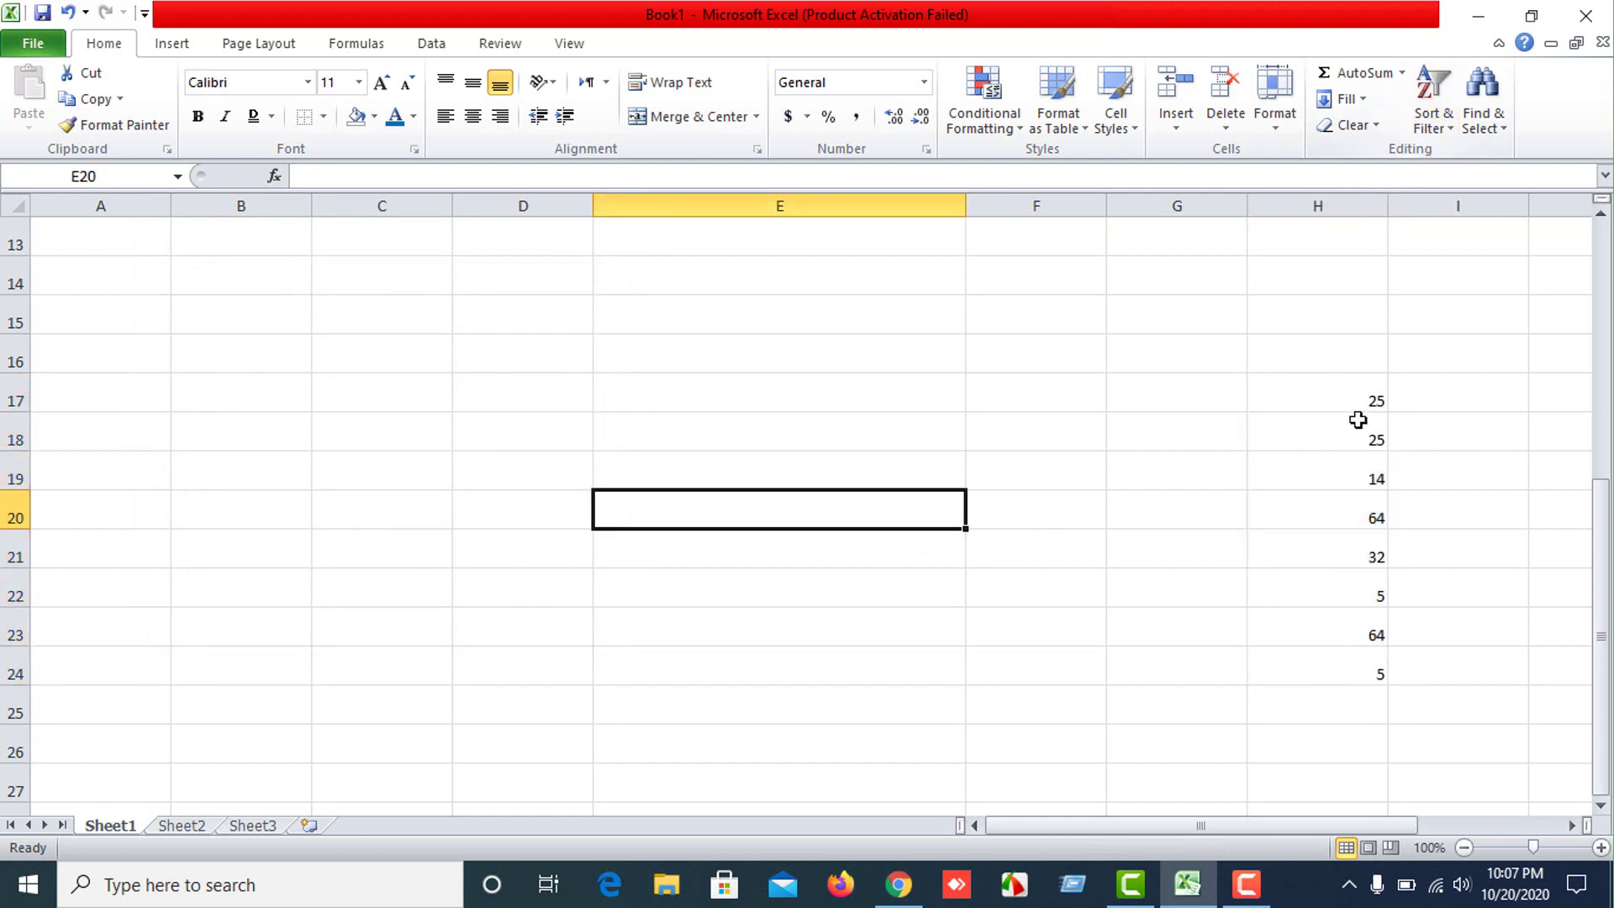
{"action": "left_click_drag", "start_coordinate": [1366, 394], "coordinate": [1349, 672]}
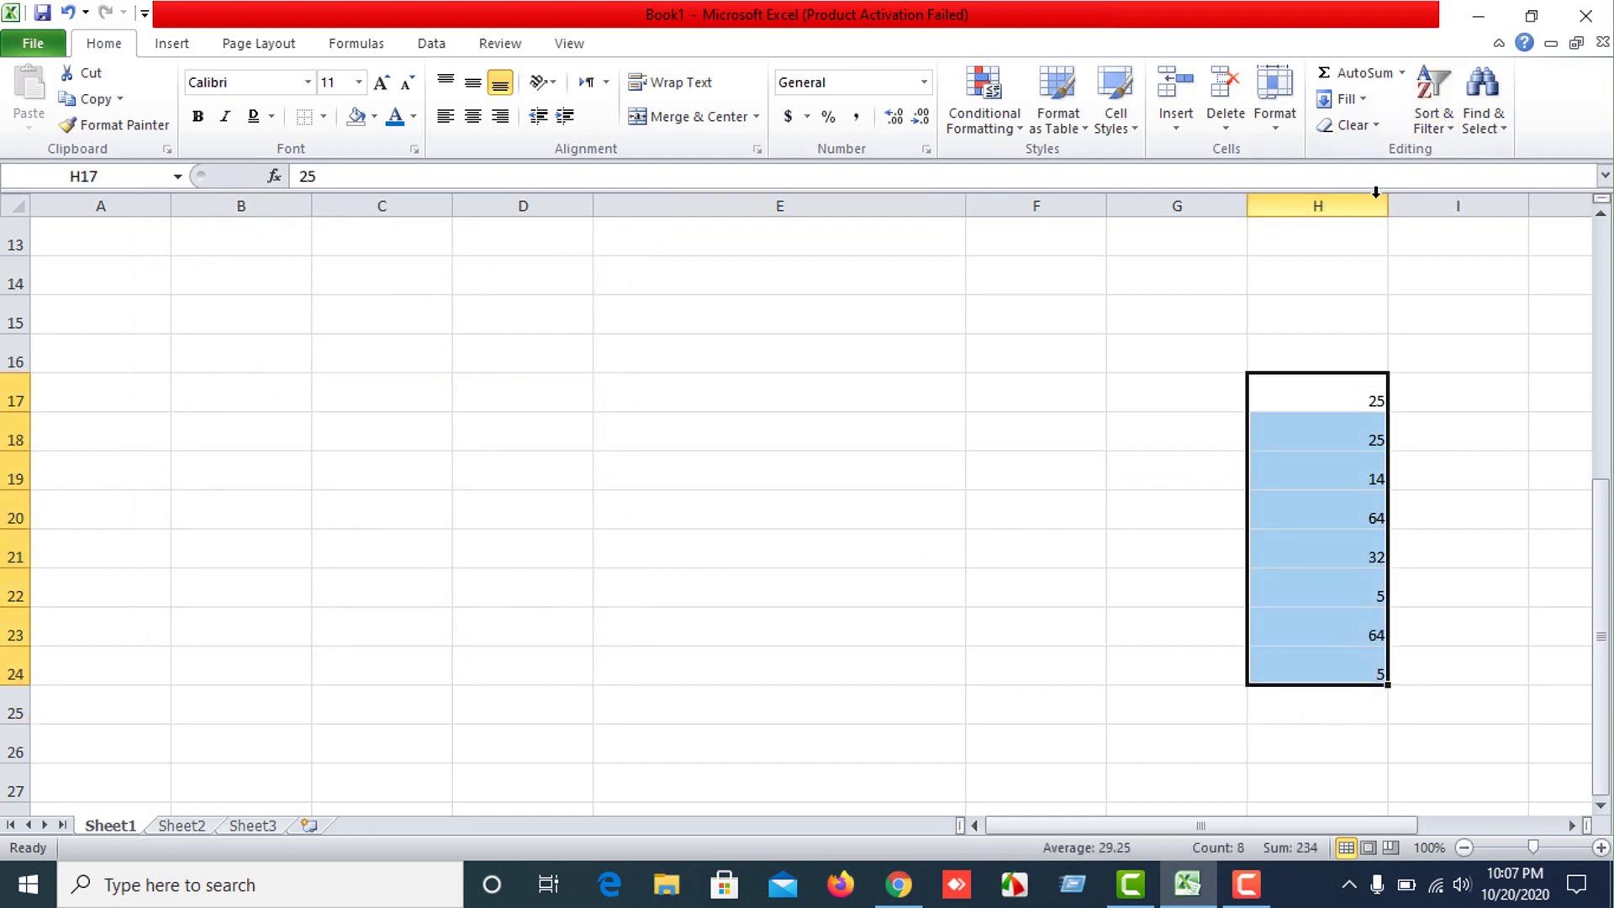
Sort H17:H24 from smallest to largest.
{"action": "left_click", "coordinate": [1452, 143]}
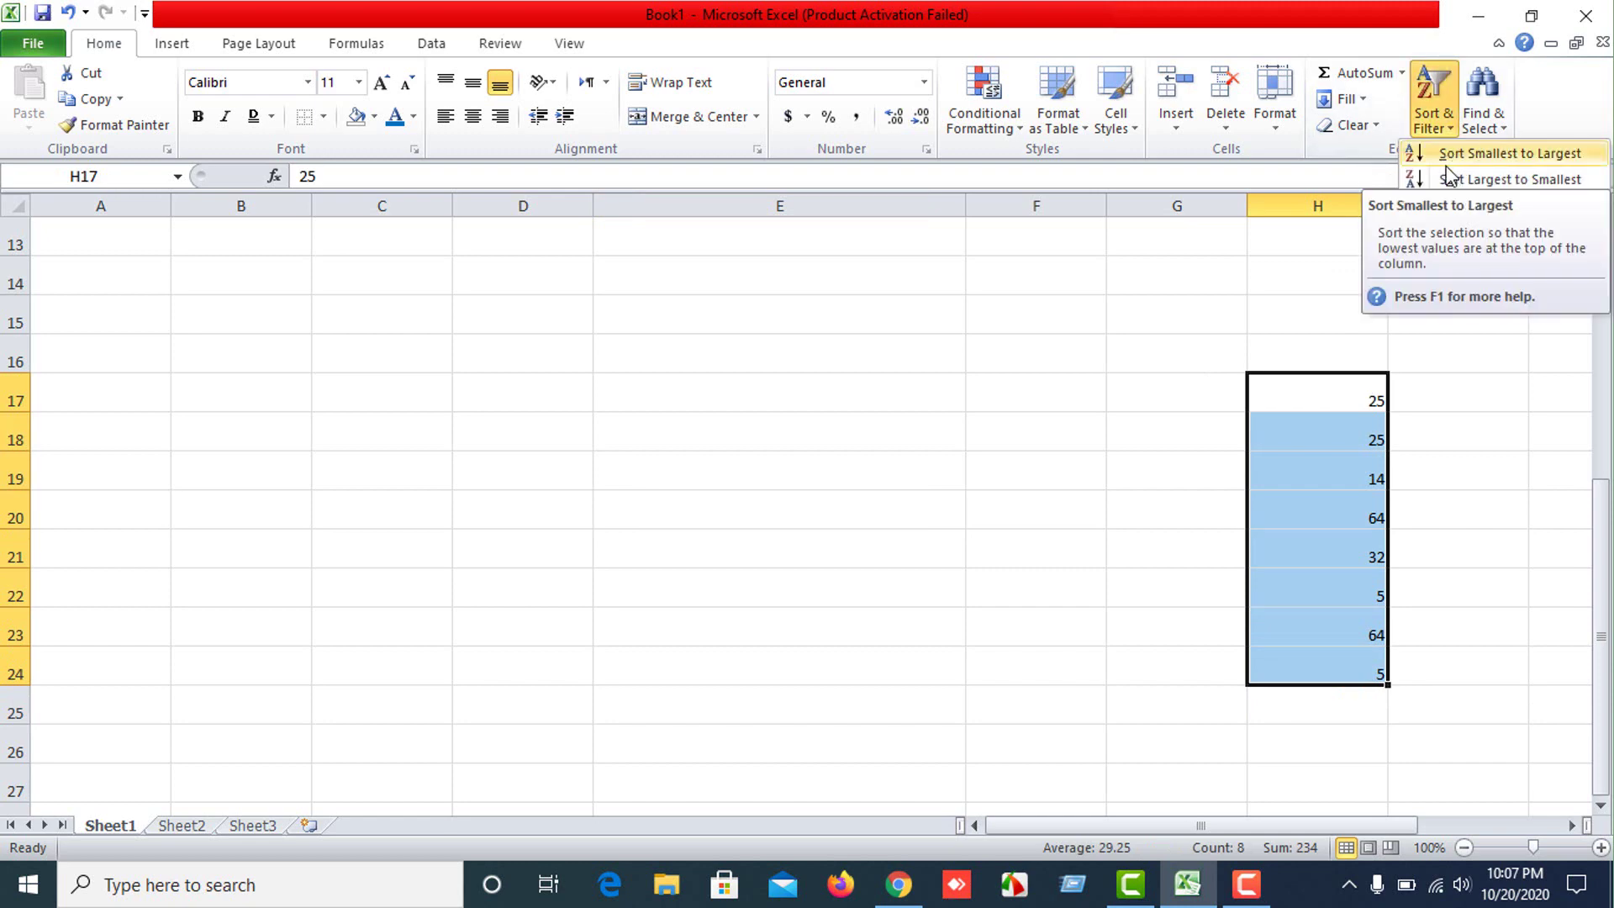
{"action": "left_click", "coordinate": [1439, 154]}
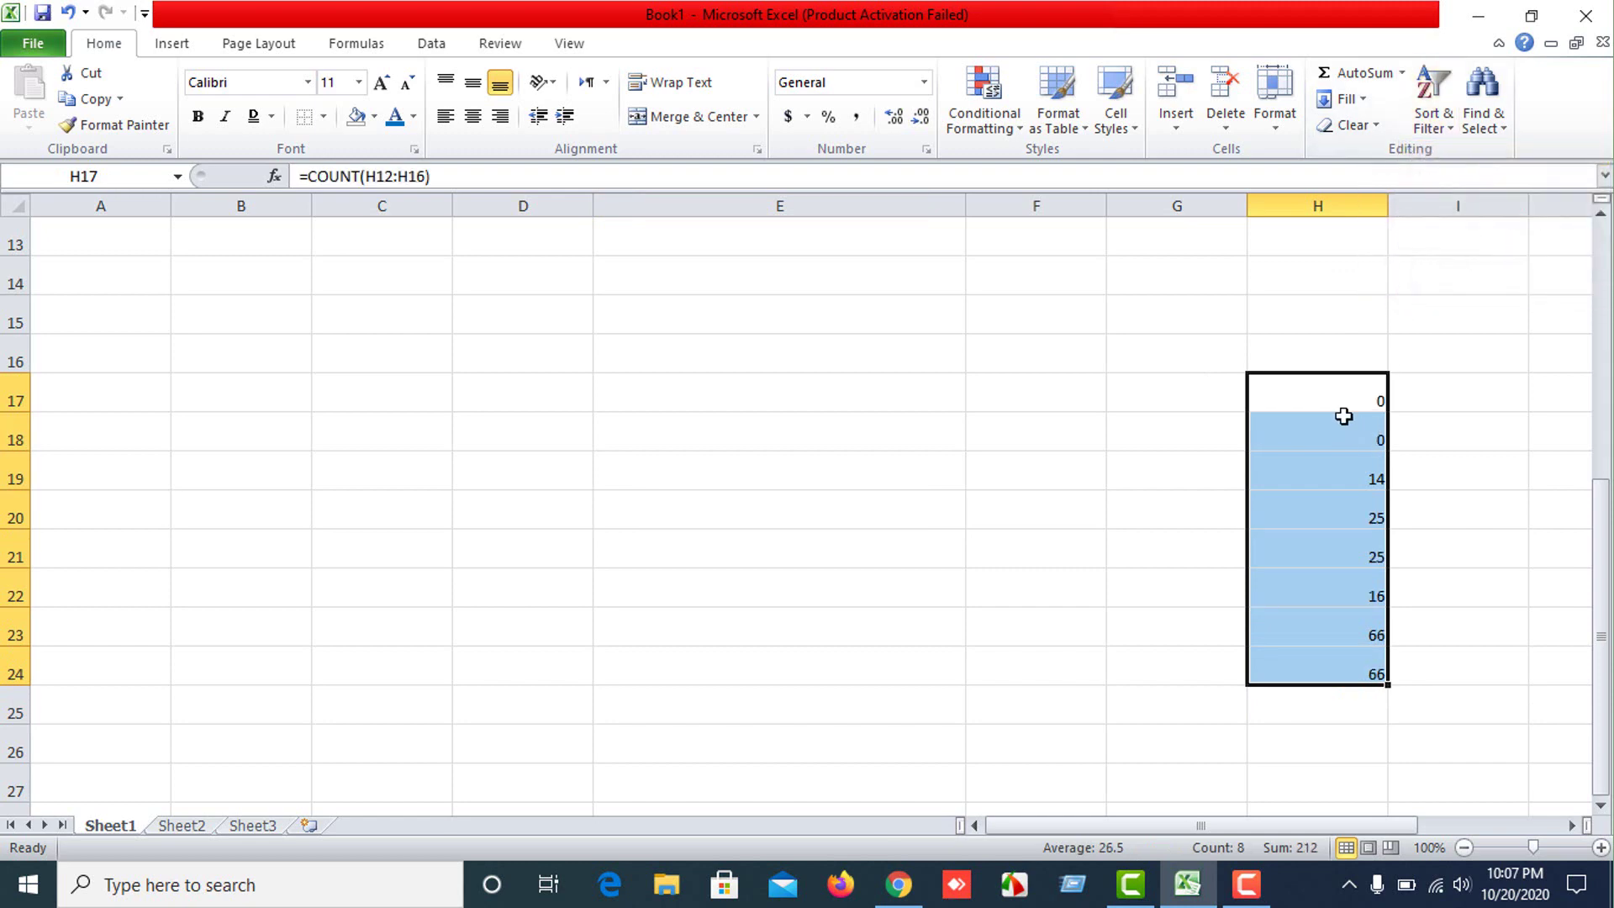
{"action": "left_click", "coordinate": [1462, 674]}
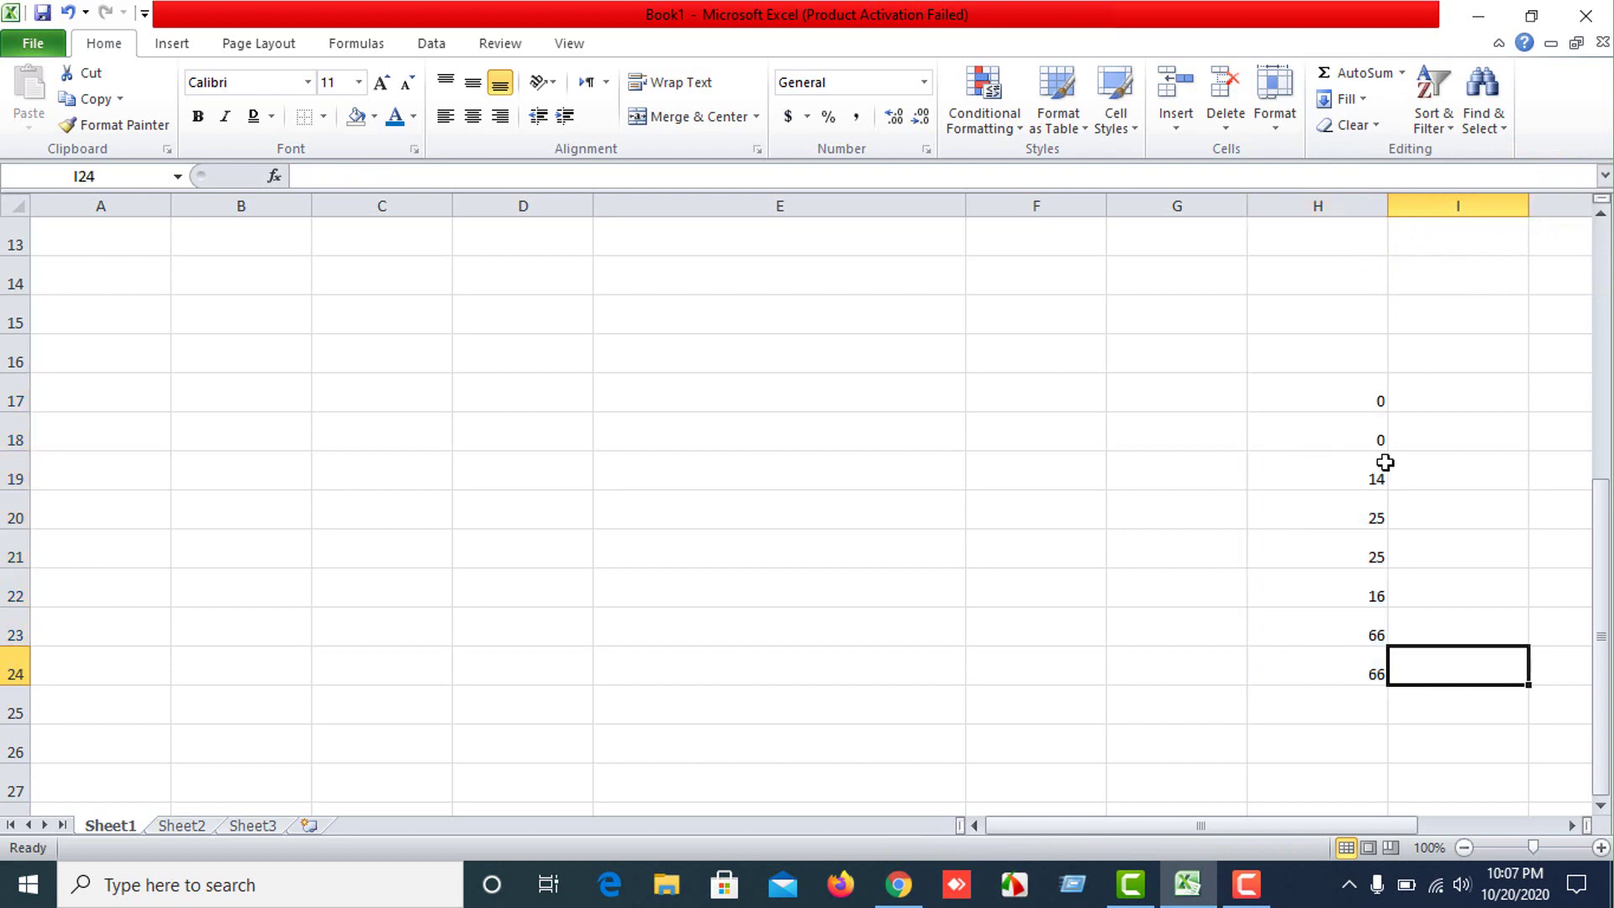
Sort H17:H24 from largest to smallest, applying the descending sort twice.
{"action": "left_click_drag", "start_coordinate": [1344, 397], "coordinate": [1346, 672]}
{"action": "left_click", "coordinate": [1434, 101]}
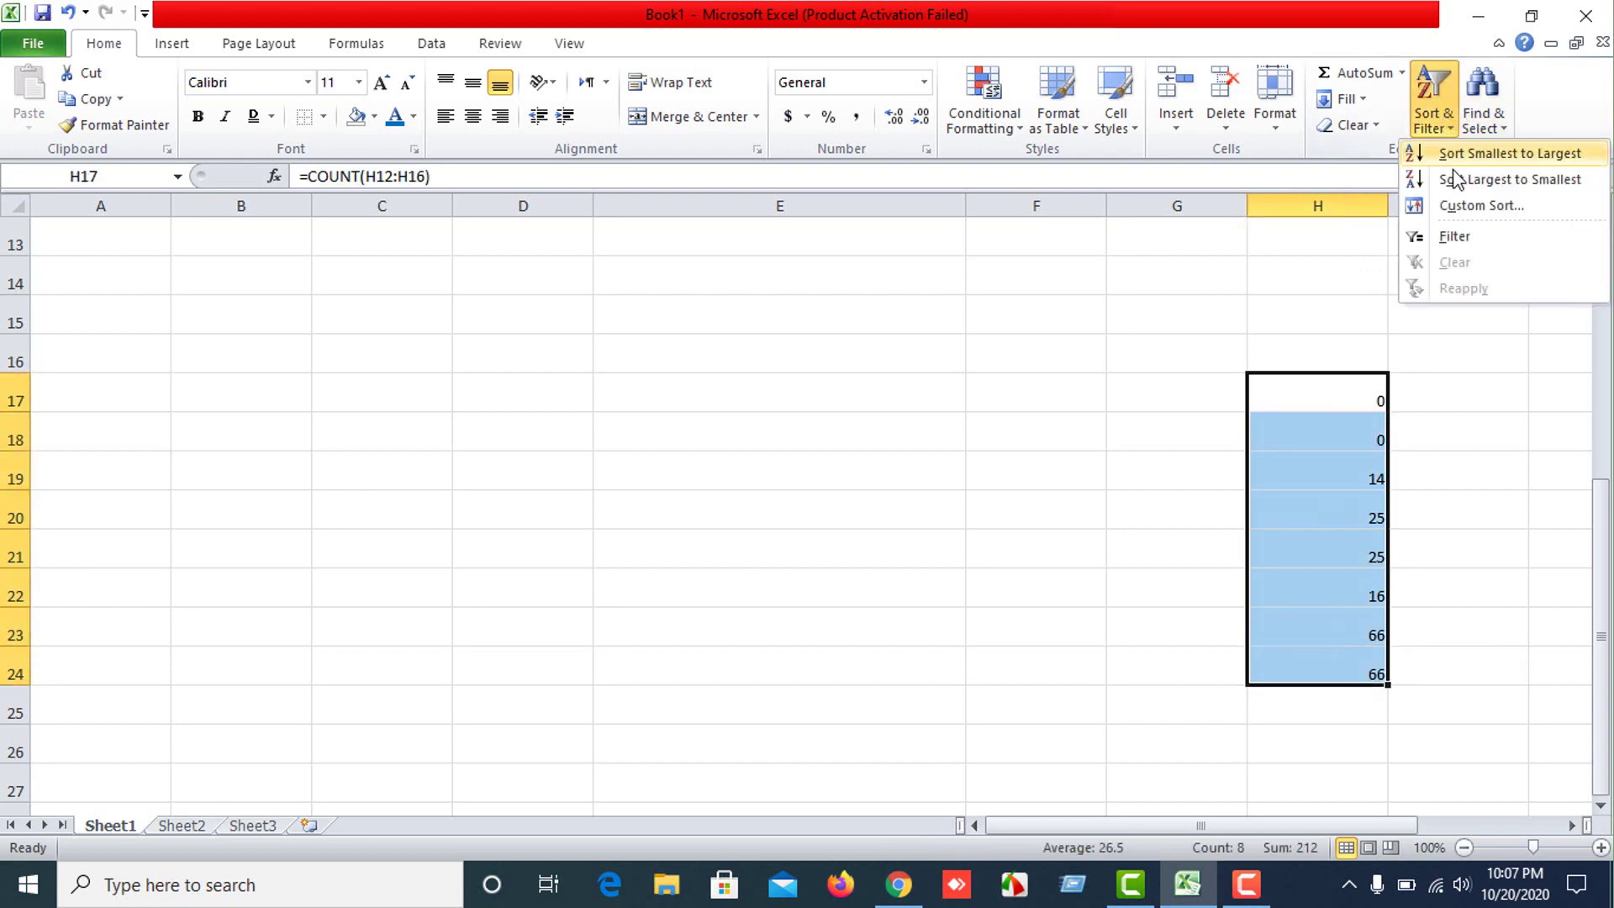
{"action": "left_click", "coordinate": [1454, 185]}
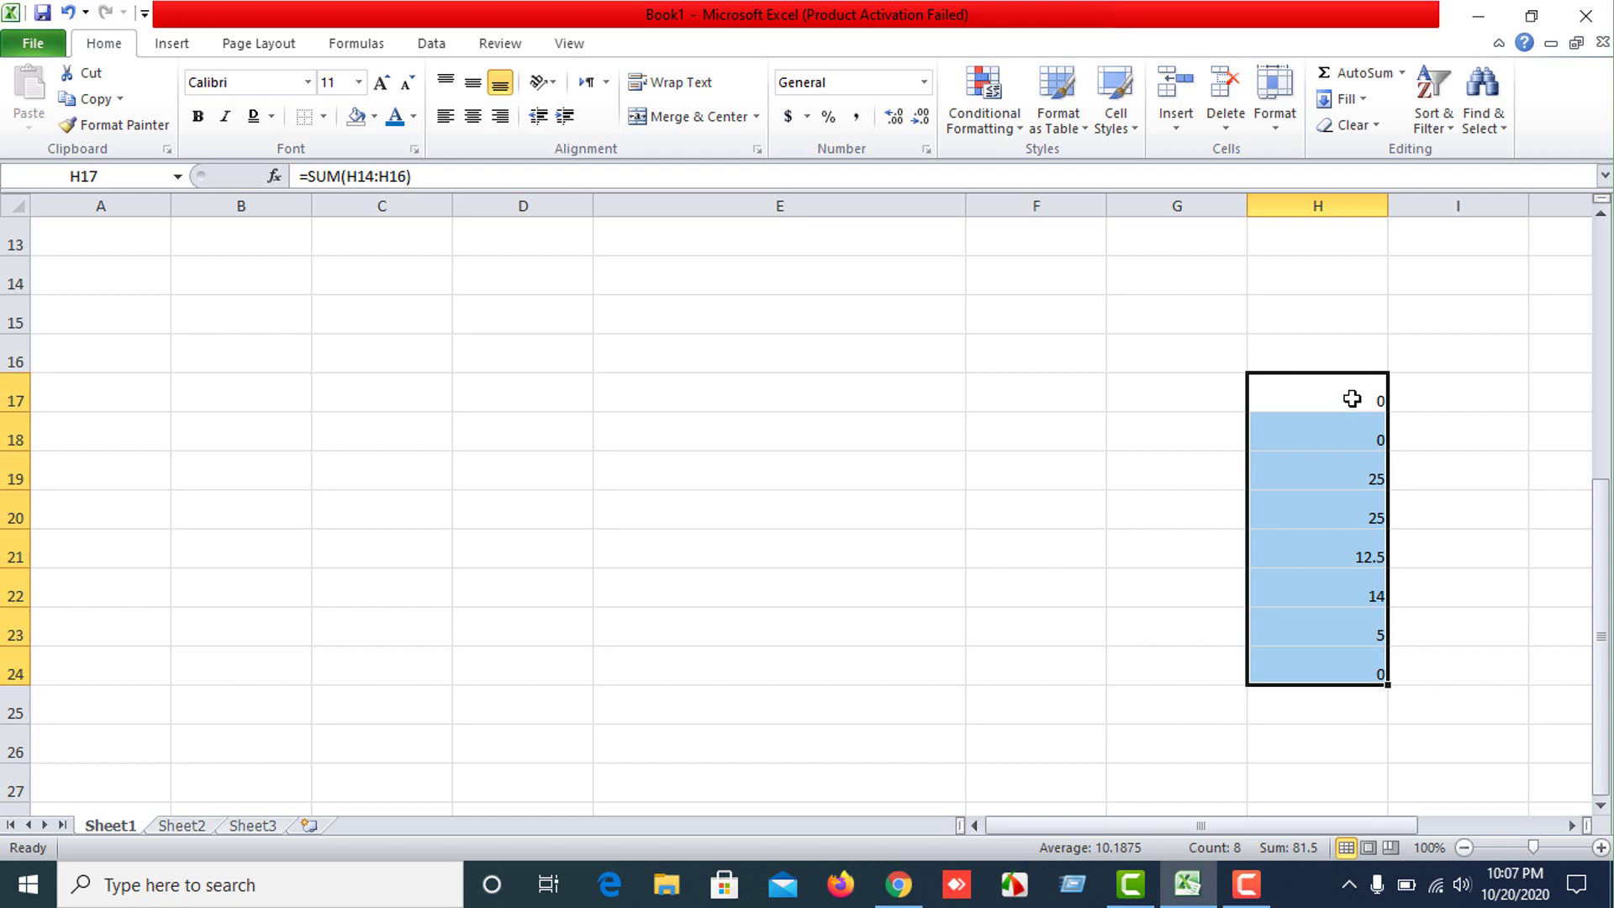
{"action": "left_click", "coordinate": [1416, 545]}
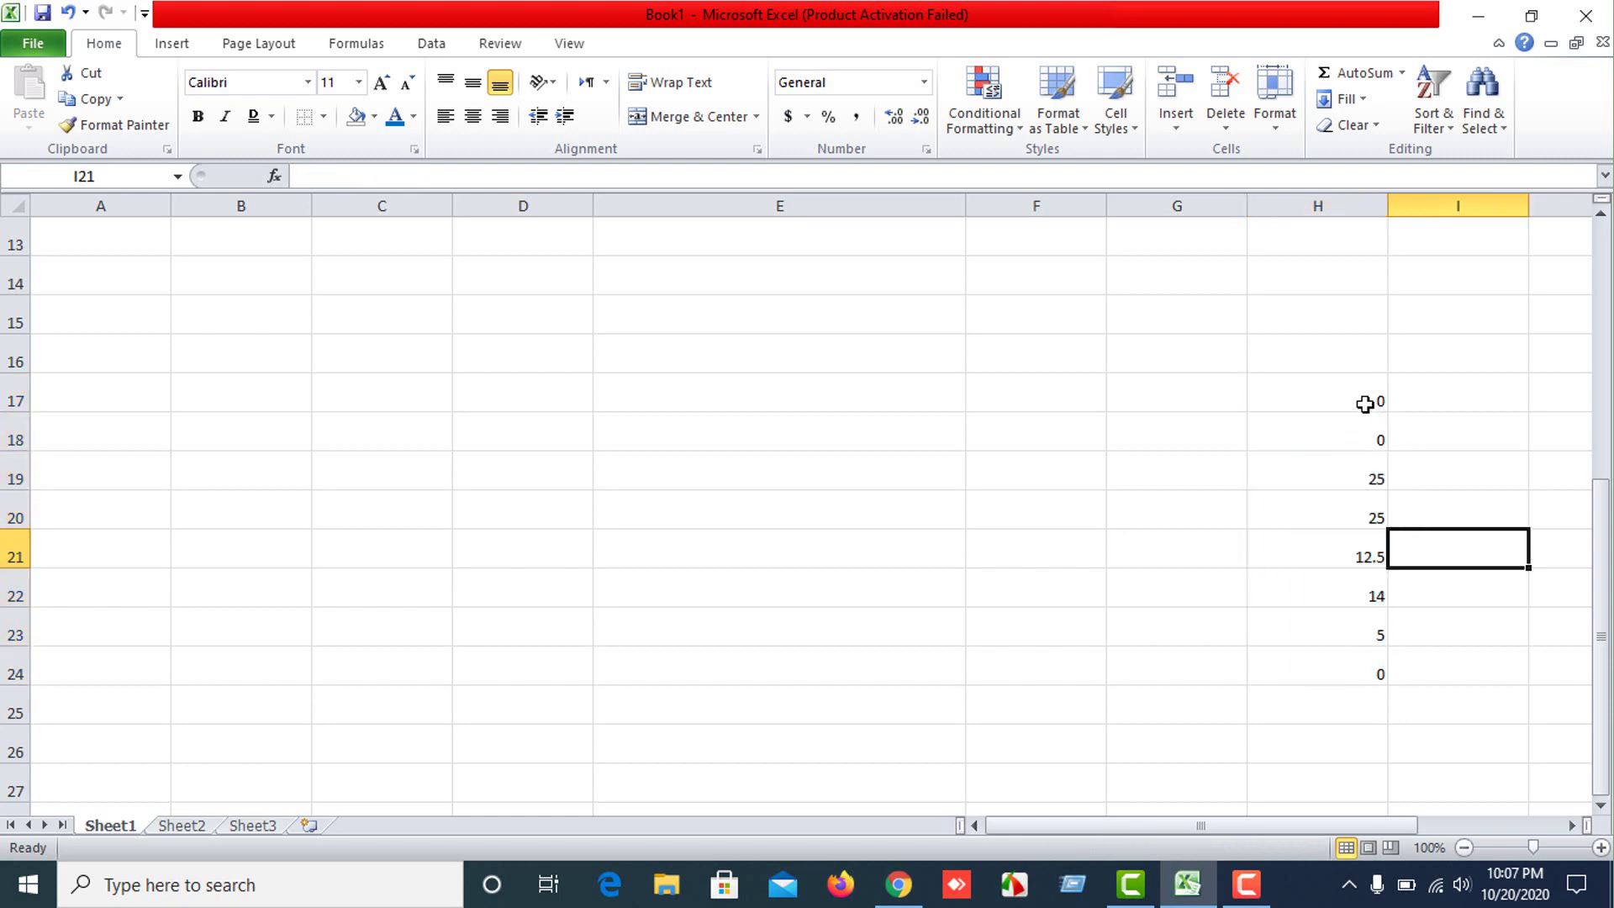
{"action": "left_click_drag", "start_coordinate": [1364, 404], "coordinate": [1375, 673]}
{"action": "left_click", "coordinate": [1443, 124]}
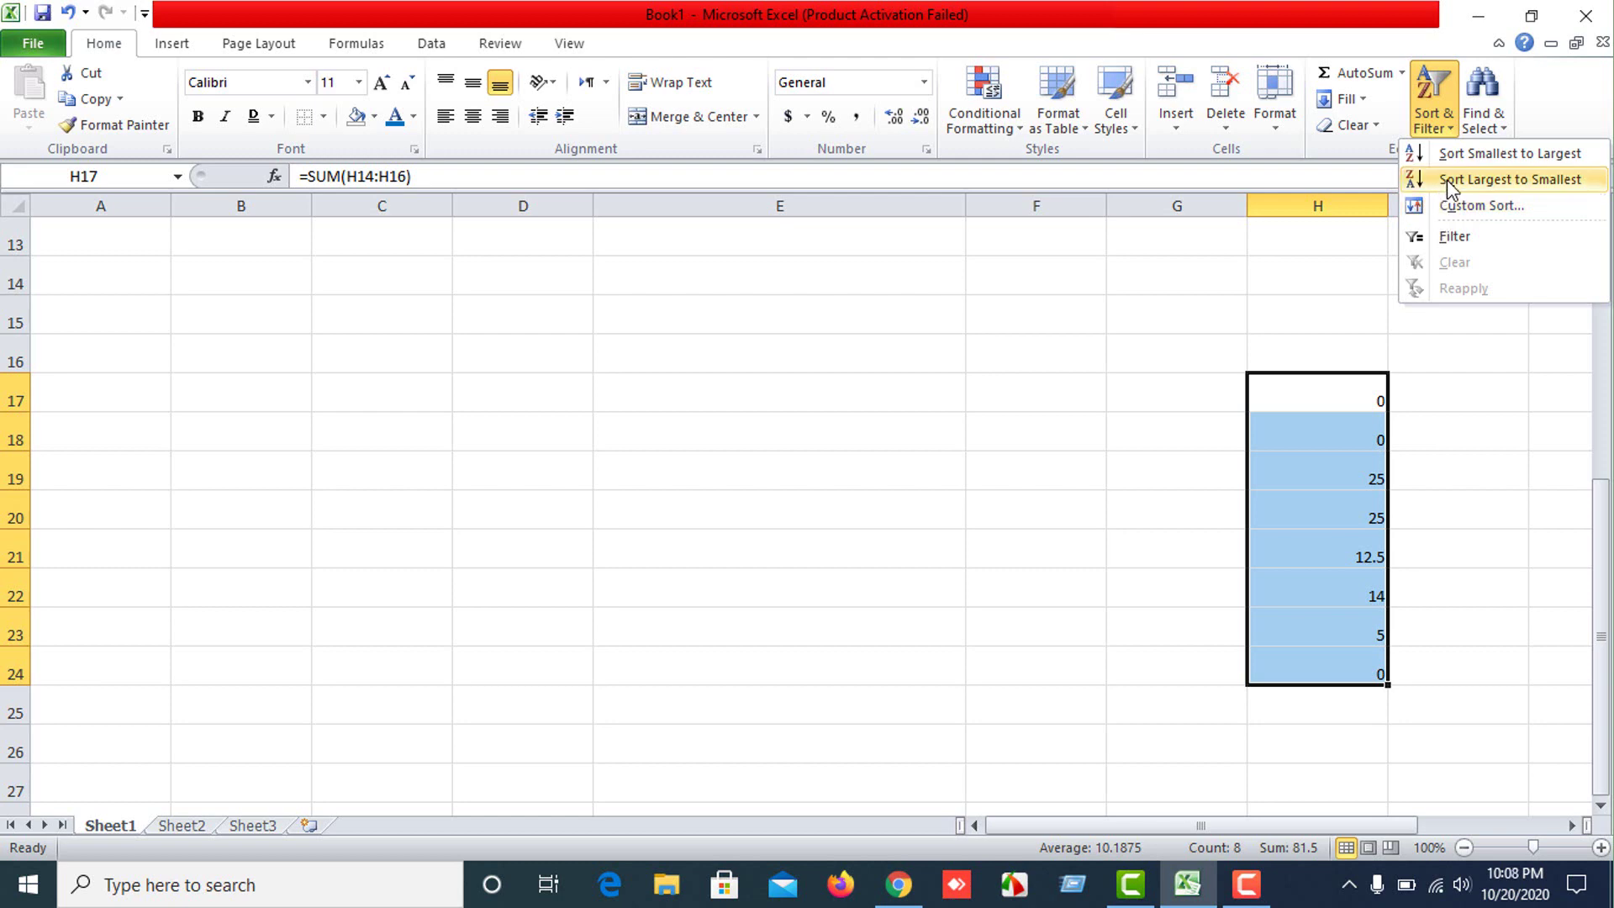
{"action": "left_click", "coordinate": [1447, 179]}
{"action": "left_click", "coordinate": [1407, 486]}
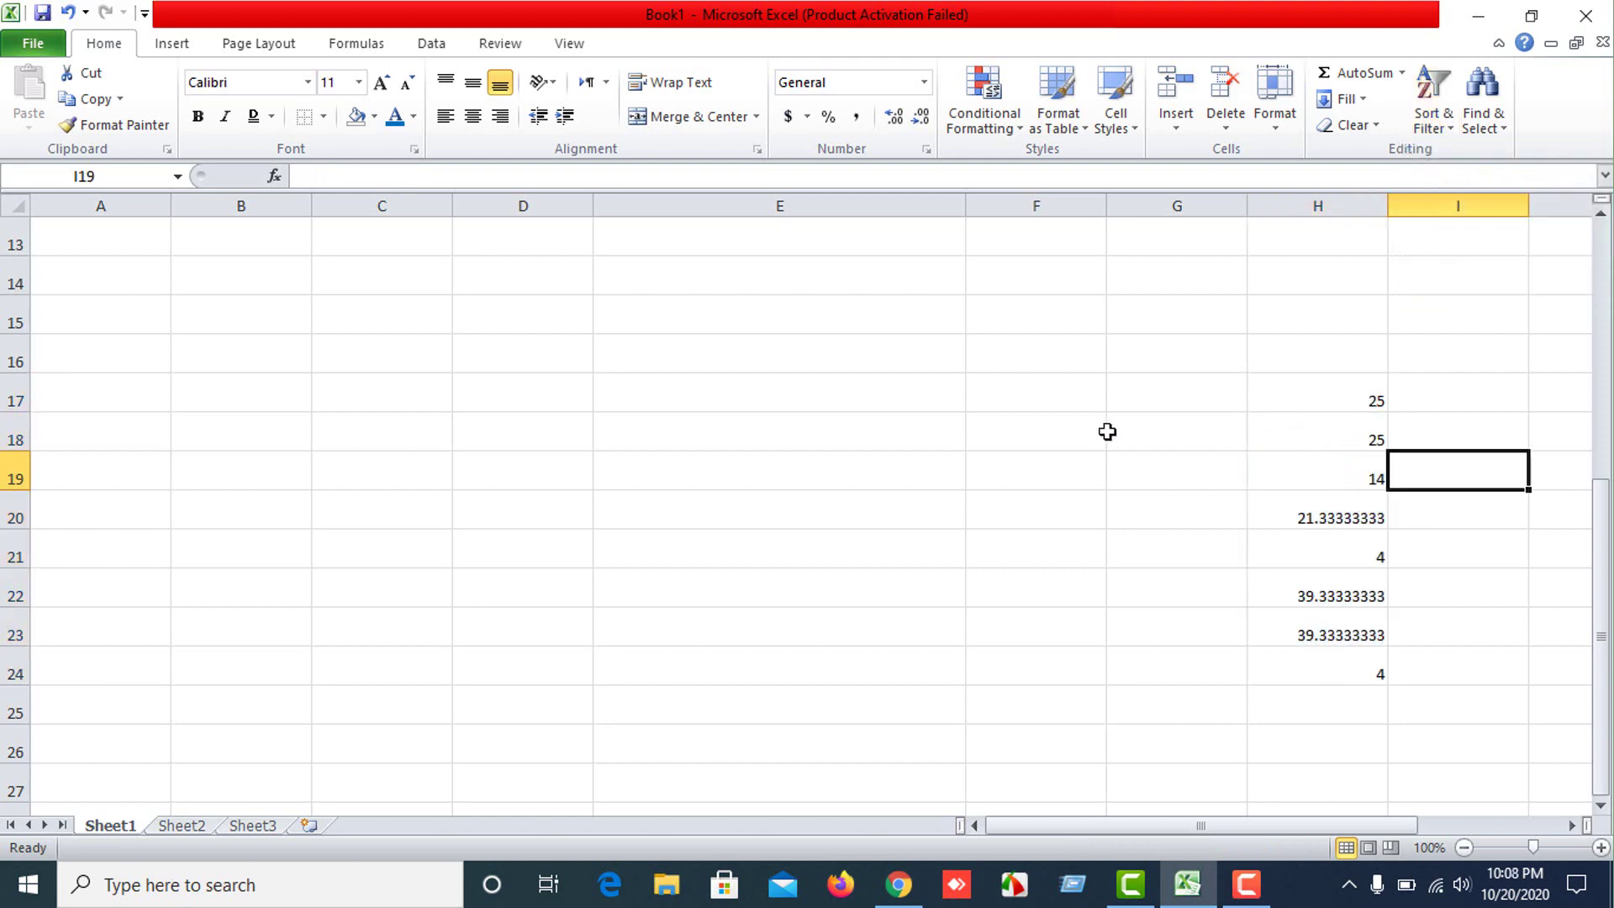
{"action": "left_click", "coordinate": [1013, 439]}
Enter 25 in cell D18.
{"action": "left_click", "coordinate": [818, 439]}
{"action": "key", "text": "Left"}
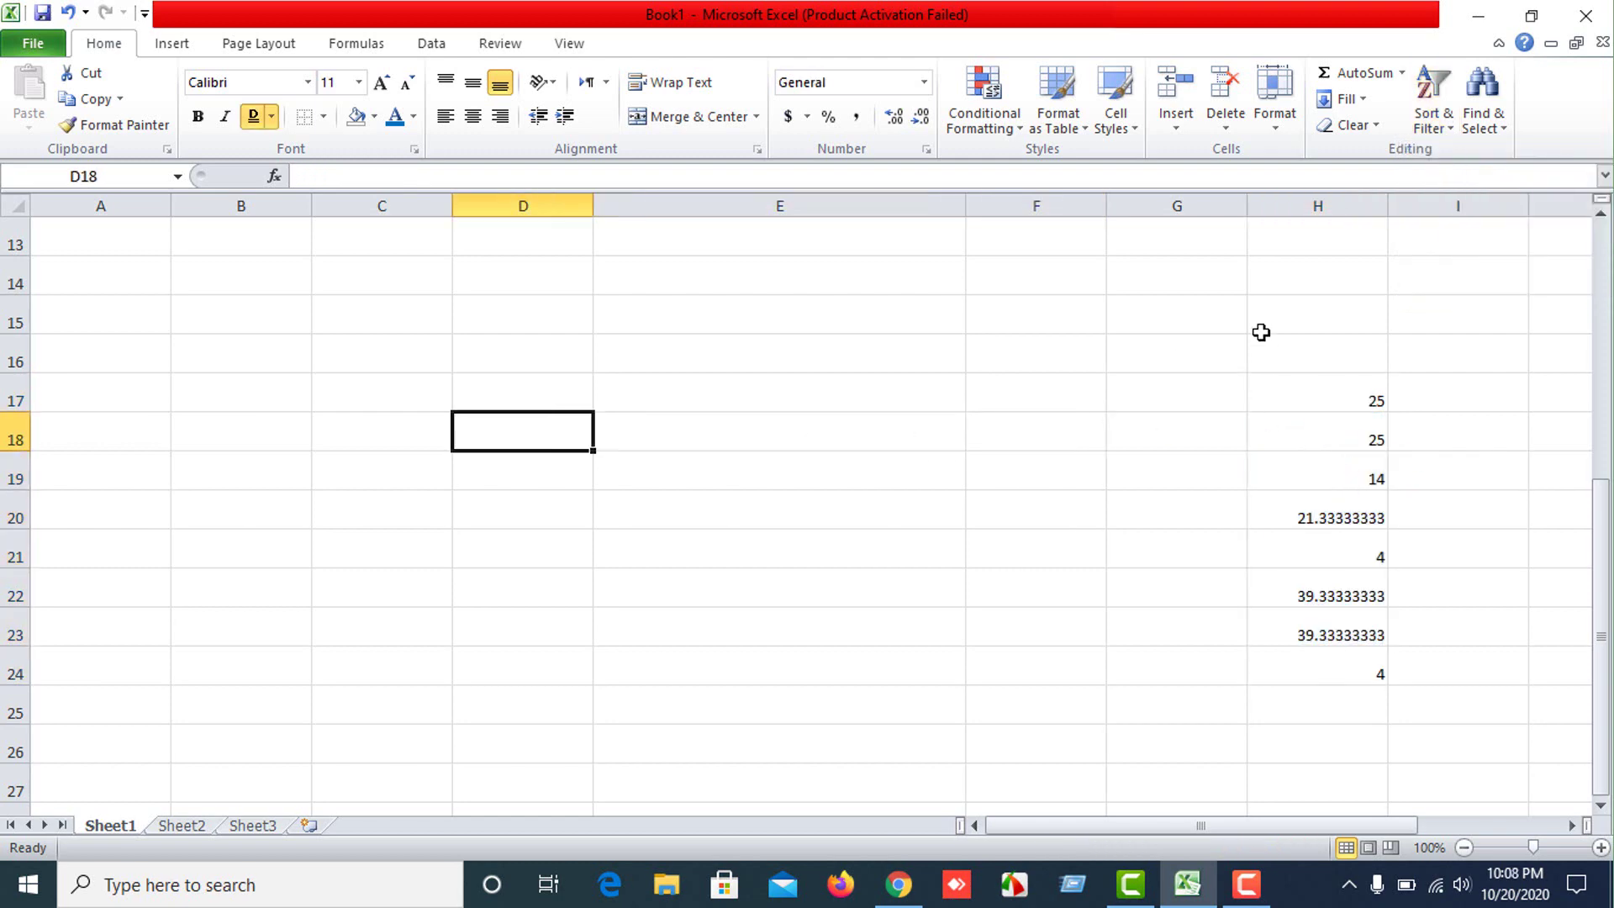
{"action": "type", "text": "25"}
{"action": "key", "text": "Left"}
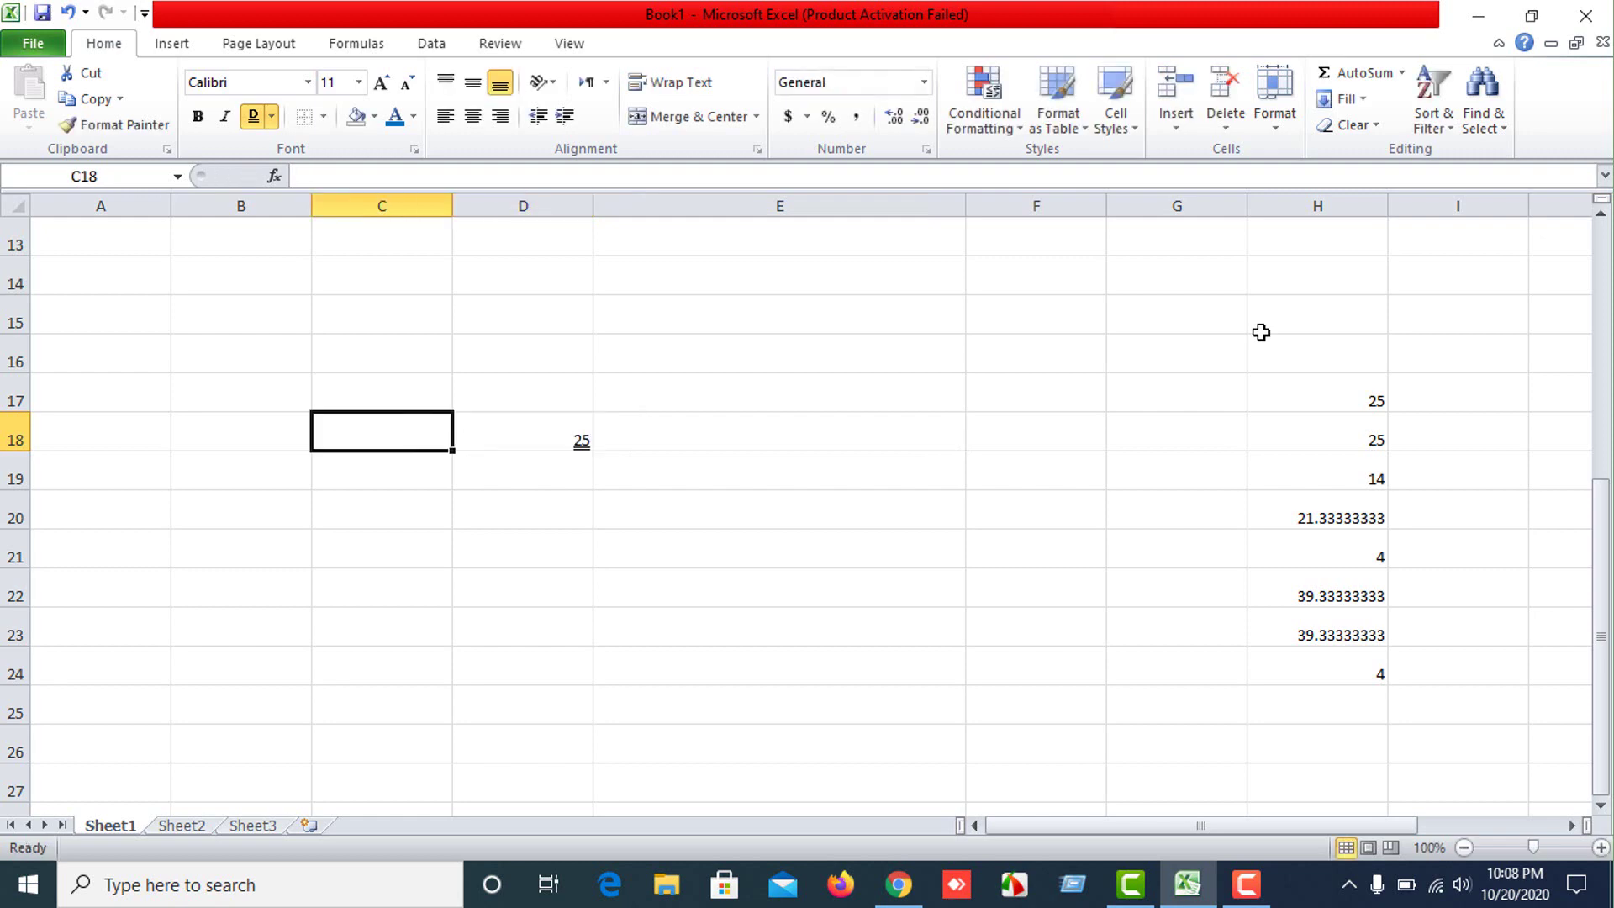
{"action": "key", "text": "Right"}
{"action": "scroll", "coordinate": [1224, 118], "scroll_direction": "down", "scroll_amount": 2}
{"action": "left_click", "coordinate": [799, 673]}
Enter 25, 34 and 25 in G23:G25 and select them.
{"action": "left_click", "coordinate": [1126, 613]}
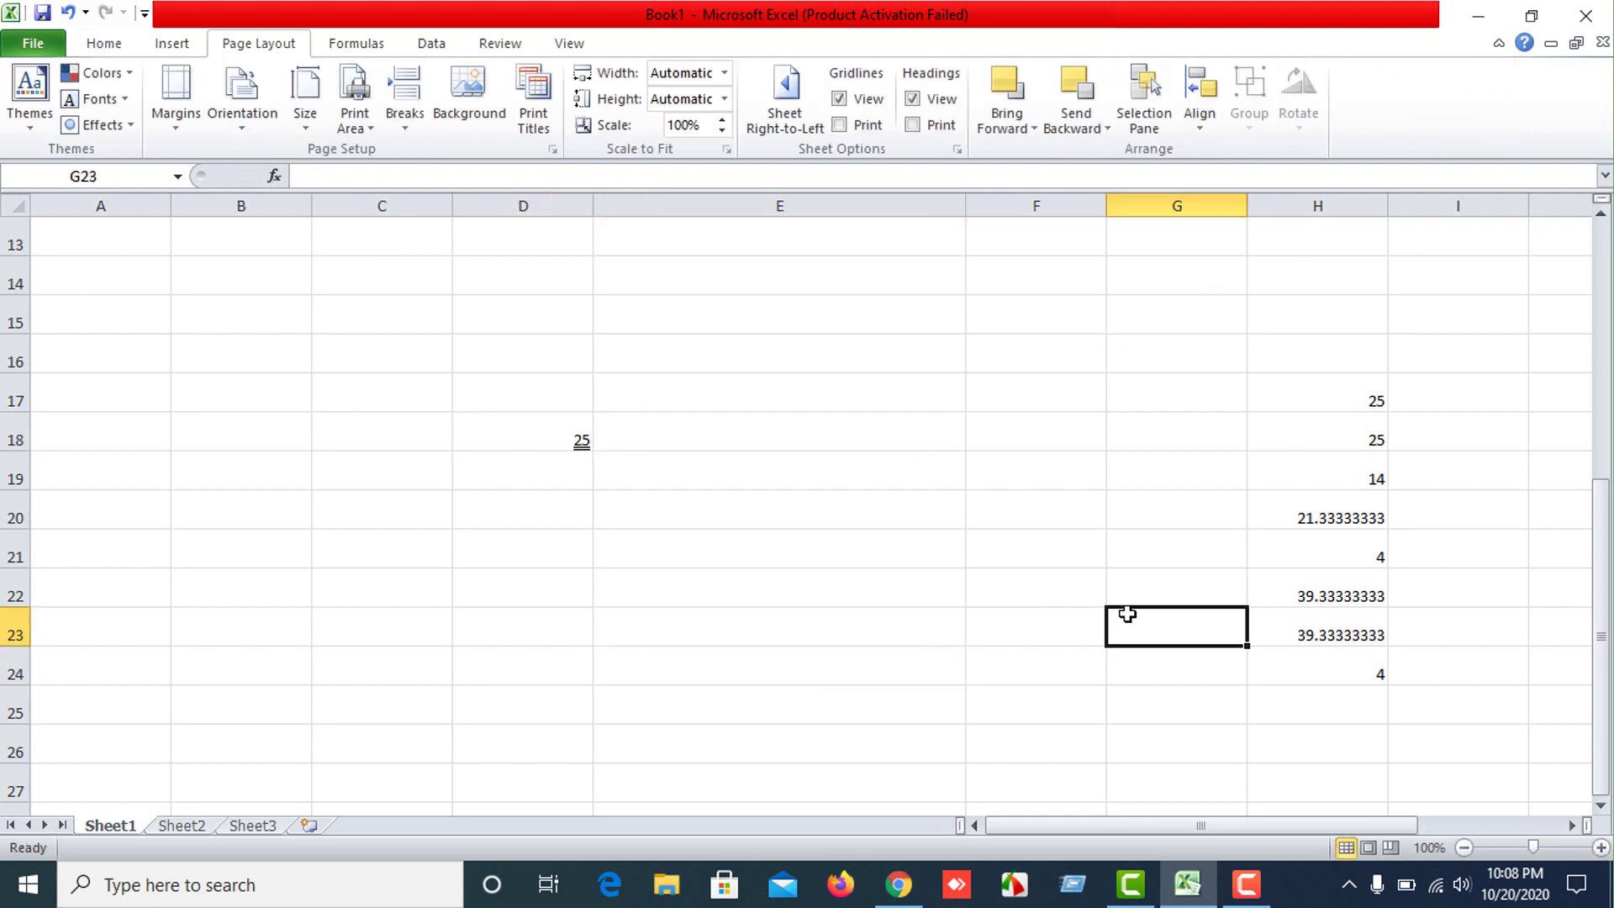
{"action": "type", "text": "25"}
{"action": "key", "text": "Return"}
{"action": "type", "text": "3"}
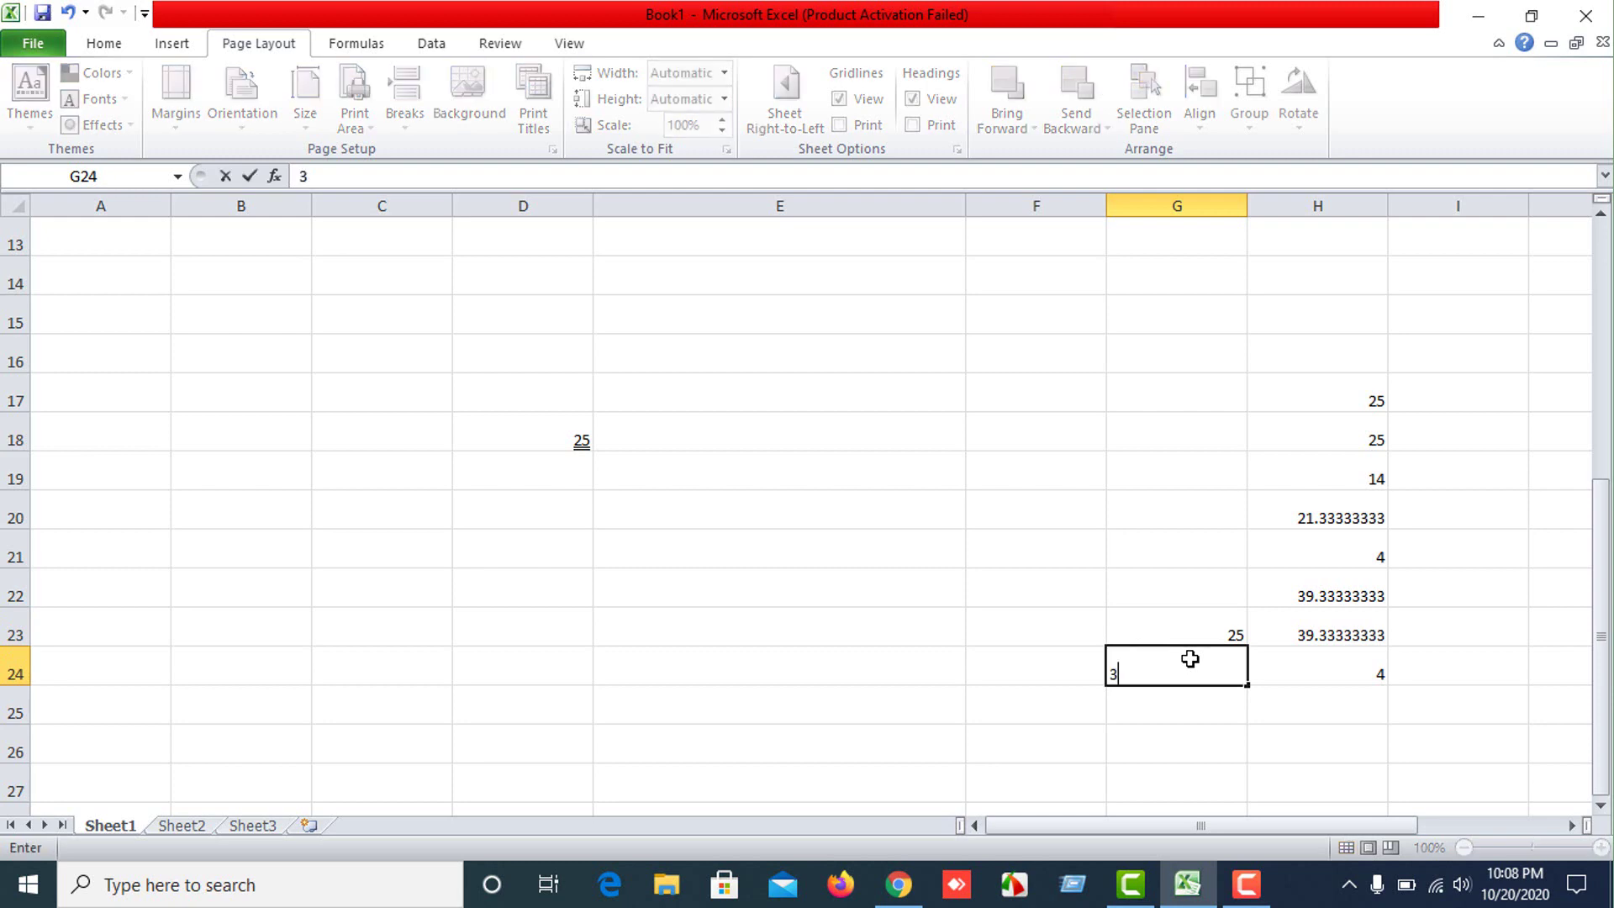
{"action": "type", "text": "4"}
{"action": "key", "text": "Return"}
{"action": "type", "text": "25"}
{"action": "key", "text": "Return"}
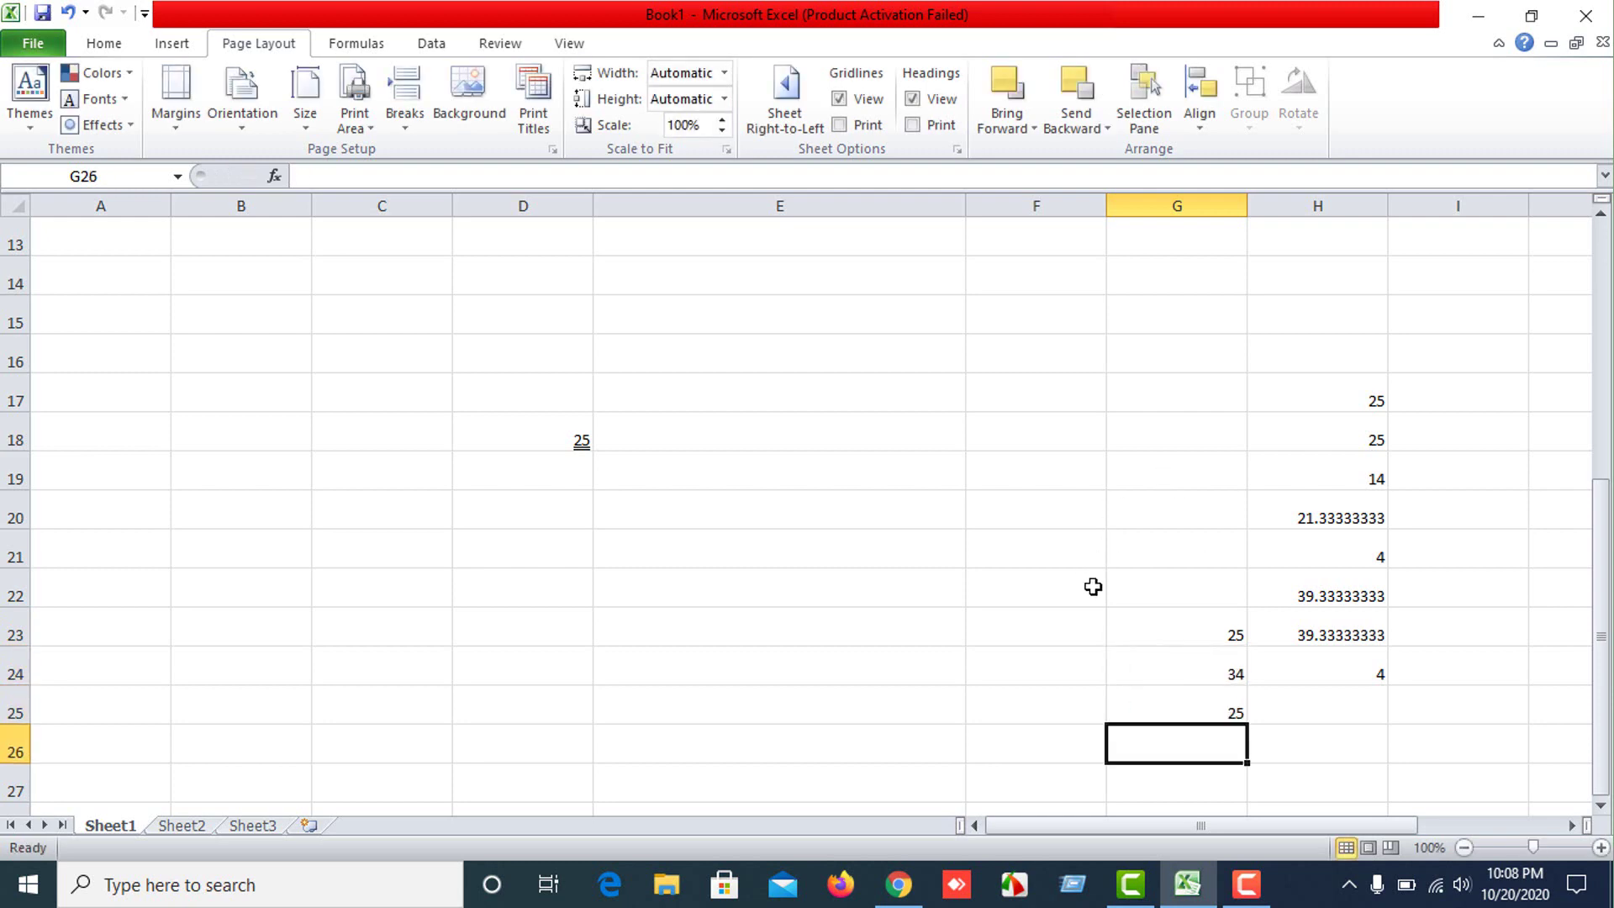
{"action": "left_click_drag", "start_coordinate": [1147, 638], "coordinate": [1170, 729]}
{"action": "left_click", "coordinate": [1216, 653]}
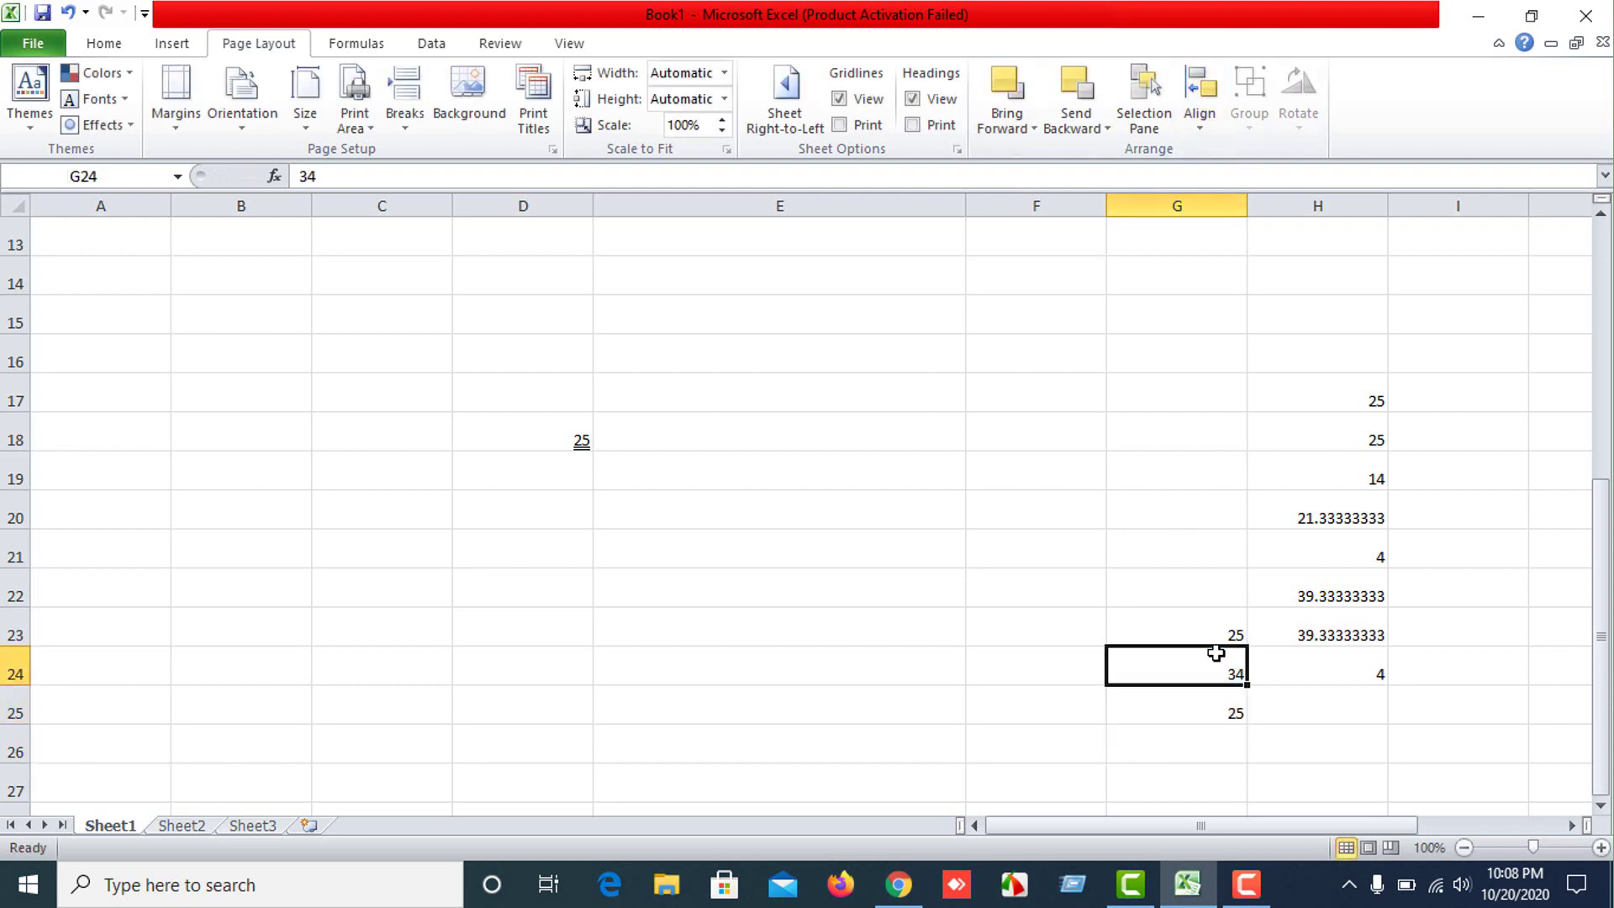
{"action": "left_click_drag", "start_coordinate": [1210, 635], "coordinate": [1207, 694]}
Sort G23:G25 smallest to largest, expanding the sort to include column H.
{"action": "left_click", "coordinate": [105, 48]}
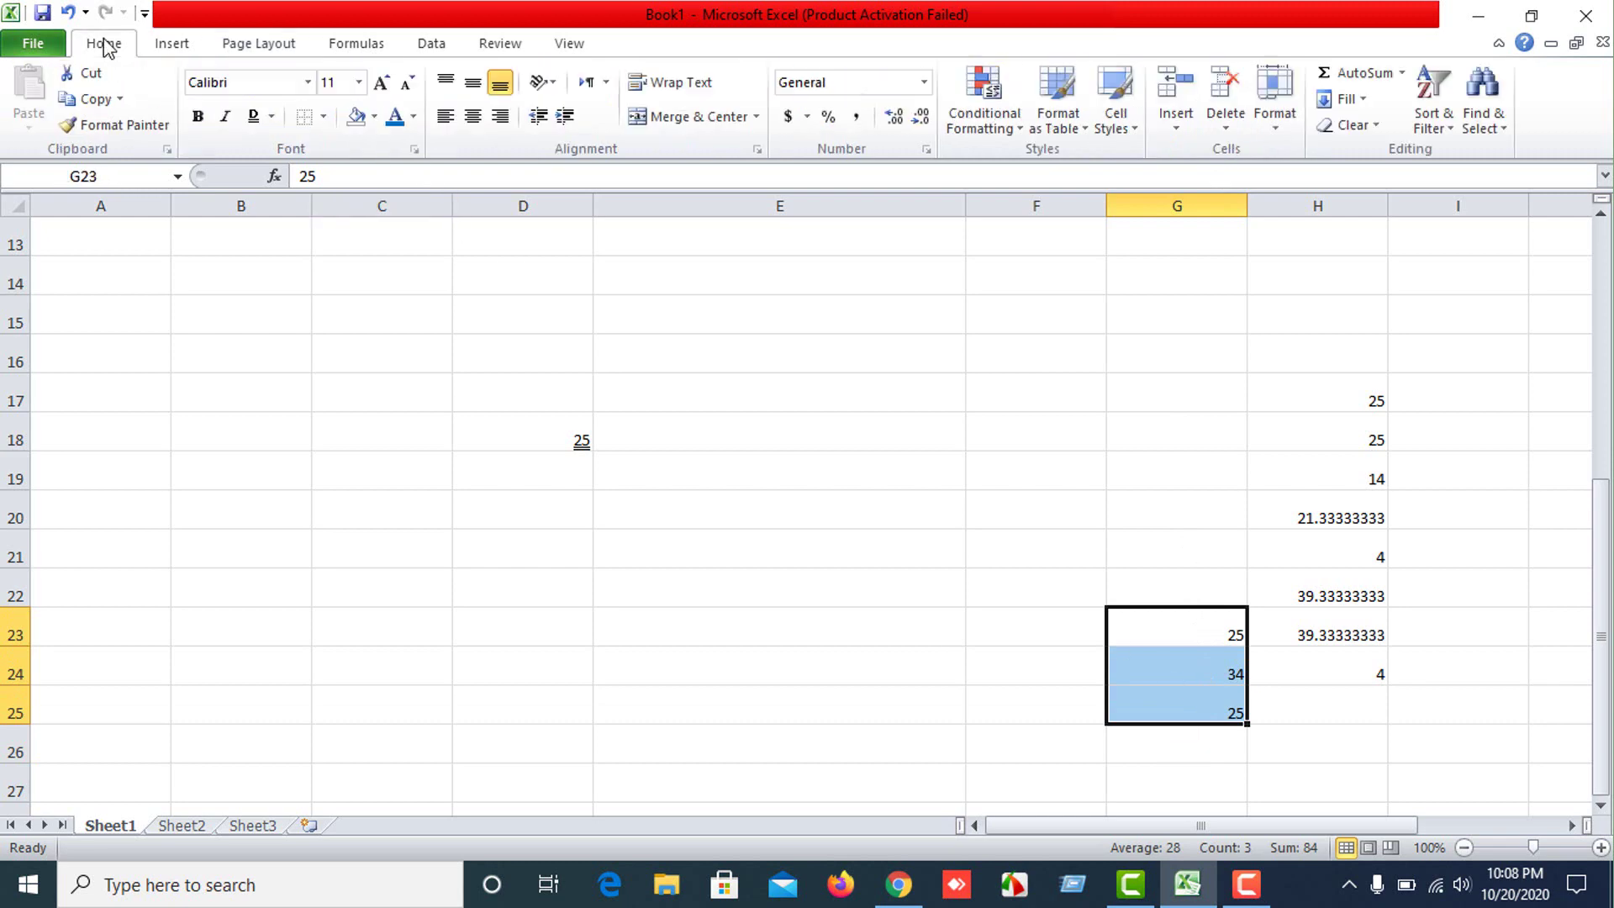
{"action": "left_click", "coordinate": [1434, 118]}
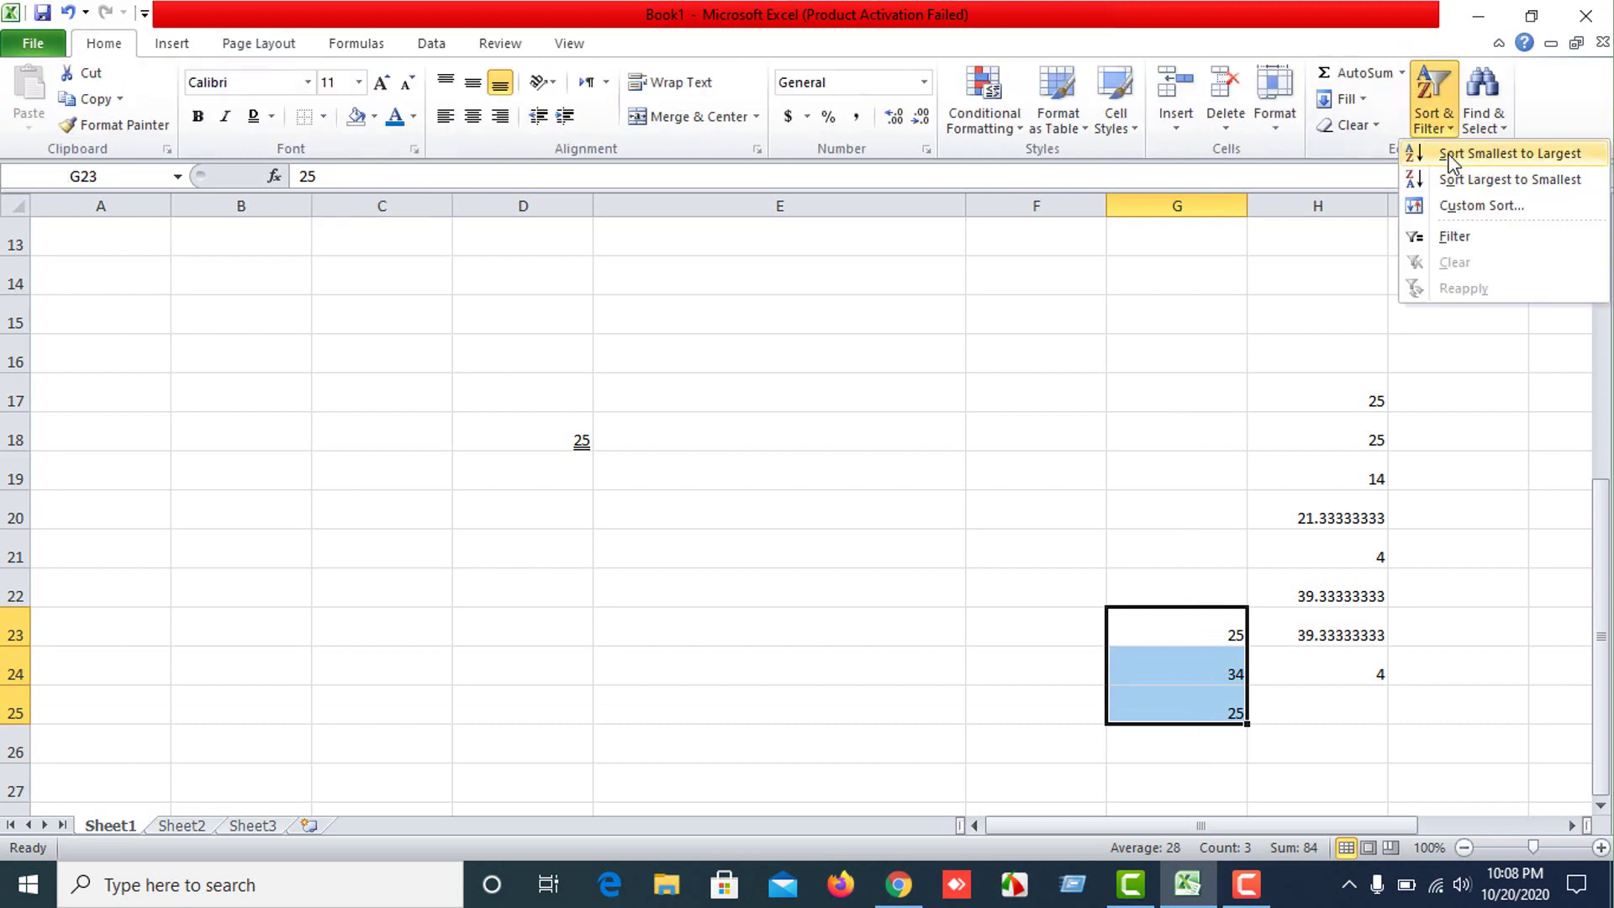
{"action": "left_click", "coordinate": [1449, 159]}
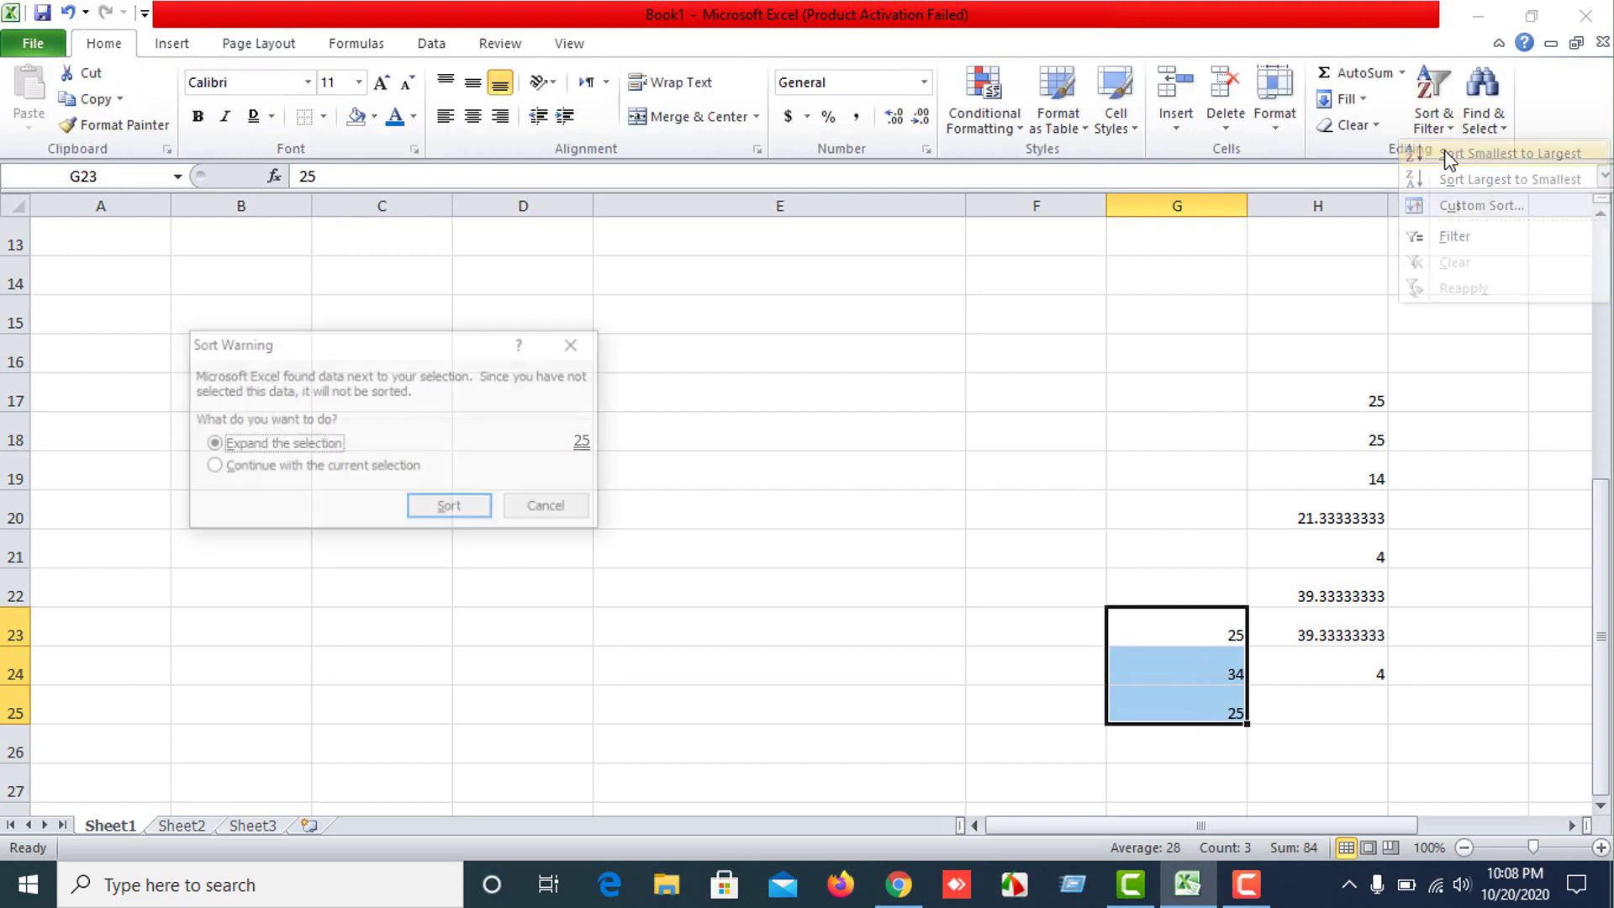
{"action": "left_click", "coordinate": [450, 511]}
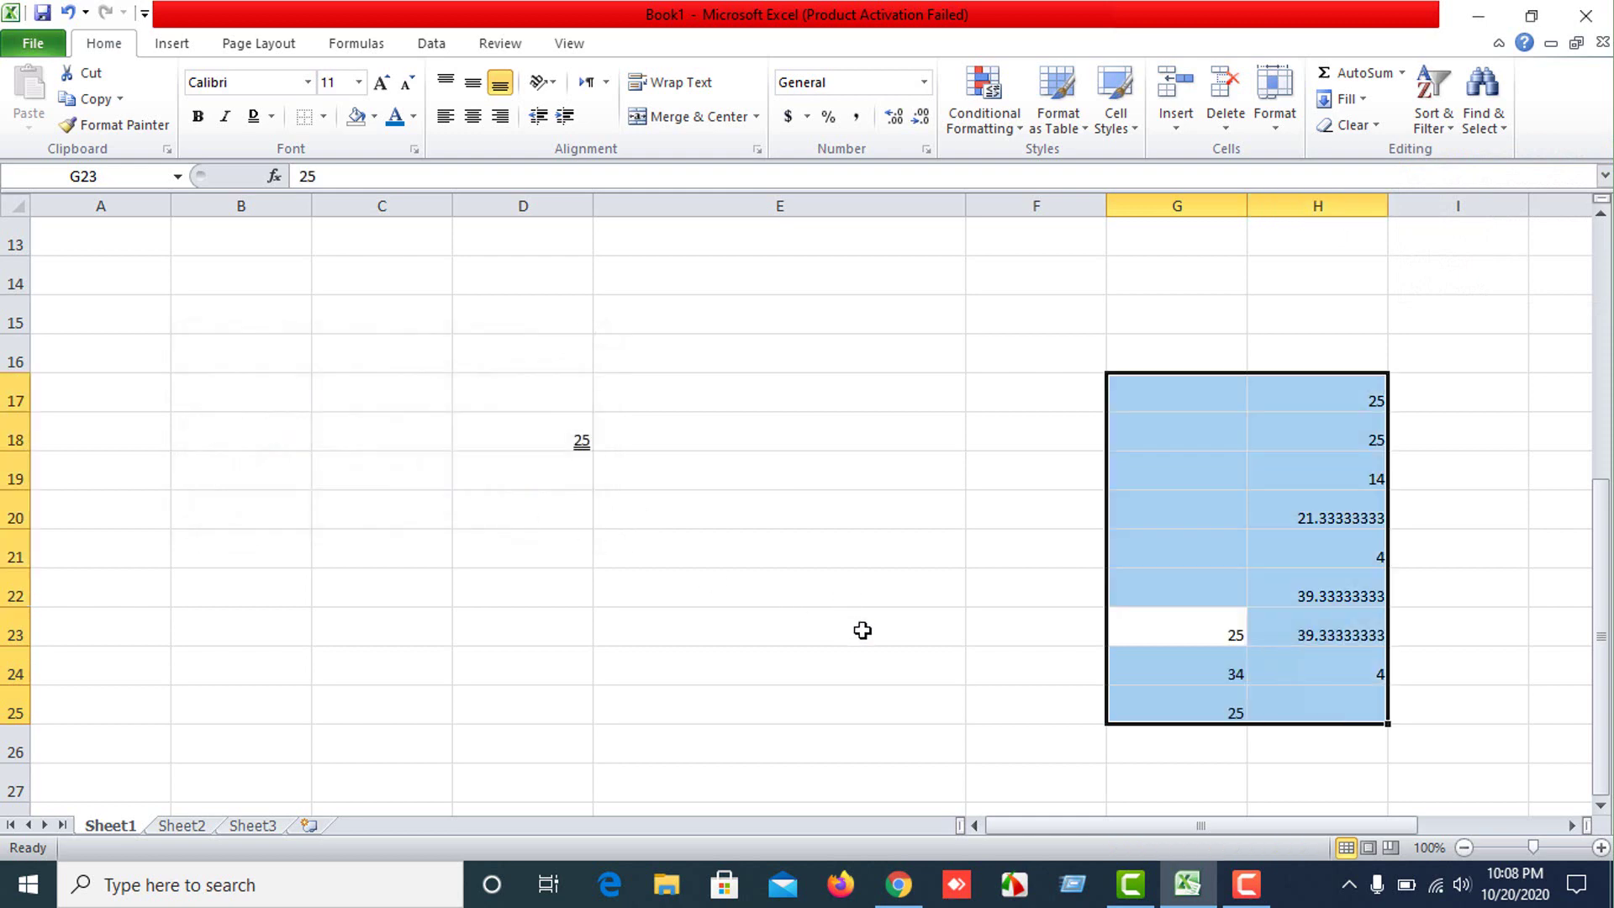
Sort the column G numbers smallest to largest, limited to the selected cells.
{"action": "left_click", "coordinate": [1333, 759]}
{"action": "left_click_drag", "start_coordinate": [1190, 628], "coordinate": [1187, 710]}
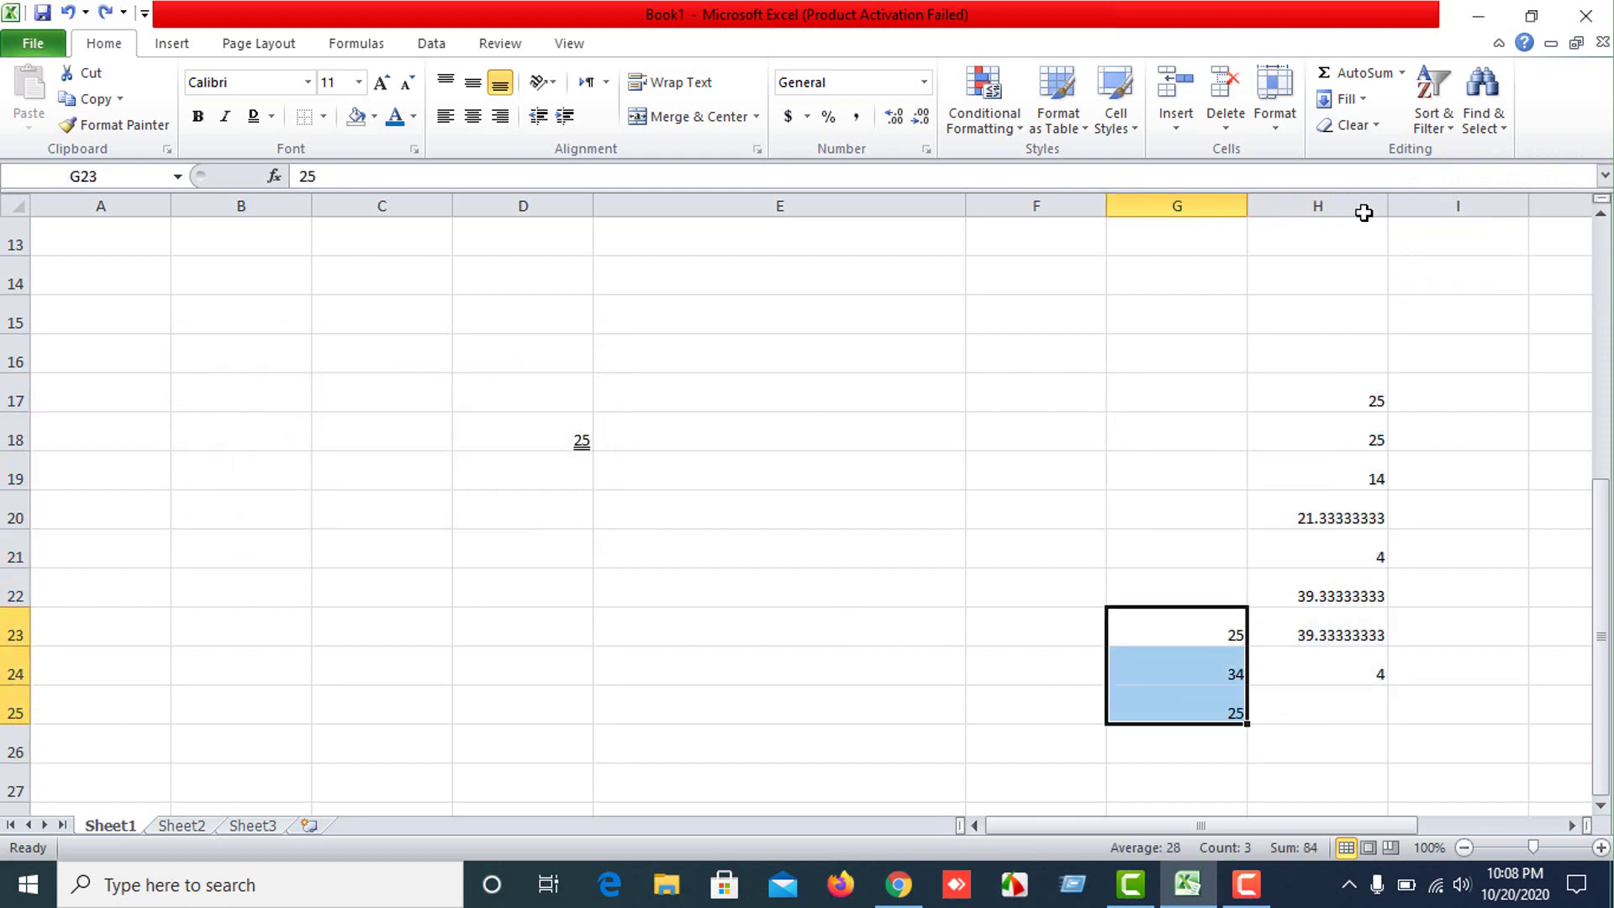
{"action": "left_click", "coordinate": [1449, 130]}
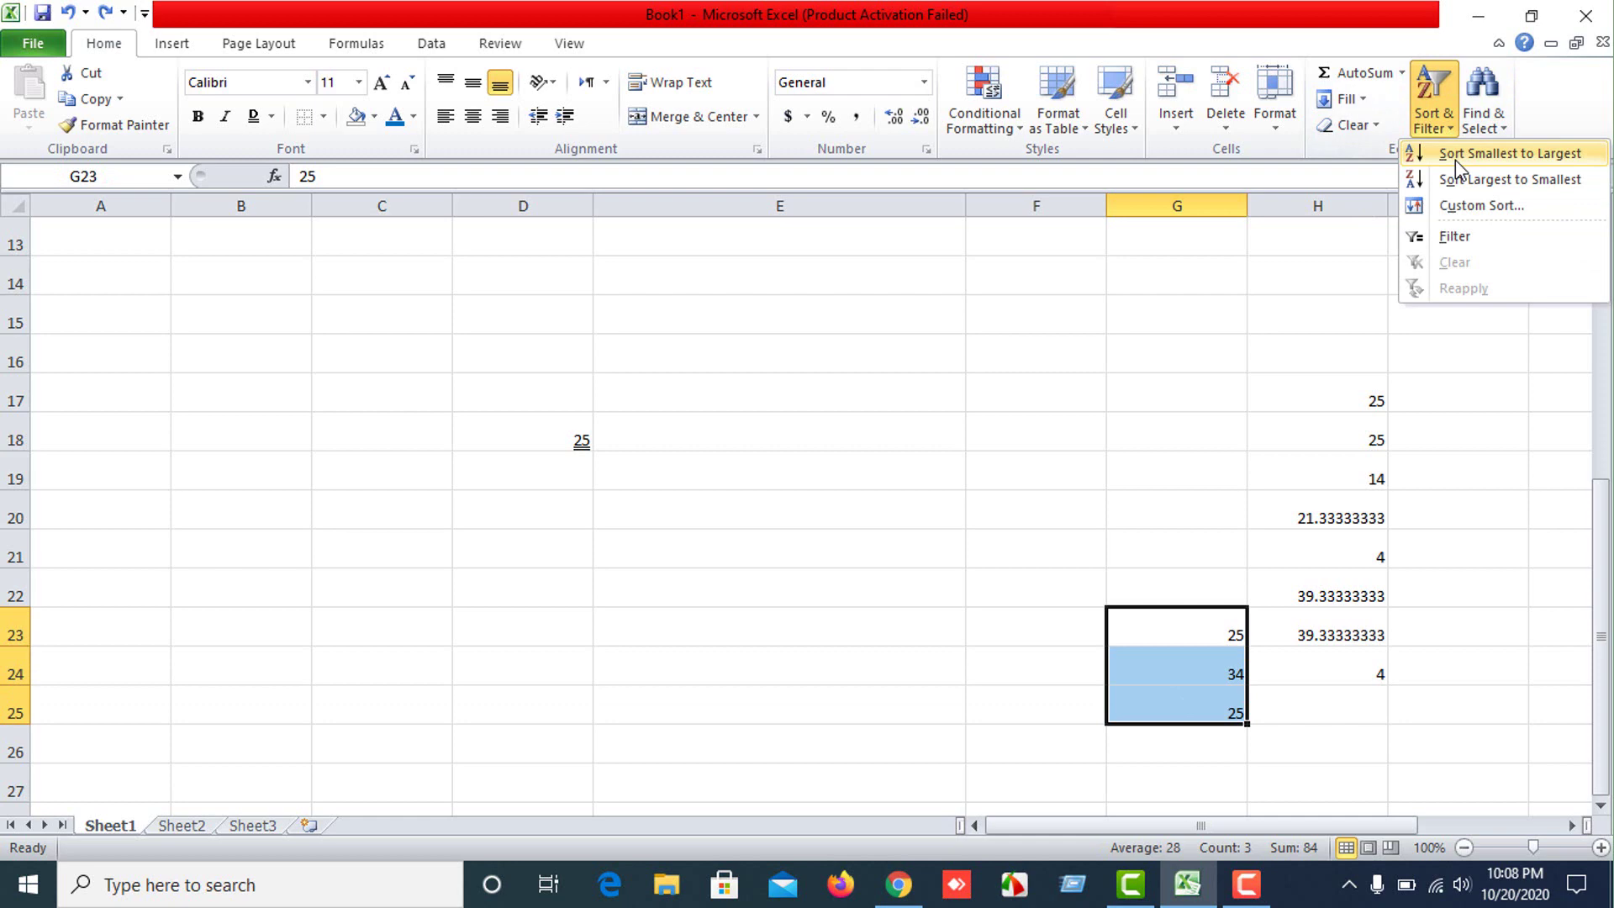
{"action": "left_click", "coordinate": [1455, 157]}
{"action": "left_click", "coordinate": [238, 468]}
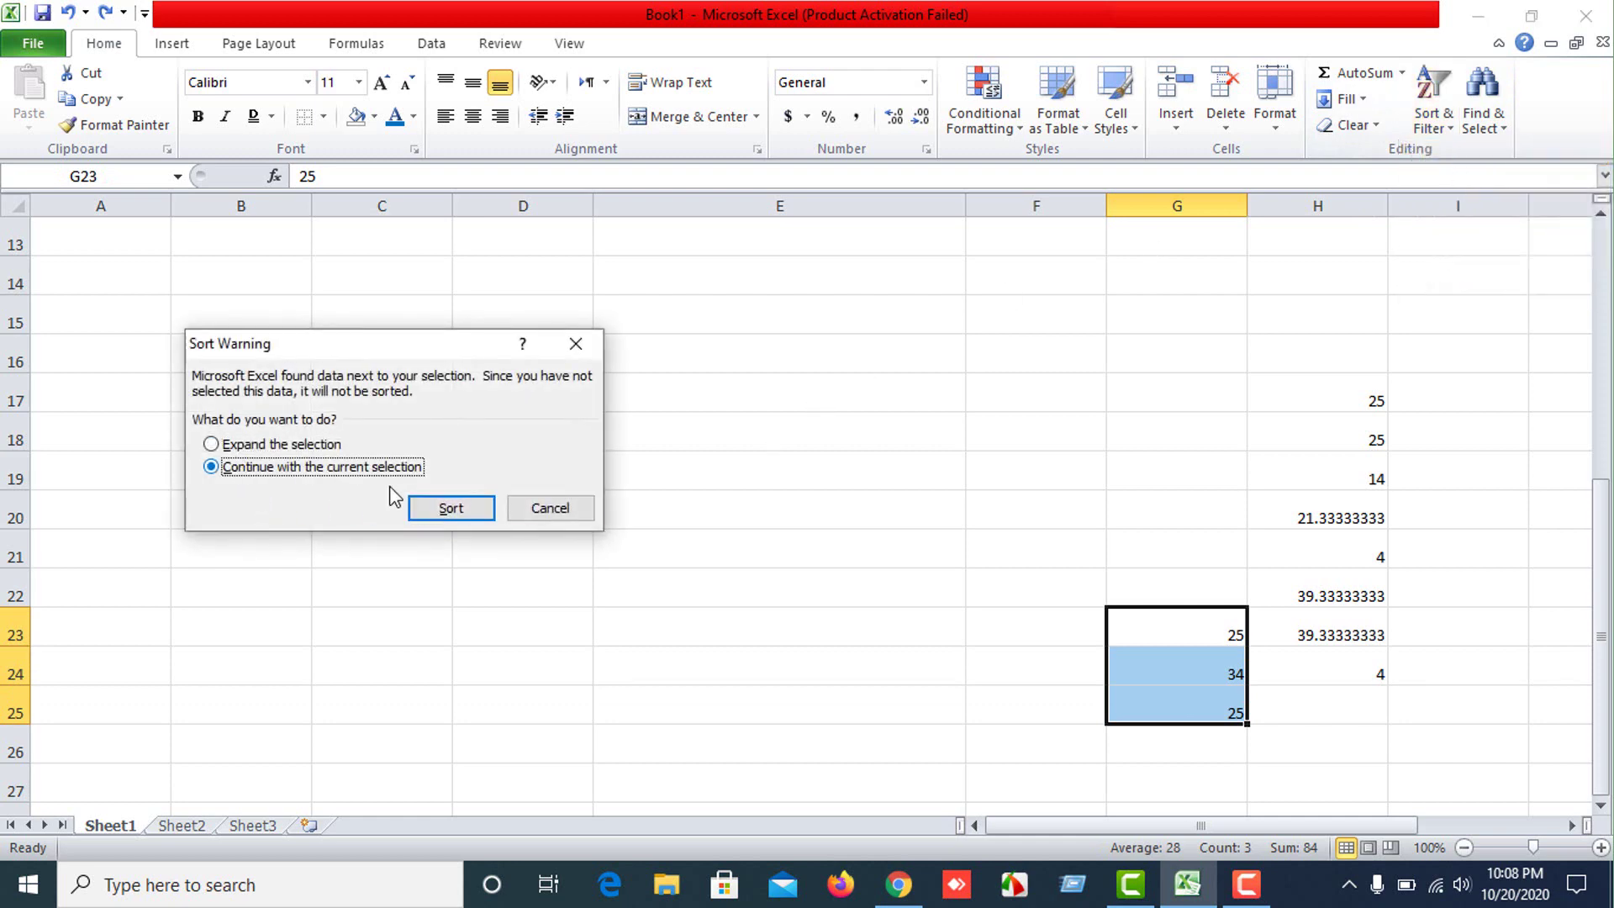
{"action": "left_click", "coordinate": [446, 508]}
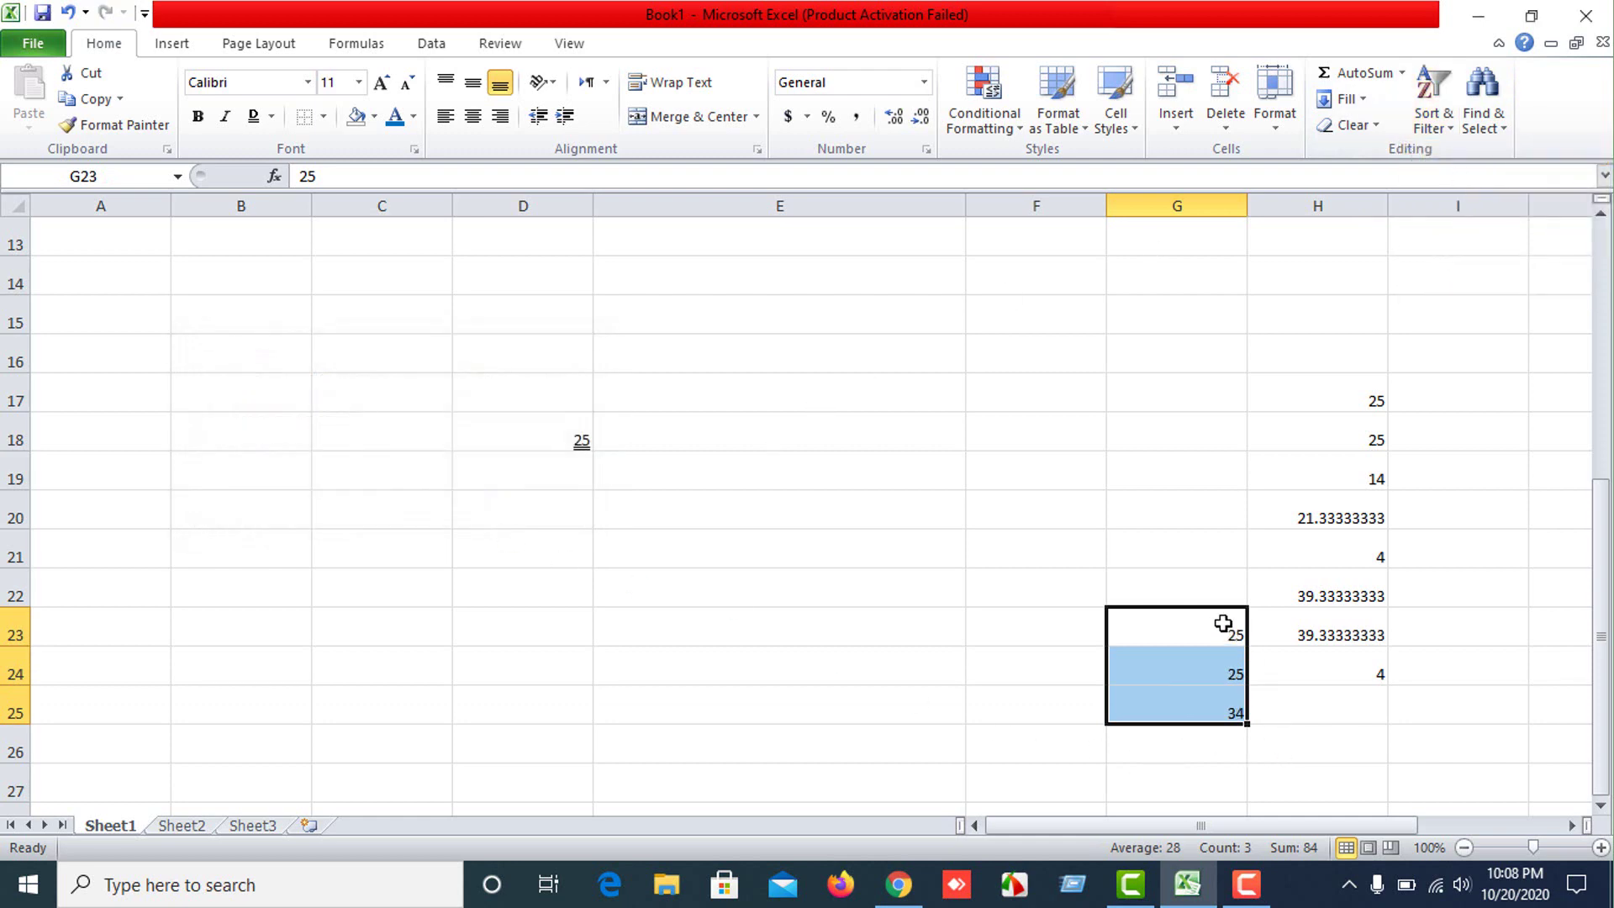
Sort the column G numbers largest to smallest, limited to the selected cells.
{"action": "left_click", "coordinate": [1480, 128]}
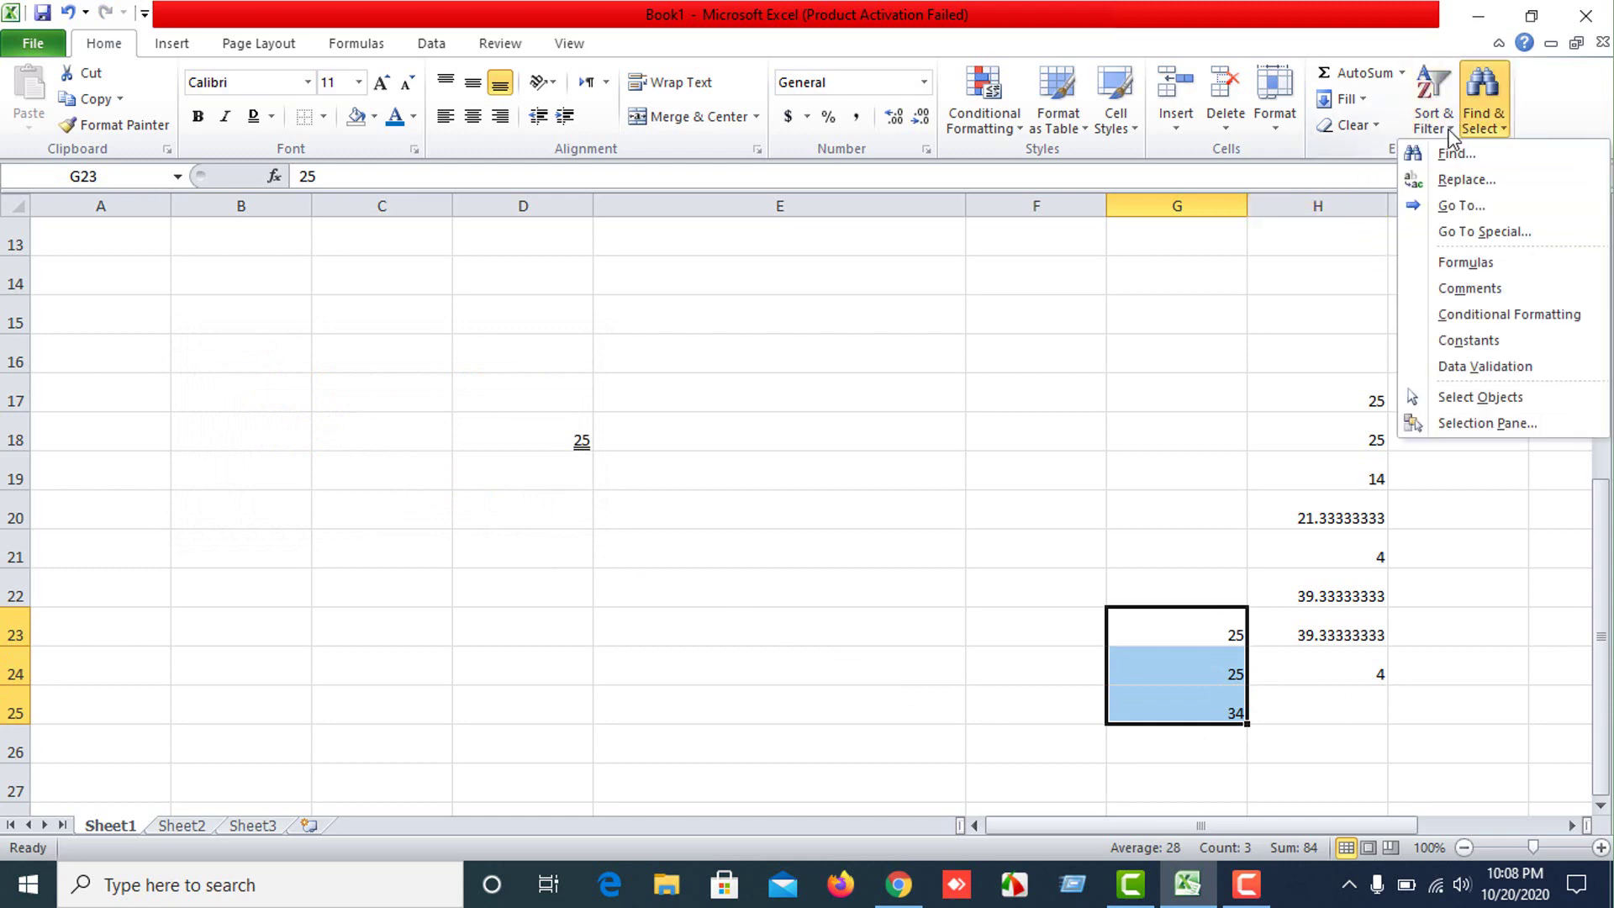
{"action": "left_click", "coordinate": [1449, 128]}
{"action": "left_click", "coordinate": [1447, 176]}
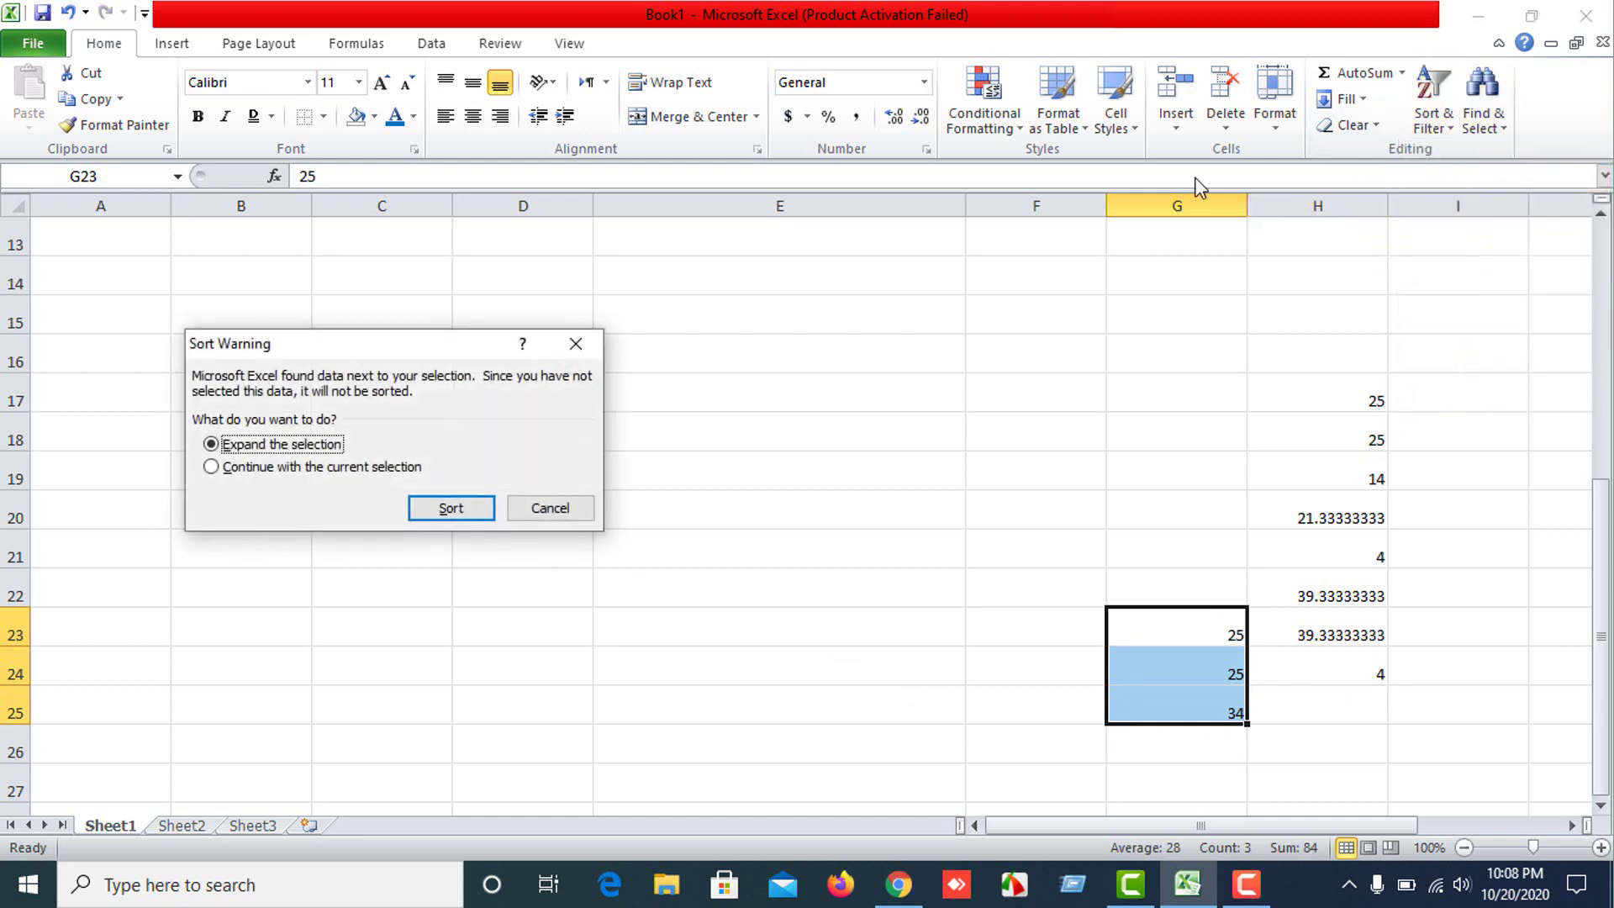
{"action": "left_click", "coordinate": [244, 468]}
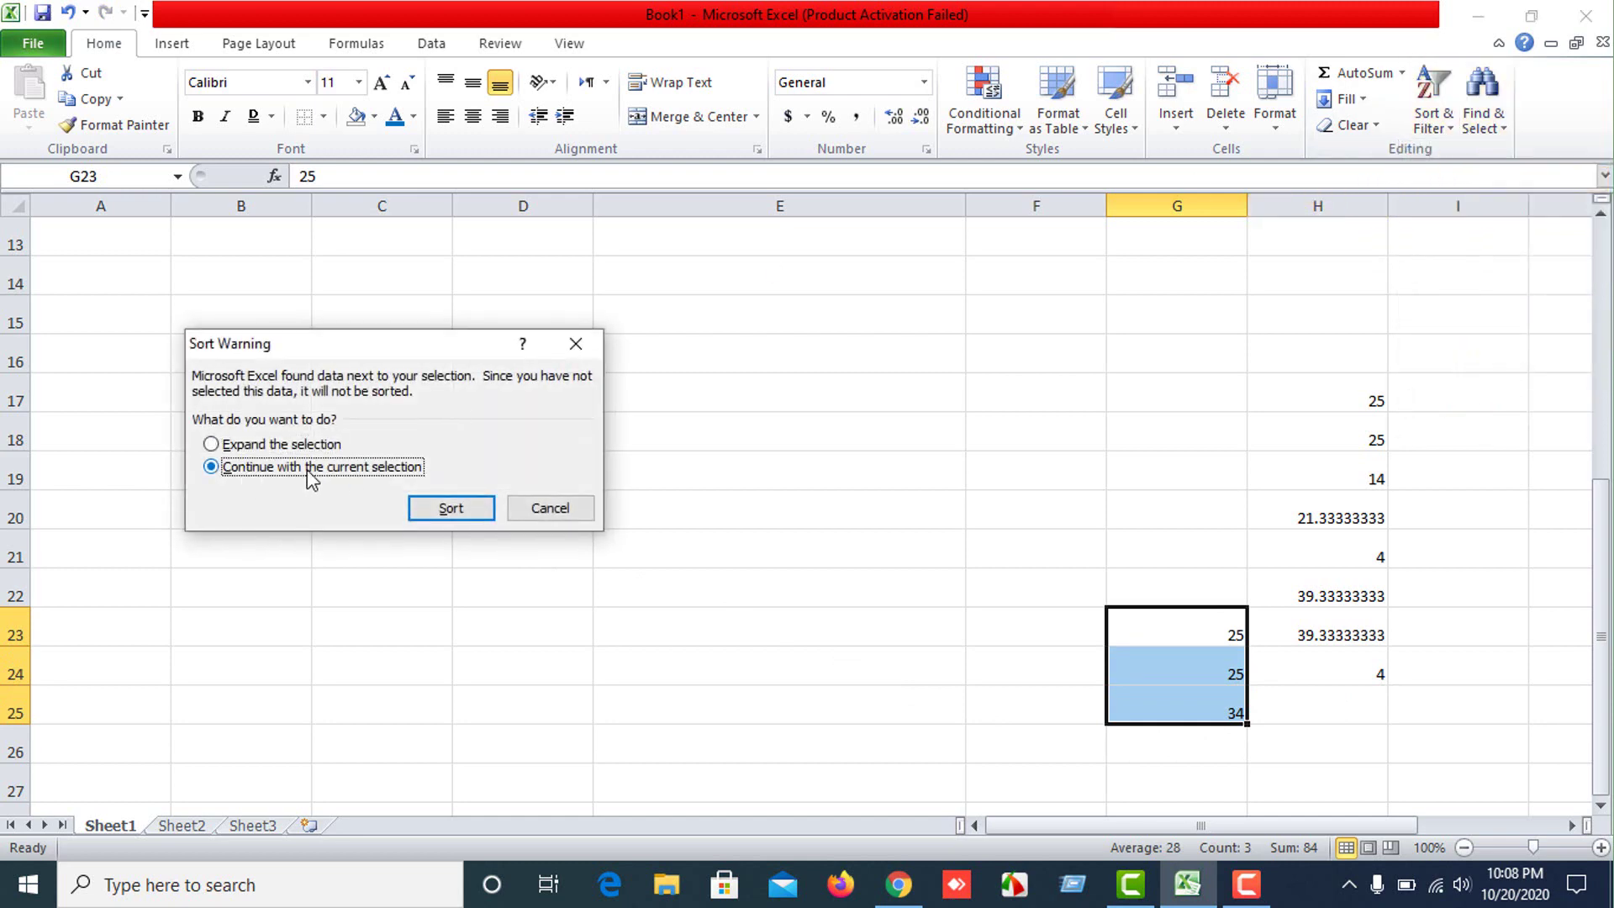
{"action": "left_click", "coordinate": [454, 508]}
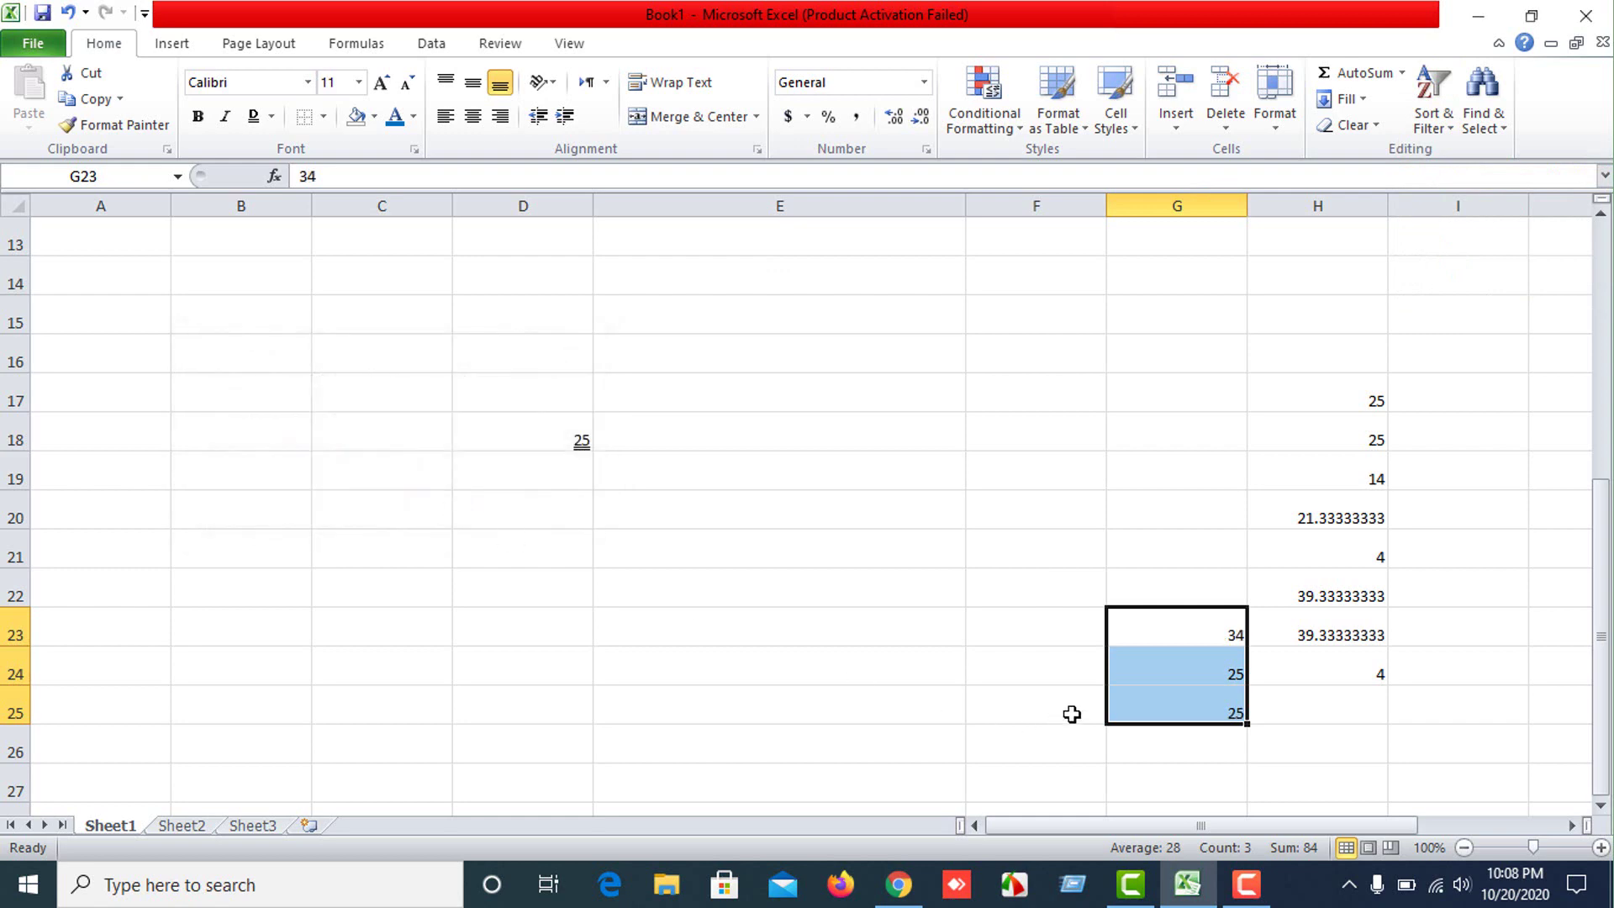
Enter 45 in G26 and 50 in G27, then select G23:G27.
{"action": "left_click", "coordinate": [1227, 750]}
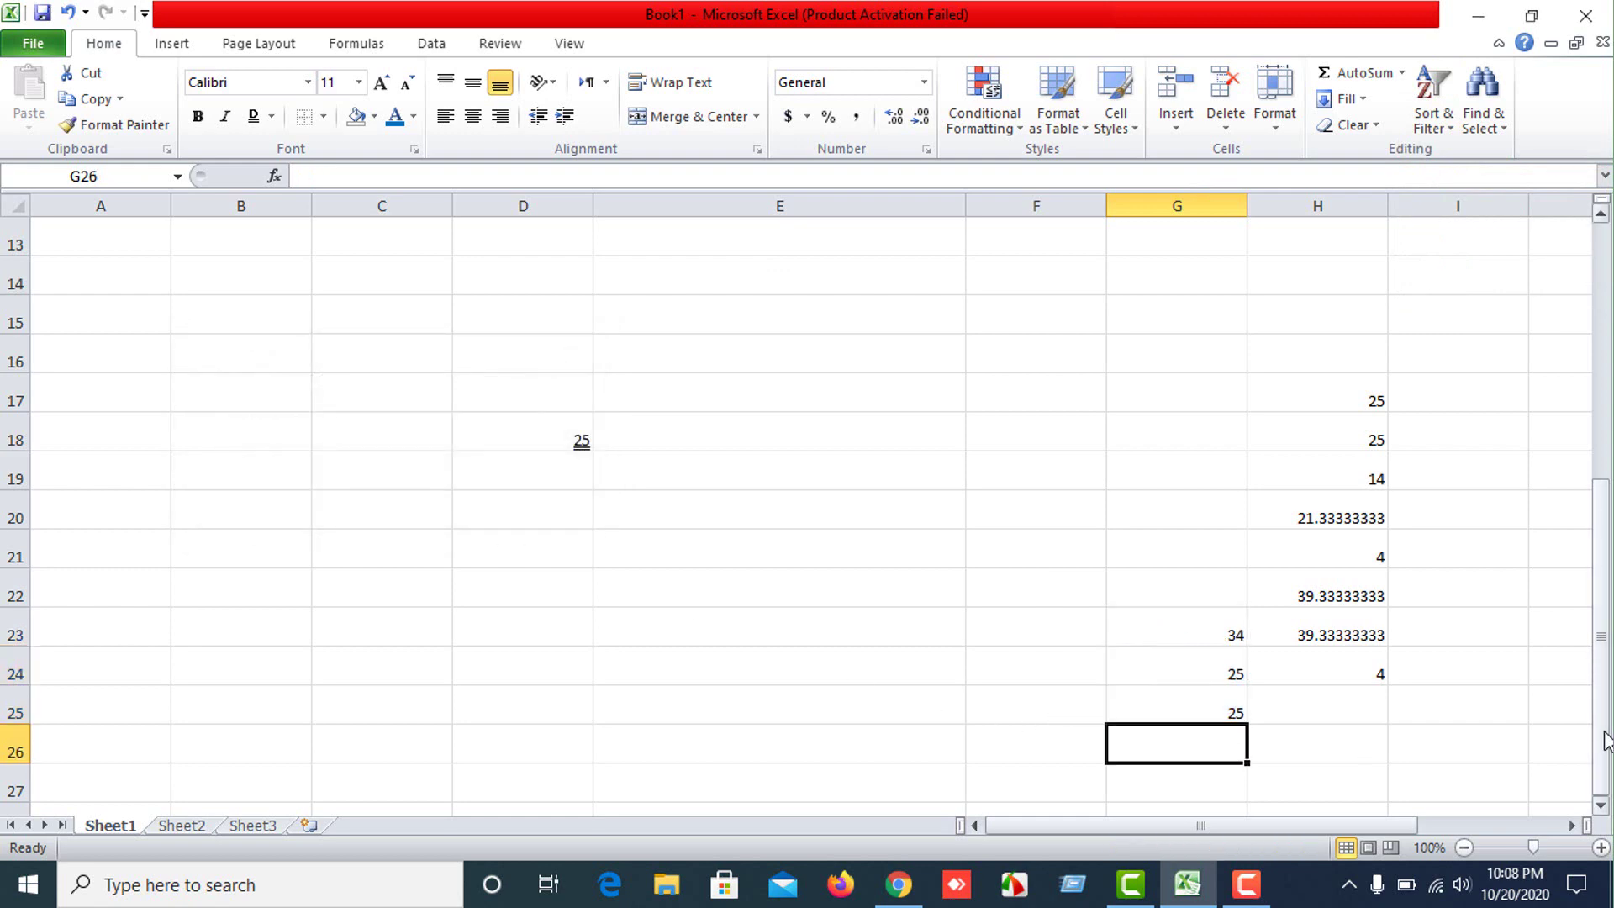
{"action": "type", "text": "45"}
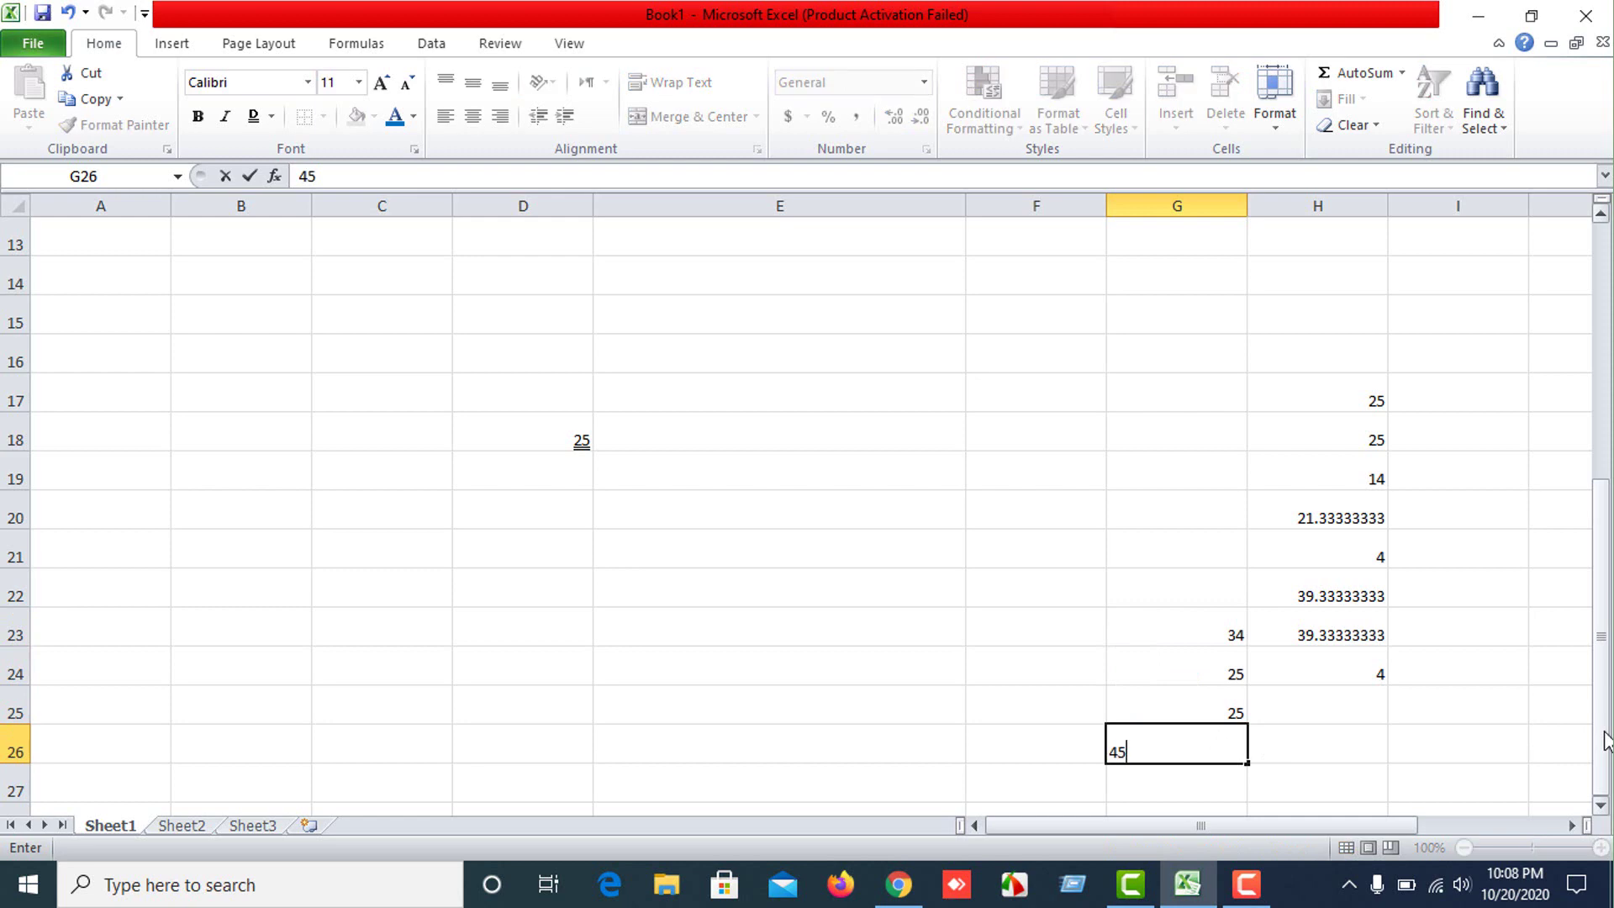
{"action": "key", "text": "ctrl+Return"}
{"action": "key", "text": "Return"}
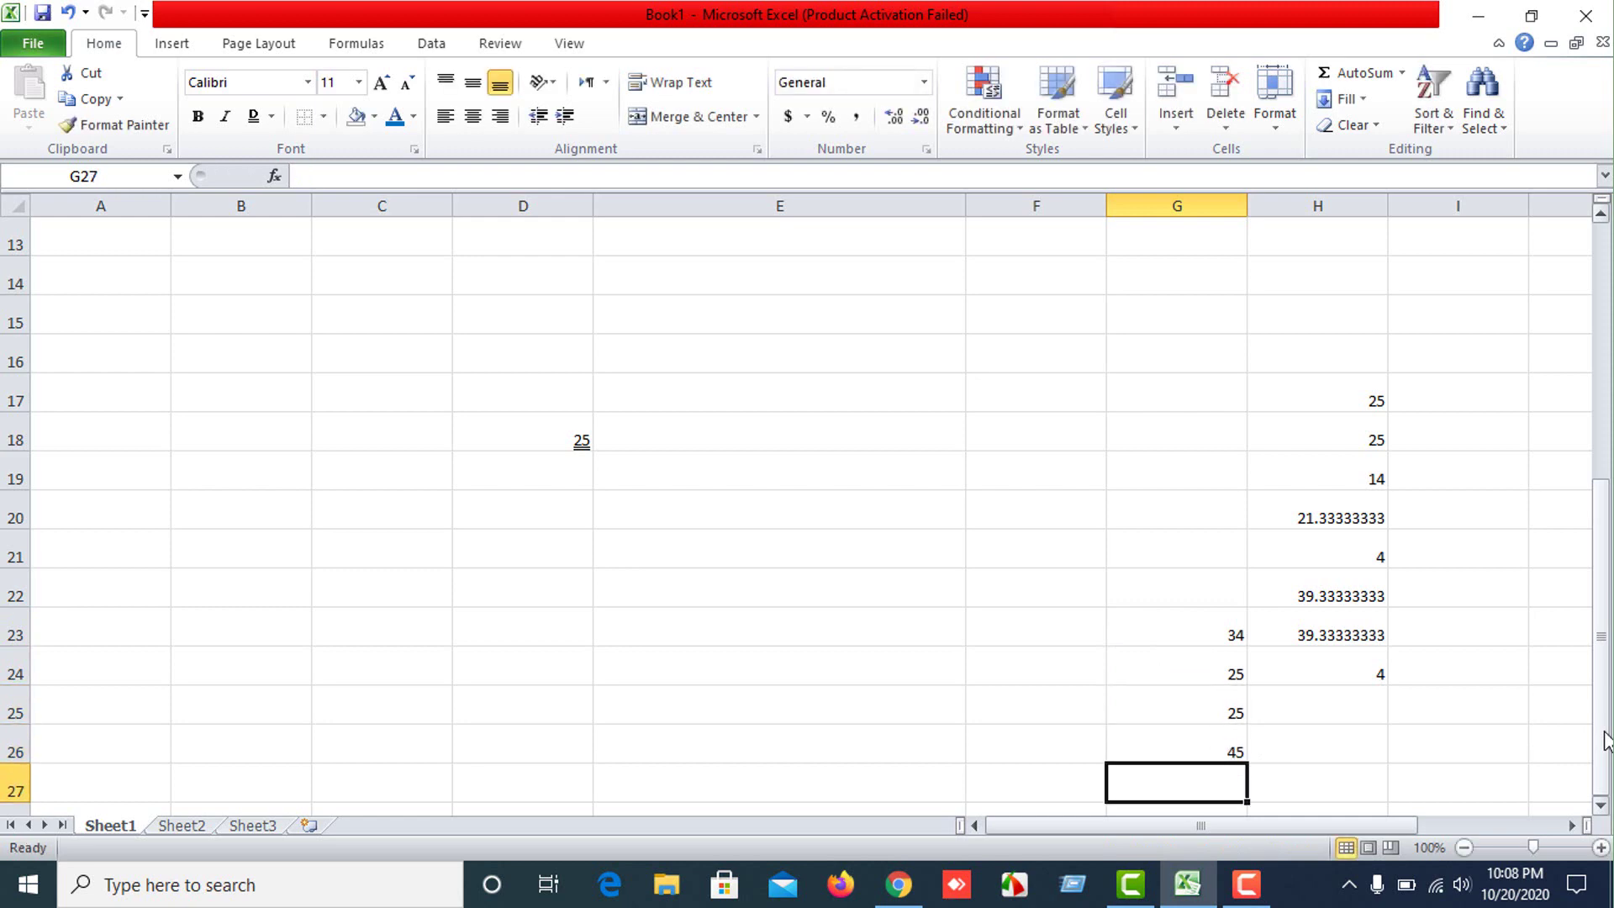
{"action": "type", "text": "50"}
{"action": "key", "text": "Return"}
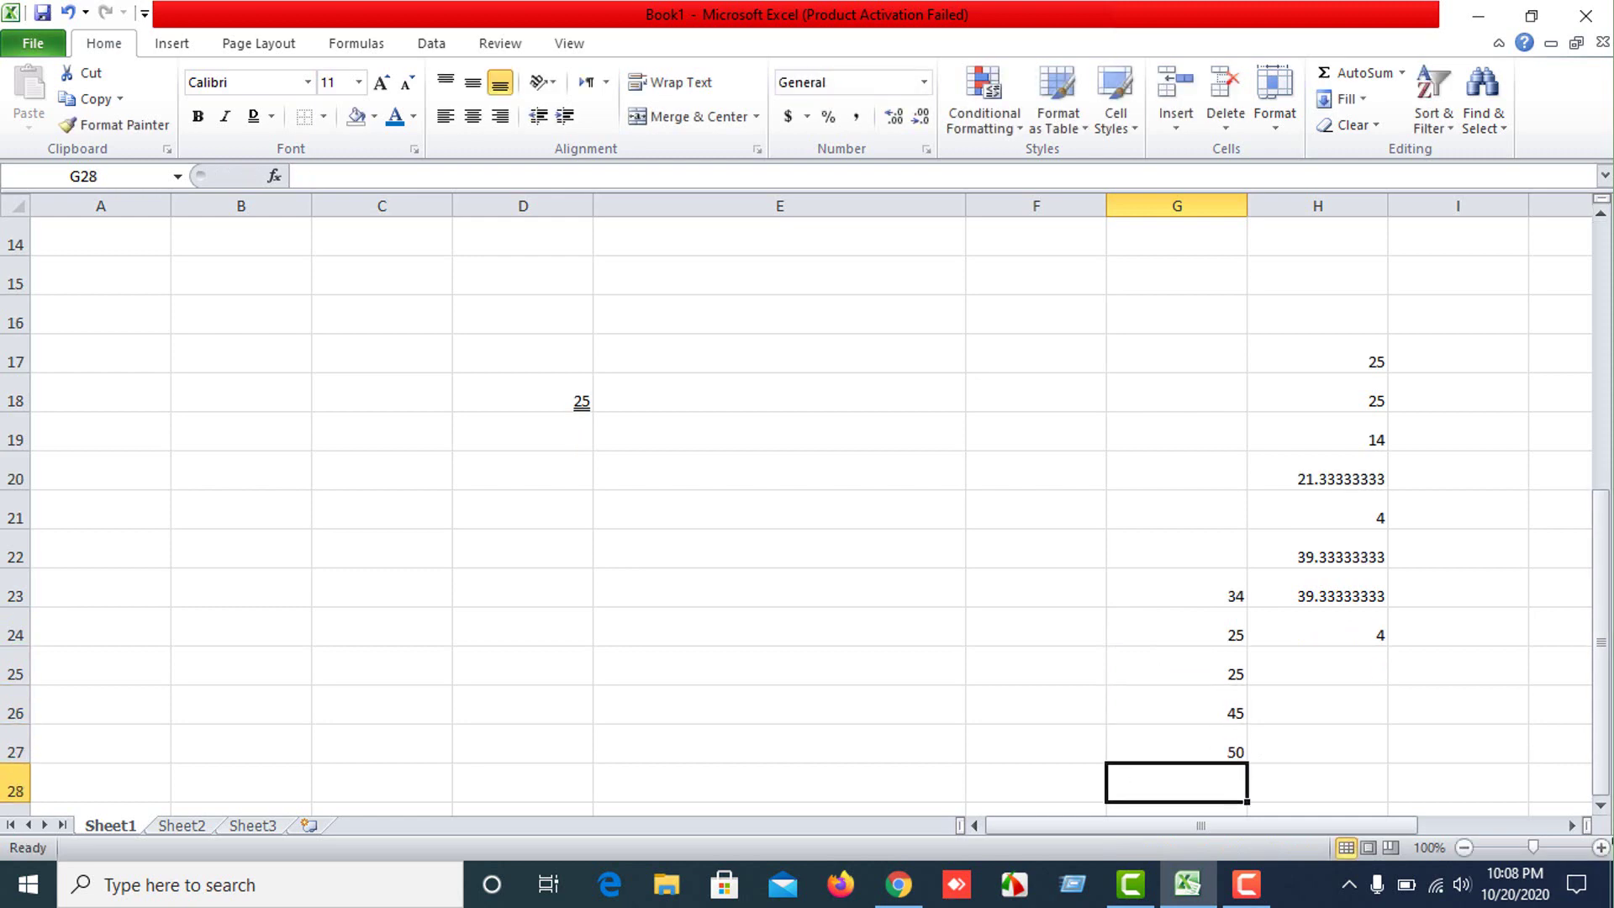
{"action": "left_click_drag", "start_coordinate": [1229, 588], "coordinate": [1199, 745]}
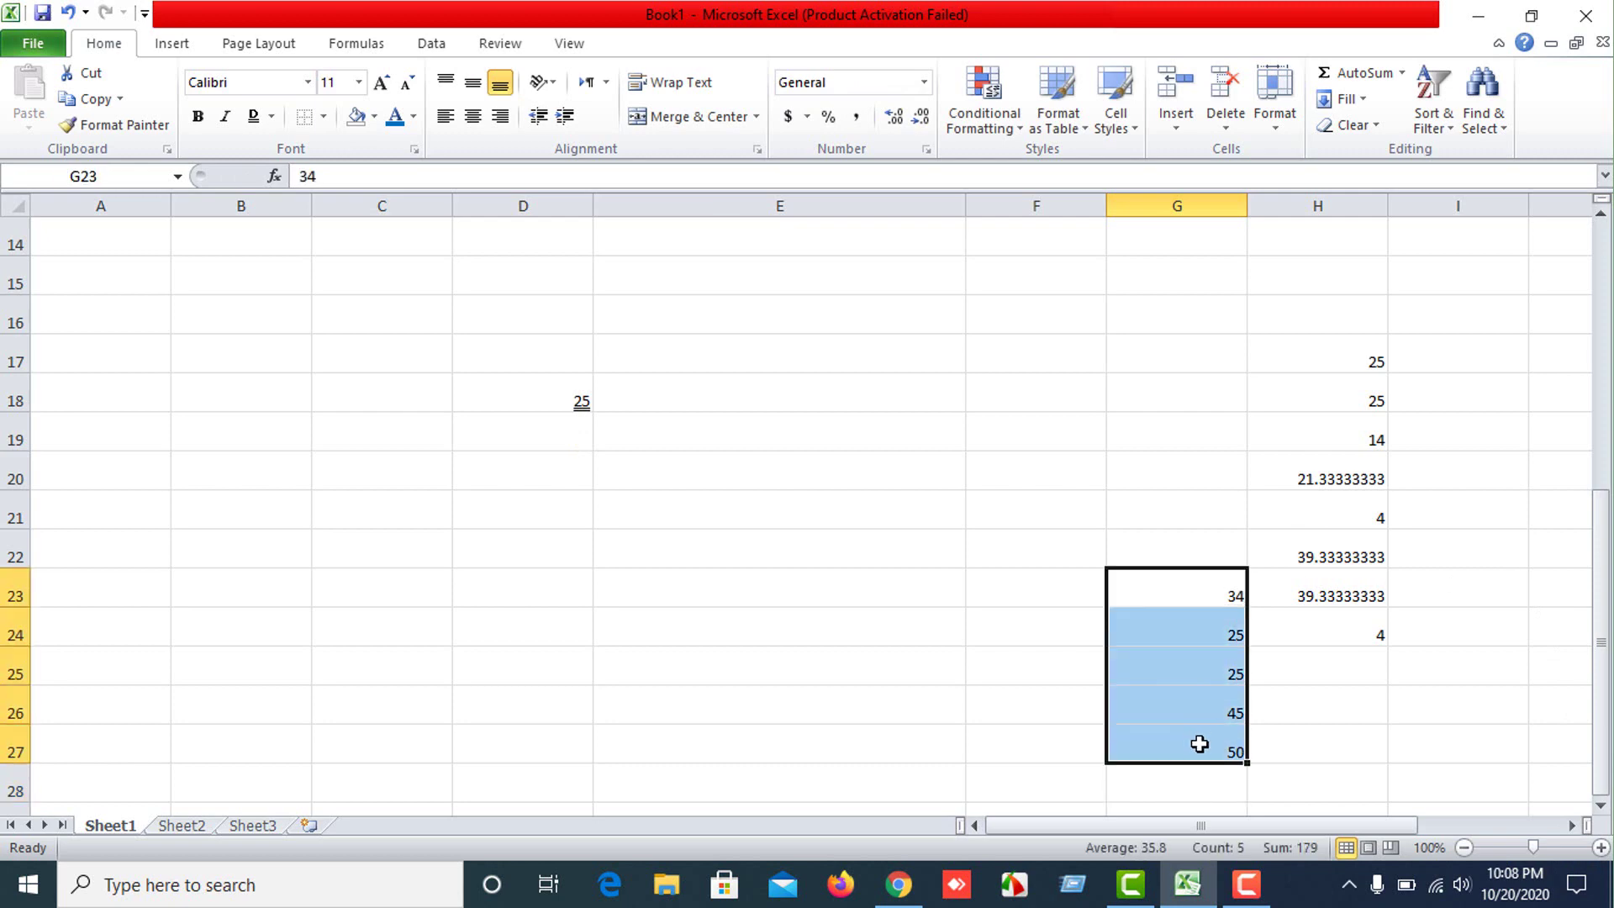
Raise the font size of G23:G27 to 28.
{"action": "left_click", "coordinate": [380, 82]}
{"action": "left_click", "coordinate": [381, 81]}
{"action": "left_click", "coordinate": [381, 82]}
{"action": "left_click", "coordinate": [381, 82]}
{"action": "left_click", "coordinate": [380, 82]}
{"action": "left_click", "coordinate": [381, 81]}
{"action": "left_click", "coordinate": [380, 81]}
{"action": "left_click", "coordinate": [381, 81]}
{"action": "left_click", "coordinate": [381, 82]}
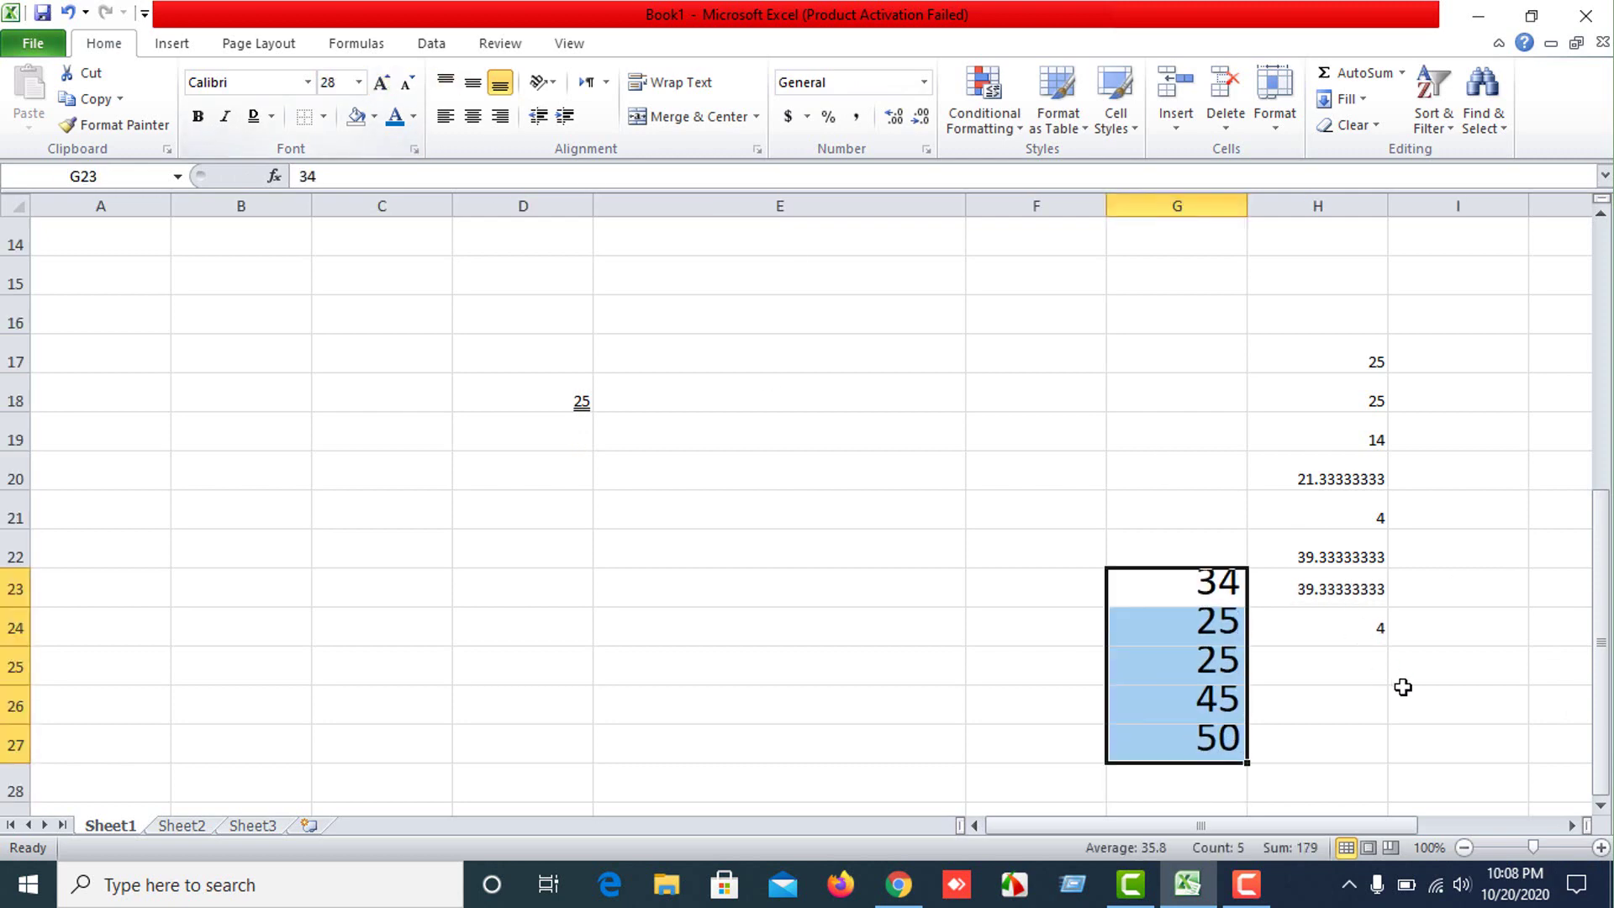
{"action": "left_click", "coordinate": [1401, 682]}
Make rows 23 to 27 taller to fit the enlarged numbers, then reselect G23:G27.
{"action": "left_click_drag", "start_coordinate": [1193, 588], "coordinate": [1194, 626]}
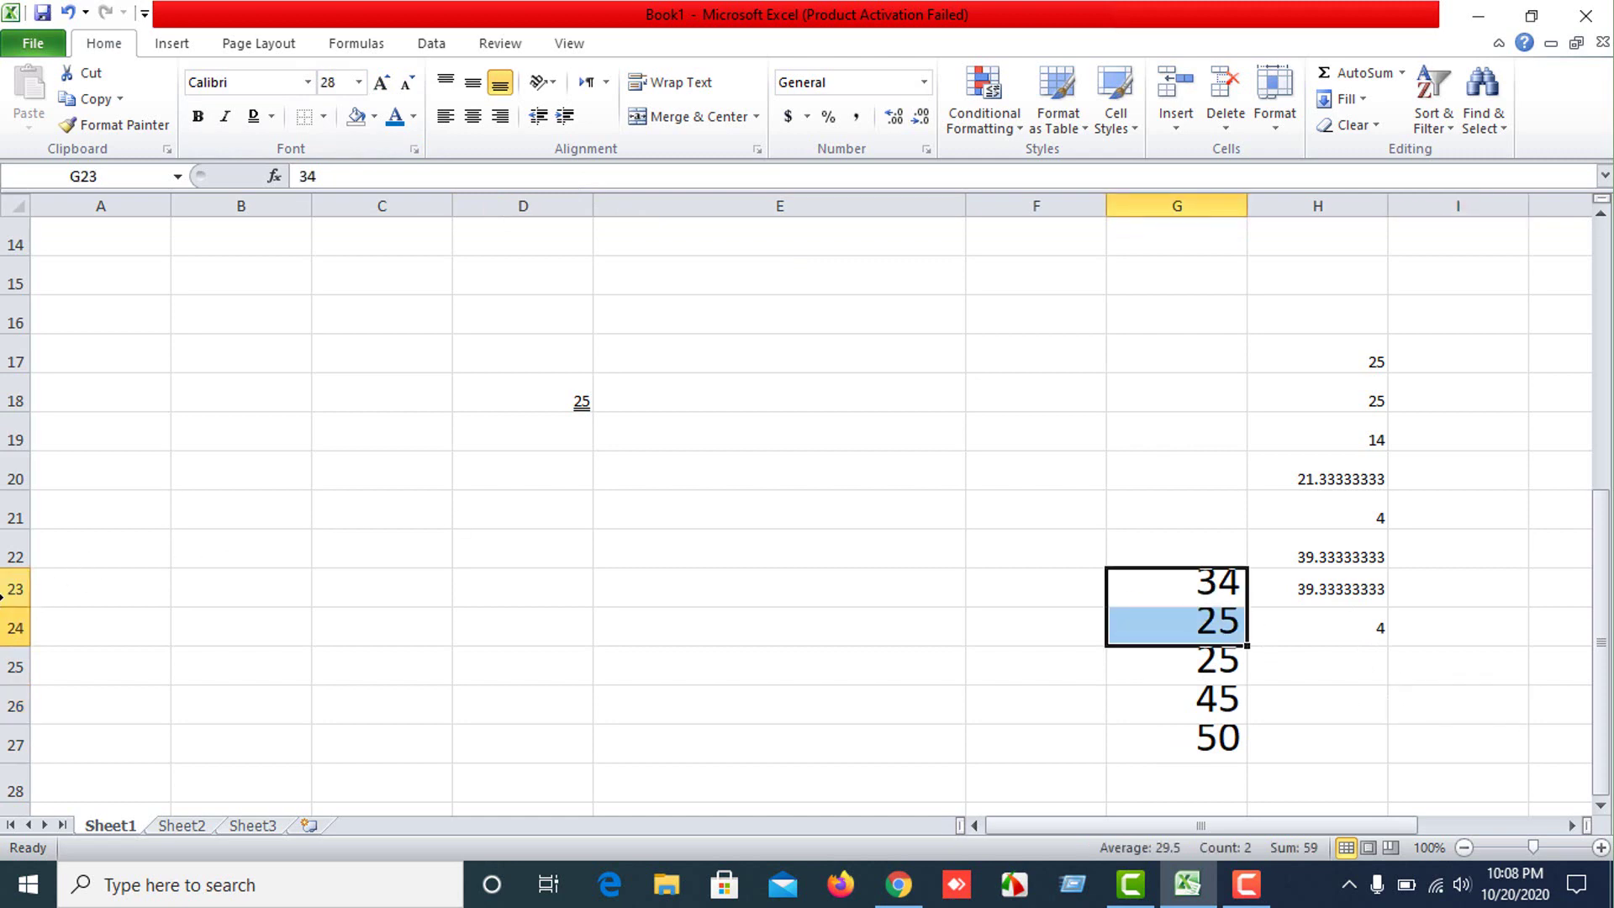
{"action": "left_click_drag", "start_coordinate": [1, 597], "coordinate": [4, 744]}
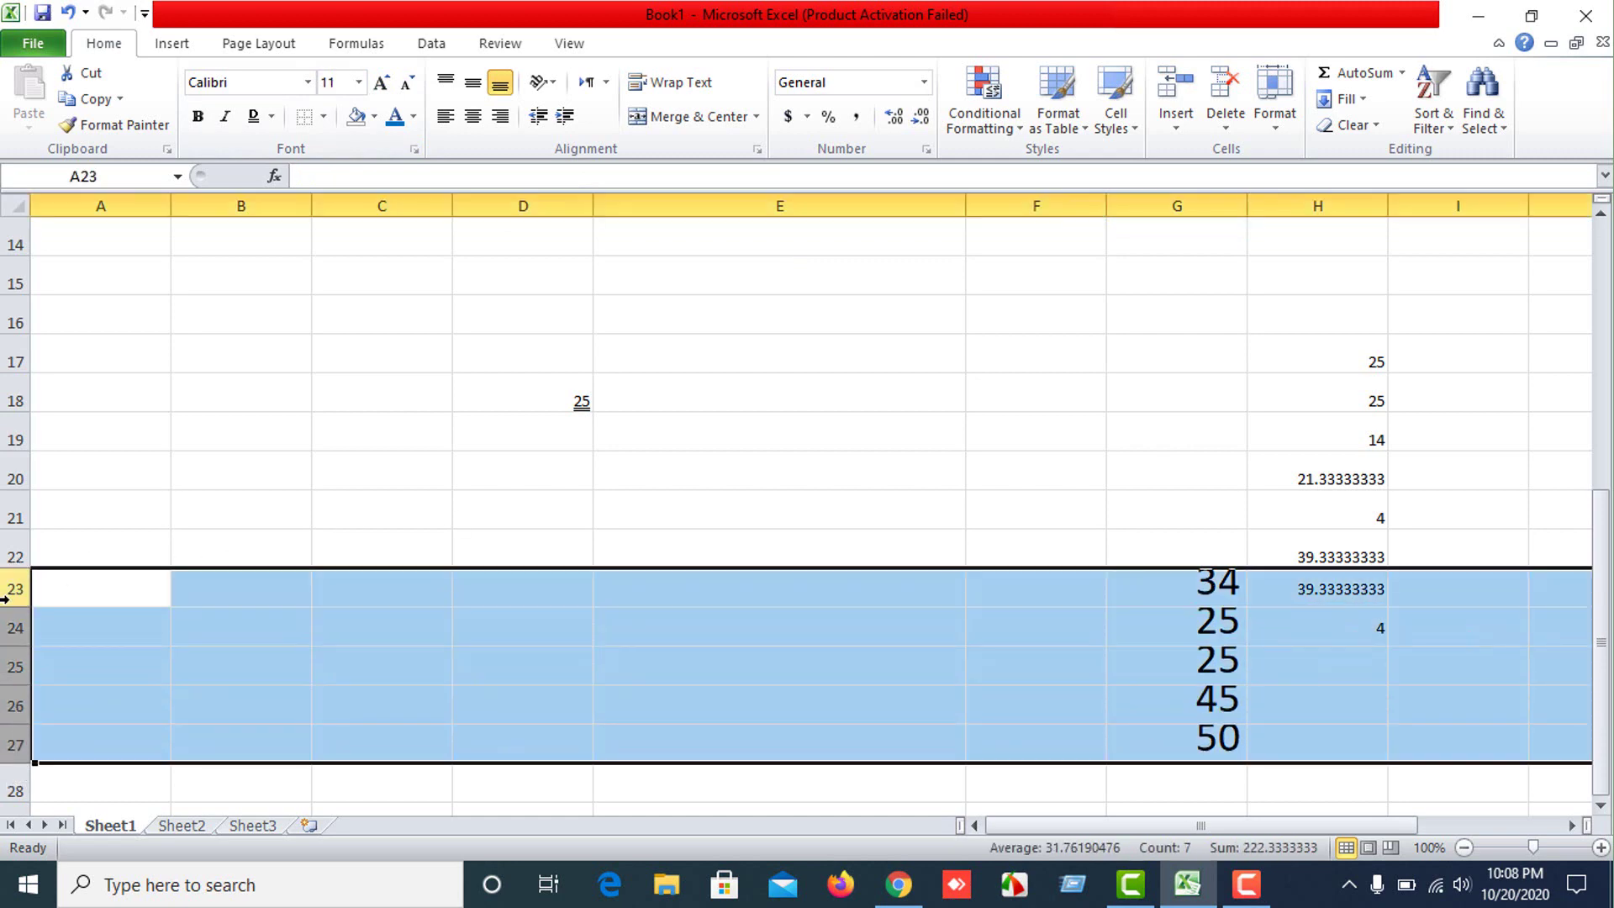
{"action": "left_click_drag", "start_coordinate": [4, 598], "coordinate": [4, 619]}
{"action": "left_click", "coordinate": [1512, 676]}
{"action": "scroll", "coordinate": [1351, 569], "scroll_direction": "down", "scroll_amount": 1}
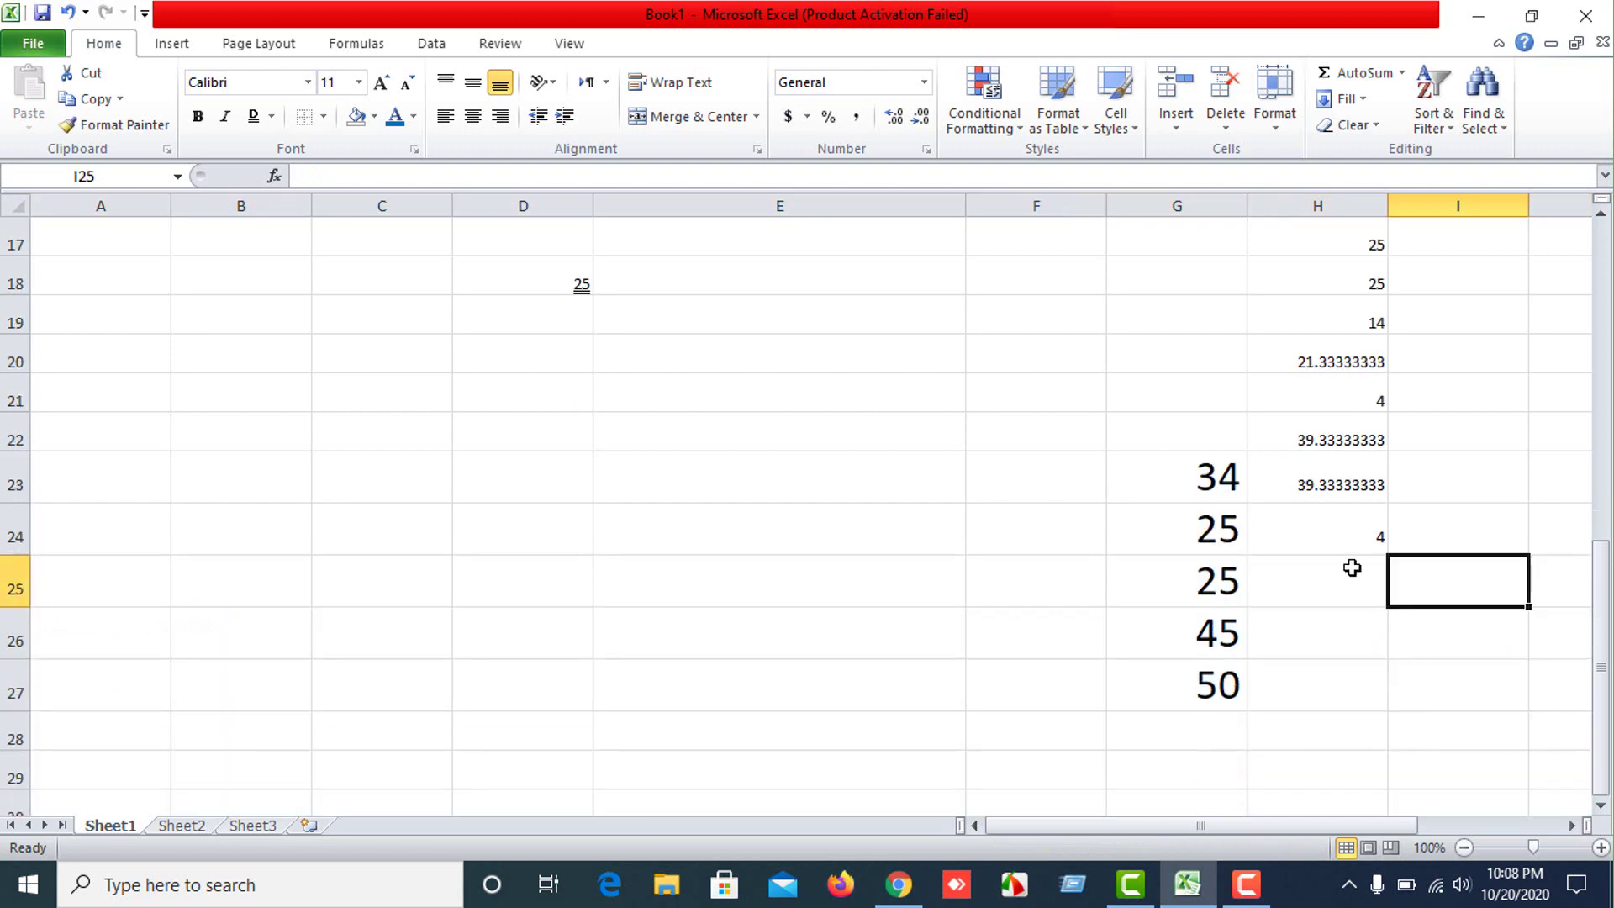
{"action": "left_click_drag", "start_coordinate": [1236, 484], "coordinate": [1200, 684]}
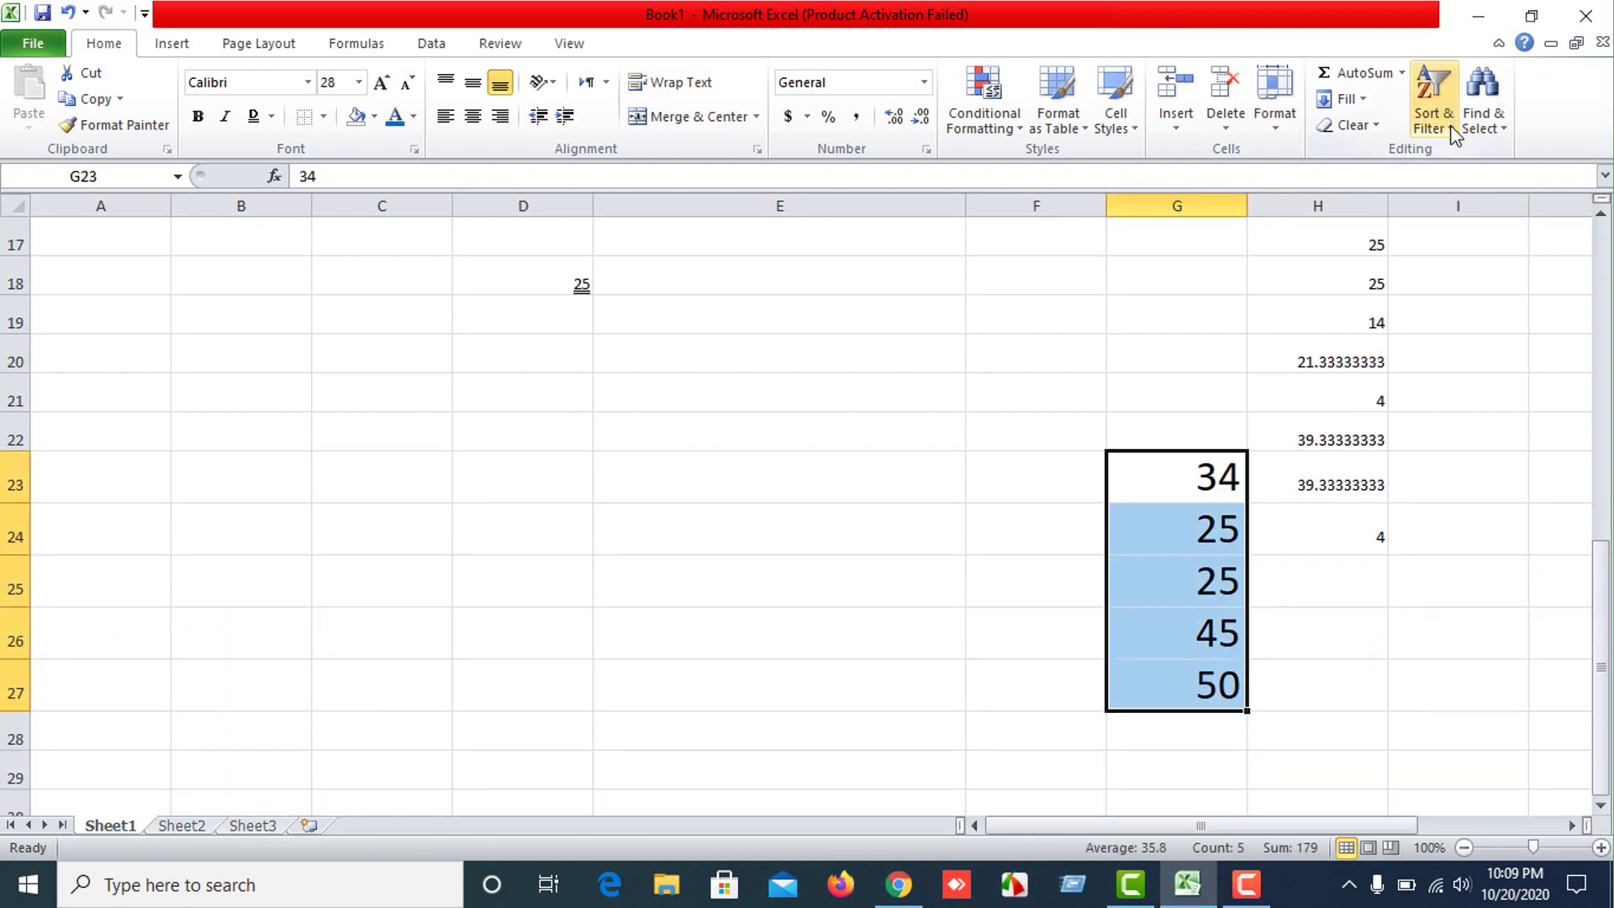
Sort the column G numbers smallest to largest, limited to the selection.
{"action": "left_click", "coordinate": [1440, 128]}
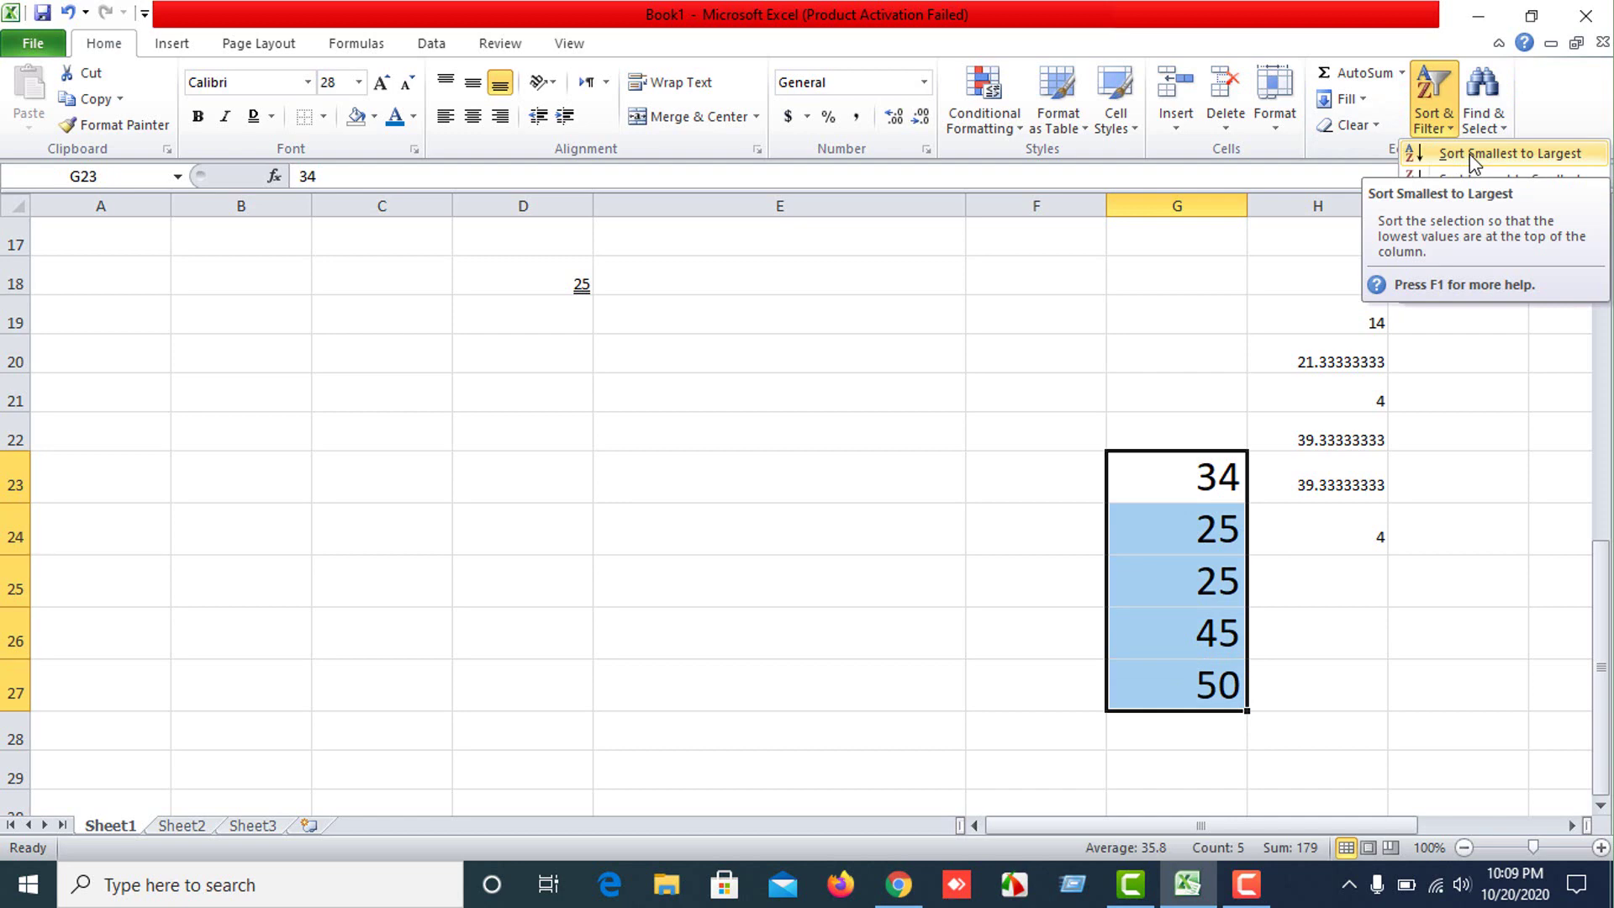
{"action": "left_click", "coordinate": [1469, 154]}
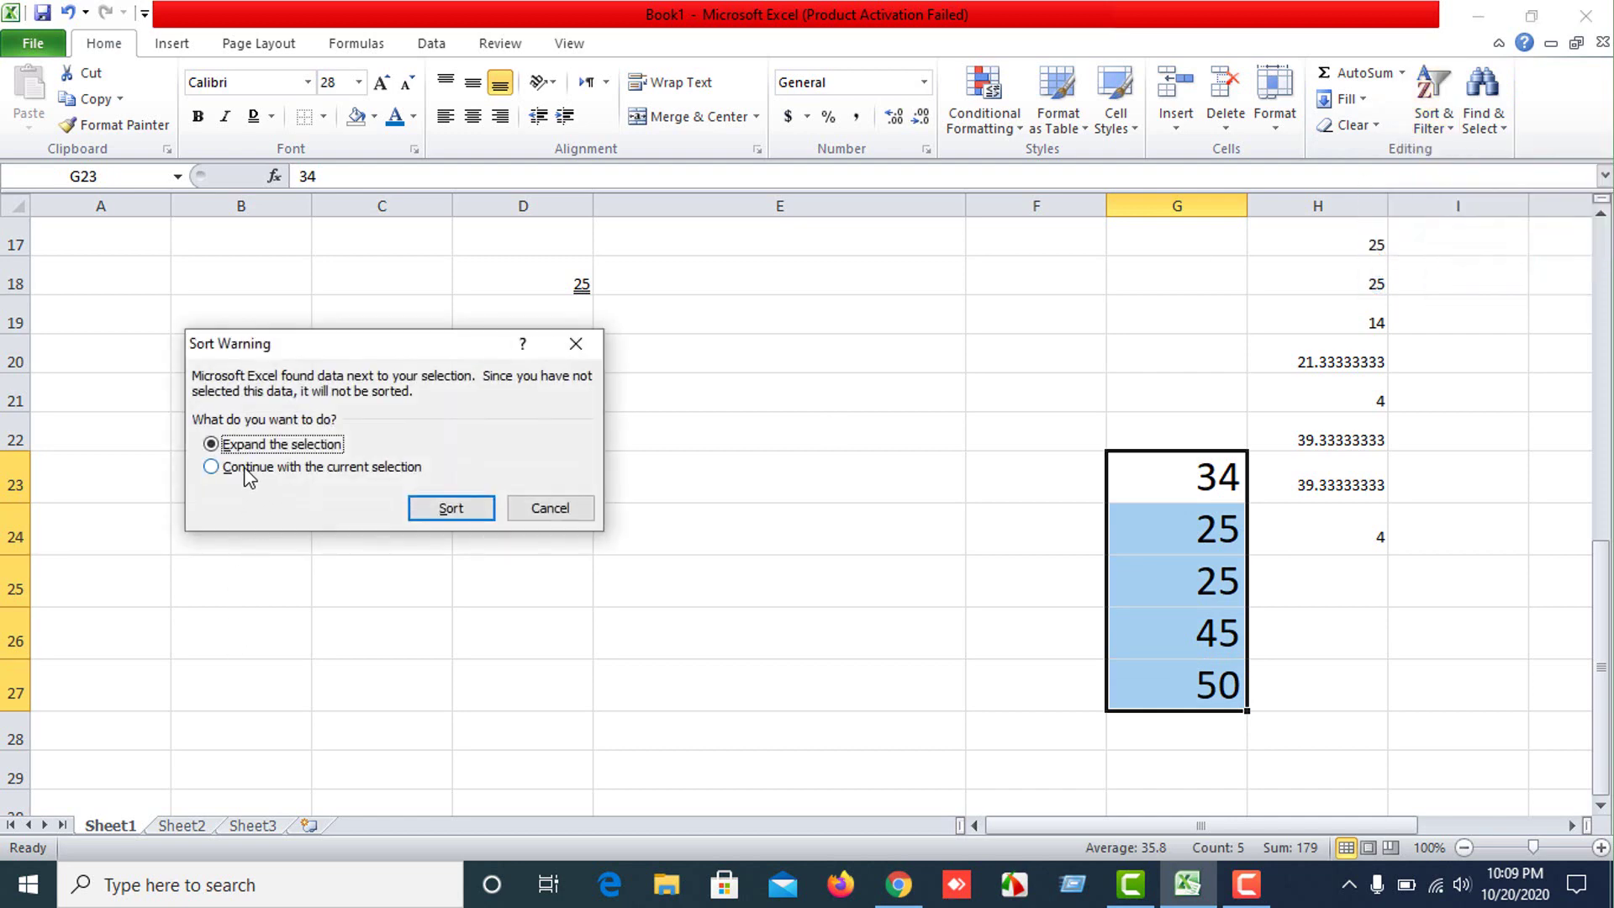
{"action": "left_click", "coordinate": [248, 471]}
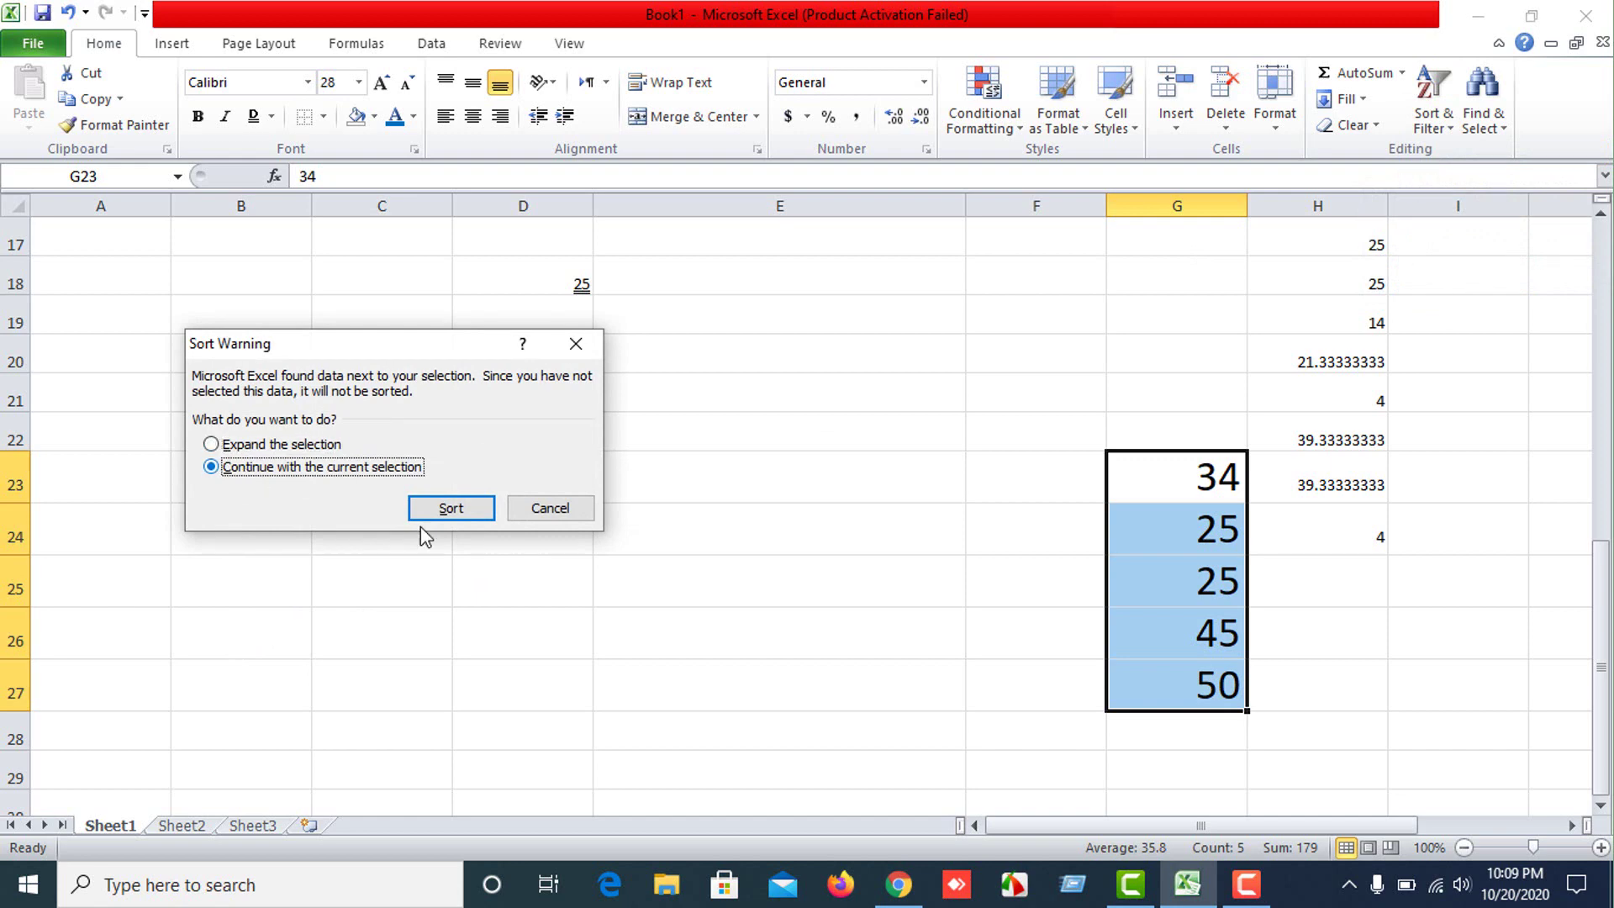
{"action": "left_click", "coordinate": [451, 509]}
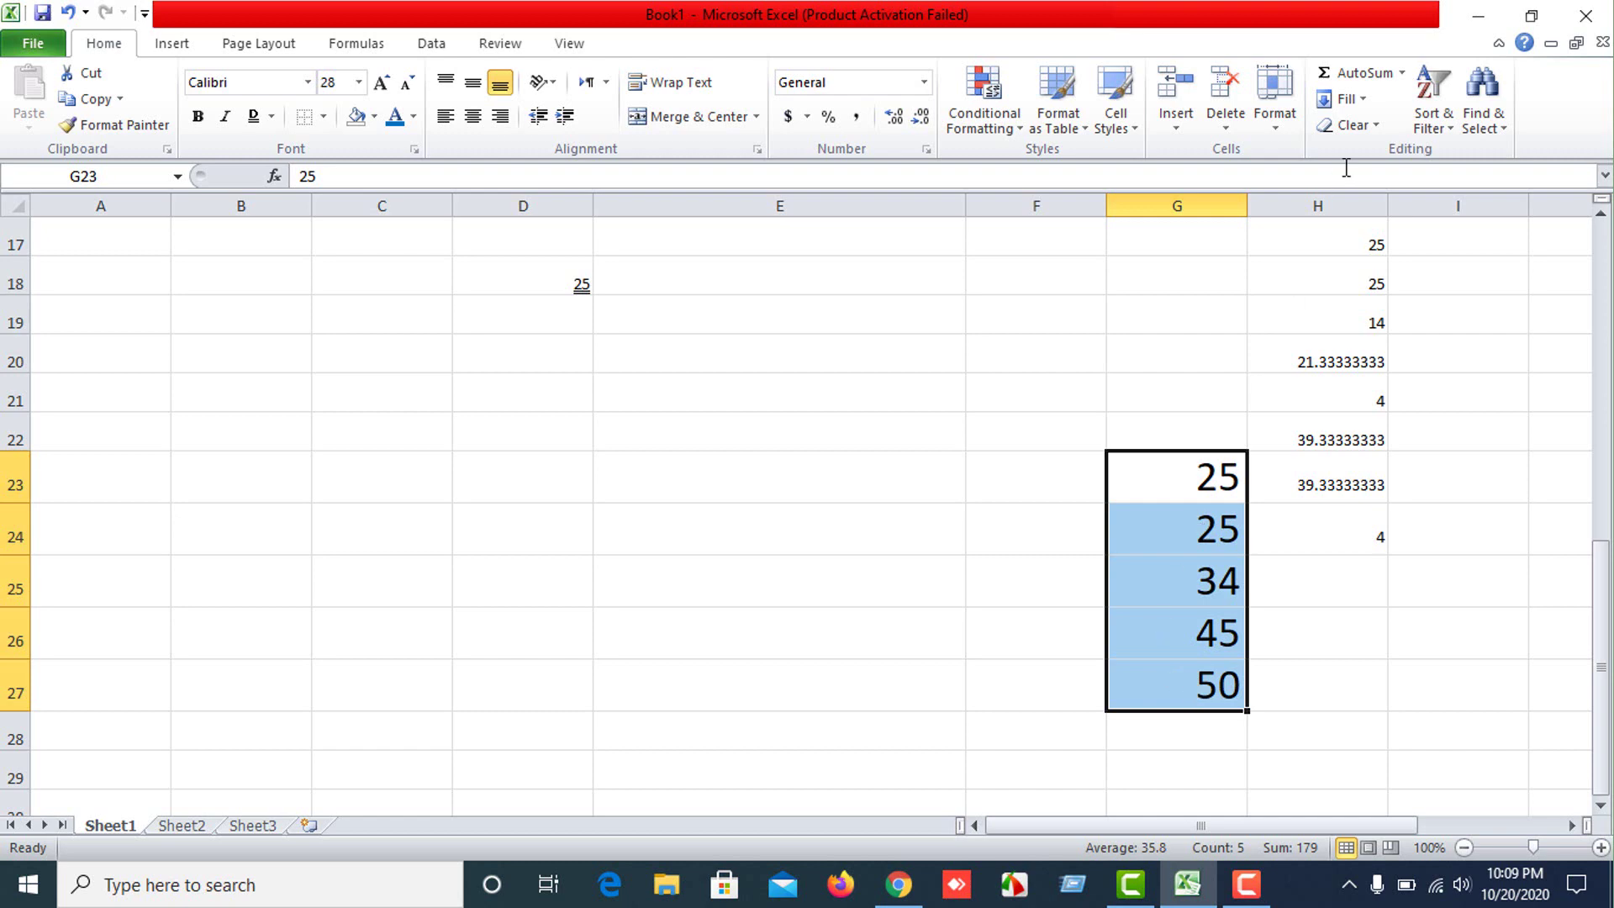
Sort the column G numbers largest to smallest (50, 45, 34, 25, 25), limited to the selection.
{"action": "left_click", "coordinate": [1434, 116]}
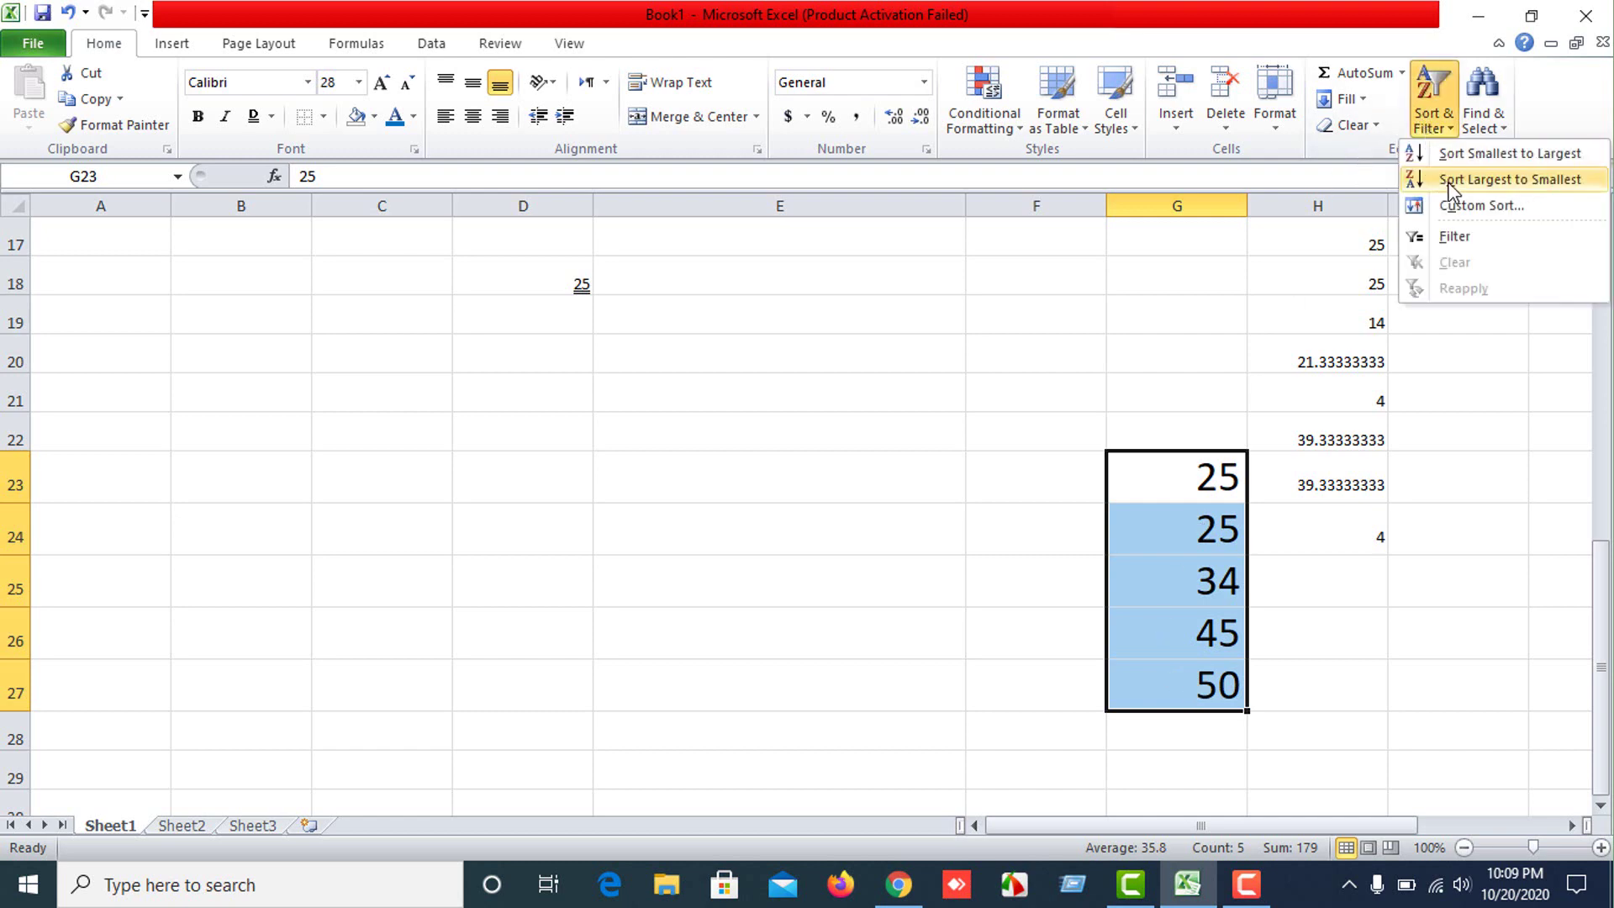
{"action": "left_click", "coordinate": [1449, 180]}
{"action": "left_click", "coordinate": [254, 467]}
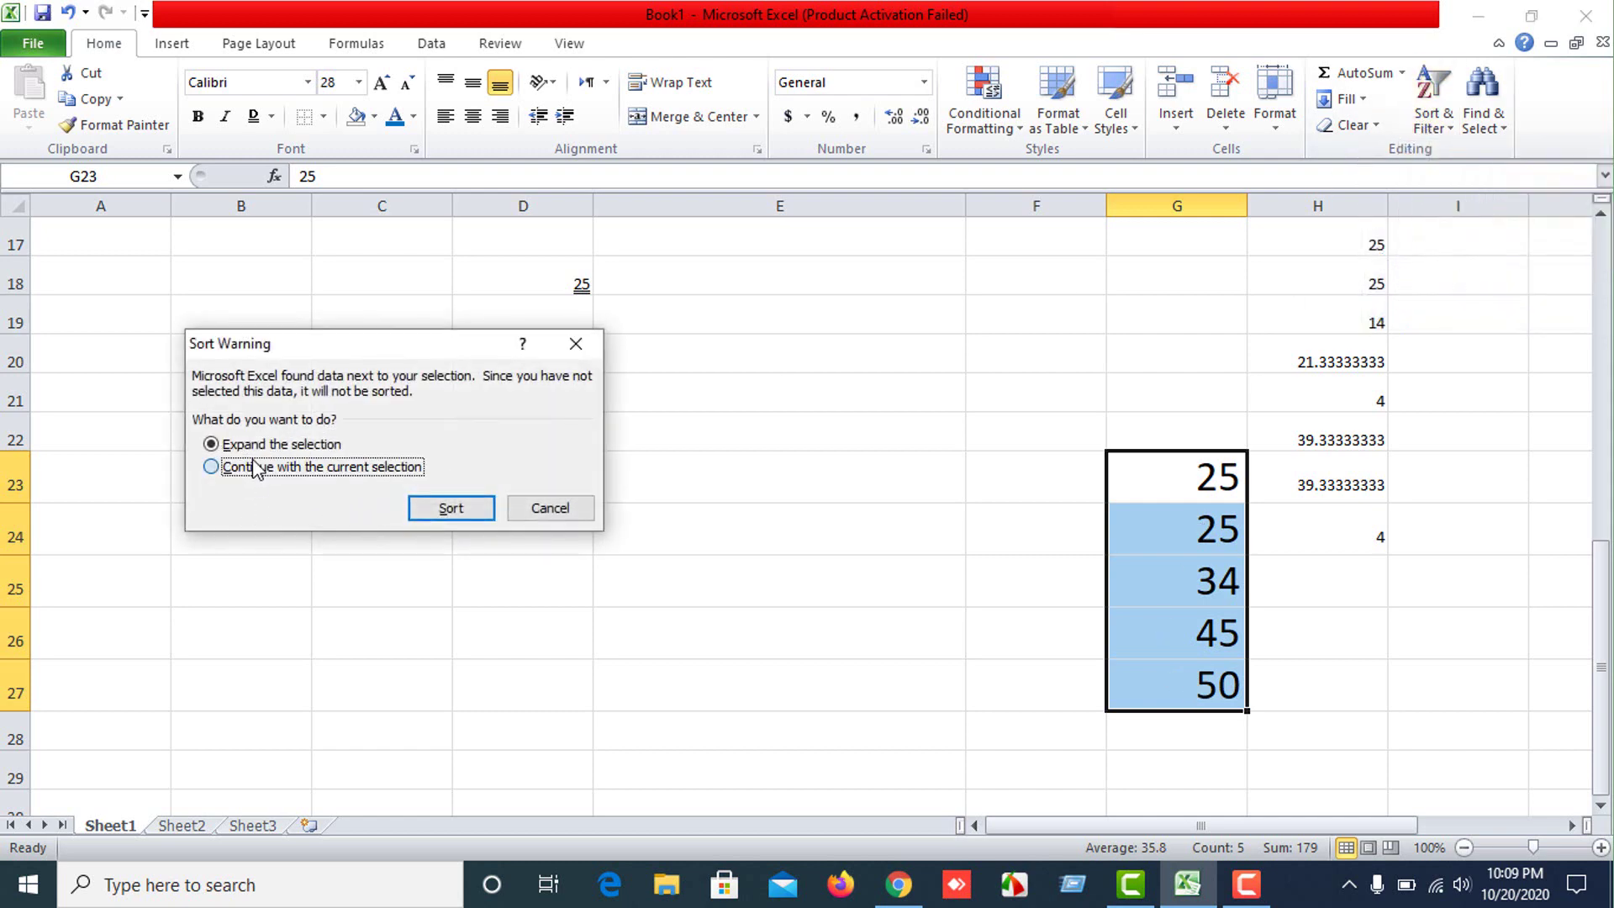
{"action": "left_click", "coordinate": [448, 510]}
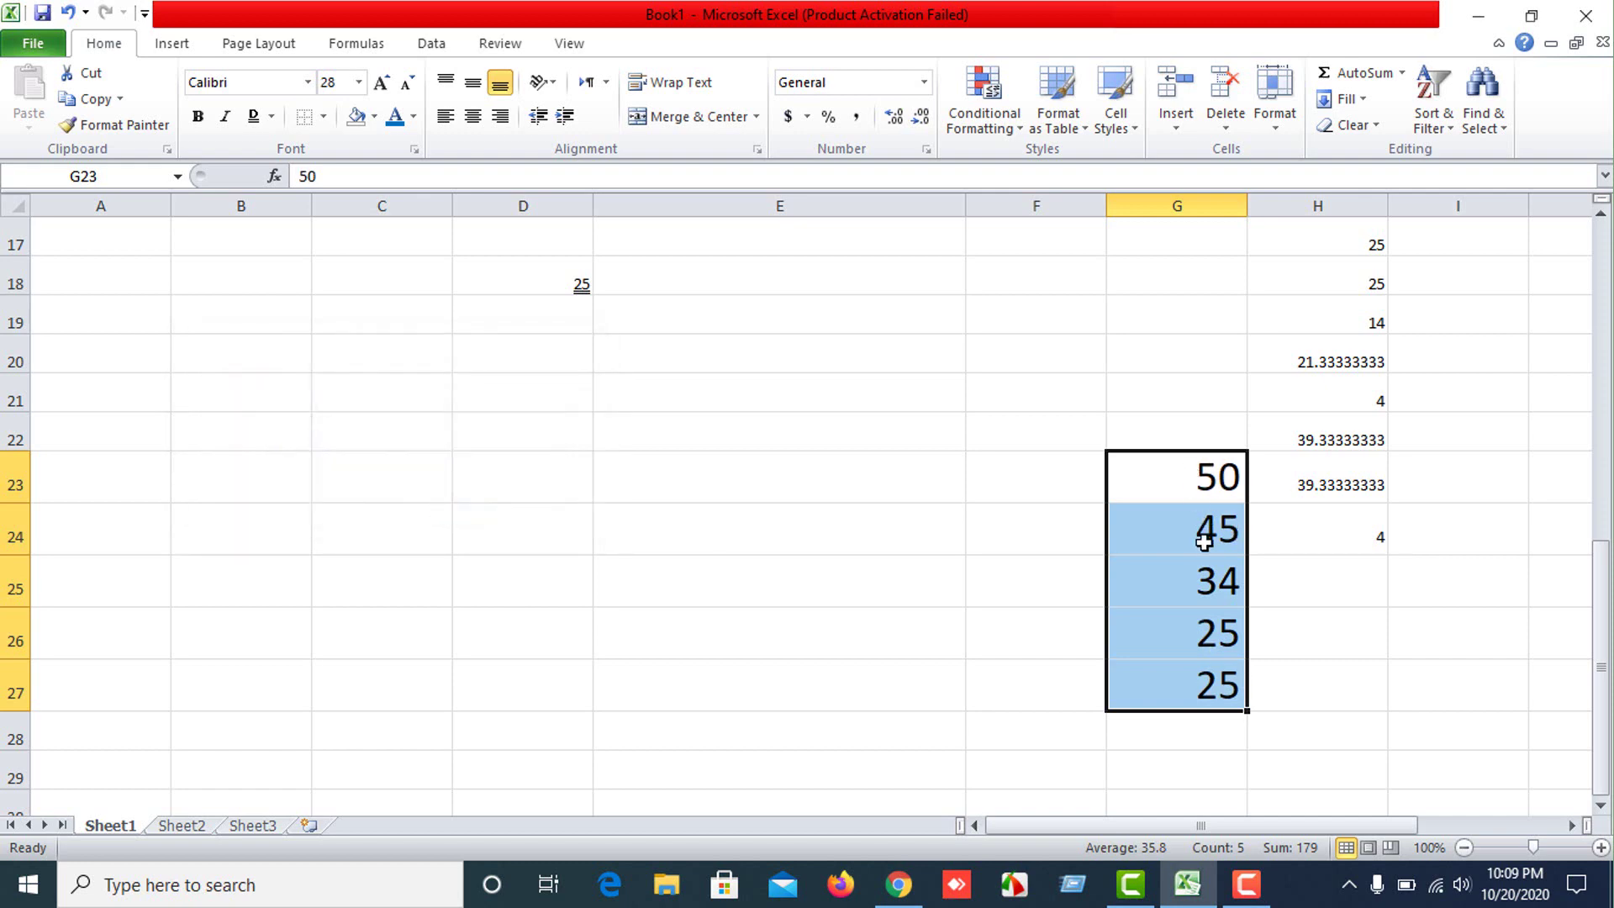
Dismiss the Custom Sort warning and turn on AutoFilter for column G.
{"action": "left_click", "coordinate": [1433, 118]}
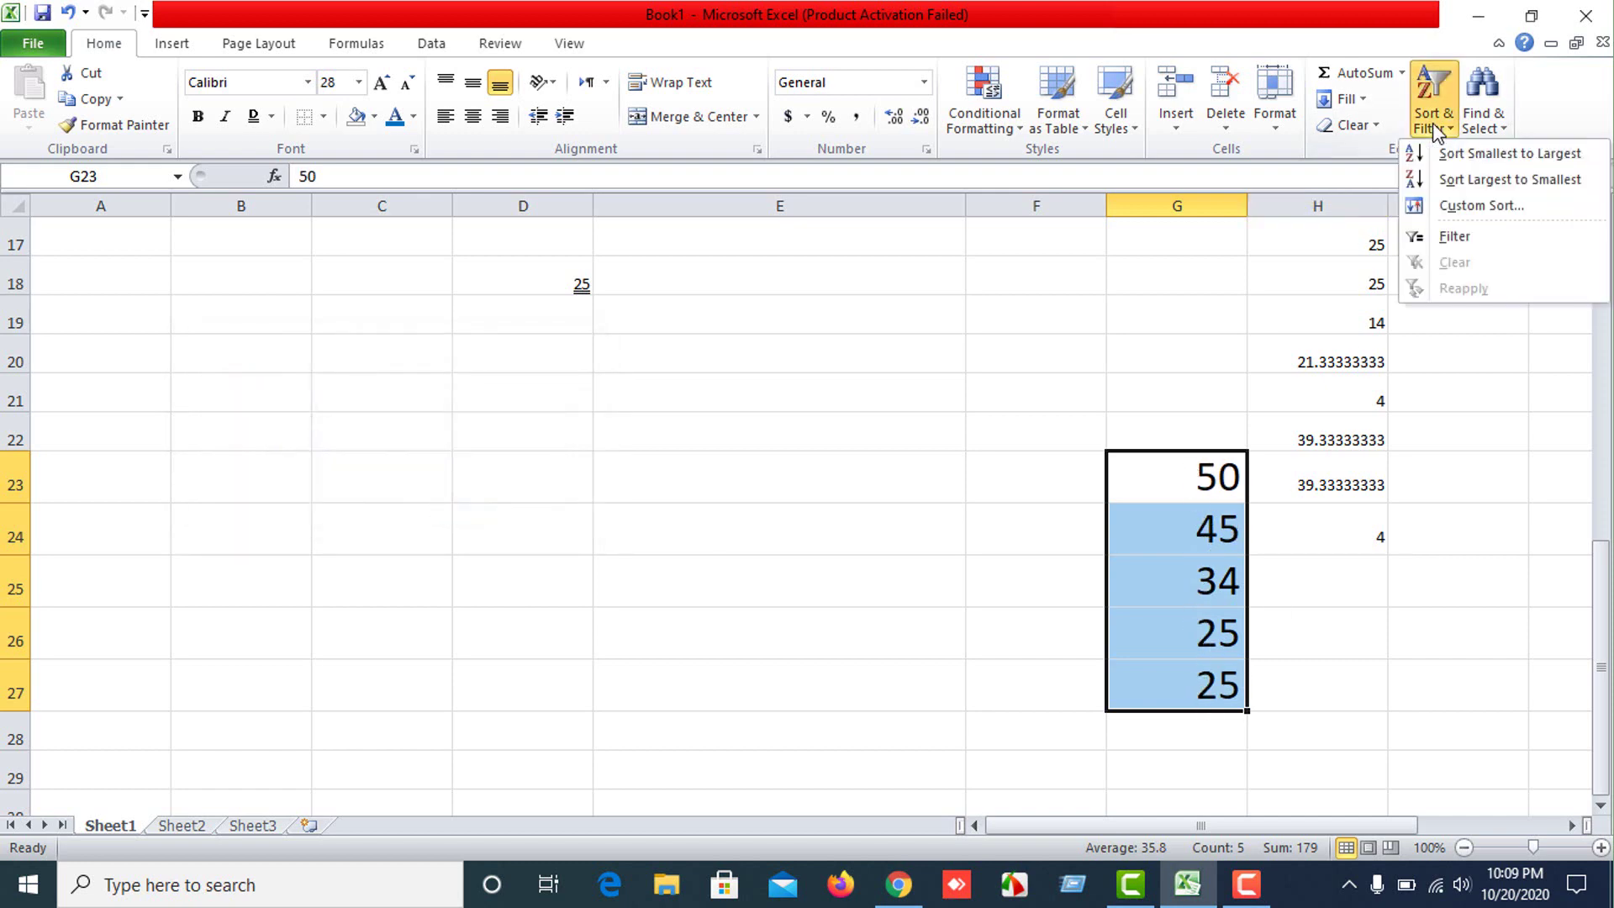
{"action": "left_click", "coordinate": [1466, 213]}
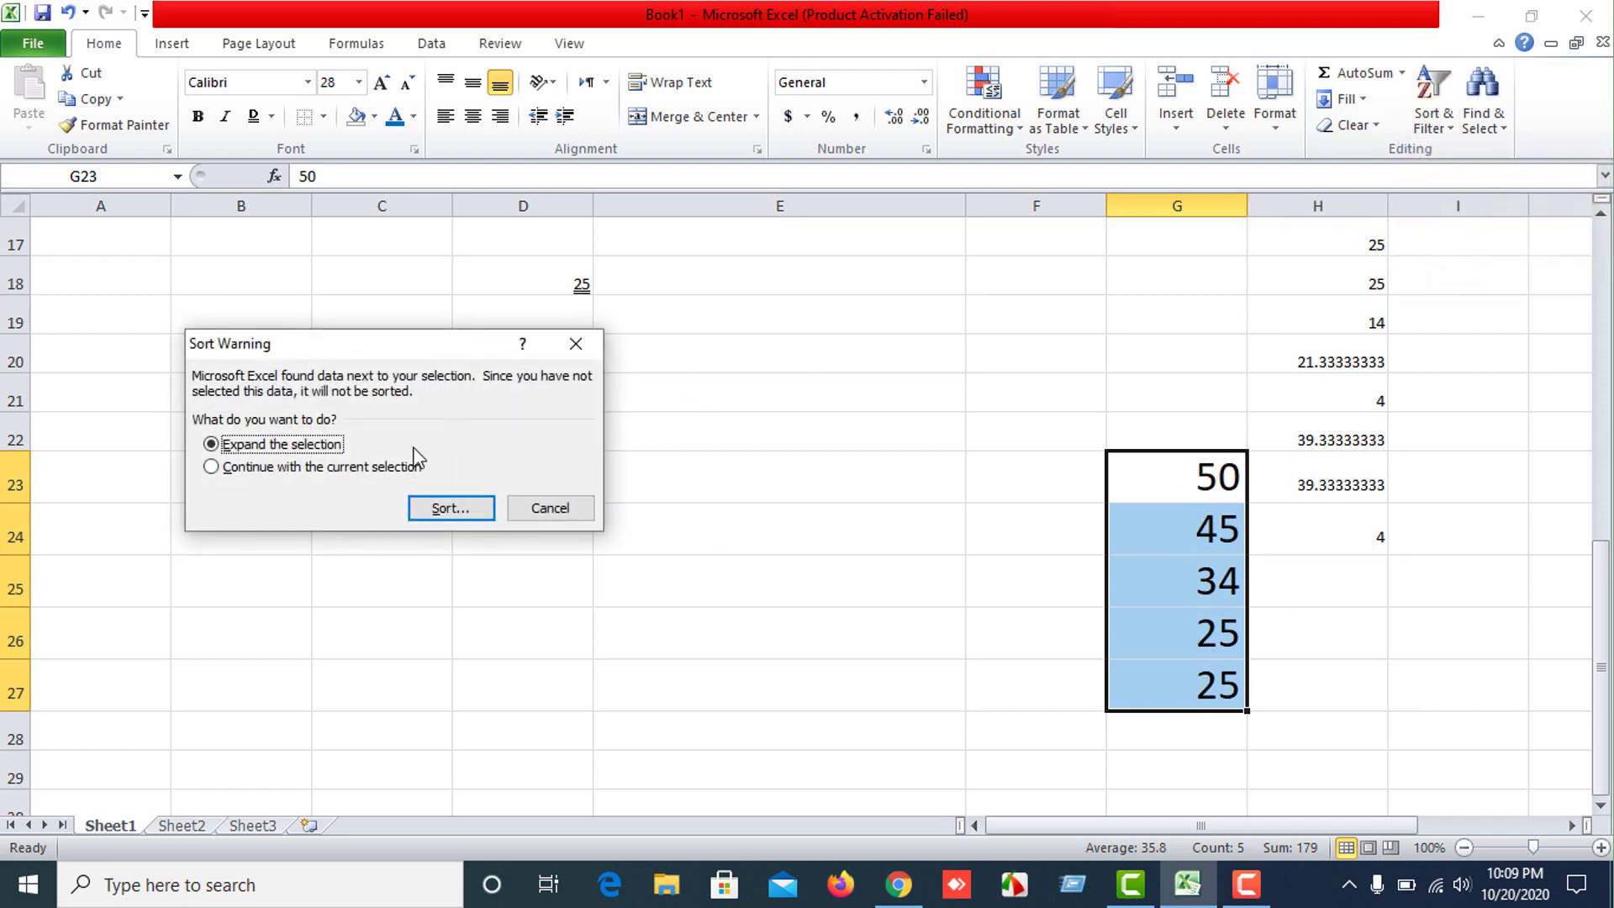
{"action": "left_click", "coordinate": [538, 506]}
{"action": "left_click", "coordinate": [1436, 131]}
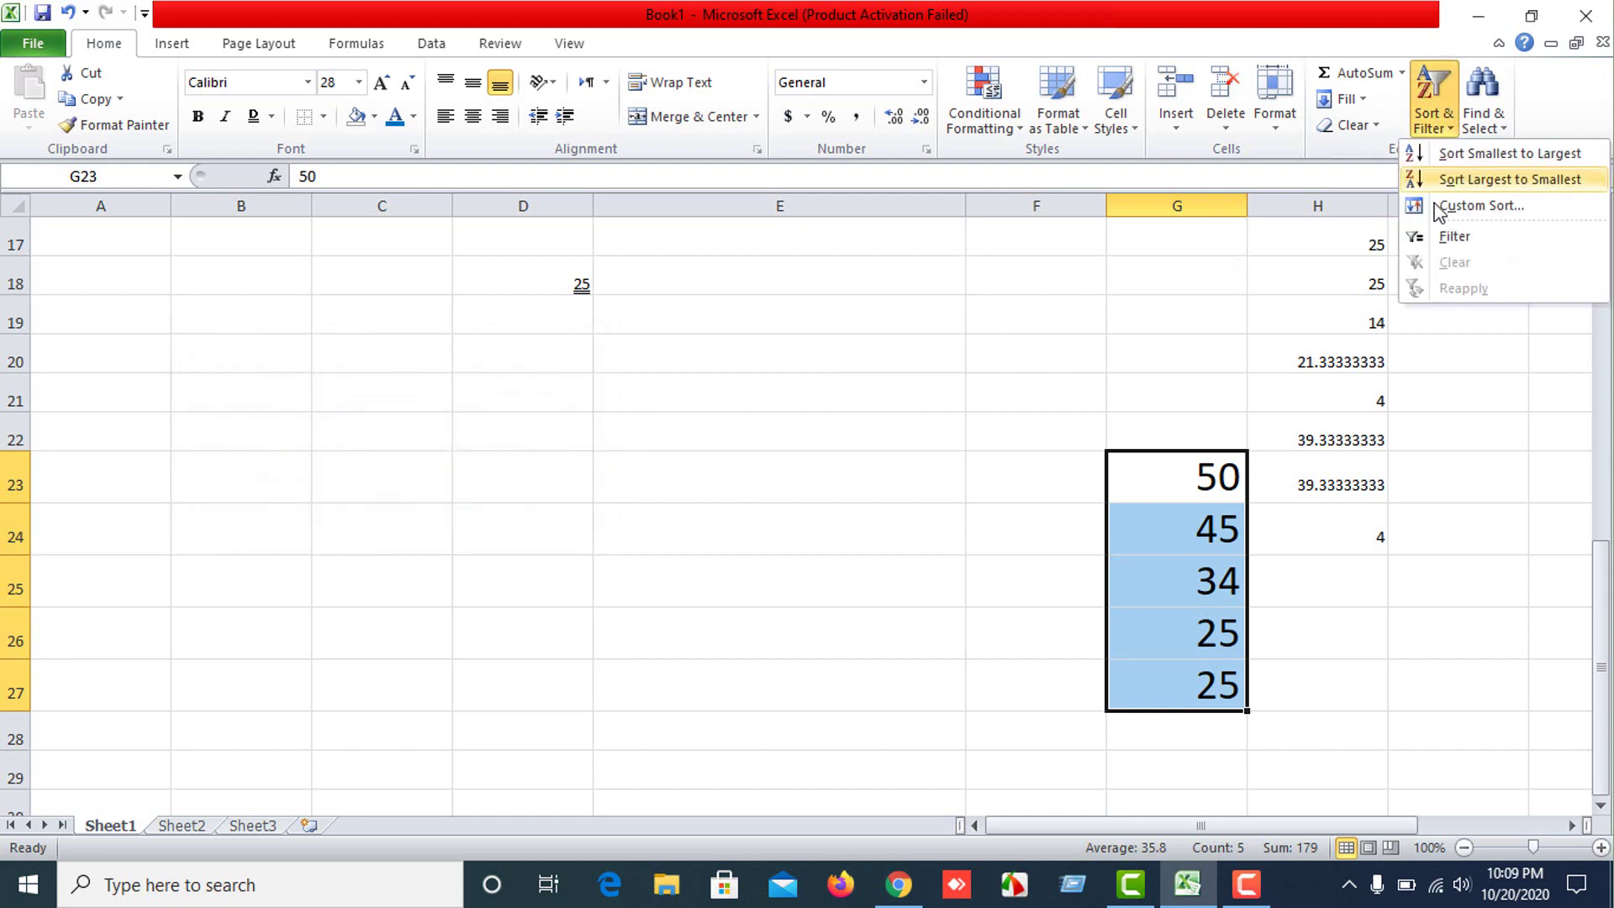
{"action": "left_click", "coordinate": [1429, 234]}
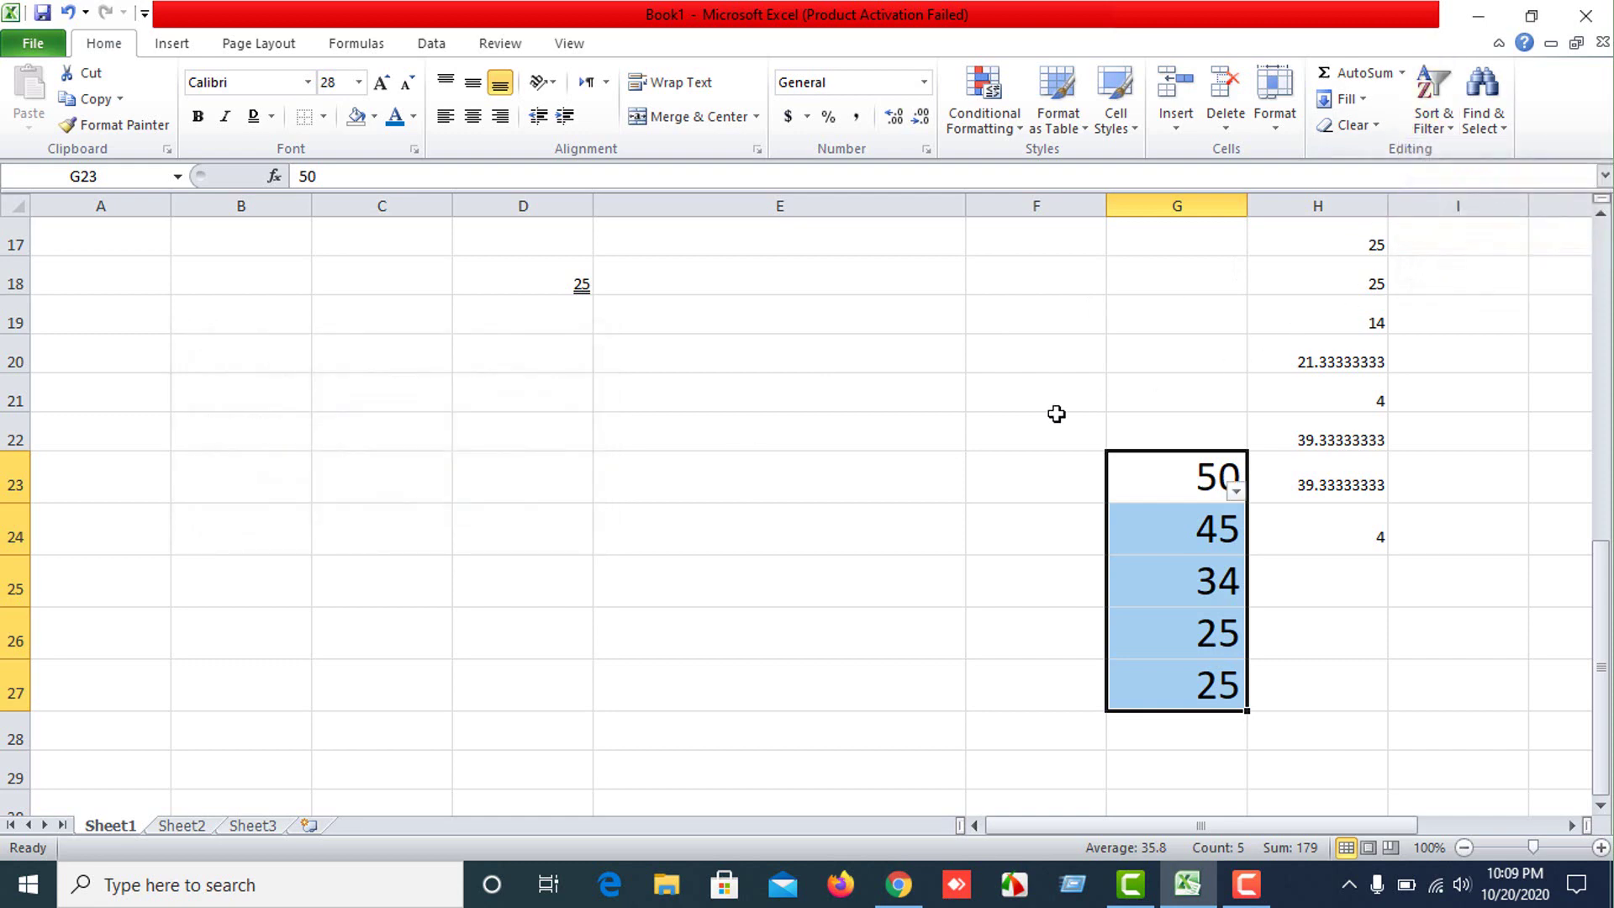
Filter column G to hide the values 45 and 34.
{"action": "left_click", "coordinate": [1237, 491]}
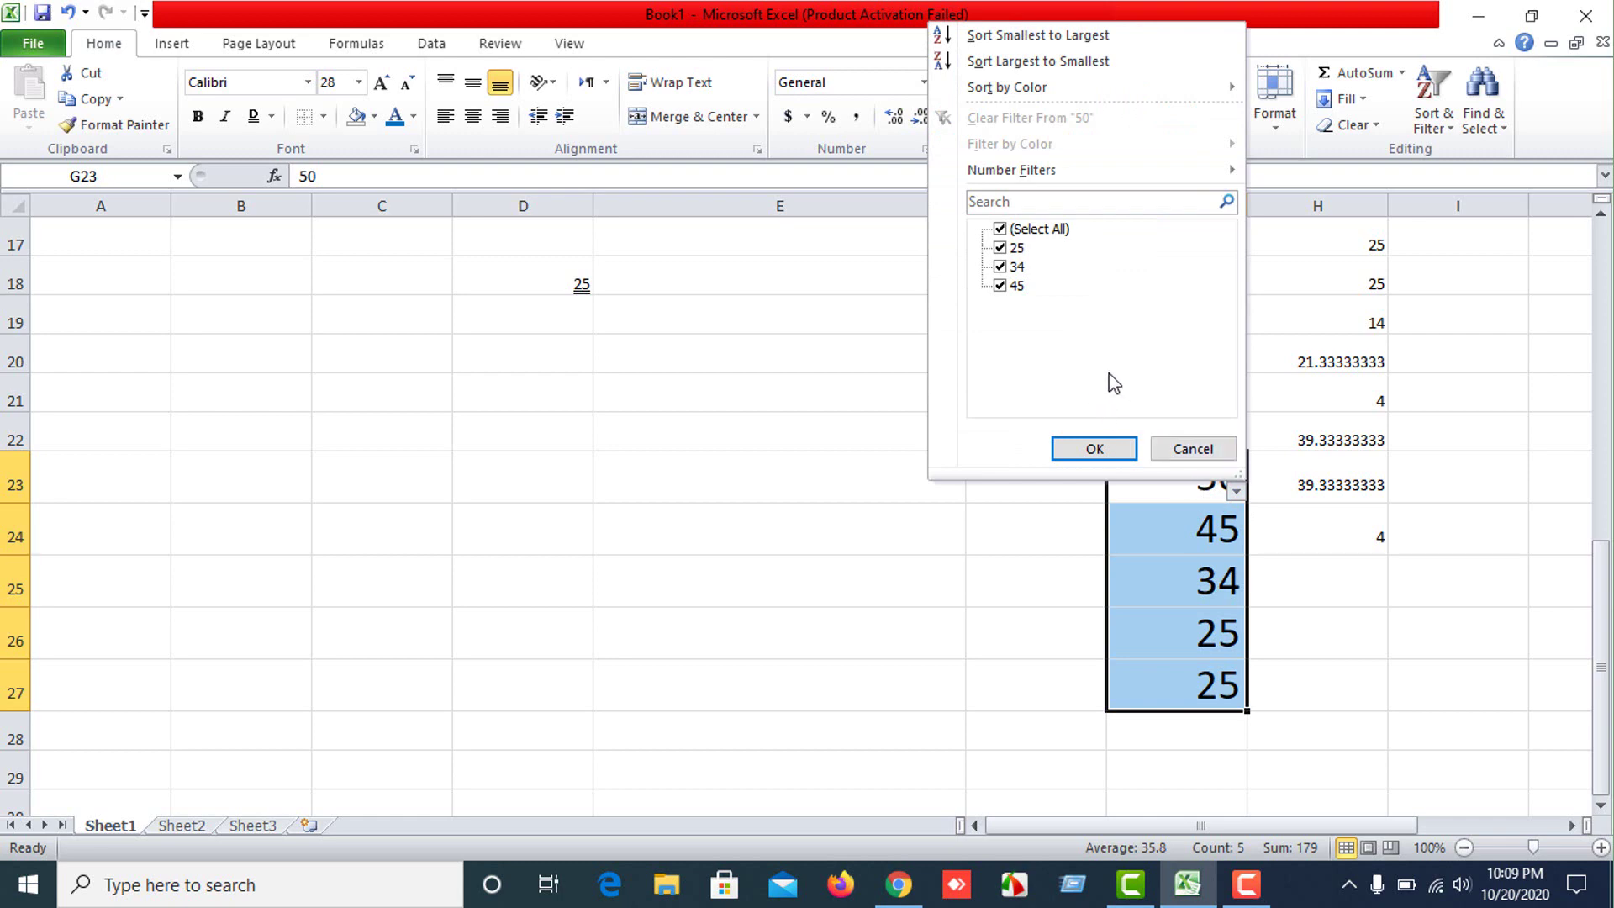
{"action": "left_click", "coordinate": [1000, 287]}
{"action": "left_click", "coordinate": [999, 267]}
{"action": "left_click", "coordinate": [1094, 448]}
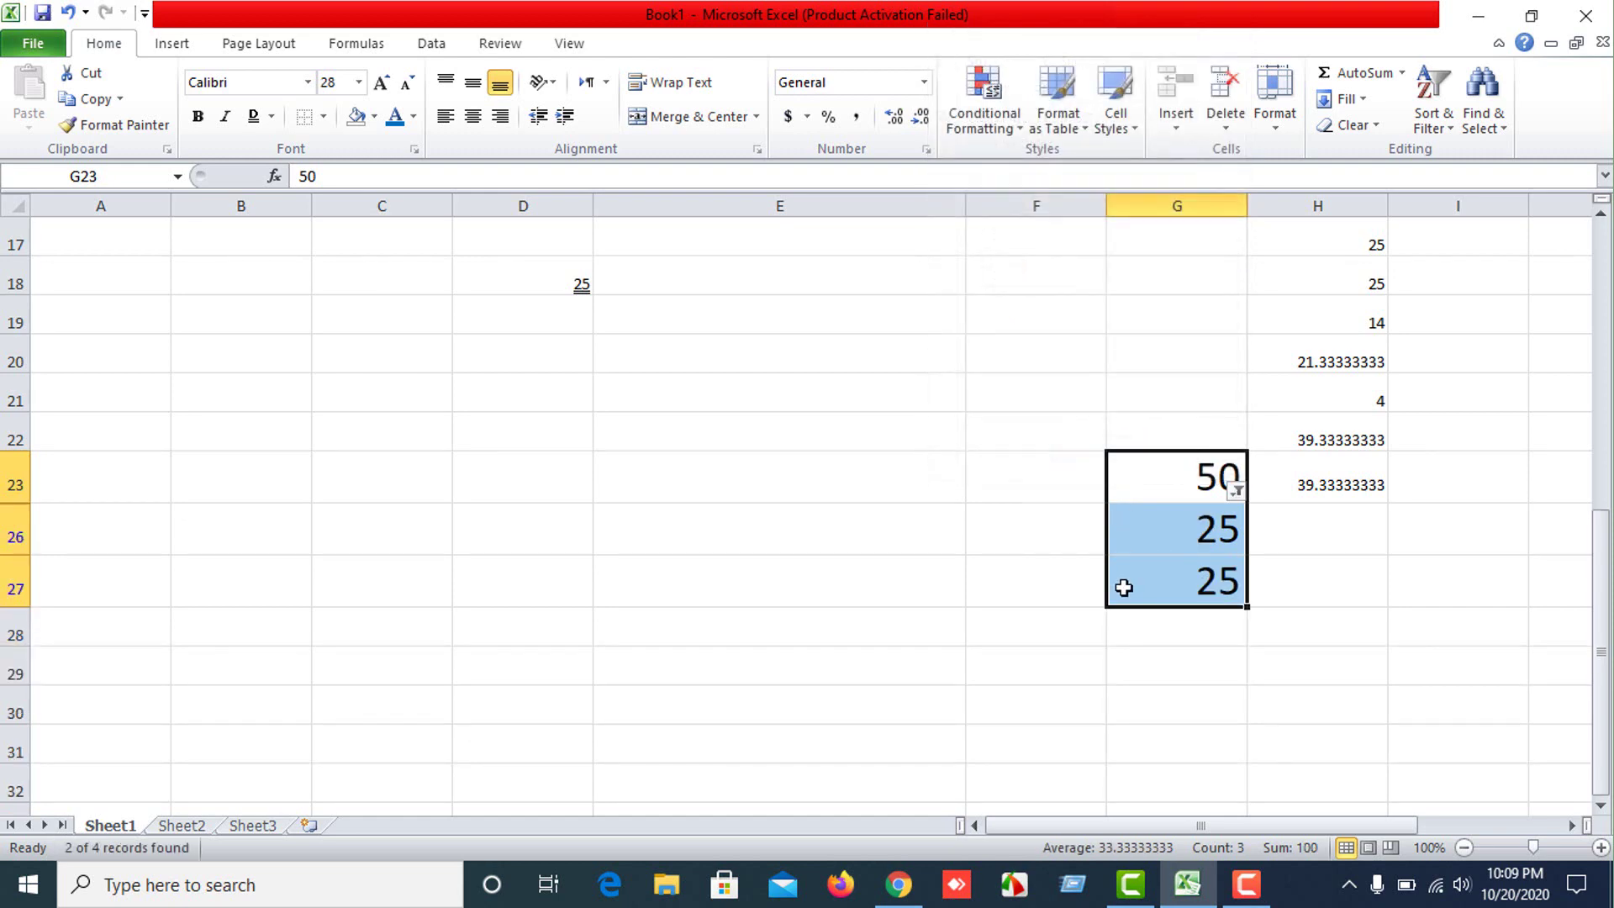
Switch filtering off, dismiss the range error, and reselect G23:G27.
{"action": "left_click", "coordinate": [1221, 661]}
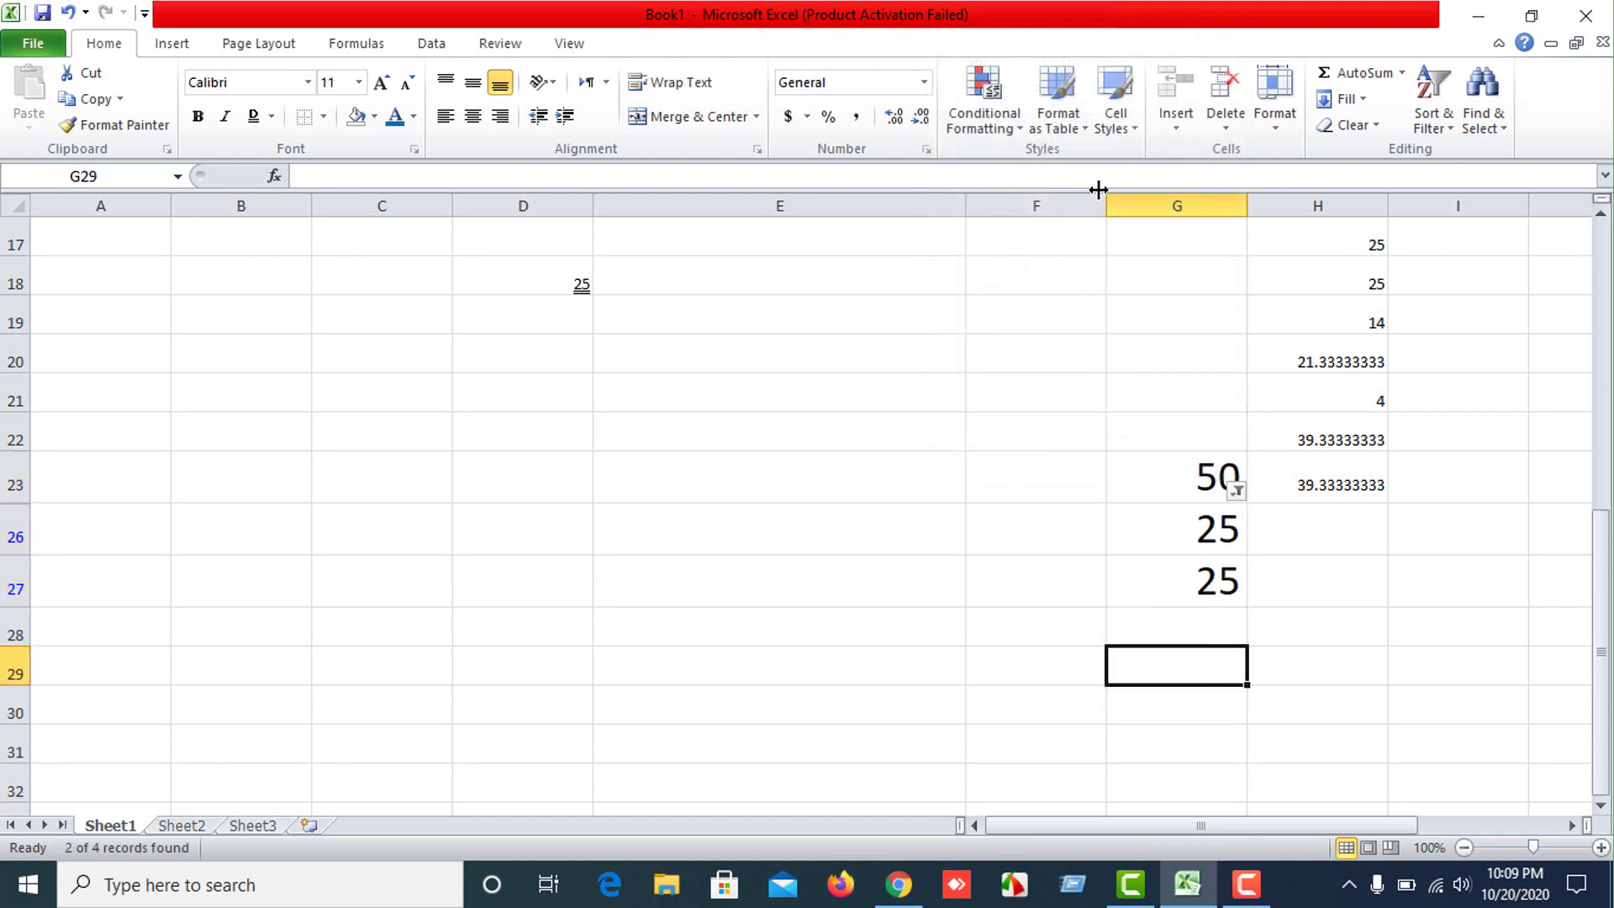
{"action": "left_click", "coordinate": [1433, 118]}
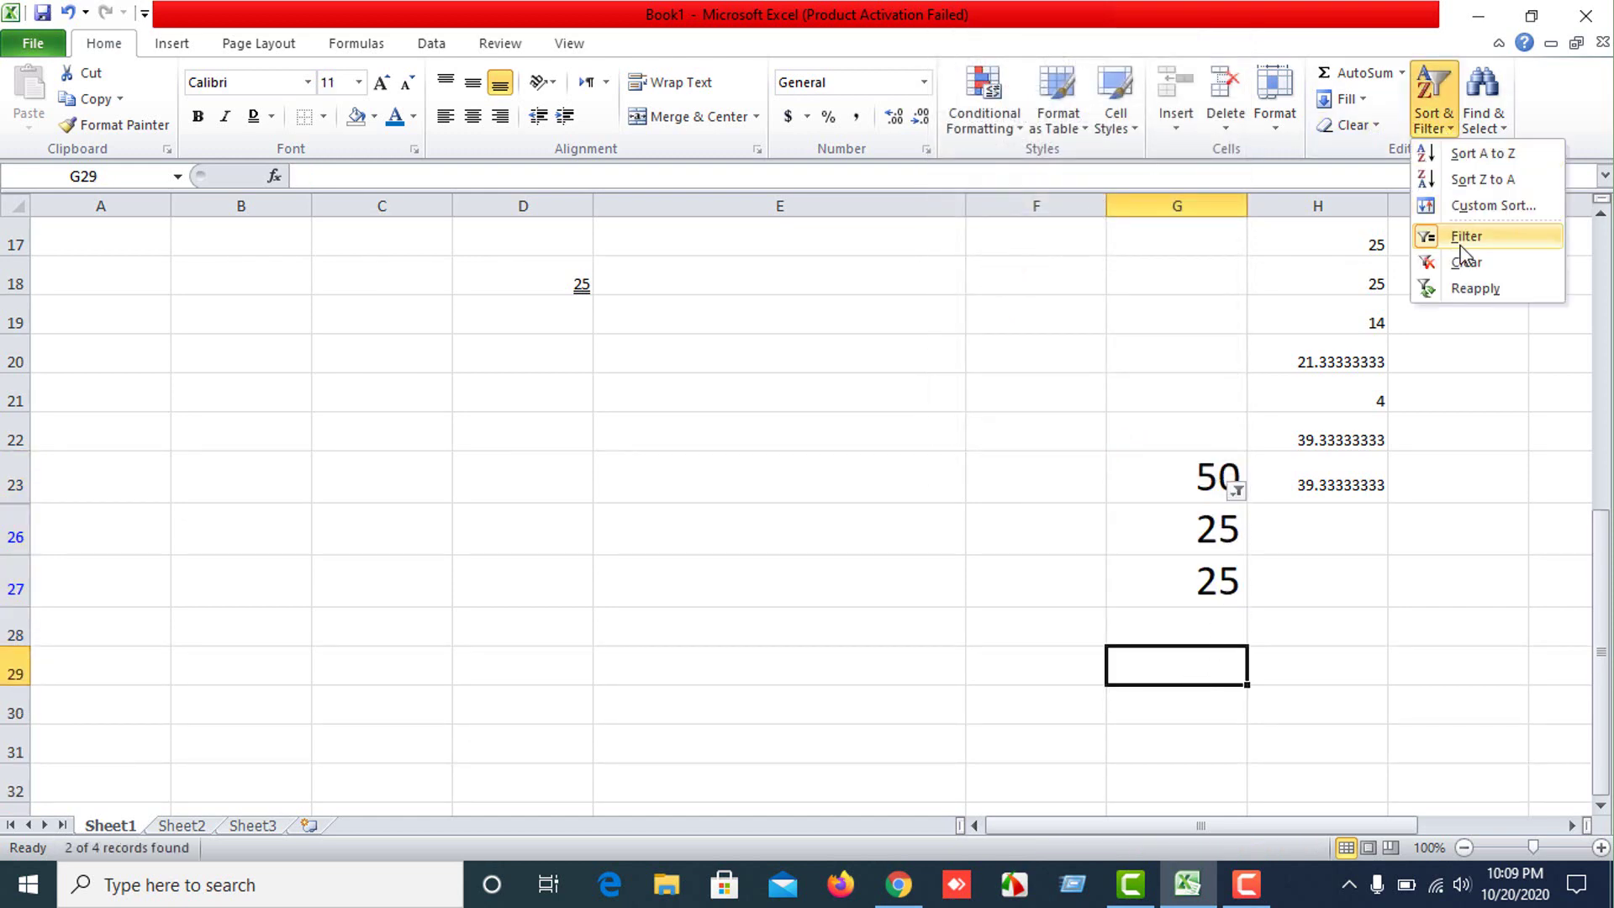
{"action": "left_click", "coordinate": [1461, 242]}
{"action": "left_click", "coordinate": [1437, 127]}
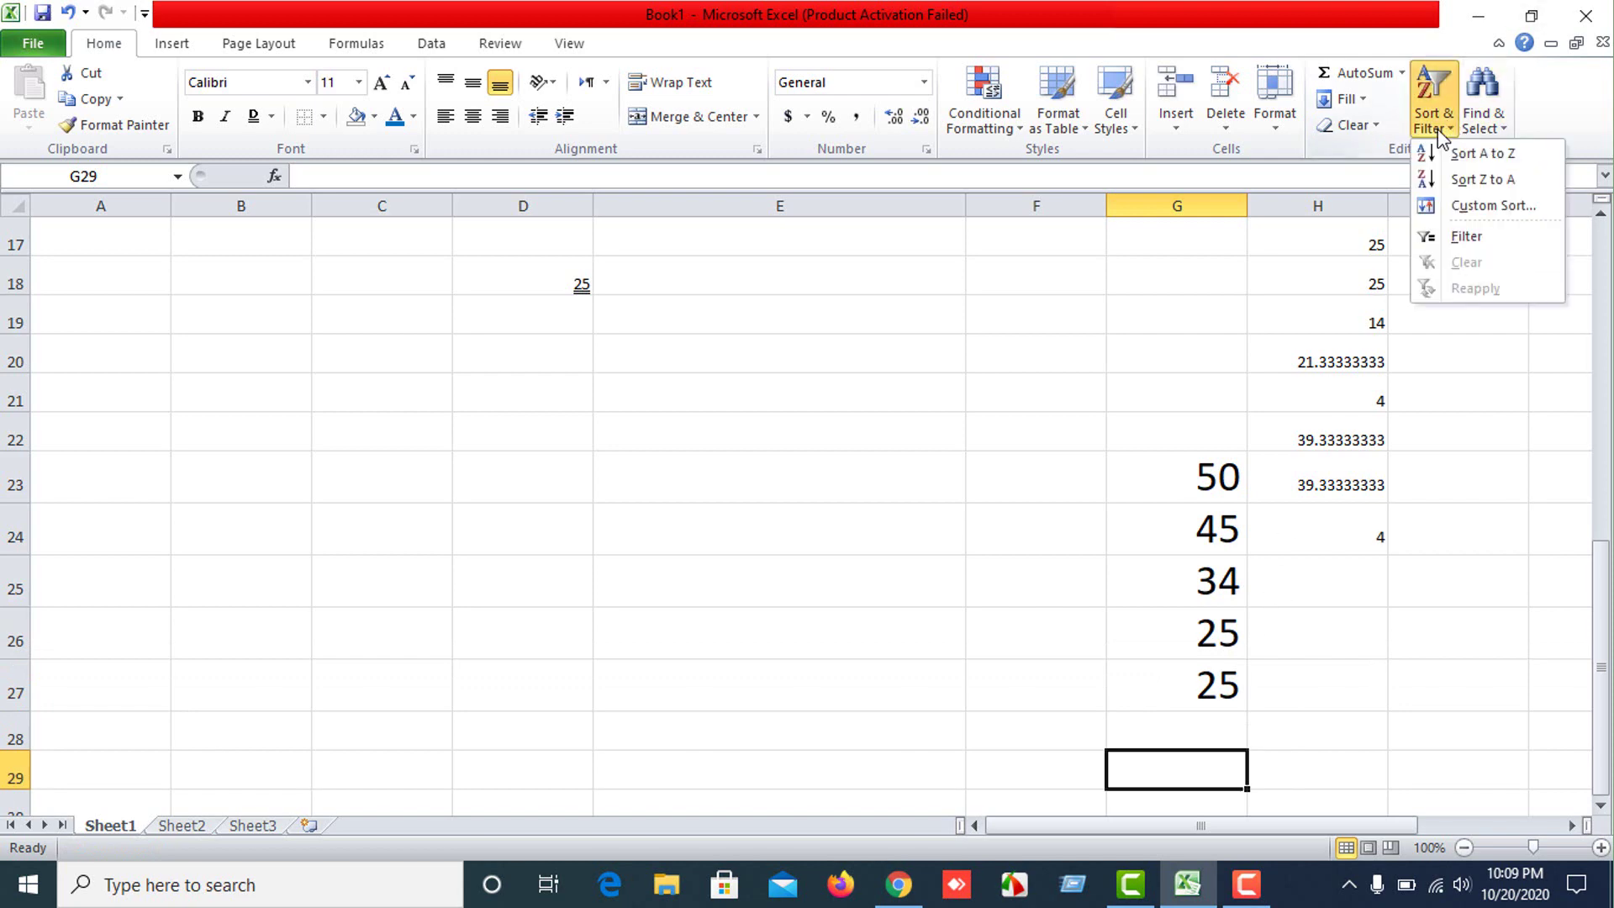
{"action": "left_click", "coordinate": [1463, 237]}
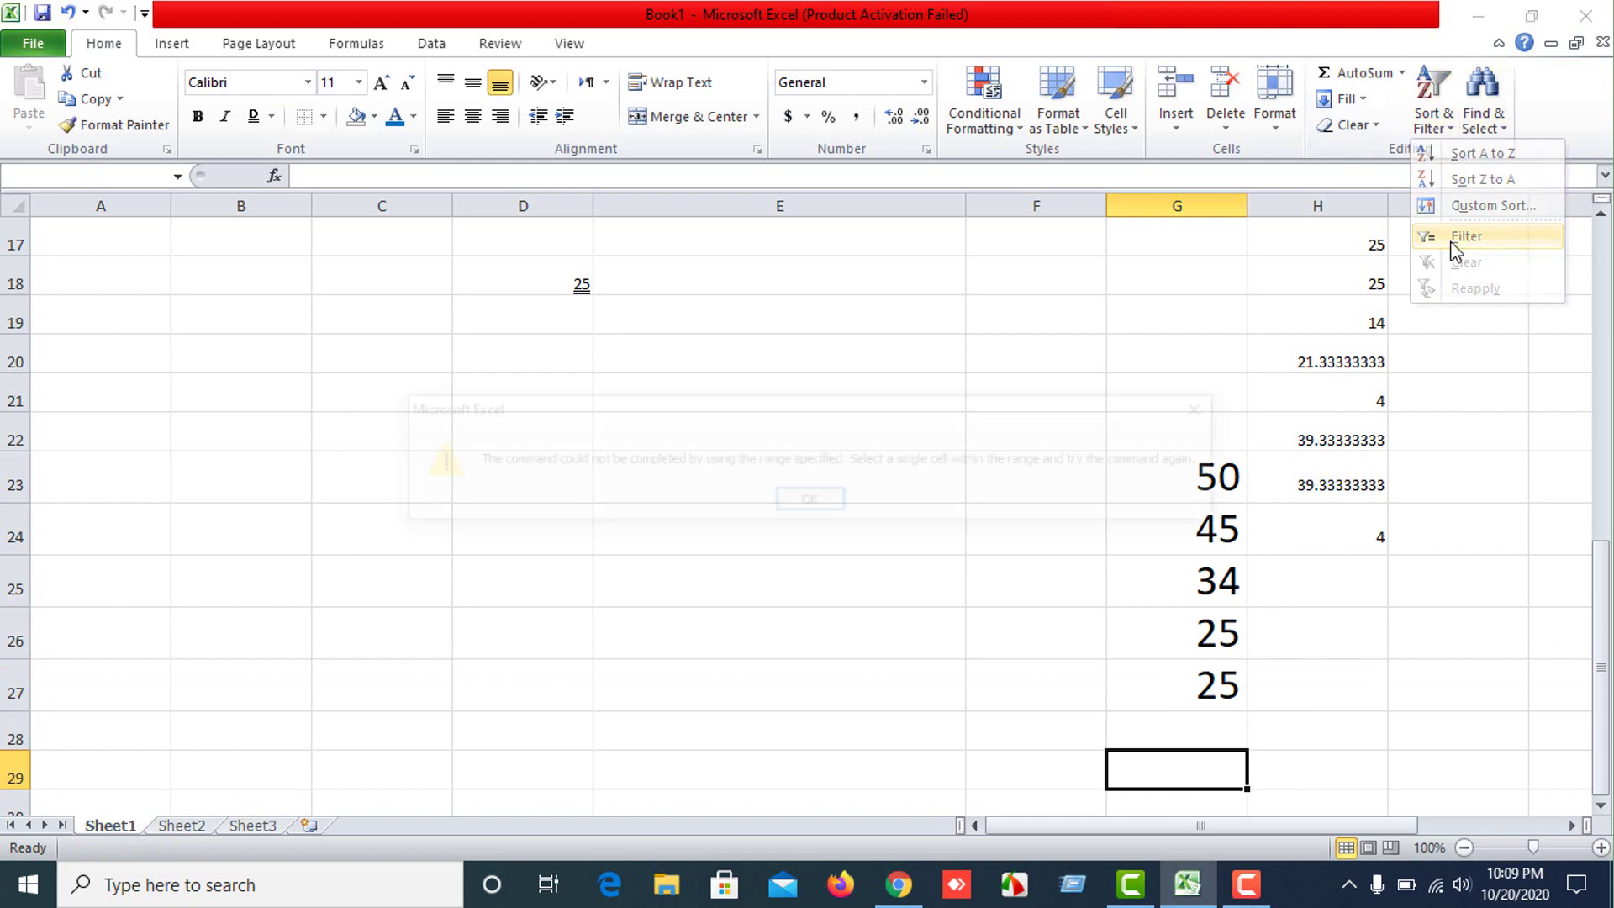
{"action": "left_click", "coordinate": [801, 504]}
{"action": "left_click_drag", "start_coordinate": [1224, 472], "coordinate": [1199, 659]}
Add 45 in G28 and 50 in G29, then turn on the filter for G23:G29.
{"action": "left_click", "coordinate": [1202, 728]}
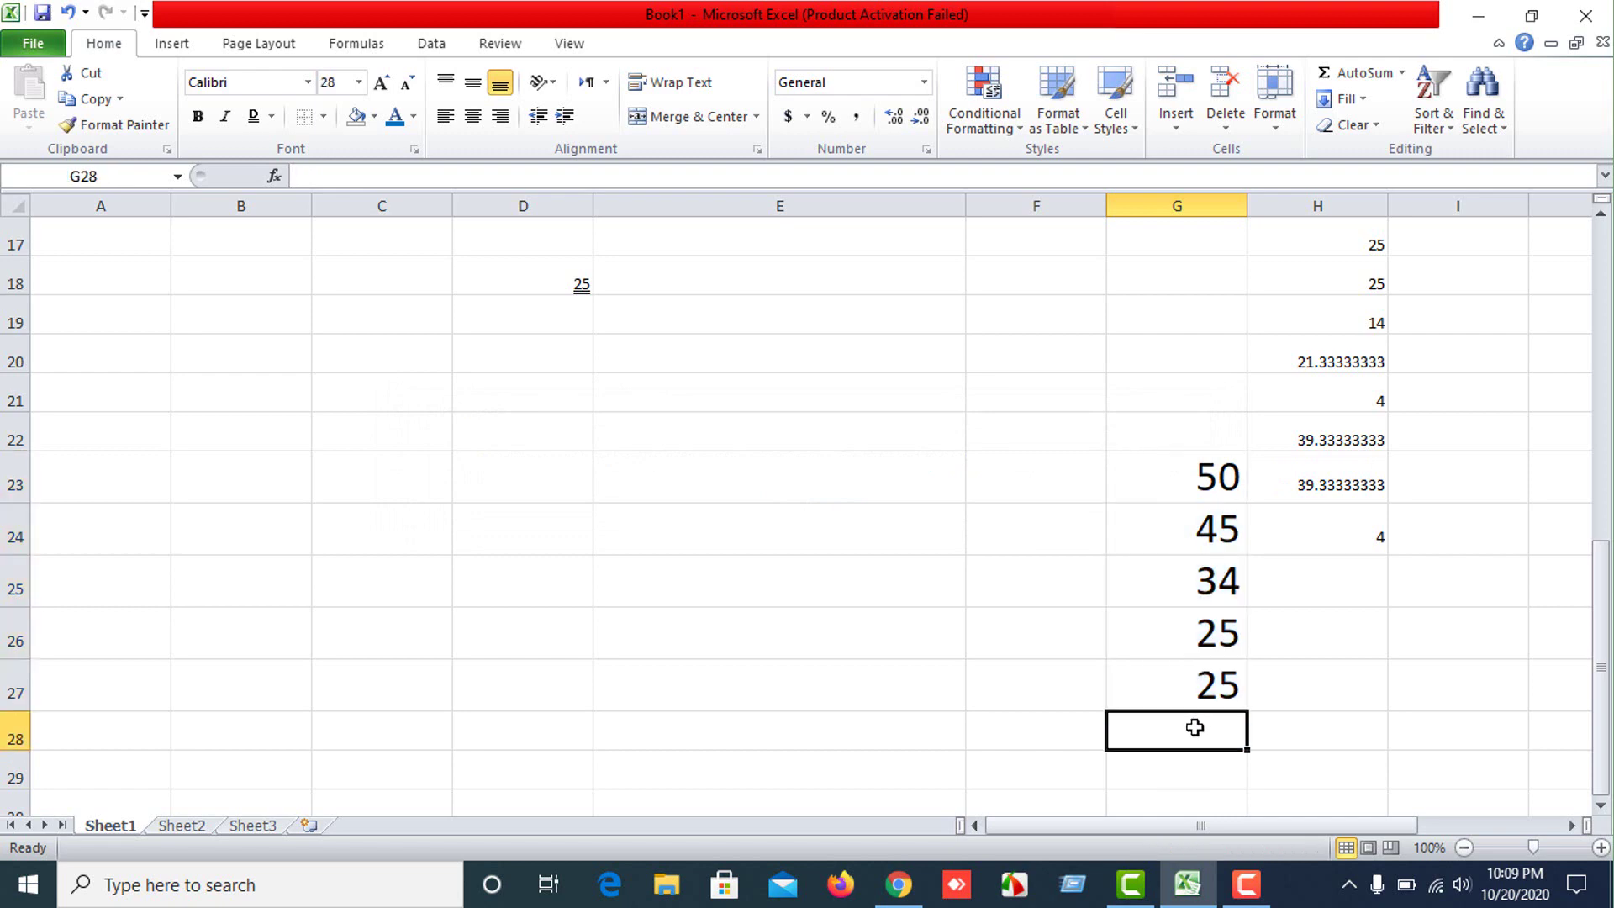
{"action": "type", "text": "45"}
{"action": "key", "text": "Return"}
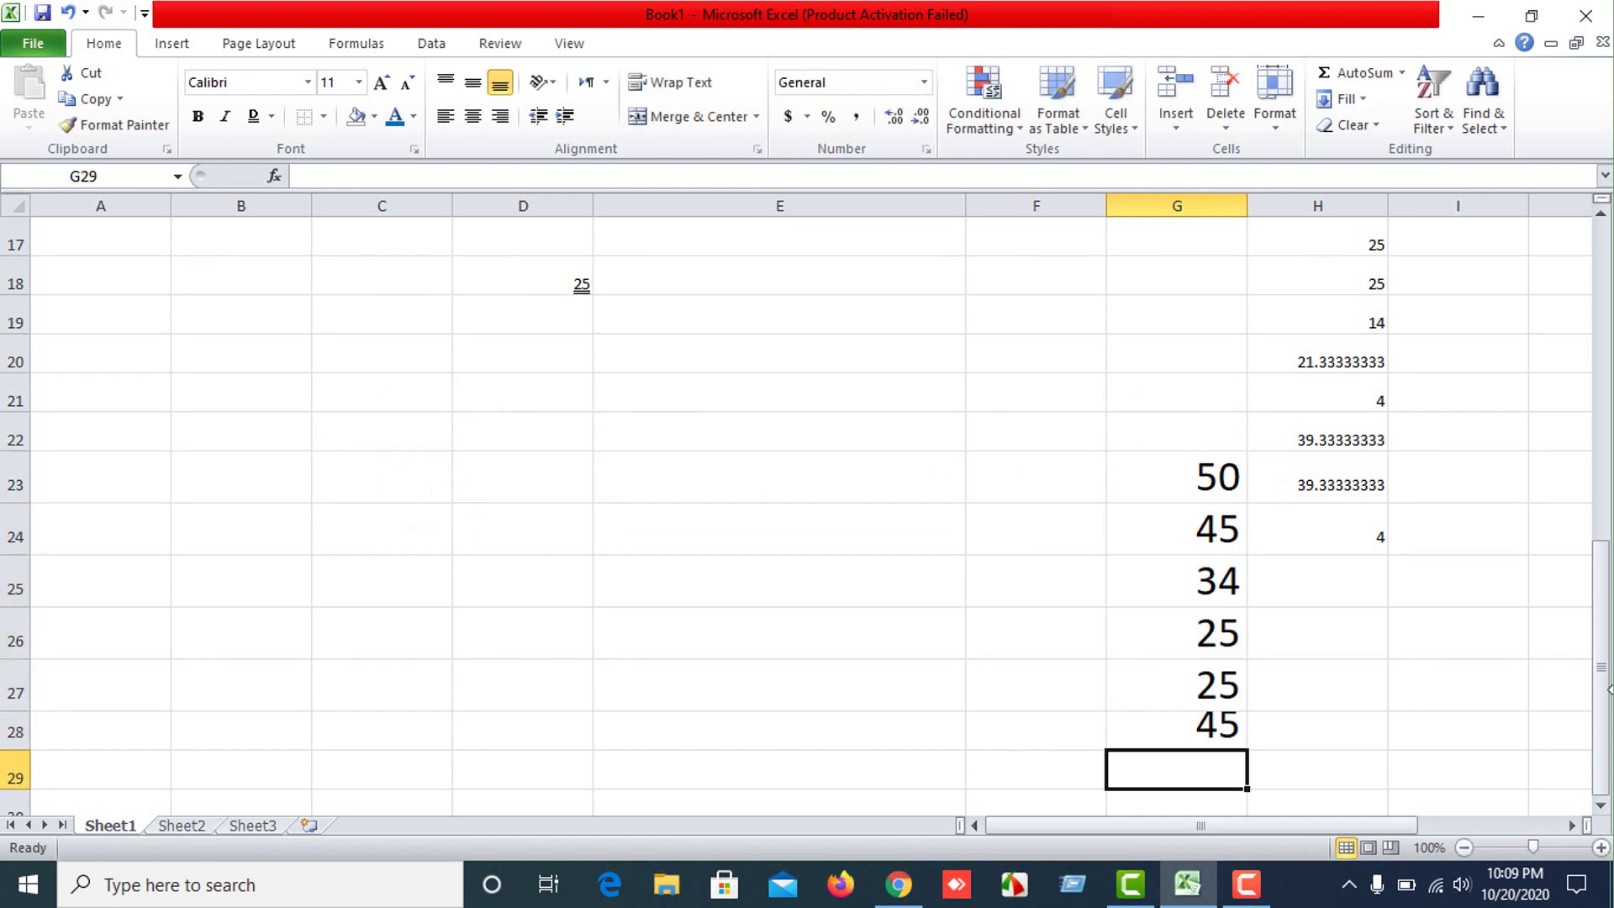
{"action": "type", "text": "50"}
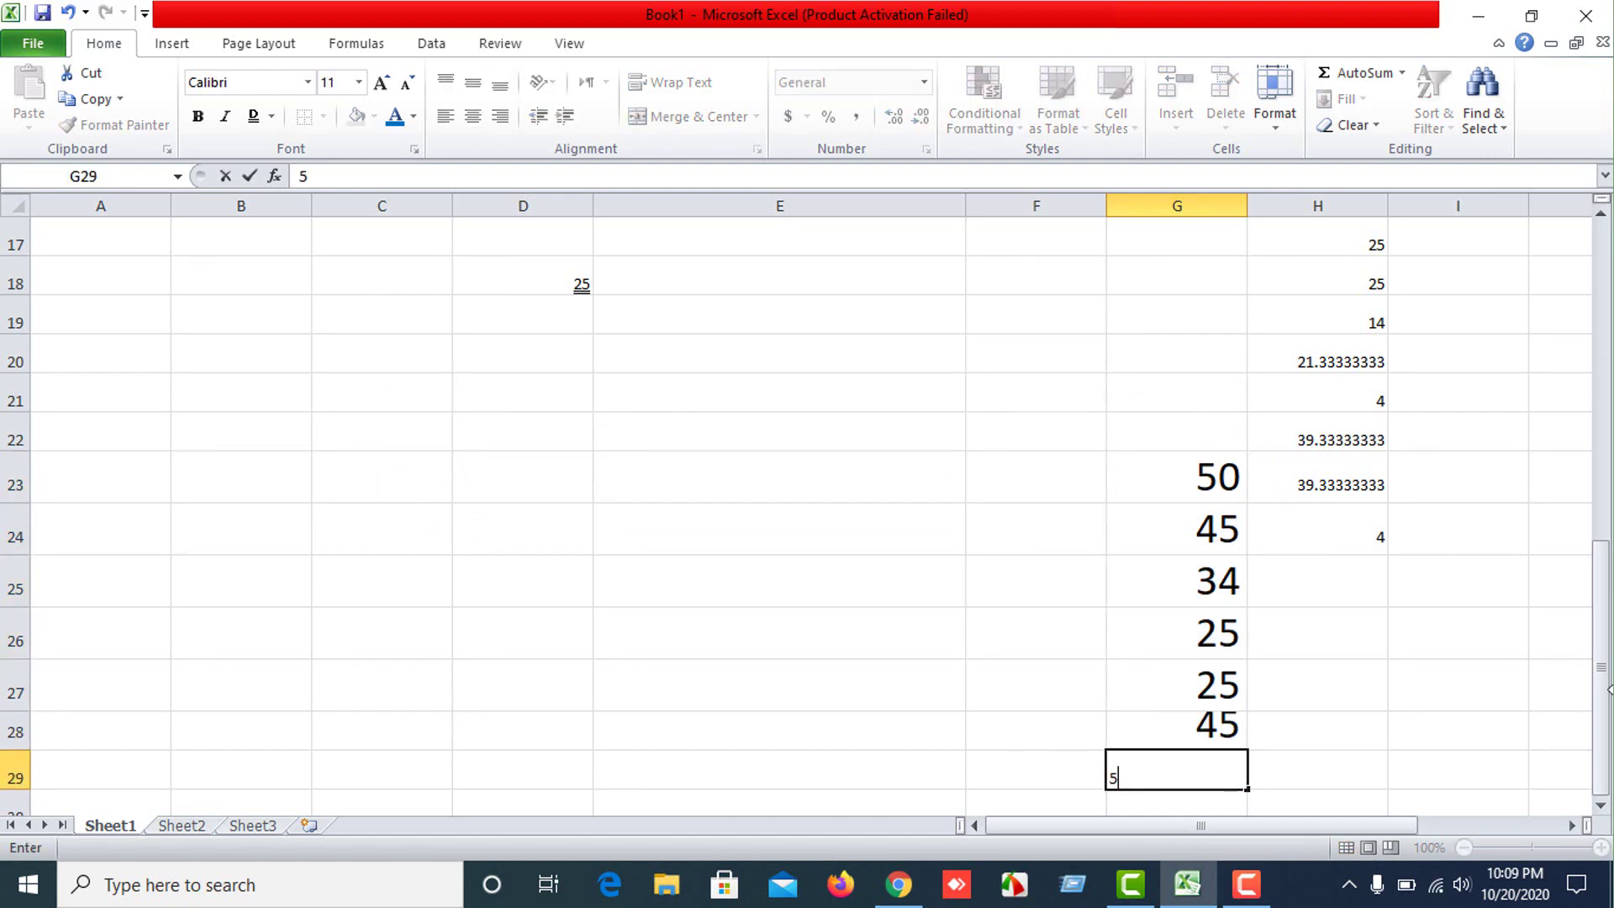
{"action": "key", "text": "Return"}
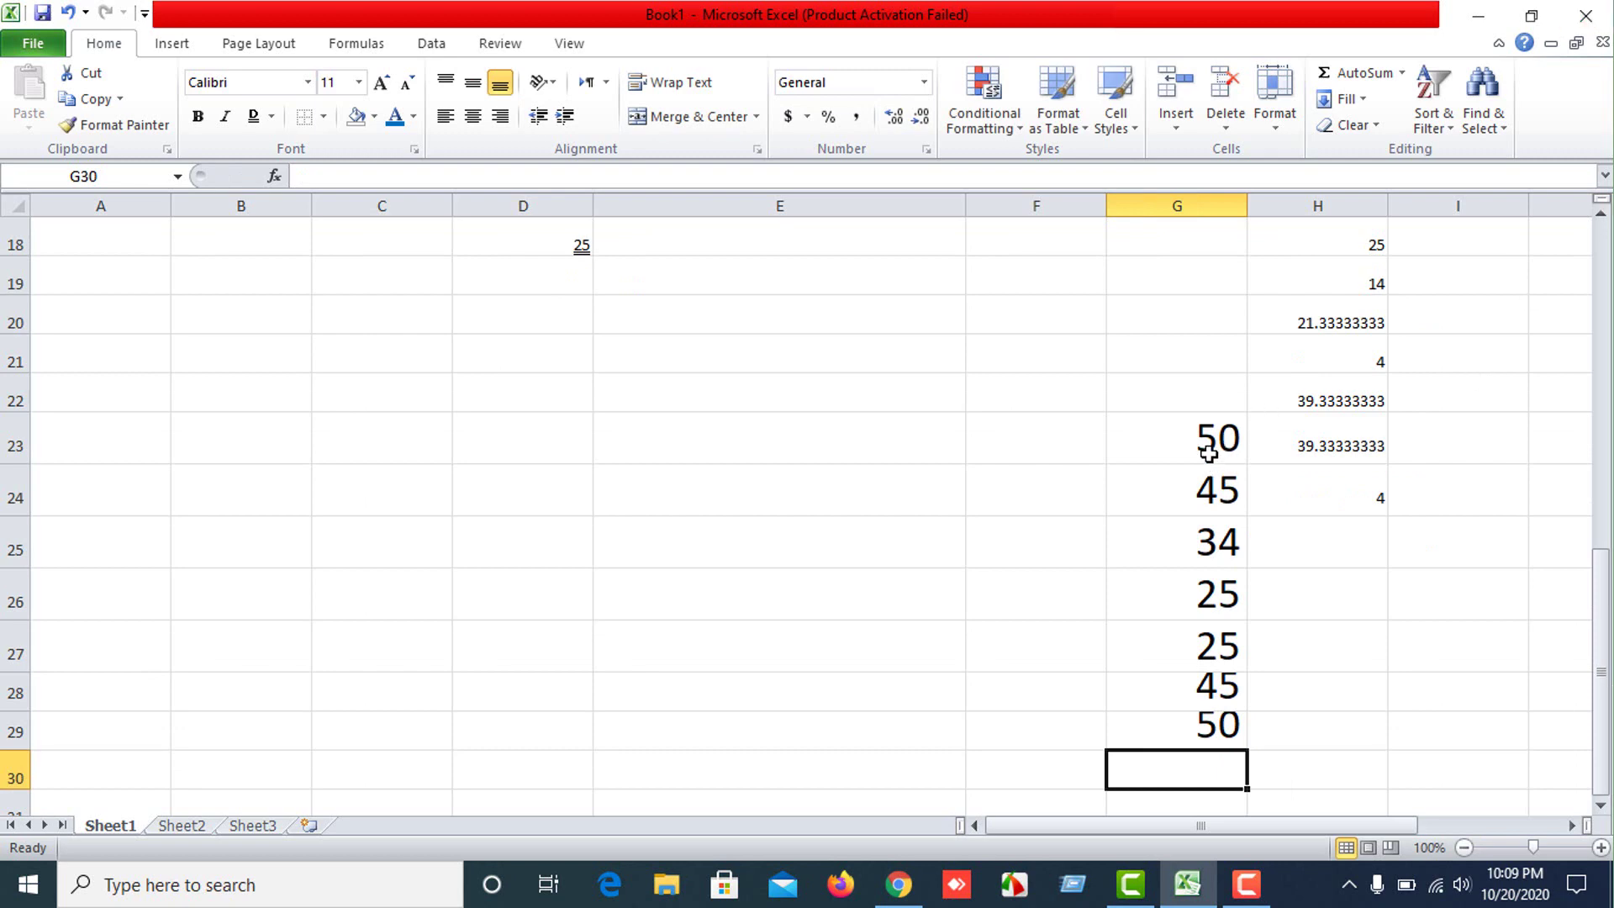
{"action": "left_click_drag", "start_coordinate": [1208, 453], "coordinate": [1227, 720]}
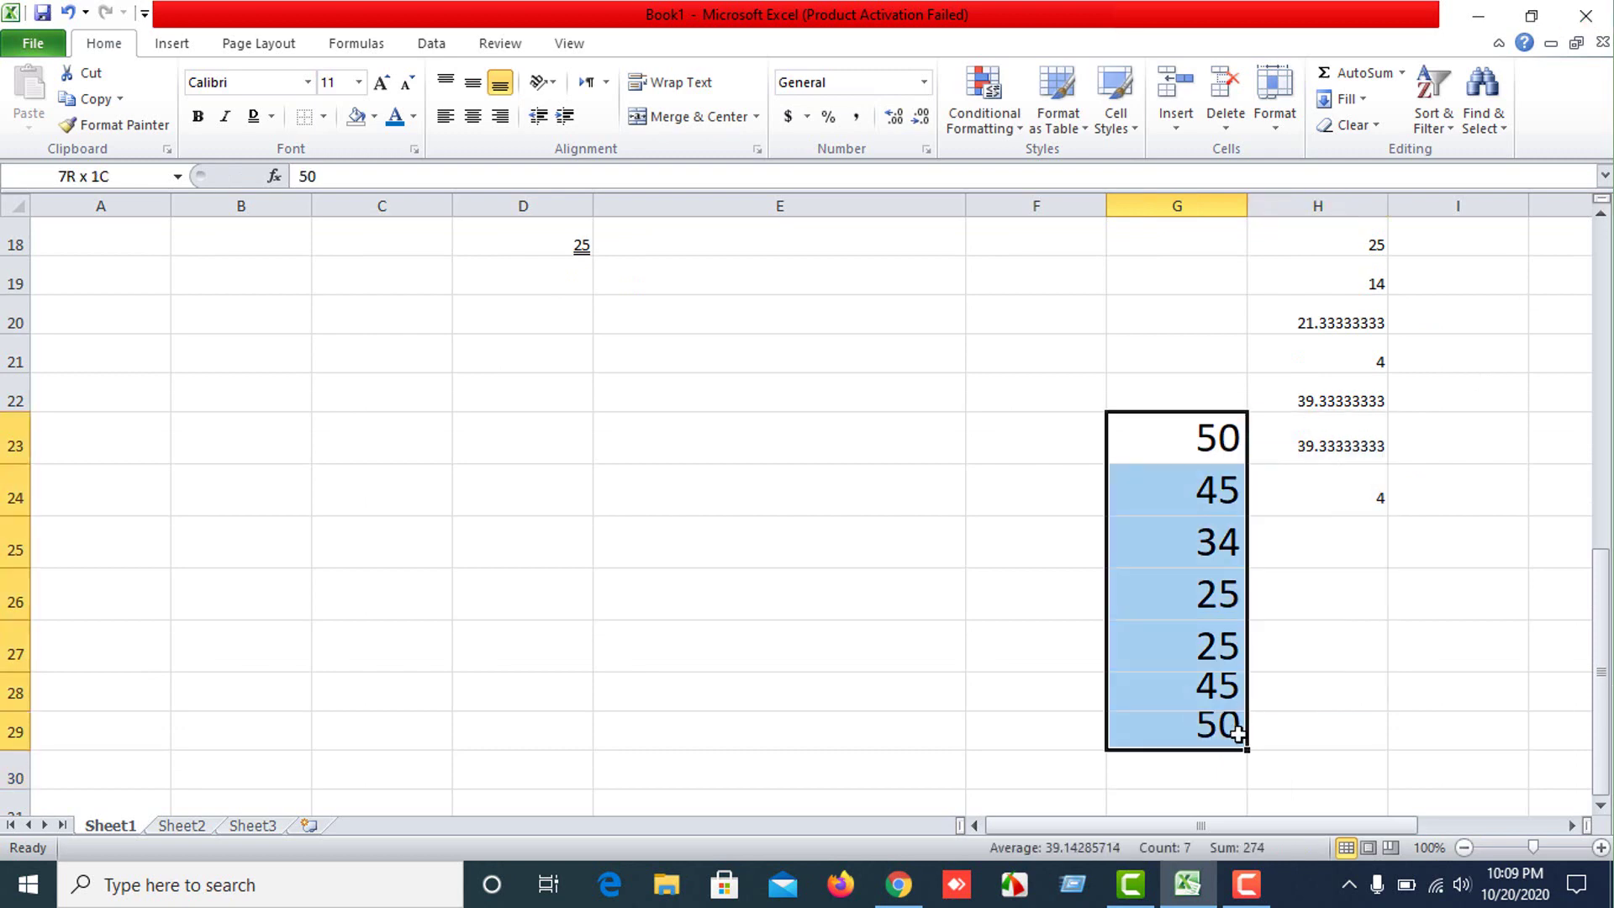
{"action": "left_click", "coordinate": [1432, 117]}
{"action": "left_click", "coordinate": [1454, 252]}
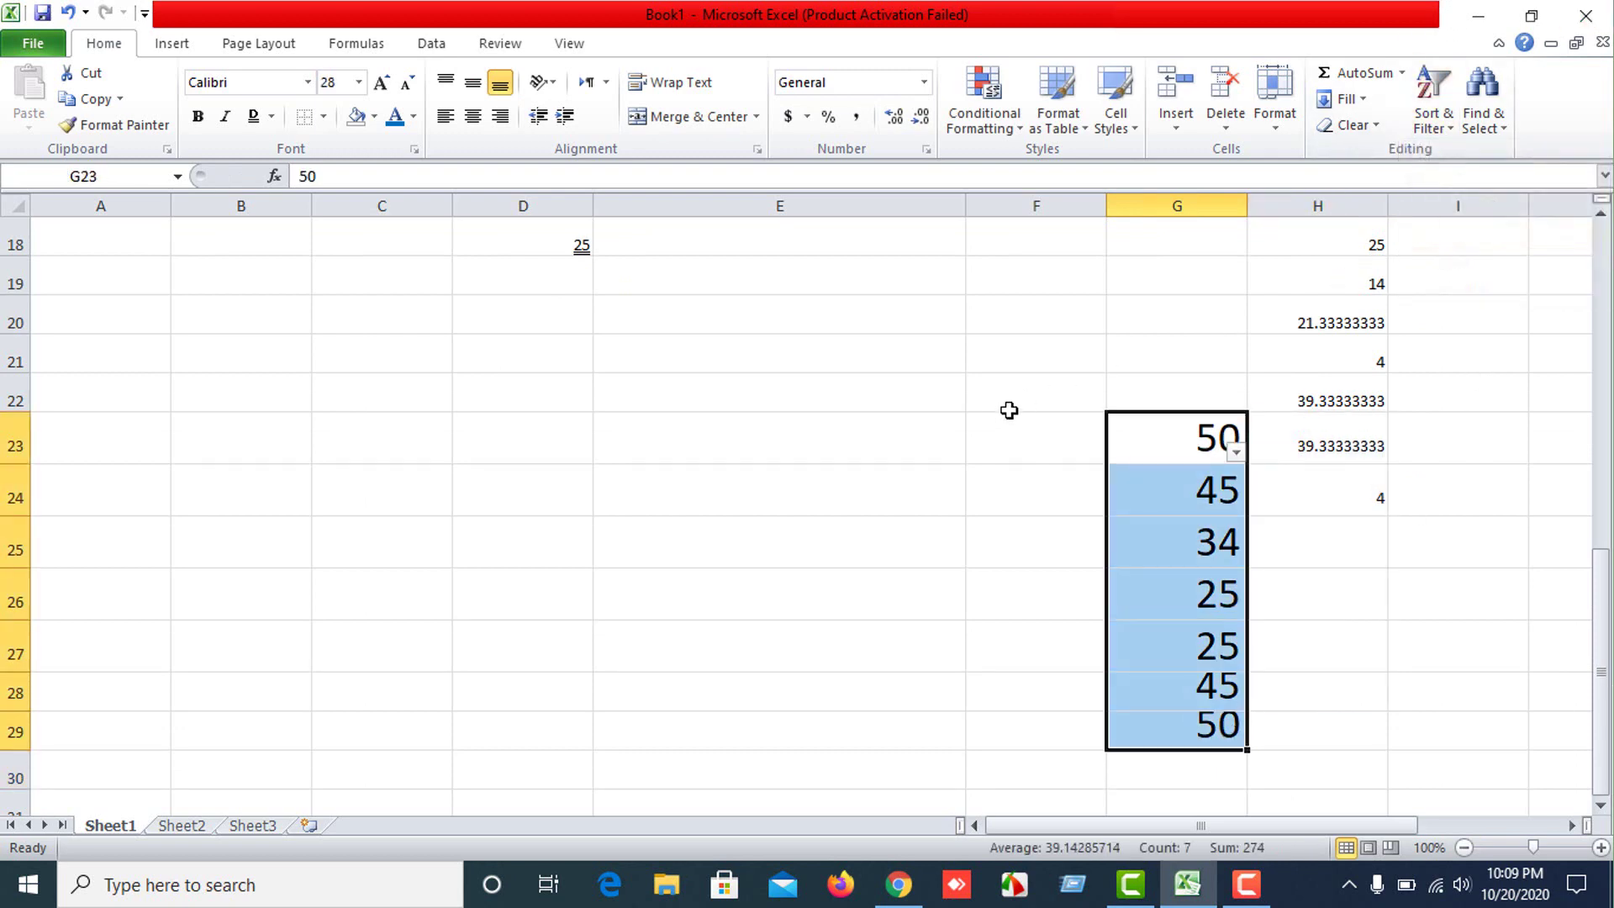
Filter column G to show only the 50 values.
{"action": "left_click", "coordinate": [1237, 456]}
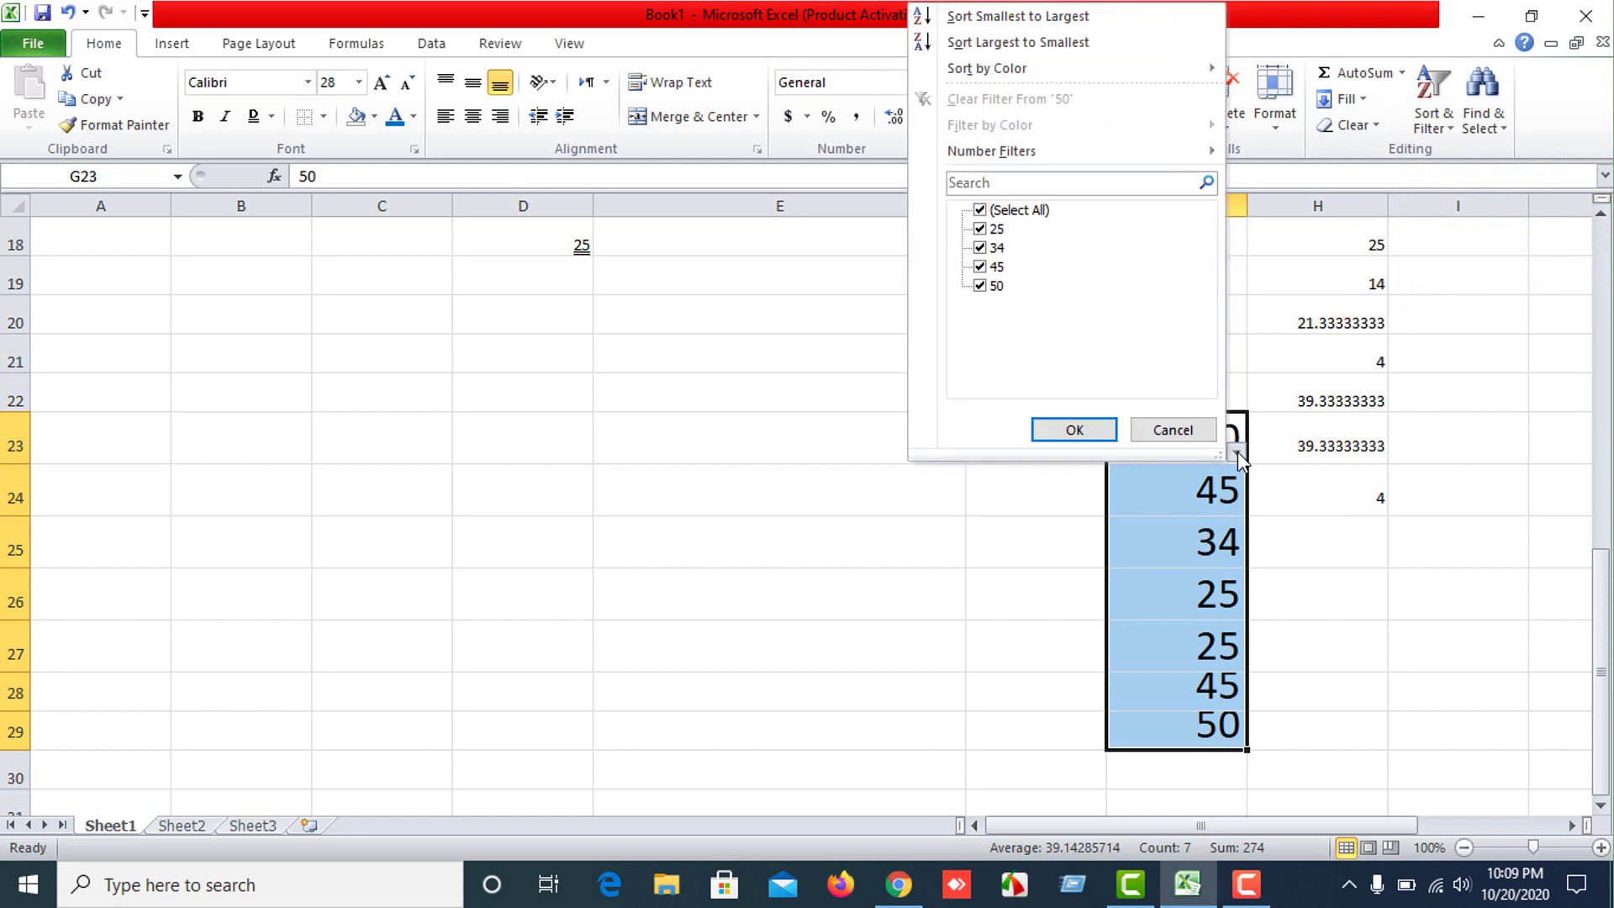
{"action": "left_click", "coordinate": [979, 266]}
{"action": "left_click", "coordinate": [979, 229]}
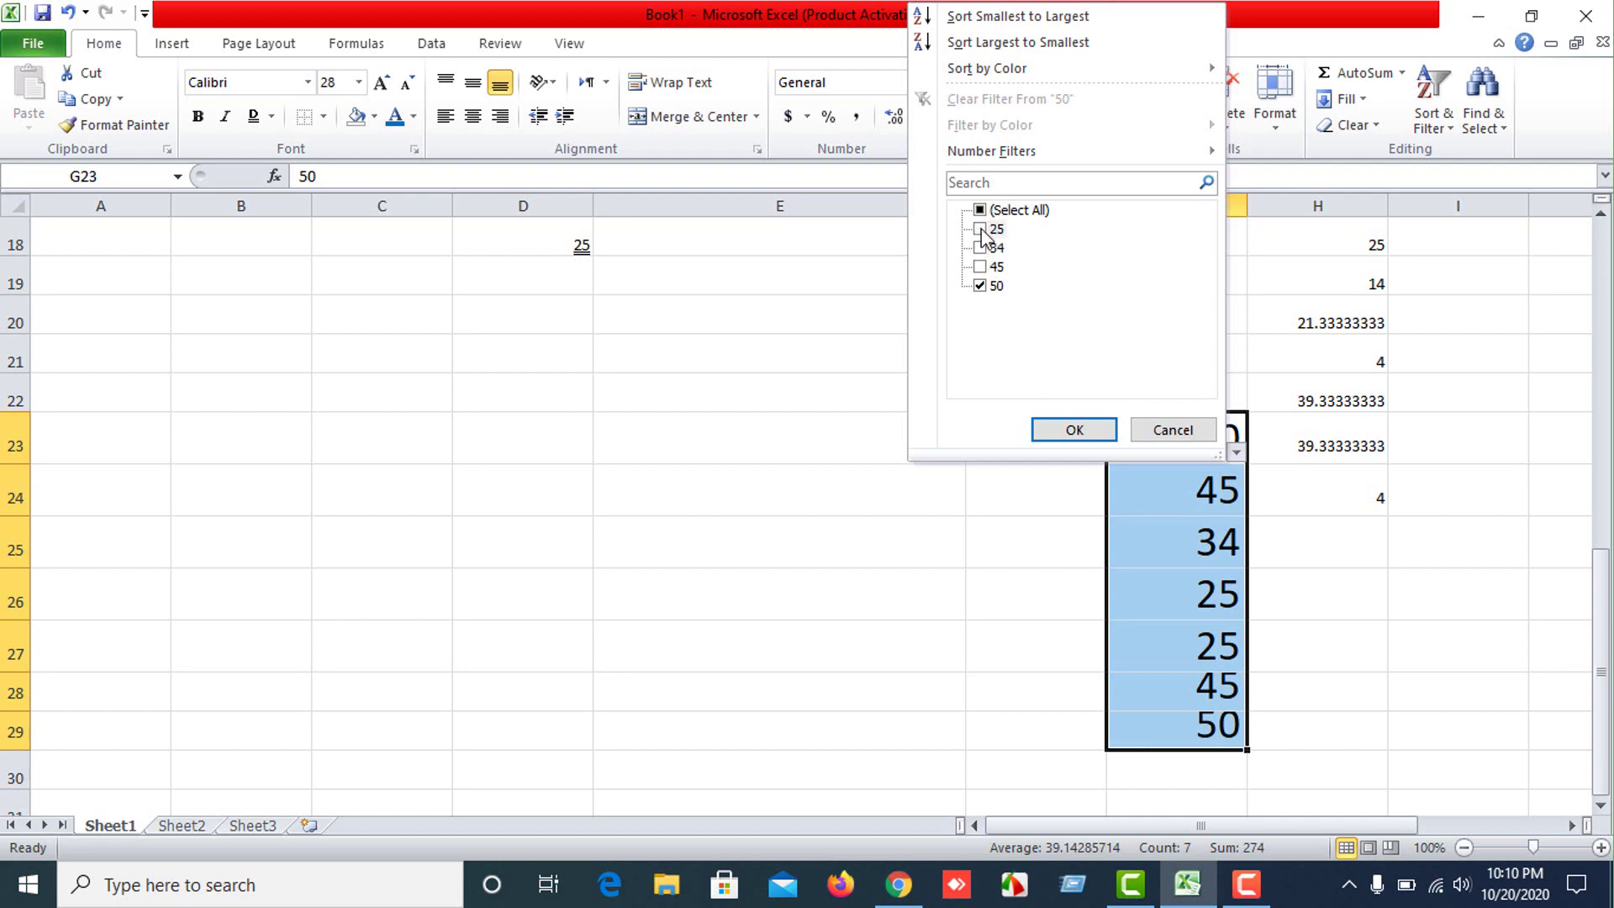
{"action": "left_click", "coordinate": [1071, 427]}
{"action": "left_click_drag", "start_coordinate": [1175, 648], "coordinate": [1175, 607]}
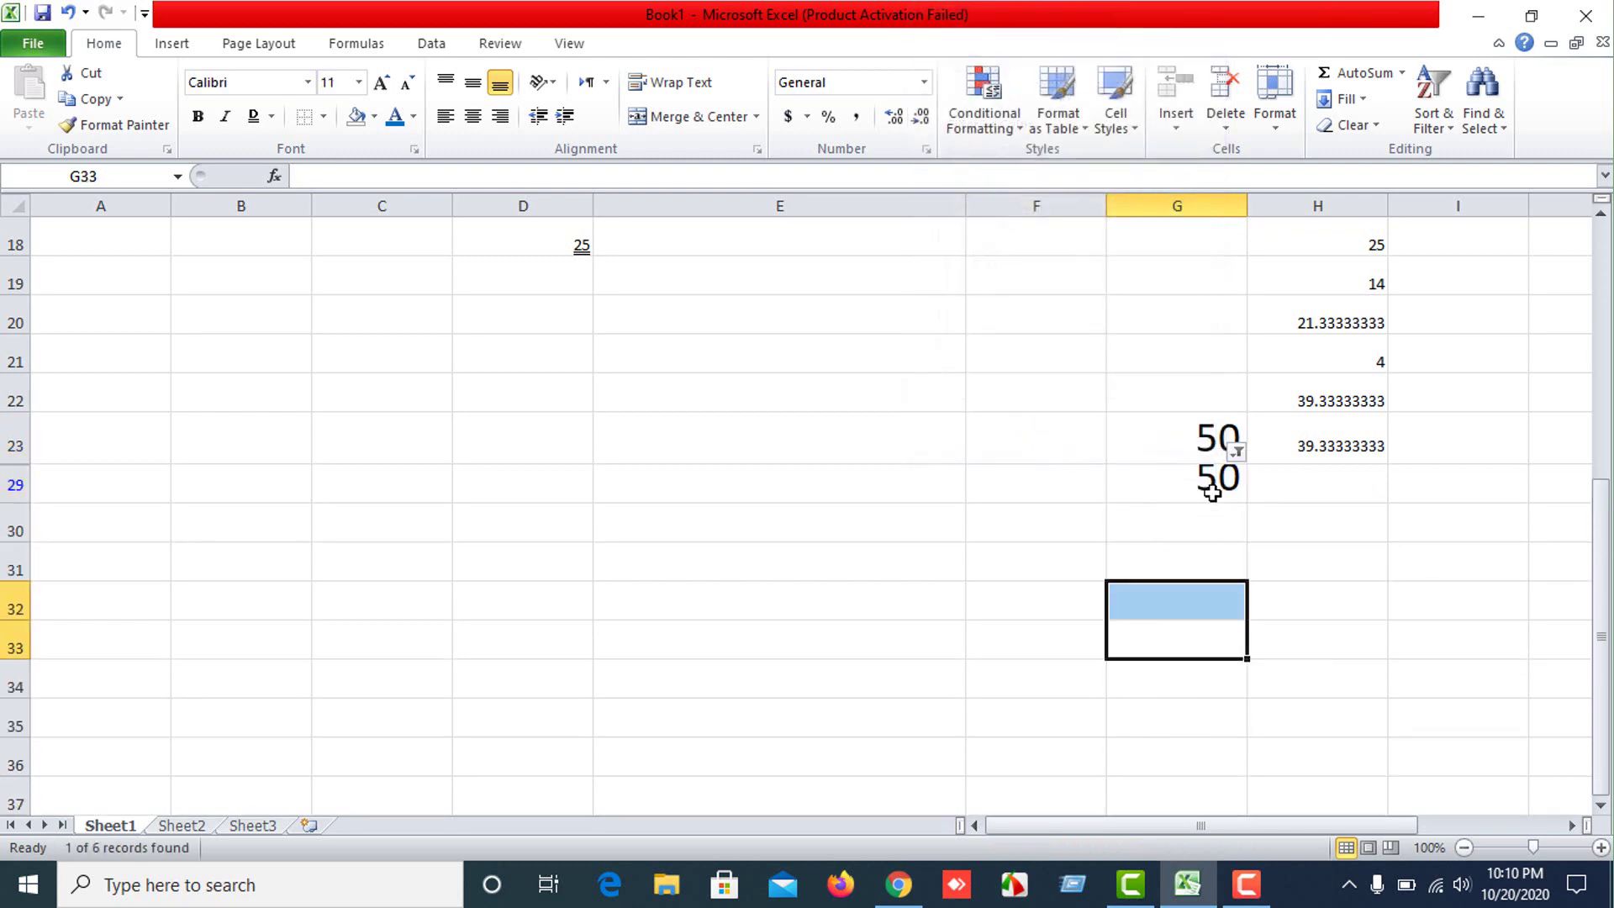
Change the column G filter to show only the 45 values.
{"action": "left_click", "coordinate": [1236, 451]}
{"action": "left_click", "coordinate": [978, 266]}
{"action": "left_click", "coordinate": [982, 286]}
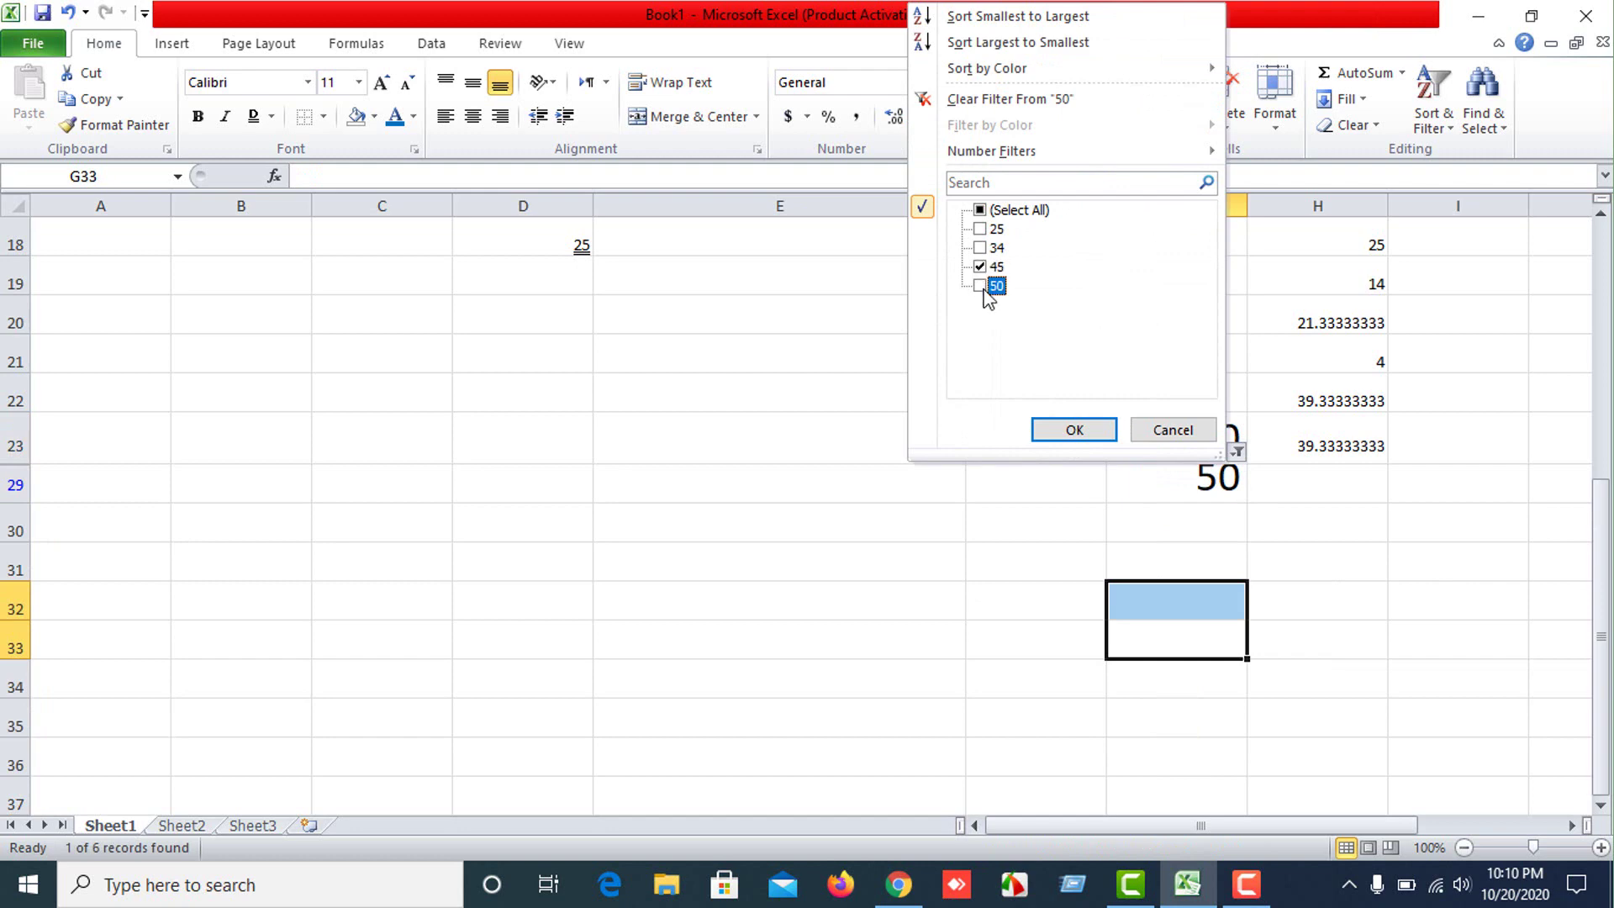
{"action": "left_click", "coordinate": [1074, 428]}
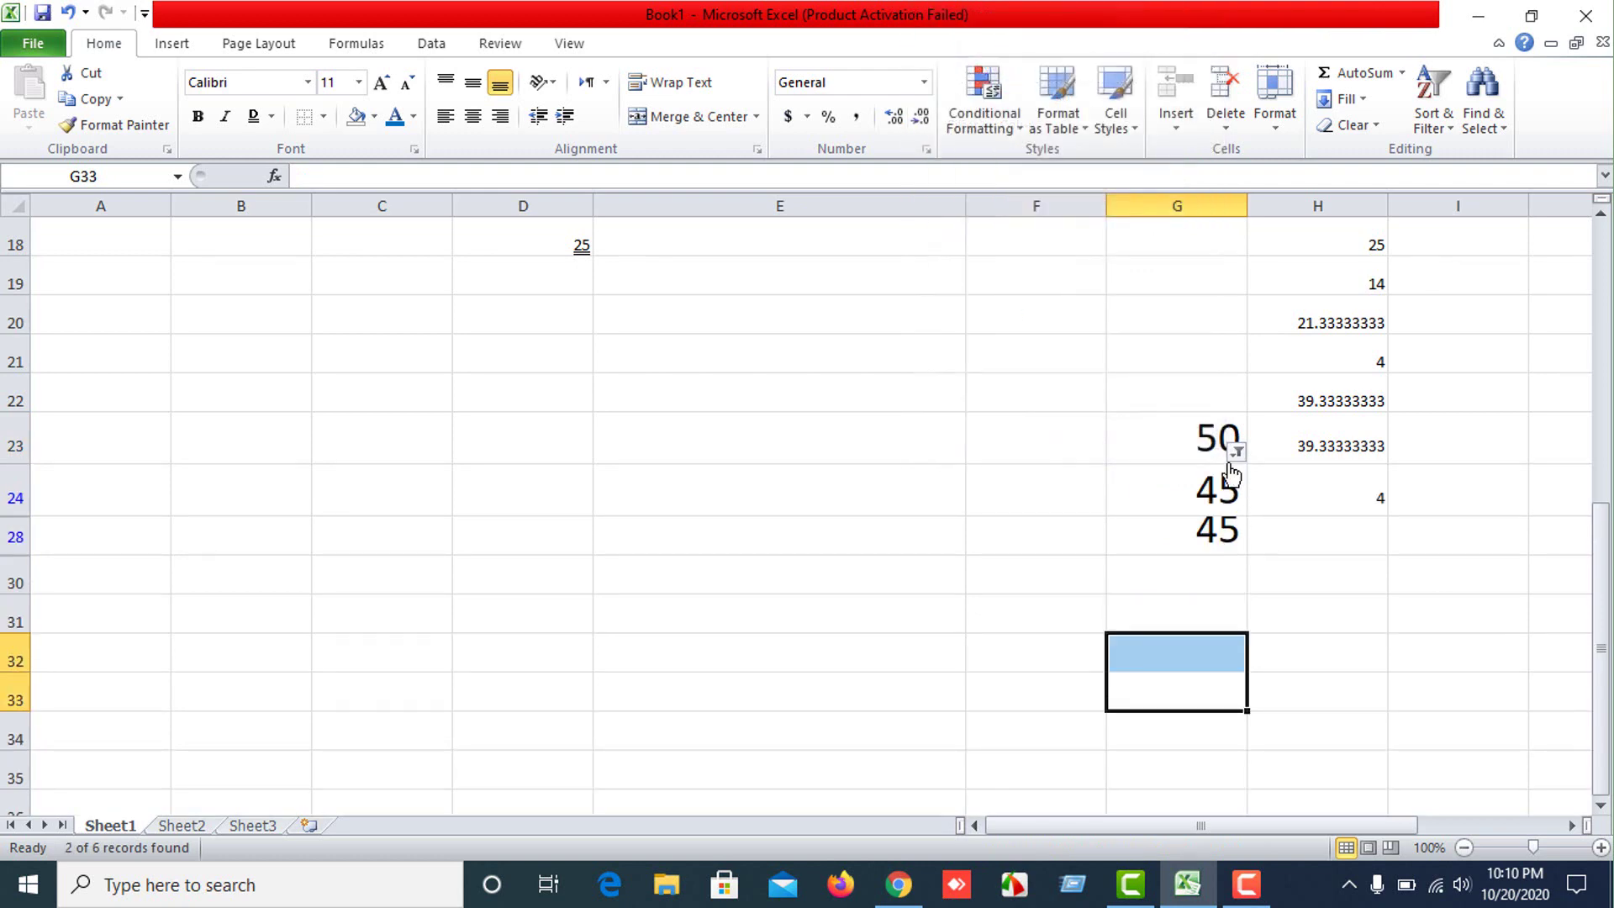
Change the filter to show only 34, then reopen the list and tick Select All.
{"action": "left_click", "coordinate": [1236, 451]}
{"action": "left_click", "coordinate": [980, 266]}
{"action": "left_click", "coordinate": [980, 247]}
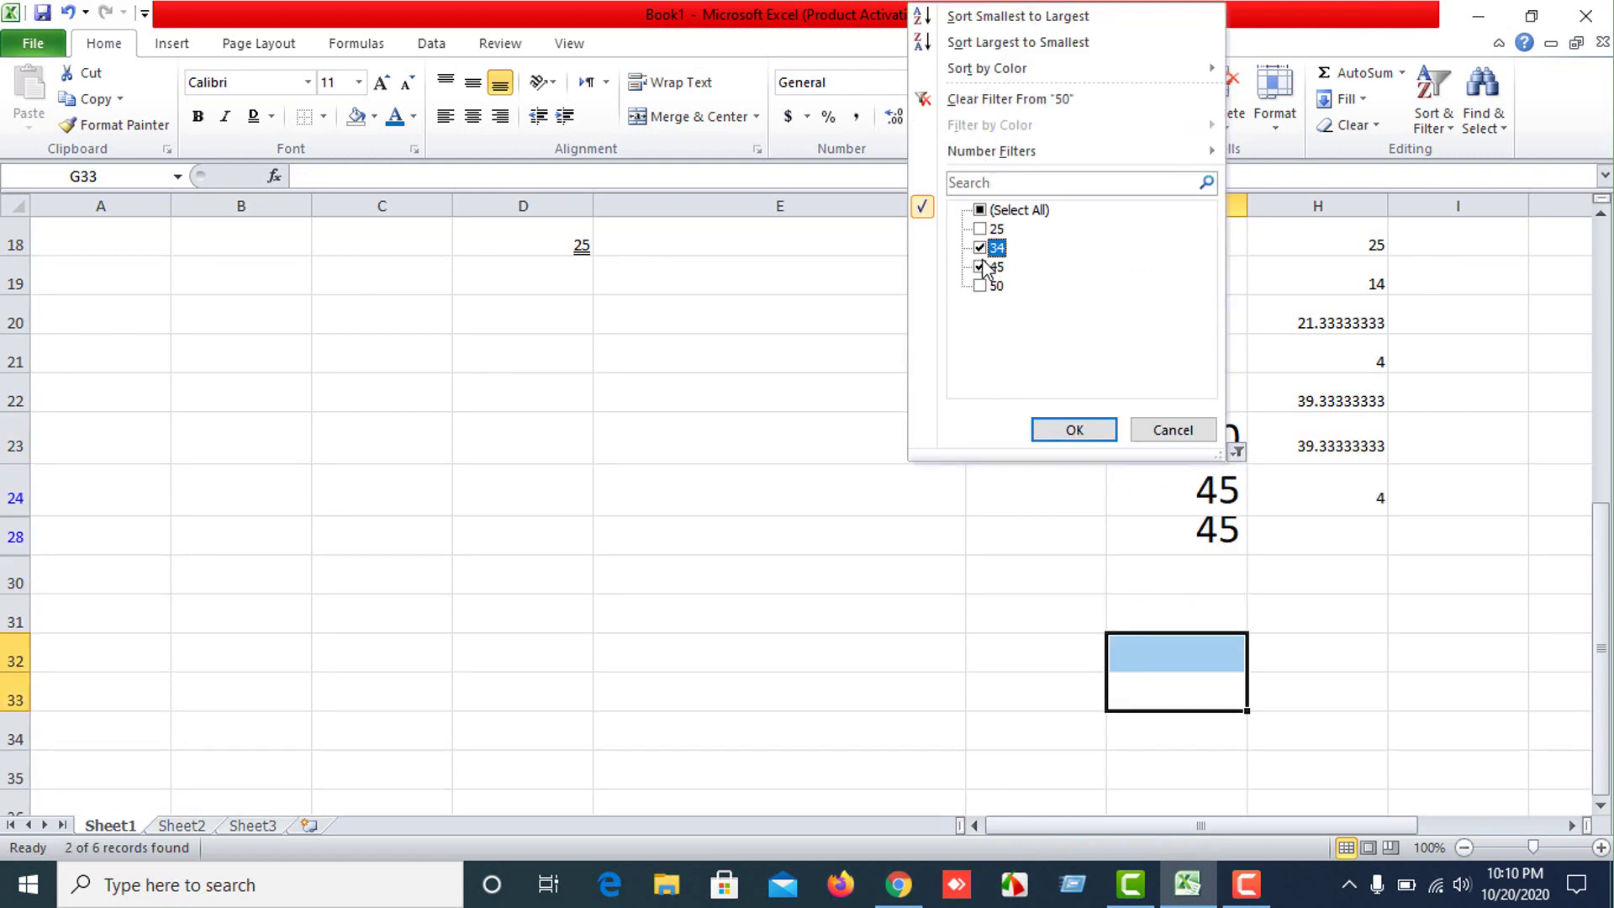
{"action": "left_click", "coordinate": [1074, 430]}
{"action": "left_click", "coordinate": [1167, 577]}
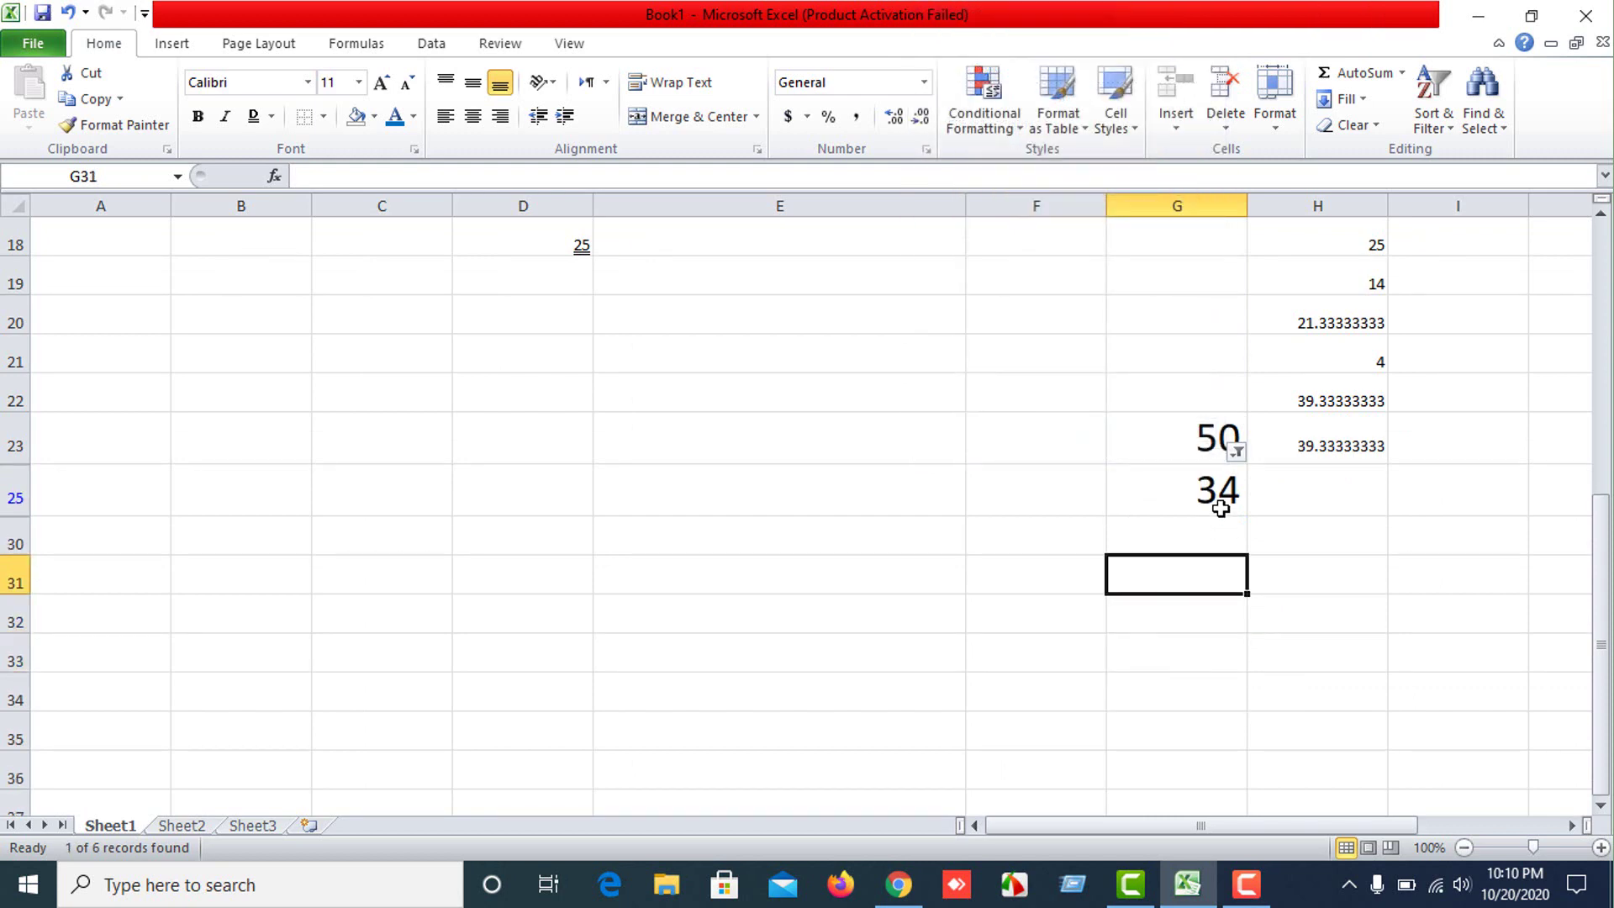
{"action": "left_click", "coordinate": [1283, 501]}
{"action": "left_click", "coordinate": [1236, 453]}
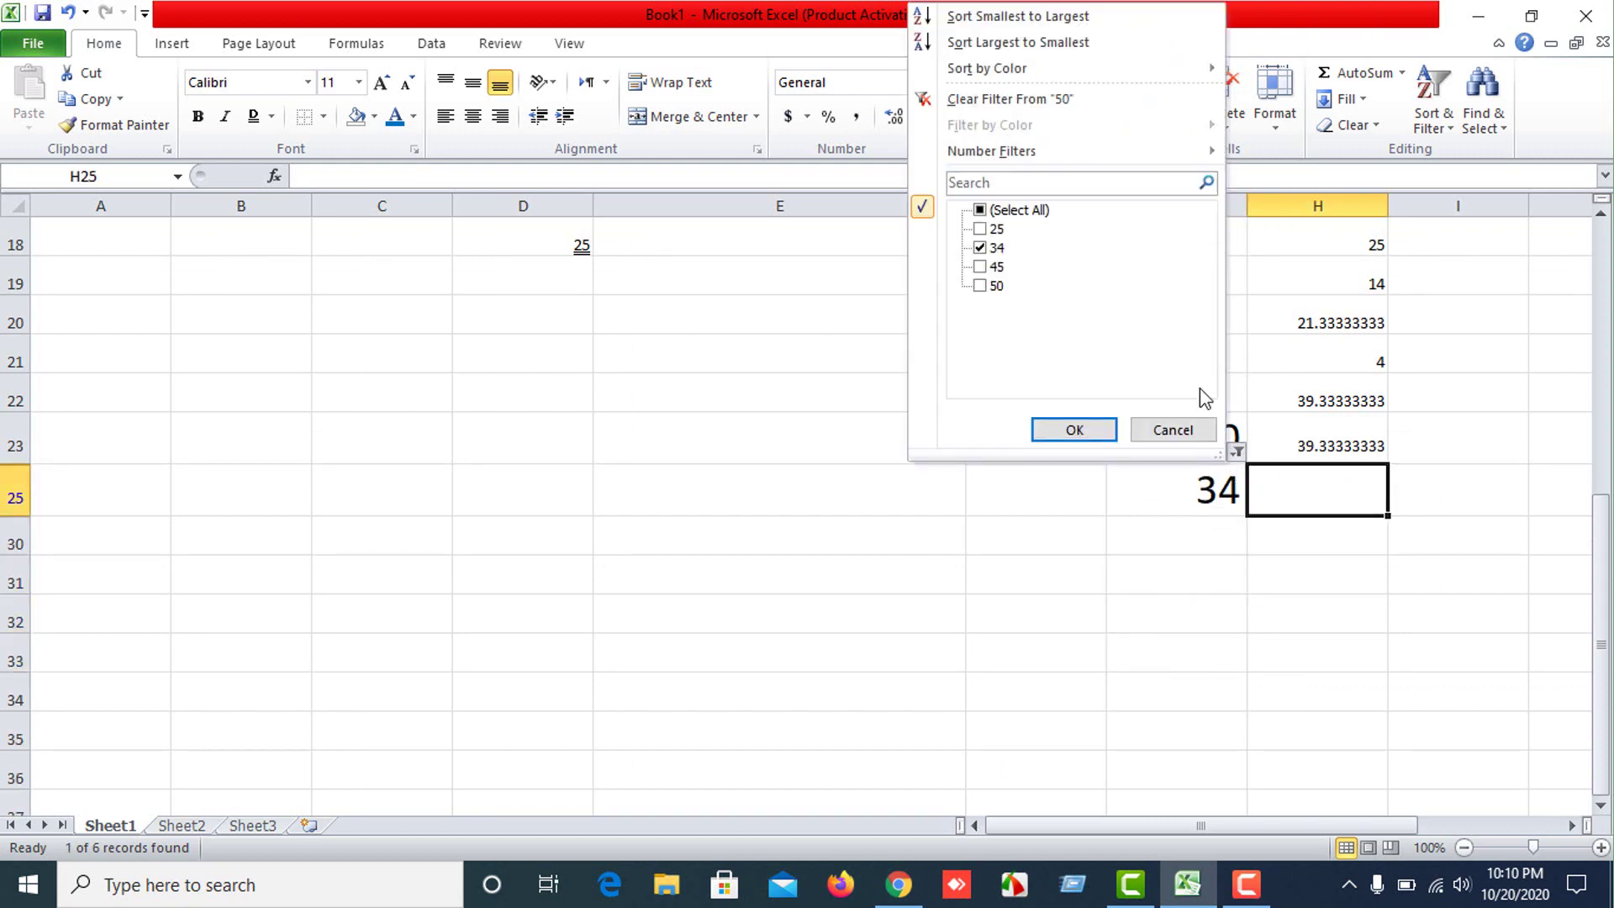
{"action": "left_click", "coordinate": [980, 210]}
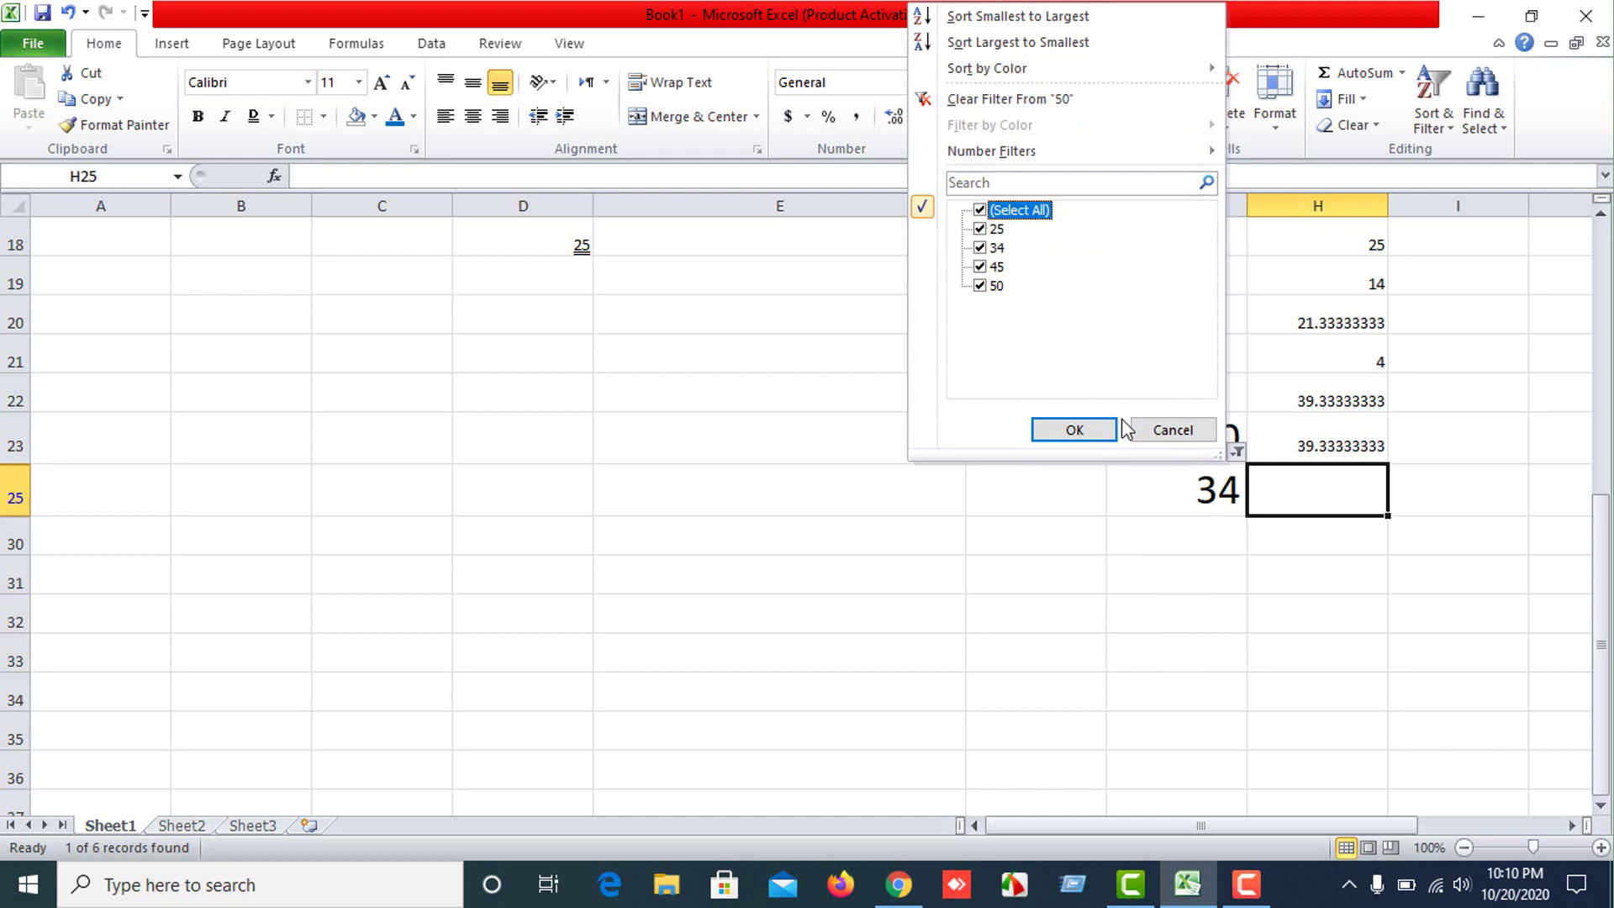
Cancel the filter list so only the 34 row stays visible, and end the recording.
{"action": "left_click", "coordinate": [1174, 430]}
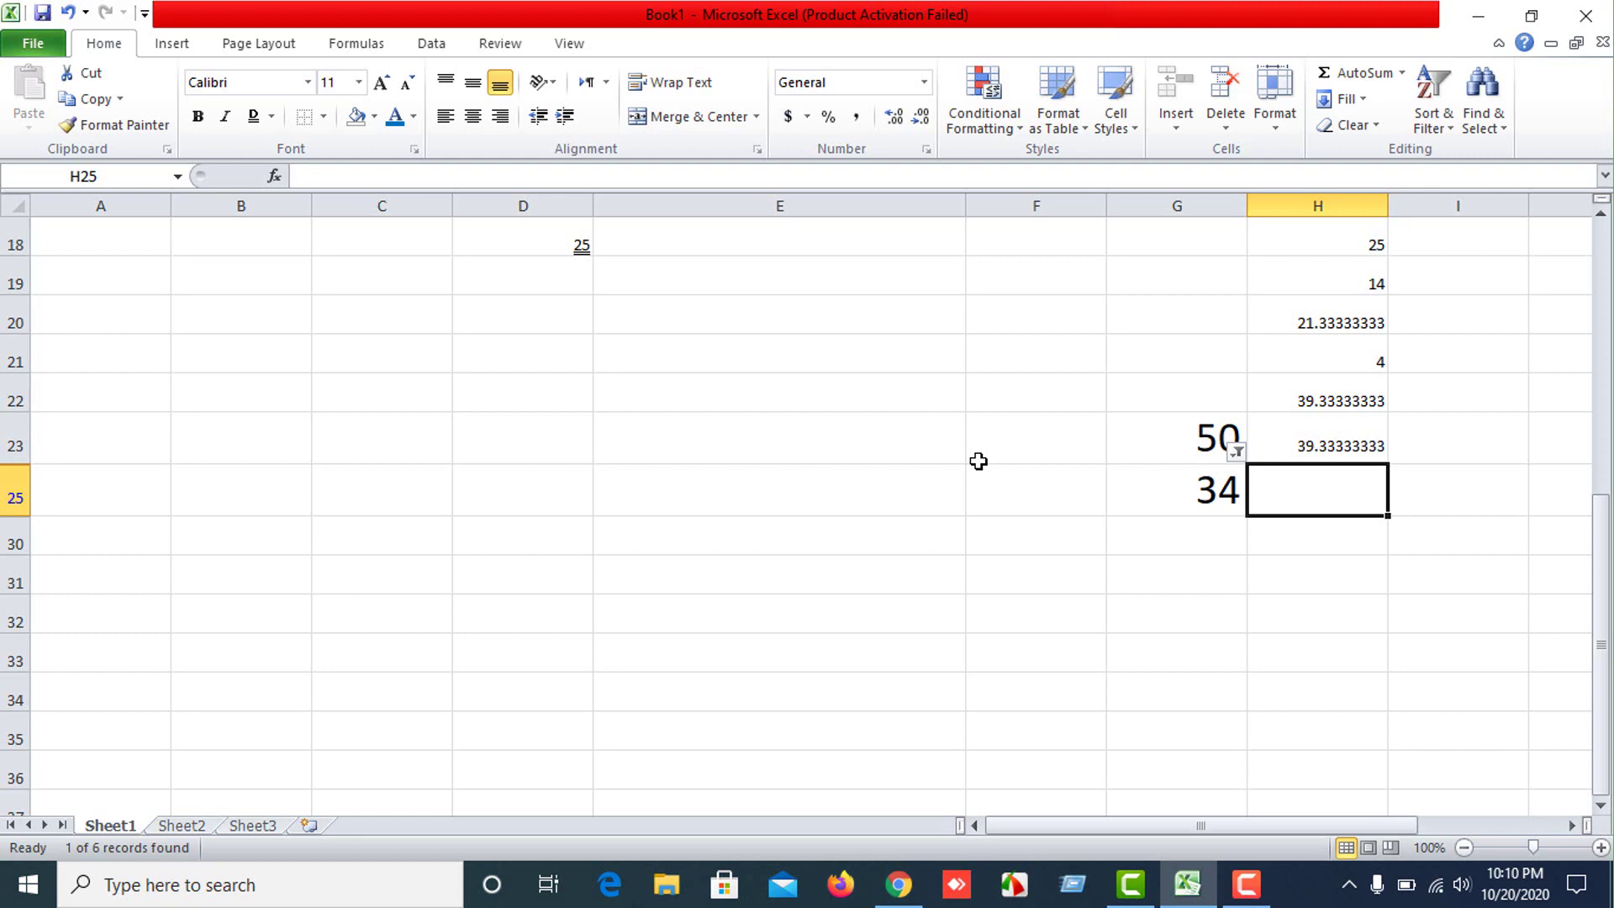
{"action": "left_click", "coordinate": [1246, 884]}
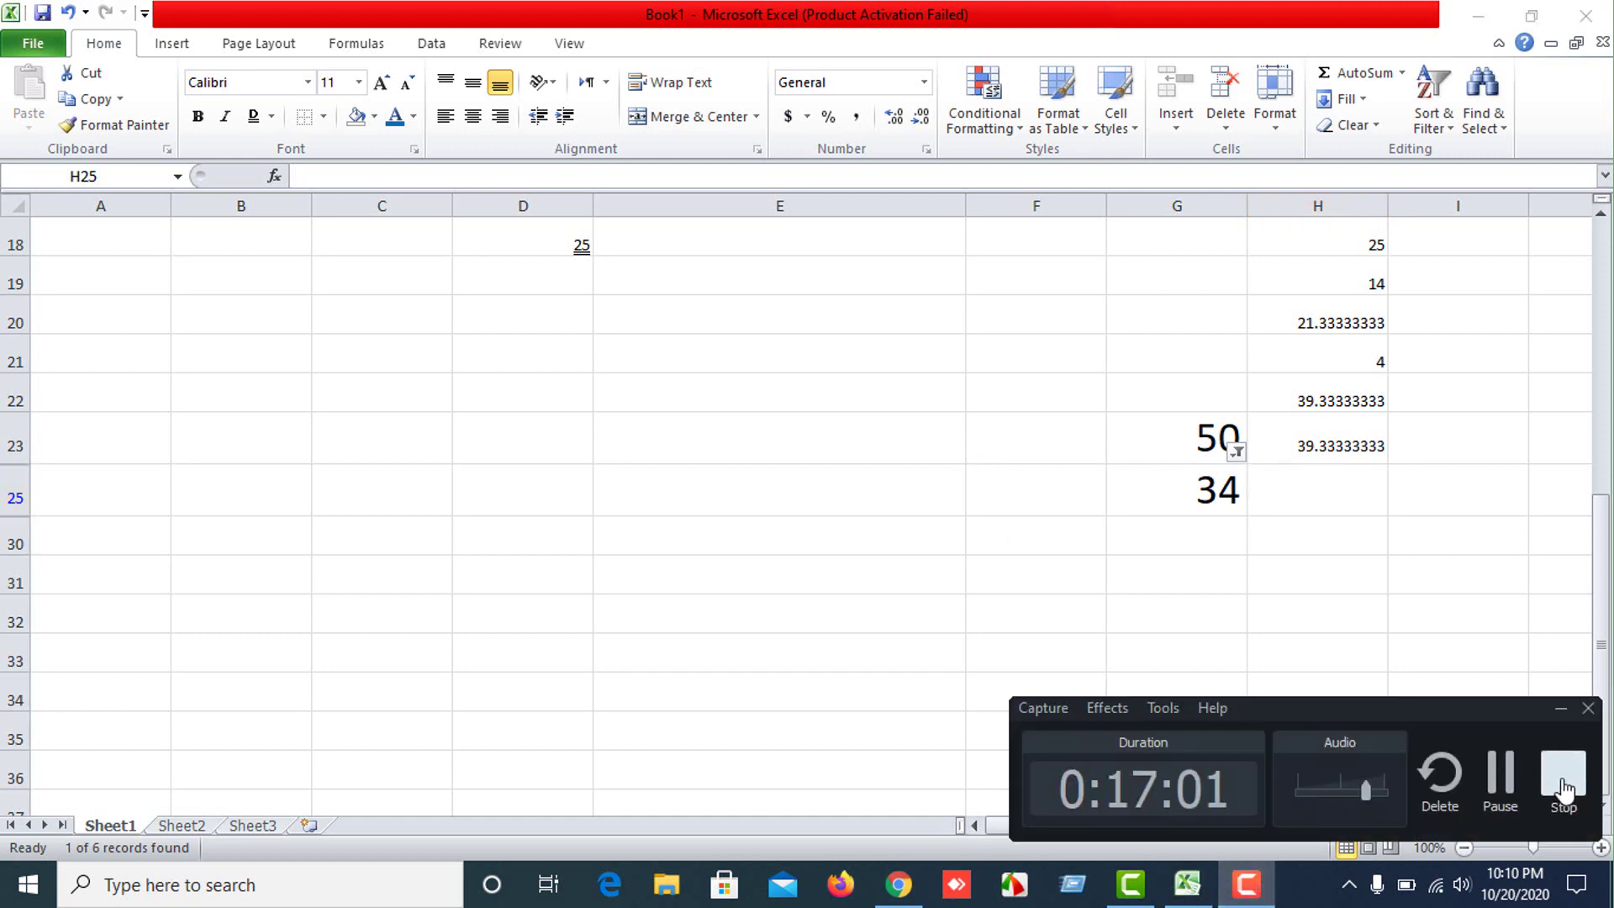
{"action": "left_click", "coordinate": [1559, 777]}
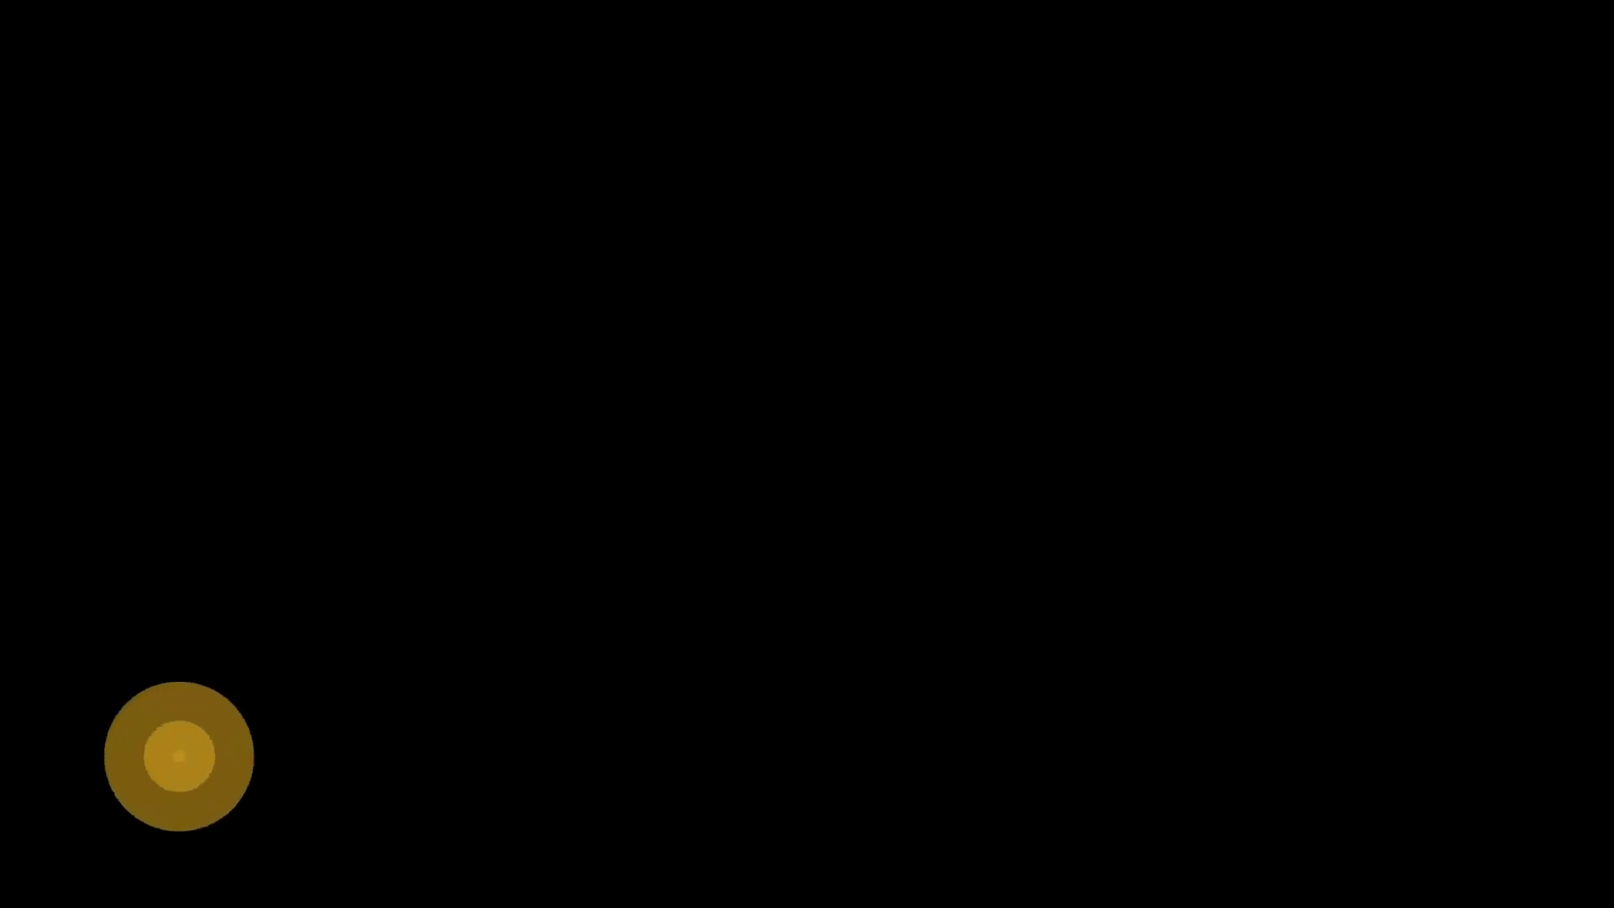